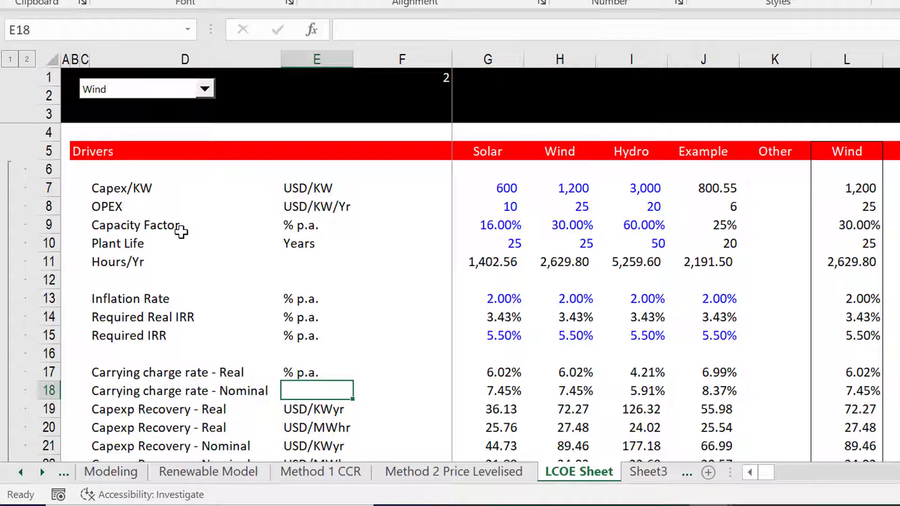
Review the Example column from the Capex/KW driver down to the LCOE - Nominal row.
key("Up")
key("Up")
key("Up")
key("Up")
key("Up")
key("Up")
key("Up")
key("Up")
key("Up")
key("Up")
key("Up")
key("Right")
key("Right")
key("Right")
key("Right")
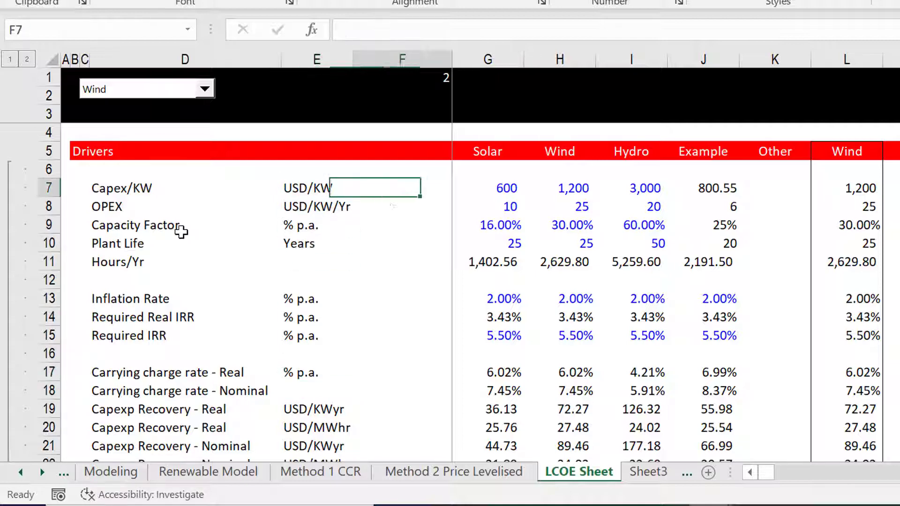
key("Right")
key("Down")
key("Down")
key("Down")
key("Down")
key("Down")
key("Down")
key("Down")
key("Down")
key("Down")
key("Down")
key("Down")
key("Down")
key("Down")
key("Down")
key("Down")
key("Down")
key("Down")
key("Down")
key("Down")
key("Down")
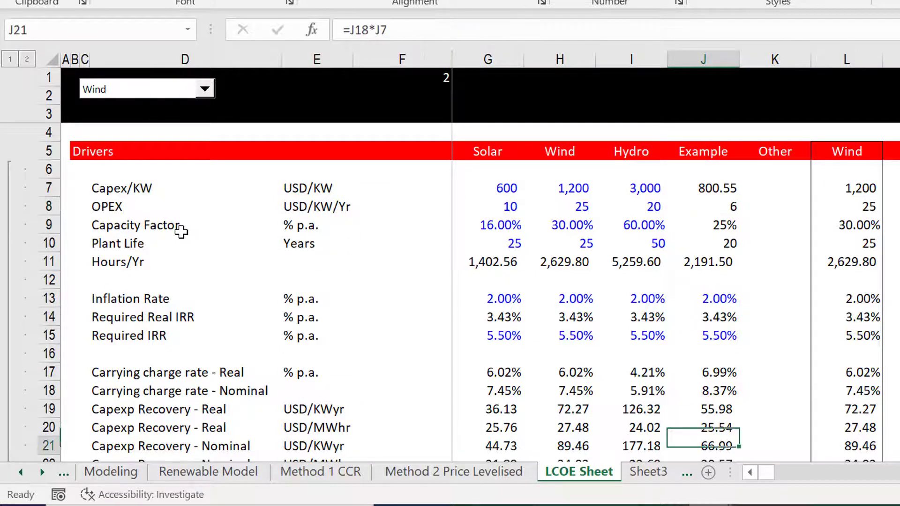
key("Down")
key("Down")
key("Up")
key("Up")
key("Up")
key("Up")
key("Up")
key("Up")
key("Up")
key("Up")
key("Up")
key("Up")
key("Up")
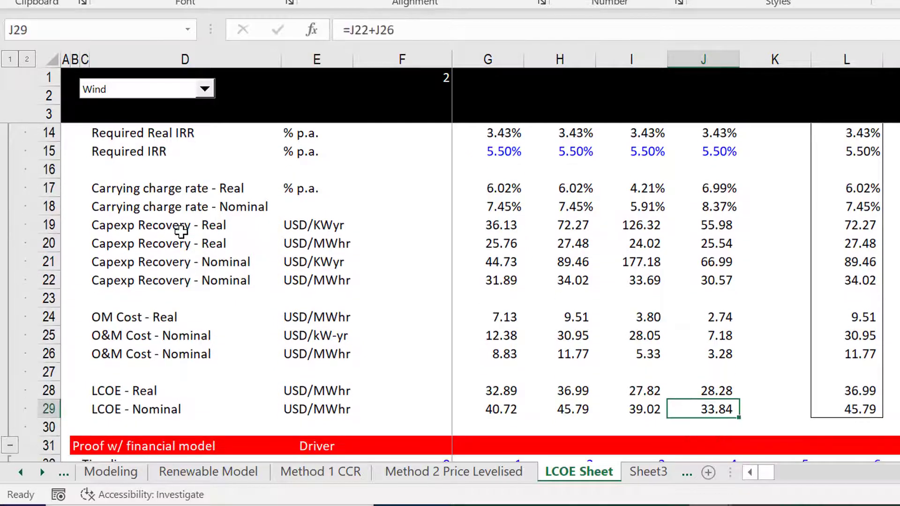
key("Down")
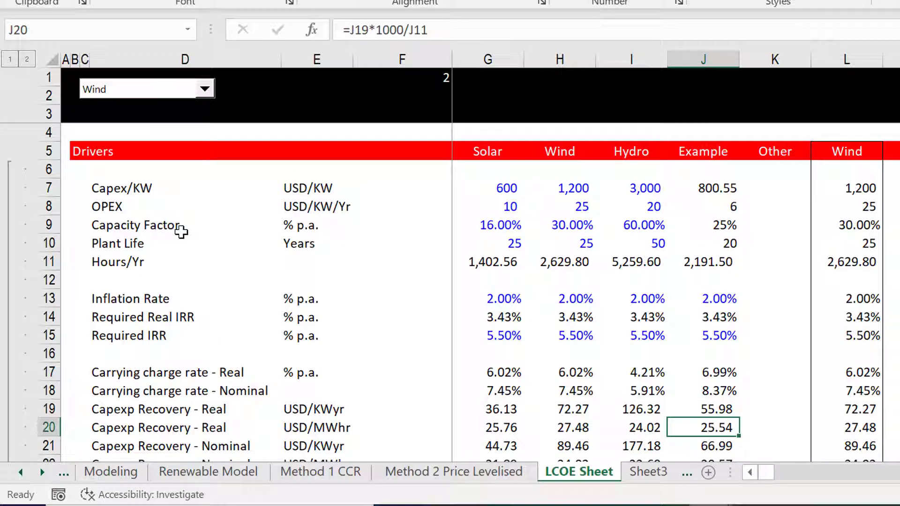
Format the Example column's capacity factor to show two decimal places.
key("Up")
key("Up")
key("Up")
key("Up")
key("Up")
key("Up")
key("Up")
key("Up")
key("Up")
key("Up")
key("Up")
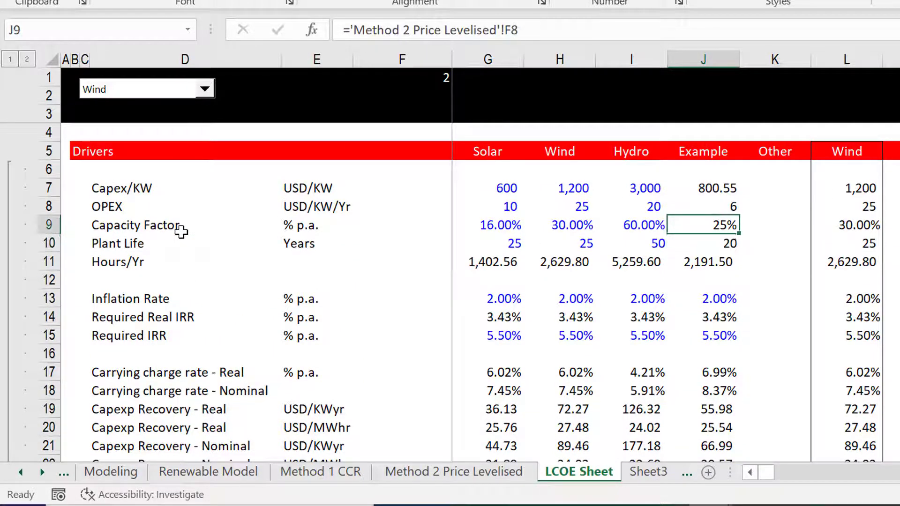
key("alt+h+0")
key("alt+h+0")
Set the Solar Capex/KW driver to 700.
key("Left")
key("Left")
key("Left")
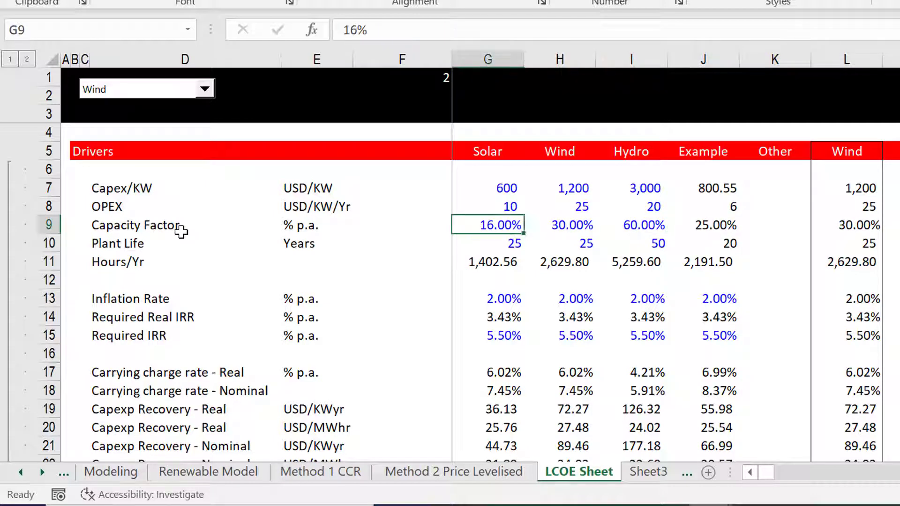
key("Up")
key("Up")
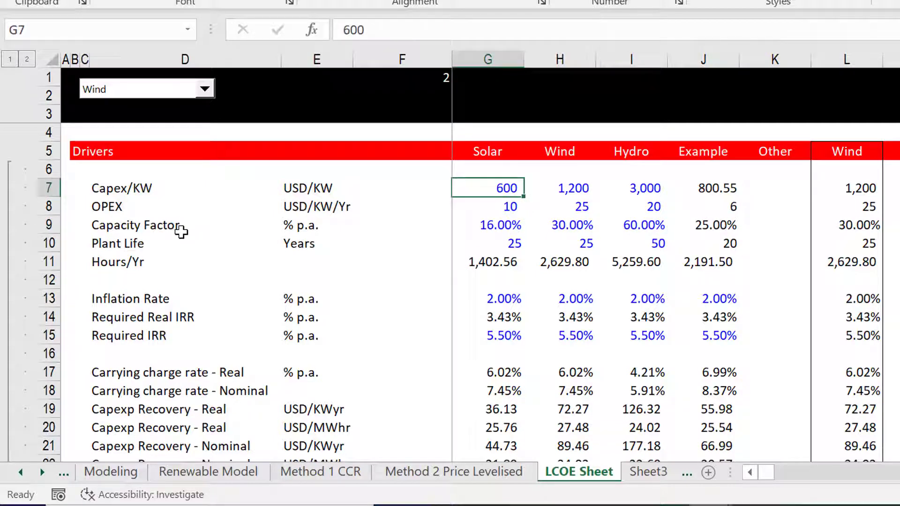
type("700")
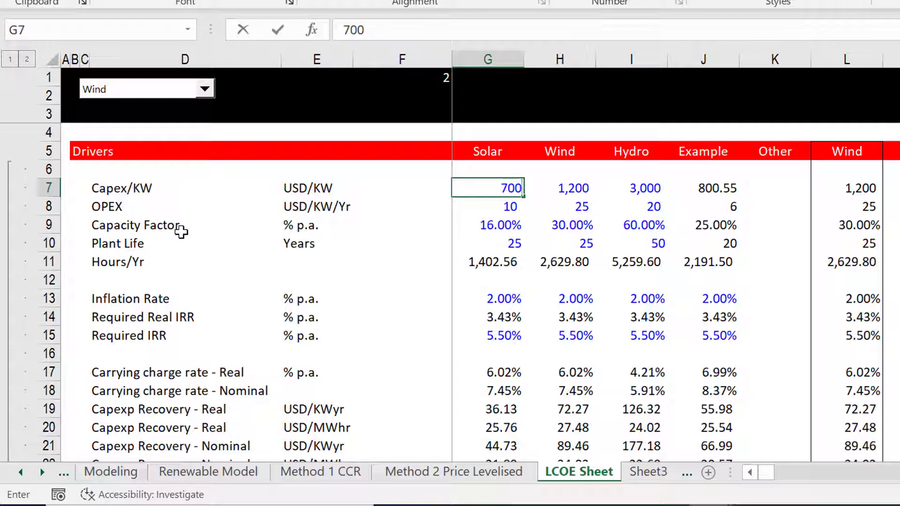
key("Return")
Check the OPEX unit and the Solar OPEX, then the Example column's capex, OPEX and capacity factor.
key("Left")
key("Left")
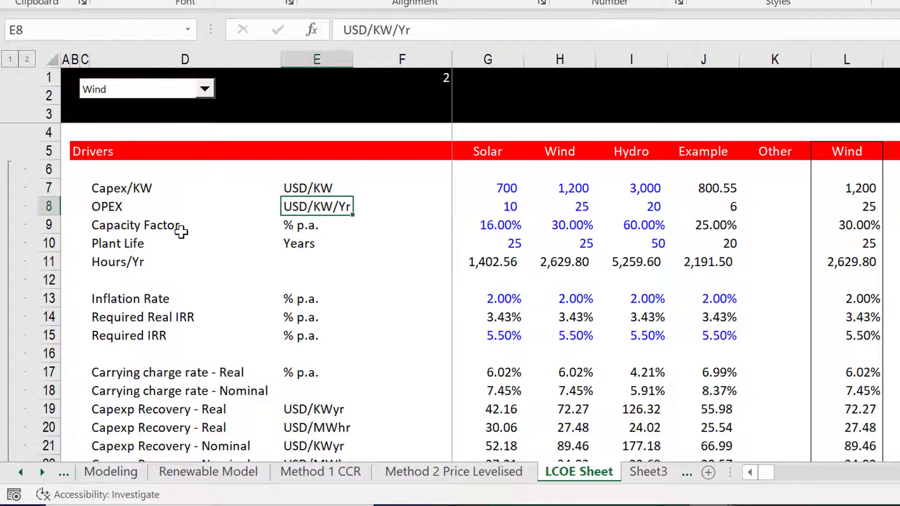
key("Right")
key("Right")
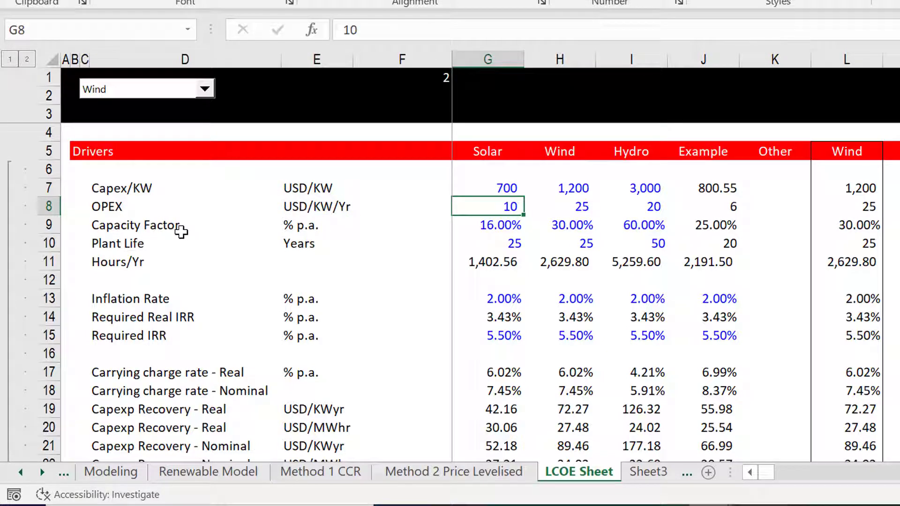
key("Right")
key("Right")
key("Right")
key("Up")
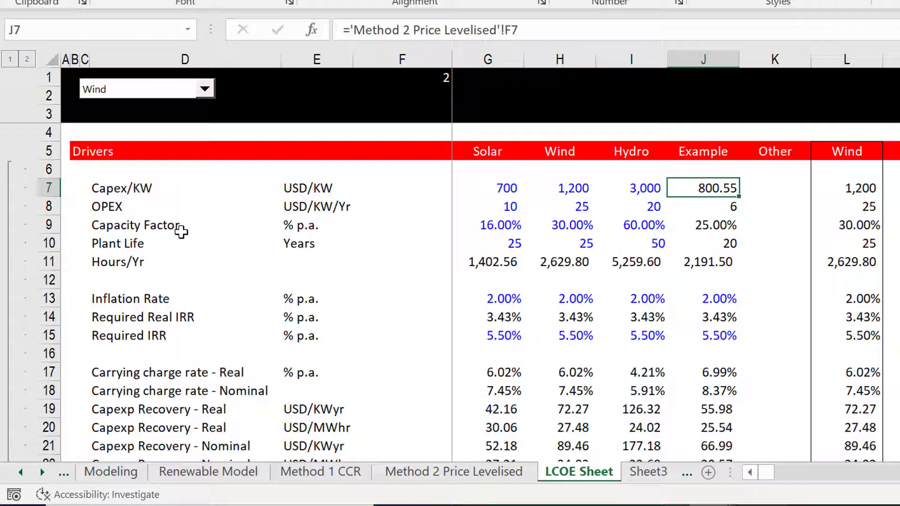
key("Down")
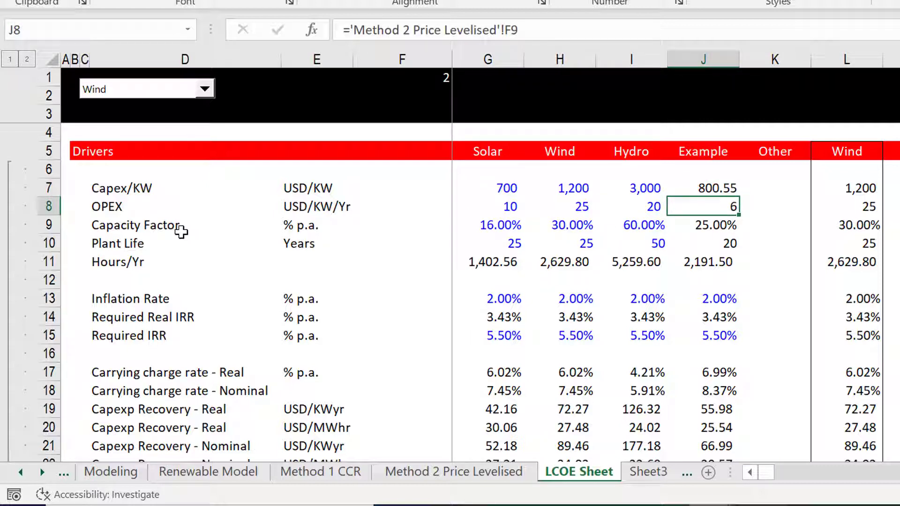
key("Down")
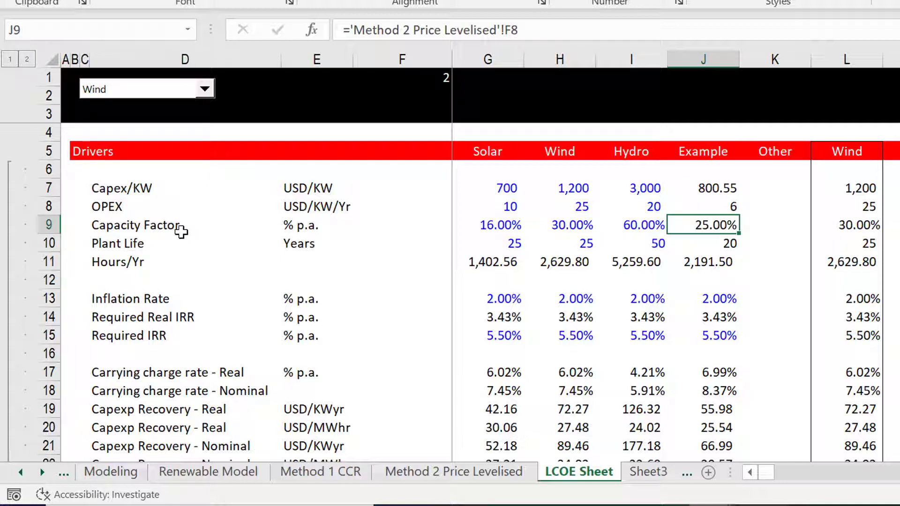
Compare the capacity factors of the Solar, Wind and Hydro columns.
key("Left")
key("Left")
key("Left")
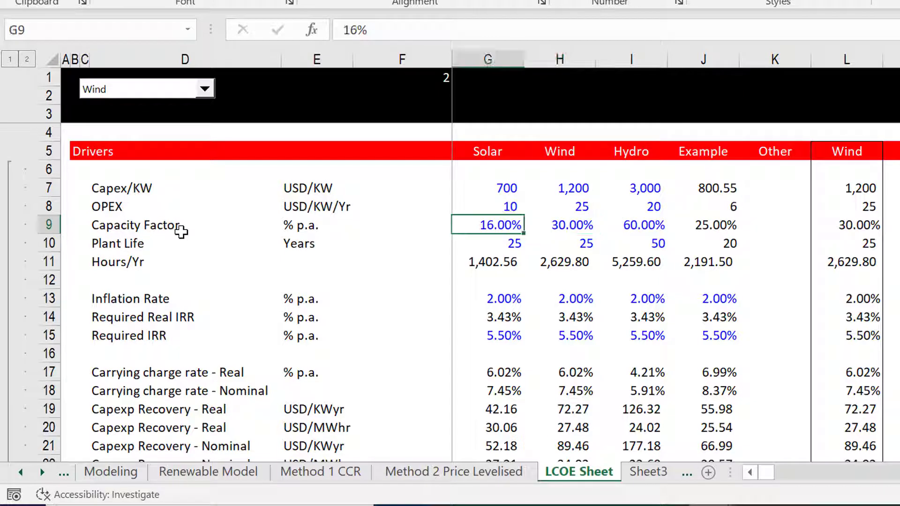
key("Right")
key("Right")
key("Left")
key("Left")
key("Right")
key("Right")
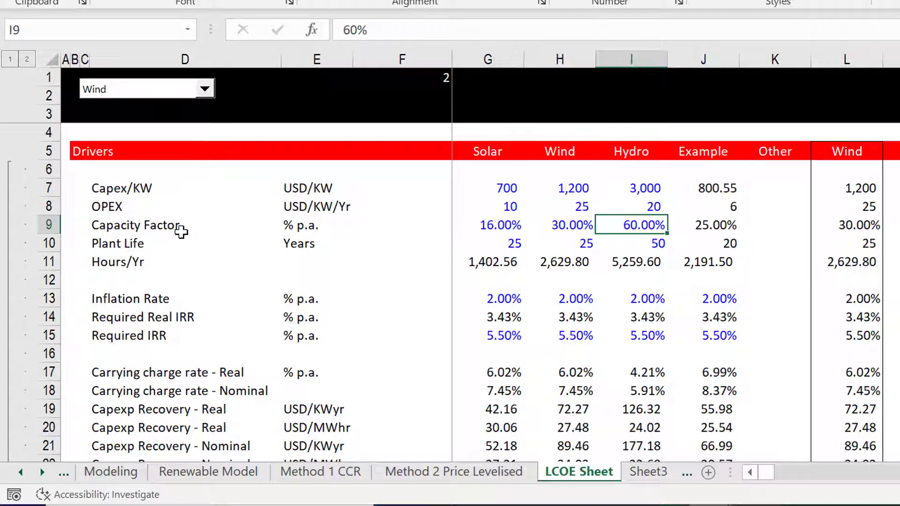
key("Right")
key("Left")
key("Up")
key("Up")
key("Up")
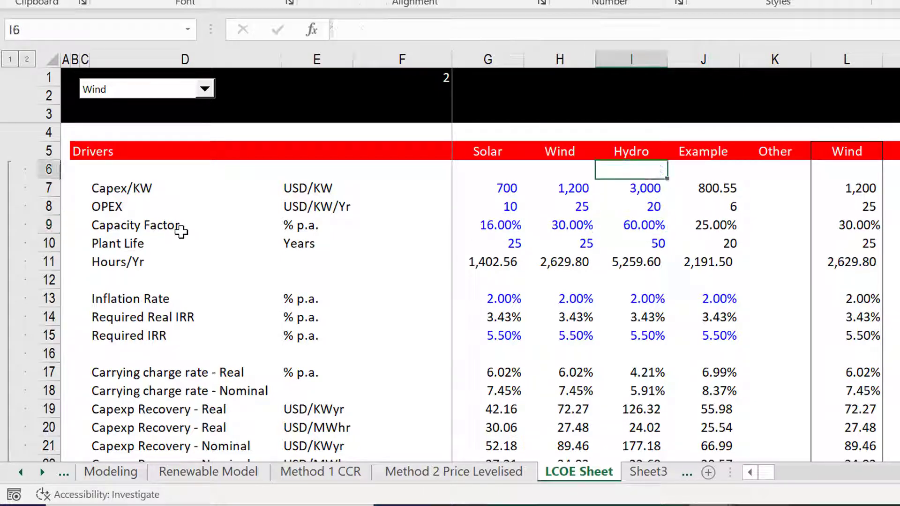
Set the Solar plant life to 30 years.
key("Down")
key("Down")
key("Down")
key("Down")
key("Left")
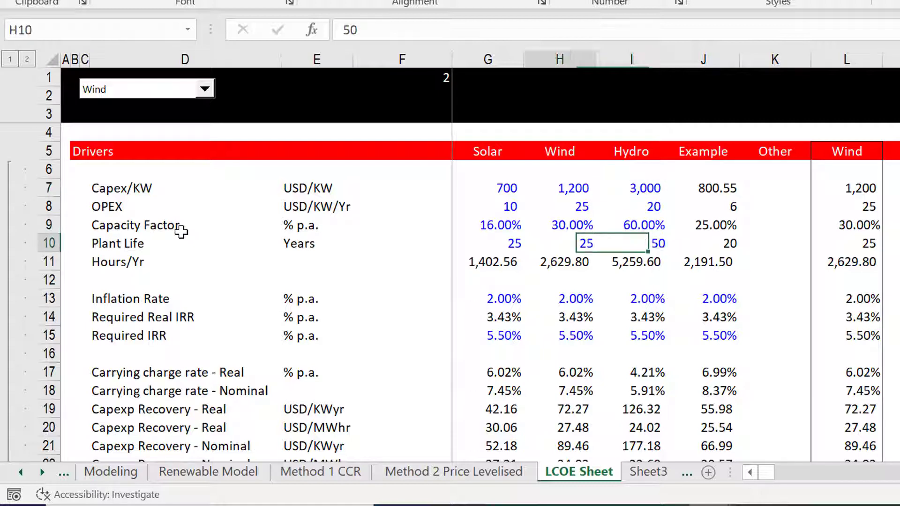
key("Left")
key("Right")
key("Right")
key("Right")
key("Left")
key("Left")
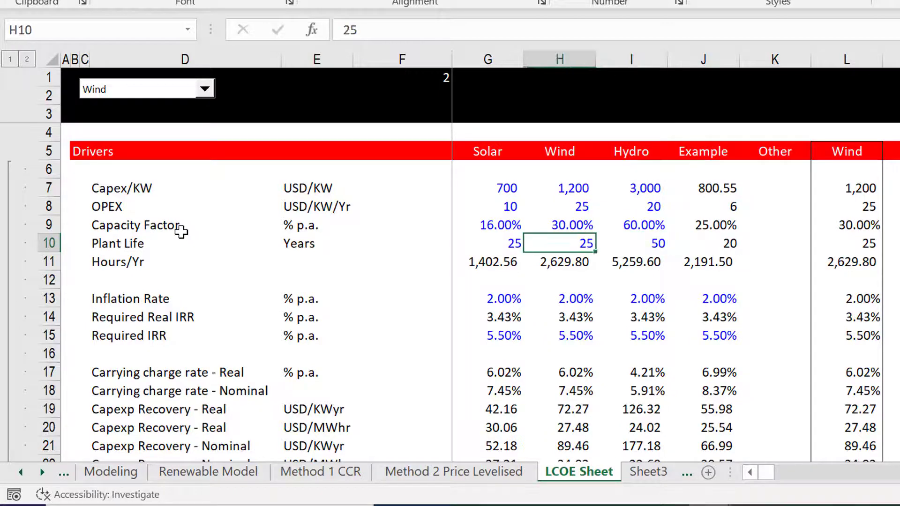
key("Left")
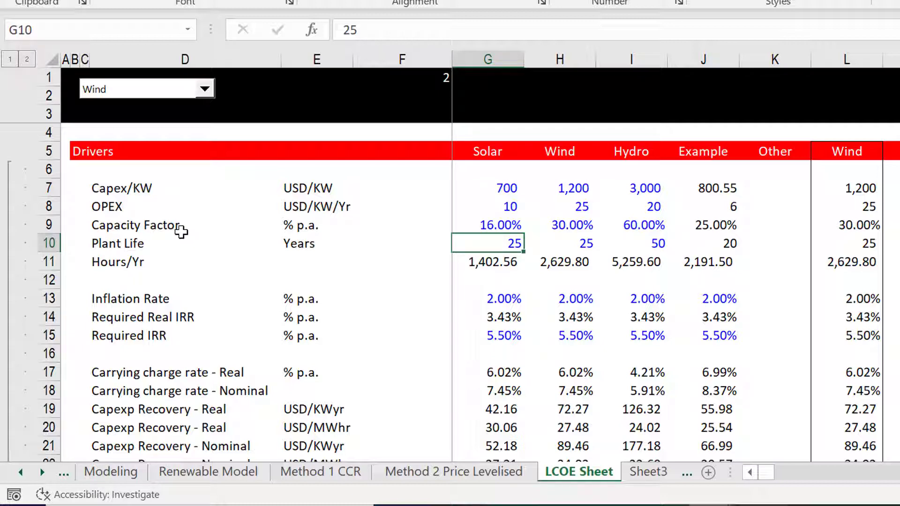
type("30")
key("Return")
Compare the plant life assumptions across the Solar, Wind, Hydro and Example columns.
key("Up")
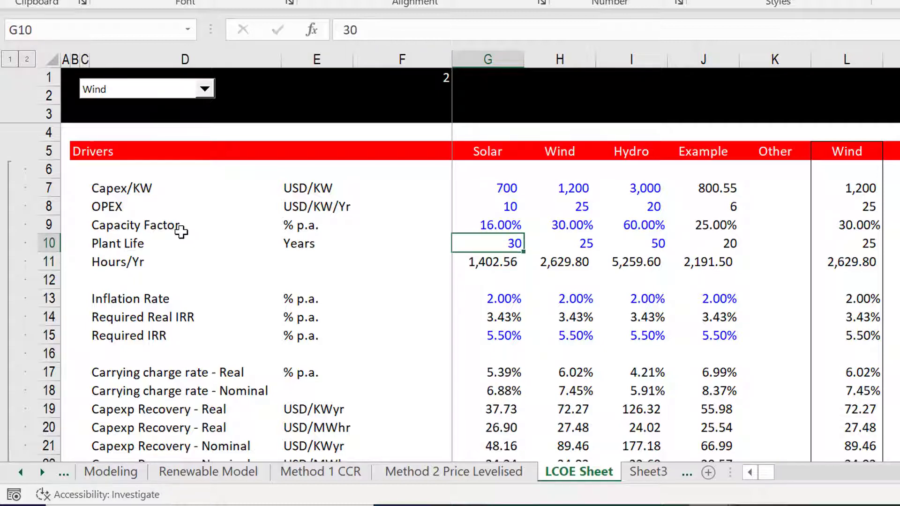
key("Right")
key("Right")
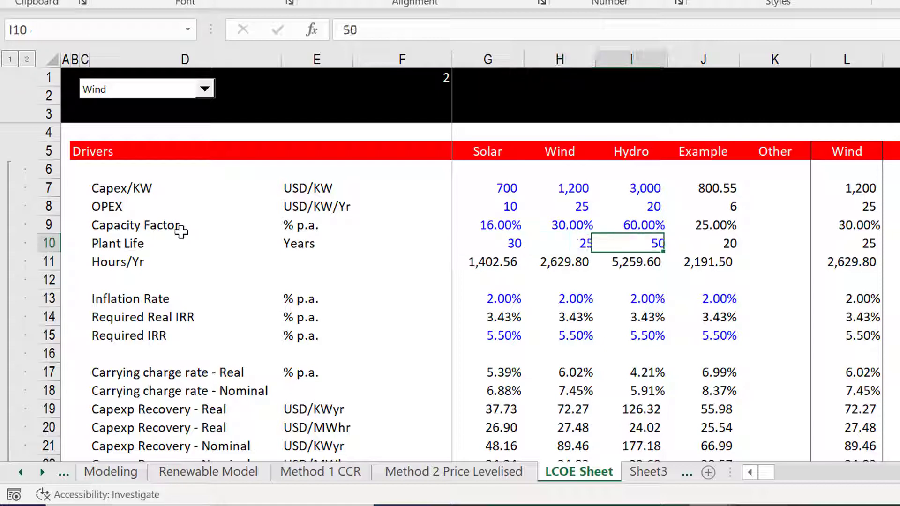
key("Right")
key("Left")
key("Right")
key("Right")
key("Left")
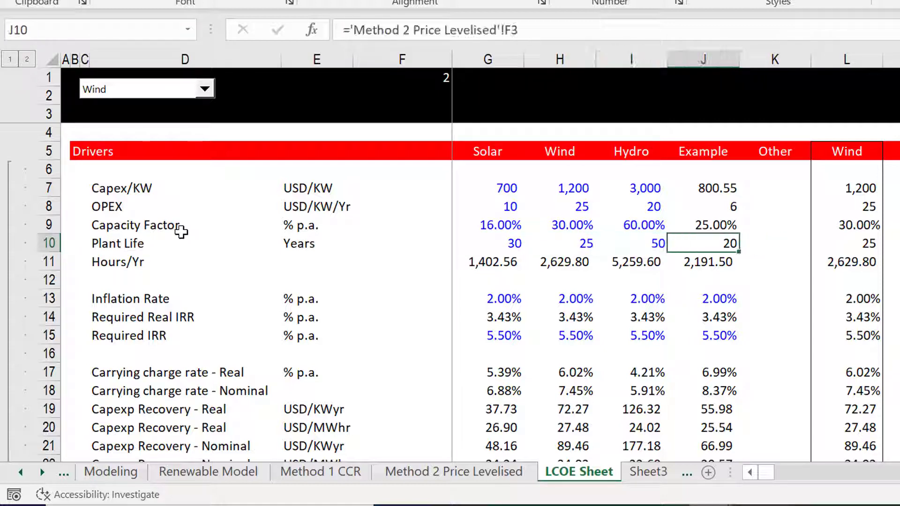
Examine the inflation rate and required IRR rows, including the Solar column's Required Real IRR formula.
key("Down")
key("Down")
key("Down")
key("Down")
key("Down")
key("Up")
key("Up")
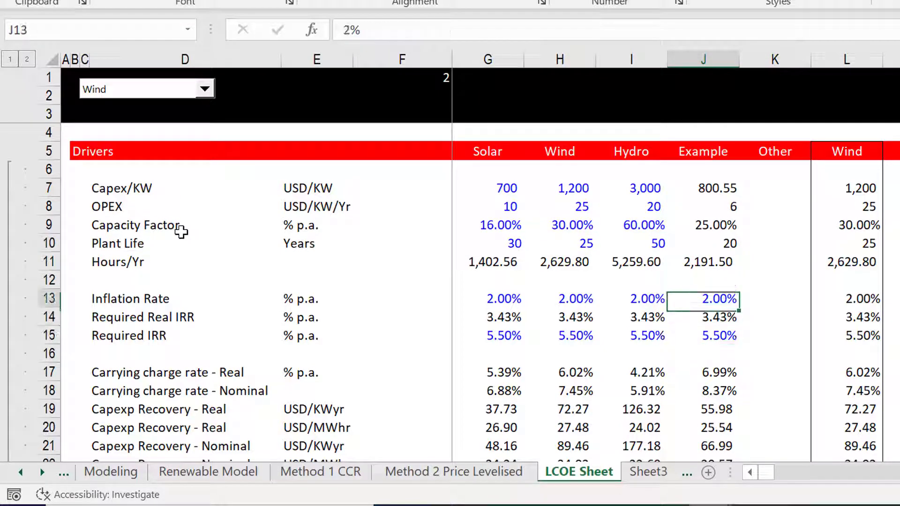
key("Left")
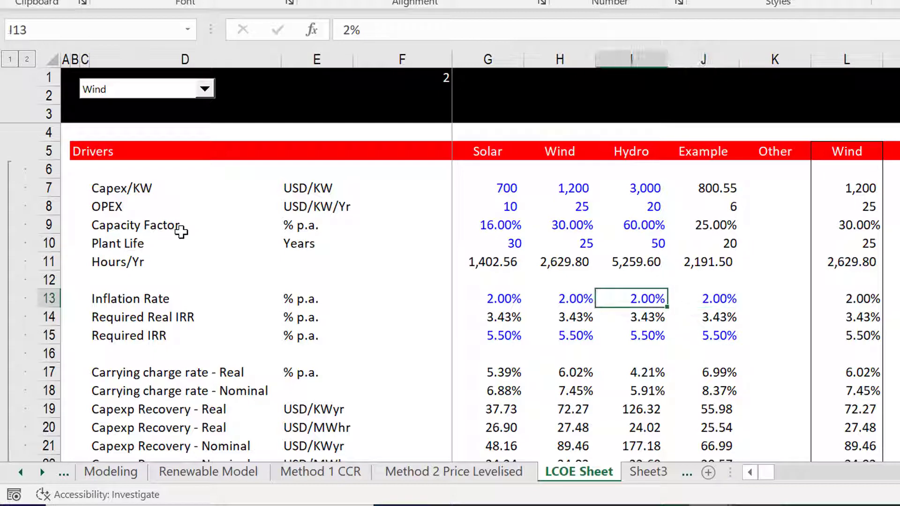
key("Left")
key("Left")
key("Down")
key("Down")
key("Down")
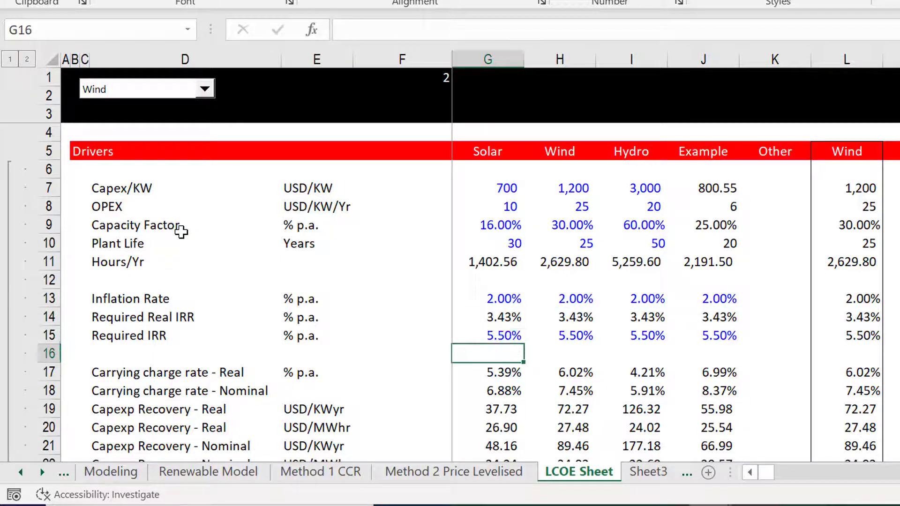
key("Up")
key("Up")
key("Up")
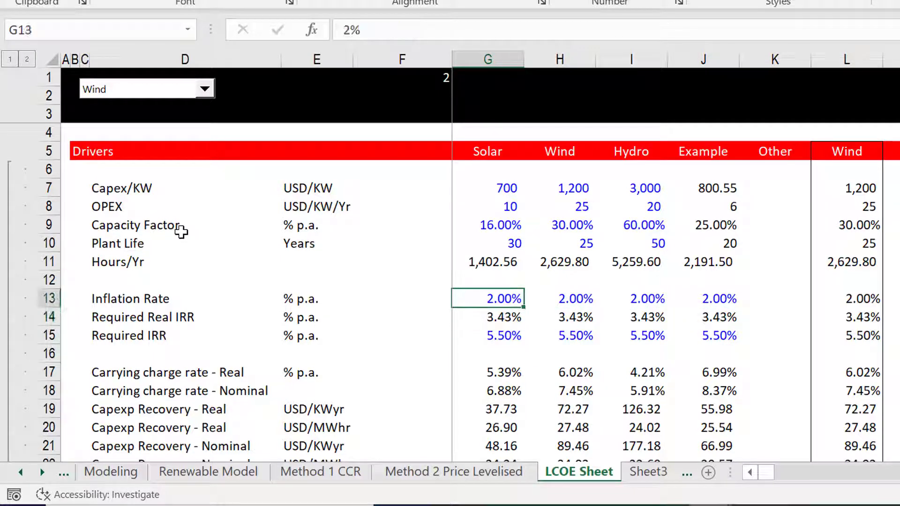
key("Down")
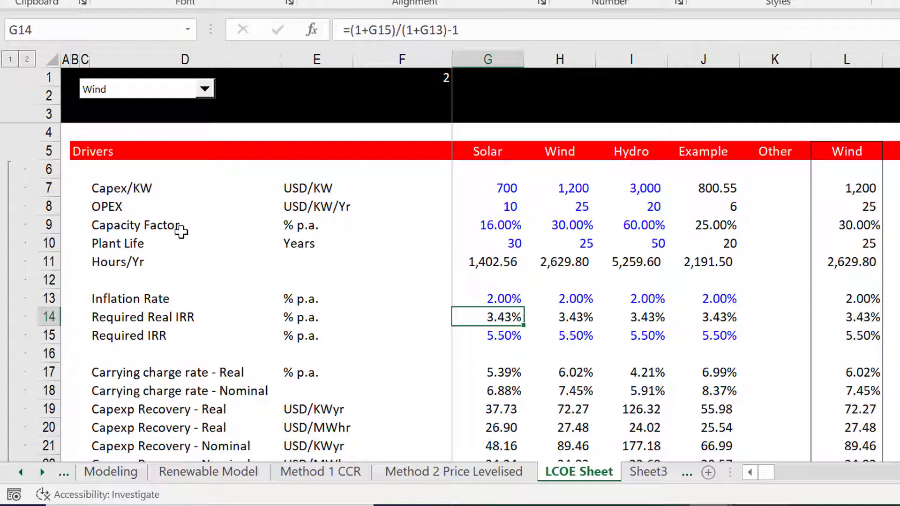
Move the entire Required IRR row above the Required Real IRR row.
key("Up")
key("Down")
key("Down")
key("Left")
key("Home")
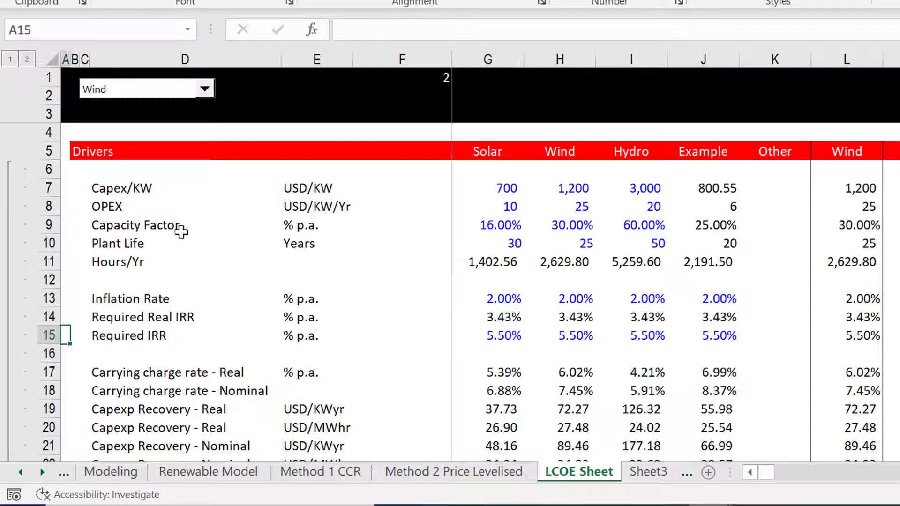
key("shift+space")
key("ctrl+x")
key("Up")
key("shift+space")
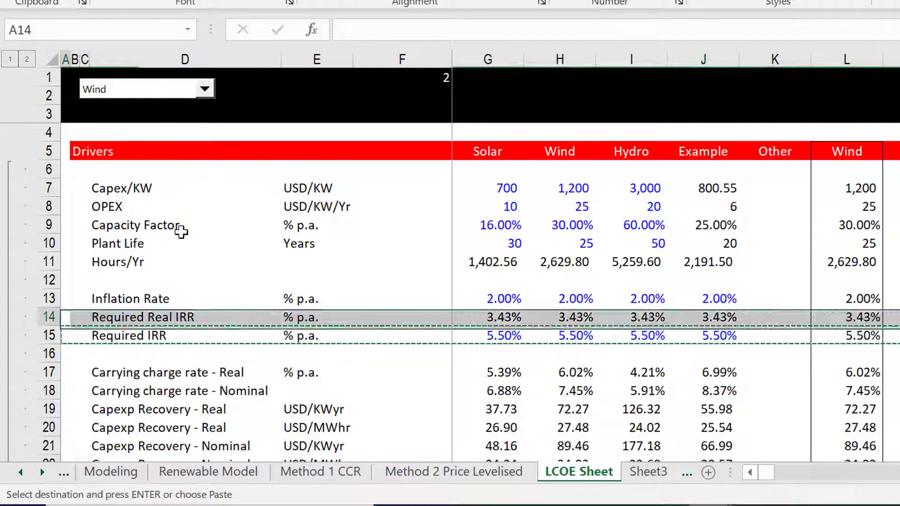
key("ctrl+plus")
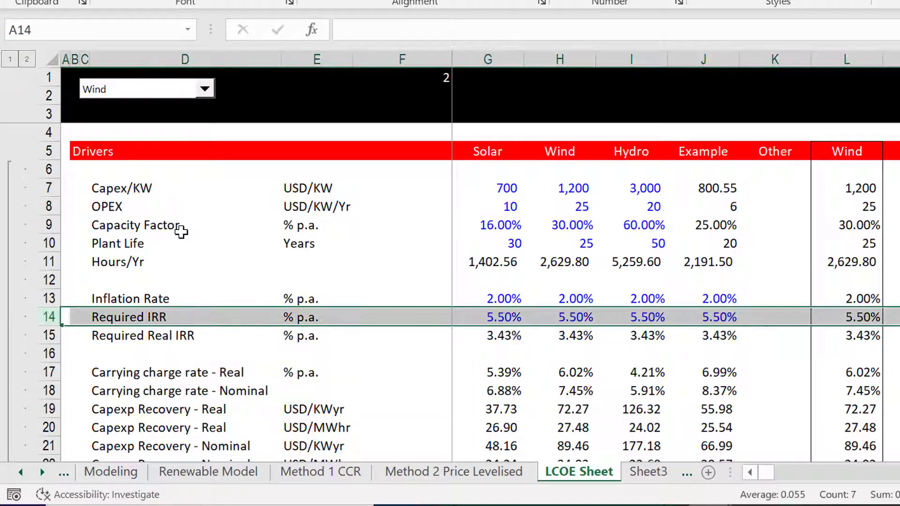
Rename the Required IRR row label to "Required Pre-tax Project IRR".
key("Right")
key("Right")
key("Right")
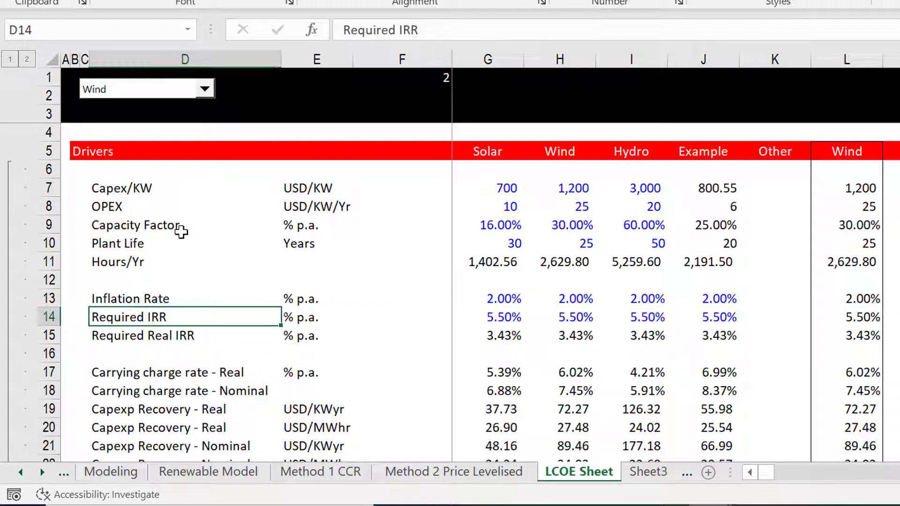
key("F2")
key("Left")
key("Left")
key("Left")
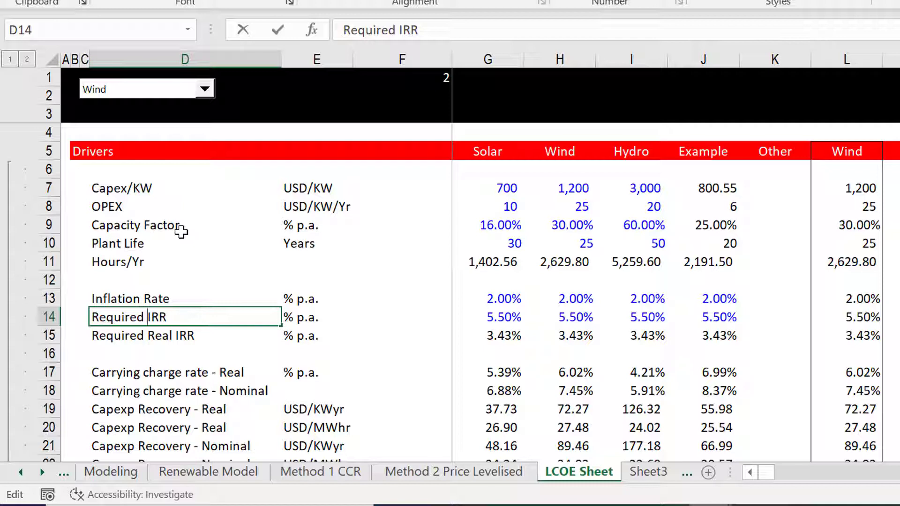
type("P")
type("re-tax ")
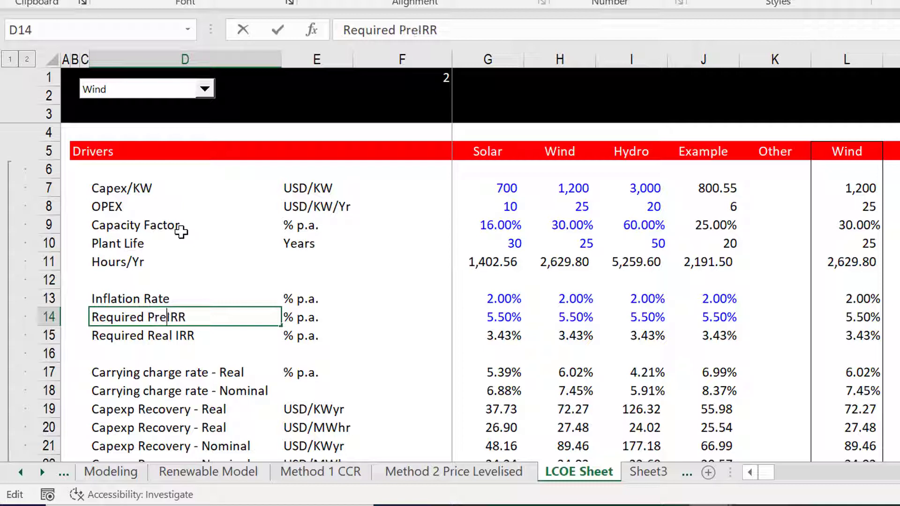
type("Projetc")
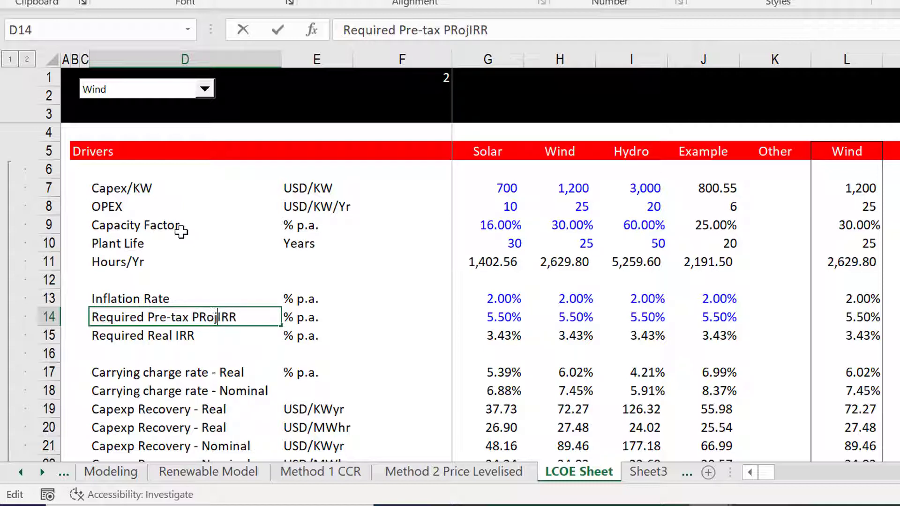
key("BackSpace")
key("BackSpace")
key("BackSpace")
key("BackSpace")
key("BackSpace")
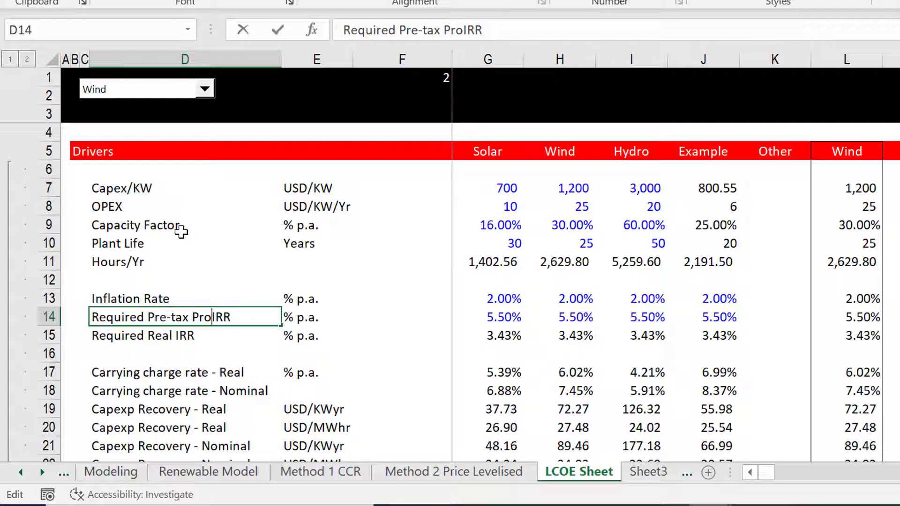
type("ject")
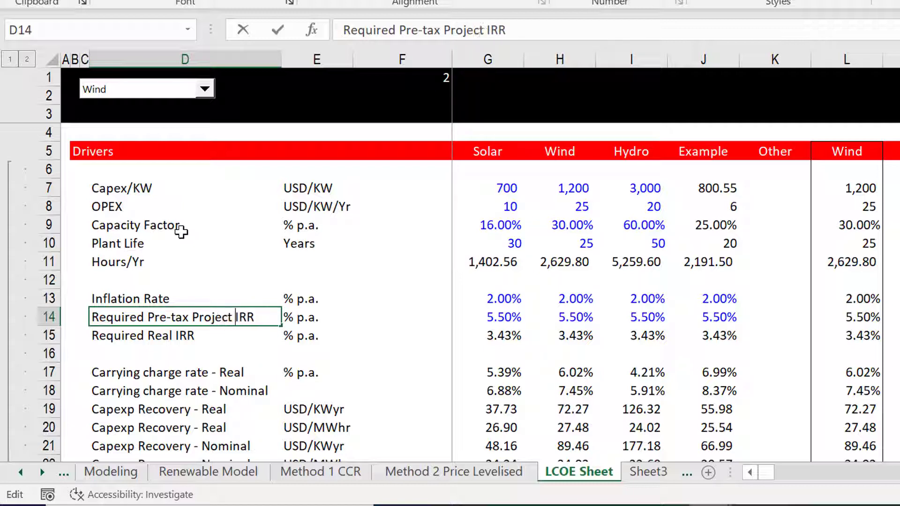
key("Return")
key("Up")
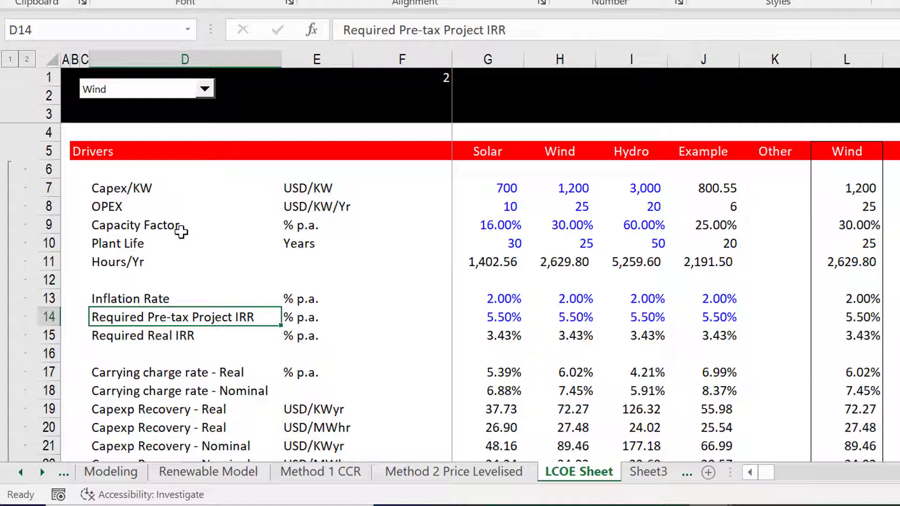
Check the Solar column's required pre-tax project IRR and the Required Real IRR formula that depends on it.
key("Right")
key("Right")
key("Right")
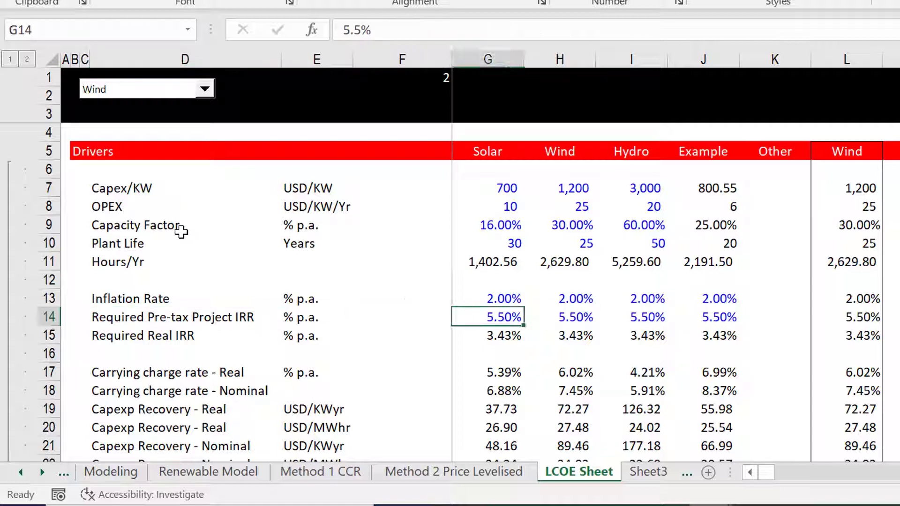
key("Left")
key("Right")
key("Right")
key("Left")
key("Down")
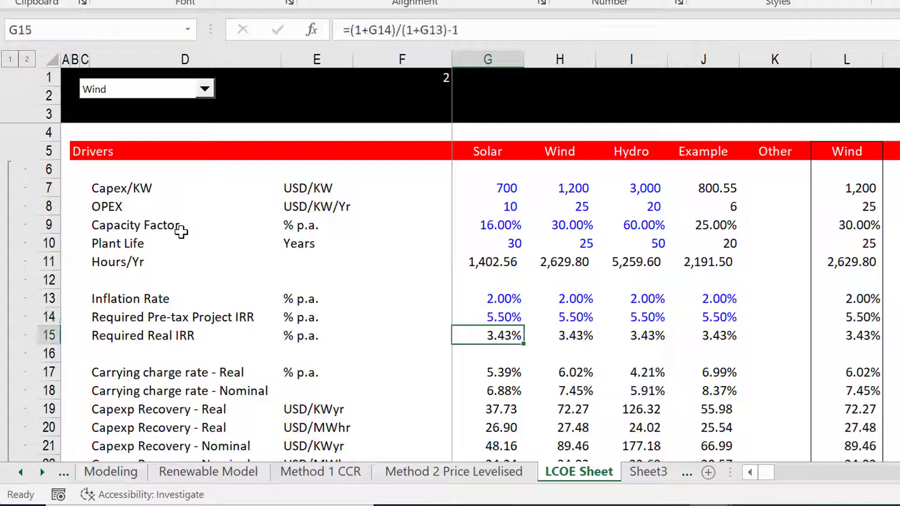
key("F2")
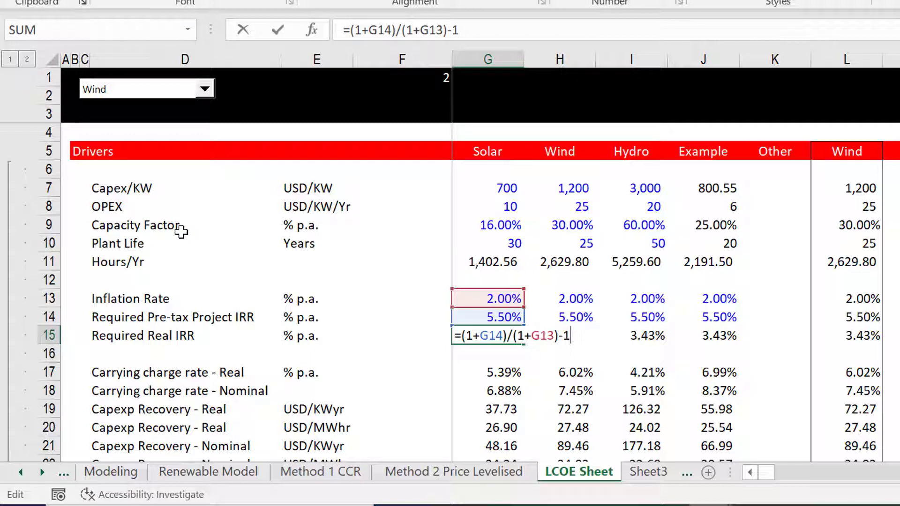
key("Escape")
Compare the Required Real IRR across the technology columns and trace the cells feeding the Solar formula.
key("Right")
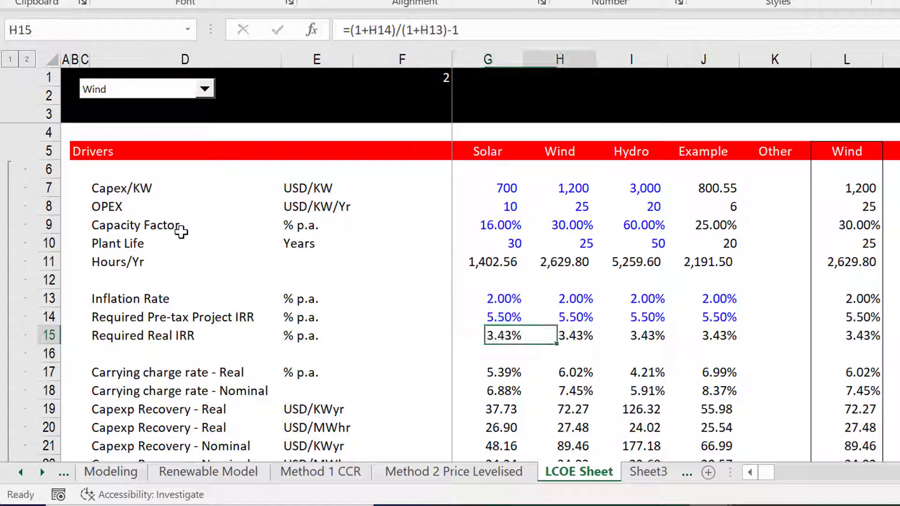
key("Right")
key("Right")
key("Right")
key("Right")
key("Right")
key("Left")
key("Left")
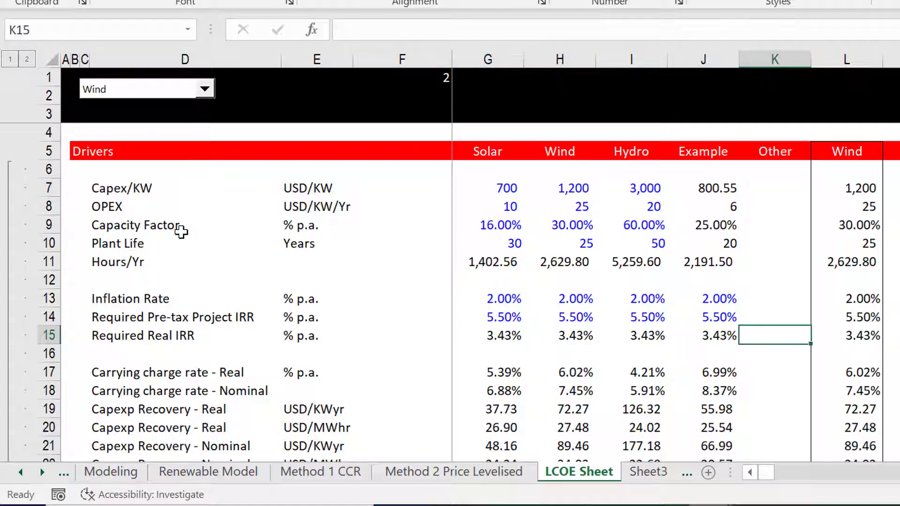
key("Left")
key("Left")
key("Left")
key("Left")
key("F2")
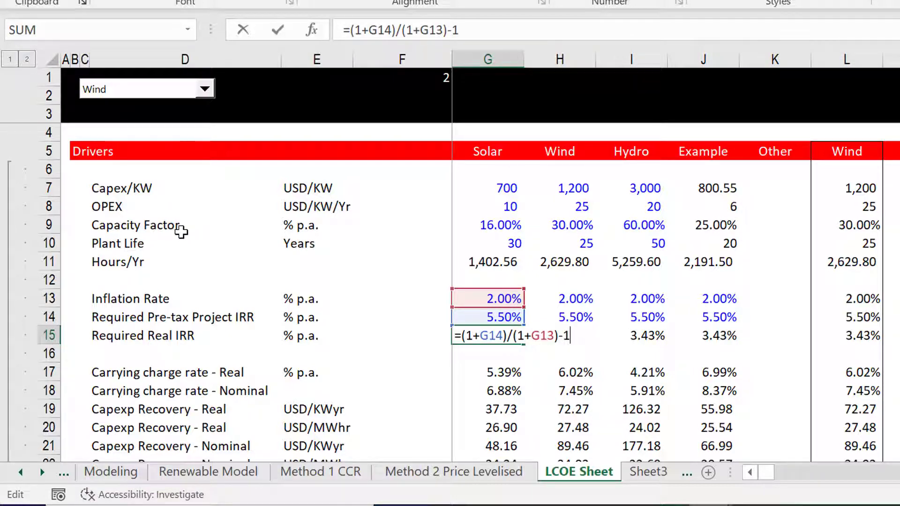
key("Return")
Look through the Solar column's carrying charge rate and capex recovery rows.
key("Down")
key("Down")
key("Down")
key("Down")
key("Down")
key("Down")
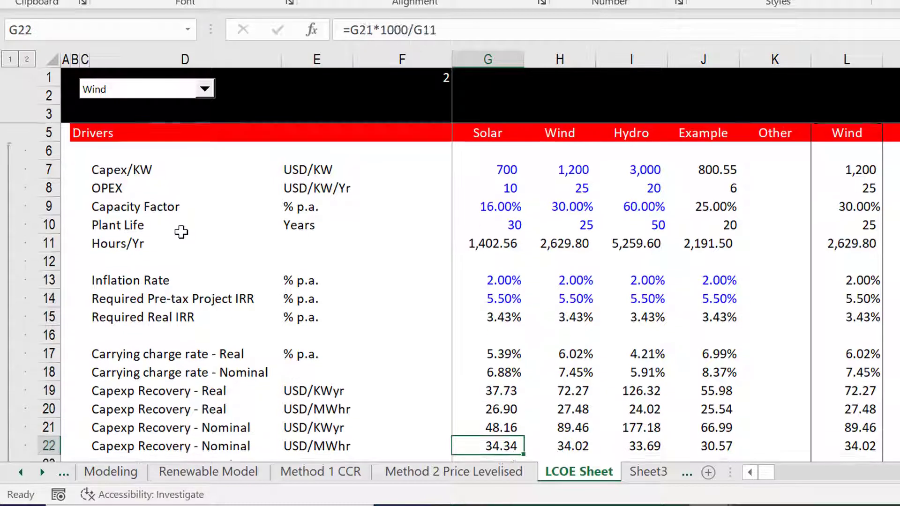
key("Down")
key("Down")
key("Up")
key("Up")
key("Up")
key("Up")
key("Up")
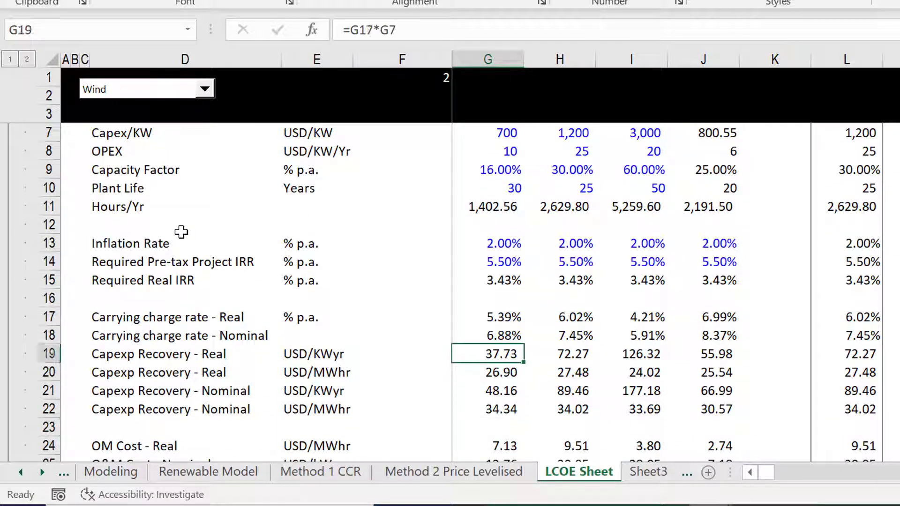
key("Up")
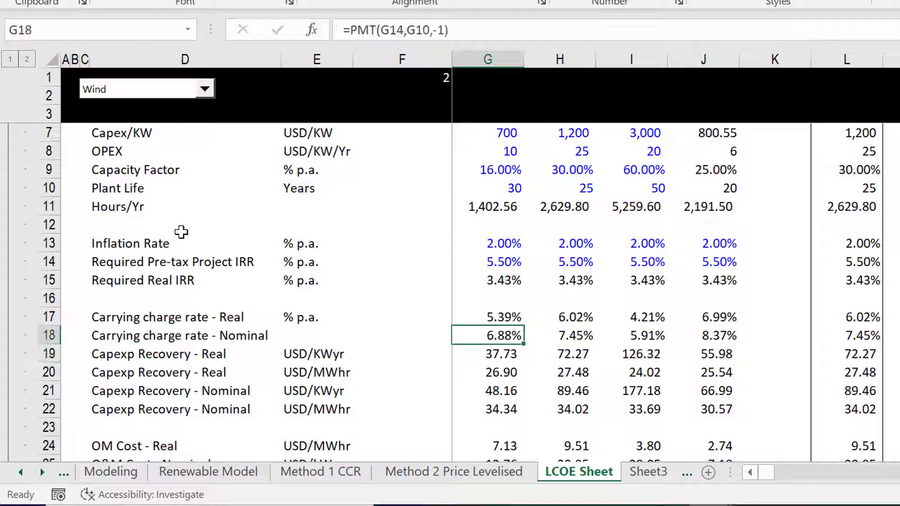
Add the missing "% p.a." unit to the Carrying charge rate - Nominal row.
key("Left")
key("Left")
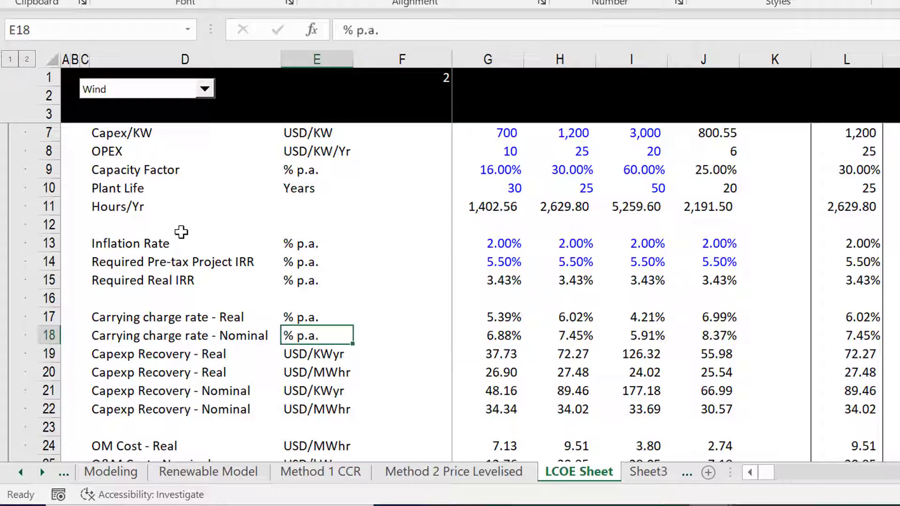
key("Right")
key("Right")
Examine the PMT formulas behind Solar's real and nominal carrying charge rates, comparing which IRR each one uses.
key("Up")
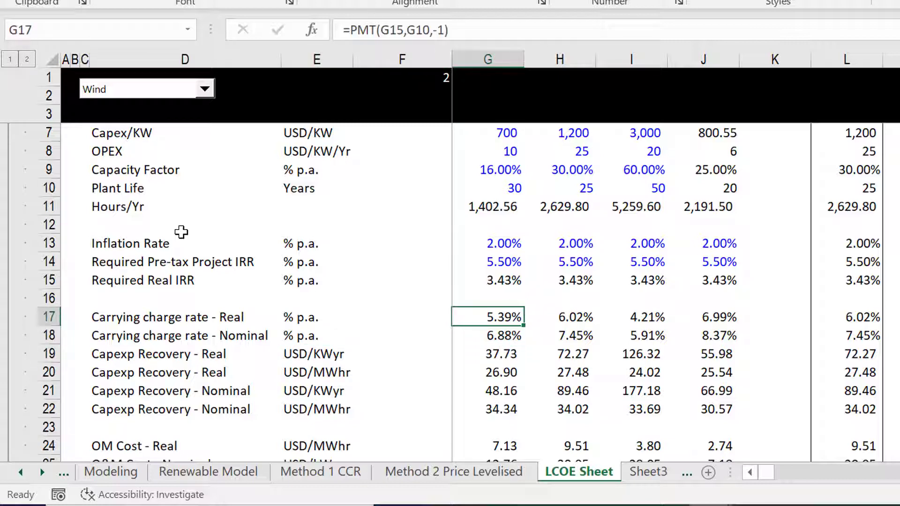
key("F2")
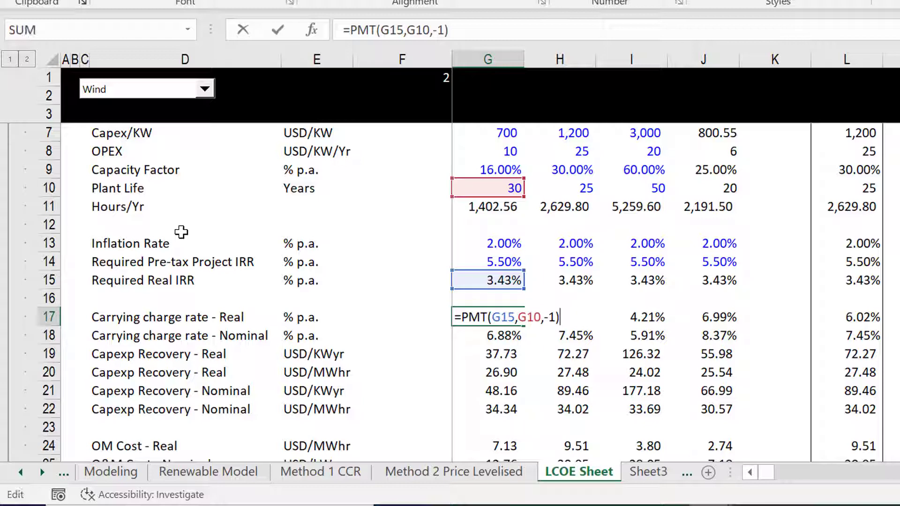
key("Escape")
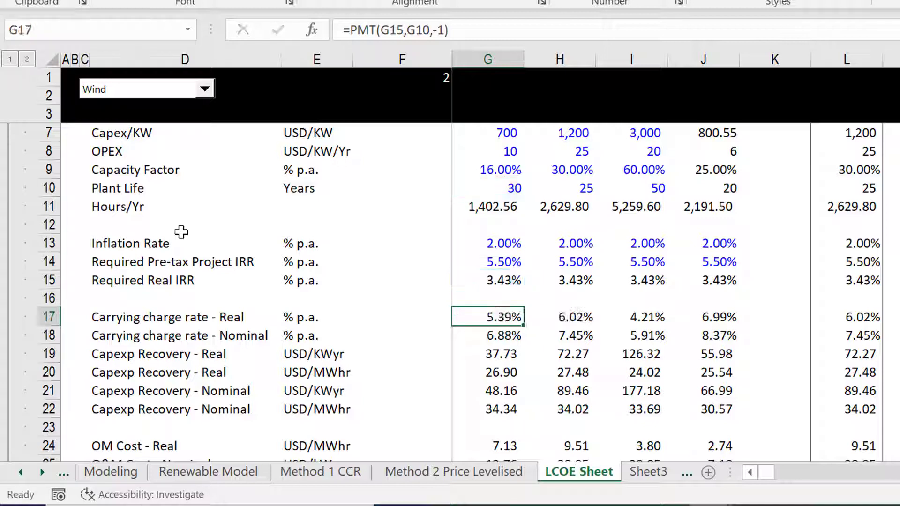
key("Down")
key("F2")
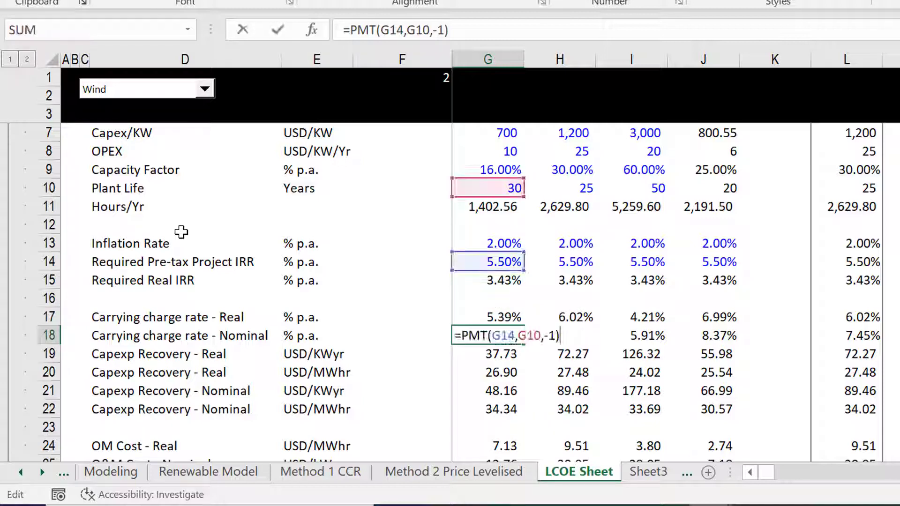
key("Escape")
key("Up")
key("F2")
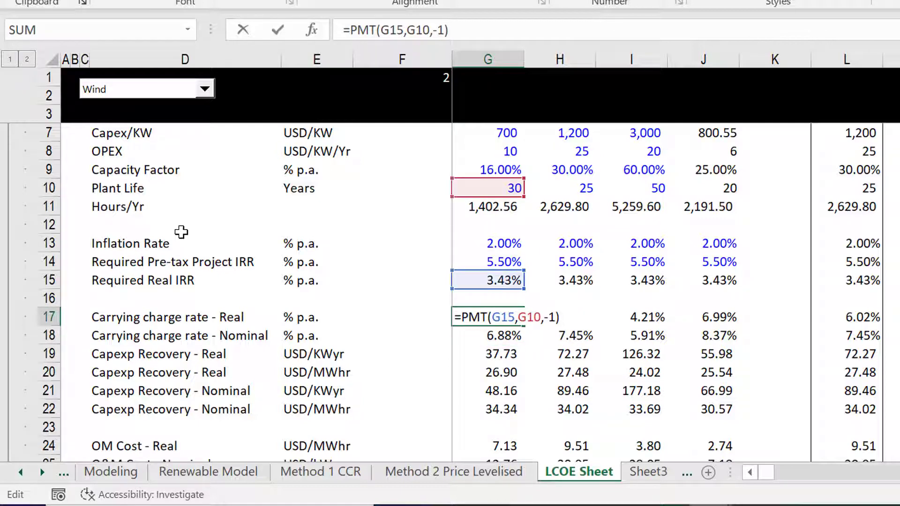
key("Escape")
key("Down")
key("Down")
key("Up")
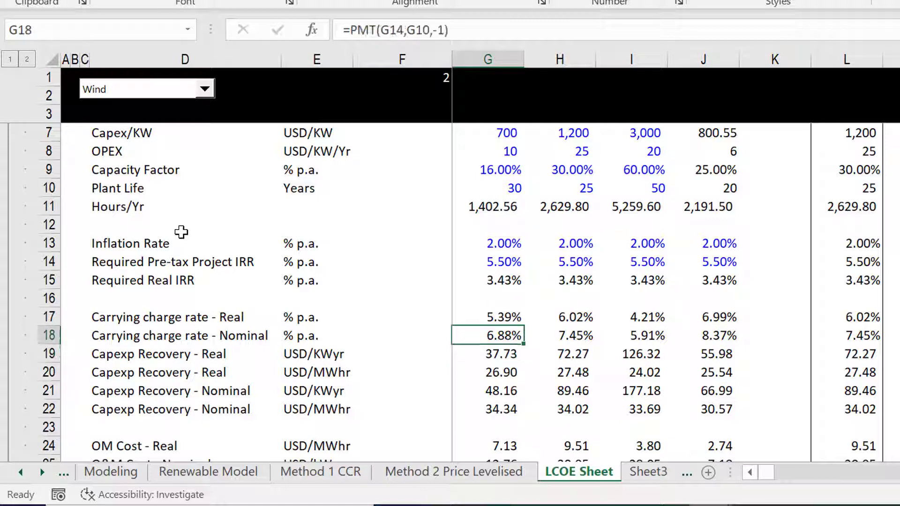
key("F2")
key("Escape")
Examine Solar's real capex recovery formula in USD/KWyr and compare that row across Solar, Wind, Hydro and Example.
key("Down")
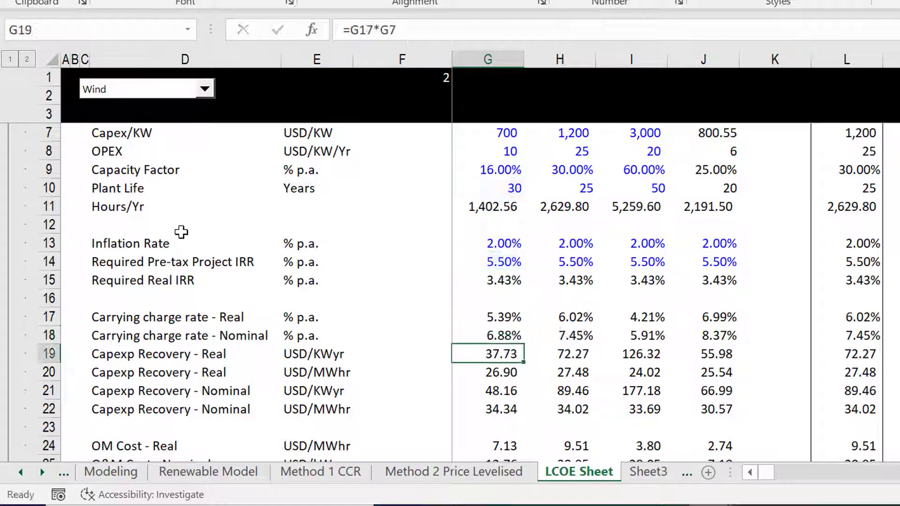
key("F2")
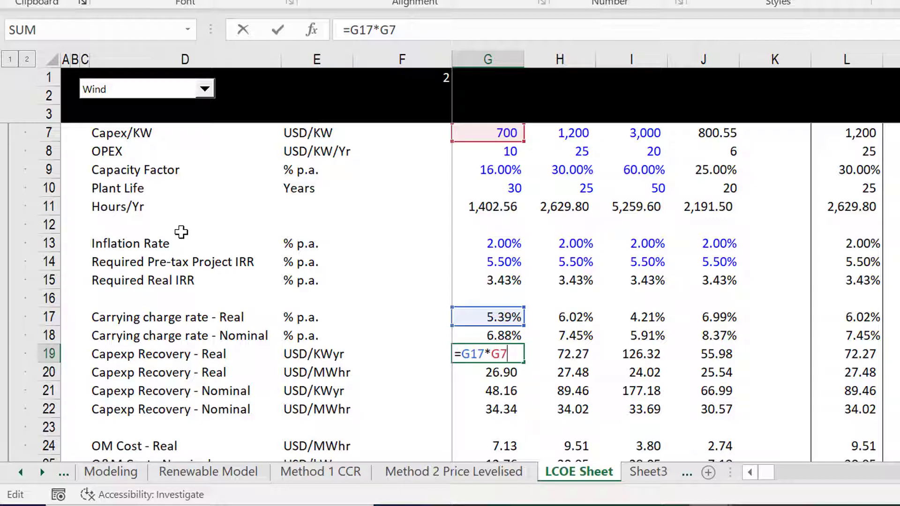
key("ctrl+Return")
key("Right")
key("Right")
key("Right")
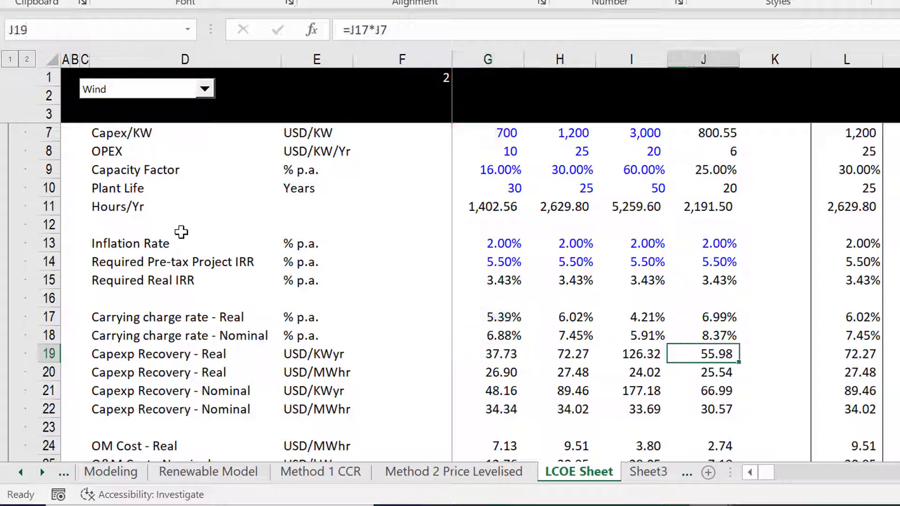
key("Left")
key("Left")
key("Left")
key("Right")
Compare the nominal carrying charge rates across the Solar, Wind, Hydro and Example columns.
key("Up")
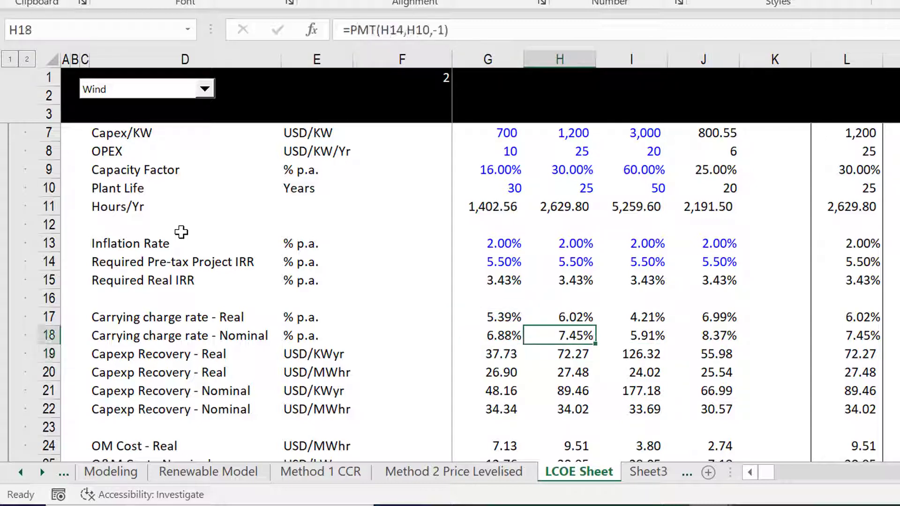
key("Left")
key("Right")
key("Right")
key("Right")
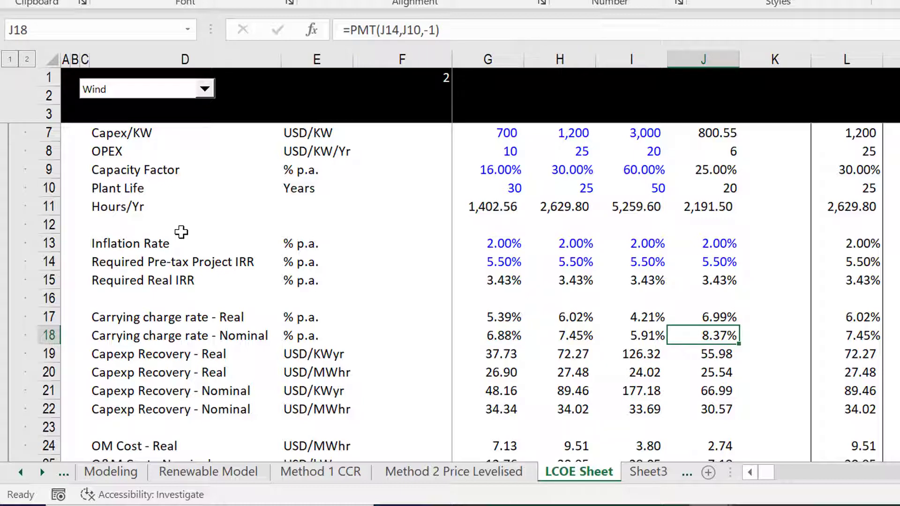
key("Down")
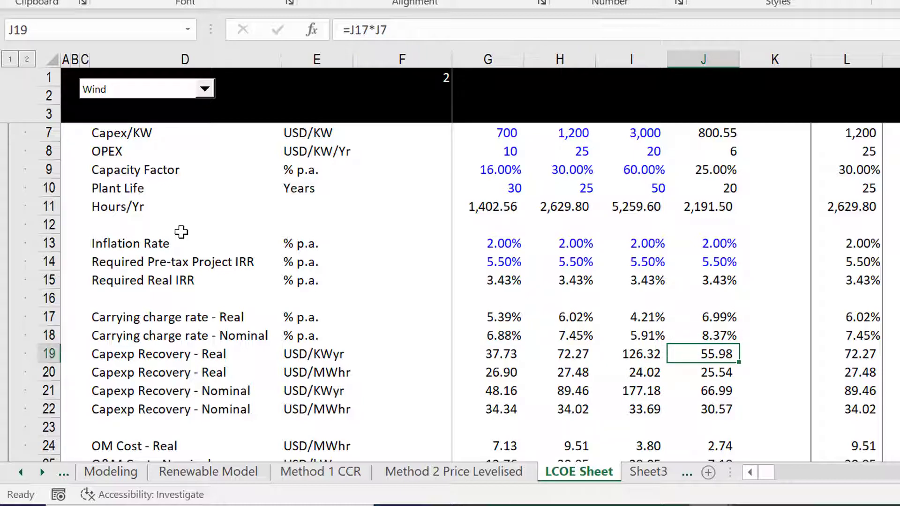
Trace the Example column from real capex recovery up to the OPEX driver and back down to the USD/MWhr recovery.
key("Up")
key("Up")
key("Up")
key("Up")
key("Up")
key("Up")
key("Up")
key("Up")
key("Up")
key("Up")
key("Up")
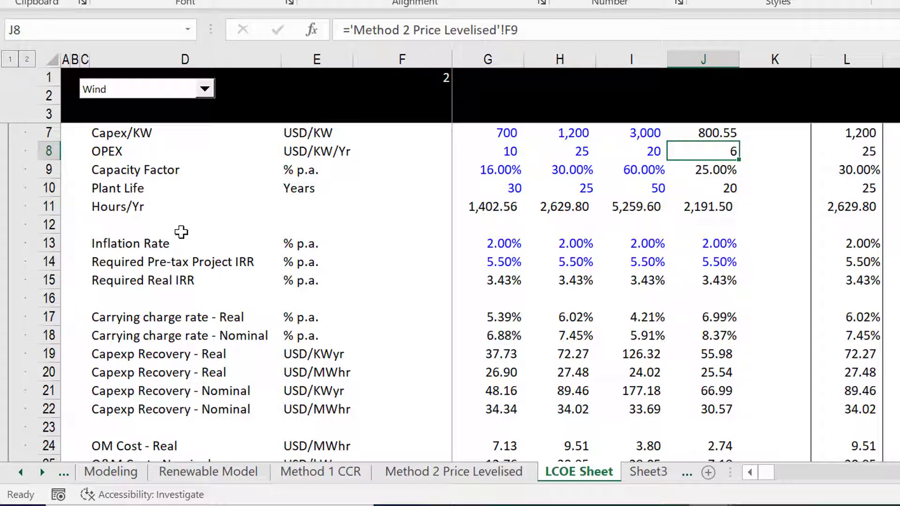
key("Down")
key("Down")
key("Down")
key("Down")
key("Down")
key("Down")
key("Down")
key("Down")
key("Down")
key("Down")
key("Down")
key("Down")
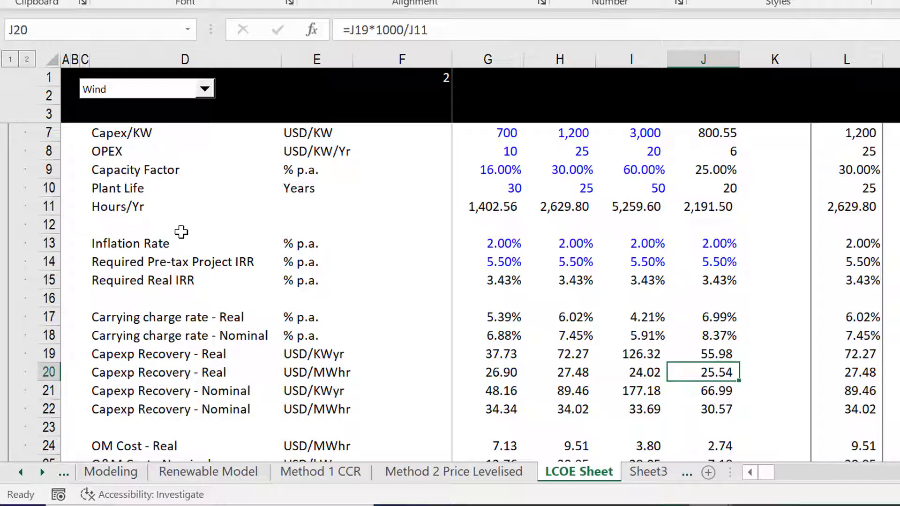
Review the formulas and units of the two real capex recovery rows, USD/KWyr and USD/MWhr.
key("Up")
key("Left")
key("Left")
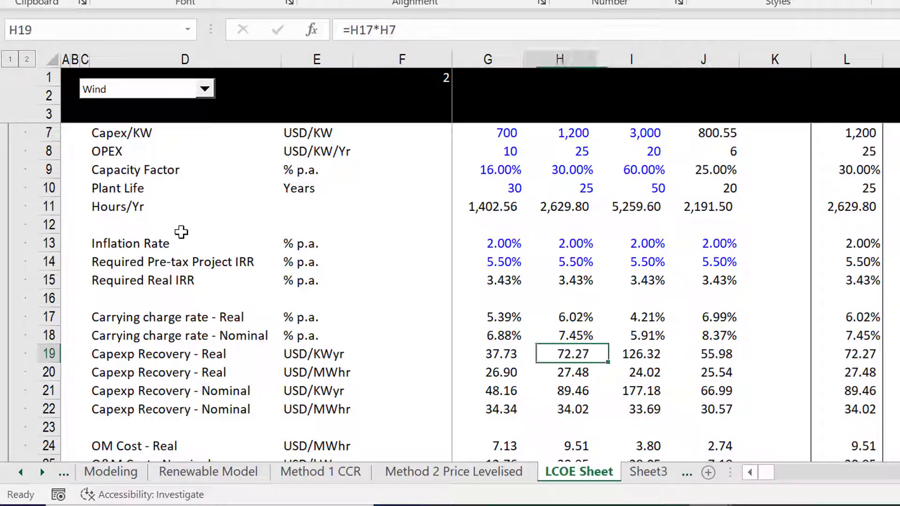
key("Left")
key("Down")
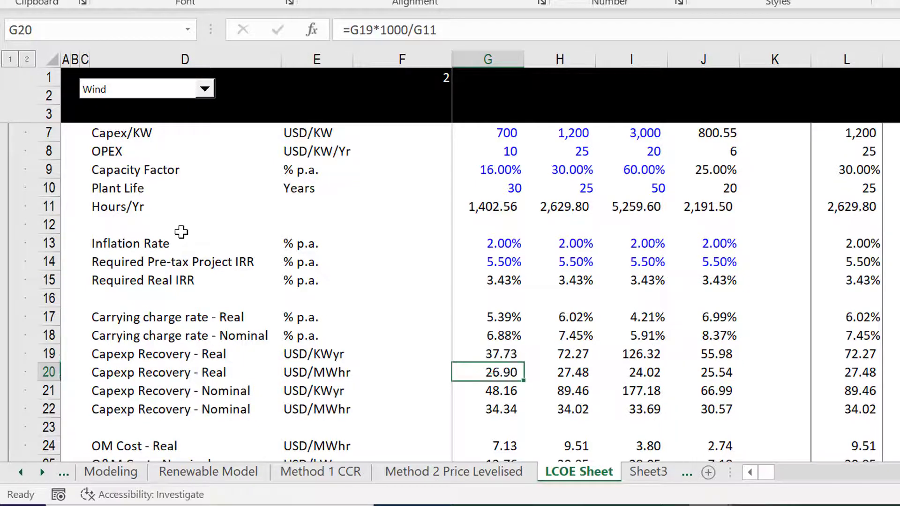
key("Up")
key("Left")
key("Left")
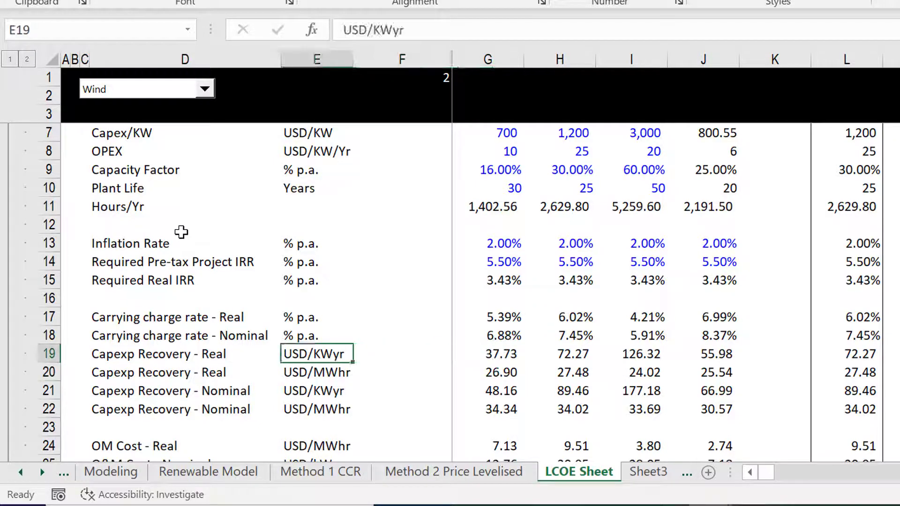
key("Down")
key("Left")
key("Left")
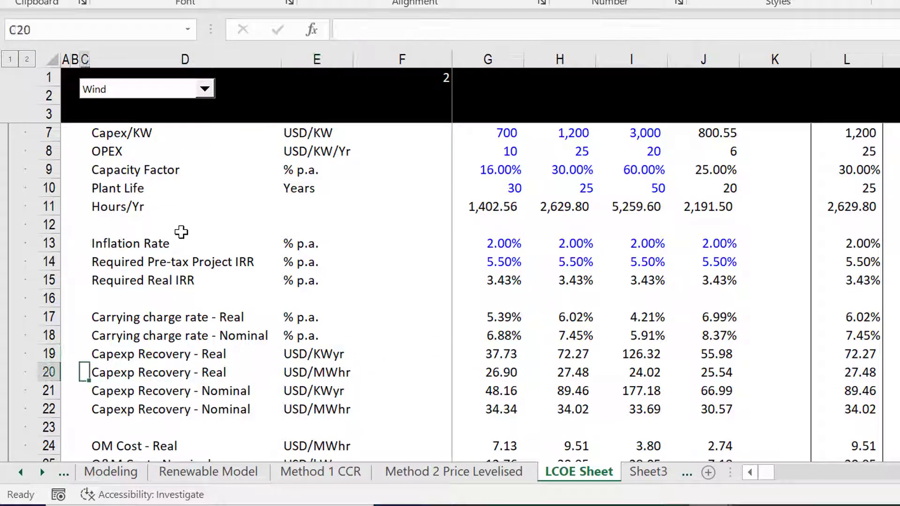
Compare the labels and units of the two real capex recovery rows, USD/KWyr and USD/MWhr.
key("Right")
key("Right")
key("Left")
key("Left")
key("Right")
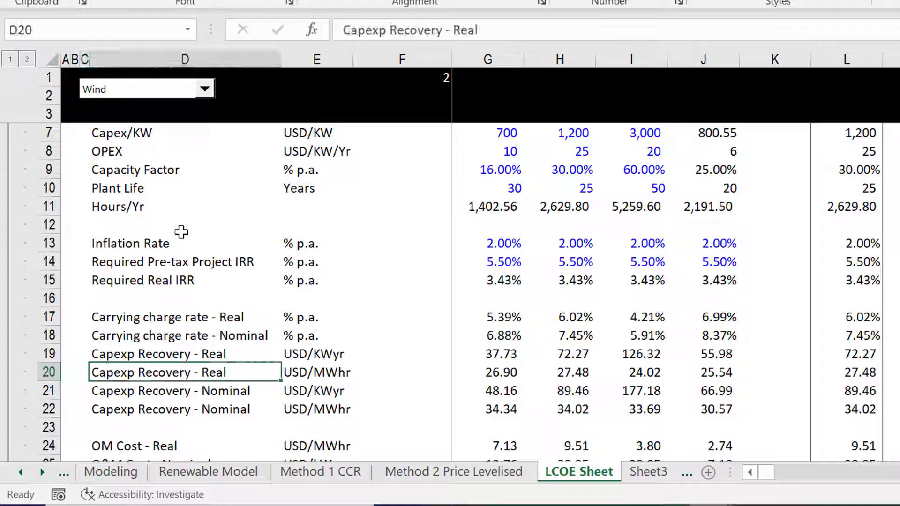
key("Right")
key("Up")
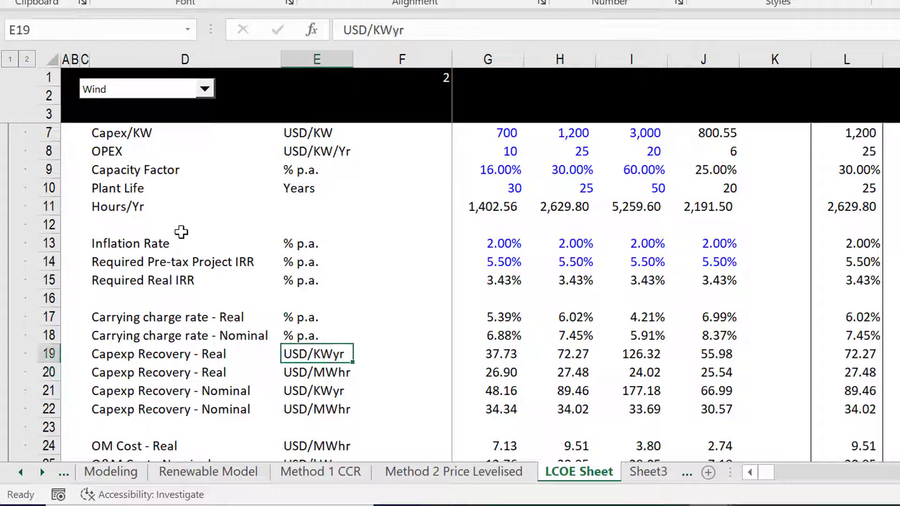
key("Right")
key("Right")
key("Left")
key("Left")
key("Right")
key("Down")
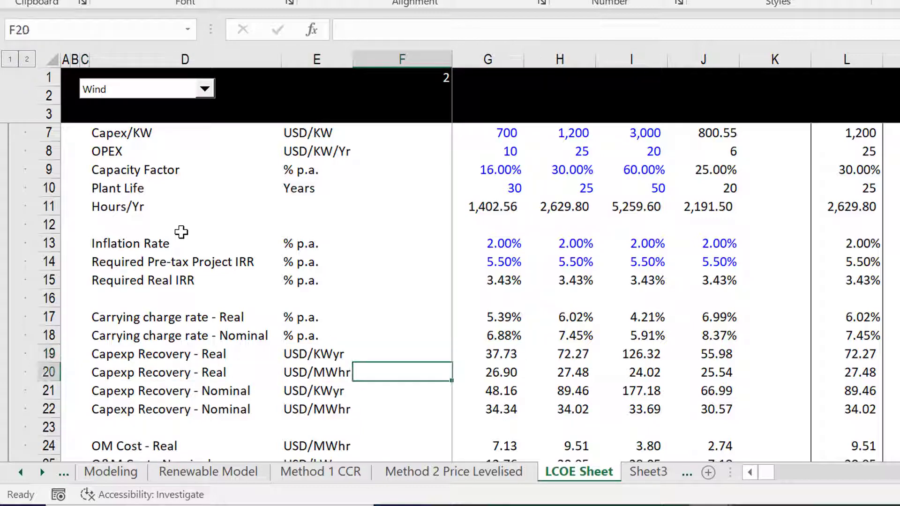
Inspect the formula behind Solar's real capex recovery in USD/MWhr.
key("Left")
key("Right")
key("Right")
key("F2")
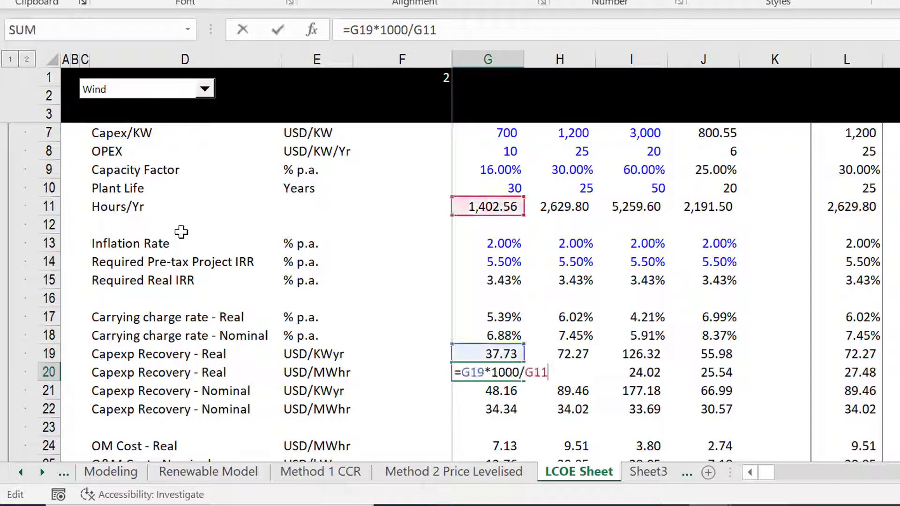
key("Escape")
Trace Solar's real capex recovery in USD/MWhr up to Hours/Yr and inspect the Hours/Yr formula.
key("Up")
key("Up")
key("Up")
key("Up")
key("Up")
key("Up")
key("Up")
key("Up")
key("Up")
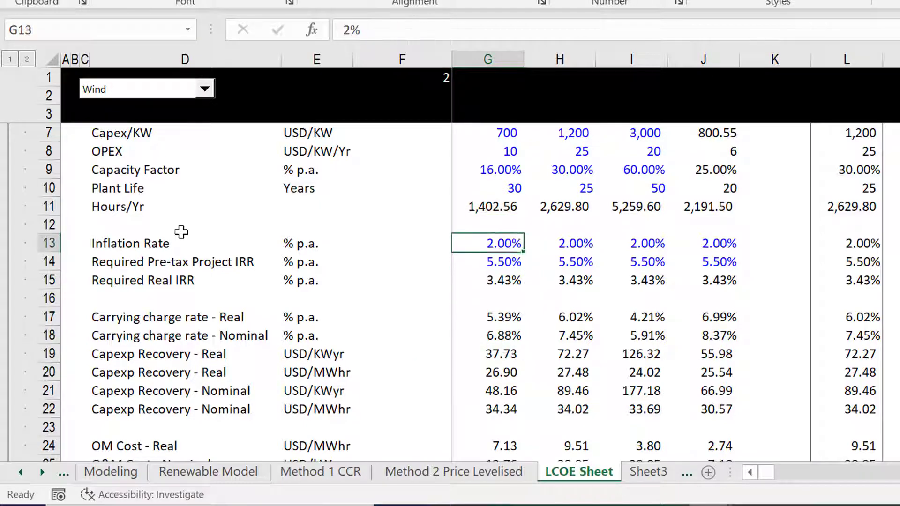
key("F2")
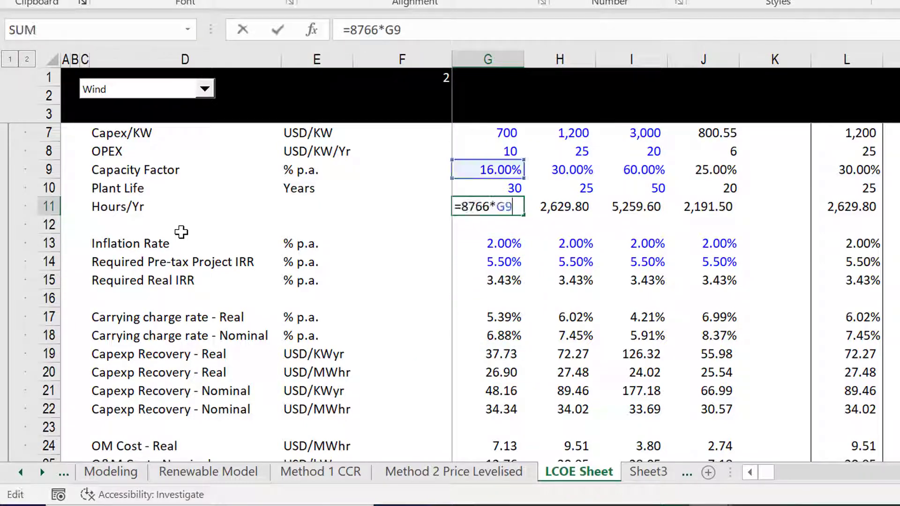
key("Escape")
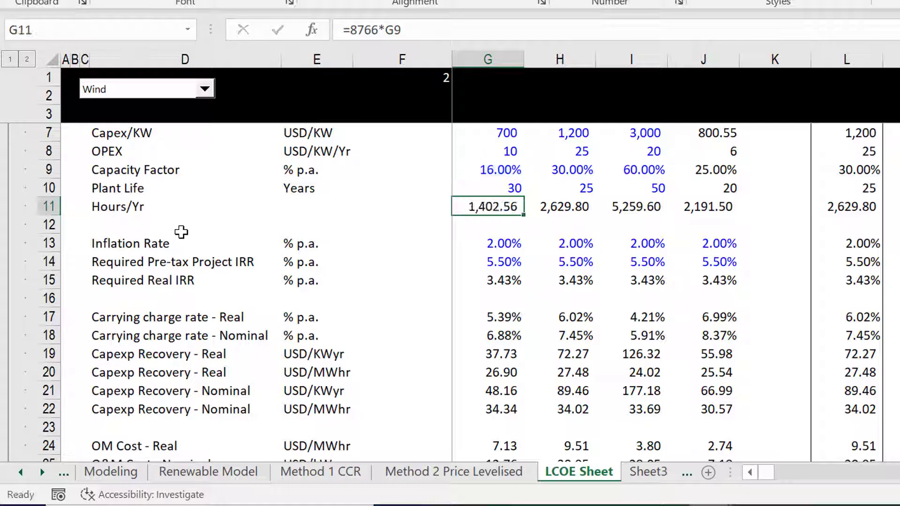
Return to Solar's real capex recovery in USD/MWhr and recheck how its formula references Hours/Yr.
key("Down")
key("Down")
key("Down")
key("Down")
key("Down")
key("Down")
key("Down")
key("Down")
key("Down")
key("Down")
key("Down")
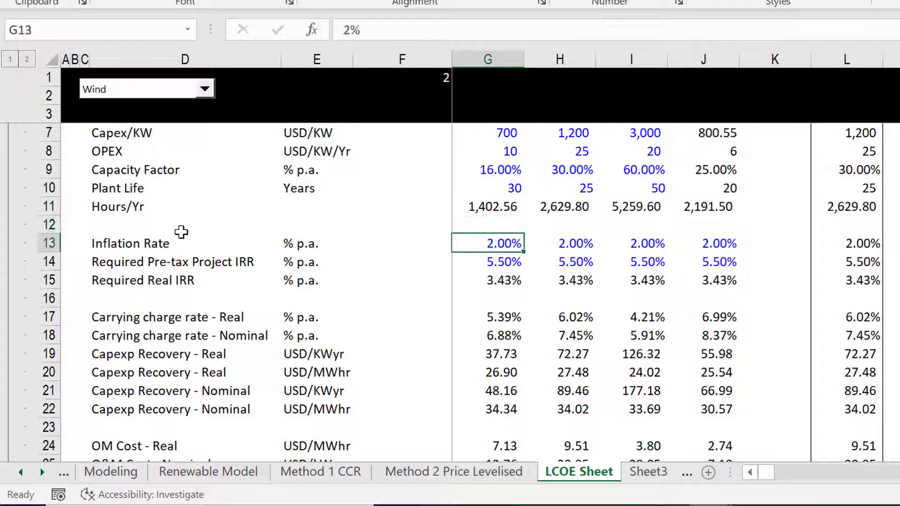
key("Up")
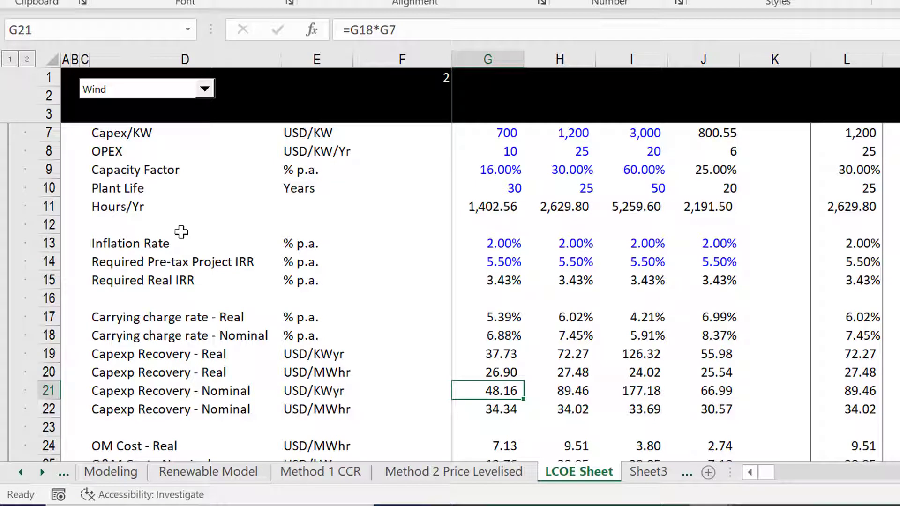
key("Up")
key("F2")
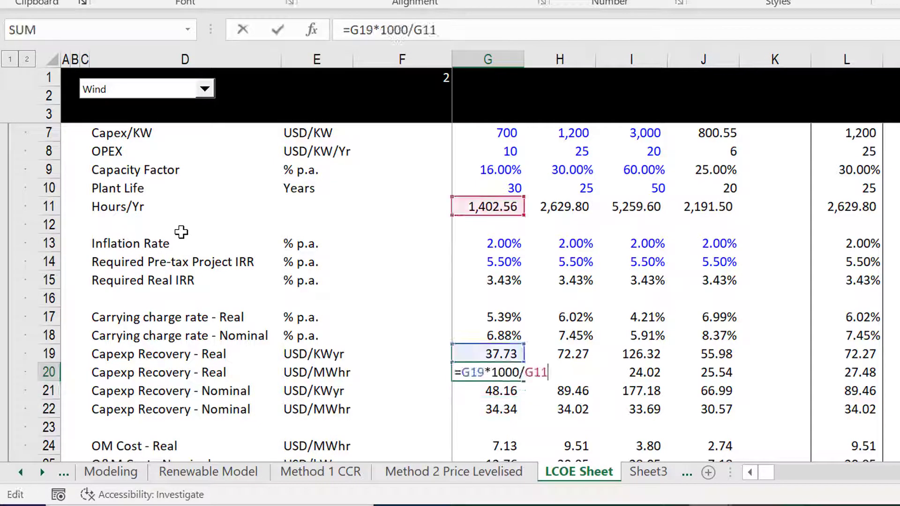
key("Escape")
Inspect Solar's nominal capex recovery formulas, first in USD/KWyr and then in USD/MWhr.
key("Down")
key("Down")
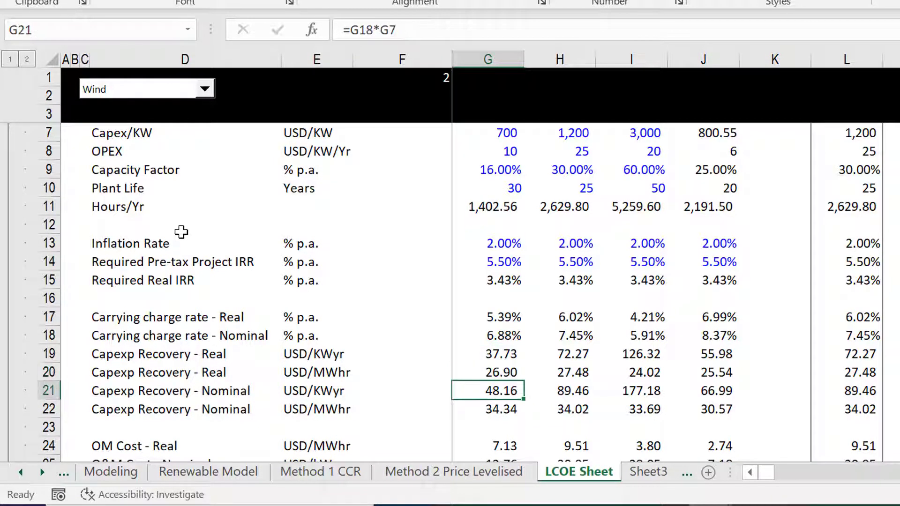
key("Up")
key("F2")
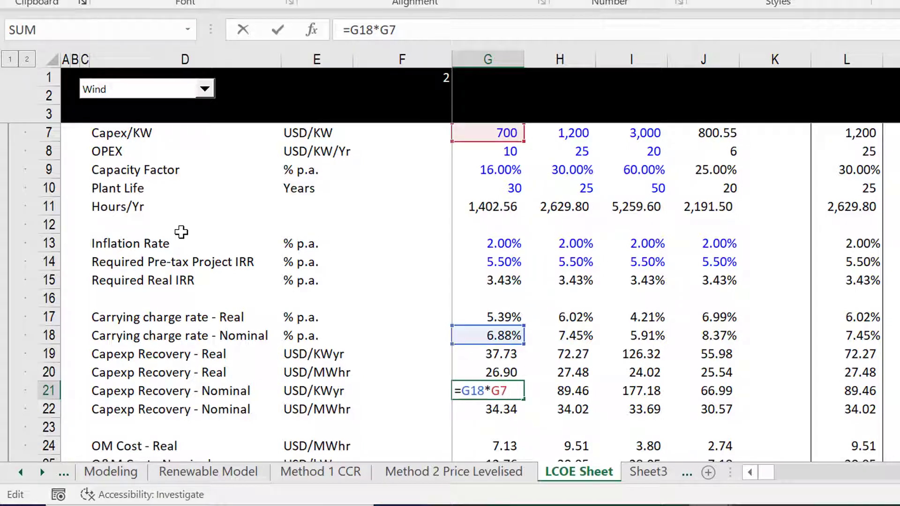
key("ctrl+Return")
key("Down")
type("=G21*1000/G11")
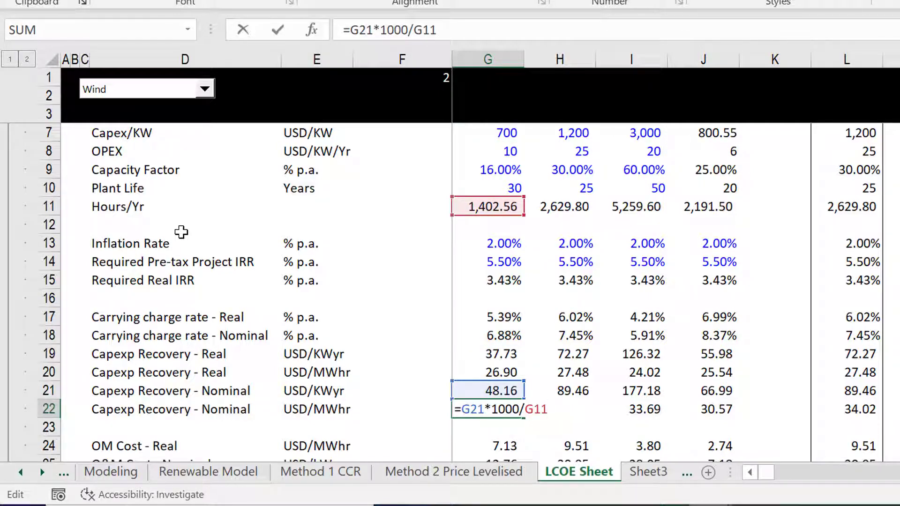
key("ctrl+Return")
Review Solar's real and nominal O&M cost rows down to the real LCOE.
key("Down")
key("Down")
key("Down")
key("Down")
key("Down")
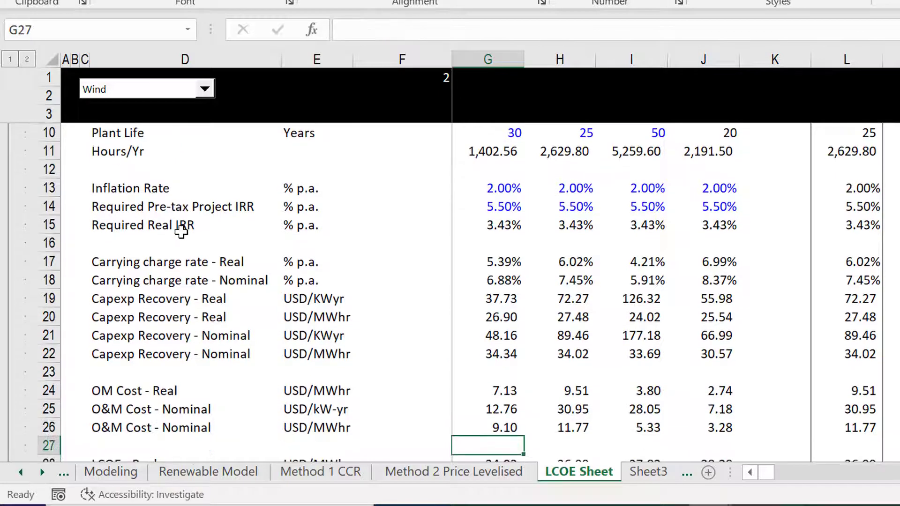
key("Up")
key("Up")
key("Up")
key("Down")
key("Down")
key("Down")
key("Down")
key("Down")
key("Down")
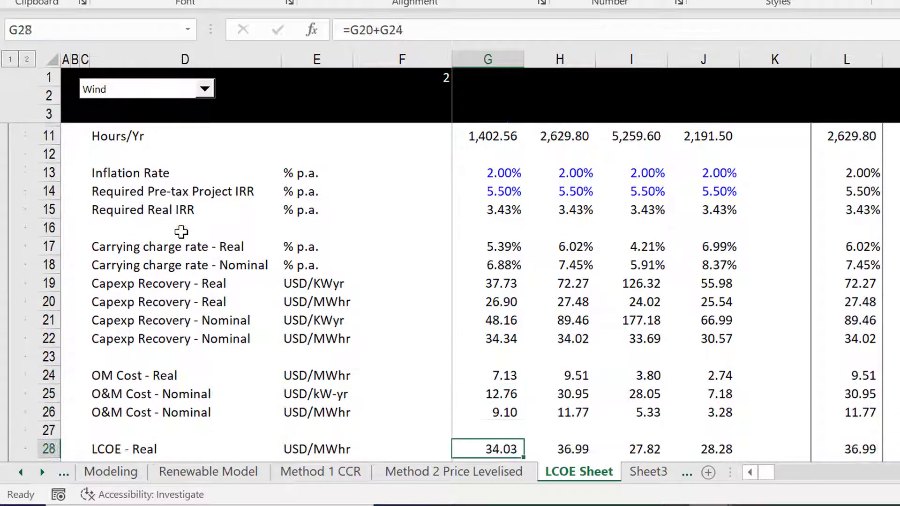
Inspect the formula behind Solar's real OM cost in USD/MWhr.
key("Up")
key("Up")
key("Up")
key("Up")
key("Up")
key("Up")
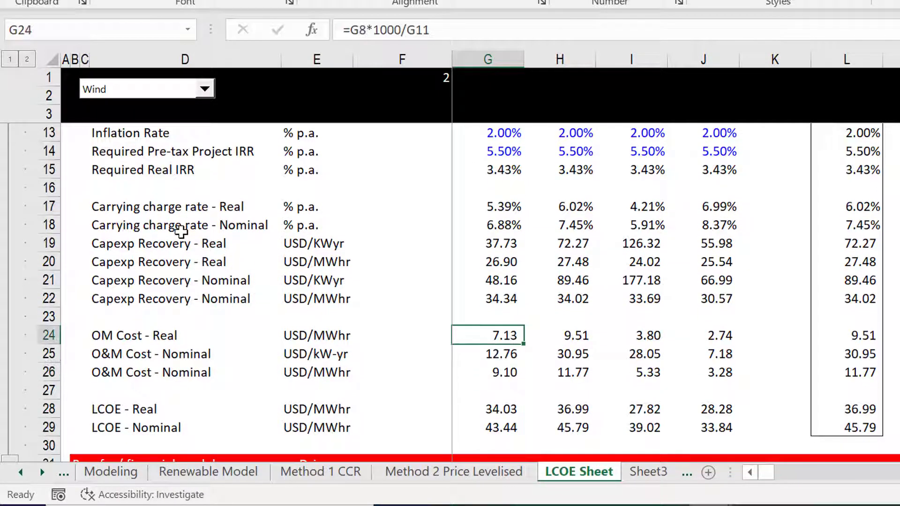
key("F2")
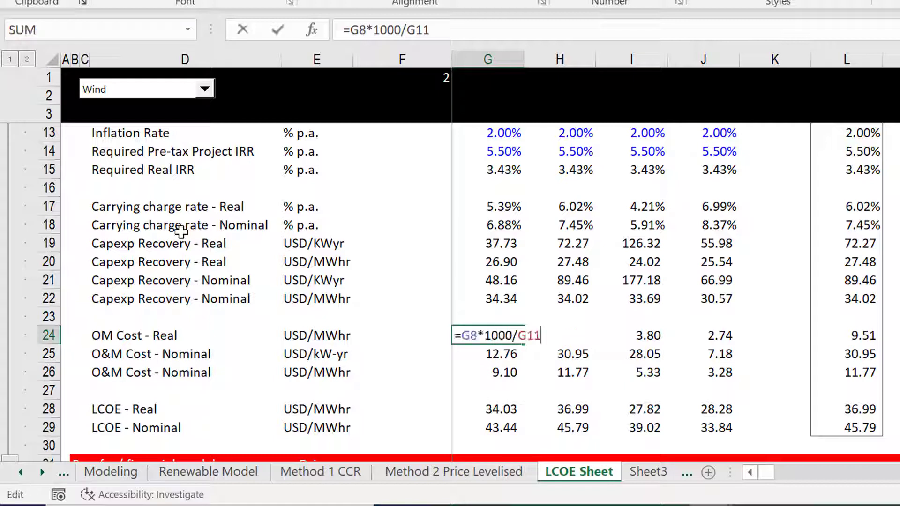
key("Escape")
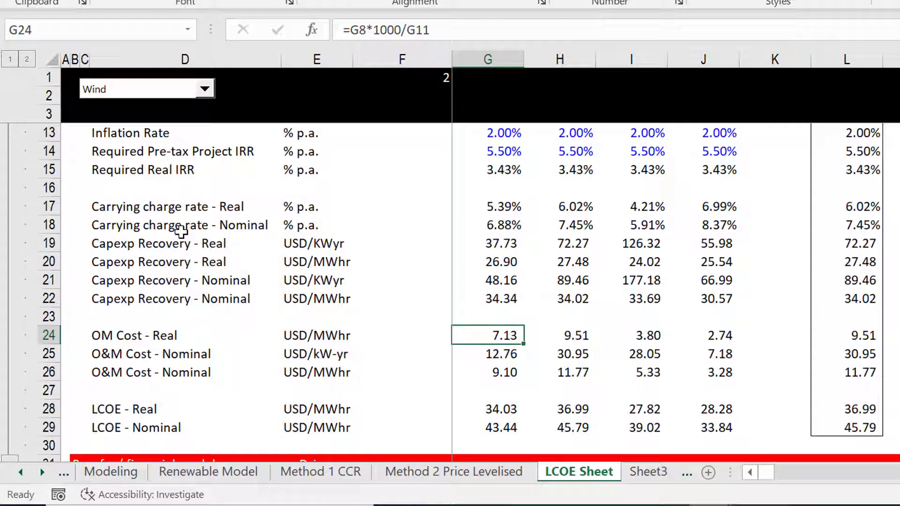
Trace Solar's real OM cost up to the OPEX driver in USD/KW/Yr.
key("Up")
key("Up")
key("Up")
key("Up")
key("Up")
key("Up")
key("Up")
key("Up")
key("Up")
key("Up")
key("Up")
key("Up")
key("Up")
key("Up")
key("Up")
key("Up")
key("Up")
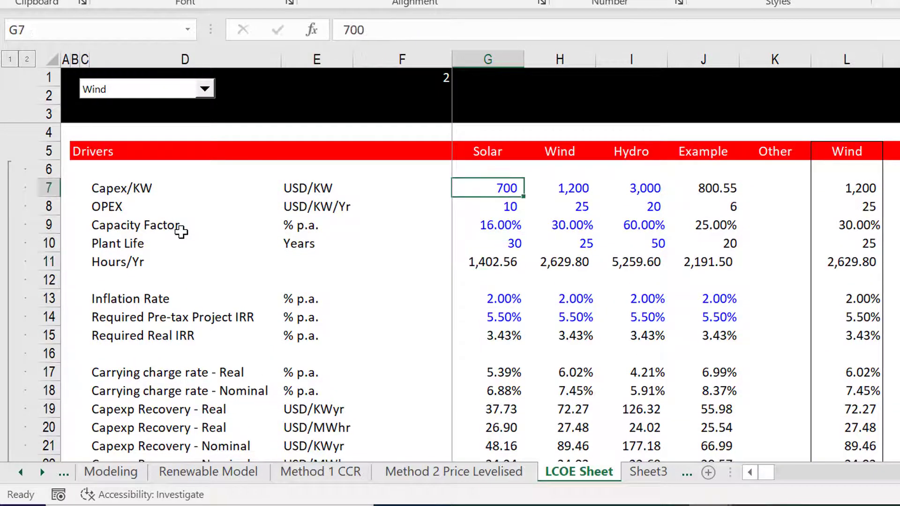
key("Down")
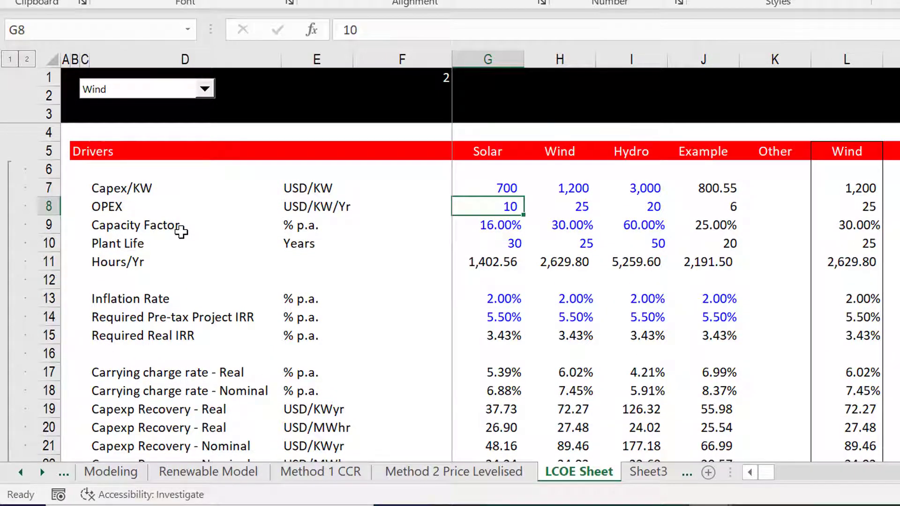
Return from the OPEX driver to Solar's real OM cost and recheck its conversion formula to USD/MWhr.
key("Down")
key("Down")
key("Down")
key("Down")
key("Down")
key("Down")
key("Down")
key("Down")
key("Down")
key("Down")
key("Down")
key("Down")
key("Down")
key("Down")
key("Down")
key("Down")
key("Down")
key("Down")
key("Up")
key("Up")
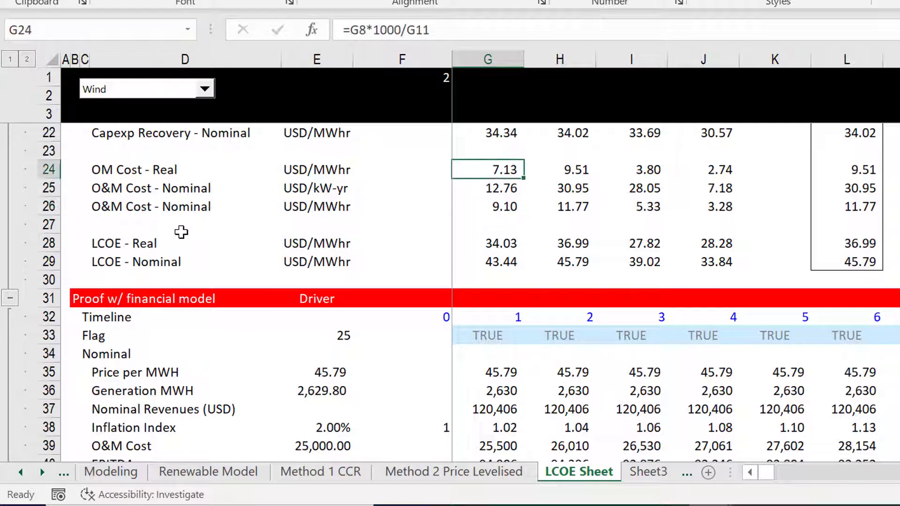
key("Down")
key("Down")
key("Up")
key("Up")
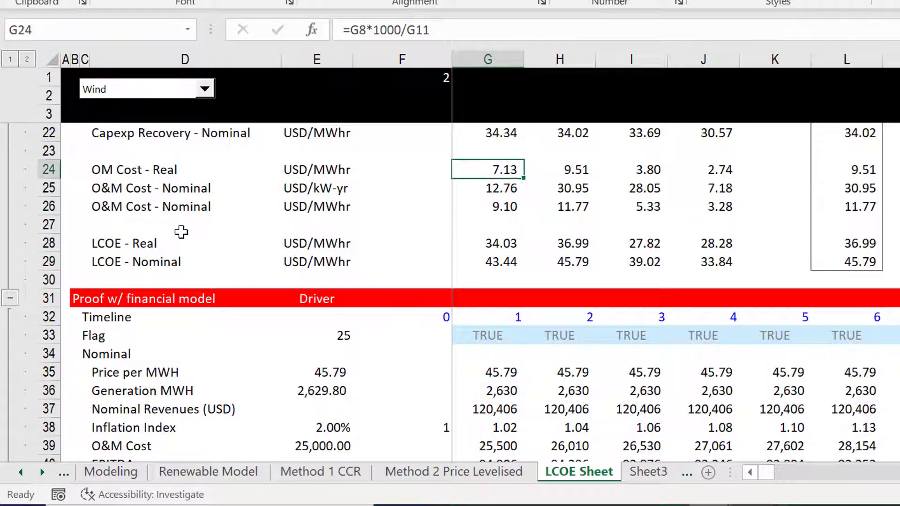
key("Down")
key("Up")
key("F2")
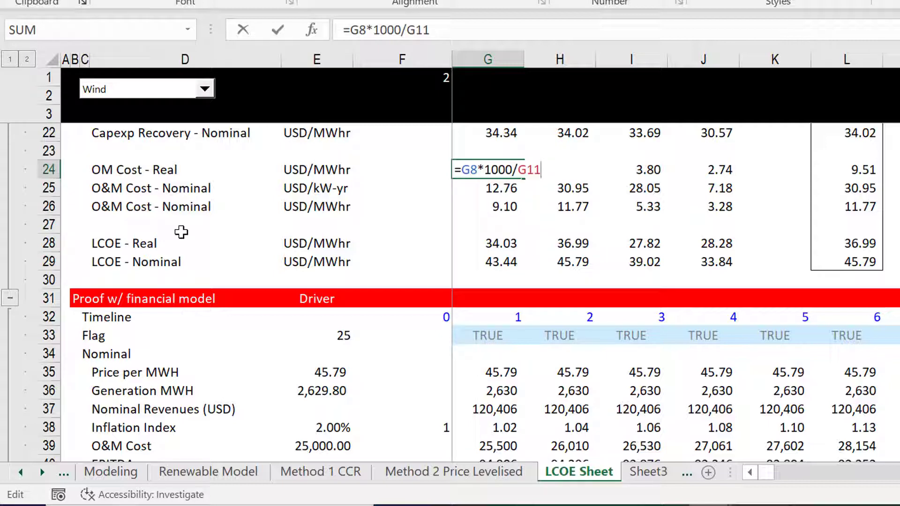
key("Escape")
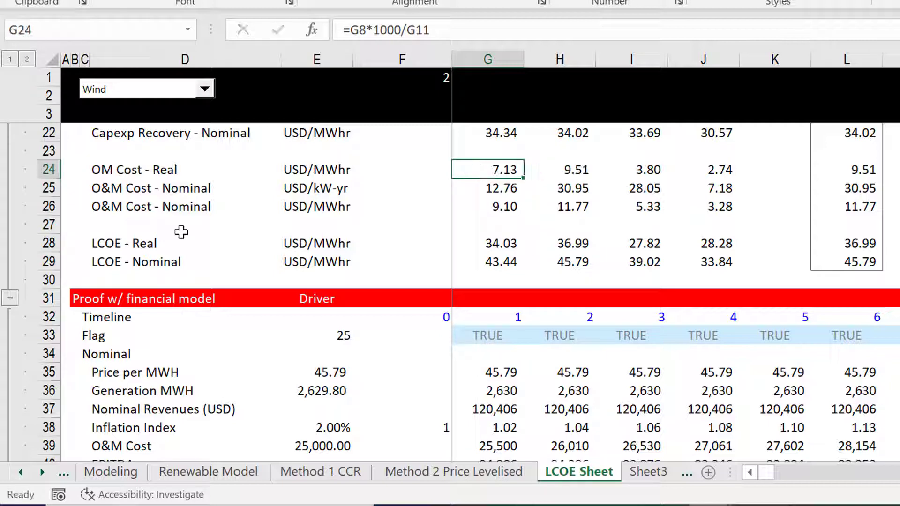
Follow the Solar column from real OM cost up to the Hours/Yr driver.
key("Up")
key("Up")
key("Up")
key("Up")
key("Up")
key("Up")
key("Up")
key("Up")
key("Up")
key("Up")
key("Up")
key("Up")
key("Up")
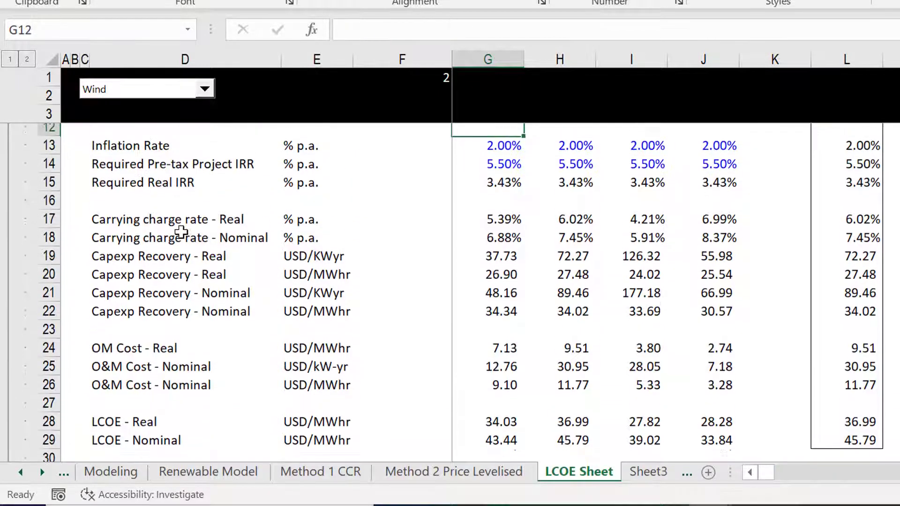
Go back down to Solar's O&M cost rows and examine the real OM cost formula's link to Hours/Yr.
key("Down")
key("Down")
key("Down")
key("Down")
key("Down")
key("Down")
key("Down")
key("Down")
key("Down")
key("Down")
key("Down")
key("Down")
key("Down")
key("Down")
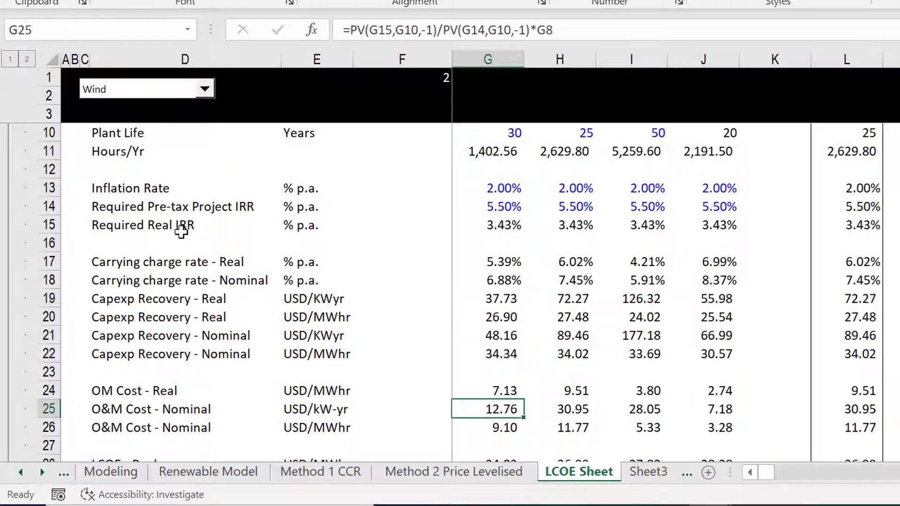
key("Down")
key("Up")
key("Up")
key("F2")
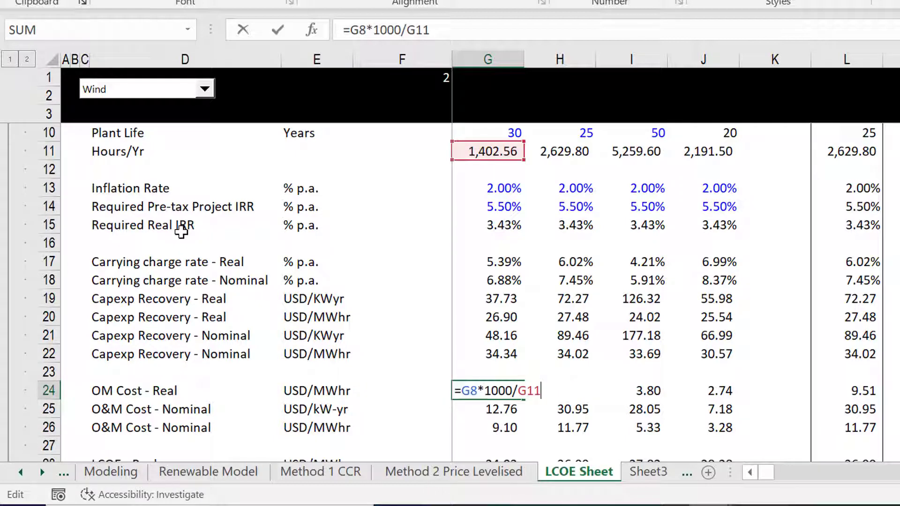
key("Escape")
Leave Solar's real OM cost formula and go up to its nominal carrying charge rate below the drivers.
scroll(181, 231, "up", 2)
key("Up")
key("Up")
key("Up")
key("Up")
key("Up")
key("Up")
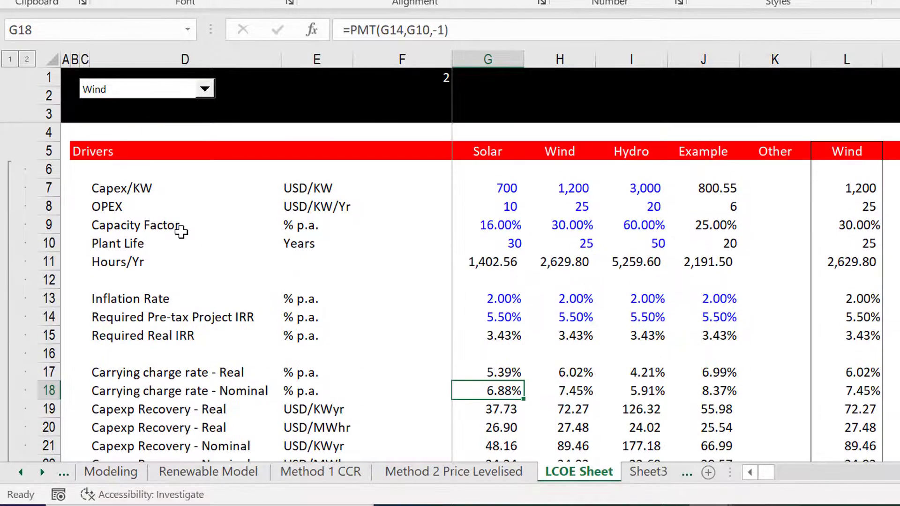
Look down the Solar column through the LCOE results to the financial model proof and back up.
key("Down")
key("Down")
key("Down")
key("Down")
key("Down")
key("Down")
key("Down")
key("Down")
key("Down")
key("Down")
key("Down")
key("Down")
key("Down")
key("Down")
key("Down")
key("Down")
key("Down")
key("Down")
key("Up")
key("Up")
key("Up")
key("Up")
key("Up")
key("Up")
key("Up")
key("Up")
key("Up")
key("Up")
key("Up")
key("Up")
key("Up")
key("Up")
key("Up")
key("Up")
key("Up")
key("Up")
key("Up")
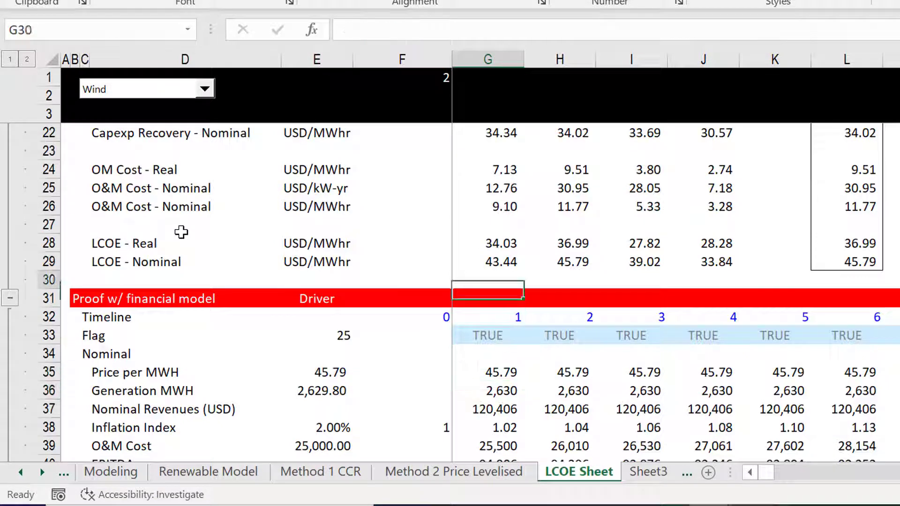
Examine Solar's real LCOE formula, which adds real capex recovery and real OM cost in USD/MWhr.
key("Up")
key("Up")
key("Up")
key("Down")
key("Down")
key("Down")
key("Down")
key("Down")
key("Down")
key("Down")
key("Down")
key("Down")
key("Down")
key("Down")
key("Down")
key("Down")
key("Down")
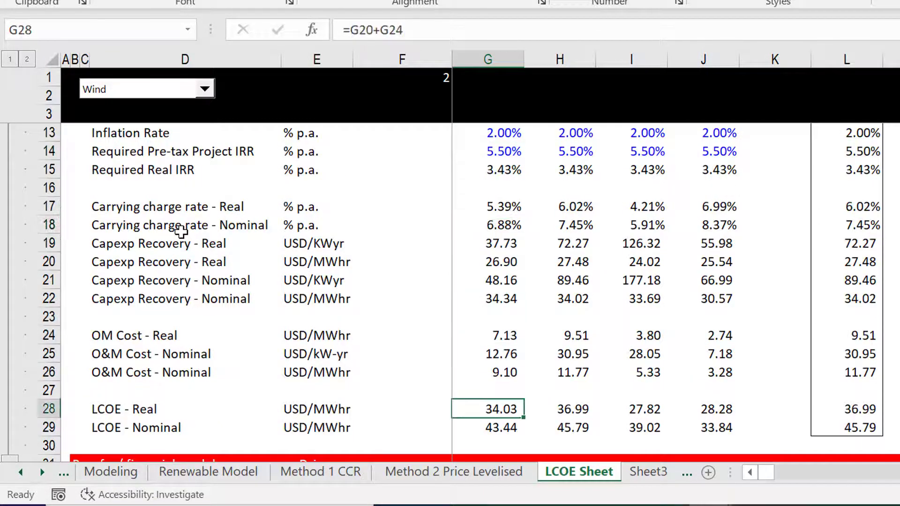
key("F2")
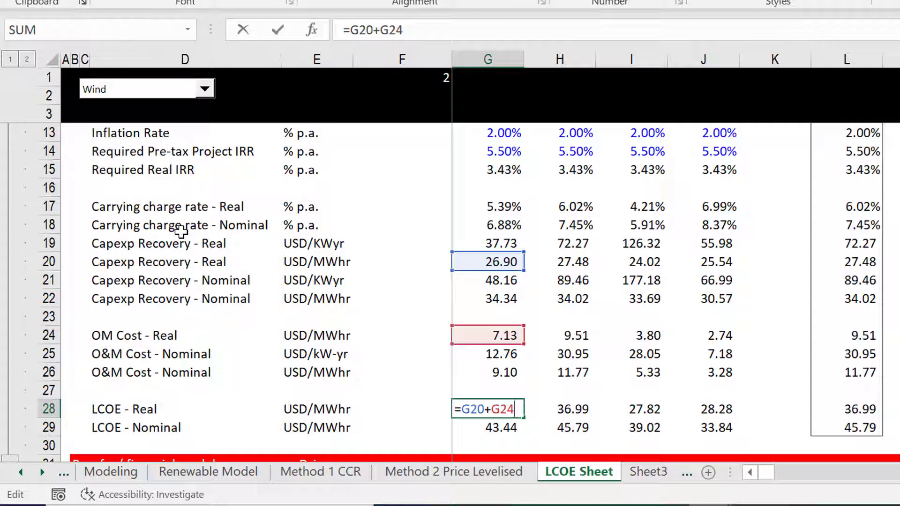
key("Return")
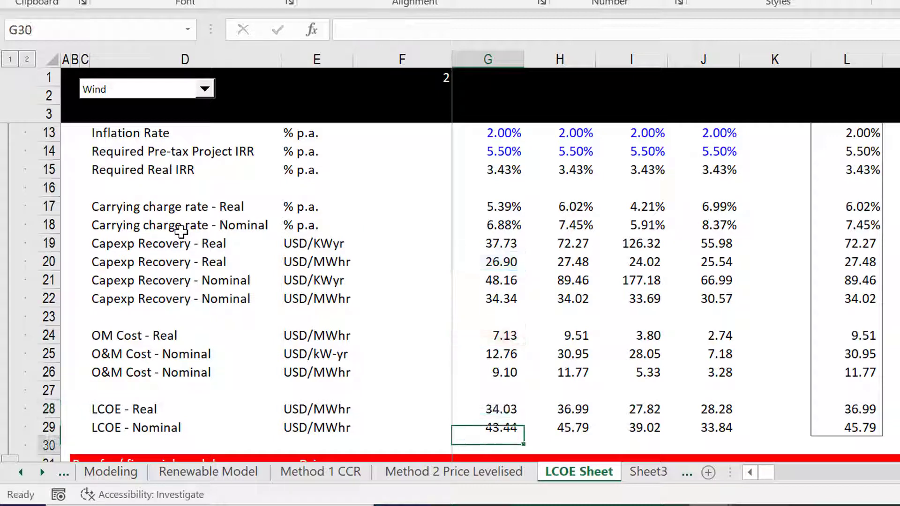
Examine the PV-ratio formula behind Solar's nominal O&M cost in USD/kW-yr.
key("Up")
key("Up")
key("Up")
key("Up")
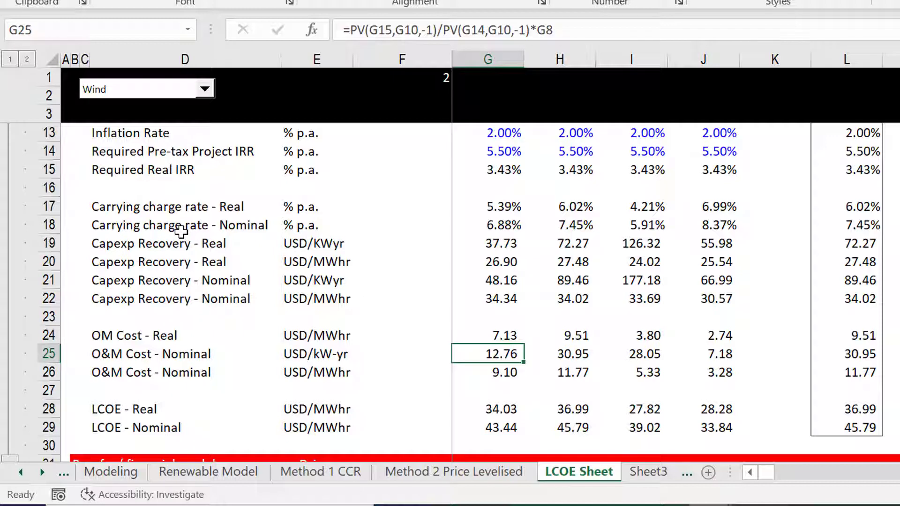
key("F2")
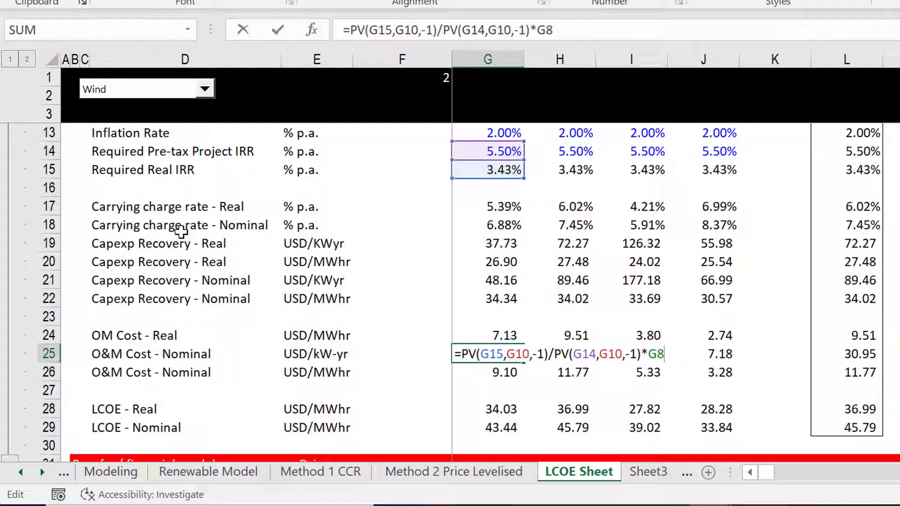
key("Return")
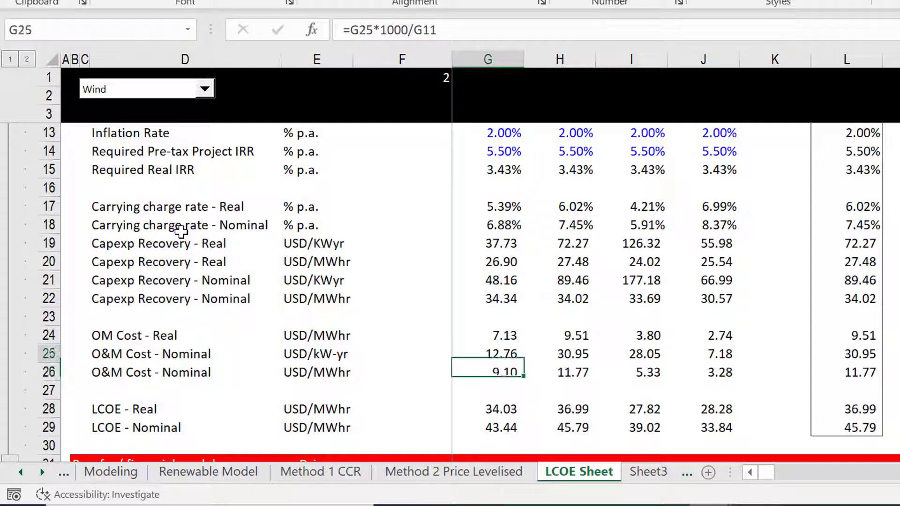
key("Up")
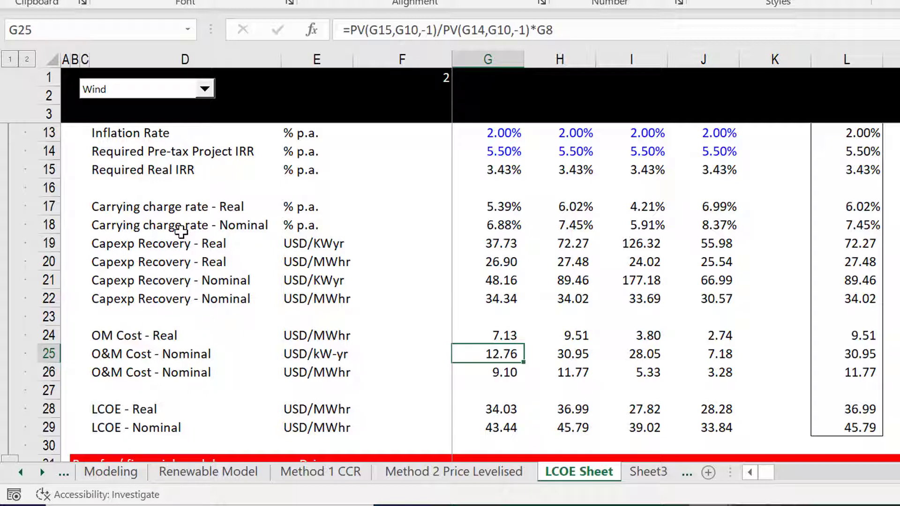
key("F2")
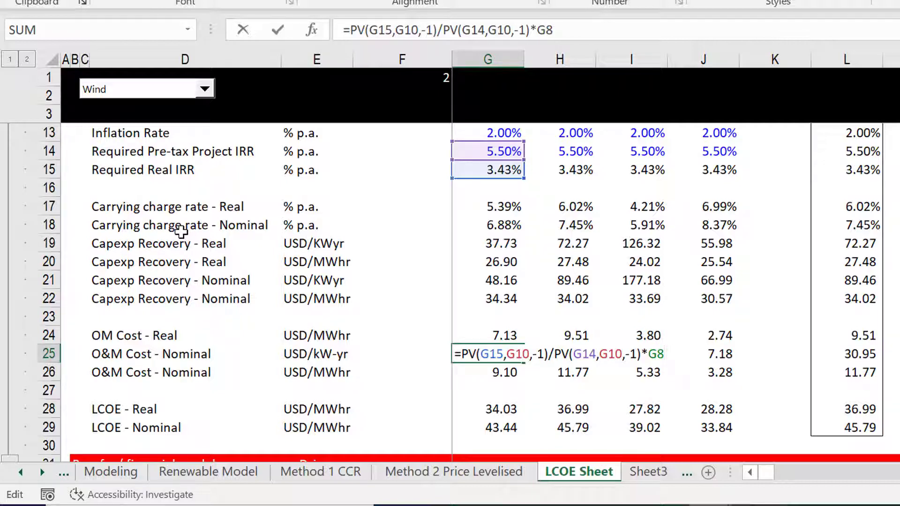
key("Escape")
Trace the nominal O&M cost inputs up the Solar column to the Plant Life and OPEX drivers.
key("Up")
key("Up")
key("Up")
key("Up")
key("Up")
key("Up")
key("Up")
key("Up")
key("Up")
key("Up")
key("Up")
key("Up")
key("Up")
key("Up")
key("Up")
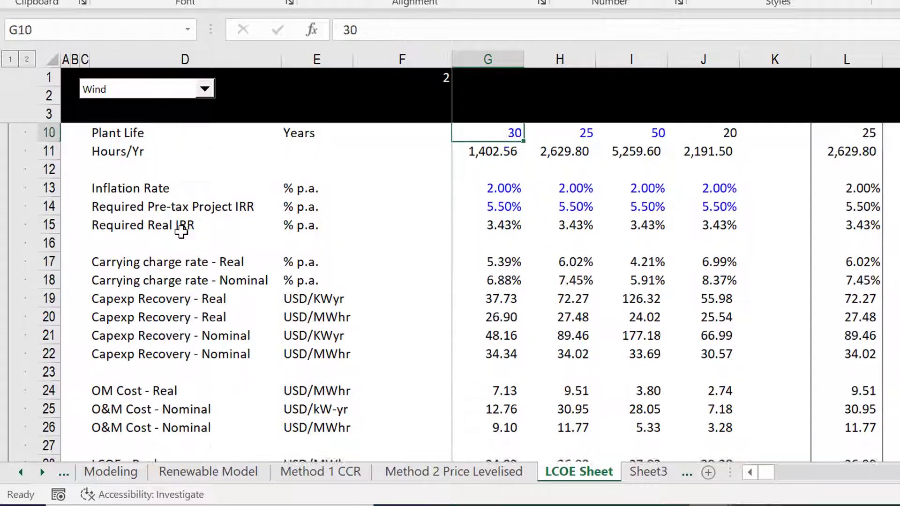
key("Up")
key("Up")
Follow the Solar column back down from OPEX past the required IRR rows and capex recovery.
key("Down")
key("Down")
key("Down")
key("Down")
key("Down")
key("Down")
key("Down")
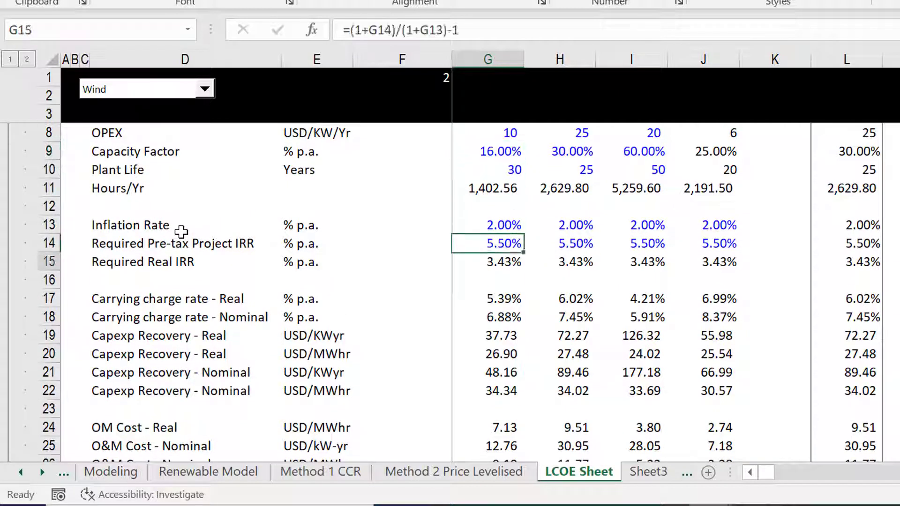
key("Down")
key("Down")
key("Down")
key("Down")
key("Down")
key("Down")
key("Down")
key("Down")
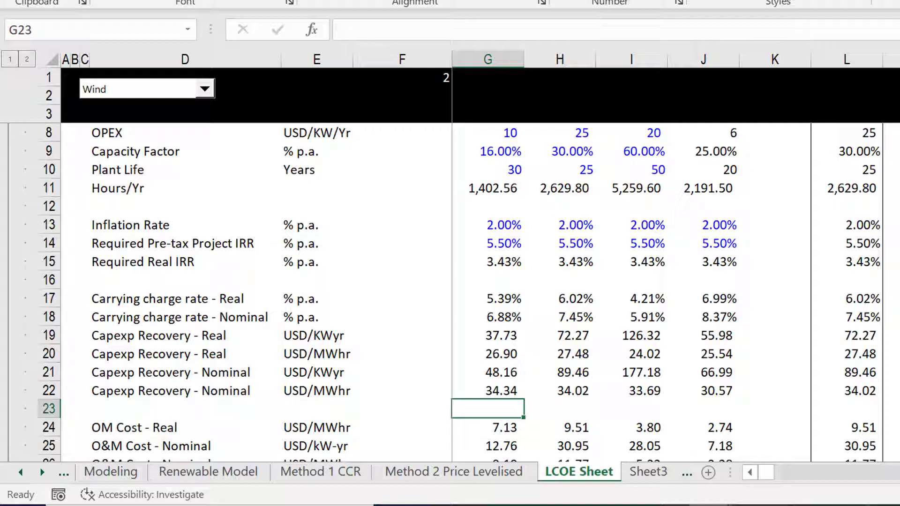
Compare Solar's nominal O&M cost formula in USD/kW-yr with its conversion to USD/MWhr using Hours/Yr.
scroll(450, 258, "down", 1)
key("Down")
key("Down")
key("Down")
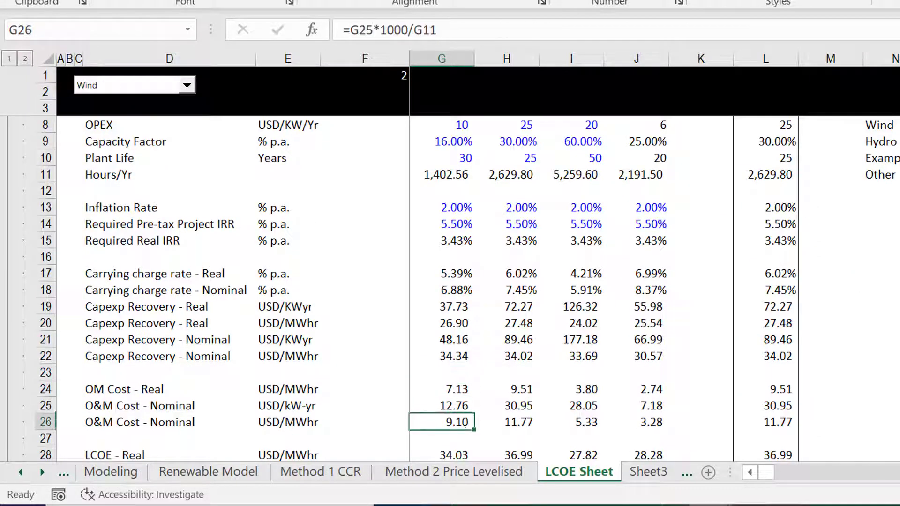
key("Up")
key("F2")
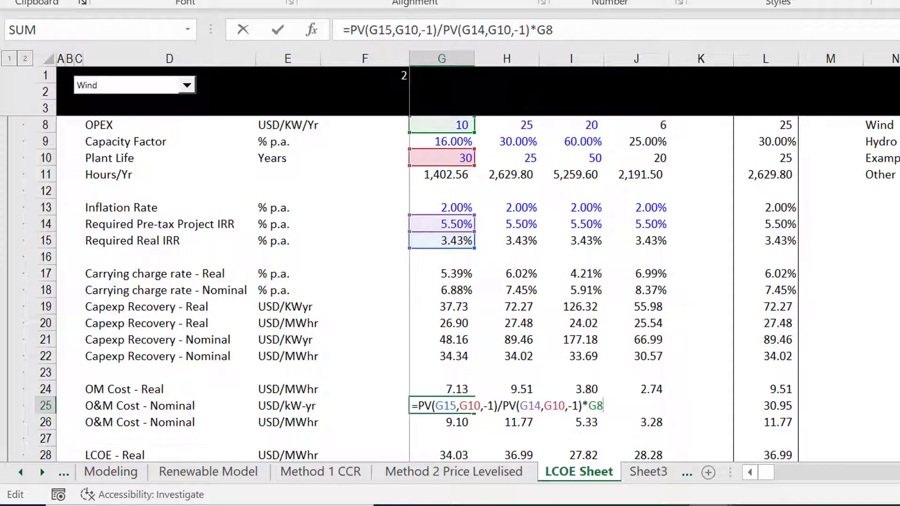
key("Return")
key("F2")
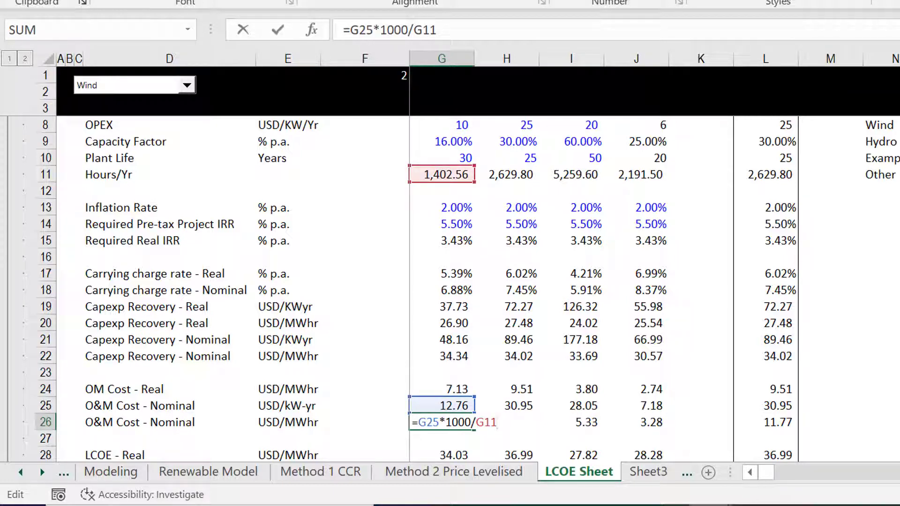
key("shift+Return")
key("F2")
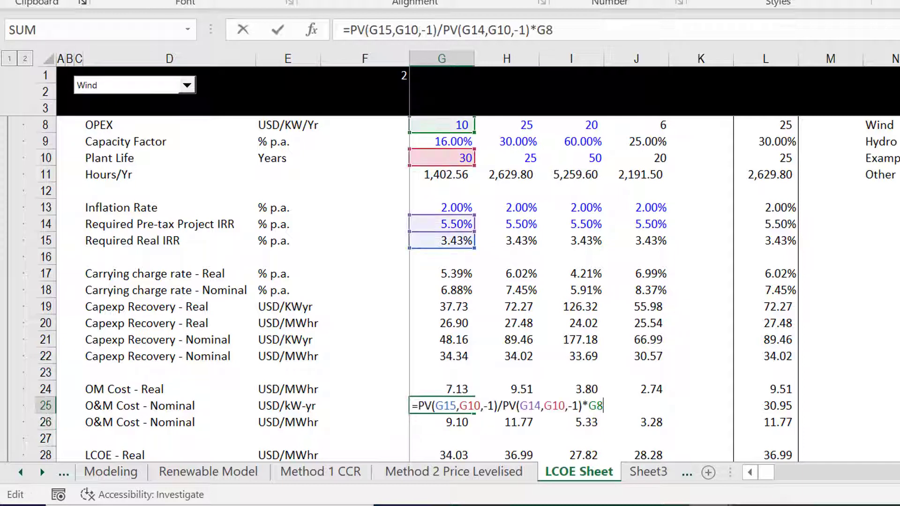
key("Escape")
Compare Solar's real and nominal O&M cost rows and recheck the precedents of the USD/kW-yr formula.
key("Down")
key("Down")
key("Up")
key("Up")
key("Up")
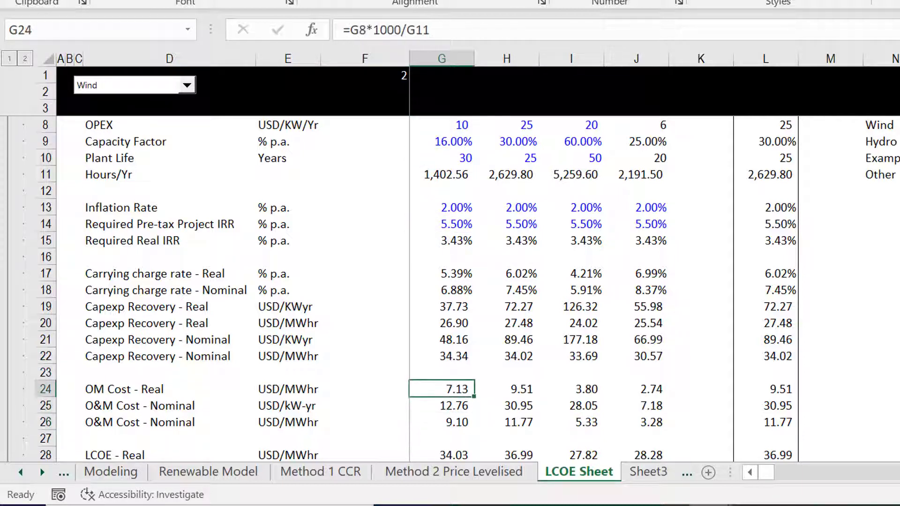
key("Down")
key("Down")
key("Up")
key("Up")
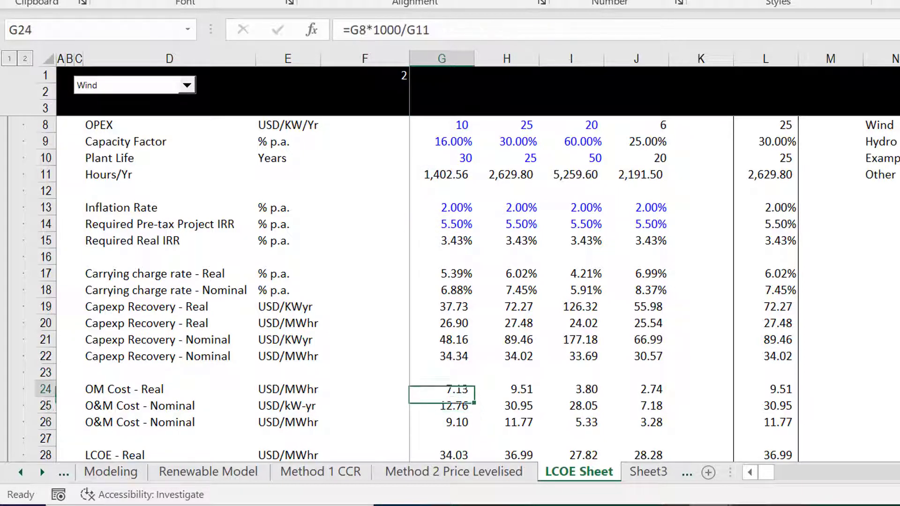
key("Down")
key("Down")
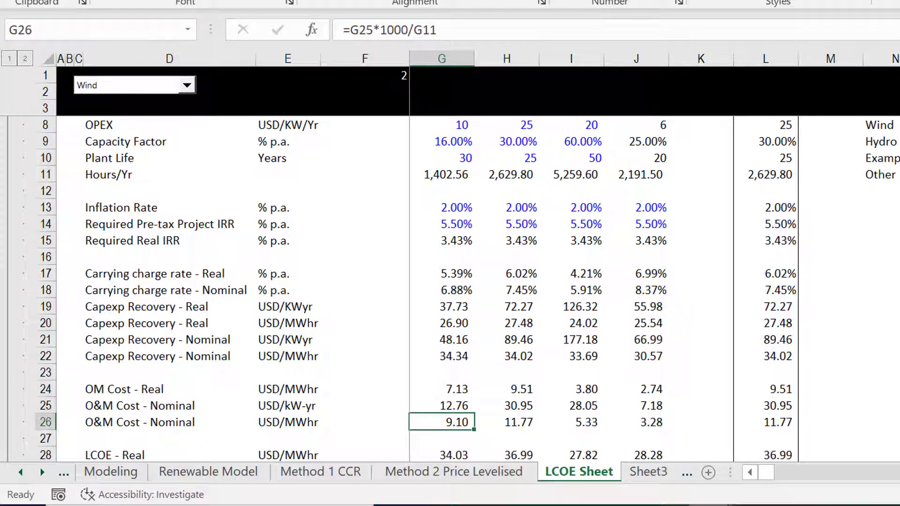
key("Up")
key("F2")
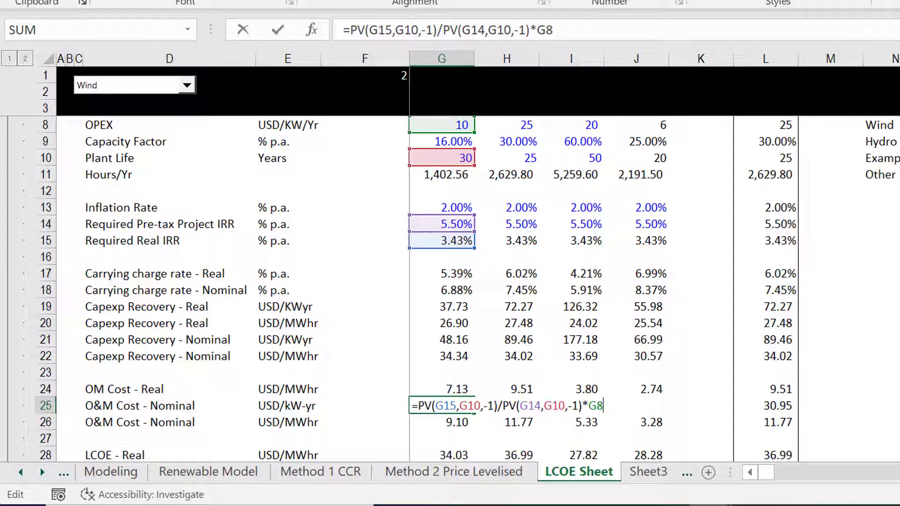
key("Return")
Check Solar's nominal LCOE formula, which adds nominal capex recovery and nominal O&M cost.
key("Down")
key("Down")
key("Down")
key("Down")
key("Down")
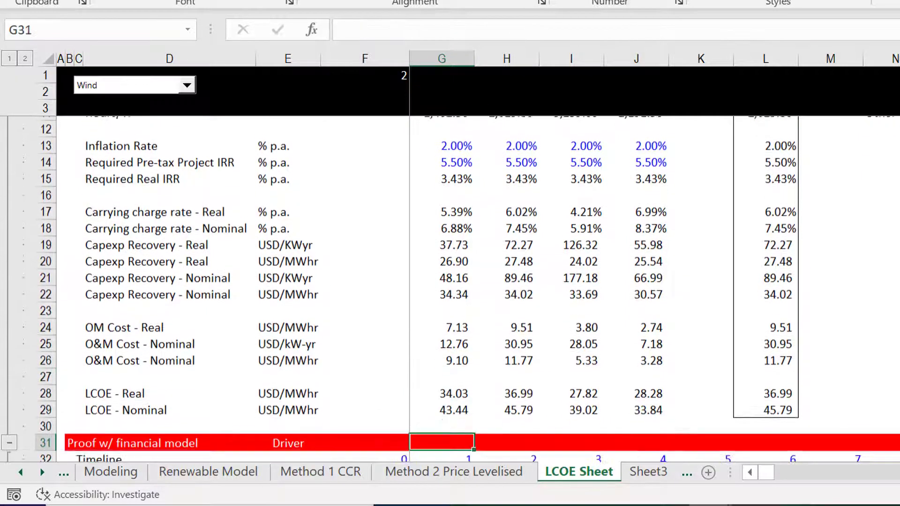
key("Down")
key("Down")
key("Up")
key("Up")
key("Up")
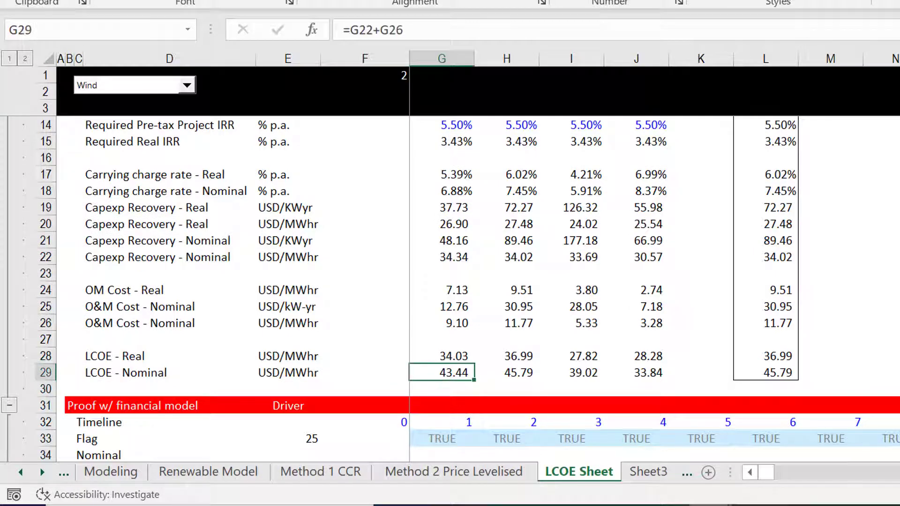
Review the year 1 column of the financial model proof down to Project Cash Flow.
key("Down")
key("Down")
key("Down")
key("Down")
key("Down")
key("Down")
key("Down")
key("Down")
key("Down")
key("Down")
key("Down")
key("Down")
key("Down")
key("Down")
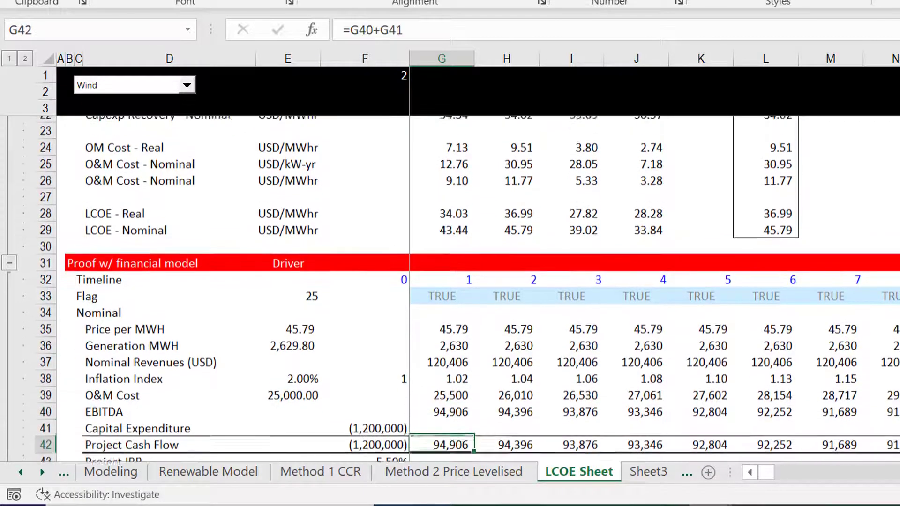
Check the year 1 Price per MWH formula in the financial model proof against its driver cell.
key("Up")
key("Up")
key("Up")
key("Up")
key("Up")
key("Up")
key("Up")
key("Up")
key("Up")
key("Up")
key("Down")
key("Down")
key("Down")
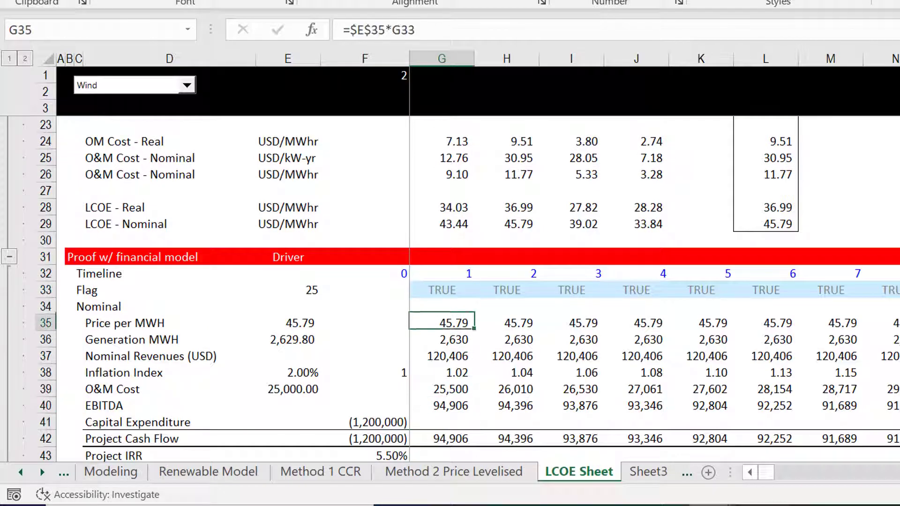
key("Left")
key("Left")
key("Right")
key("Right")
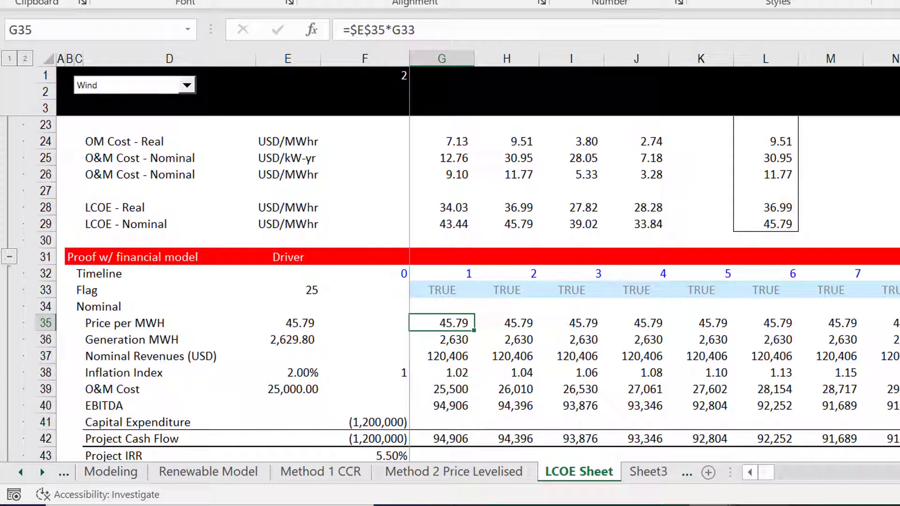
Check the INDEX formula behind the selected technology's nominal LCOE.
left_click(768, 224)
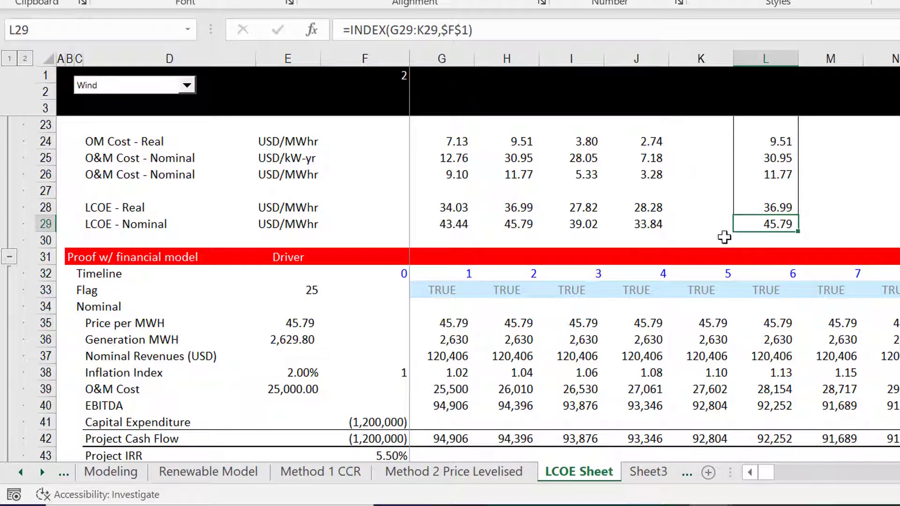
key("Left")
key("Left")
key("Down")
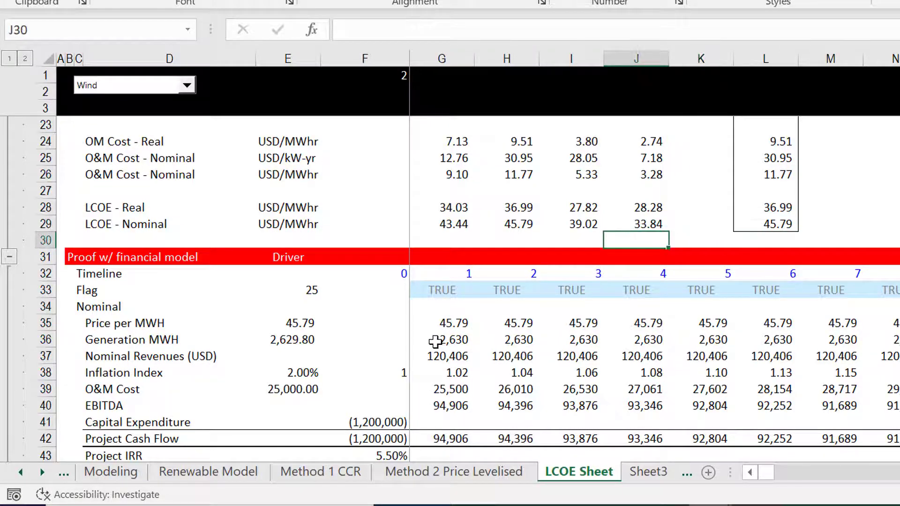
Trace the dependents of the Price per MWH driver in the proof and clear the arrows.
left_click(295, 316)
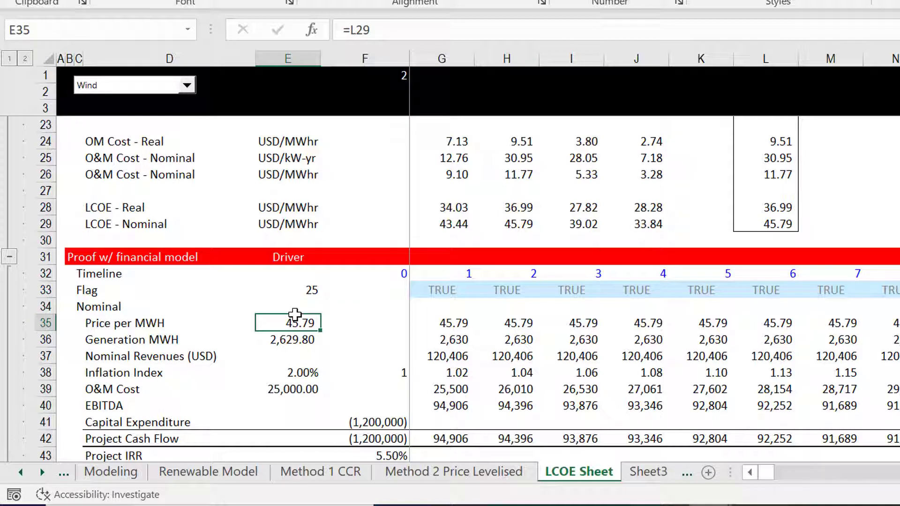
key("alt+m")
key("d")
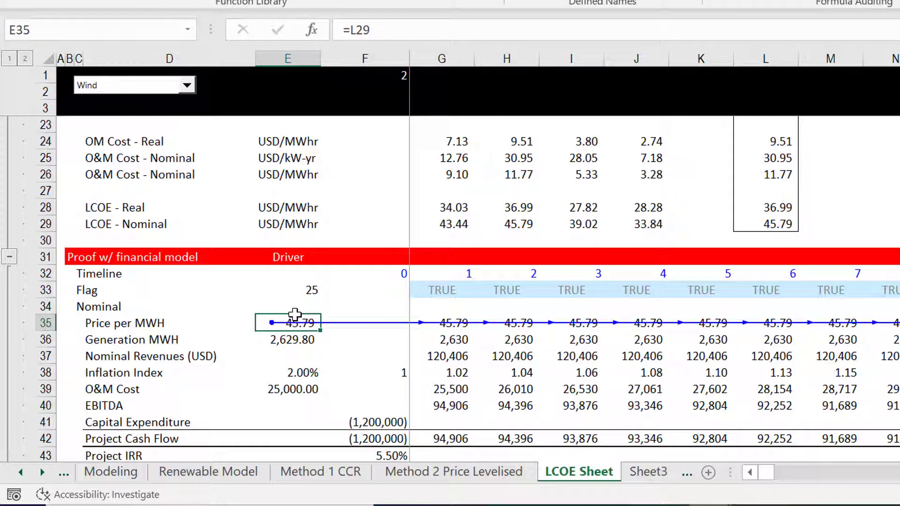
key("alt+m")
key("a")
key("a")
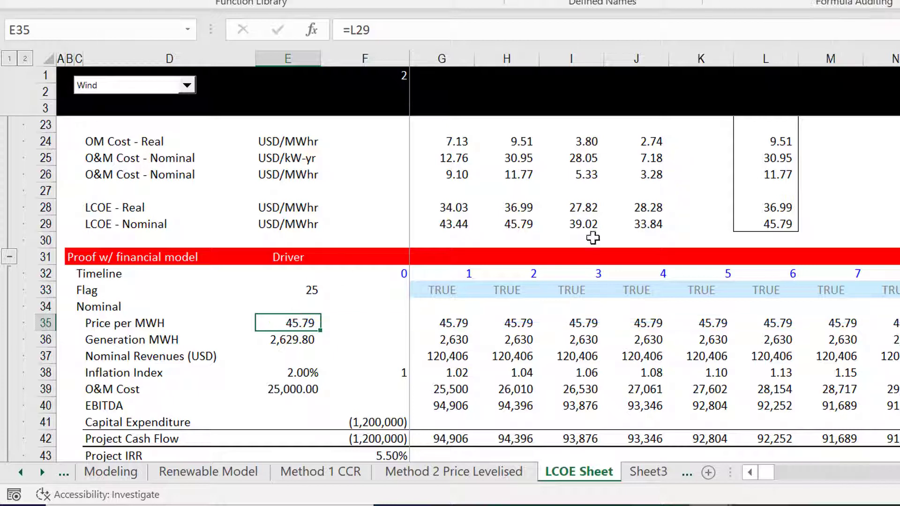
Trace the dependents of the selected technology's nominal LCOE and clear the arrows.
left_click(757, 224)
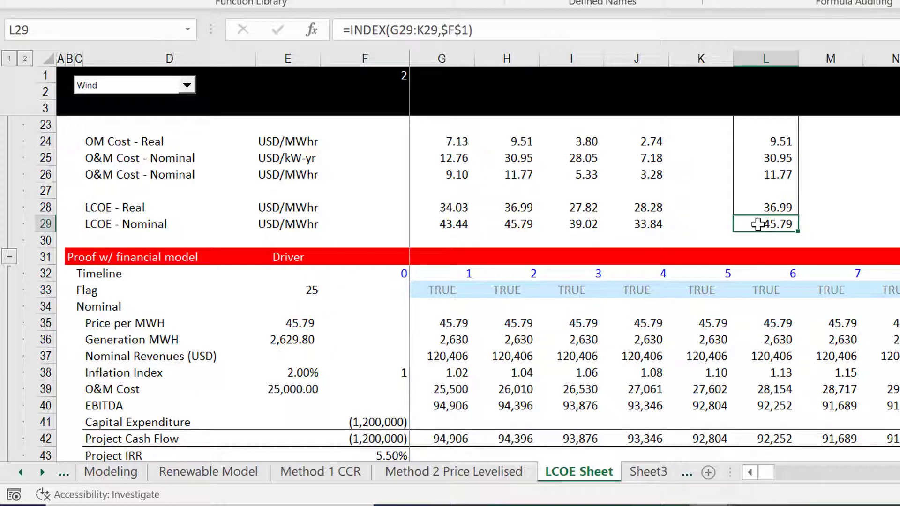
key("alt+m")
key("p")
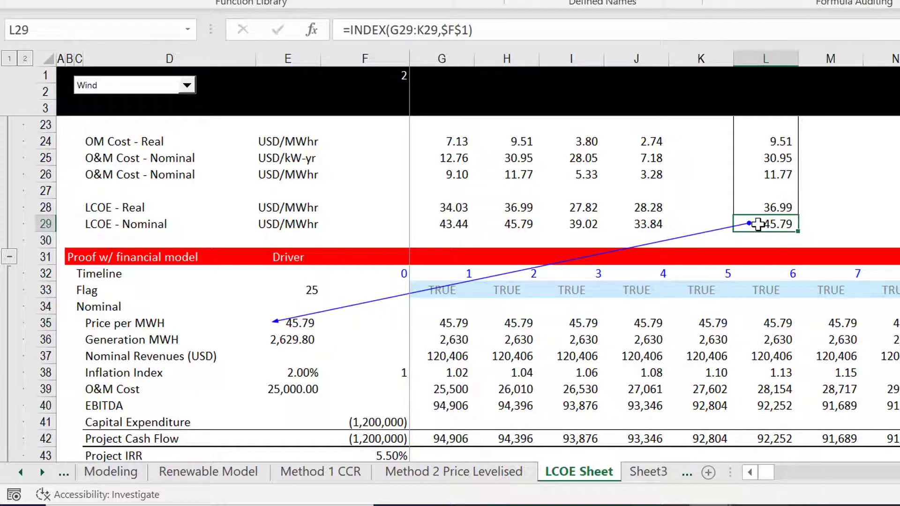
key("alt+m")
key("a")
key("a")
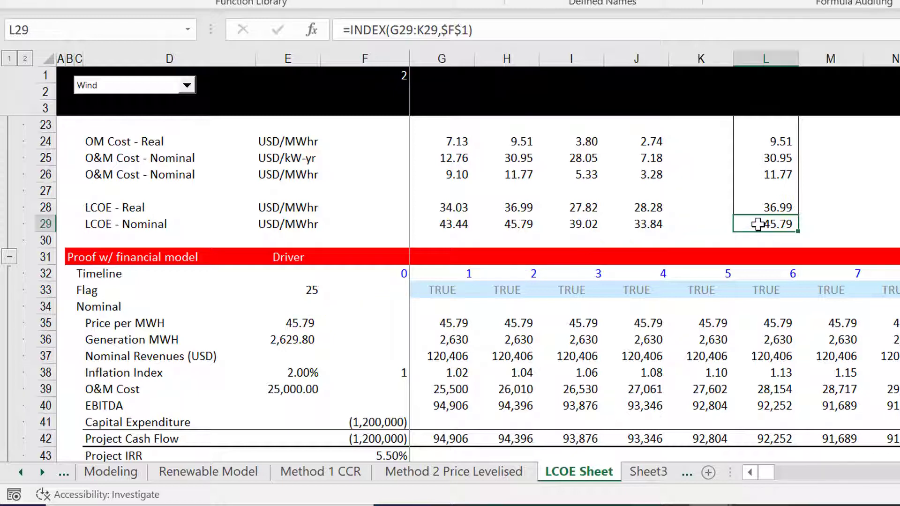
Follow the proof's Price per MWH row back to the drivers and check the Generation MWH link.
key("Down")
key("Down")
key("Down")
key("Down")
key("Down")
key("Down")
key("Left")
key("Left")
key("Left")
key("Left")
key("Left")
key("Left")
key("Left")
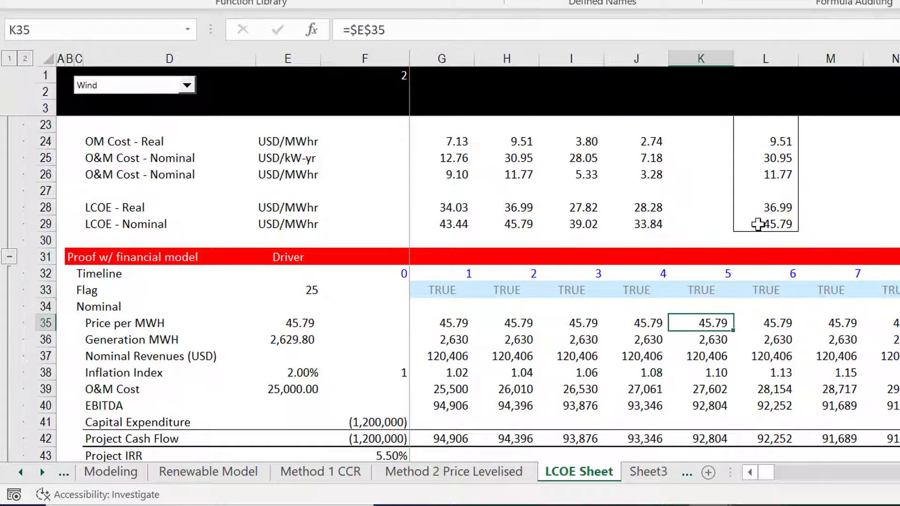
key("Down")
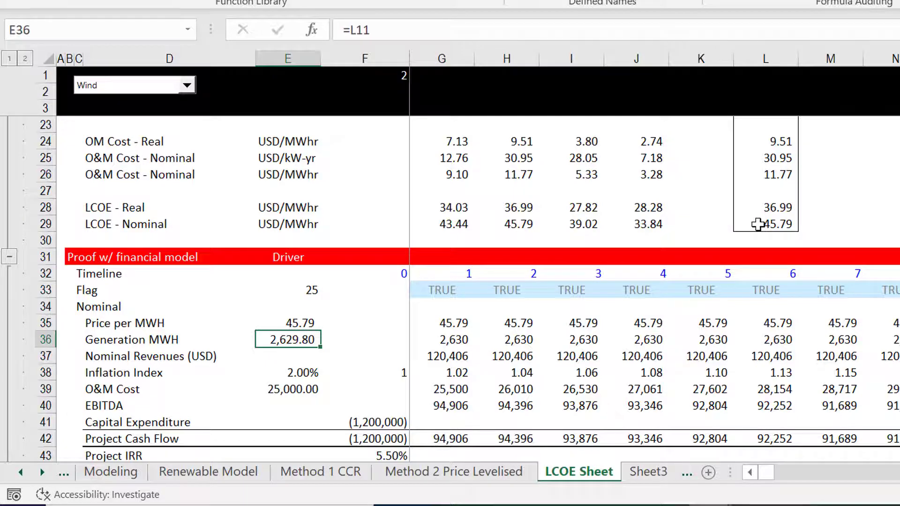
Switch the selected technology to Hydro and check its index cell F1.
key("Page_Up")
left_click(804, 224)
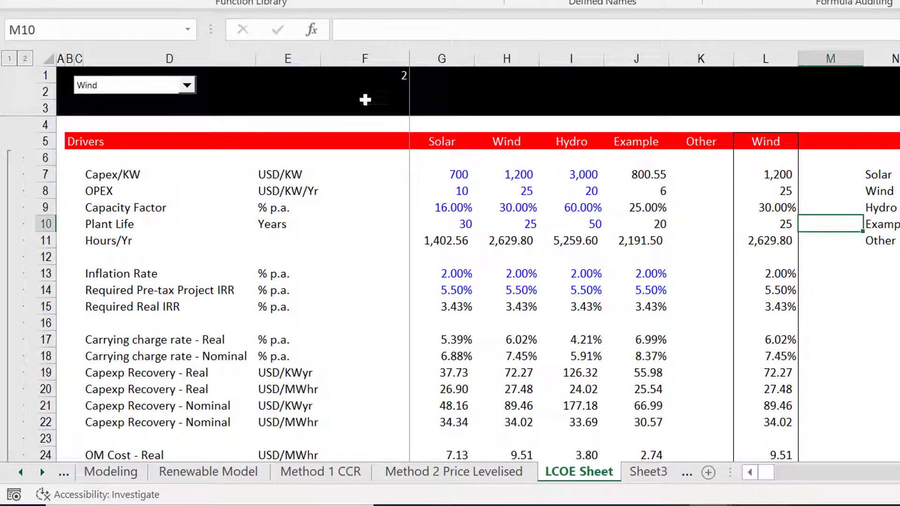
left_click(368, 94)
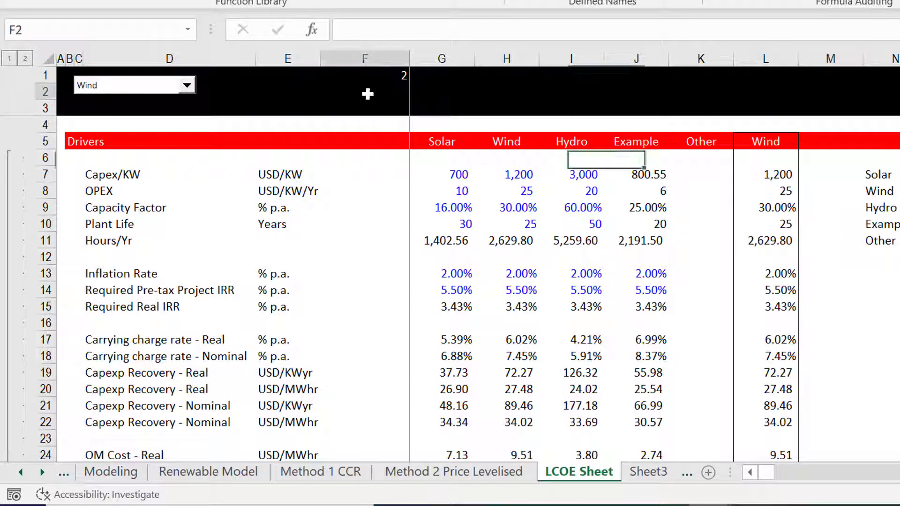
left_click(181, 90)
key("Down")
key("Return")
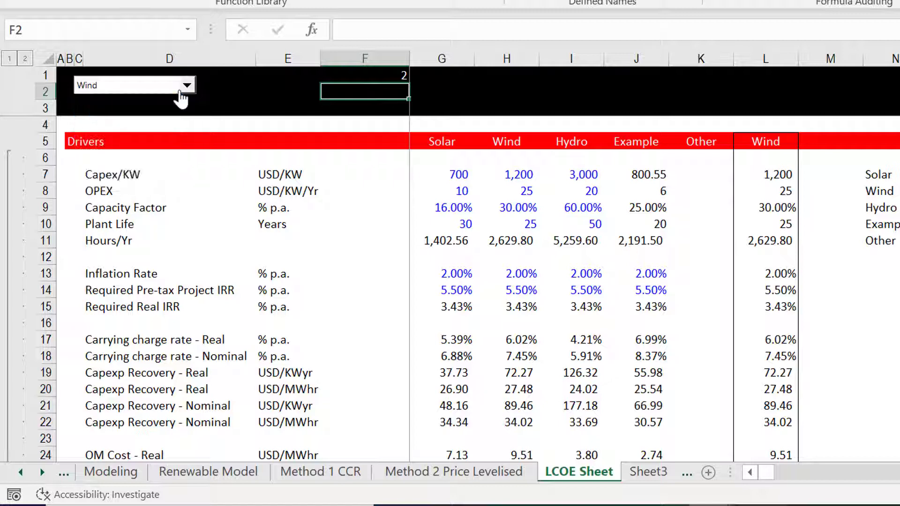
left_click(390, 75)
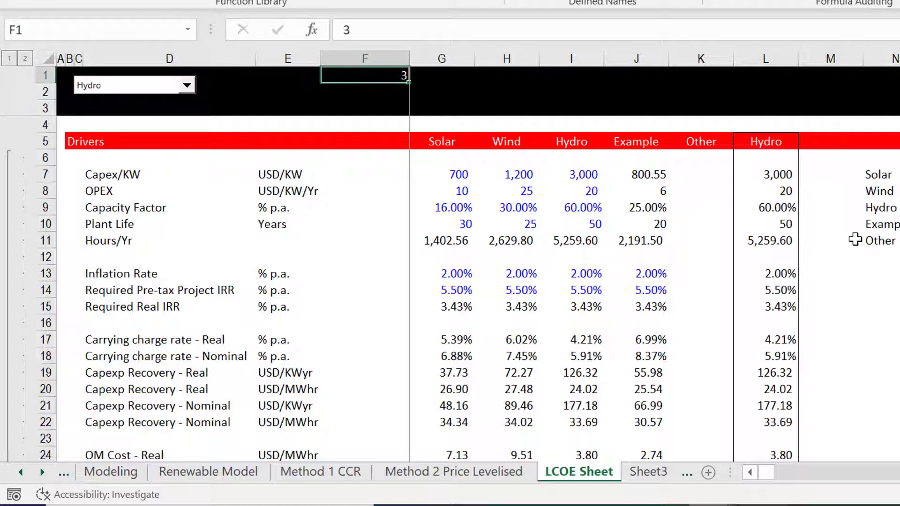
Inspect the INDEX formulas for Capex/KW, OPEX and Capacity Factor in the selected technology column.
left_click(776, 191)
key("Up")
key("F2")
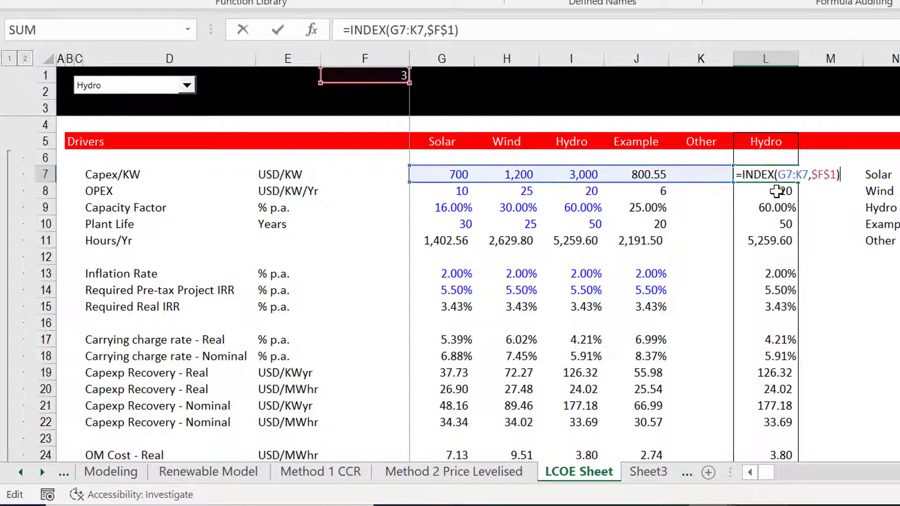
key("Escape")
key("Down")
key("F2")
key("Escape")
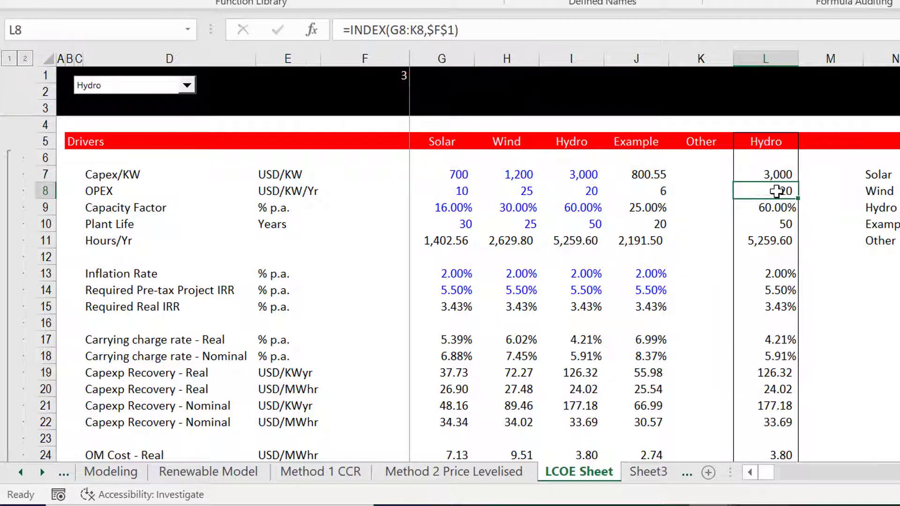
key("Down")
key("F2")
key("Escape")
Review the selected technology column from Plant Life down to nominal LCOE.
key("Down")
key("Down")
key("Down")
key("Down")
key("Down")
key("Down")
key("Down")
key("Down")
key("Down")
key("Down")
key("Down")
key("Down")
key("Down")
key("Down")
key("Down")
key("Down")
key("Down")
key("Down")
key("Down")
key("Down")
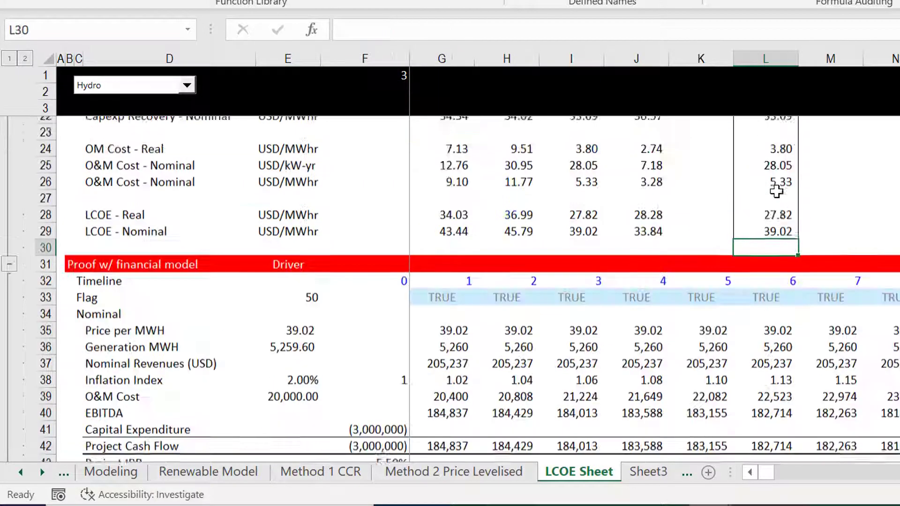
Review the proof's Nominal Revenues row from year 6 back to its row label.
key("Down")
key("Down")
key("Down")
key("Down")
key("Down")
key("Down")
key("Down")
key("Left")
key("Left")
key("Left")
key("Left")
key("Left")
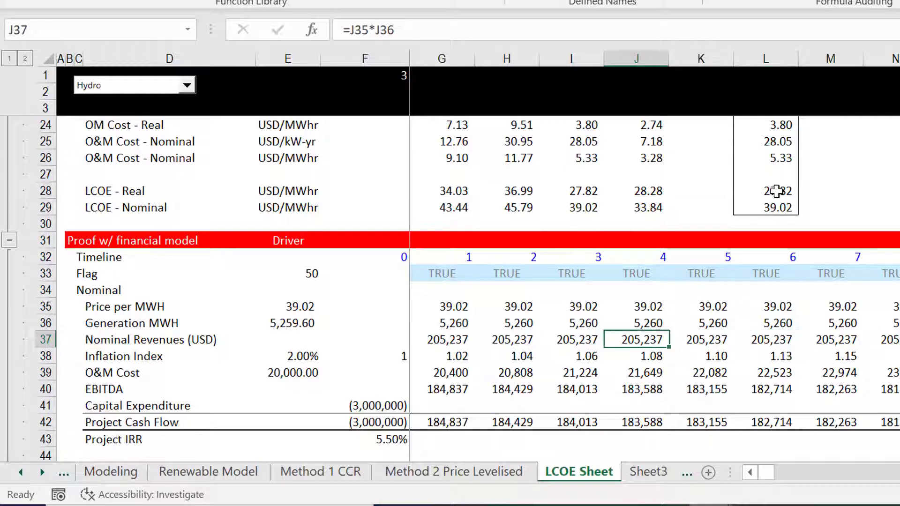
key("Left")
key("Left")
key("Left")
key("Left")
key("Left")
key("Left")
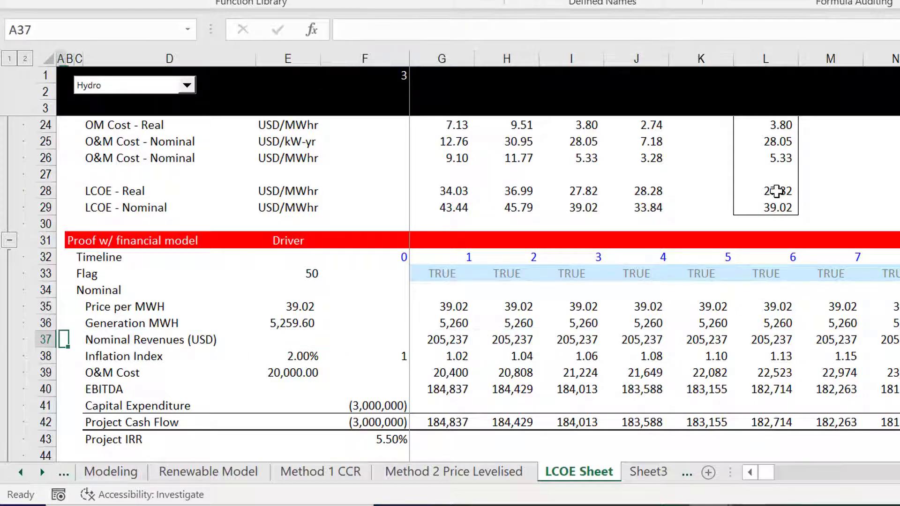
Compare the proof's year 1 Price per MWH formula with its driver, which links to nominal LCOE.
key("Right")
key("Right")
key("Right")
key("Right")
key("Right")
key("Right")
key("Up")
key("Up")
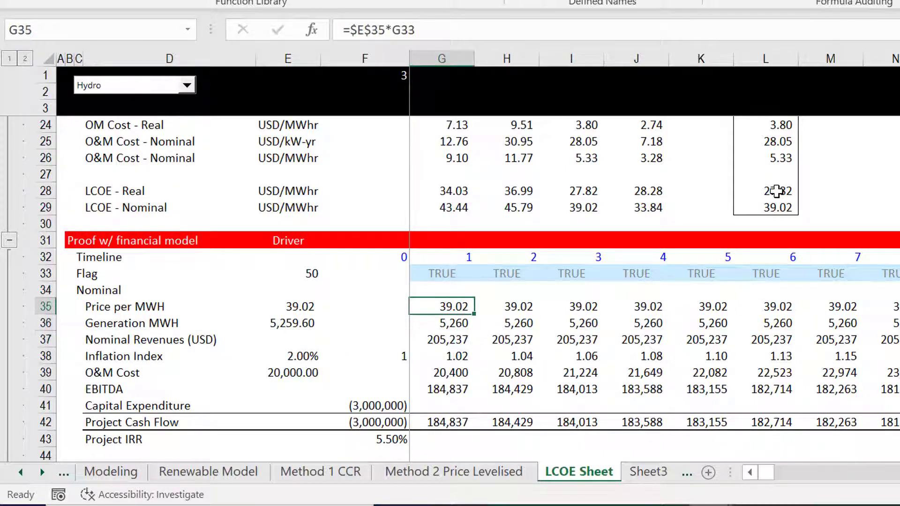
key("Left")
key("Left")
key("Left")
key("Left")
key("Left")
key("Left")
key("Right")
key("Right")
key("Right")
key("Right")
key("Right")
key("Right")
key("Right")
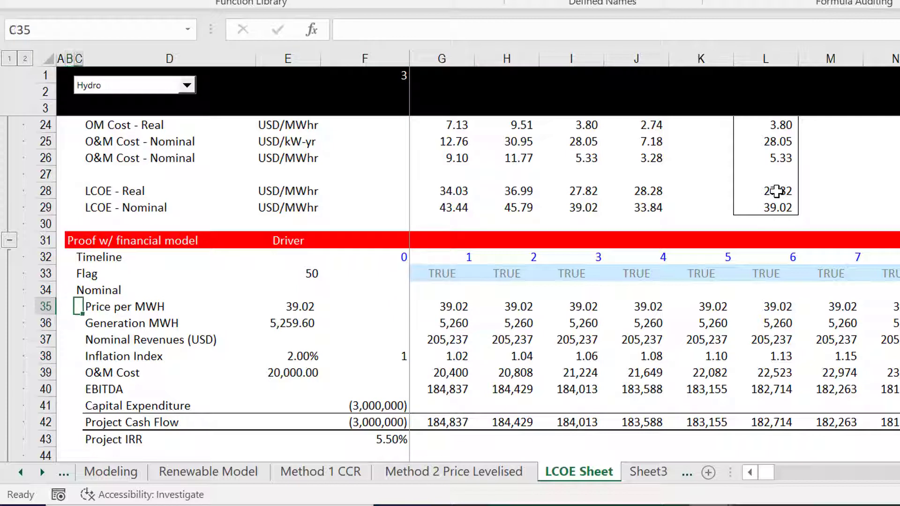
key("Left")
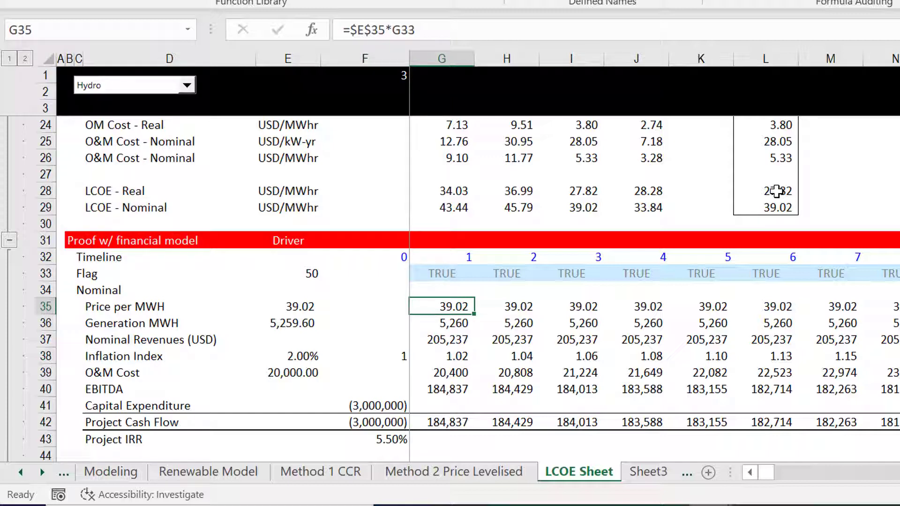
key("Left")
key("Left")
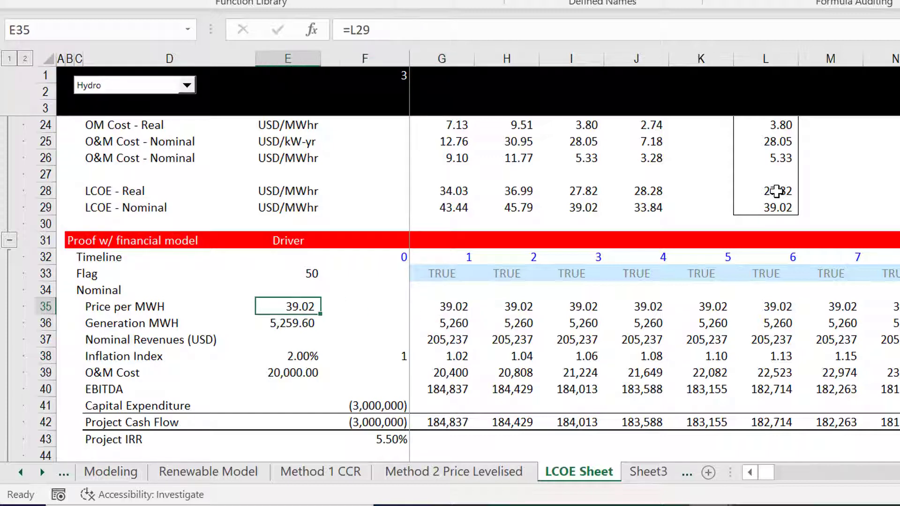
Compare the Generation MWH driver with the year 1 generation formula, which multiplies it by the flag.
key("Down")
key("Right")
key("Right")
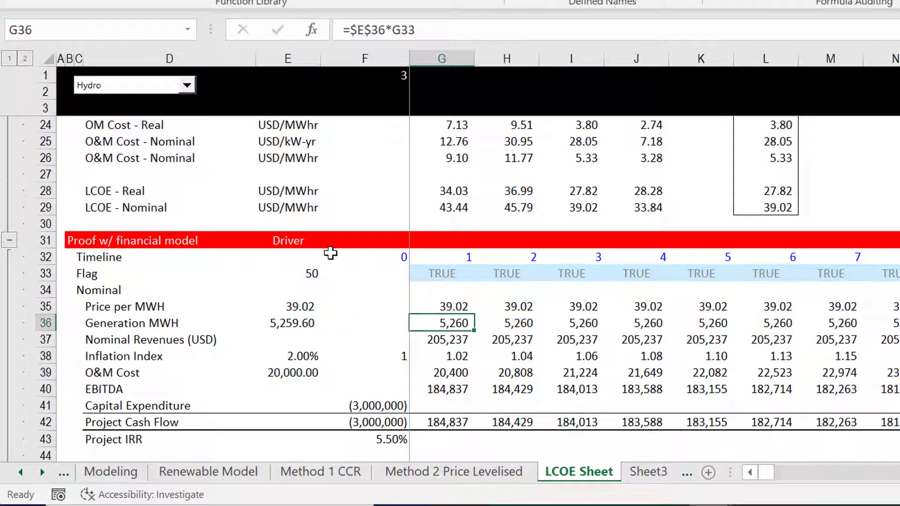
key("Right")
key("Left")
Follow the proof's Flag row from year 2 past the end of the 50-year plant life and return to the row's start.
key("Up")
key("Up")
key("Up")
key("Right")
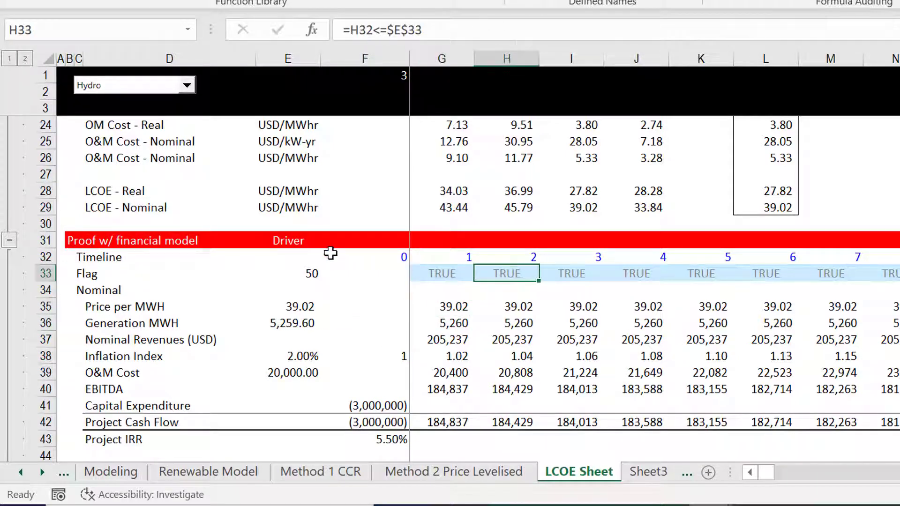
key("Right")
key("Right")
key("Right")
key("Right")
key("Right")
key("Right")
key("Right")
key("Right")
key("Right")
key("Right")
key("Right")
key("Right")
key("Right")
key("Right")
key("Right")
key("Right")
key("Right")
key("Right")
key("Right")
key("Right")
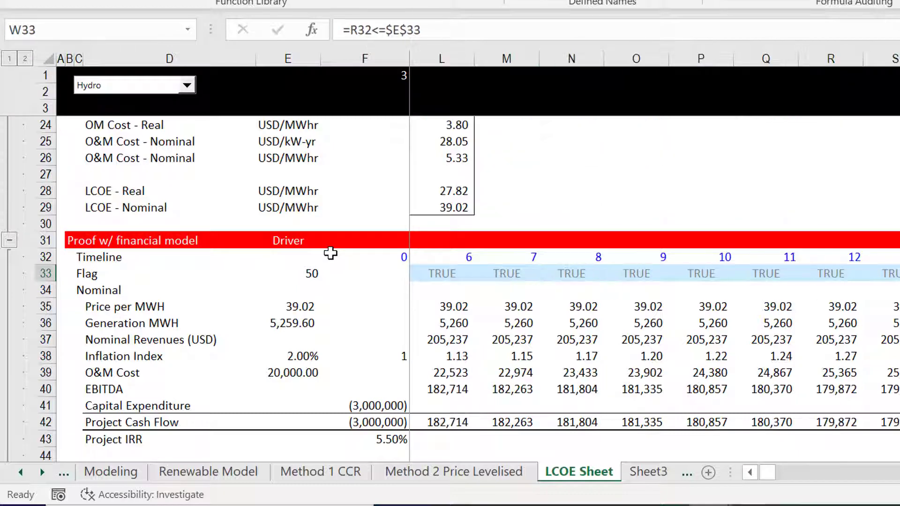
key("Right")
key("Right")
key("Right")
key("Right")
key("Right")
key("Right")
key("Right")
key("Right")
key("Right")
key("Right")
key("Right")
key("Right")
key("Right")
key("Right")
key("Right")
key("Right")
key("Right")
key("Right")
key("Right")
key("Right")
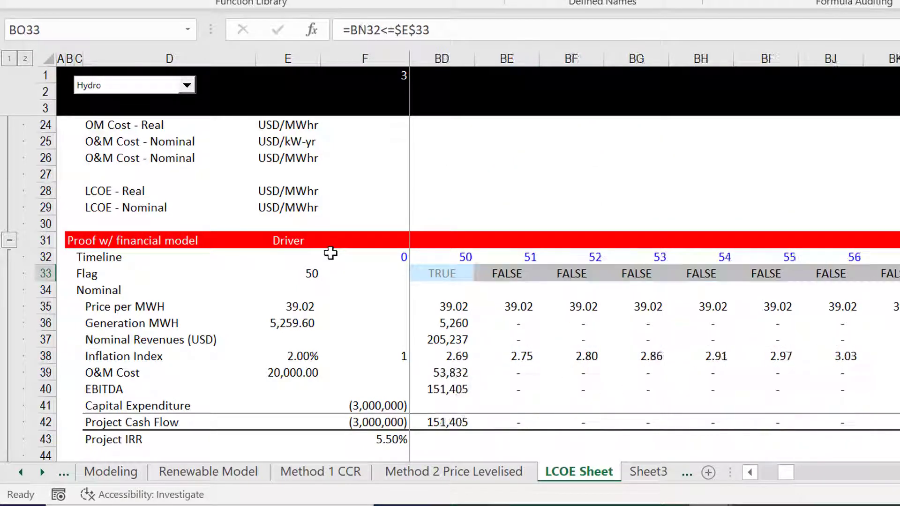
key("ctrl+Left")
key("ctrl+Left")
key("Home")
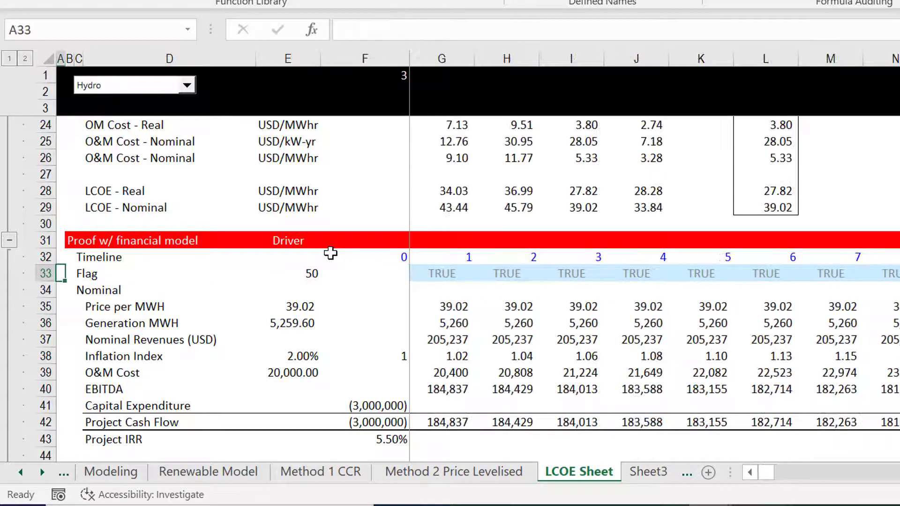
Check the proof's Price per MWH formulas for years 1 and 2.
key("Down")
key("Down")
key("Down")
key("Right")
key("Right")
key("Right")
key("Right")
key("Right")
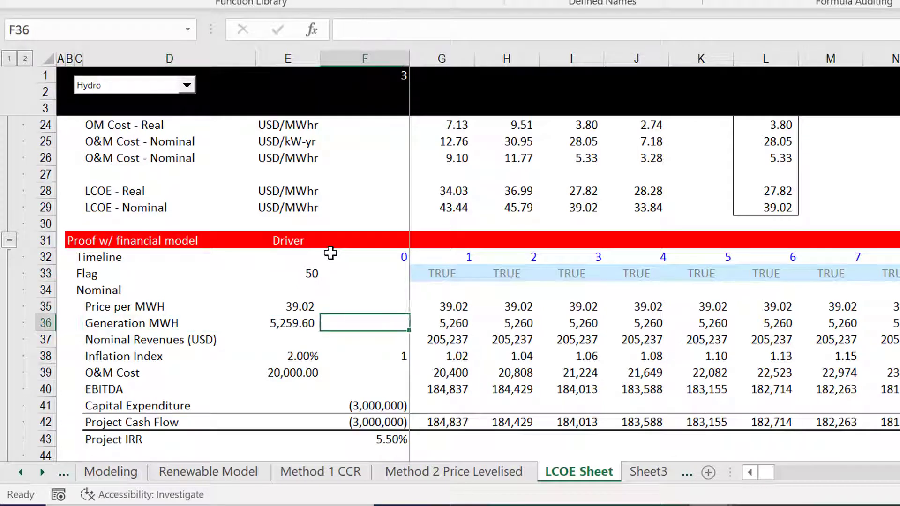
key("Up")
key("Right")
key("Left")
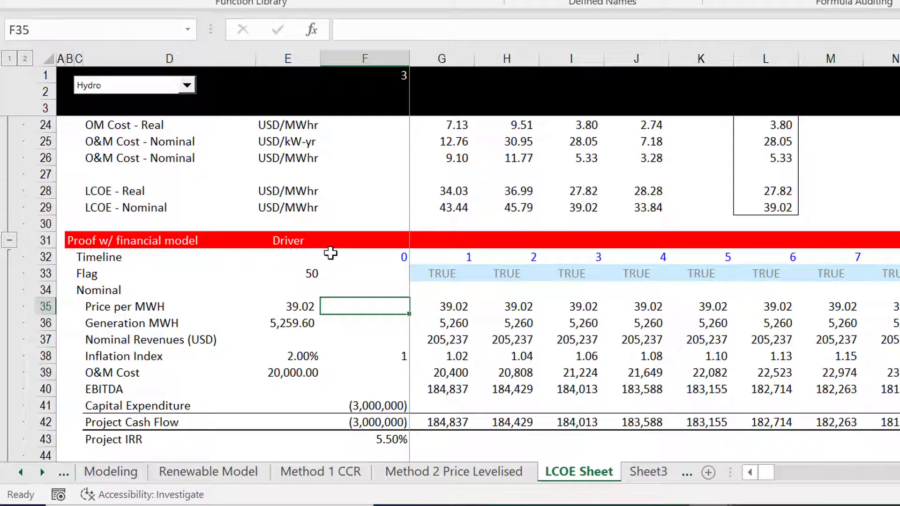
key("Right")
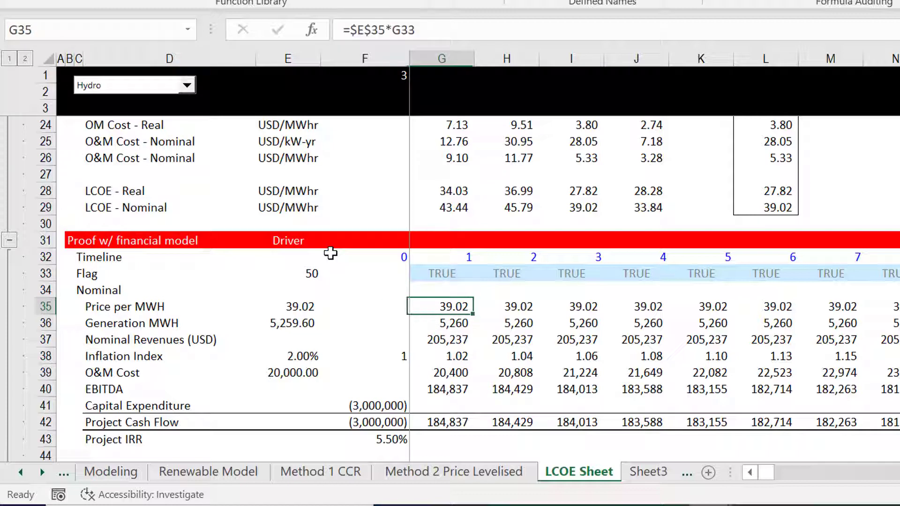
key("Left")
key("Right")
key("Left")
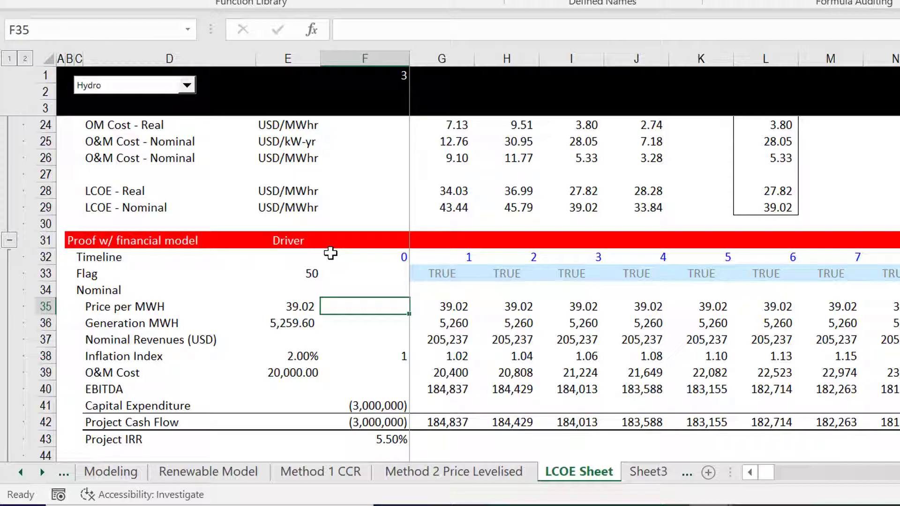
key("Right")
key("Right")
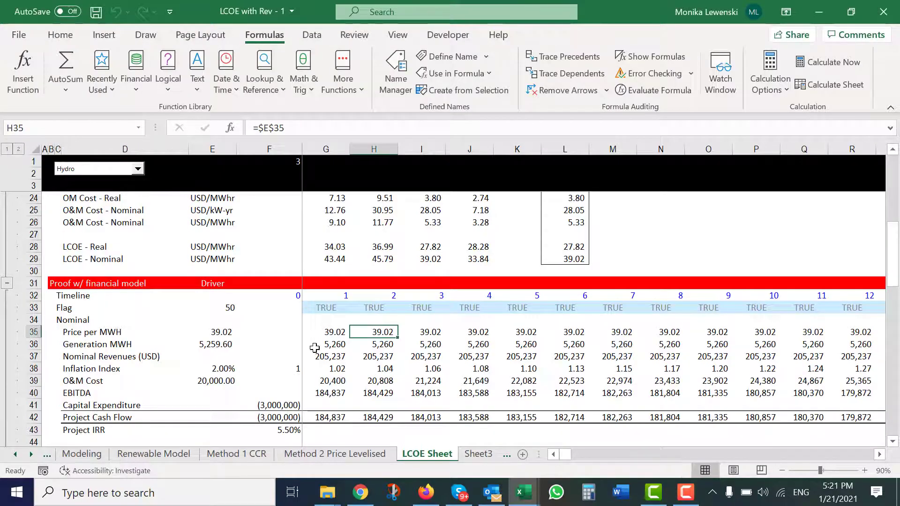
Check the year 1 Nominal Revenues formula and go back to its row label.
key("Down")
key("Down")
key("Left")
key("Left")
key("Left")
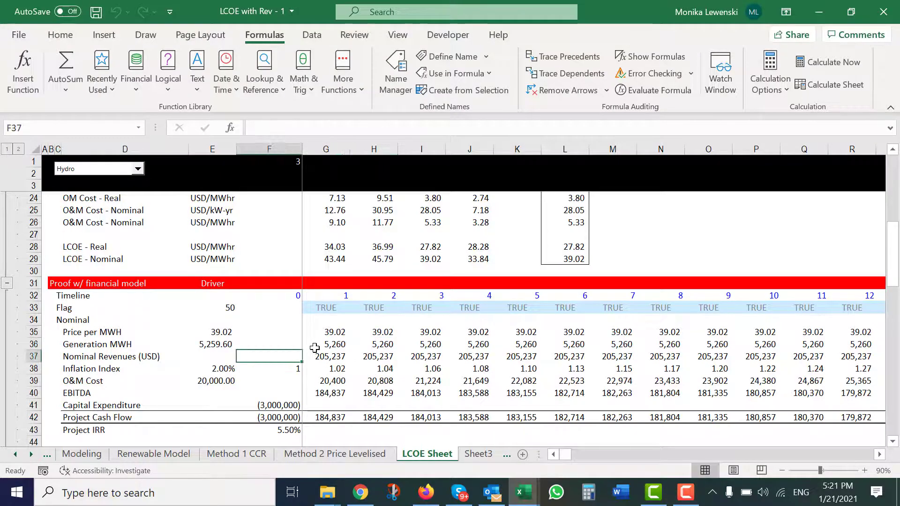
key("Right")
key("Right")
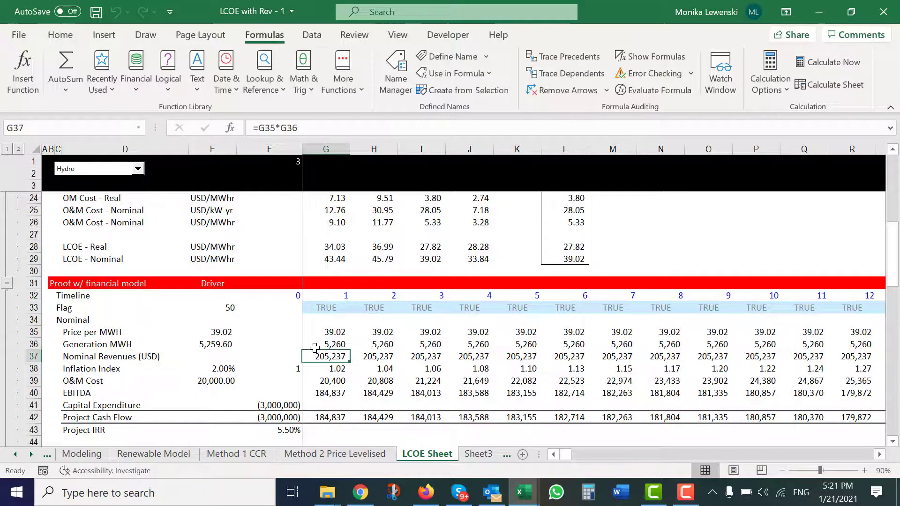
key("Left")
key("Left")
key("Left")
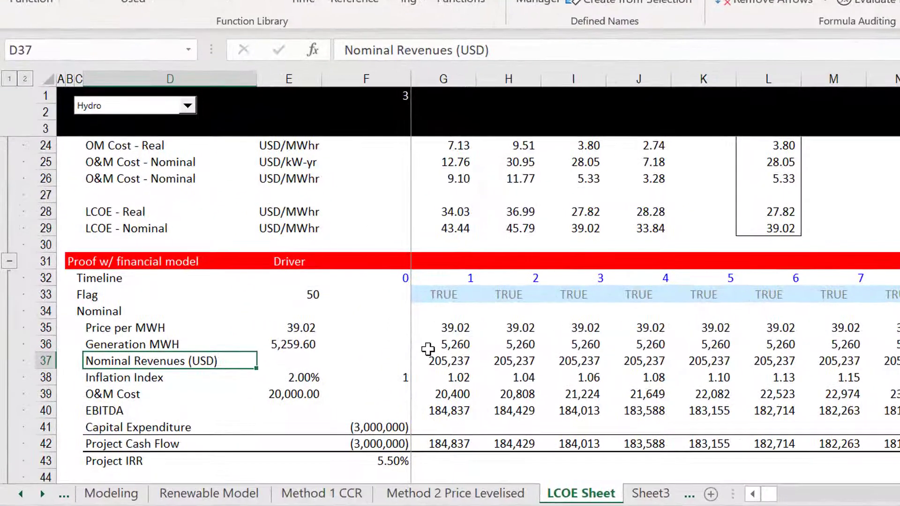
Inspect the Generation MWH driver's link and the nominal LCOE formula in the selected technology column.
key("Up")
key("Right")
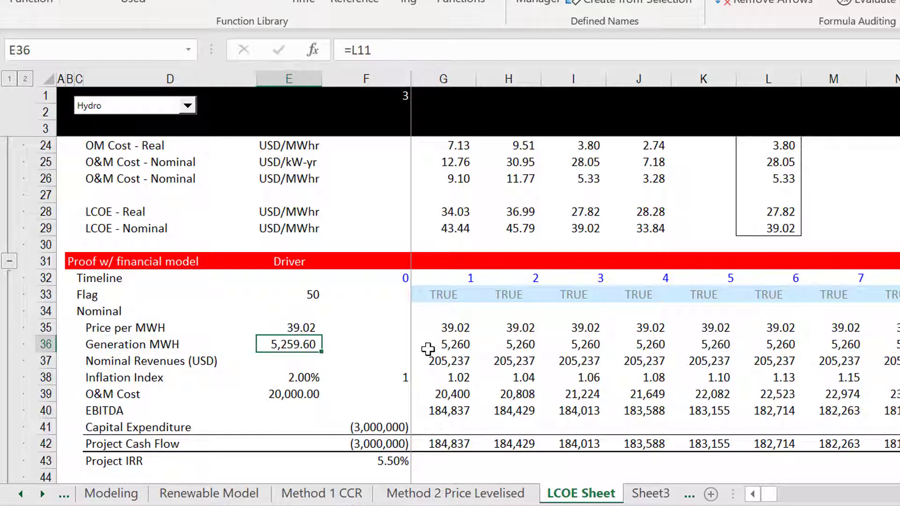
left_click(775, 197)
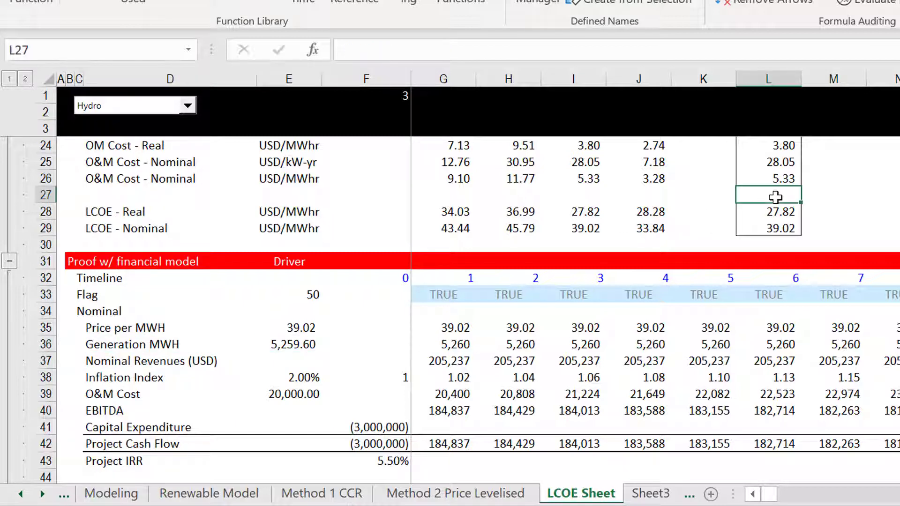
key("Down")
key("Down")
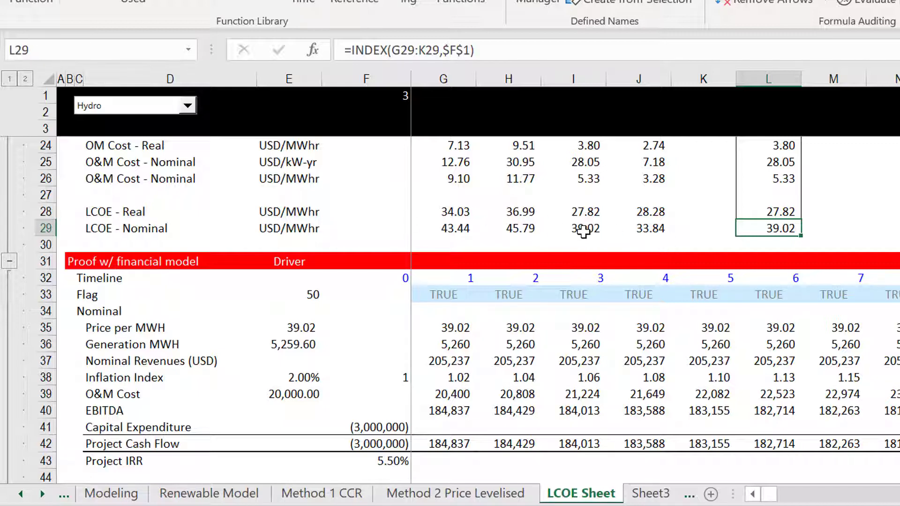
Select the Price per MWH row from year 1 to the end of the timeline to review it, and return to year 1.
left_click(448, 328)
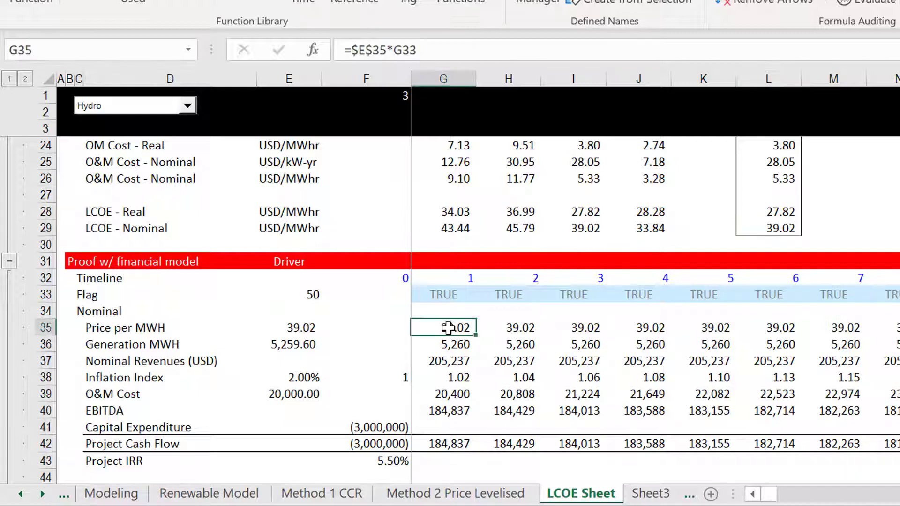
key("ctrl+shift+Right")
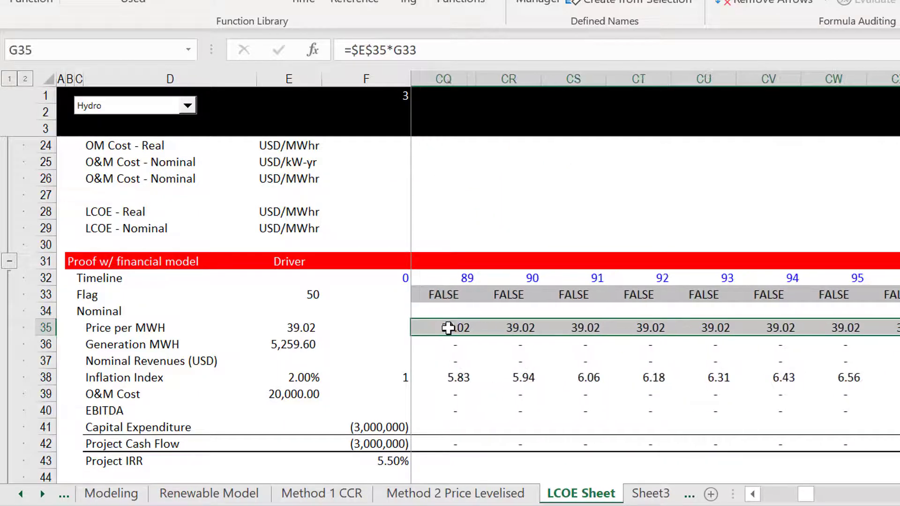
key("Left")
key("Left")
key("Left")
key("Right")
key("Right")
key("Right")
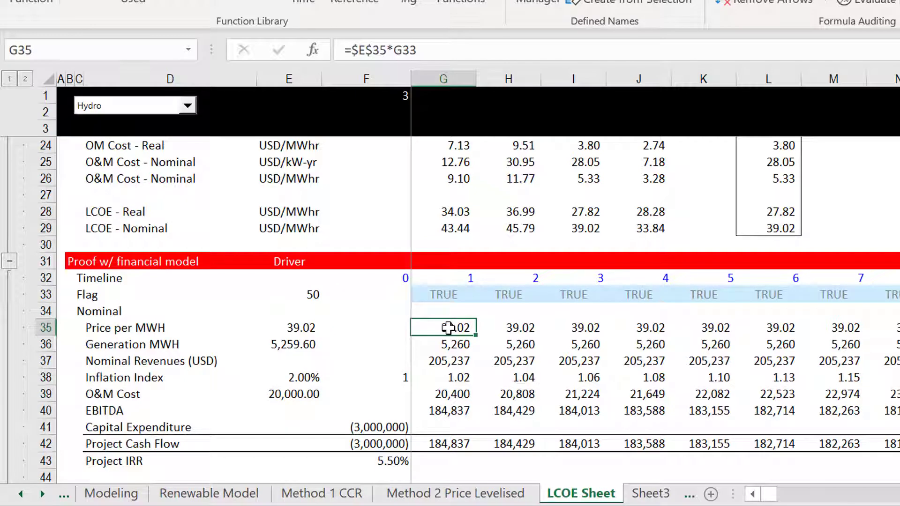
Check the Inflation Index row's starting value, year 1 formula and driver link.
key("Down")
key("Down")
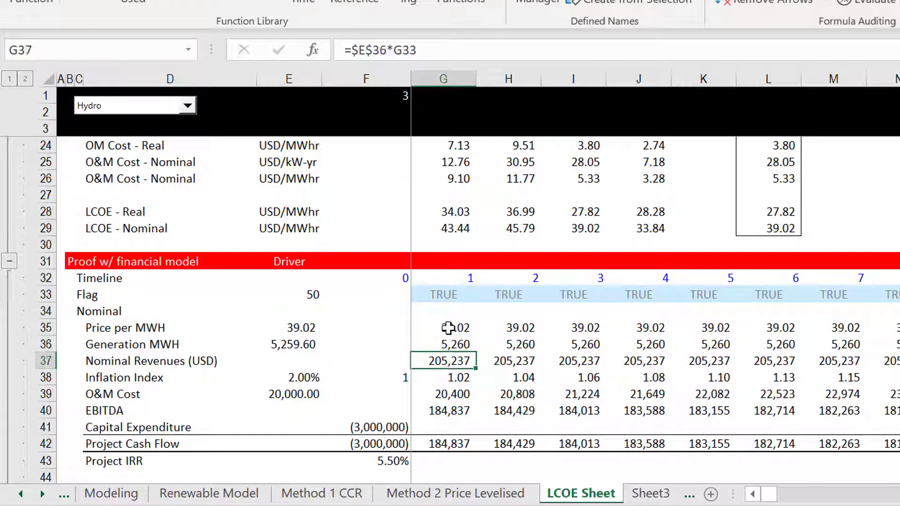
key("Left")
key("Down")
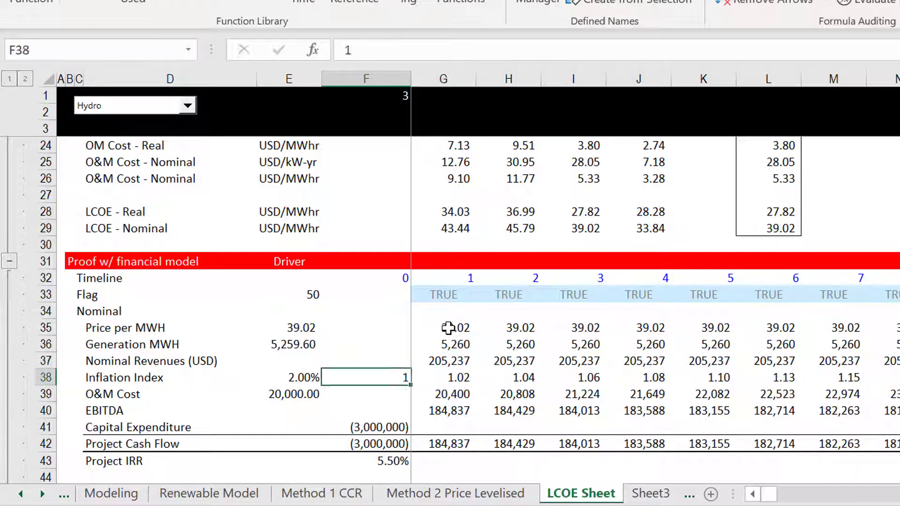
key("Right")
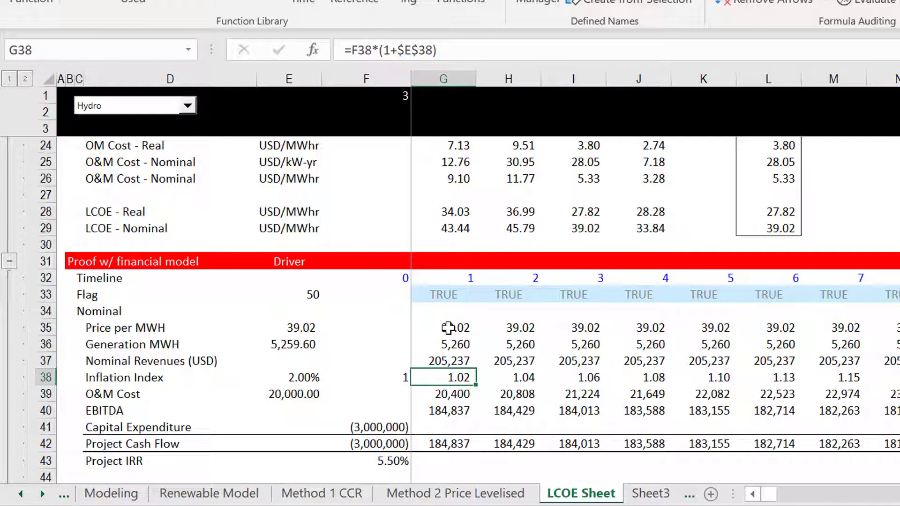
key("Left")
key("Left")
key("Right")
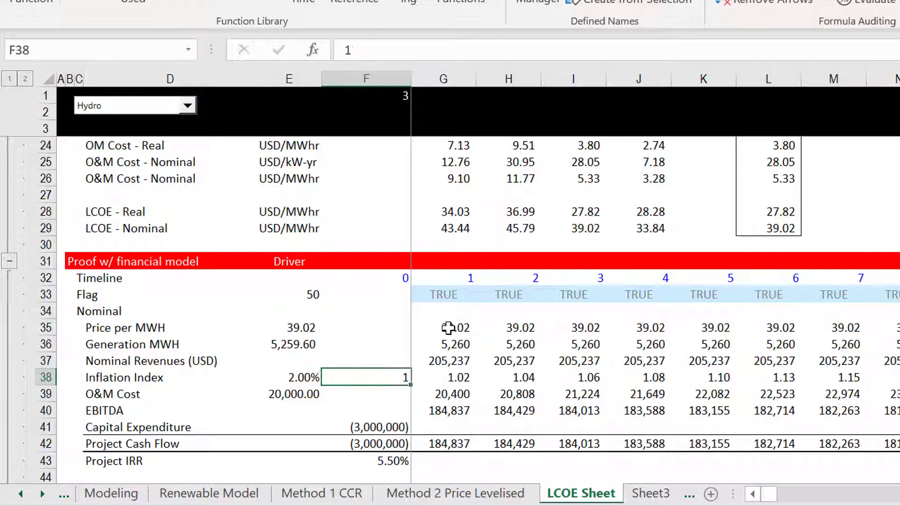
key("Left")
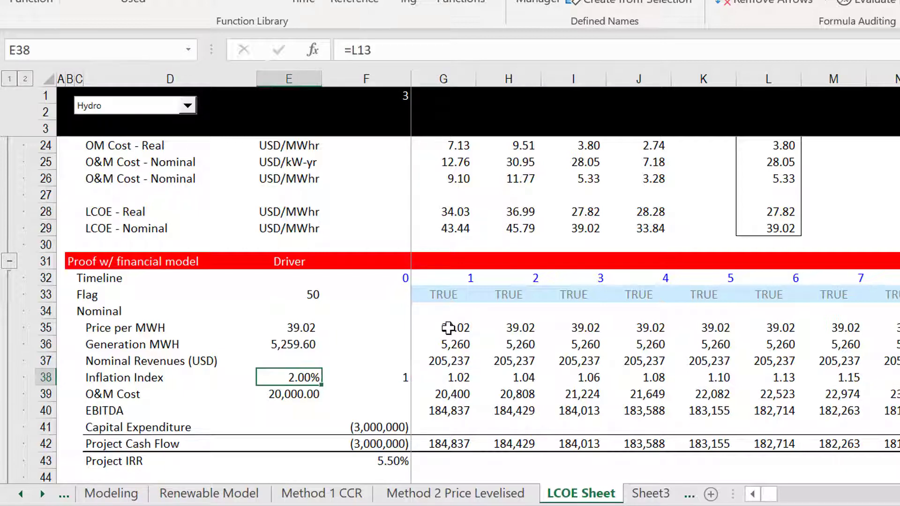
Trace the Generation MWH driver to Hours/Yr in the Drivers section and return to the proof.
key("Up")
key("Up")
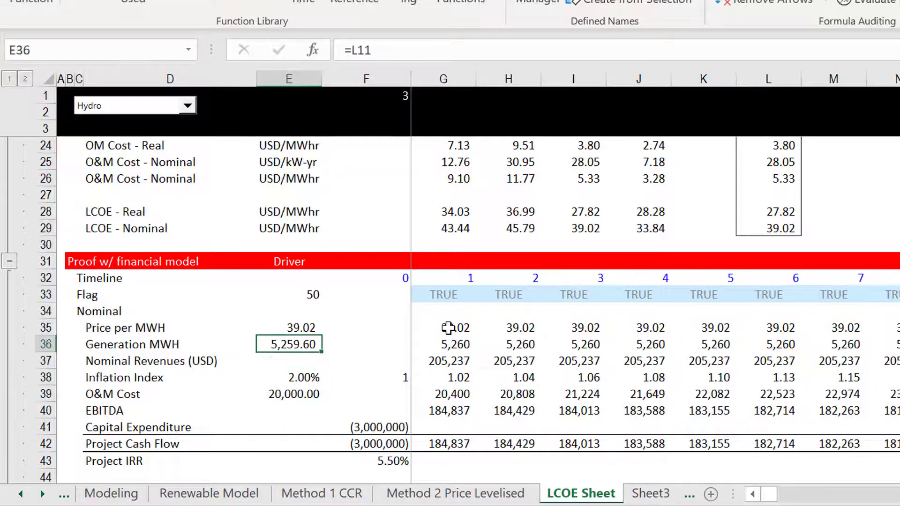
key("Page_Up")
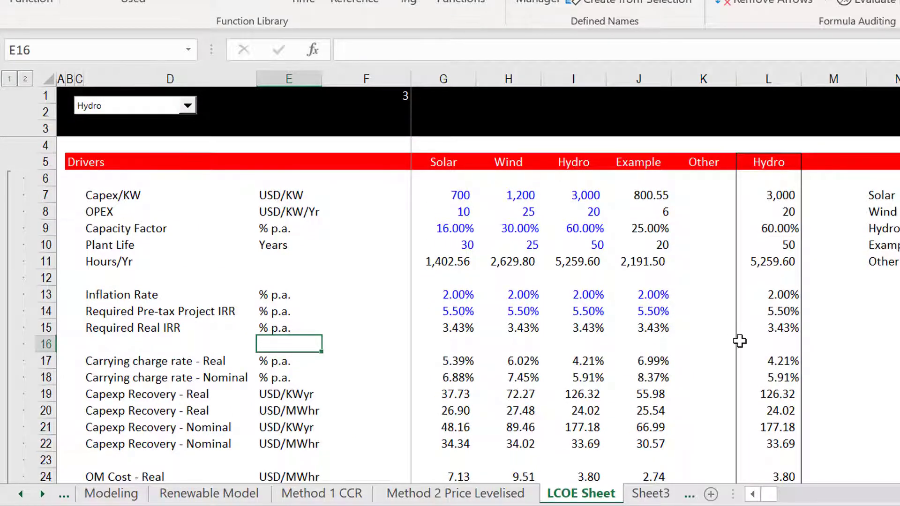
key("Page_Down")
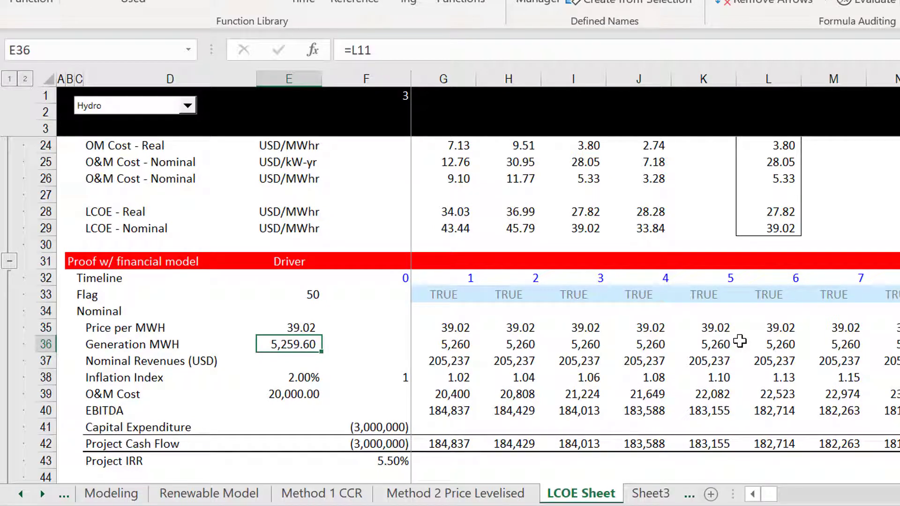
Trace the year 0 Capital Expenditure formula to Capex/KW in the Drivers section and return to the proof.
key("Down")
key("Down")
key("Down")
key("Down")
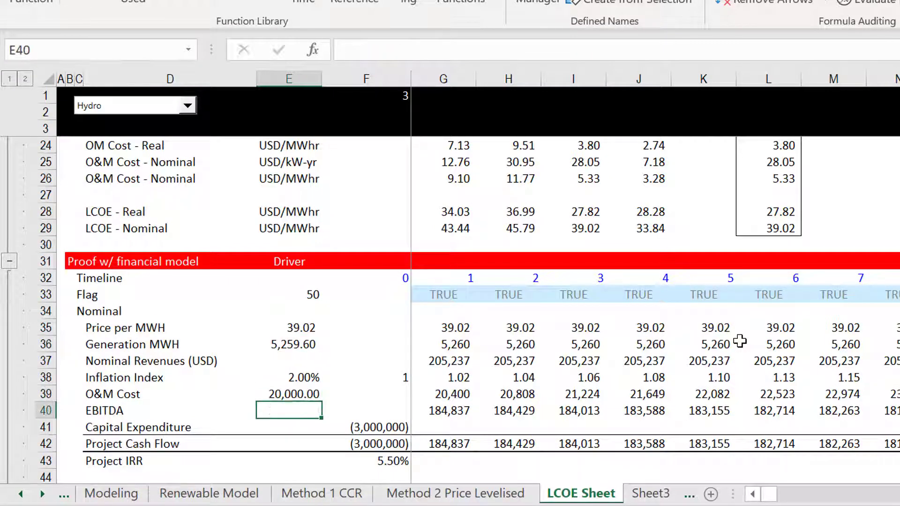
key("Right")
key("Down")
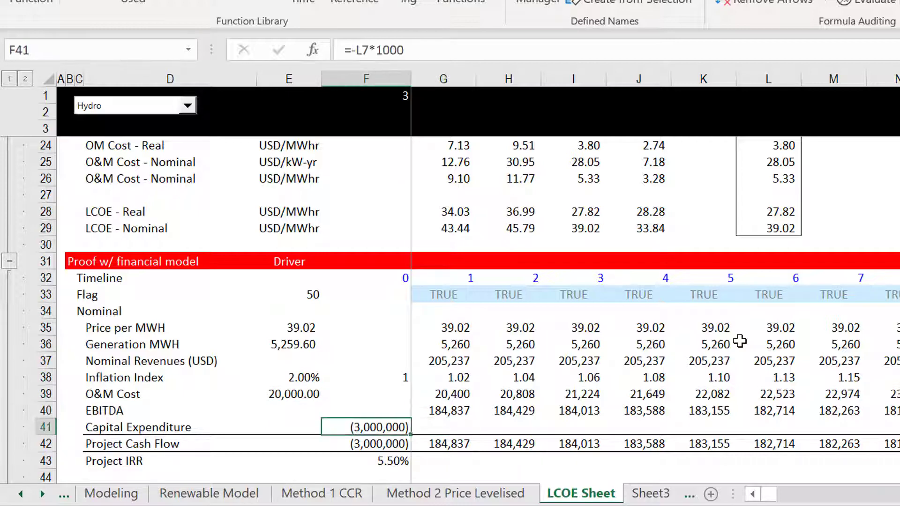
key("Page_Up")
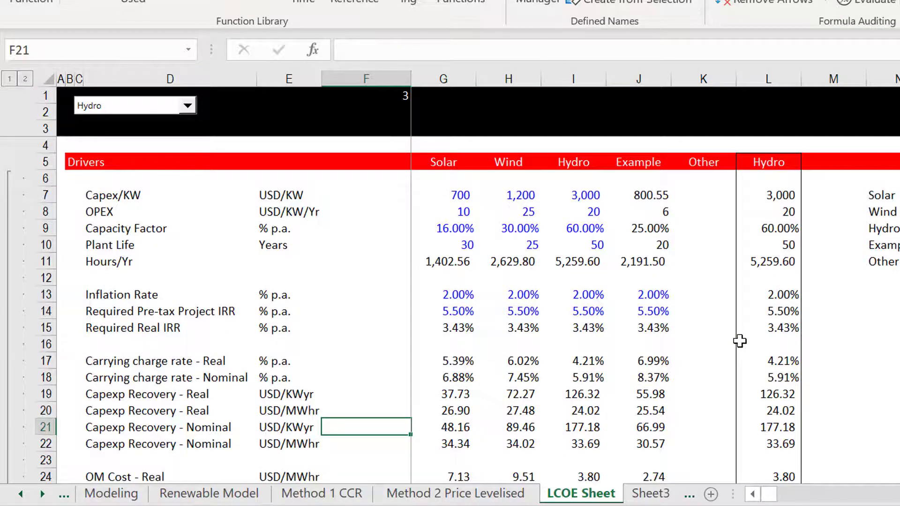
key("Page_Down")
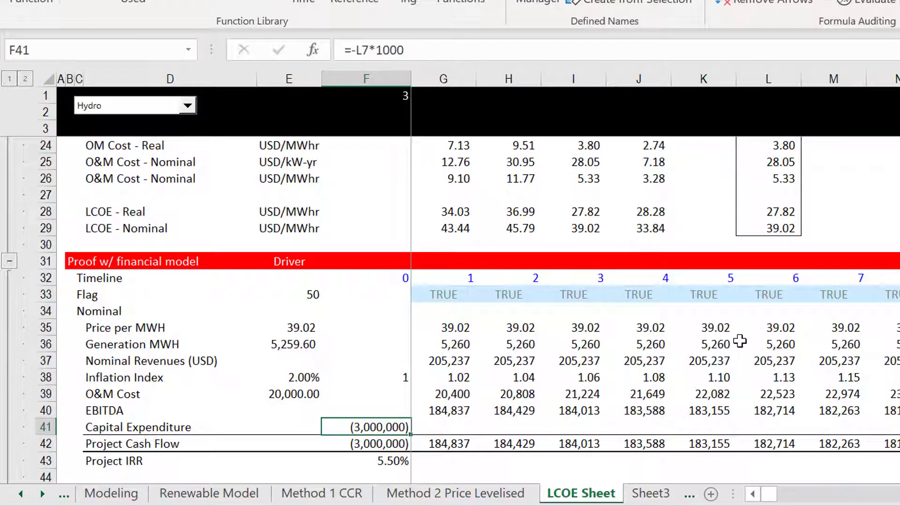
Compare the O&M Cost driver's formula with the year 1 O&M Cost formula.
key("Left")
key("Up")
key("Up")
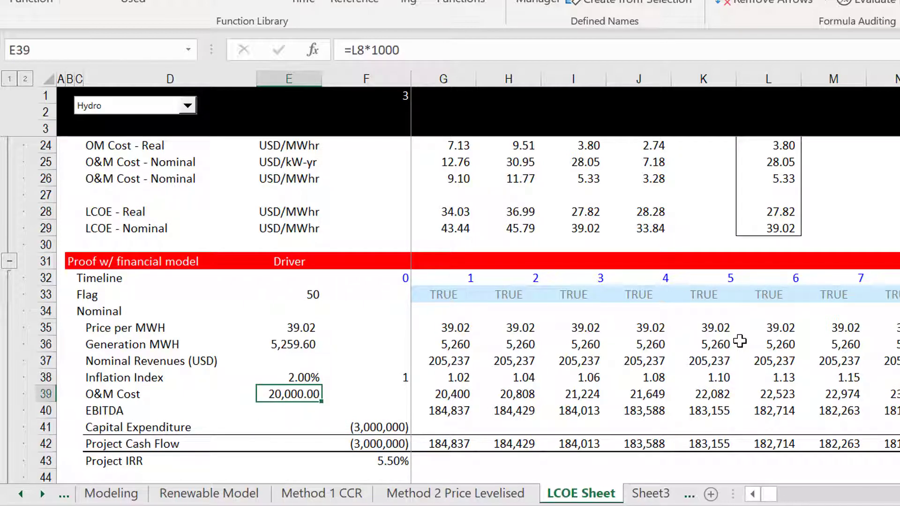
key("Right")
key("Right")
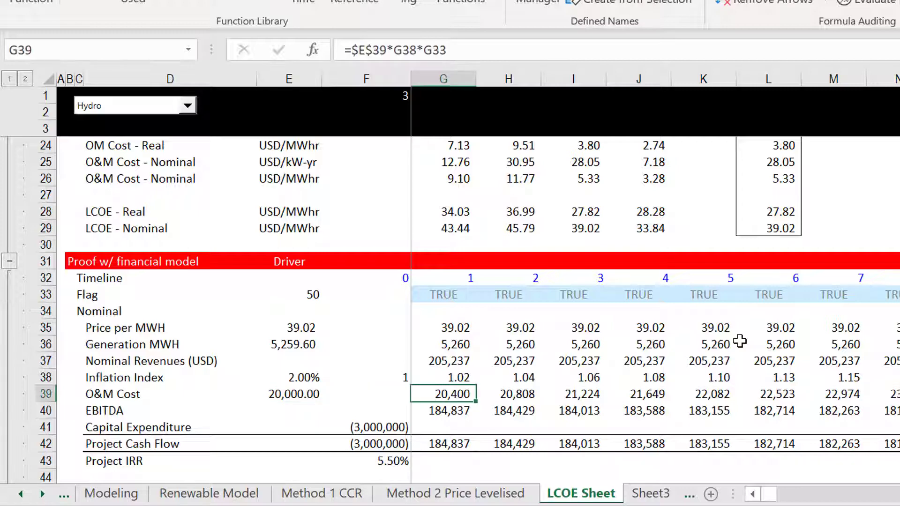
Go through year 1 EBITDA to the Project Cash Flow row and check its year 0 formula.
key("Down")
key("Down")
key("Down")
key("Left")
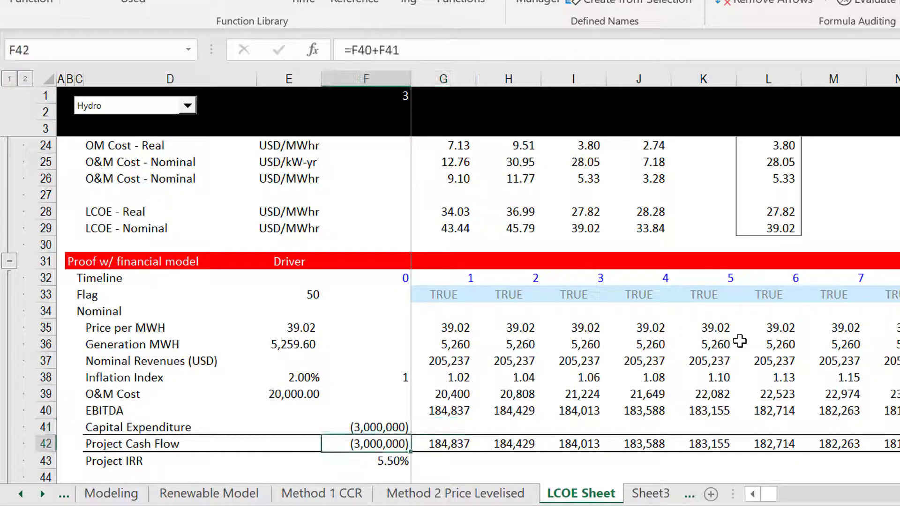
Inspect the cash flow range used by the Project IRR formula and return to the Capital Expenditure amount.
key("Down")
key("F2")
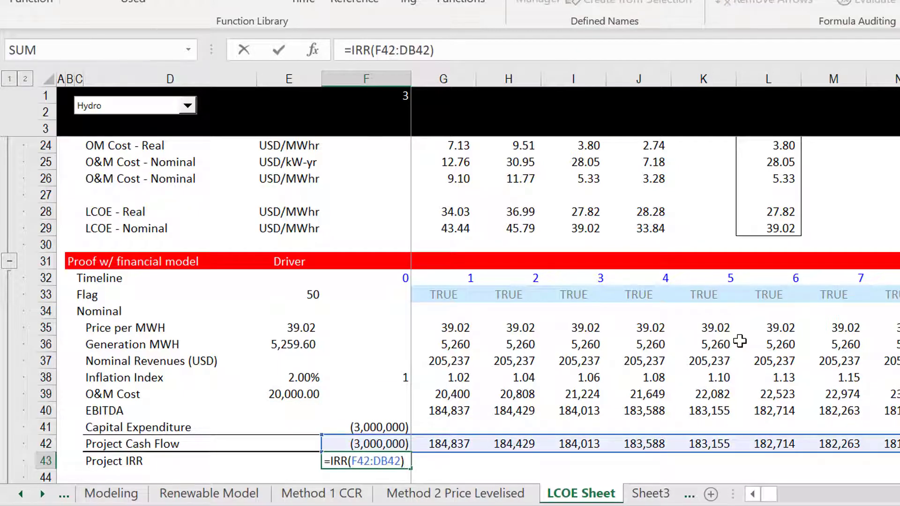
key("Return")
key("Up")
key("Up")
key("Up")
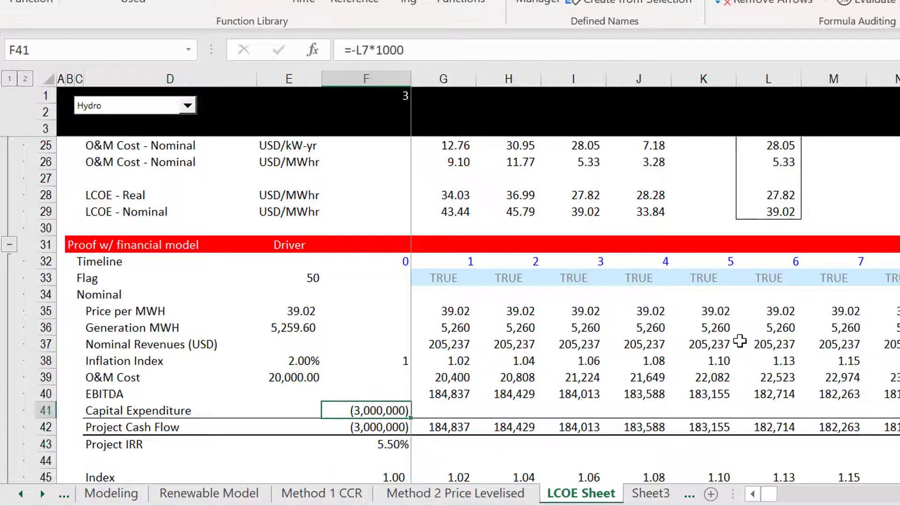
Look back over the Drivers section and the carrying charge, capex recovery, O&M cost and LCOE rows above the proof.
key("Up")
key("Up")
key("Up")
key("Up")
key("Up")
key("Up")
key("Up")
key("Down")
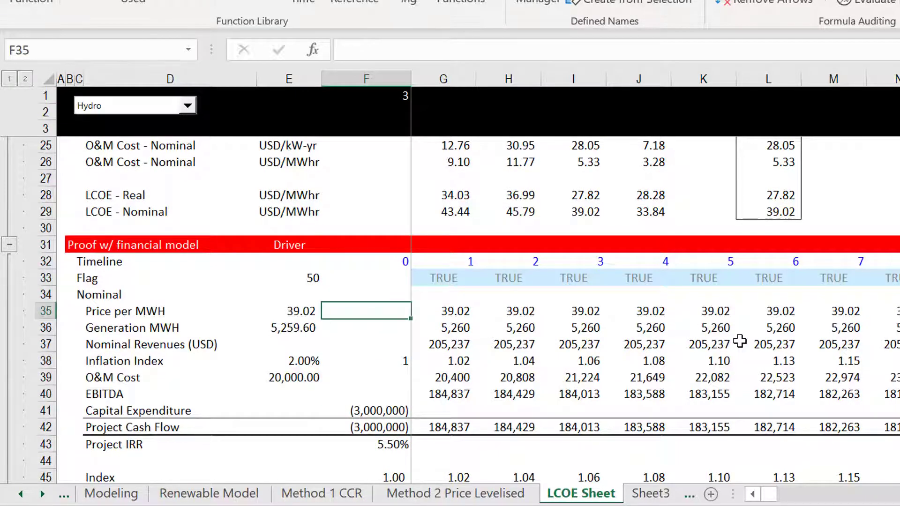
key("Right")
key("Page_Up")
key("Down")
key("Down")
key("Down")
key("Down")
key("Down")
key("Down")
key("Down")
key("Down")
key("Down")
key("Down")
key("Down")
key("Down")
key("Down")
key("Down")
key("Down")
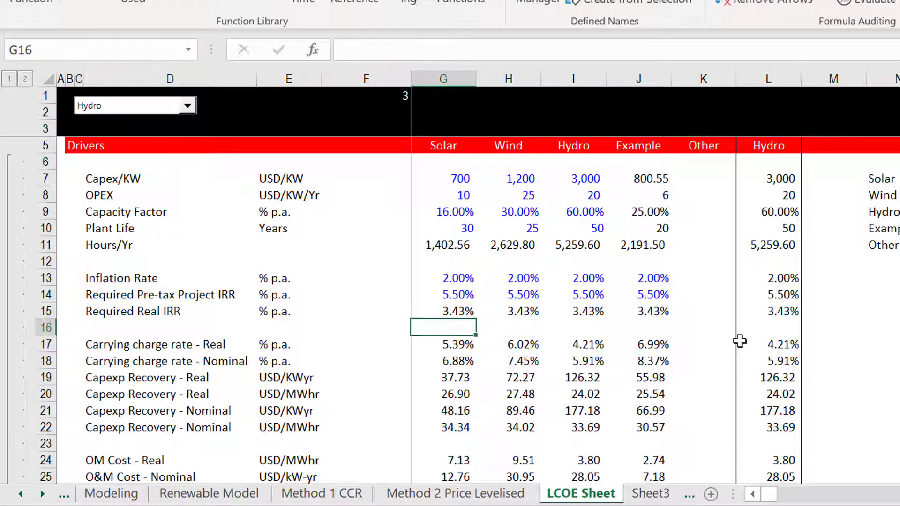
key("Up")
key("Up")
key("Up")
key("Up")
key("Up")
key("Up")
key("Up")
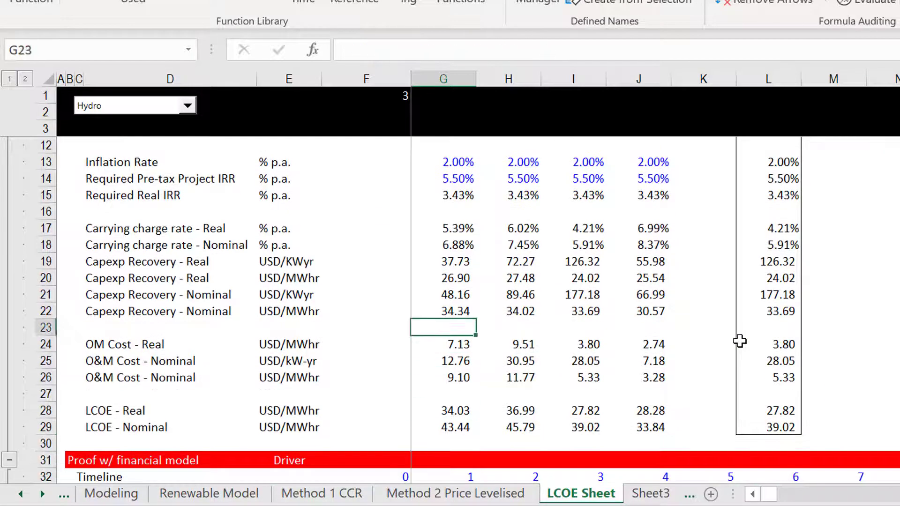
Insert a blank row above the Index row below Project IRR and label it Real Terms in column C.
key("Page_Down")
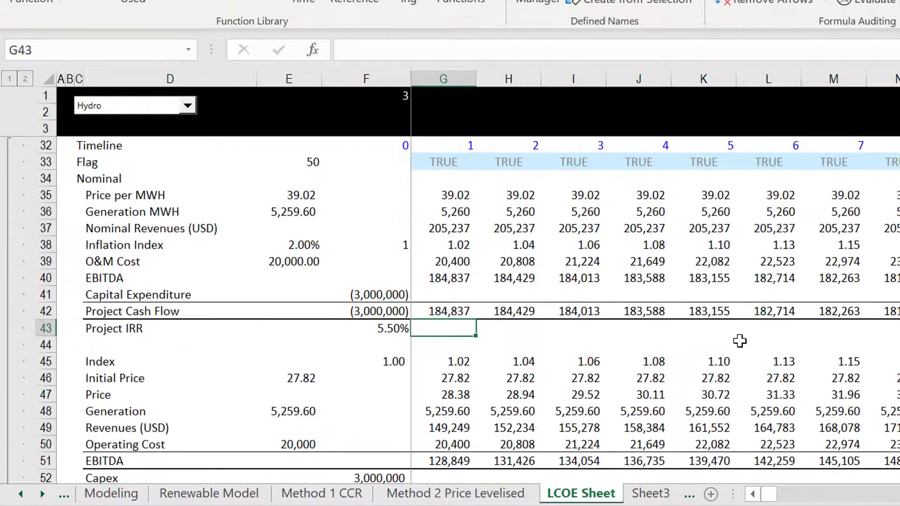
key("Down")
key("Down")
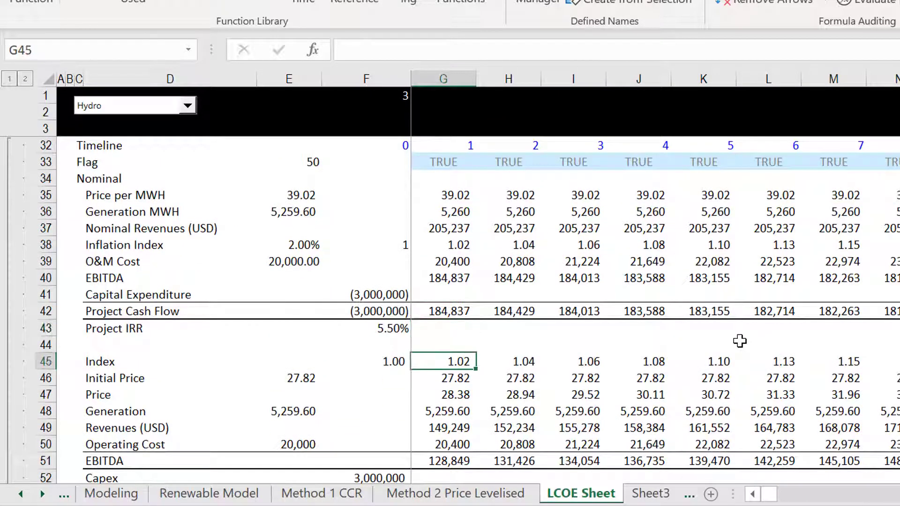
key("Left")
key("Left")
key("Left")
key("Left")
key("Left")
key("shift+space")
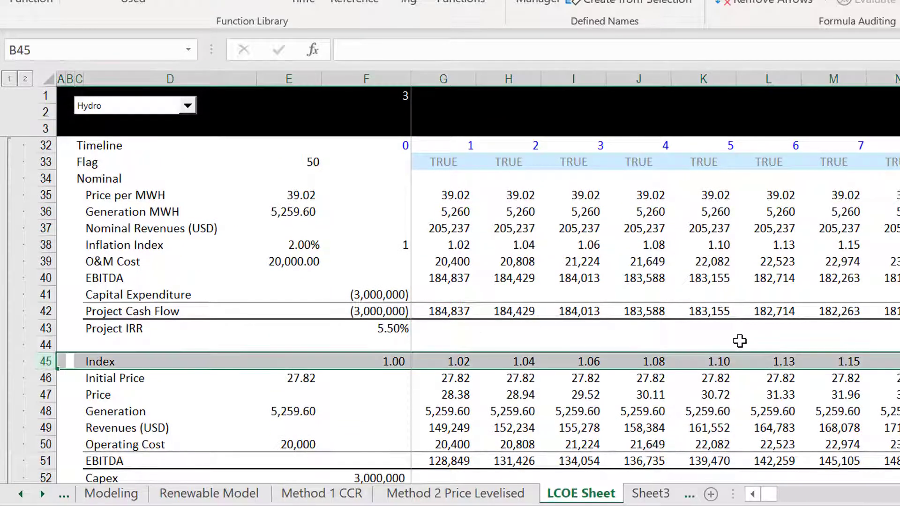
key("ctrl+shift+plus")
key("Right")
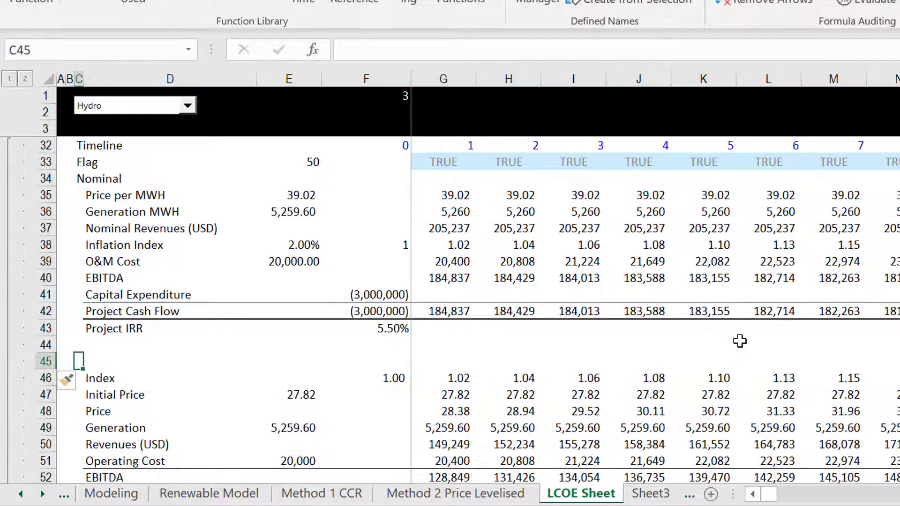
type("Real T")
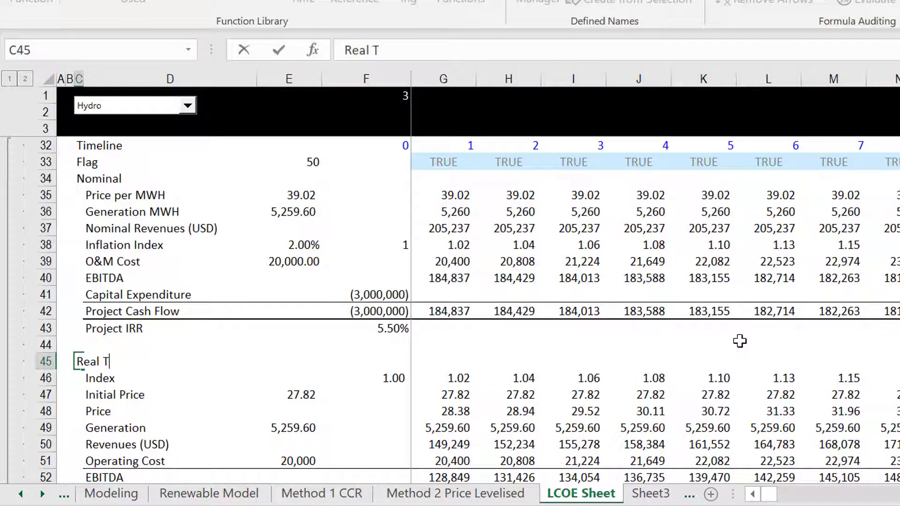
type("erms")
key("Return")
Compare the Initial Price driver's formula under Real Terms with the Price per MWH driver's formula under Nominal.
key("Right")
key("Right")
key("Right")
key("Right")
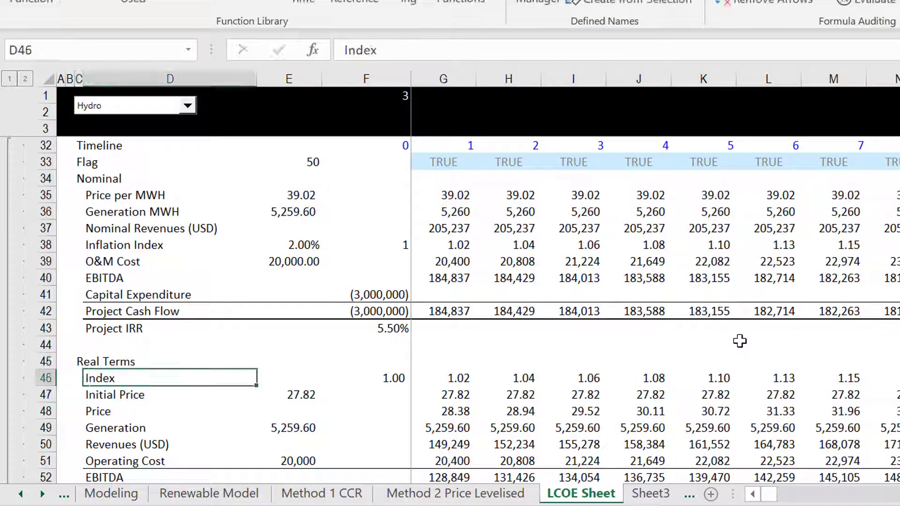
key("Down")
key("Left")
key("Left")
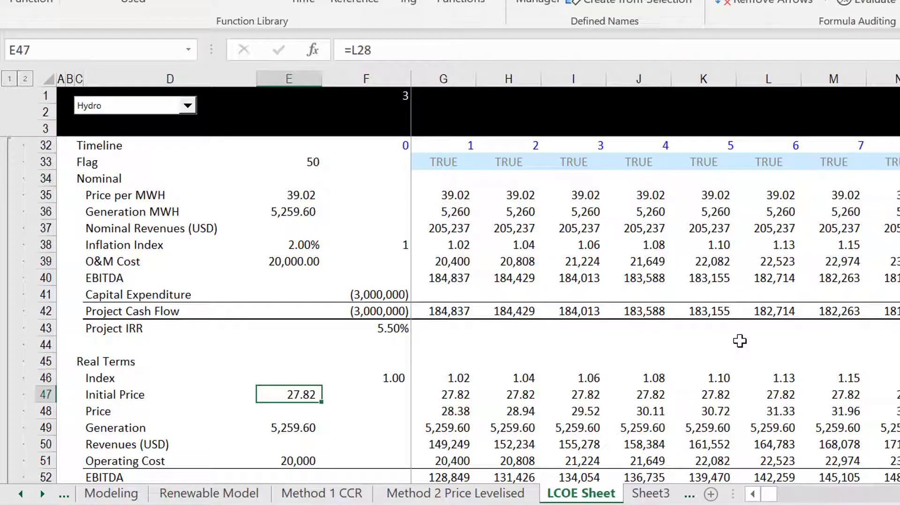
key("Up")
key("Up")
key("Up")
key("Up")
key("Up")
key("Up")
key("Up")
key("Up")
key("Up")
key("Up")
key("Up")
key("Up")
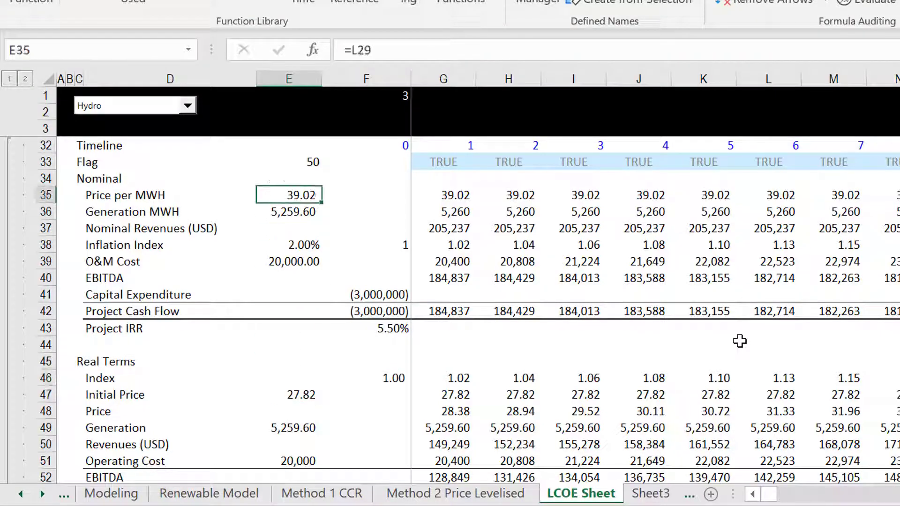
key("Down")
key("Down")
key("Down")
key("Down")
key("Down")
key("Down")
key("Down")
key("Down")
key("Down")
key("Down")
key("Down")
key("Down")
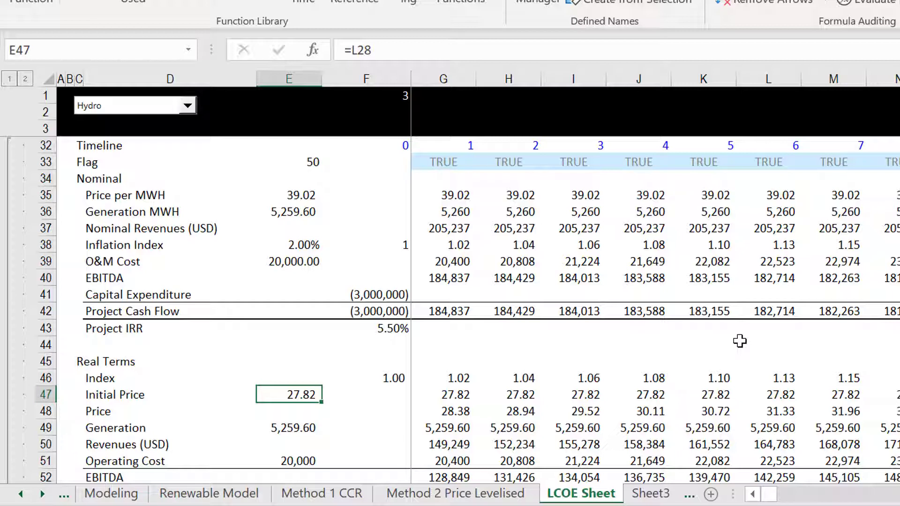
Inspect the year 1 Initial Price and Price formulas under Real Terms and the cells they reference.
key("Down")
key("Right")
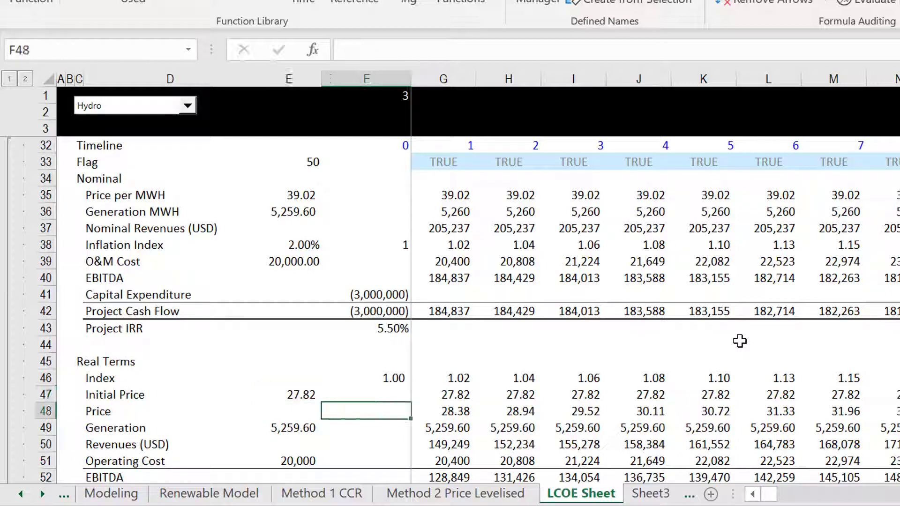
key("Right")
key("Up")
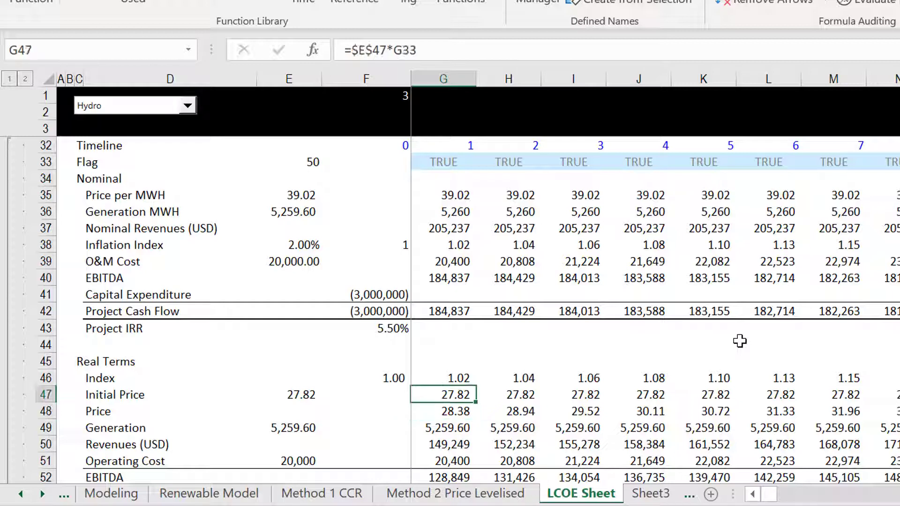
key("Down")
key("Up")
key("Up")
key("Down")
key("Down")
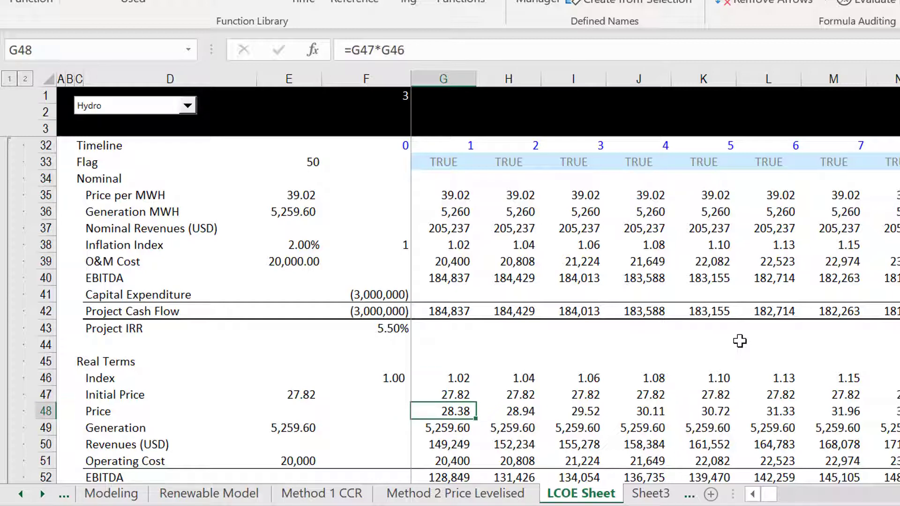
key("Up")
key("F2")
key("Return")
key("F2")
key("Return")
Trace the references in the year 1 Generation, Revenues, Operating Cost and EBITDA formulas under Real Terms.
key("F2")
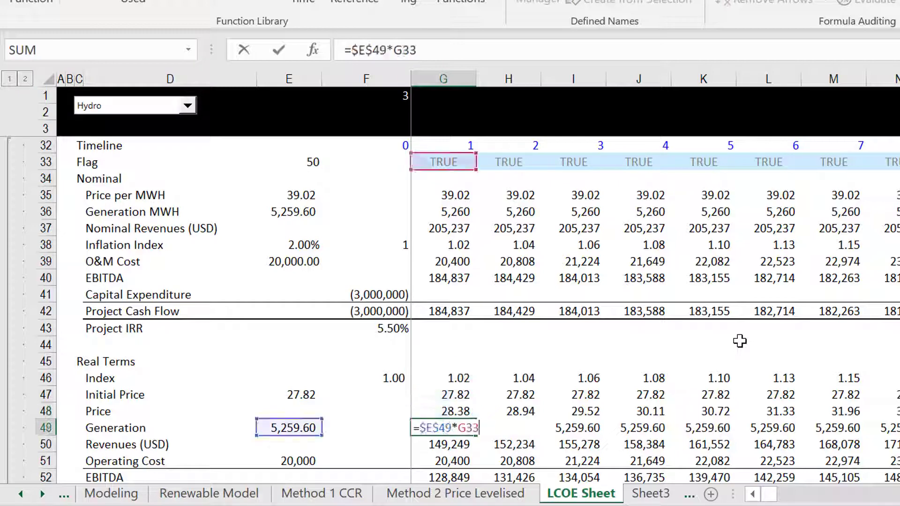
key("Return")
key("F2")
key("Down")
key("F2")
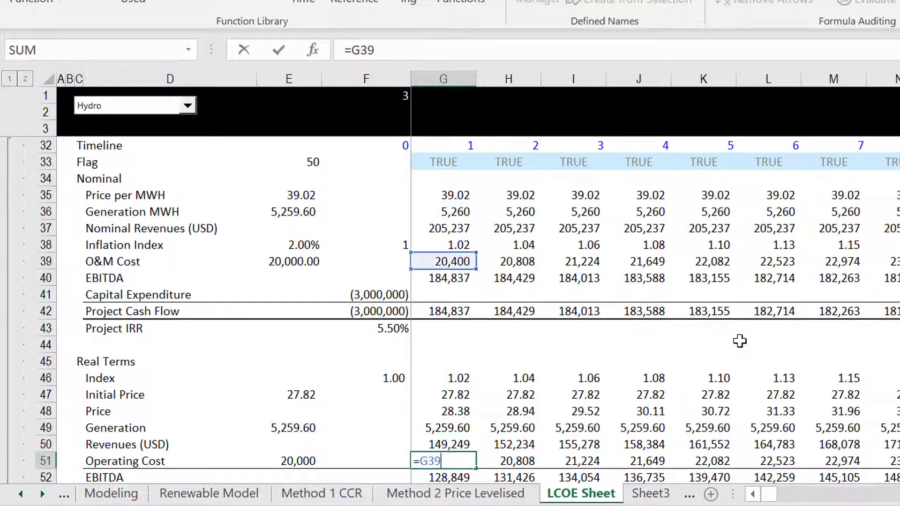
key("Escape")
key("Down")
key("F2")
key("Escape")
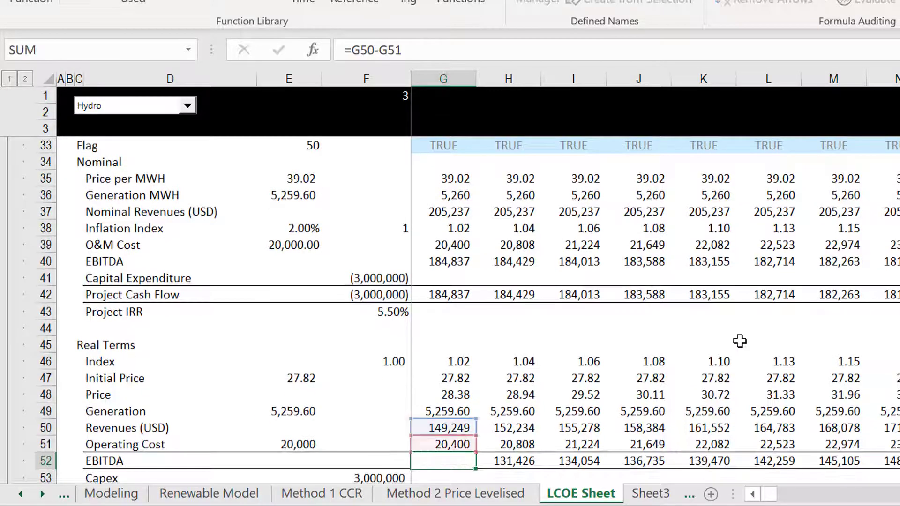
Recheck how the year 1 Price and Generation under Real Terms feed the Revenues formula.
key("Up")
key("Up")
key("Up")
key("Up")
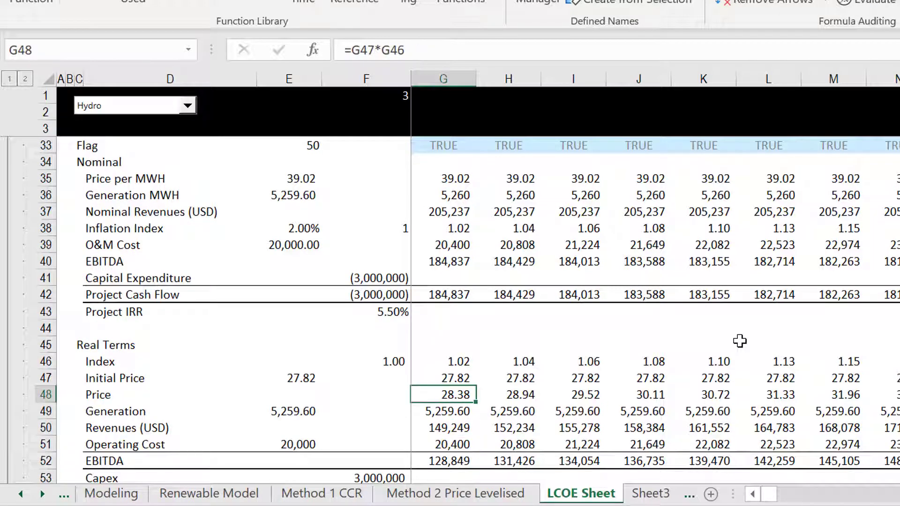
key("Down")
key("Down")
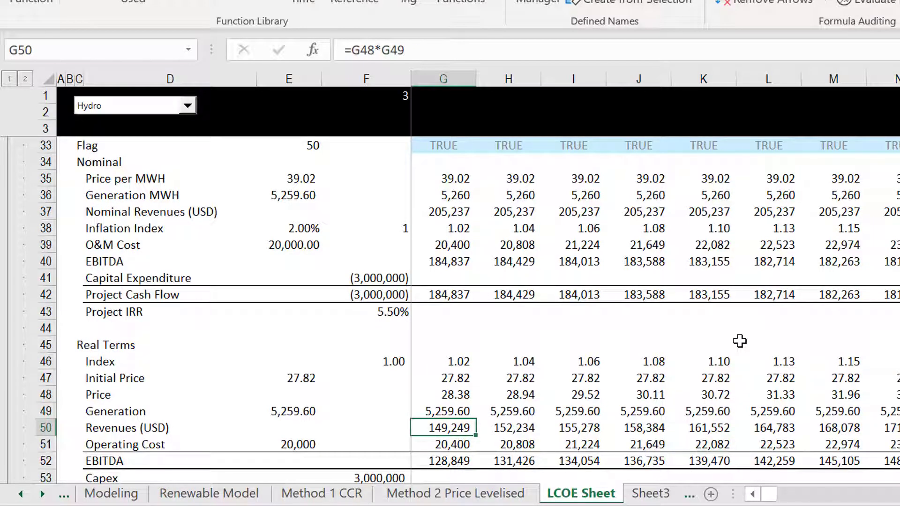
key("Up")
key("Up")
key("Down")
key("Down")
key("Left")
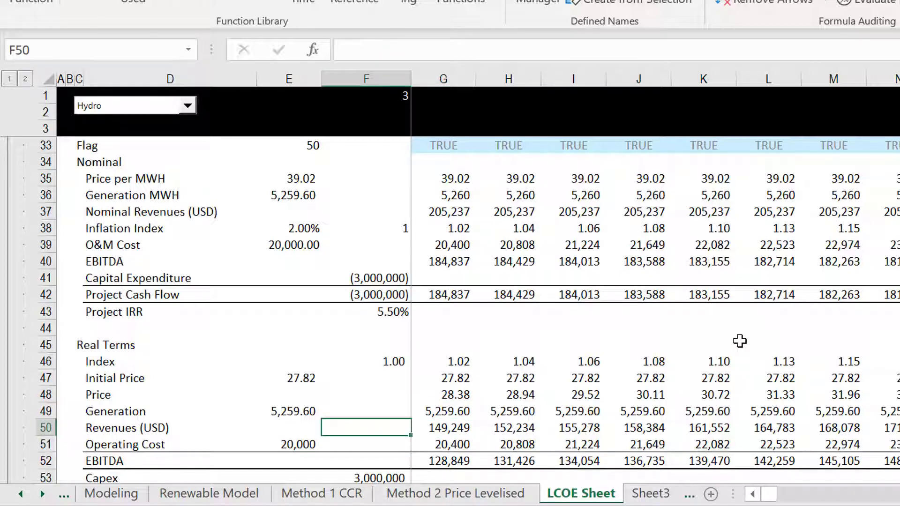
Examine the Real Terms EBITDA row across the project years and return to its start, with the Capex and IRR rows in view.
key("Down")
key("Down")
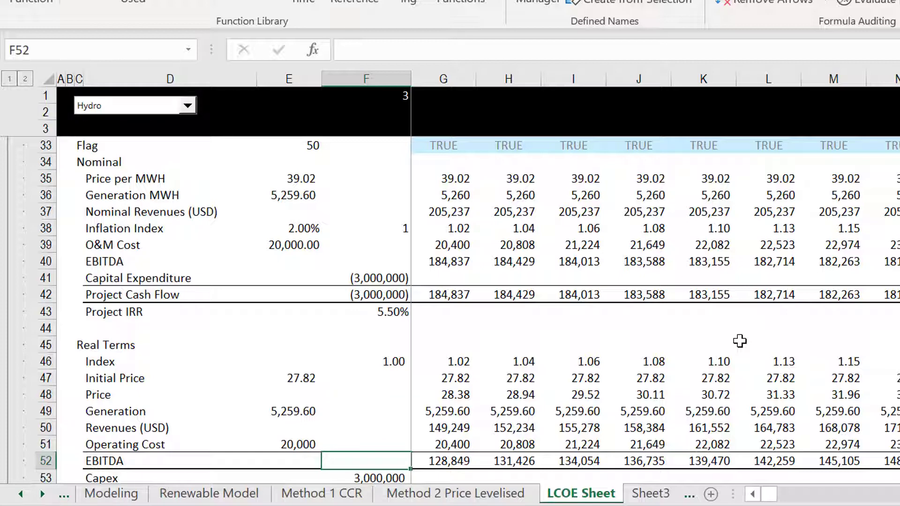
key("Right")
key("Right")
key("Right")
key("Right")
key("Right")
key("Right")
key("Right")
key("Right")
key("Right")
key("Right")
key("Right")
key("Right")
key("Right")
key("Right")
key("Right")
key("Right")
key("Right")
key("Right")
key("Right")
key("Right")
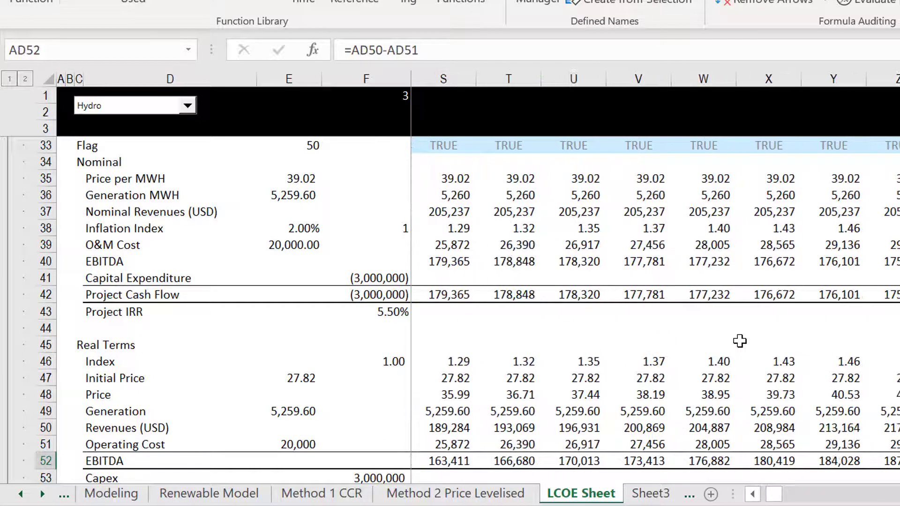
key("Left")
key("Left")
key("Left")
key("Left")
key("Left")
key("Left")
key("Left")
key("Left")
key("Left")
key("Left")
key("Left")
key("Left")
key("Left")
key("Left")
key("Left")
key("Left")
key("Left")
key("Left")
key("Left")
key("Left")
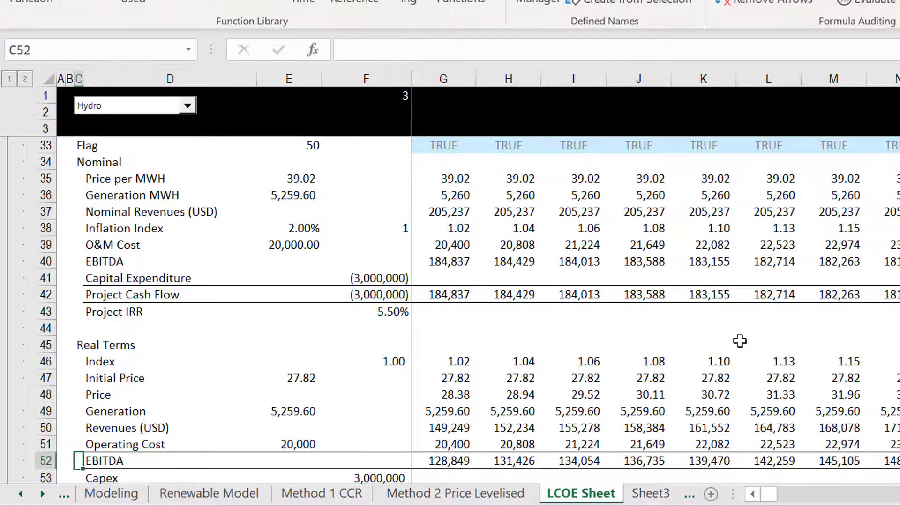
key("Left")
key("Left")
scroll(739, 342, "down", 1)
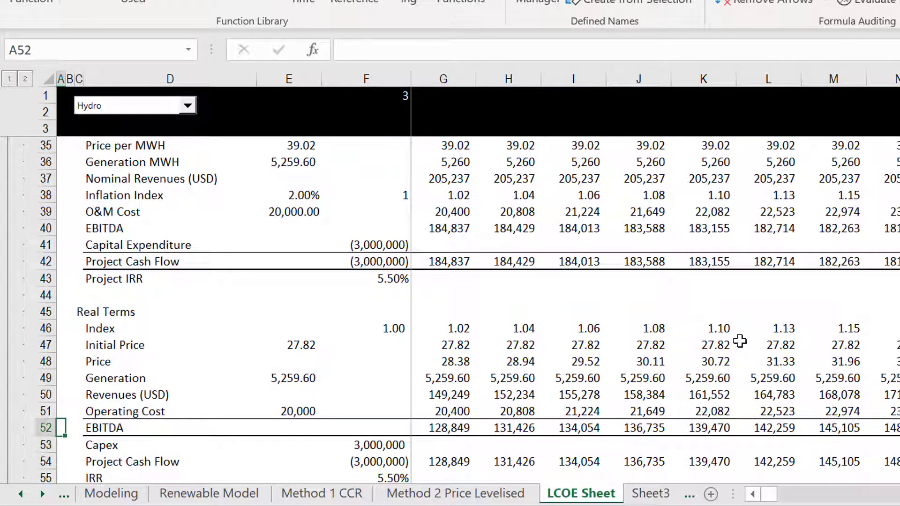
Compare the rows of the Nominal model with those of the Real Terms model, from price down to EBITDA.
key("Up")
key("Up")
key("Up")
key("Up")
key("Up")
key("Up")
key("Up")
key("Up")
key("Up")
key("Up")
key("Up")
key("Up")
key("Up")
key("Up")
key("Up")
key("Up")
key("Up")
key("Up")
key("Down")
key("Down")
key("Down")
key("Down")
key("Down")
key("Down")
key("Down")
key("Down")
key("Down")
key("Down")
key("Down")
key("Down")
key("Down")
key("Down")
key("Down")
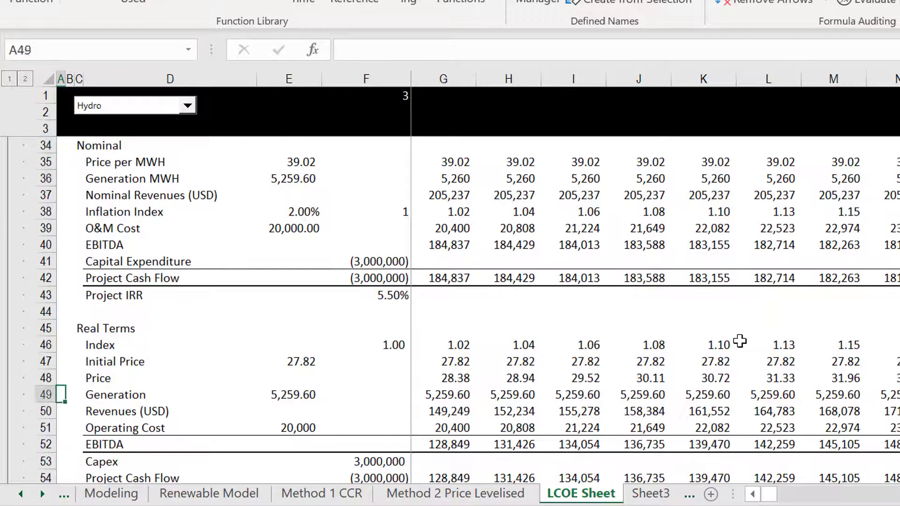
key("Down")
key("Down")
key("Down")
key("Right")
key("Right")
key("Right")
key("Right")
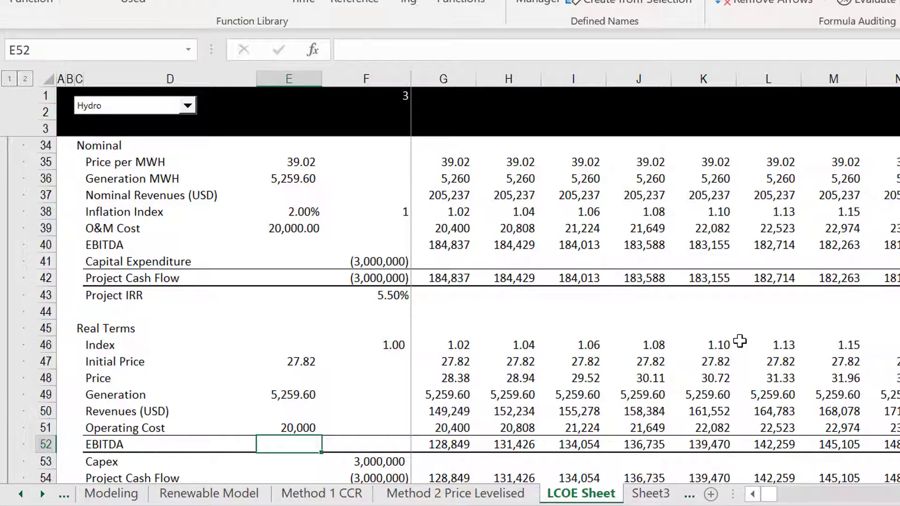
Rename the "Real Terms" section heading in C45 as "Financial Model in Real Terms".
key("Up")
key("Up")
key("Up")
key("Up")
key("Up")
key("Up")
key("Up")
key("Up")
key("Left")
key("Left")
key("Down")
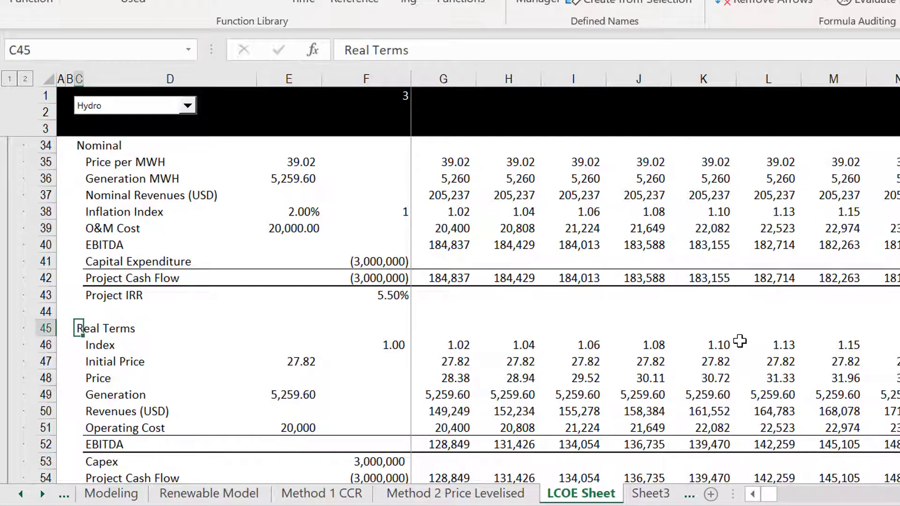
type("Financial")
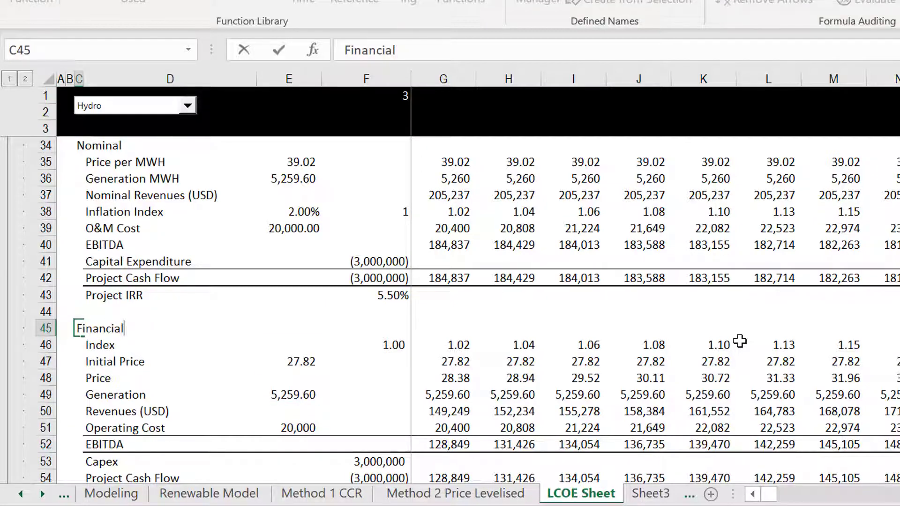
type(" Model in ")
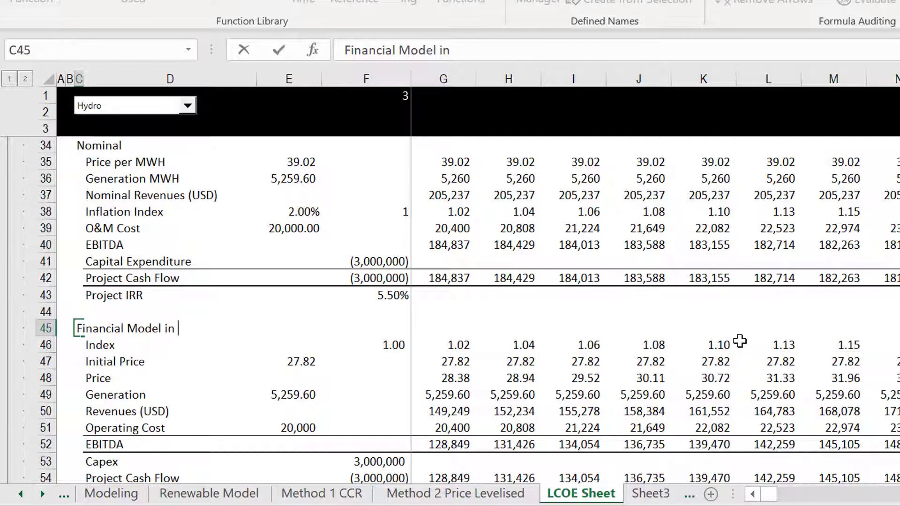
type("Real Te")
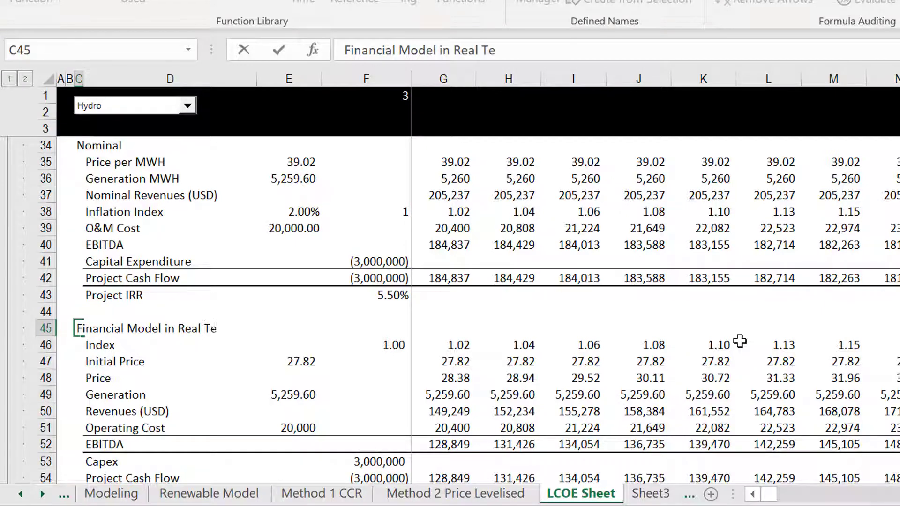
type("rms")
key("Return")
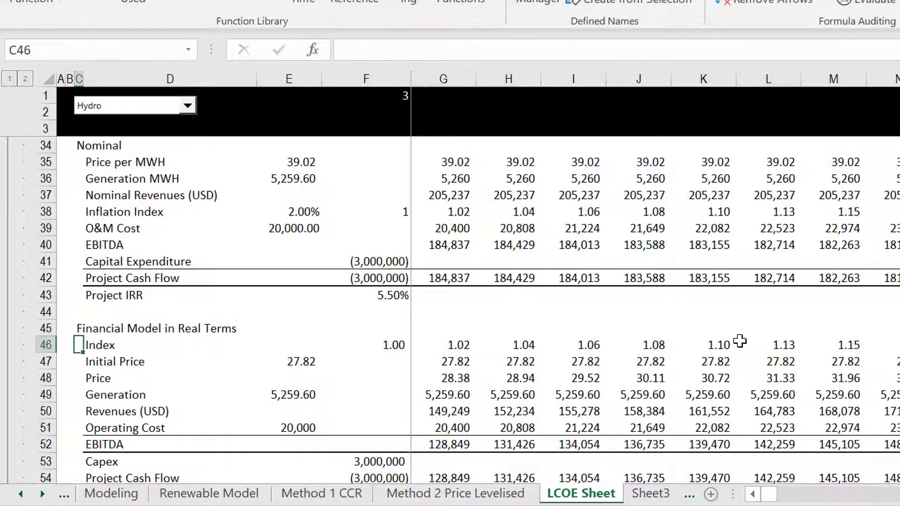
Examine the real-terms Project Cash Flow and IRR rows just above the LCOE formula proof.
key("Down")
key("Down")
key("Down")
key("Down")
key("Down")
key("Down")
key("Down")
key("Down")
key("Down")
key("Down")
key("Down")
key("Down")
key("Down")
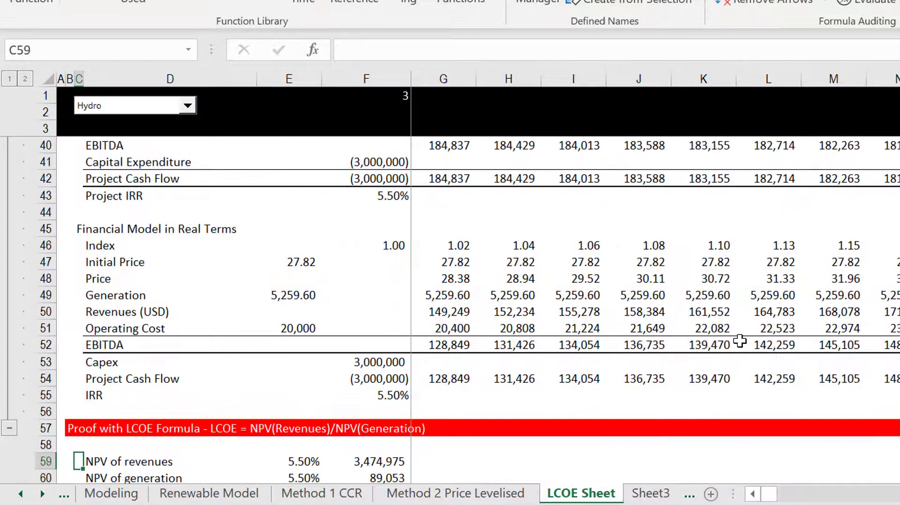
key("Up")
key("Up")
key("Up")
key("Up")
key("Right")
key("Right")
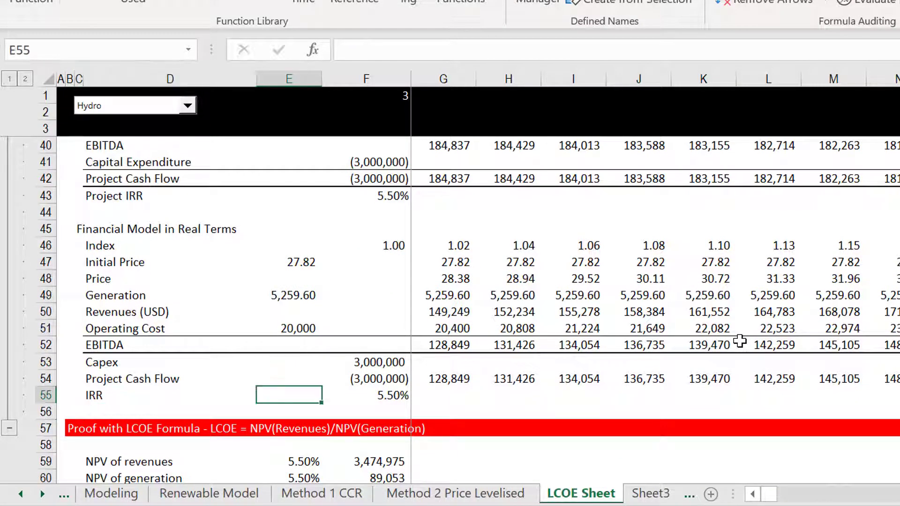
key("Right")
key("Right")
key("Left")
Review the hydro drivers and LCOE rows against the nominal model and the real-terms IRR formula in F55.
key("Page_Up")
key("Page_Up")
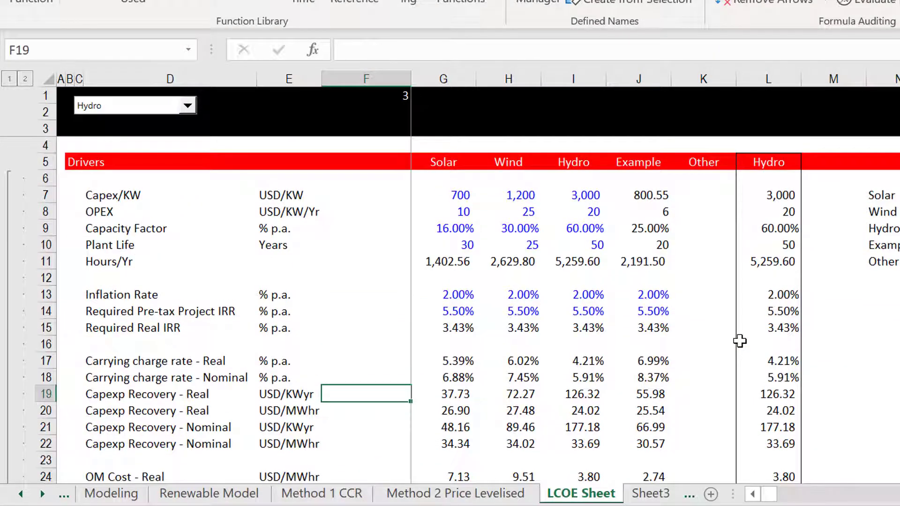
key("Page_Down")
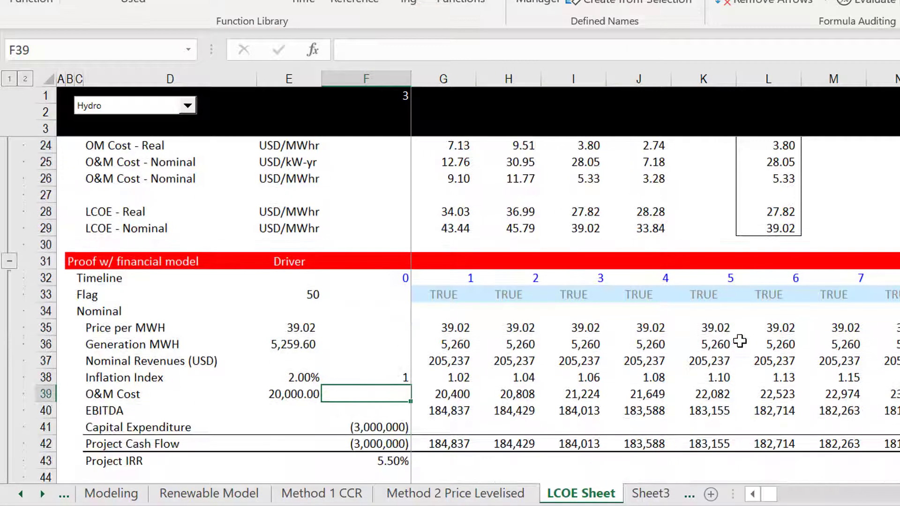
key("Down")
key("Down")
key("Down")
key("Down")
key("Down")
key("Down")
key("Down")
key("Down")
key("Down")
key("Down")
key("Down")
key("Down")
key("Down")
key("Down")
key("Down")
key("Down")
key("Down")
key("Down")
key("Down")
key("Down")
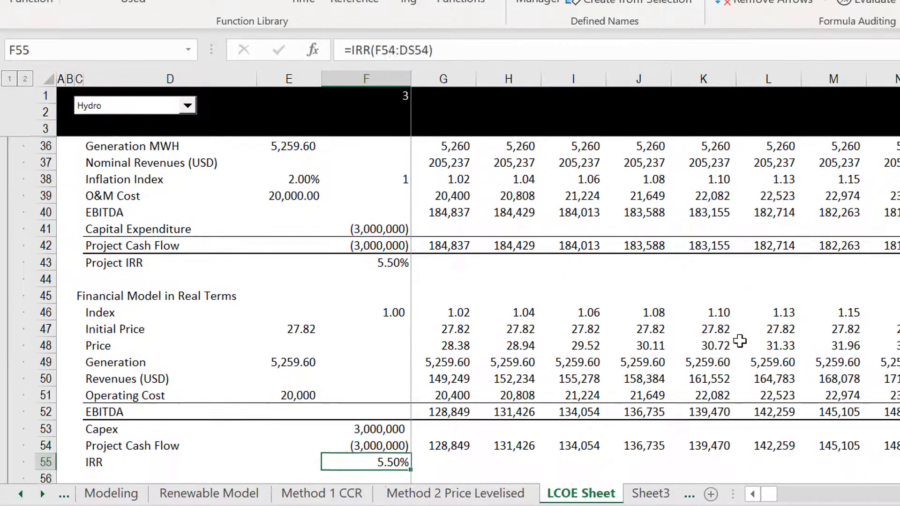
Inspect the NPV of revenues, NPV of generation and Nominal LCOE formulas in the LCOE formula proof.
key("Down")
key("Down")
key("Down")
key("Down")
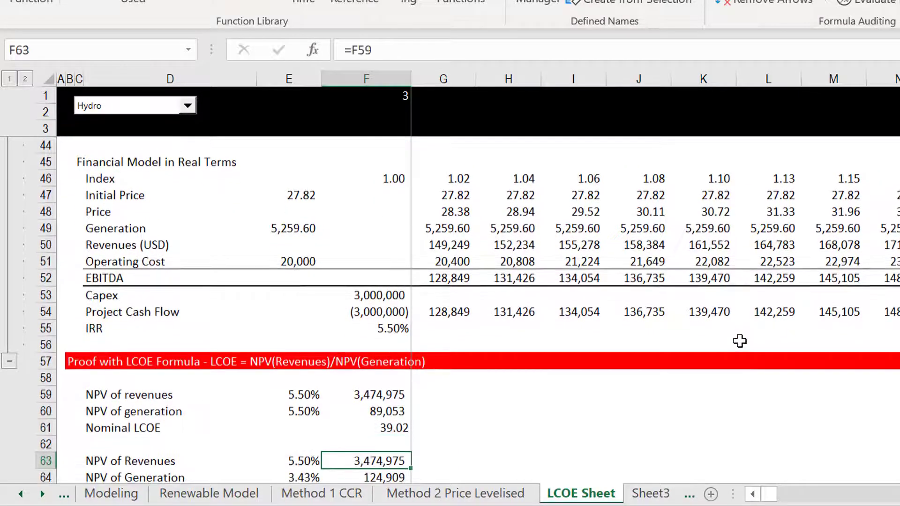
key("Up")
key("Up")
key("Up")
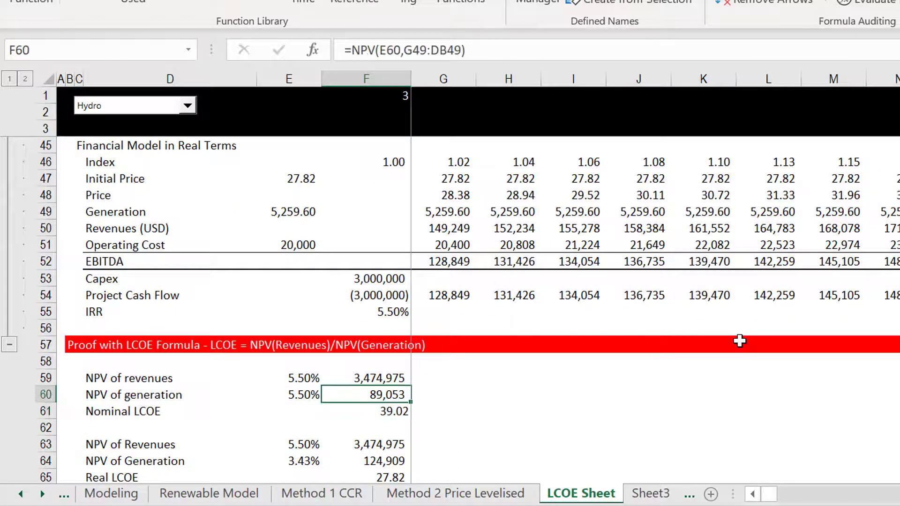
key("Up")
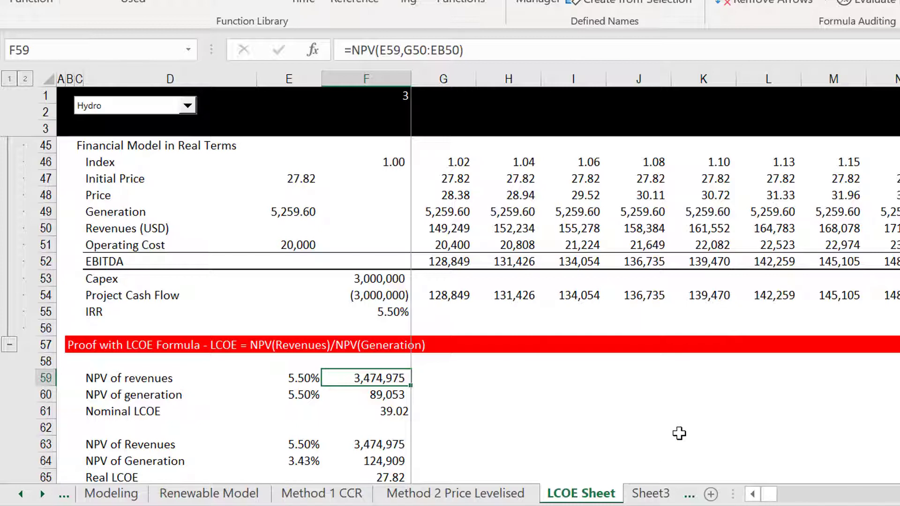
key("Down")
key("Down")
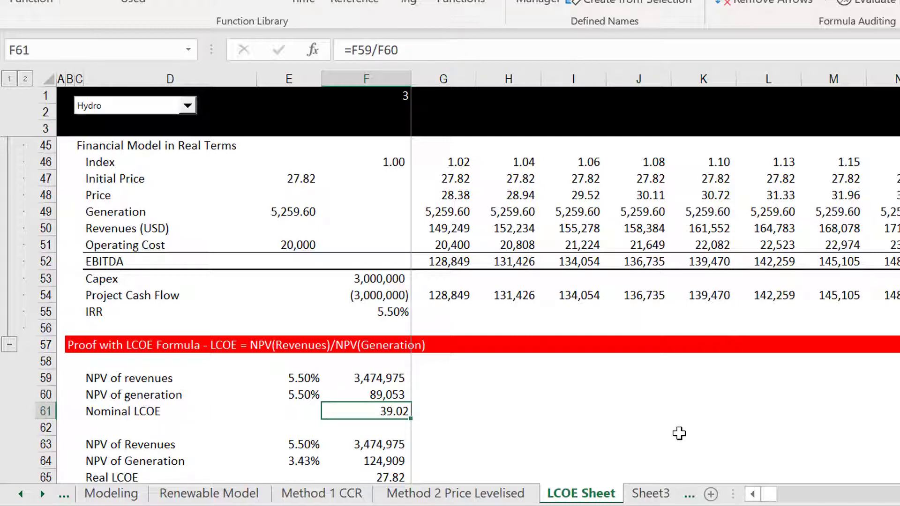
Capitalise the label in D59 so that it reads "NPV of Revenues".
key("Left")
key("Left")
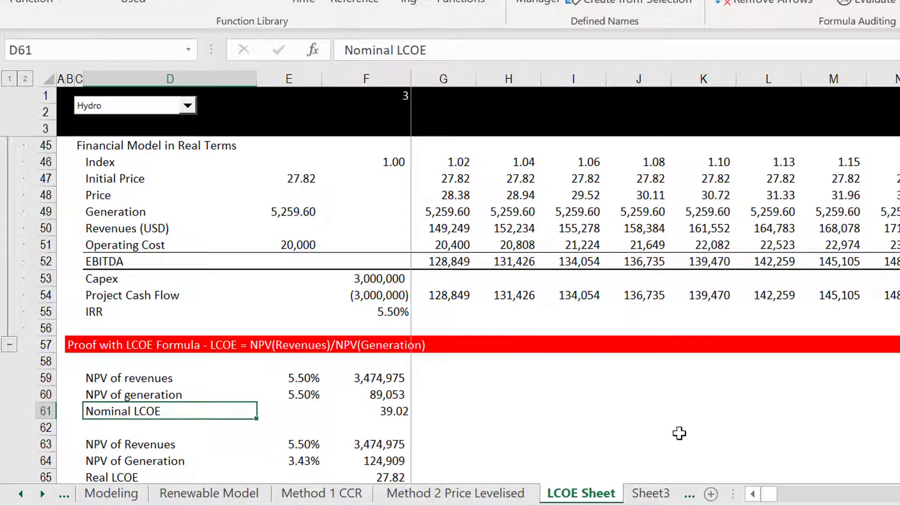
key("Up")
key("Up")
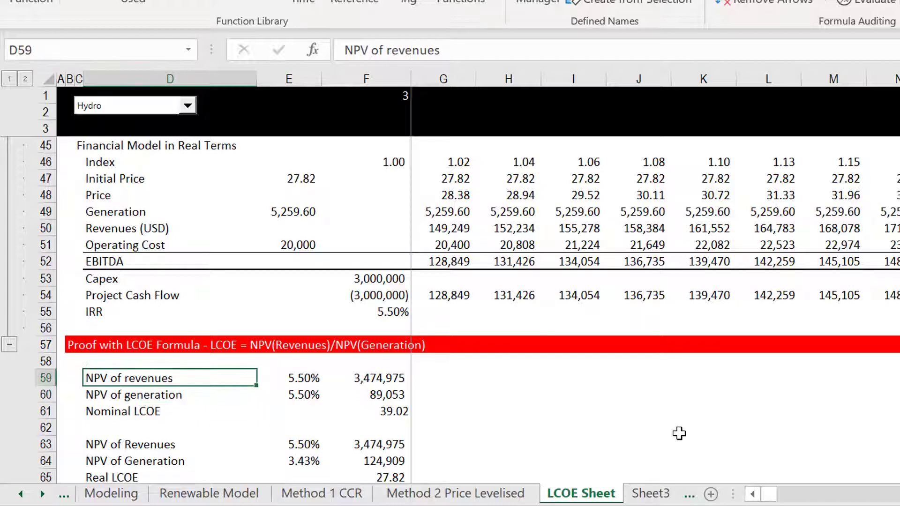
key("F2")
key("Left")
key("Left")
key("Left")
key("Left")
key("Left")
key("Left")
key("Left")
key("BackSpace")
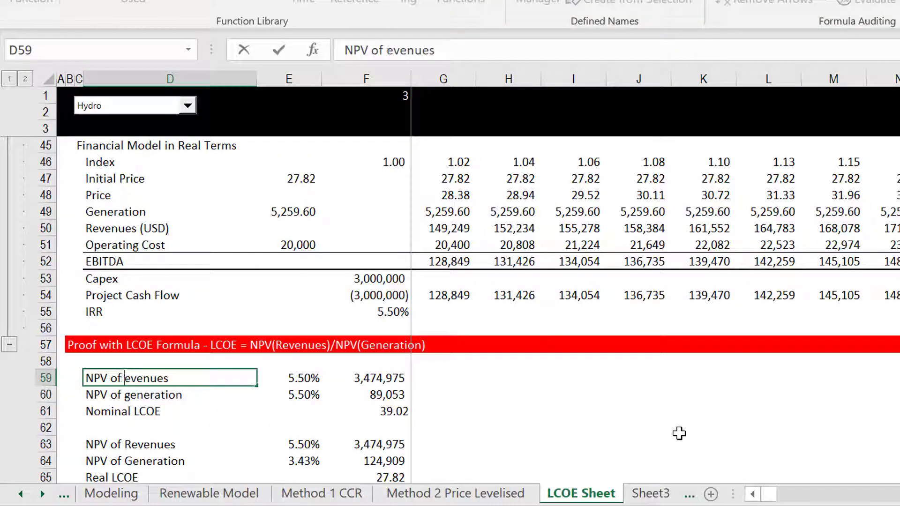
type("R")
key("Return")
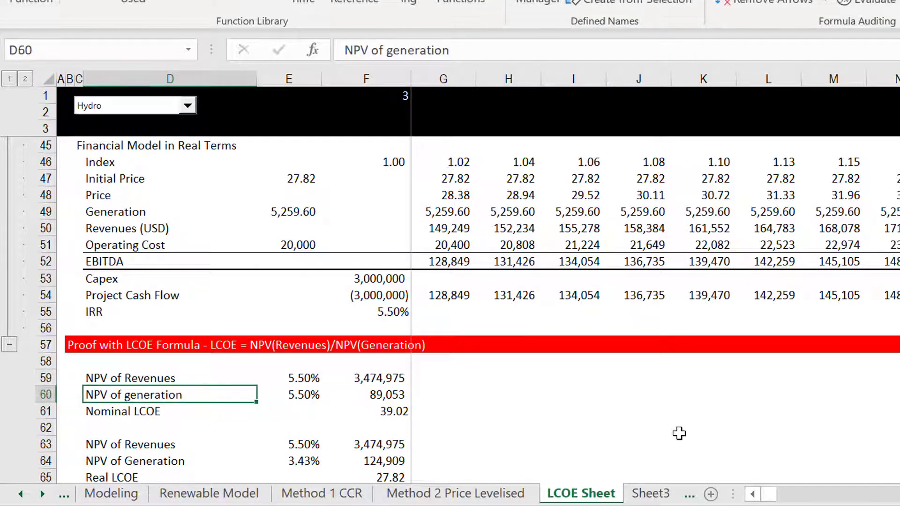
Capitalise the label in D60 so that it reads "NPV of Generation".
key("F2")
key("Left")
key("Left")
key("Left")
key("Left")
key("Left")
key("Left")
key("Left")
key("Left")
key("Left")
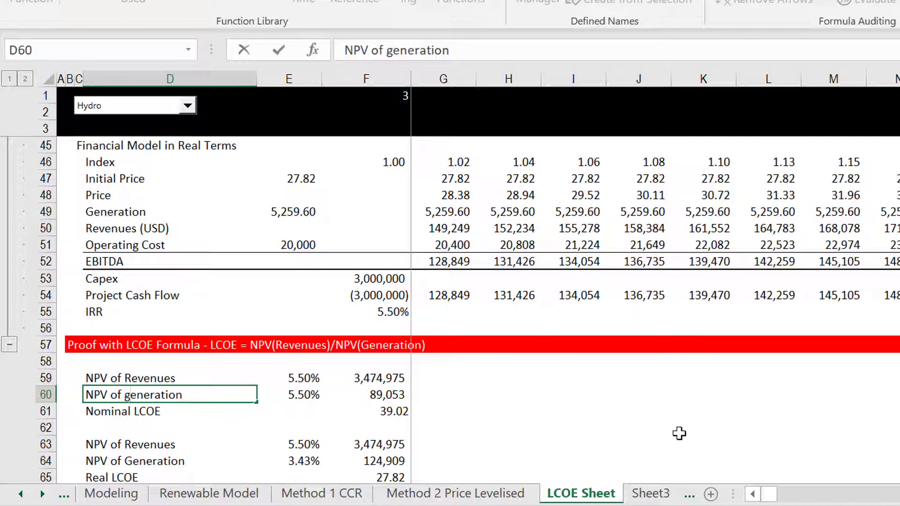
key("BackSpace")
type("G")
key("Return")
Check the discount rate and NPV of Revenues formulas in rows 59 and 60 against the yearly Generation and Revenues rows of the real-terms model.
key("Up")
key("Right")
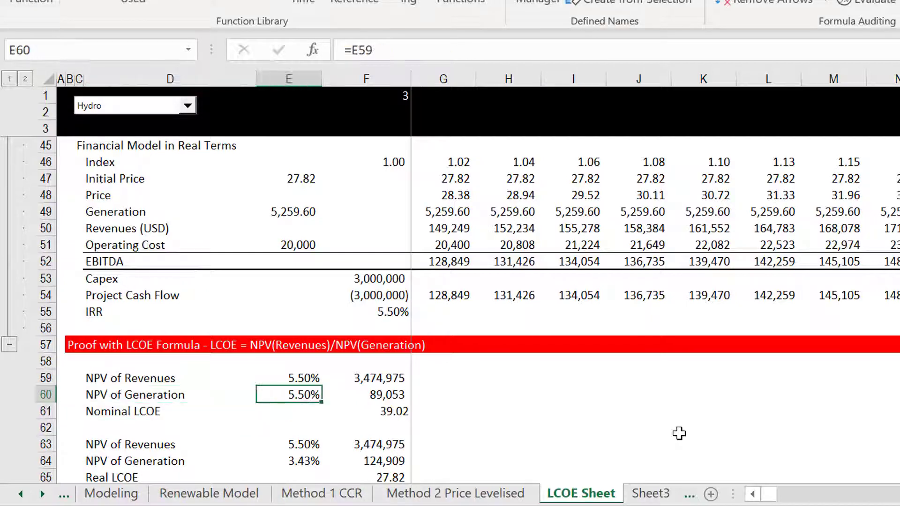
key("Up")
key("Right")
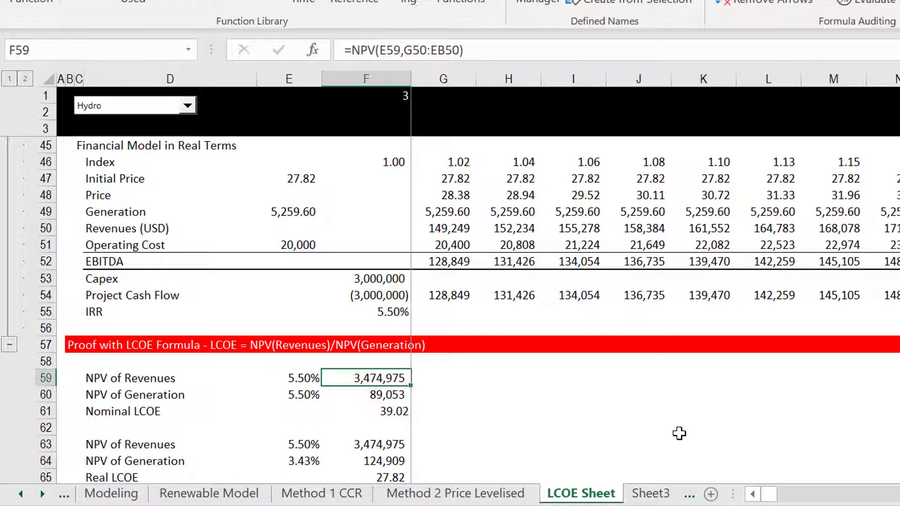
key("Up")
key("Up")
key("Up")
key("Up")
key("Up")
key("Up")
key("Up")
key("Up")
key("Up")
key("Up")
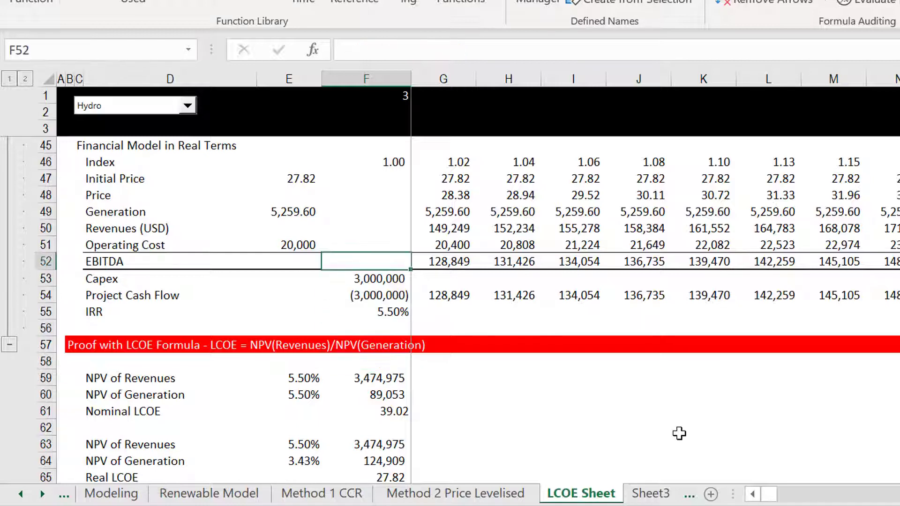
key("Right")
key("Right")
key("Right")
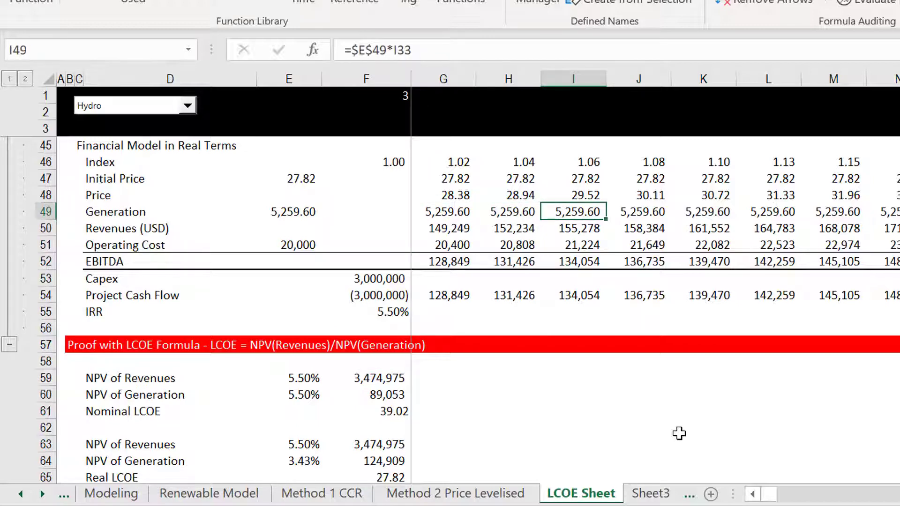
Review the yearly Generation values in row 49 of the real-terms model across the project years.
key("Right")
key("Right")
key("Right")
key("Right")
key("Right")
key("Right")
key("Right")
key("Right")
key("Right")
key("Right")
key("Right")
key("Right")
key("Right")
key("Right")
key("Right")
key("Right")
key("Right")
key("Right")
key("Right")
key("Right")
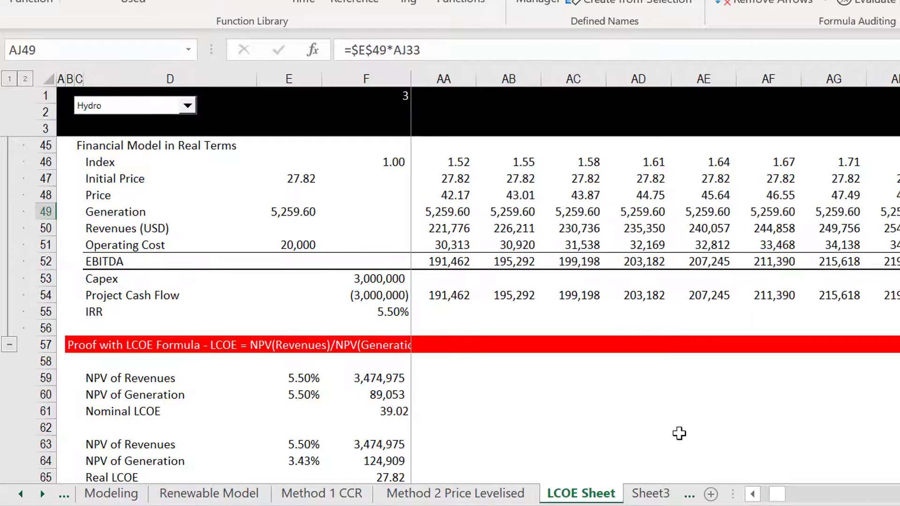
key("Left")
key("Left")
key("Left")
key("Left")
key("Left")
key("Left")
key("Left")
key("Left")
key("Left")
key("Left")
key("Left")
key("Left")
key("Left")
key("Left")
key("Left")
key("Left")
key("Left")
key("Left")
key("Left")
key("Left")
Inspect the NPV of Generation formula in F60 and its discount rate in E60.
key("Down")
key("Down")
key("Down")
key("Down")
key("Down")
key("Down")
key("Down")
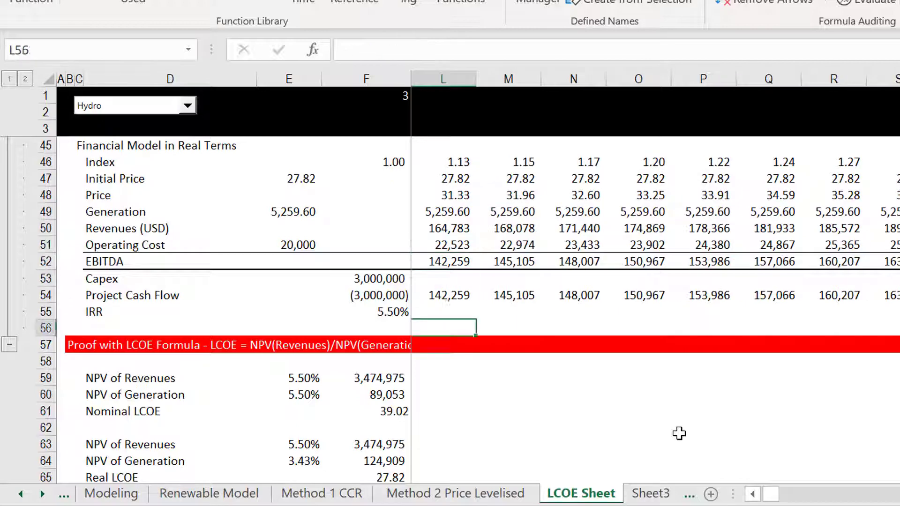
key("Down")
key("Down")
key("Down")
key("Down")
key("Down")
key("Down")
key("Up")
key("Up")
key("Left")
key("Left")
key("Left")
key("Left")
key("Left")
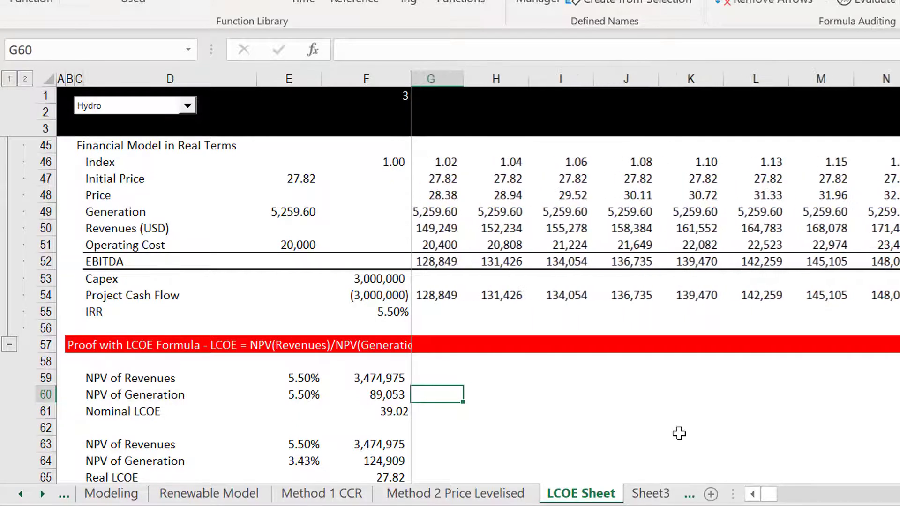
key("Left")
key("Left")
key("Left")
key("Right")
key("Right")
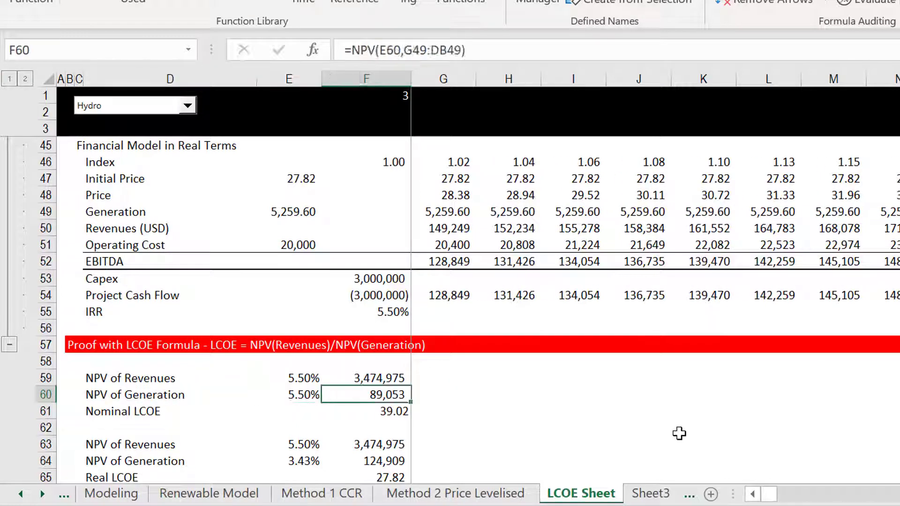
Compare the NPV of Generation formula in F60 with the Generation row it references in the real-terms model.
key("Up")
key("Up")
key("Up")
key("Up")
key("Up")
key("Up")
key("Up")
key("Up")
key("Up")
key("Up")
key("Up")
key("Down")
key("Down")
key("Down")
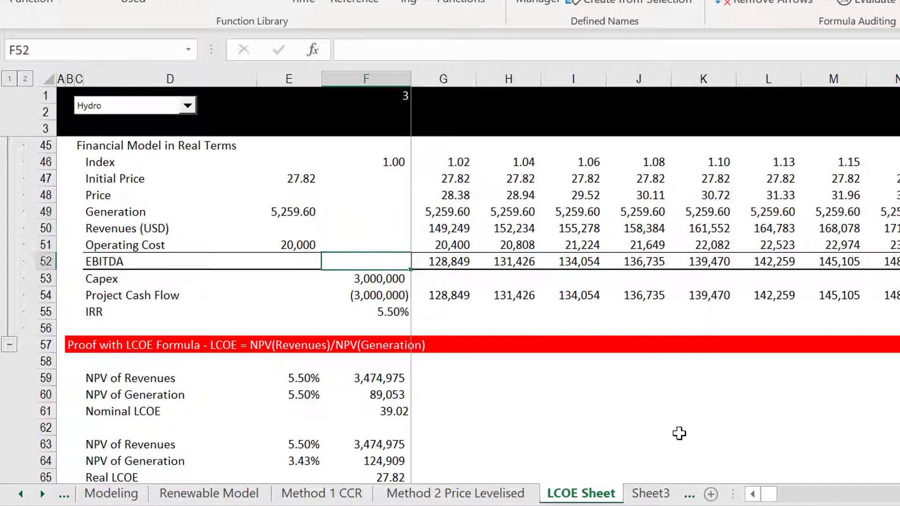
key("Down")
key("Down")
key("Down")
key("Down")
key("Down")
key("Down")
key("Down")
key("Down")
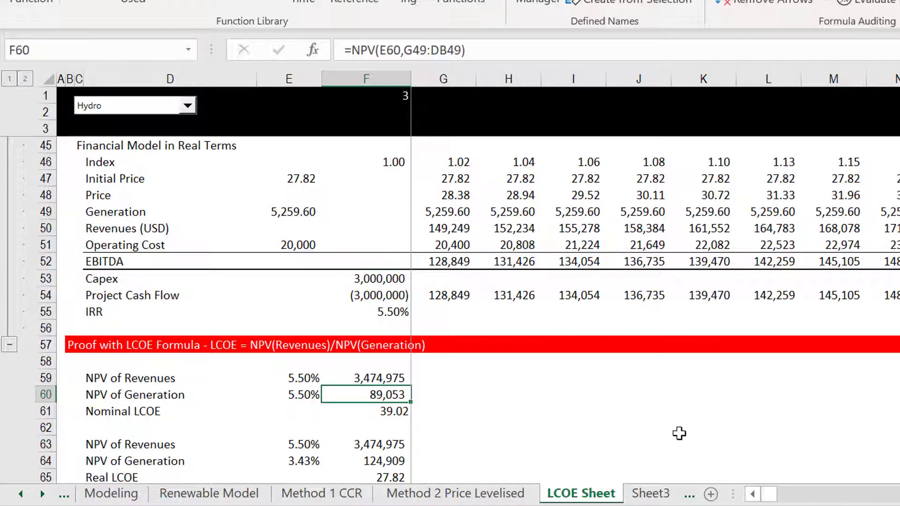
Examine which cells the Nominal LCOE formula in F61 divides.
key("Left")
key("Down")
key("Right")
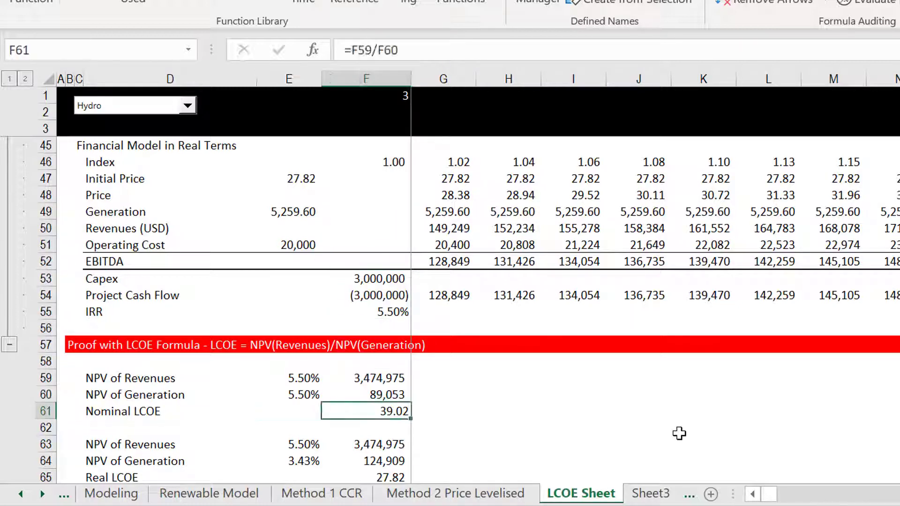
key("F2")
key("Escape")
Compare the Nominal LCOE with the Price per MWH in E35 of the nominal financial model.
key("Up")
key("Up")
key("Up")
key("Up")
key("Up")
key("Up")
key("Up")
key("Up")
key("Up")
key("Up")
key("Up")
key("Up")
key("Up")
key("Up")
key("Up")
key("Up")
key("Up")
key("Up")
key("Up")
key("Up")
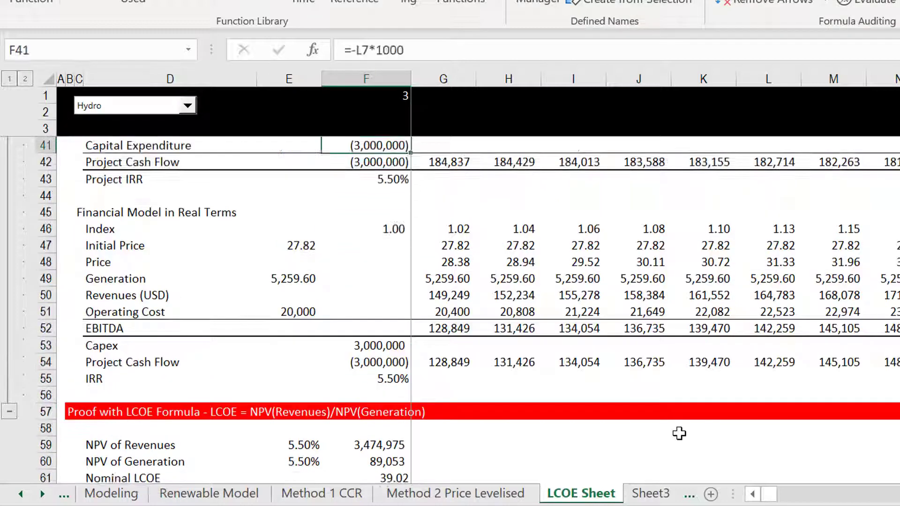
key("Up")
key("Up")
key("Up")
key("Up")
key("Up")
key("Up")
key("Up")
key("Up")
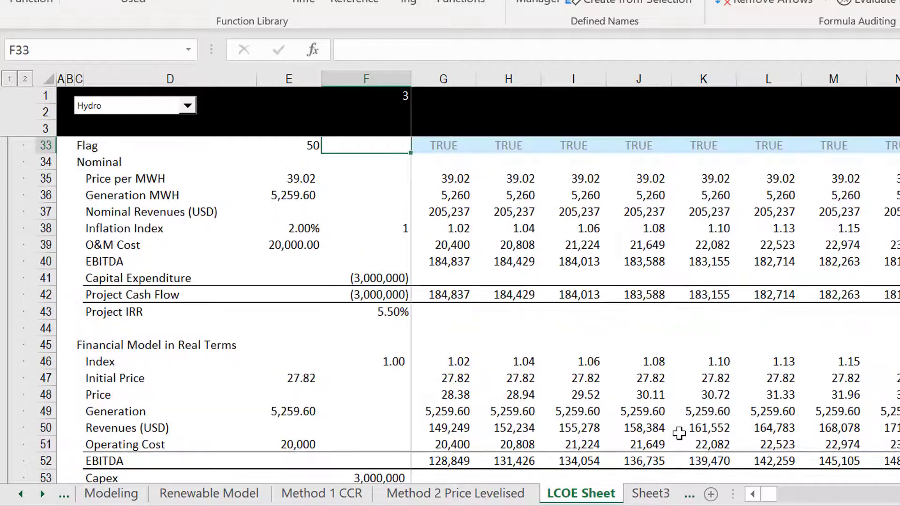
key("Down")
key("Left")
key("Down")
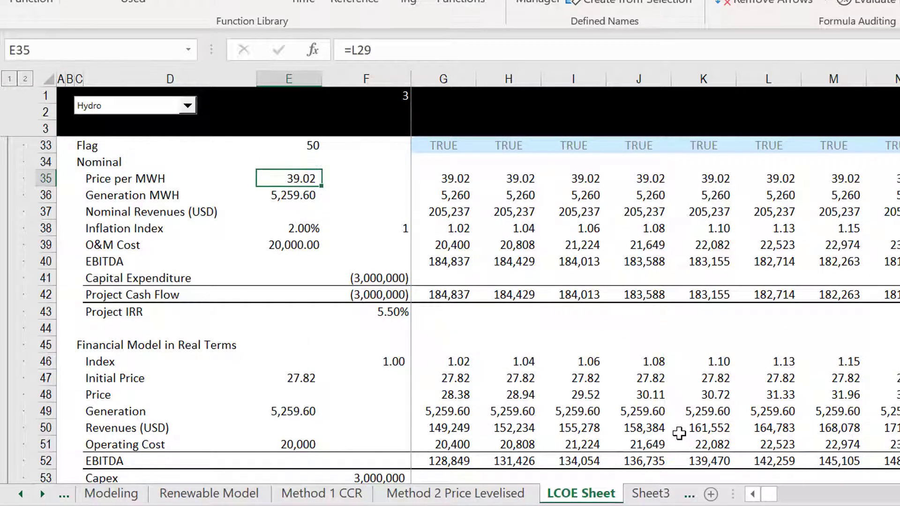
Return to the NPV(Revenues)/NPV(Generation) proof and check the NPV of Revenues discount rate in E59.
key("Down")
key("Down")
key("Down")
key("Down")
key("Down")
key("Down")
key("Down")
key("Down")
key("Down")
key("Down")
key("Down")
key("Down")
key("Down")
key("Down")
key("Down")
key("Down")
key("Down")
key("Down")
key("Down")
key("Down")
key("Up")
key("Down")
key("Down")
key("Down")
key("Down")
key("Down")
key("Down")
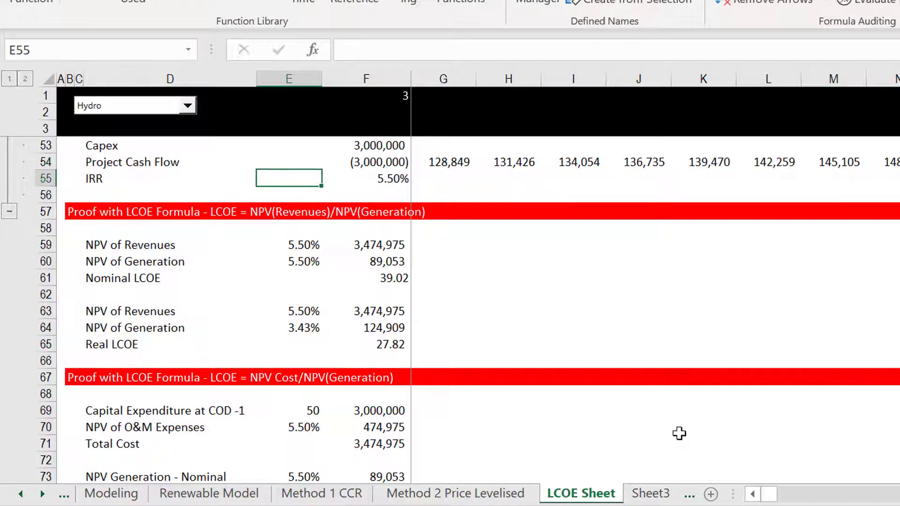
key("Up")
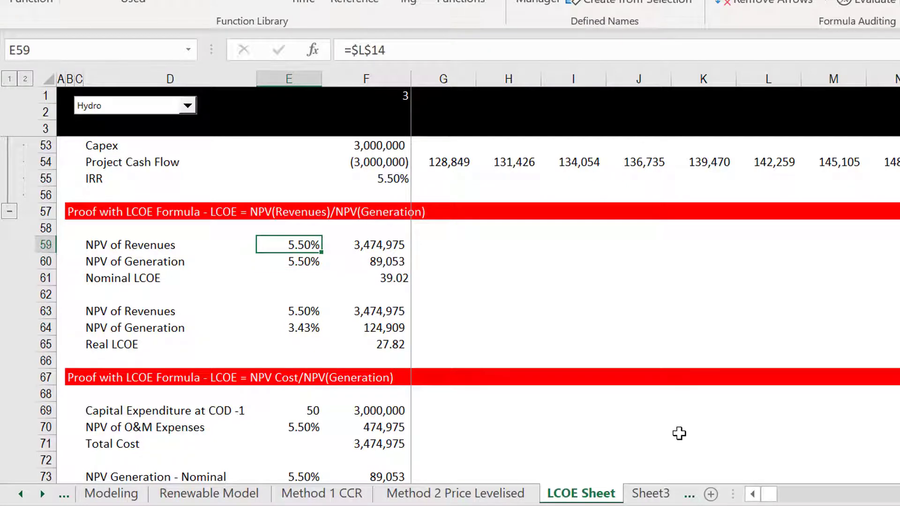
Check which rates discount the NPV of Revenues in E63 and the NPV of Generation in E64 for the Real LCOE.
key("Down")
key("Down")
key("Down")
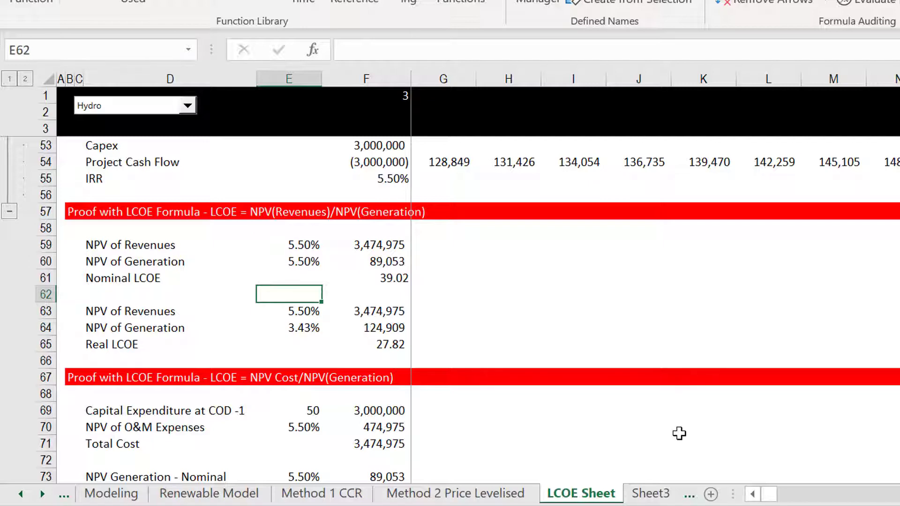
key("Down")
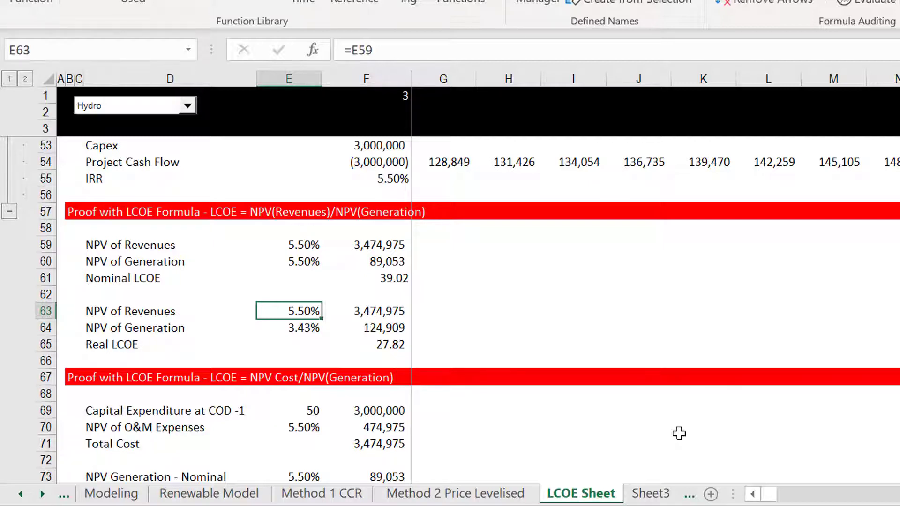
key("Right")
key("Down")
key("Left")
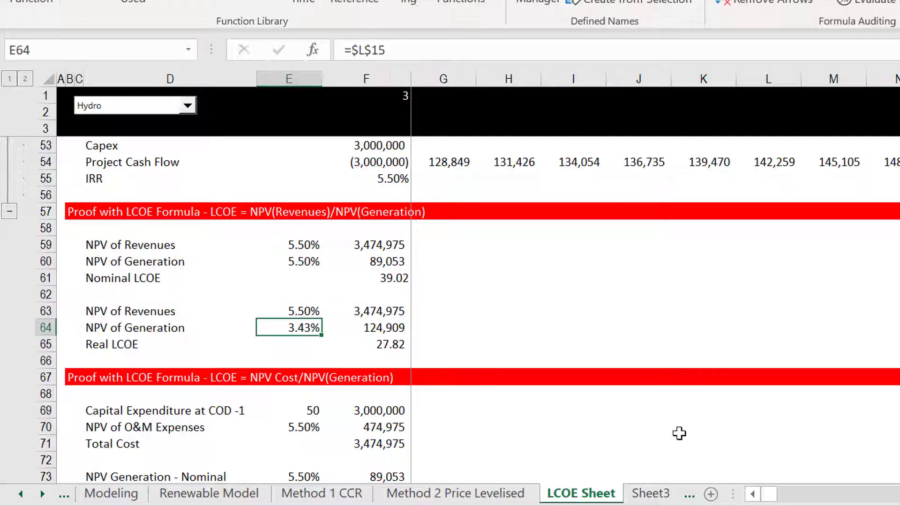
Trace the NPV of Generation discount rate in E64 back to the Required Real IRR in L15 and the rates above it.
key("Page_Up")
key("Page_Up")
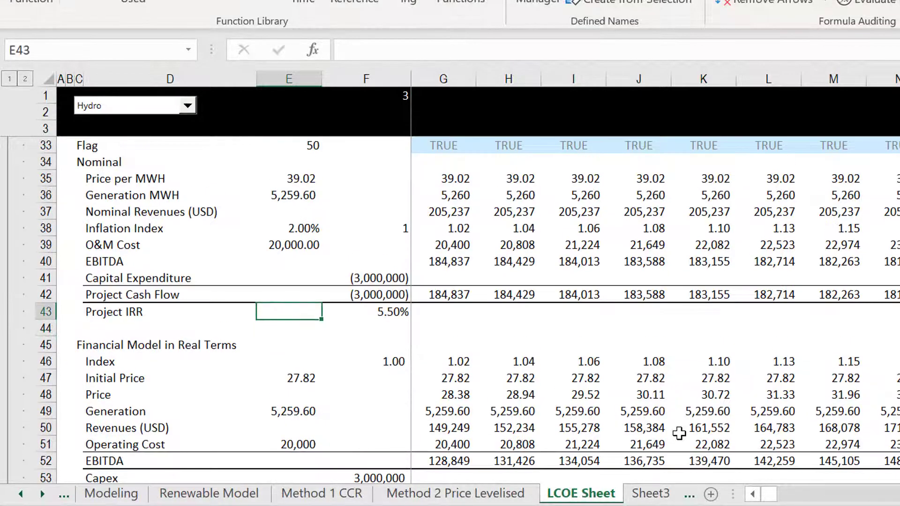
key("Up")
key("Up")
key("Up")
key("Up")
key("Up")
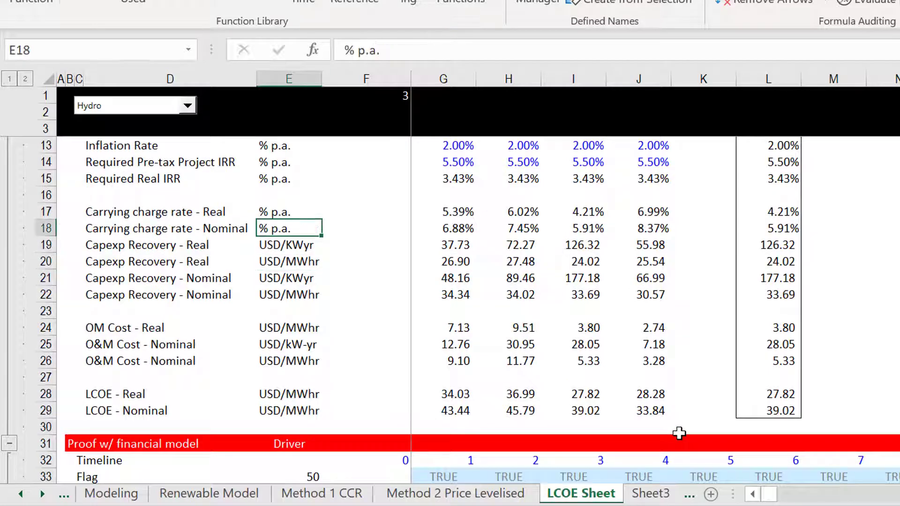
key("Right")
key("Right")
key("Right")
key("Right")
key("Right")
key("Right")
key("Right")
key("Right")
key("Up")
key("Up")
key("Up")
key("Up")
key("Up")
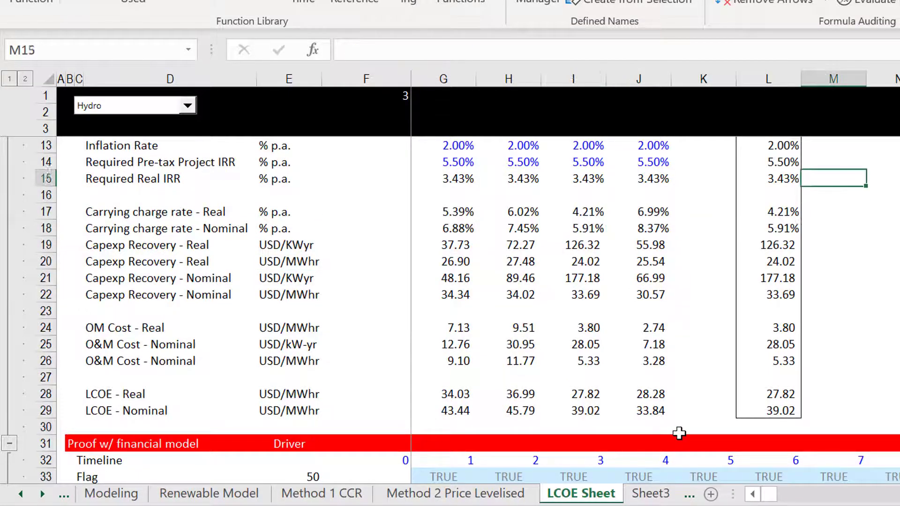
key("Up")
key("Up")
key("Down")
key("Down")
key("Left")
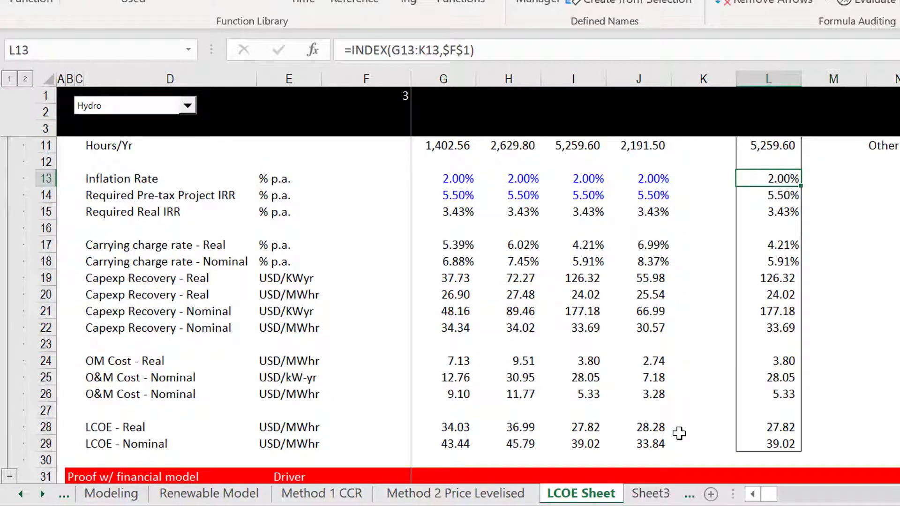
Compare the Required Pre-tax Project IRR inputs across the technologies in G14:J14.
key("Left")
key("Left")
key("Down")
key("Left")
key("Left")
key("Left")
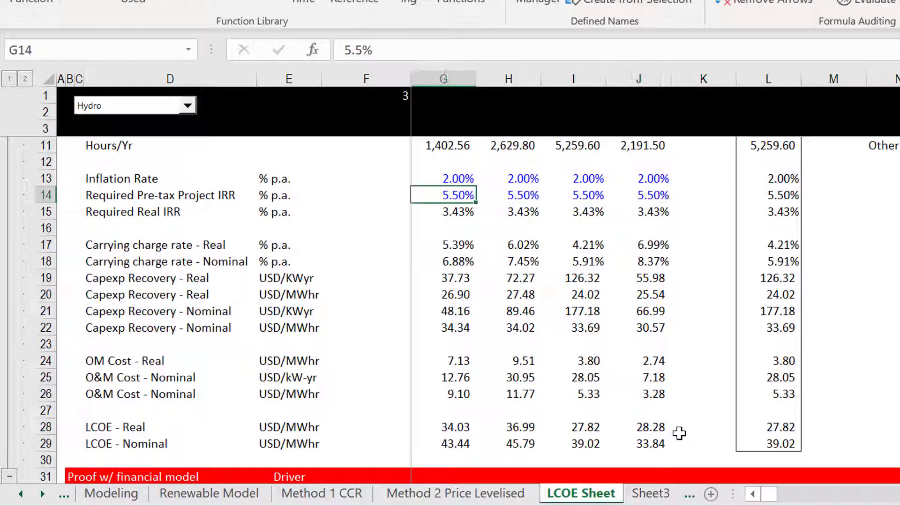
key("Right")
key("Right")
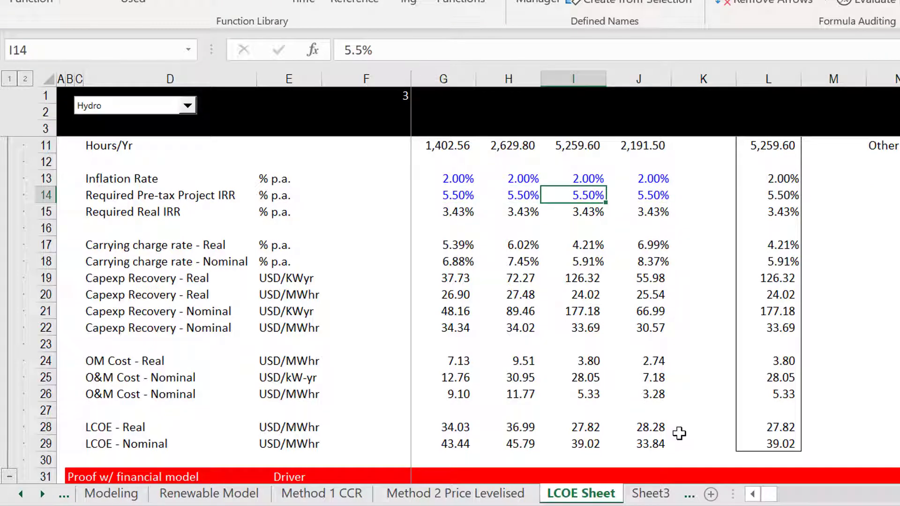
key("Right")
key("Right")
key("Left")
key("Left")
key("Left")
key("Left")
key("Left")
key("Right")
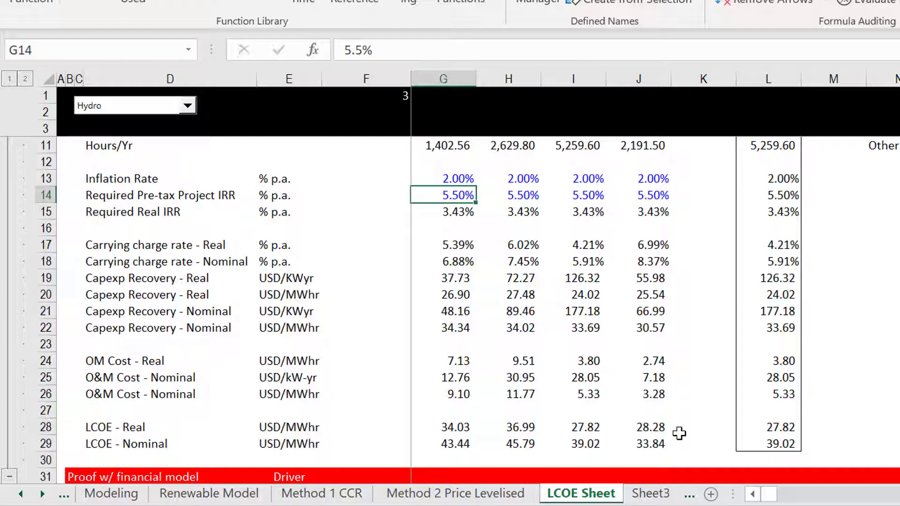
Return to the Real LCOE block of the NPV(Revenues)/NPV(Generation) proof.
key("Page_Down")
key("Down")
key("Down")
key("Down")
key("Down")
key("Down")
key("Down")
key("Down")
key("Down")
key("Down")
key("Down")
key("Down")
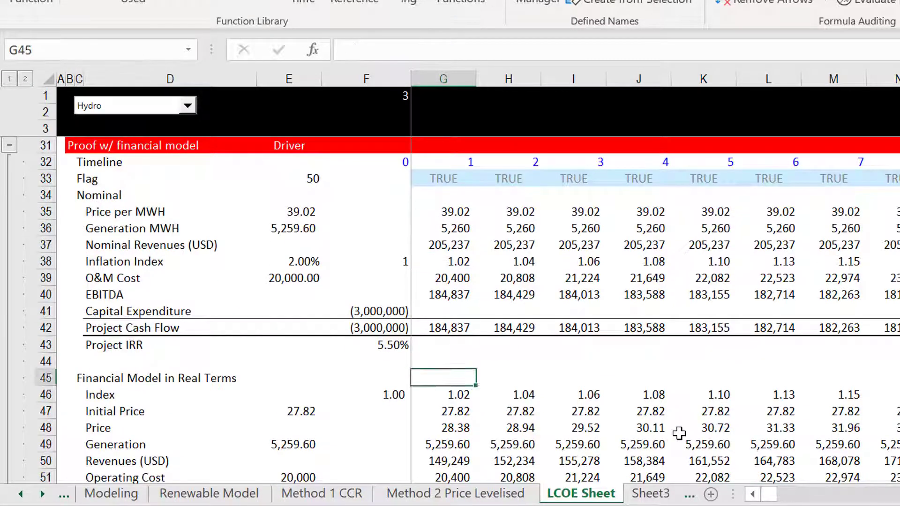
key("Down")
key("Down")
key("Down")
key("Down")
key("Page_Down")
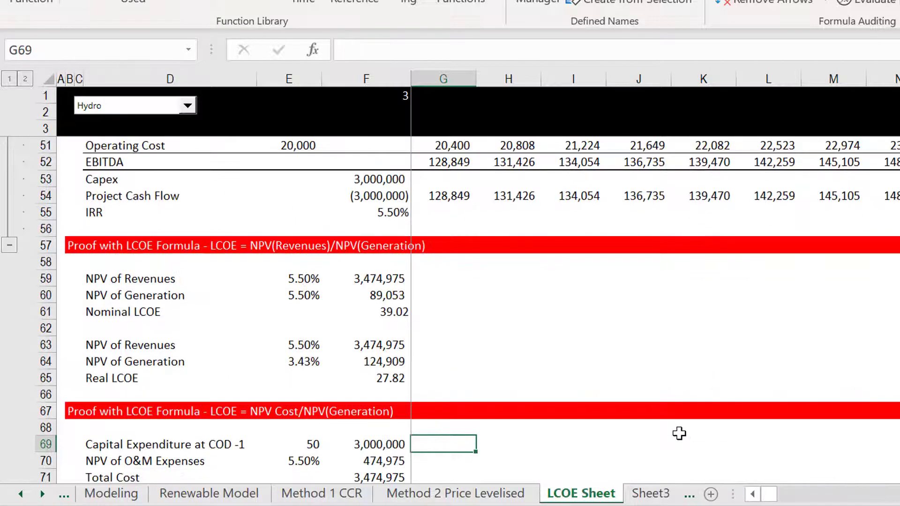
key("Up")
key("Up")
key("Up")
key("Up")
key("Up")
Examine the real NPV of Generation formula in F64 together with the discount rate it uses in E64.
key("Left")
key("Left")
key("Down")
key("Left")
key("Right")
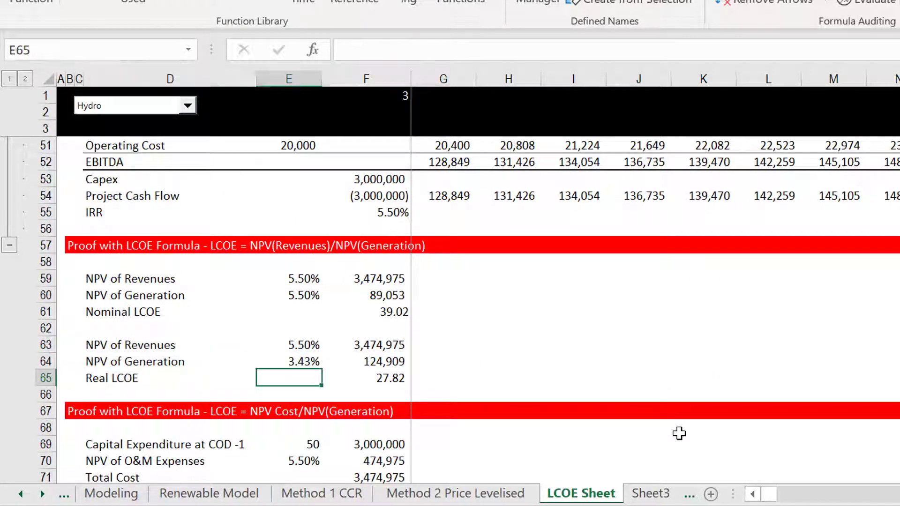
key("Right")
key("Up")
key("Left")
key("Left")
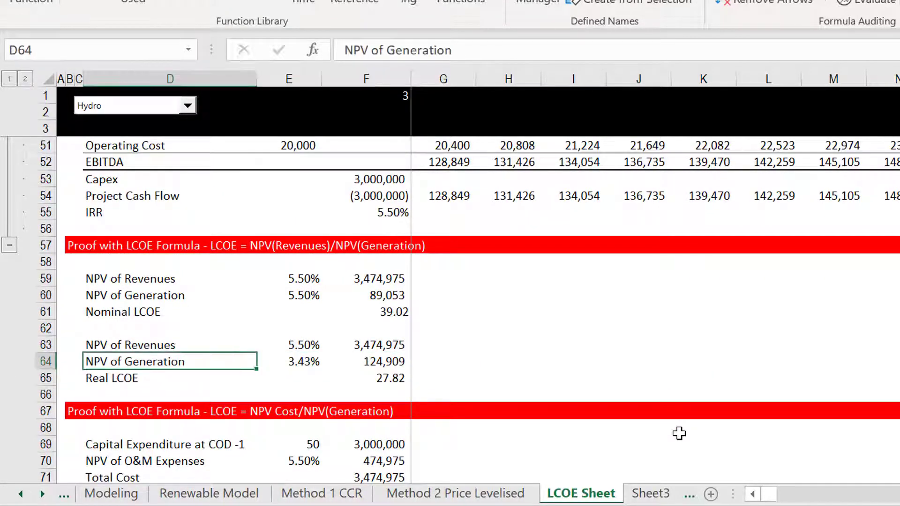
key("Right")
key("Right")
key("Right")
key("Left")
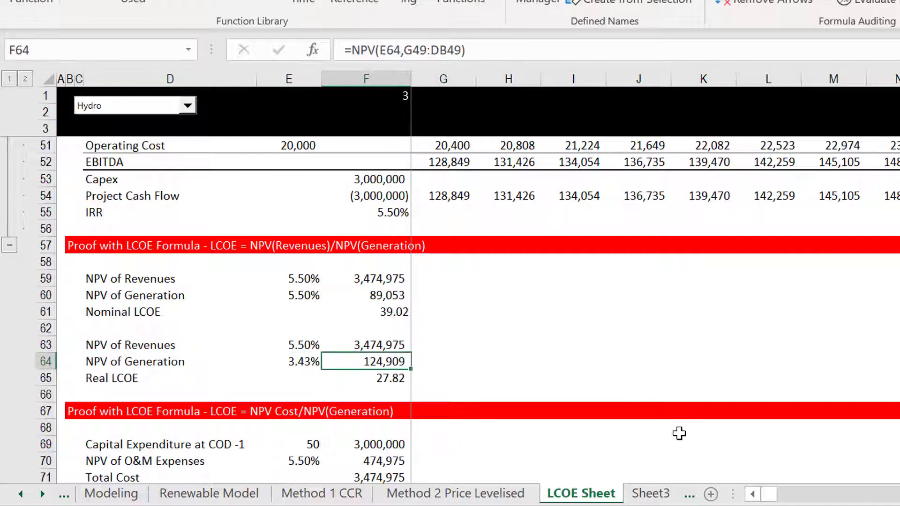
key("Left")
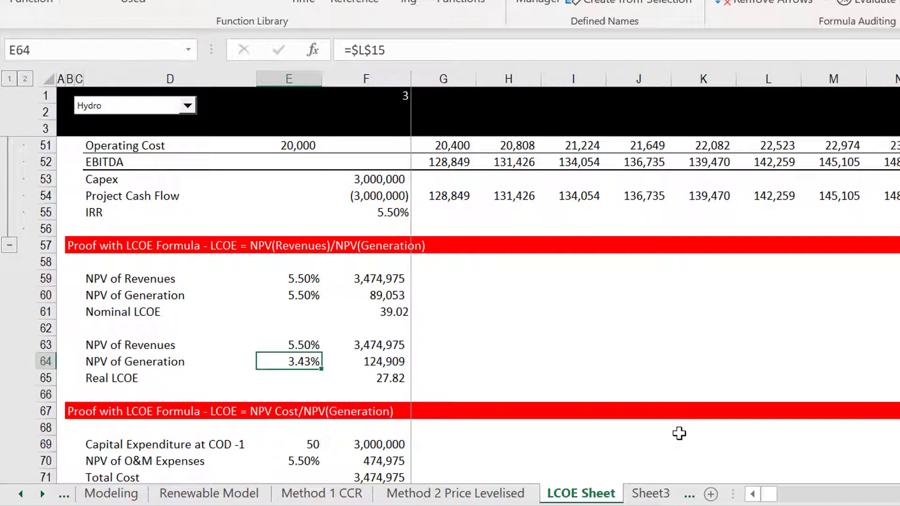
key("Right")
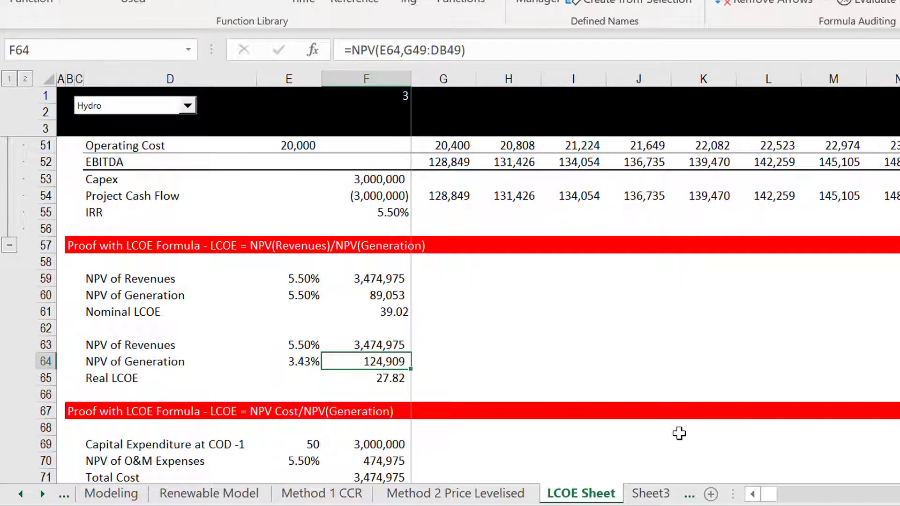
Compare the Real LCOE formula in F65 with the Nominal LCOE formula in F61.
key("Up")
key("Down")
key("Down")
key("Up")
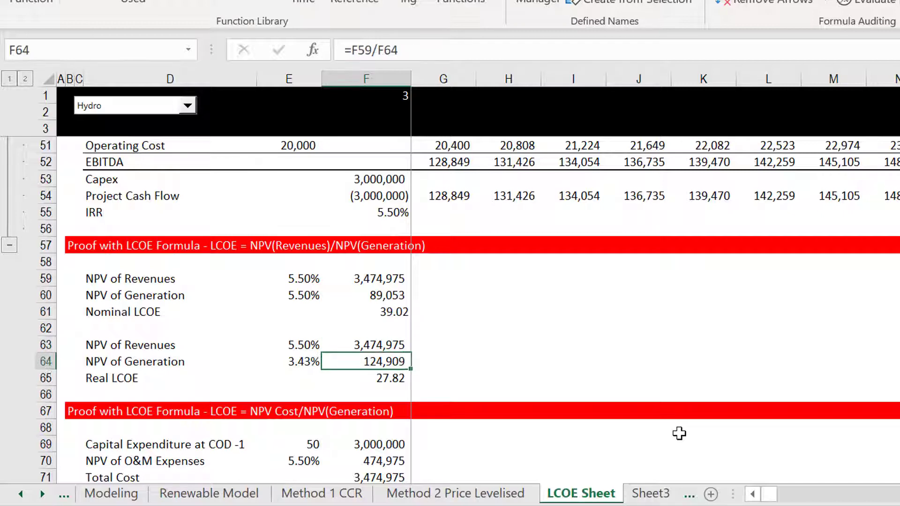
key("Up")
key("Up")
key("Up")
key("Up")
key("Up")
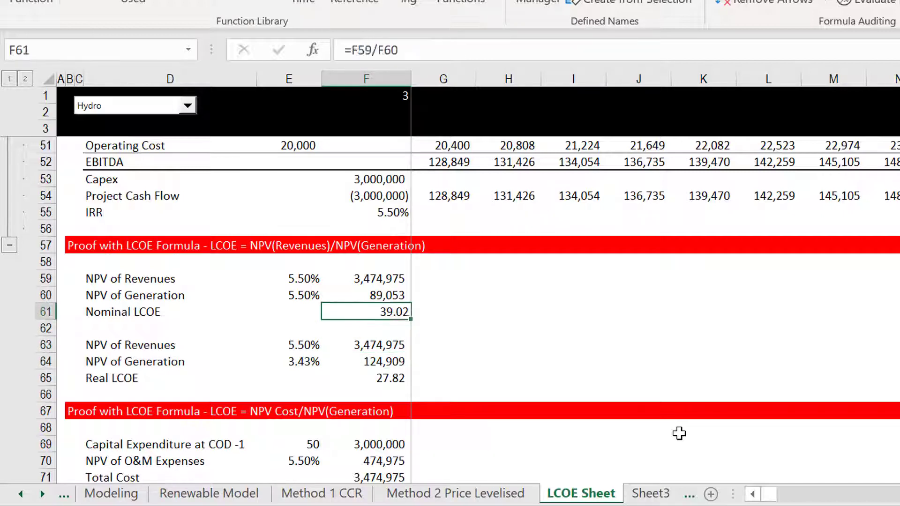
key("Down")
key("Down")
key("Down")
key("Down")
key("Down")
key("Down")
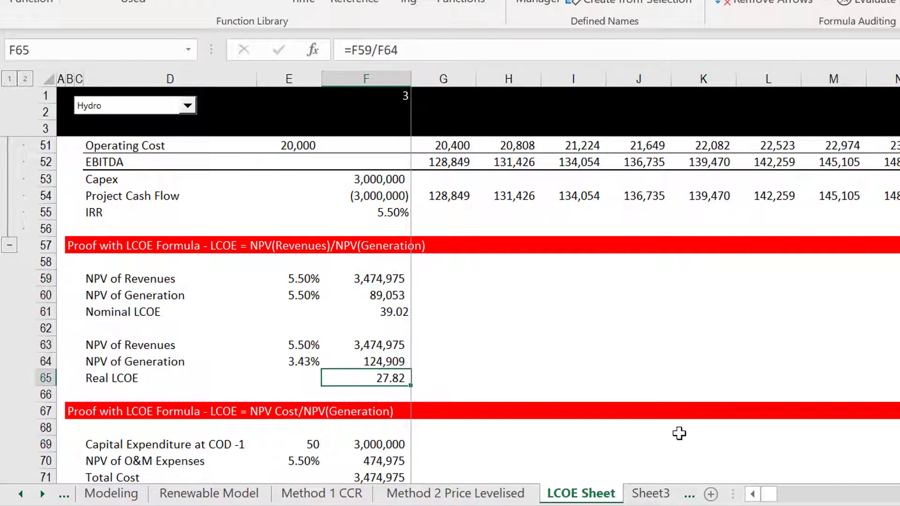
Compare the Real LCOE with the Initial Price in E47 of the real-terms financial model.
key("Up")
key("Up")
key("Up")
key("Up")
key("Up")
key("Up")
key("Up")
key("Up")
key("Up")
key("Up")
key("Up")
key("Up")
key("Up")
key("Up")
key("Up")
key("Up")
key("Up")
key("Up")
key("Up")
key("Up")
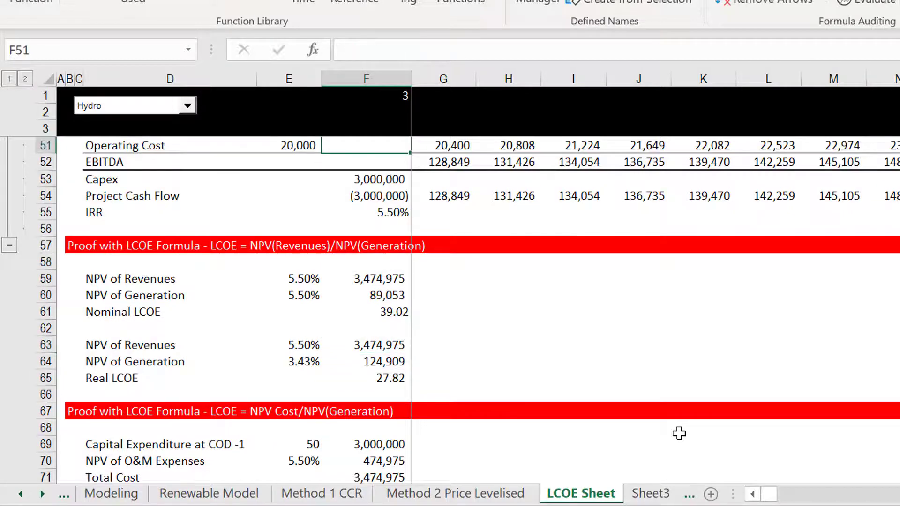
key("Up")
key("Up")
scroll(678, 433, "up", 1)
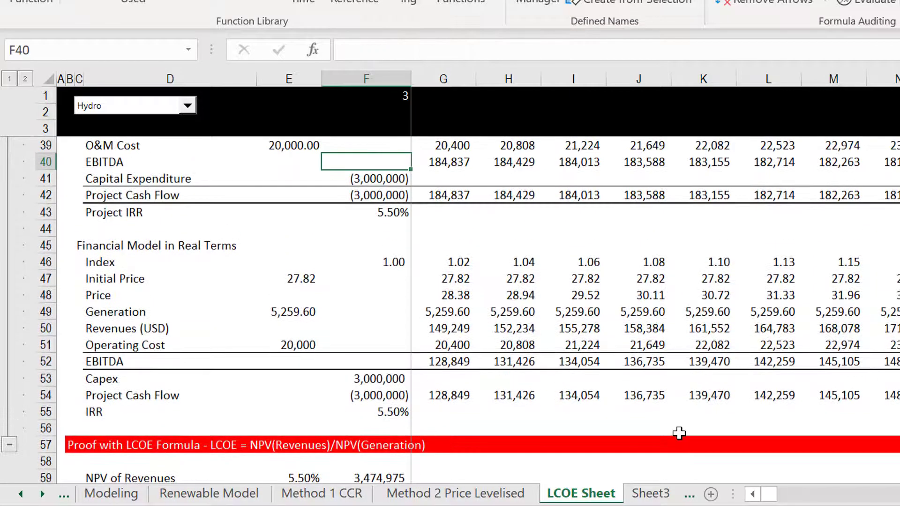
key("Down")
key("Down")
key("Down")
key("Down")
key("Down")
key("Down")
key("Down")
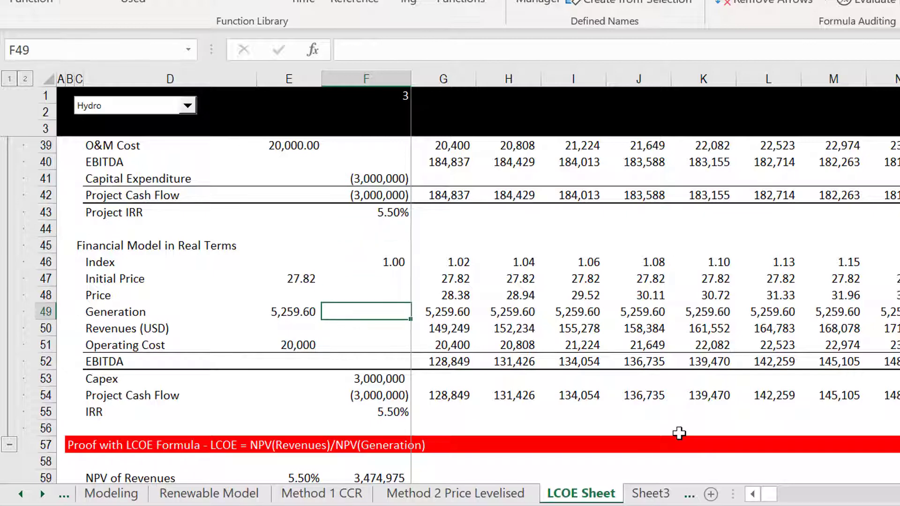
key("Up")
key("Up")
key("Left")
Go from the real-terms financial model to the LCOE = NPV Cost/NPV(Generation) proof.
key("Down")
key("Down")
key("Down")
key("Down")
key("Down")
key("Down")
key("Down")
key("Down")
key("Down")
key("Down")
key("Down")
key("Down")
key("Down")
key("Down")
key("Down")
key("Down")
key("Down")
key("Down")
key("Down")
key("Down")
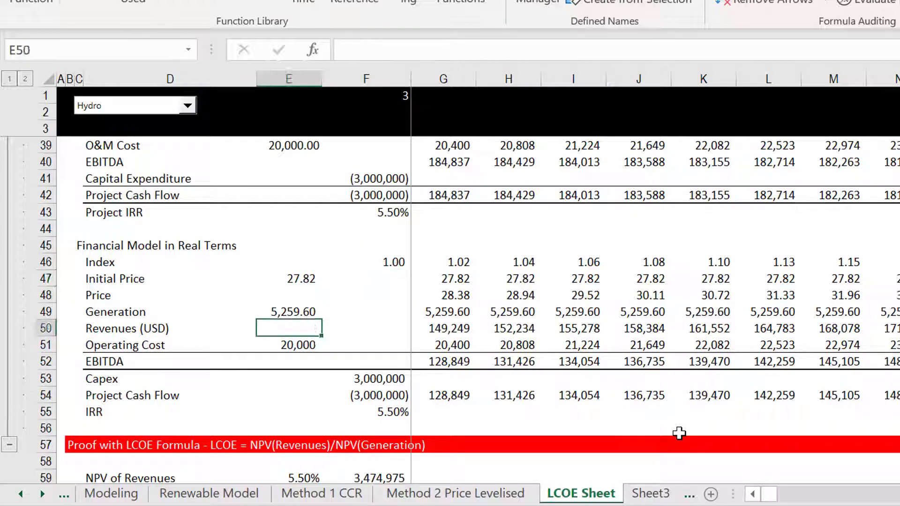
key("Down")
key("Down")
key("Down")
key("Down")
key("Down")
key("Down")
key("Down")
key("Down")
key("Down")
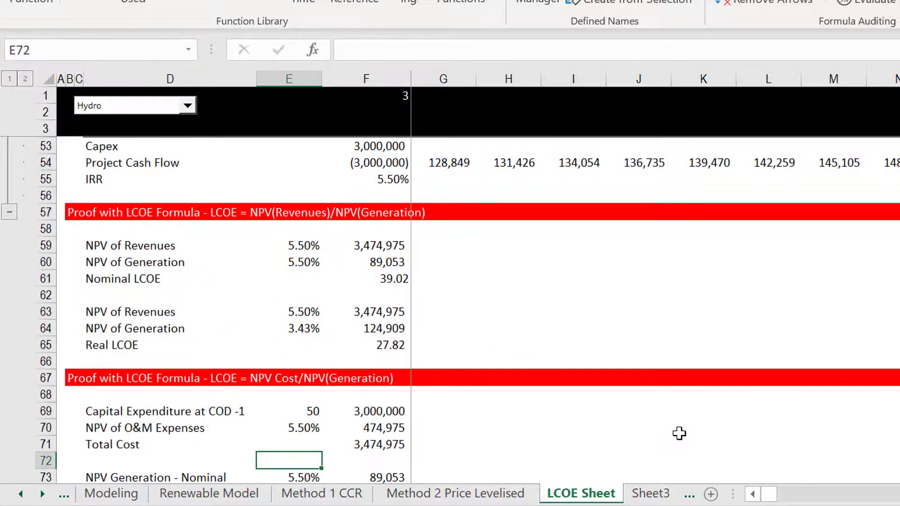
key("Down")
key("Up")
key("Up")
key("Up")
key("Up")
key("Up")
key("Up")
key("Up")
key("Up")
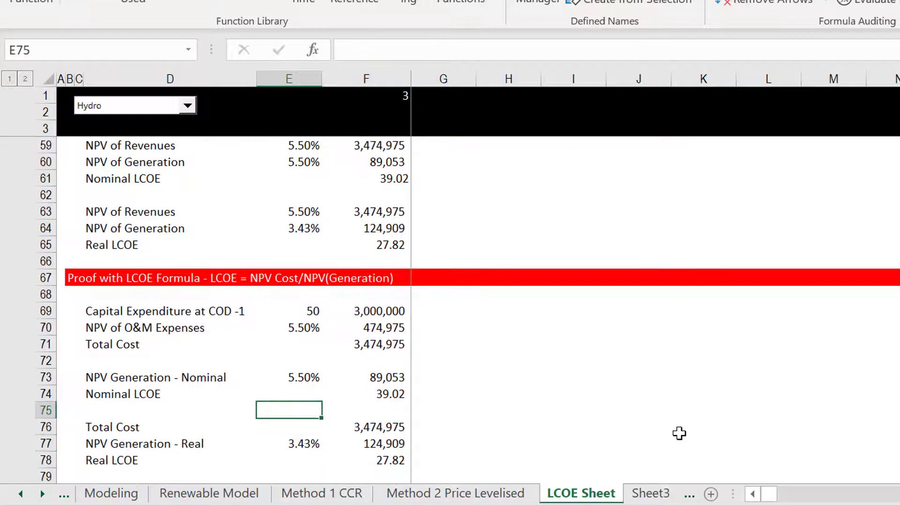
Compare the Capital Expenditure at COD -1 formula in F69 with the NPV of O&M Expenses formula in F70.
key("Left")
key("Up")
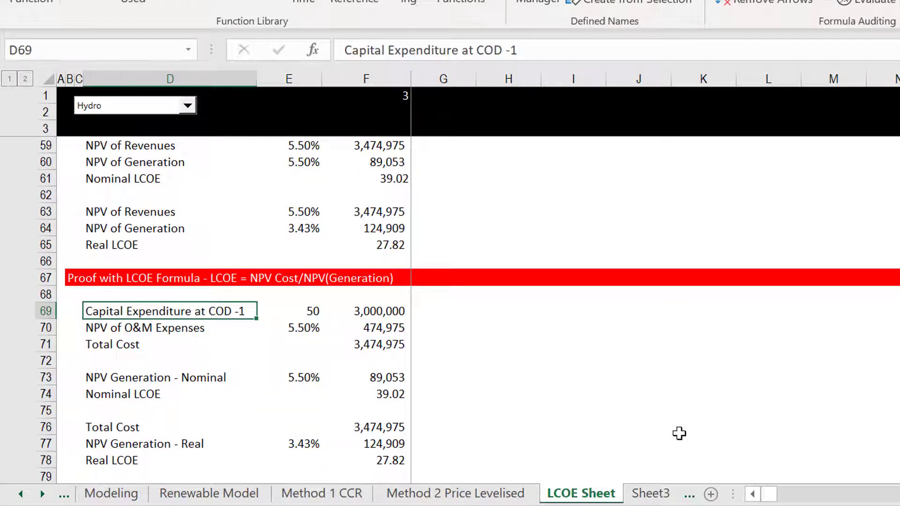
key("Right")
key("Right")
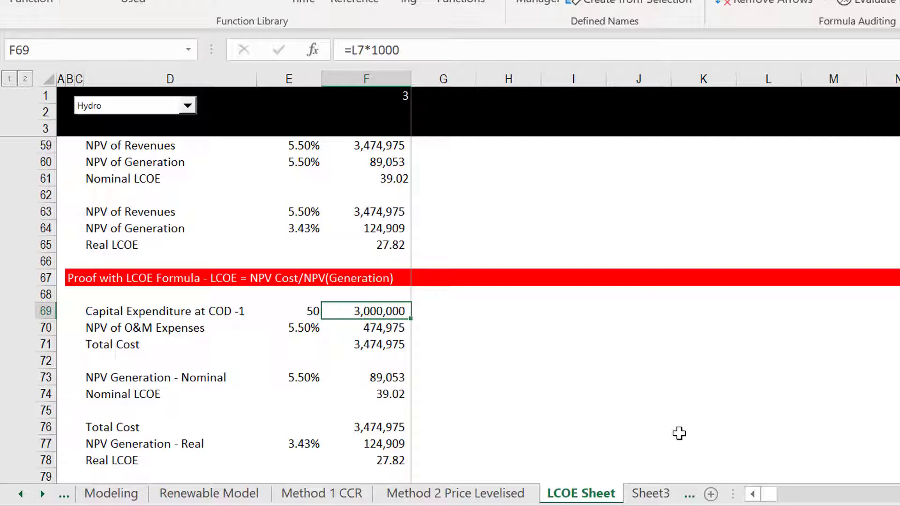
key("Down")
key("Up")
key("Down")
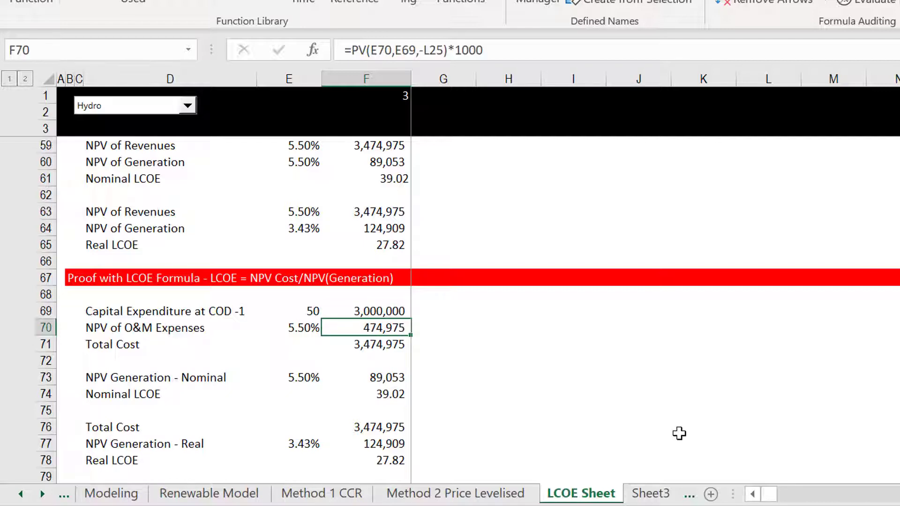
key("Up")
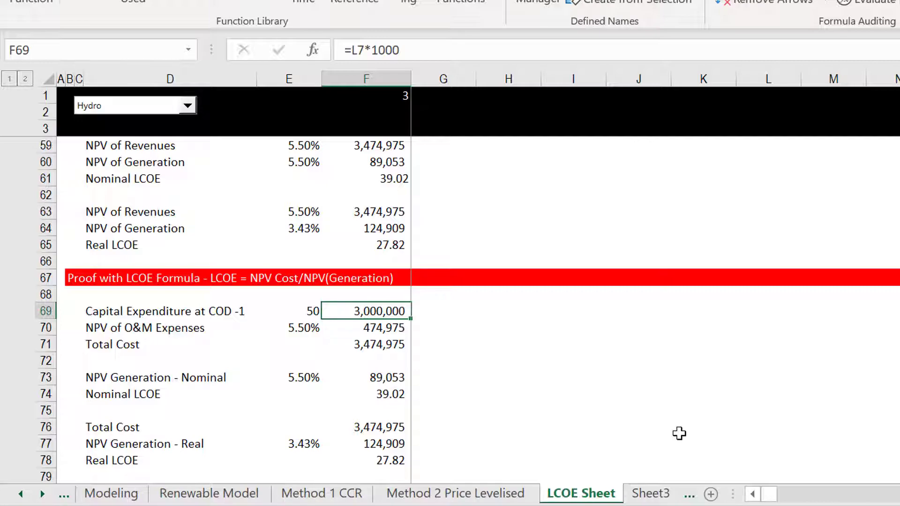
Check the hydro Capex/KW driver in L7 that the capital expenditure formula refers to.
key("Page_Up")
key("Page_Up")
key("Page_Up")
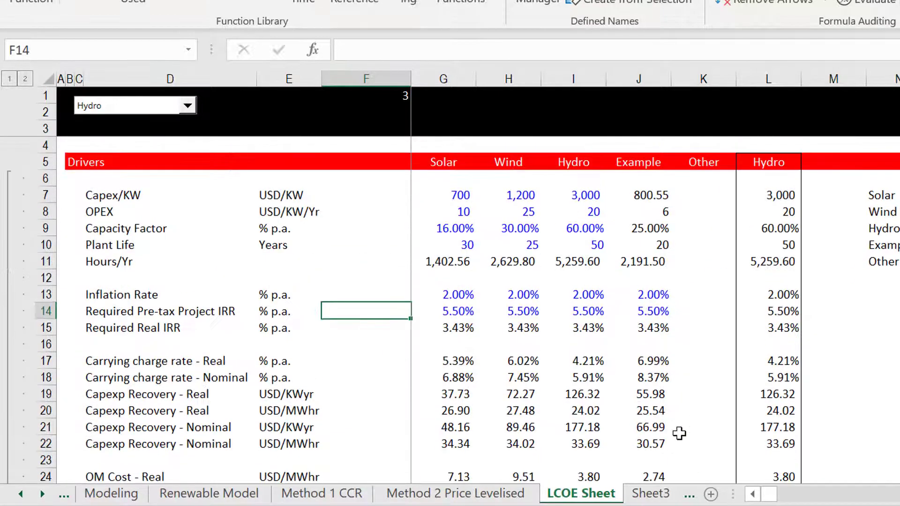
Return to the Capital Expenditure at COD -1 amount in F69 of the NPV Cost proof.
key("Page_Down")
key("Page_Down")
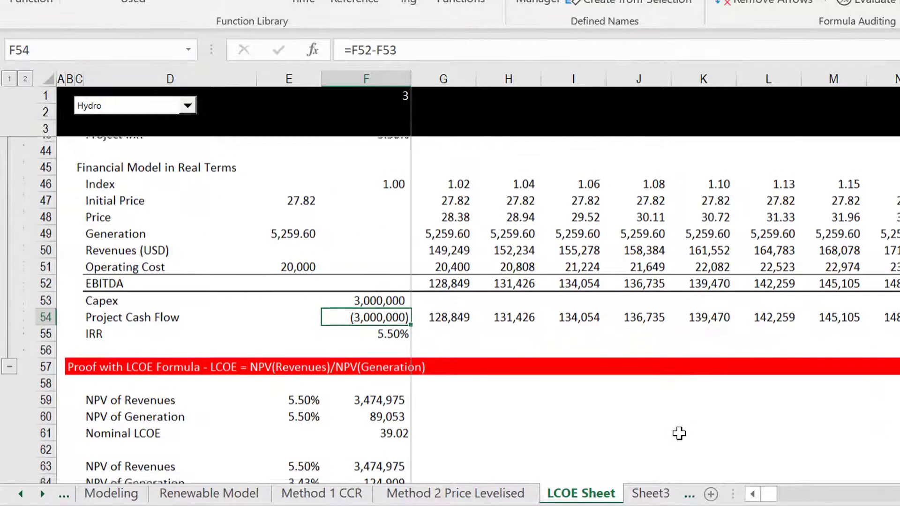
key("Page_Down")
key("Page_Up")
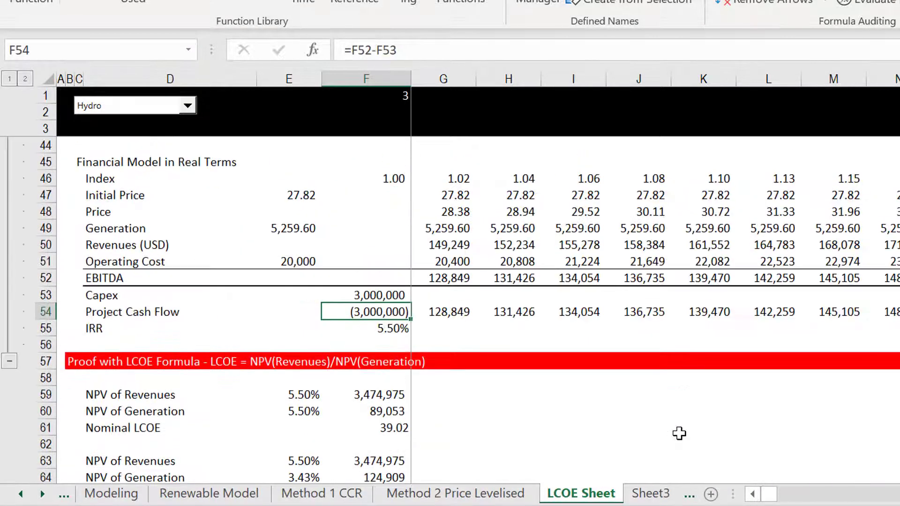
key("Down")
key("Down")
key("Down")
key("Down")
key("Down")
key("Down")
key("Down")
key("Down")
key("Down")
key("Down")
key("Down")
key("Down")
key("Down")
key("Down")
key("Down")
key("Down")
key("Down")
key("Down")
key("Down")
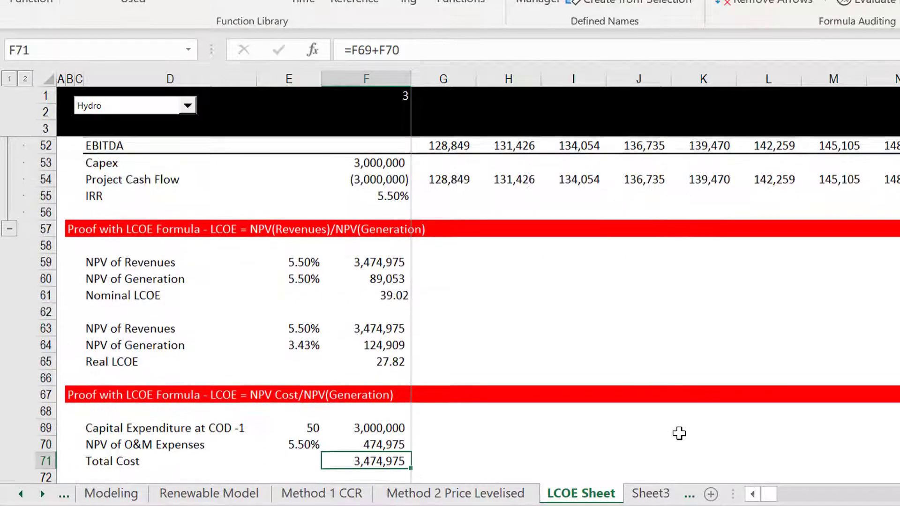
key("Up")
key("Up")
key("Up")
key("Up")
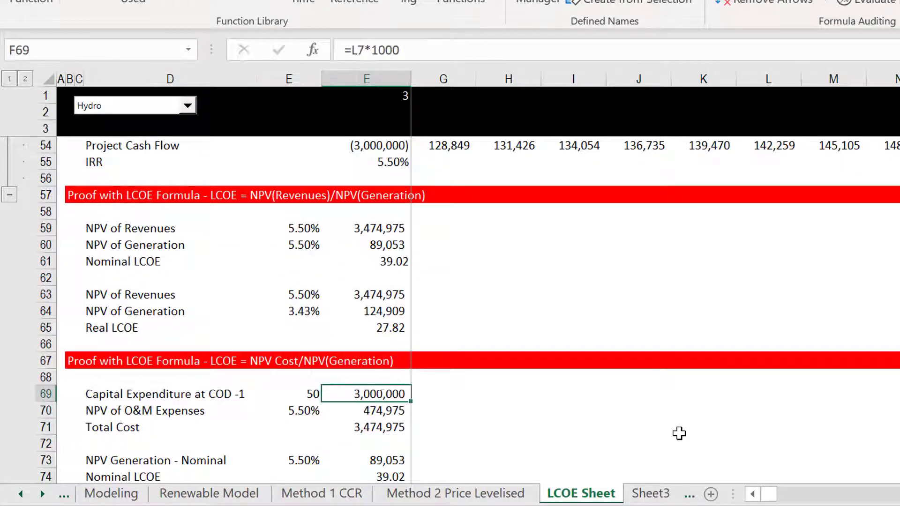
Examine the NPV of O&M Expenses formula in F70 and its references to the discount rate in E70 and plant life in E69.
key("Left")
key("Left")
key("Right")
key("Right")
key("Down")
key("Left")
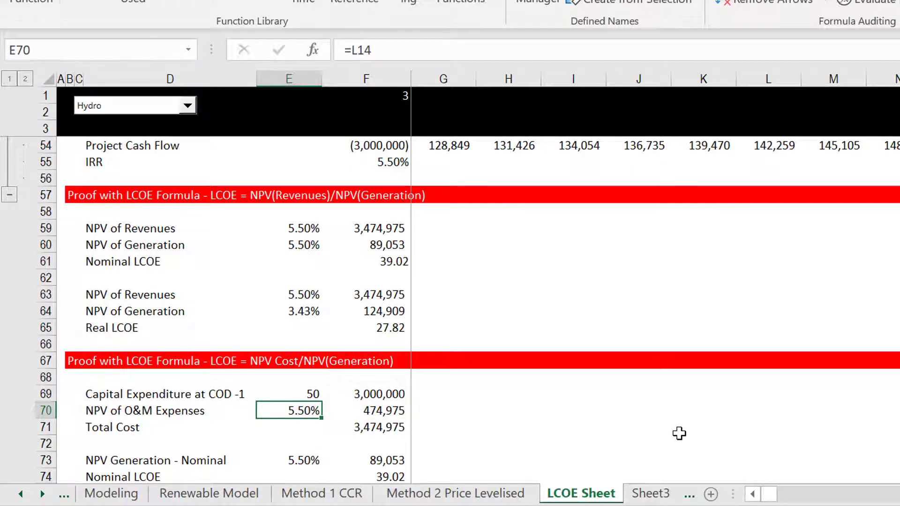
key("Right")
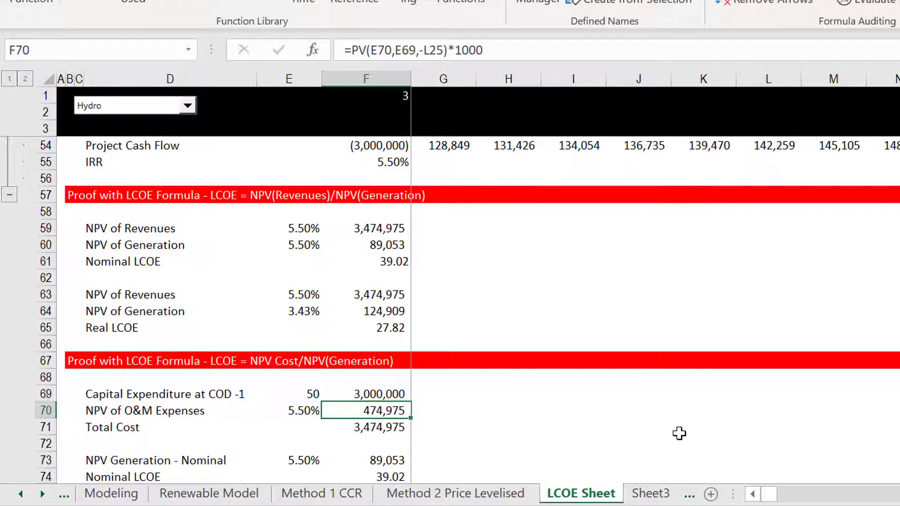
key("F2")
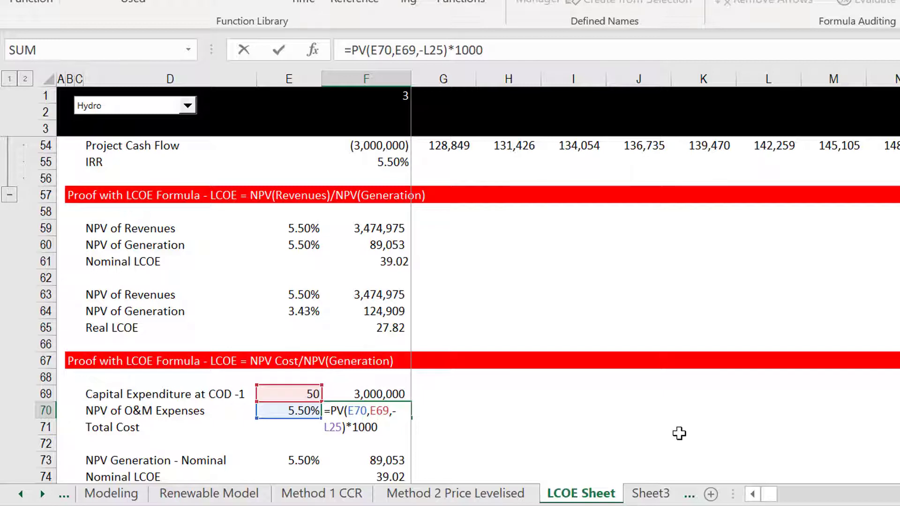
key("Return")
key("Return")
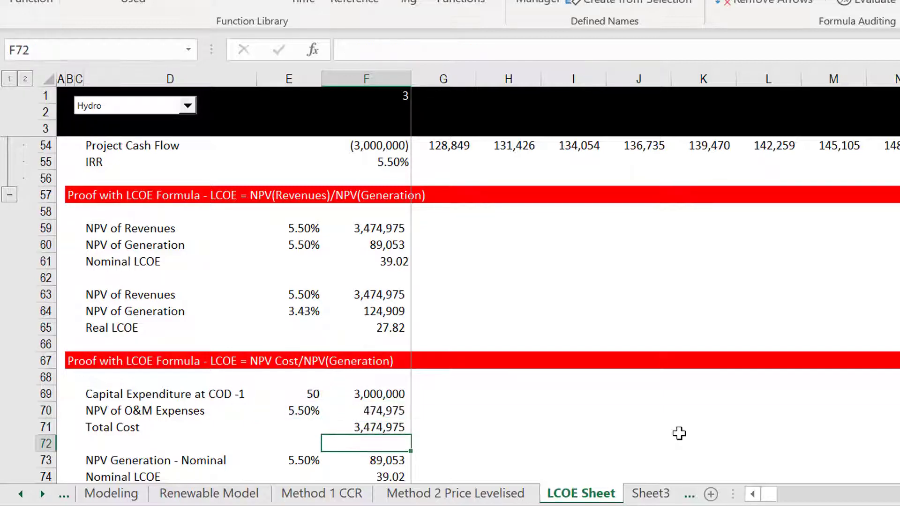
Examine the Total Cost formula in F71 and the nominal generation and Nominal LCOE rows beneath it.
key("Up")
key("Up")
key("Up")
key("Down")
key("Down")
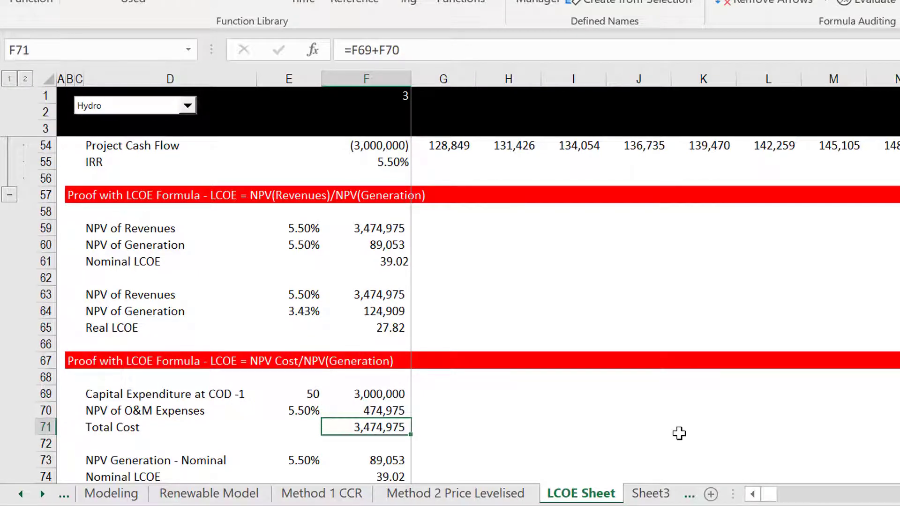
key("Down")
key("Down")
key("Down")
key("Down")
key("Up")
key("Up")
key("Up")
key("Up")
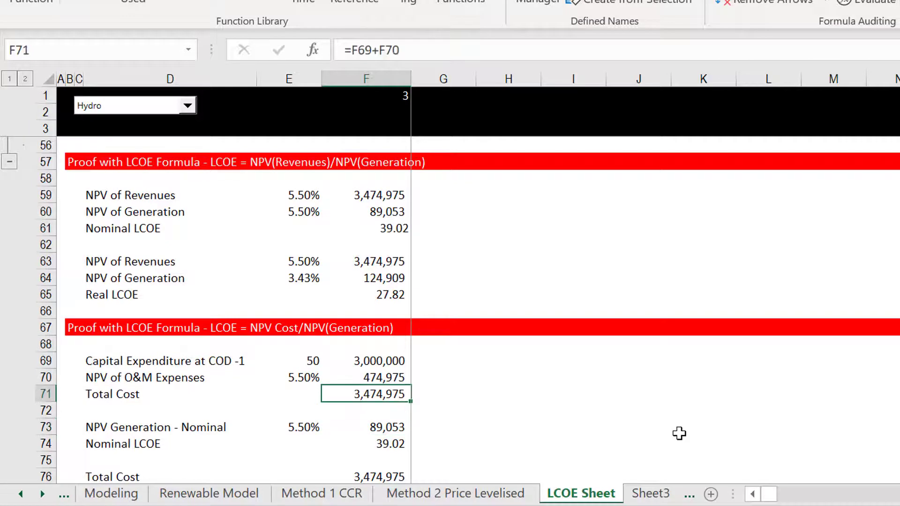
Examine the NPV of O&M Expenses formula in F70 and the hydro nominal O&M cost in USD/kW-yr in L25 that it references.
key("Up")
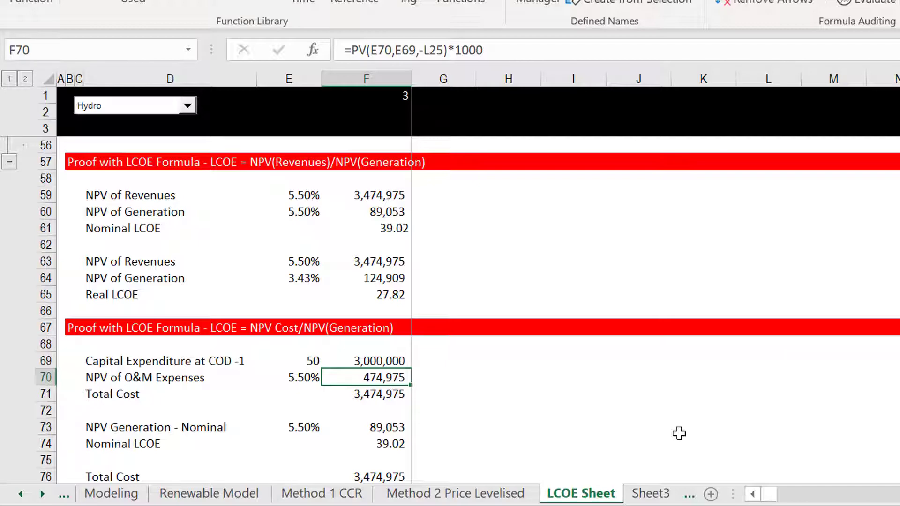
key("Up")
key("Up")
key("Up")
key("Up")
key("Up")
key("Up")
key("Up")
key("Up")
key("Up")
key("Up")
key("Up")
key("Up")
key("Up")
key("Up")
key("Up")
key("Up")
key("Up")
key("Up")
key("Up")
key("Up")
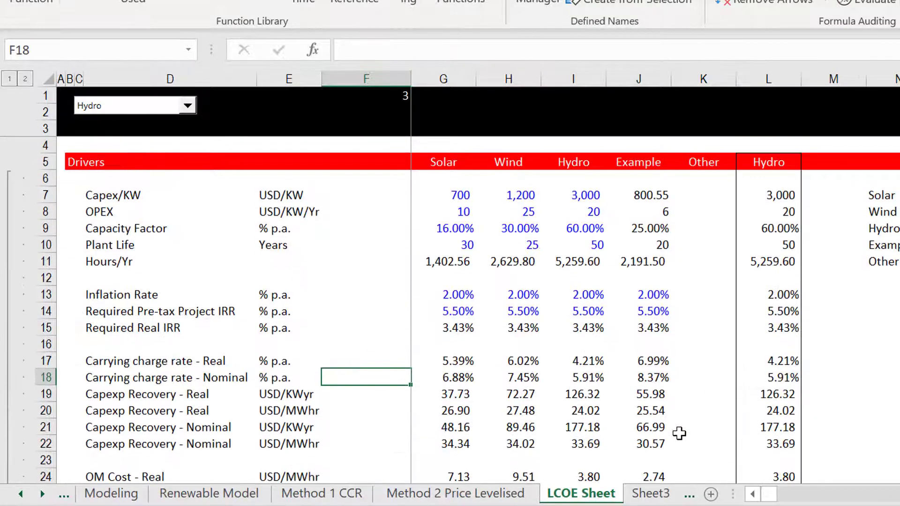
key("Down")
key("Down")
key("Down")
key("Down")
key("Down")
key("Down")
key("Down")
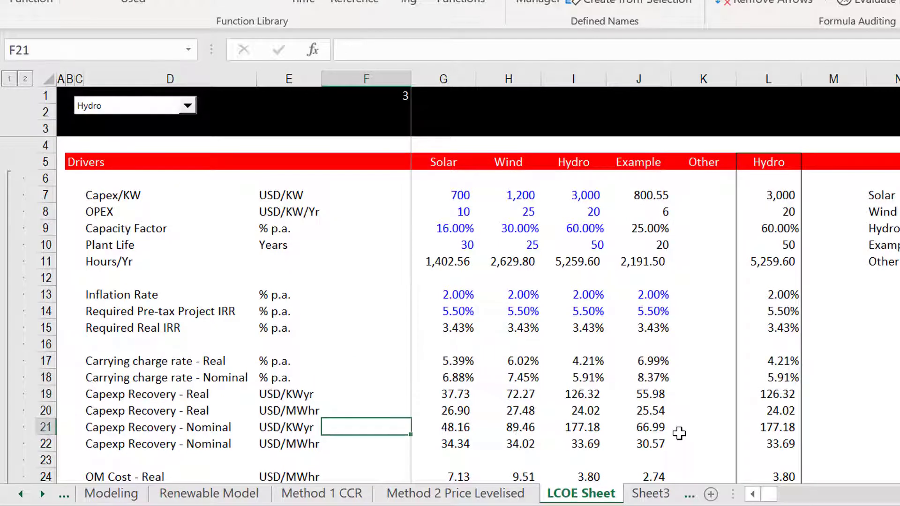
key("Up")
key("Right")
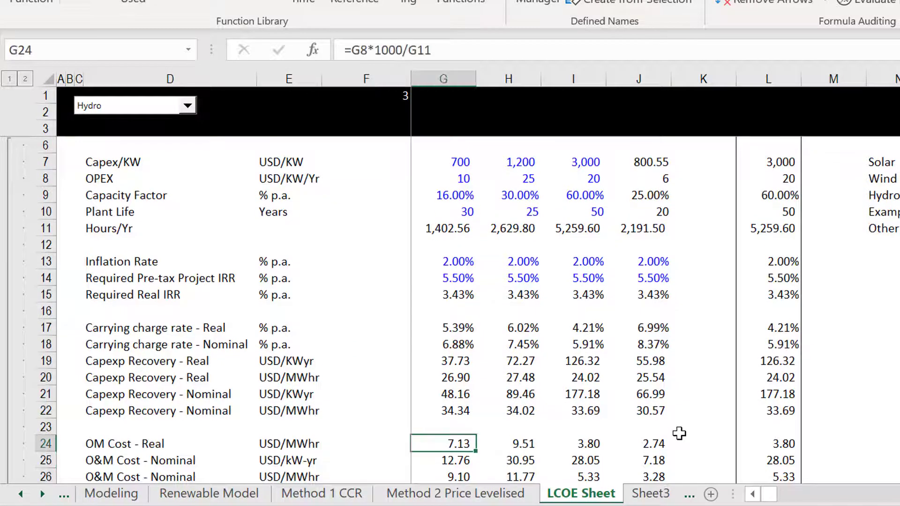
key("Right")
key("Down")
key("Down")
key("Up")
key("Right")
key("Right")
key("Right")
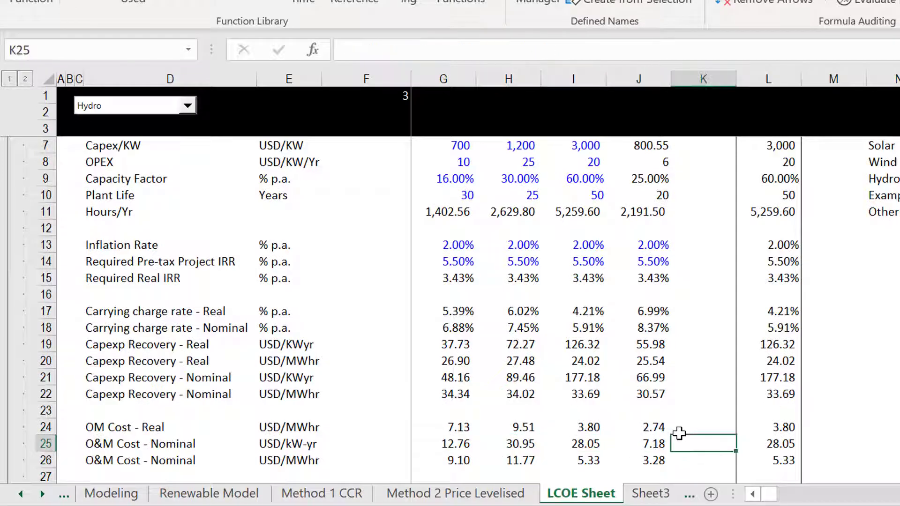
key("Right")
Return to the NPV Cost proof and check the plant life reference in E69 and the discount rate reference in E70.
key("Left")
key("Down")
key("Down")
key("Down")
key("Down")
key("Down")
key("Down")
key("Down")
key("Down")
key("Down")
key("Down")
key("Down")
key("Down")
key("Down")
key("Down")
key("Down")
key("Down")
key("Down")
key("Down")
key("Down")
key("Down")
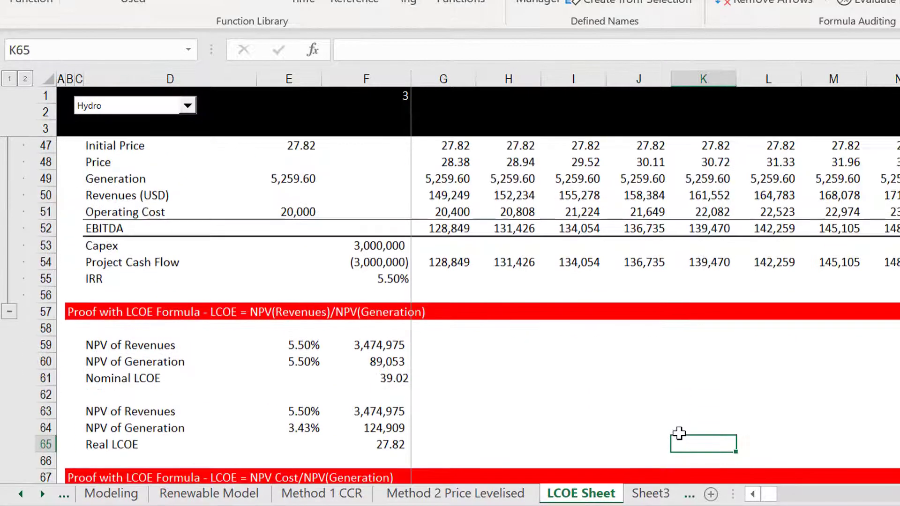
key("Up")
key("Up")
key("Left")
key("Left")
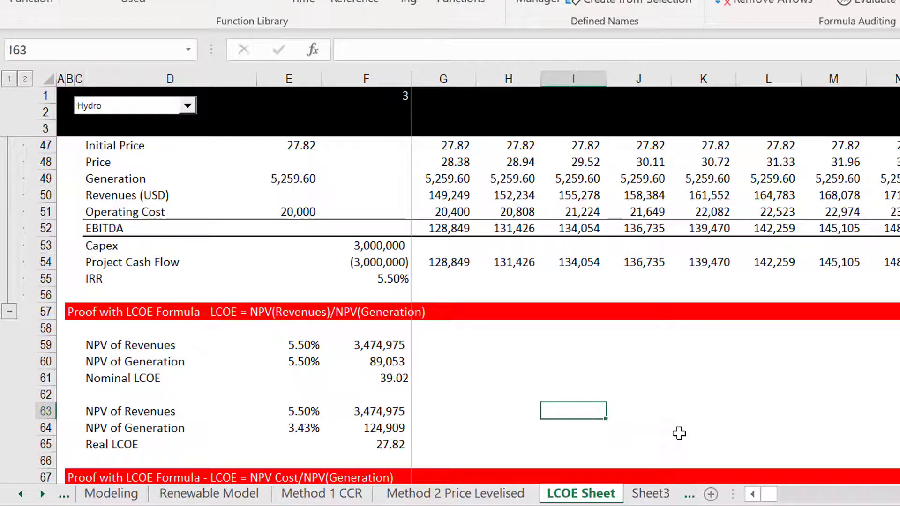
key("Left")
key("Left")
key("Left")
key("Left")
key("Left")
key("Left")
key("Left")
key("Down")
key("Down")
key("Down")
key("Down")
key("Down")
key("Down")
key("Down")
key("Down")
key("Down")
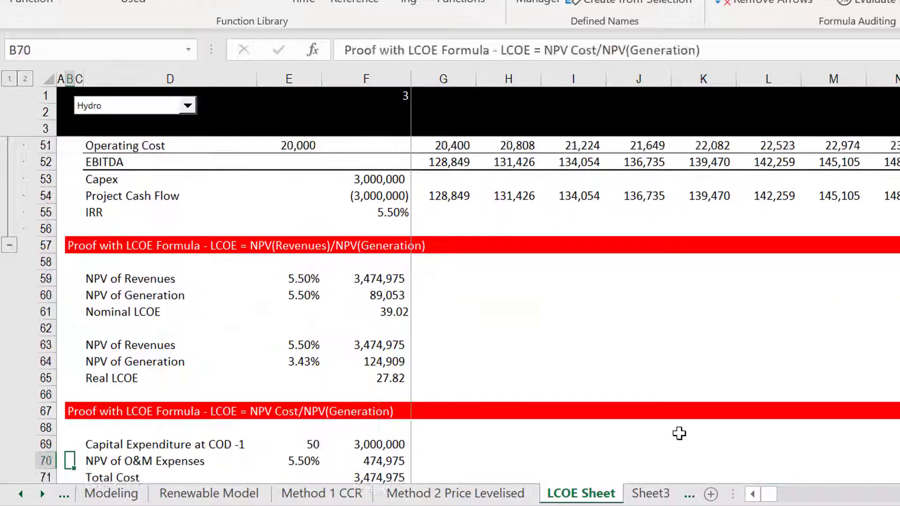
key("Up")
key("Up")
key("Up")
key("Right")
key("Right")
key("Right")
key("Right")
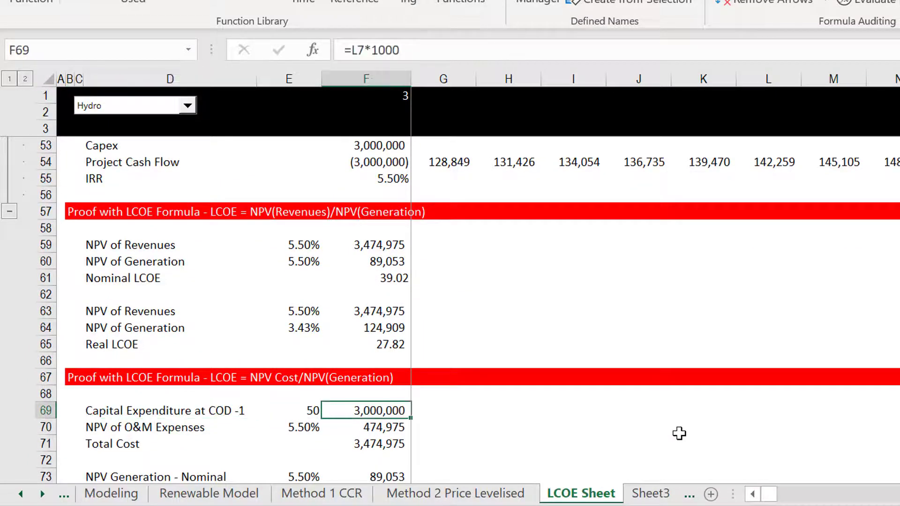
key("Left")
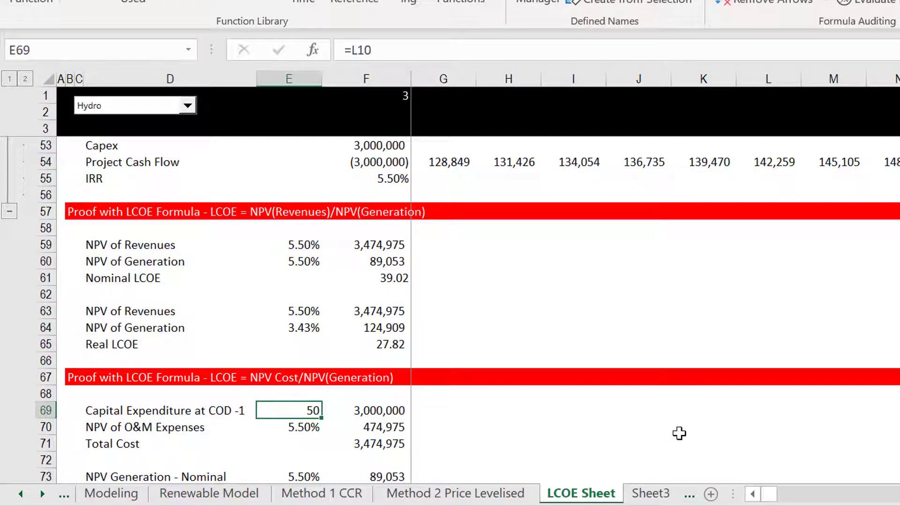
key("Down")
key("Right")
key("Left")
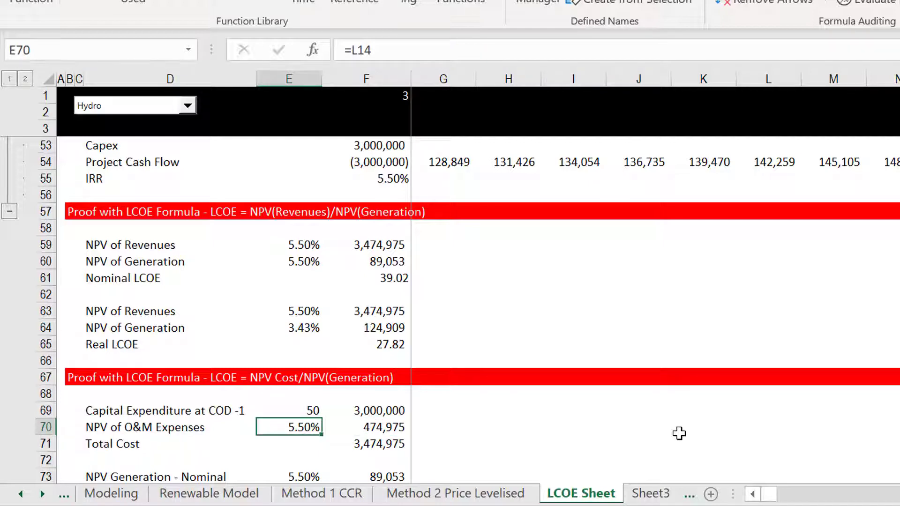
Insert a row above NPV of O&M Expenses and label it "O&M Factors" in D70.
key("shift+space")
key("ctrl+shift+plus")
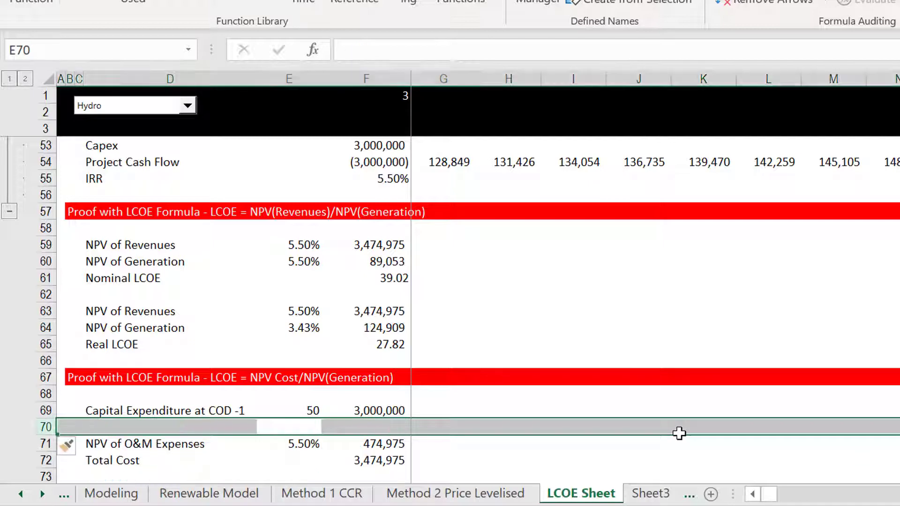
key("Left")
type("O")
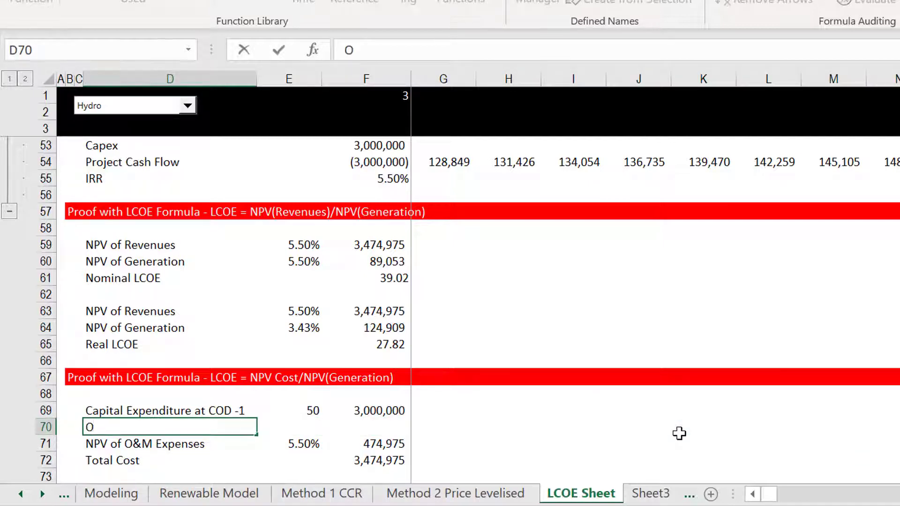
type("&M Factores")
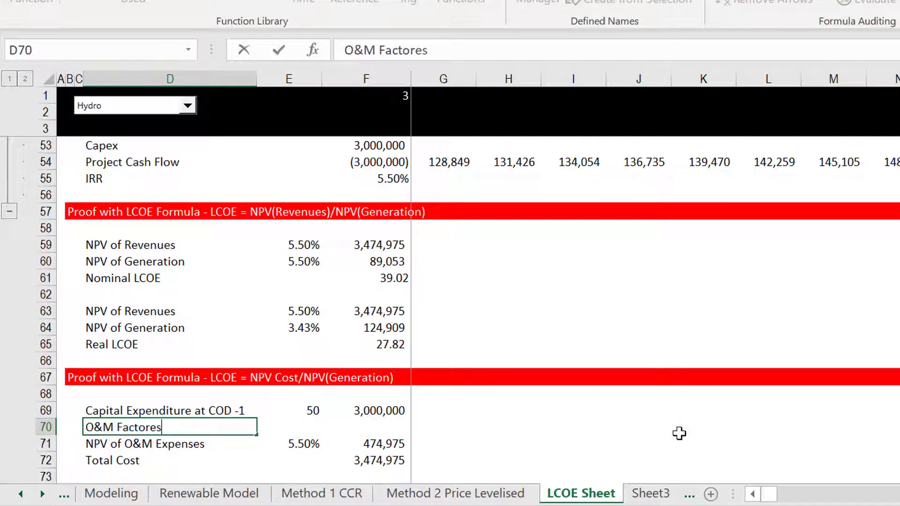
key("Return")
key("Up")
key("F2")
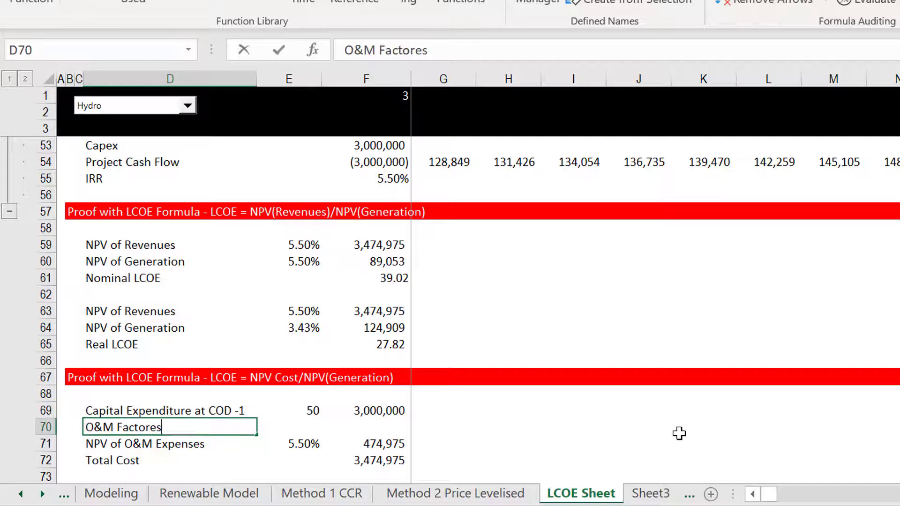
key("BackSpace")
type("s")
key("BackSpace")
key("BackSpace")
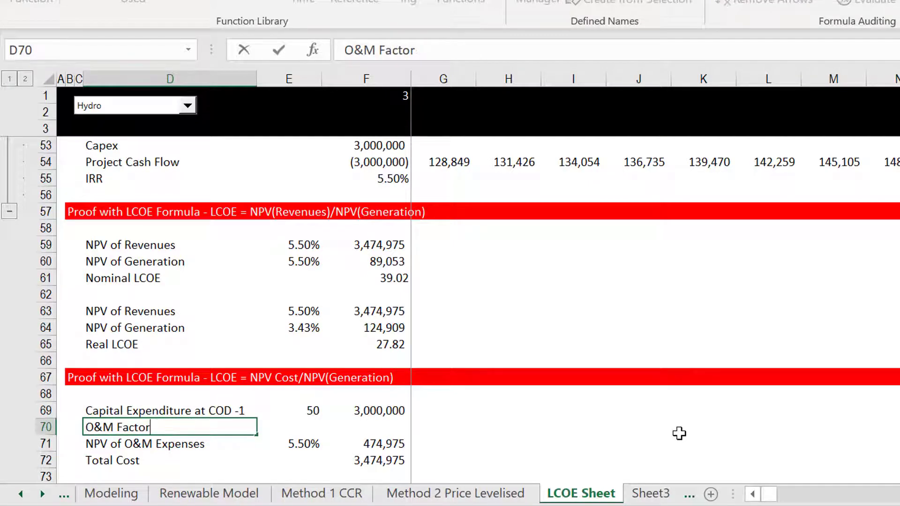
type("s")
key("Return")
Link E70 in the O&M Factors row to the hydro nominal O&M cost in USD/kW-yr with =L25.
key("Up")
key("Right")
type("=")
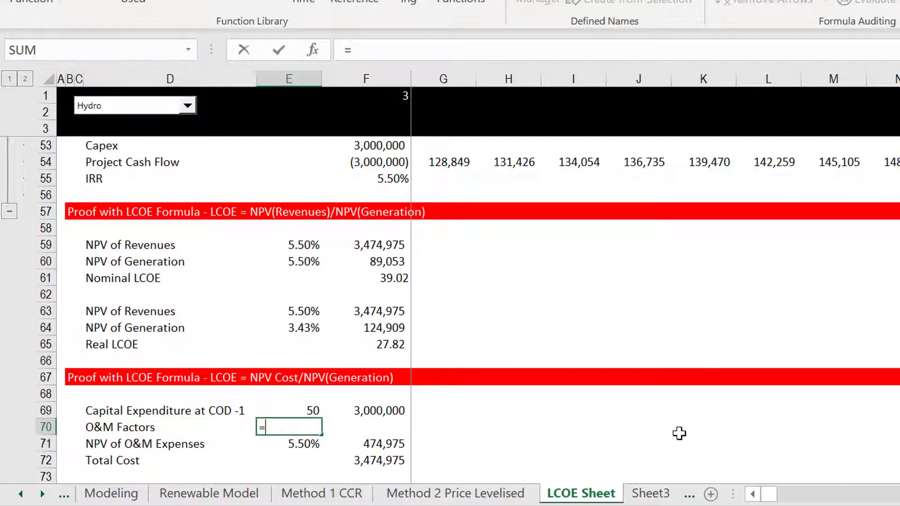
key("Page_Up")
key("Page_Up")
key("Page_Up")
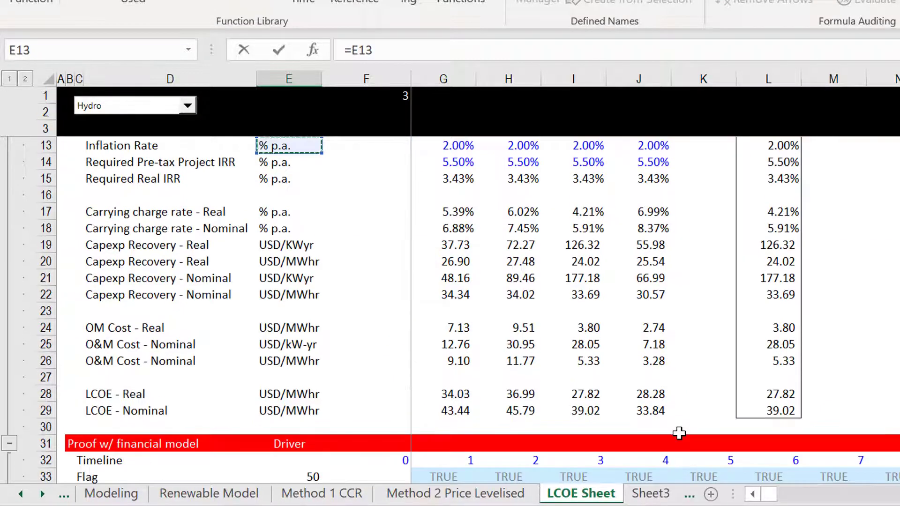
left_click(778, 342)
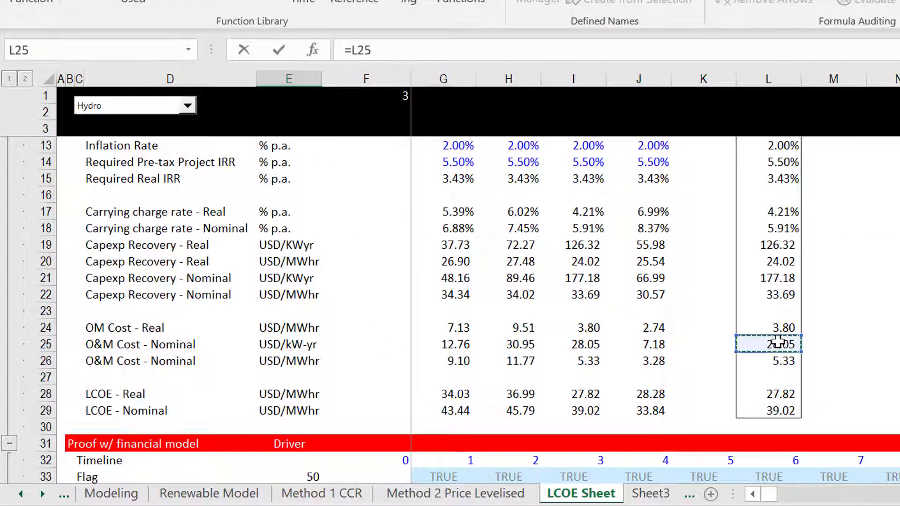
key("Return")
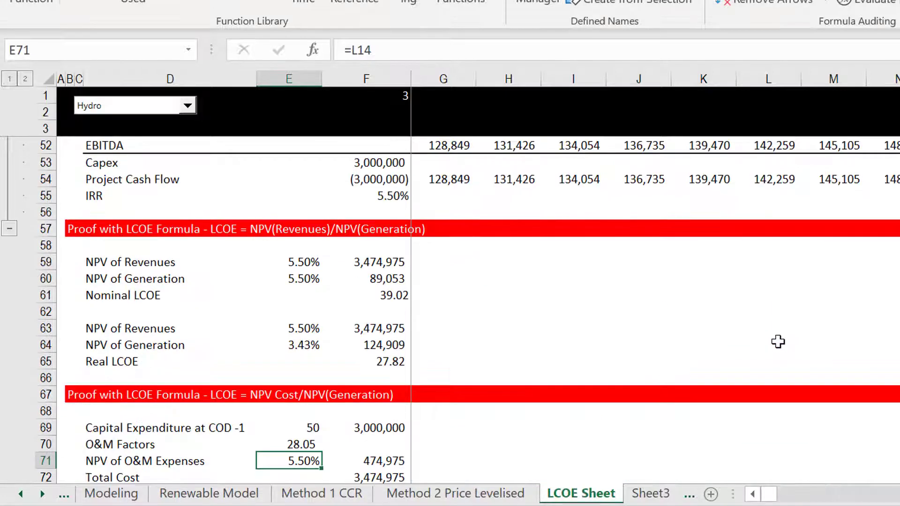
Clear the plant life from E69 and link F70 in the O&M Factors row to the hydro Plant Life driver in L10.
key("Up")
key("Up")
key("Delete")
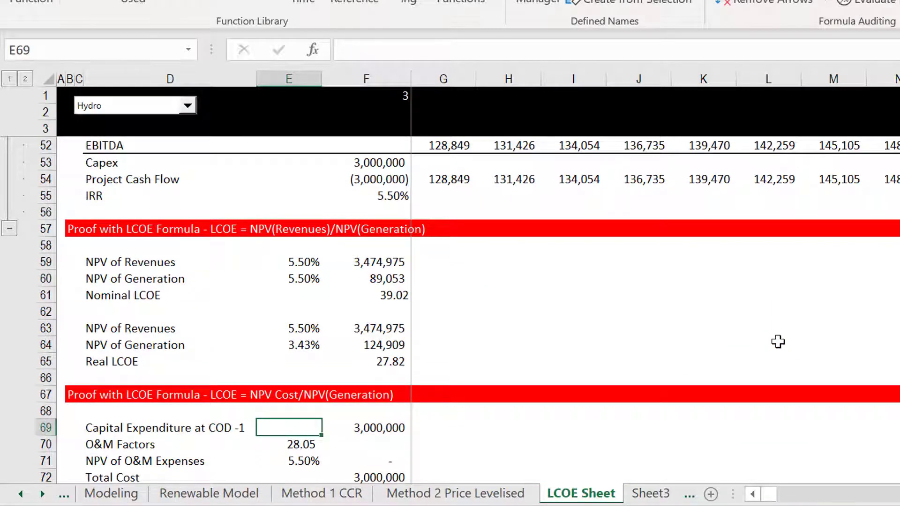
key("Down")
key("Right")
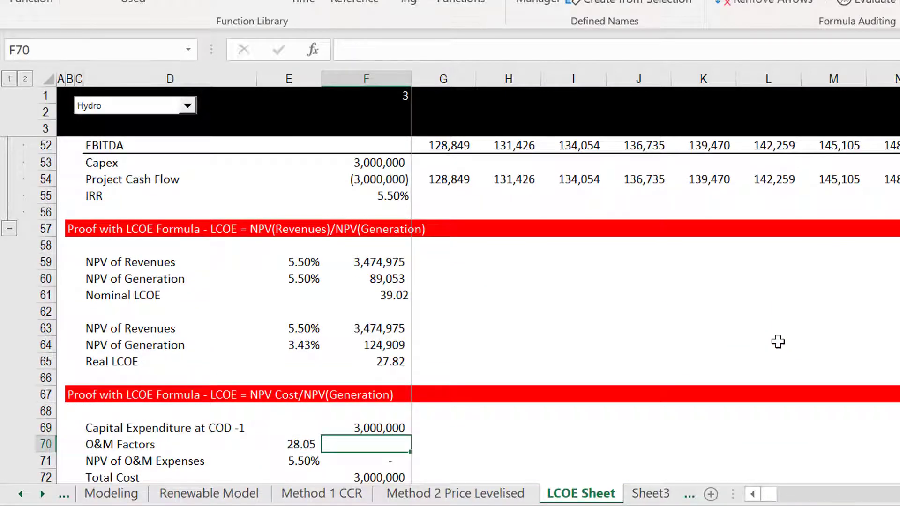
type("=")
key("Up")
key("Up")
key("Up")
key("Up")
key("Up")
key("Up")
key("Up")
key("Up")
key("Up")
key("Up")
key("Up")
key("Up")
key("Up")
key("Up")
key("Up")
key("Up")
key("Up")
key("Up")
key("Up")
key("Up")
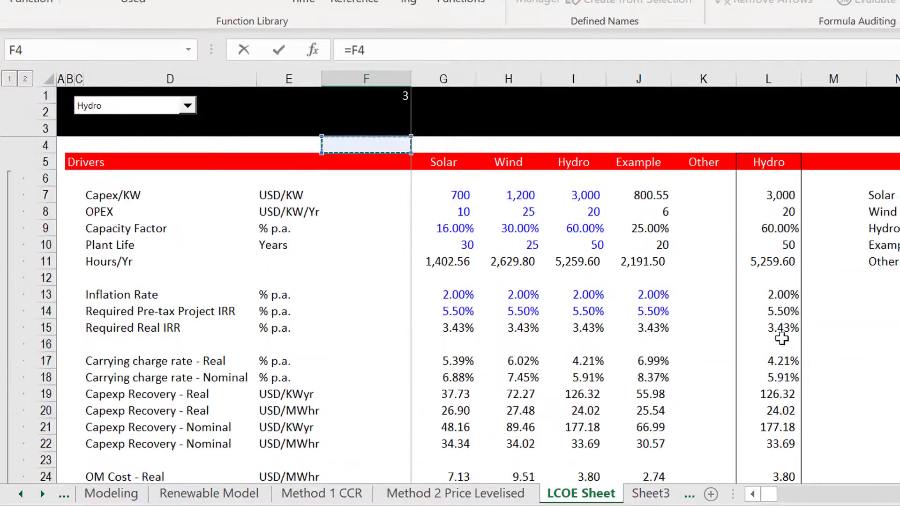
left_click(763, 242)
key("Return")
Extend the label in D70 to "O&M Factors (Nom OM, Life)".
key("Left")
key("Left")
key("F2")
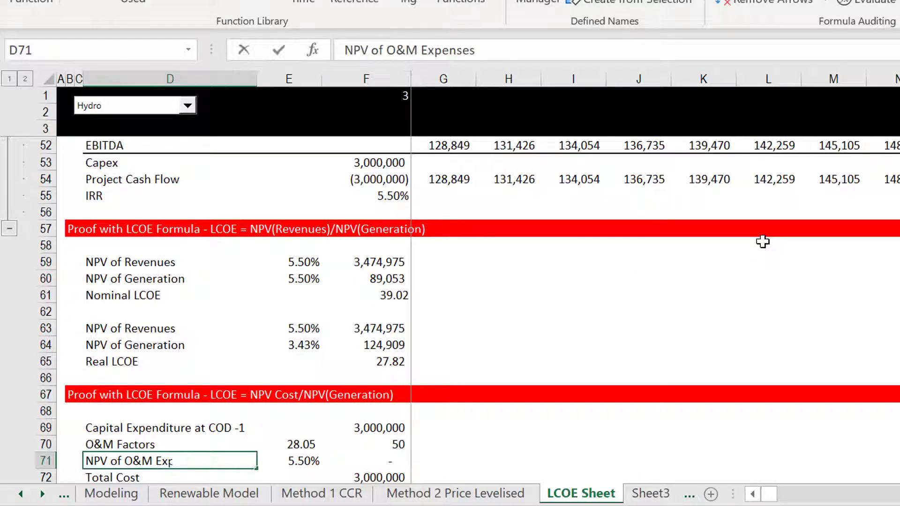
key("BackSpace")
key("Escape")
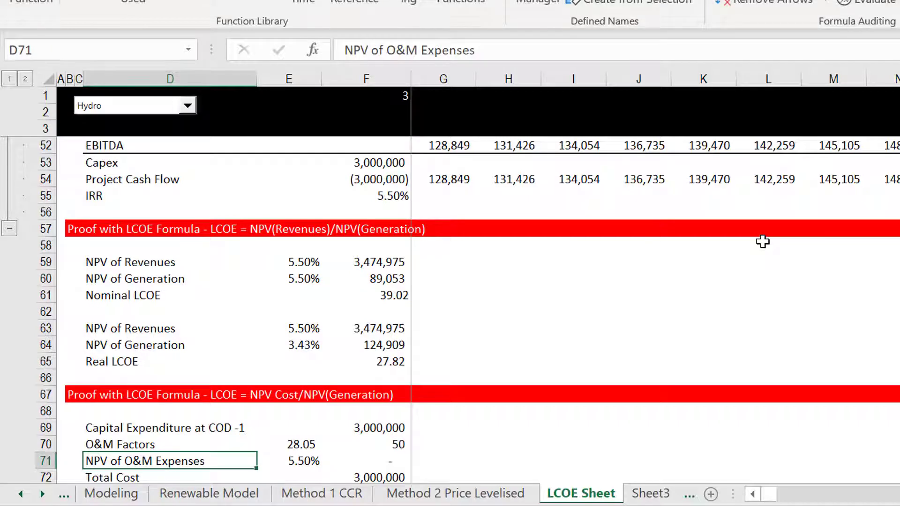
key("Up")
key("F2")
type("(")
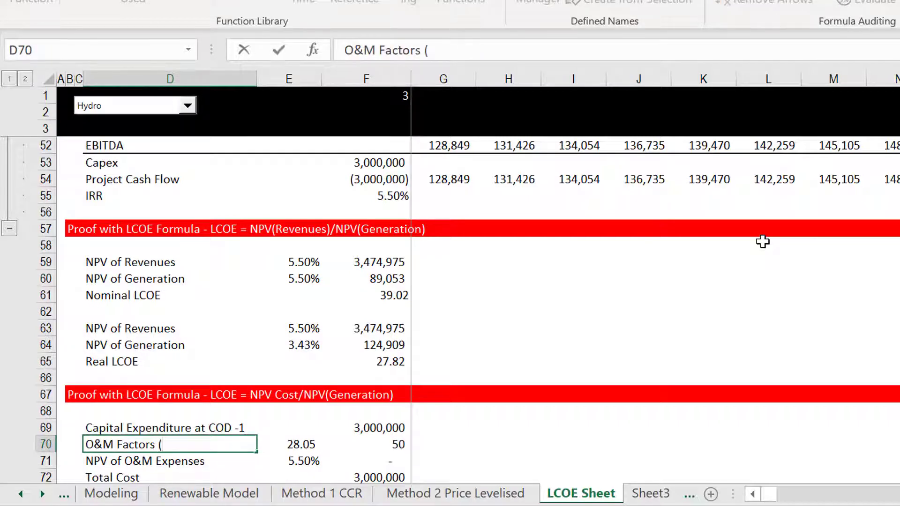
type("Nom OM")
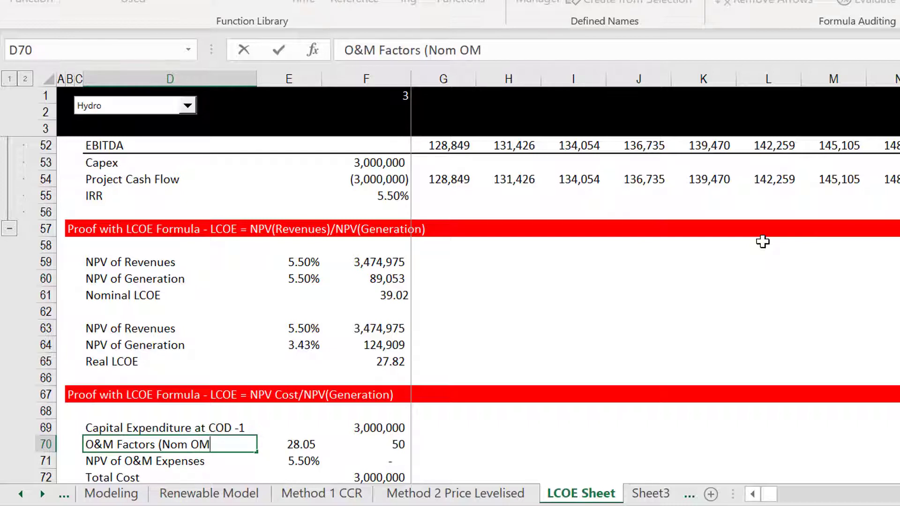
type(", Life)")
key("Return")
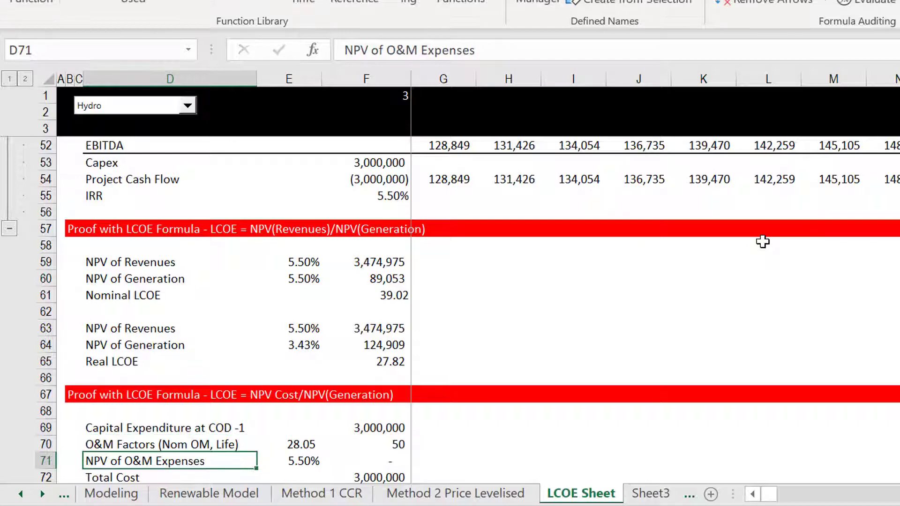
Select the amount cell F71 of the NPV of O&M Expenses row.
key("Return")
key("Return")
key("Up")
key("Up")
key("Right")
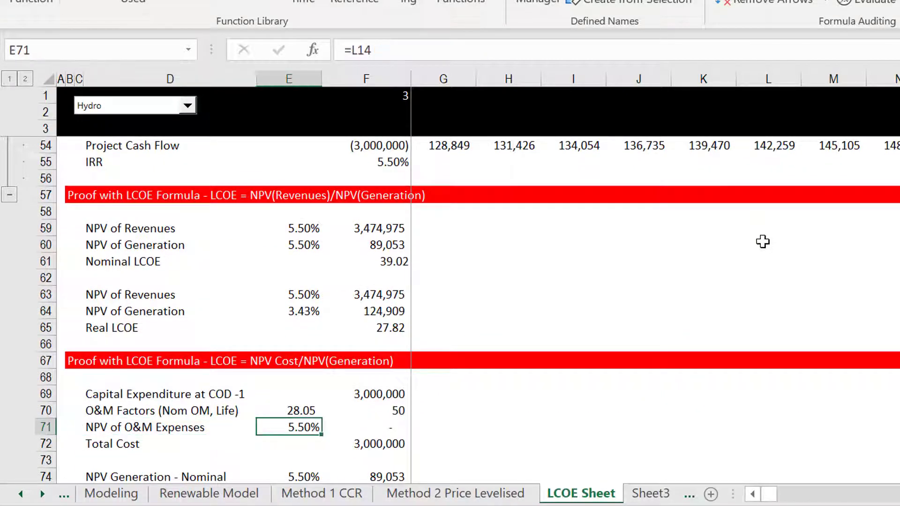
key("Right")
type("=p")
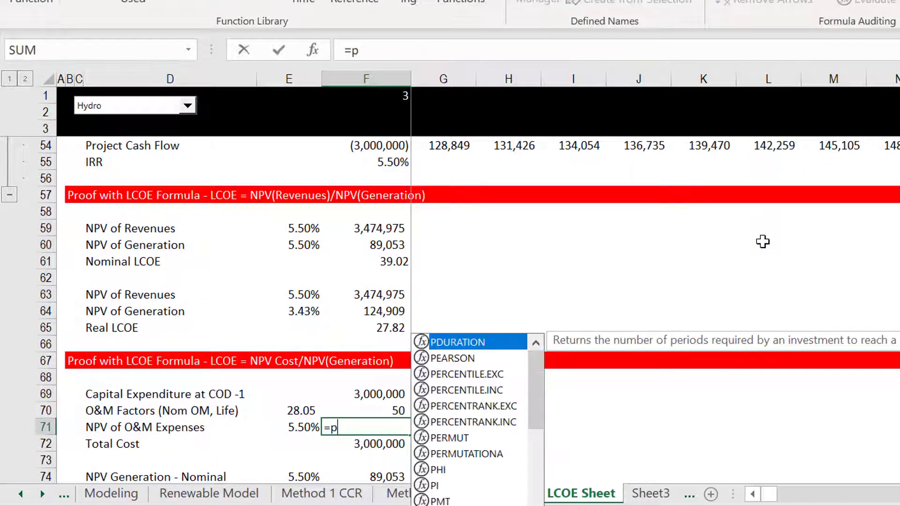
type("mt(")
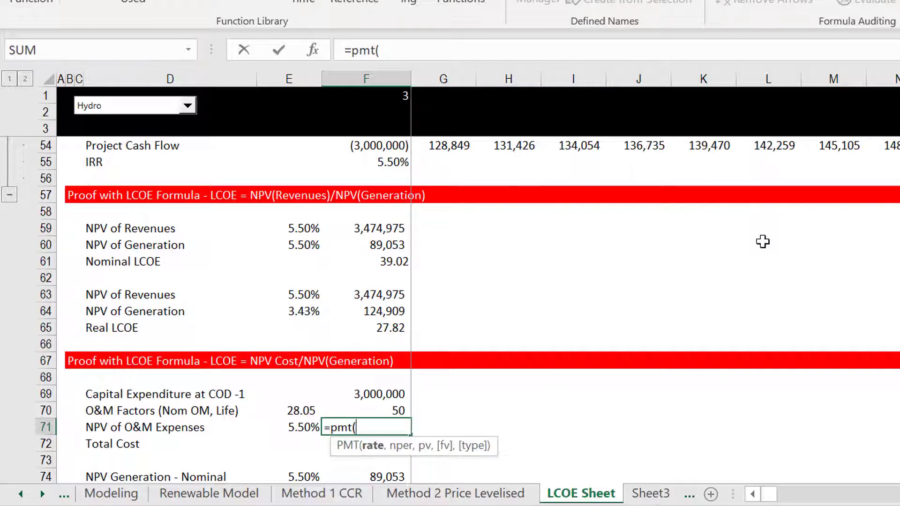
key("Escape")
Calculate the NPV of O&M Expenses in F71 with =PV(E71,F70,E70), using the IRR, plant life and nominal O&M cost.
type("=pv")
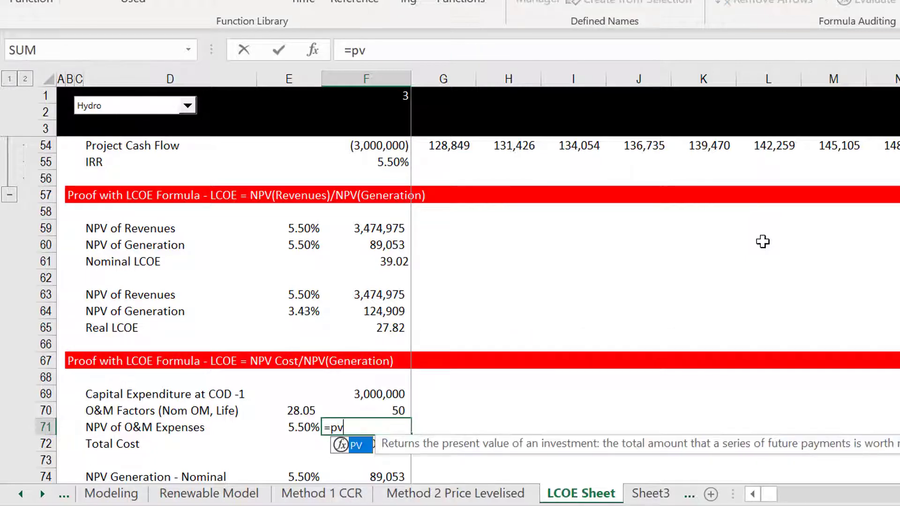
type("(")
key("Left")
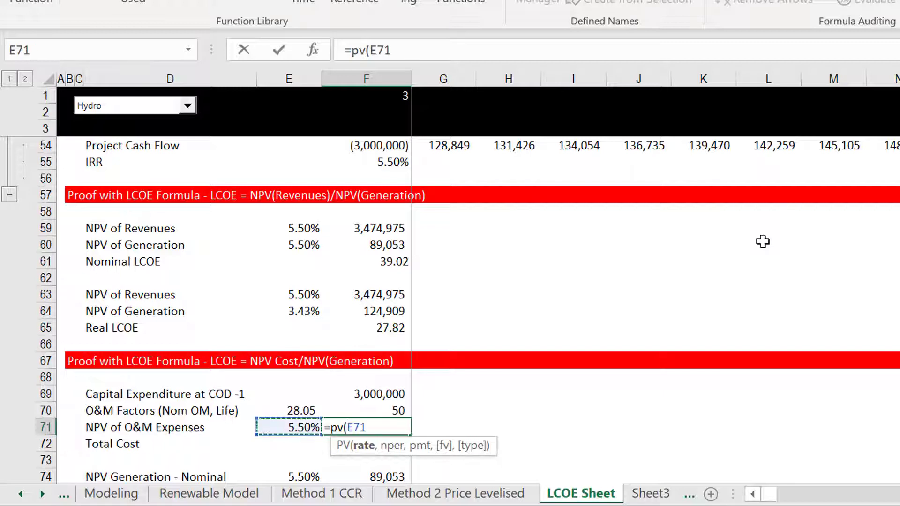
type(",")
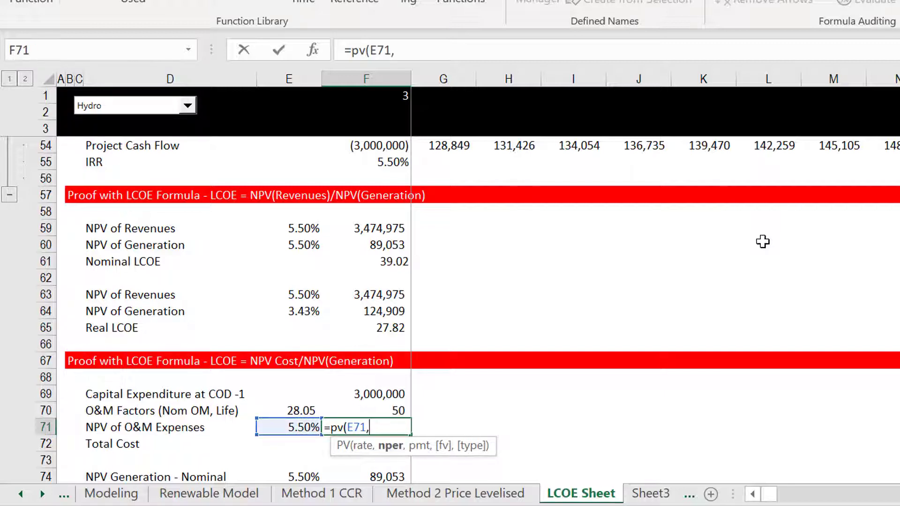
key("Up")
type(",")
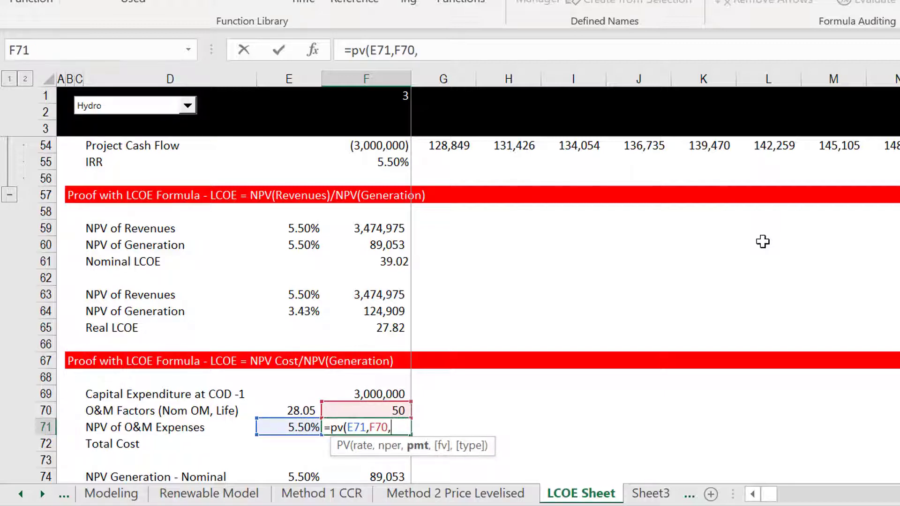
key("Left")
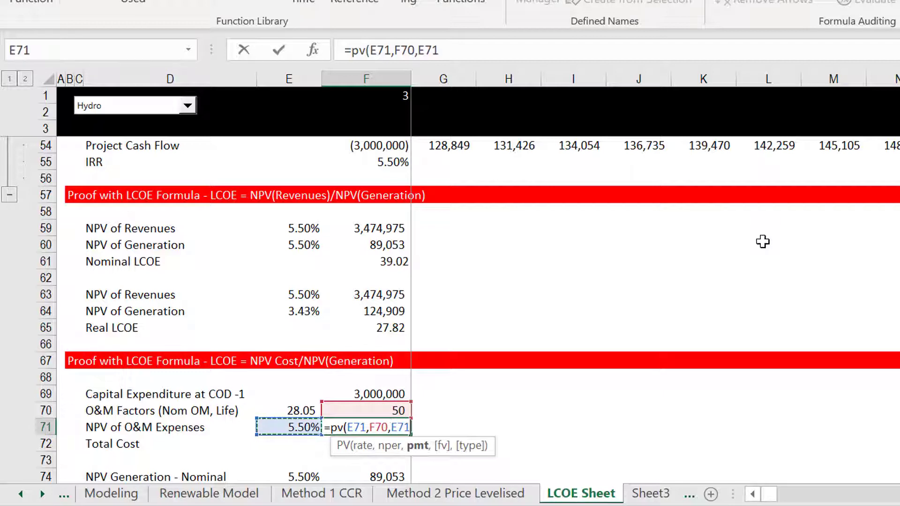
key("Up")
key("Return")
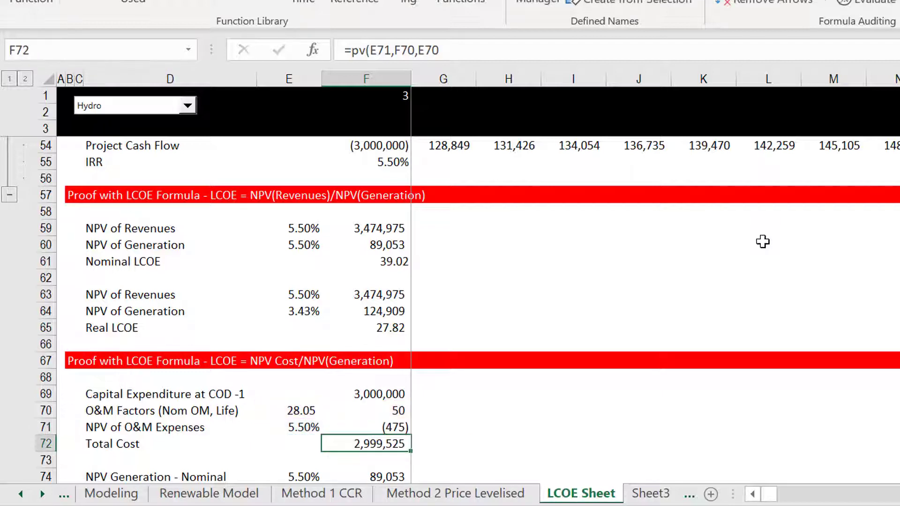
Negate the payment argument in F71 so the formula reads =PV(E71,F70,-E70).
key("Up")
key("F2")
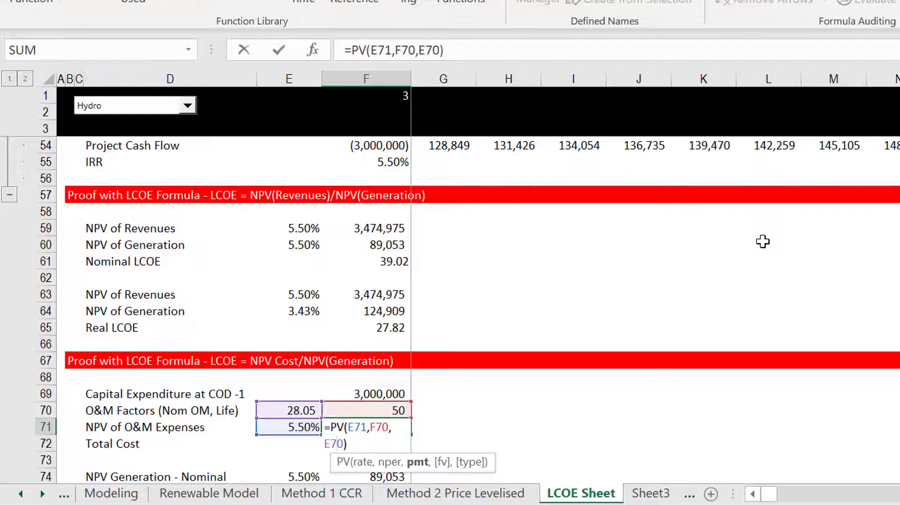
key("Left")
type("-")
key("Return")
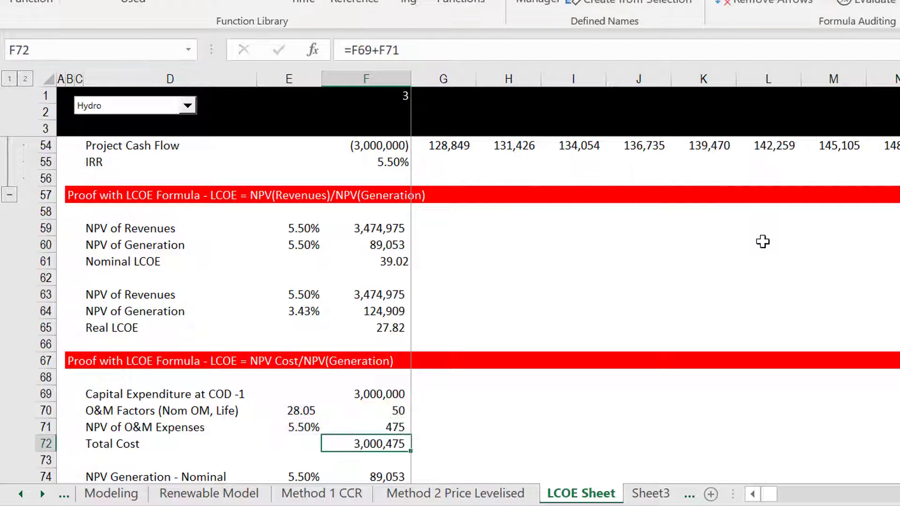
Multiply the PV formula in F71 by 1000, giving =PV(E71,F70,-E70)*1000.
key("Up")
key("F2")
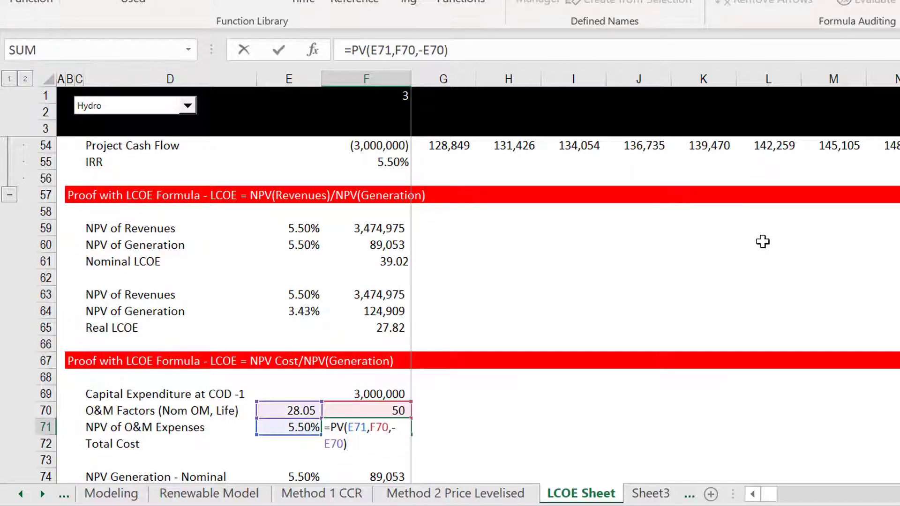
type("*1000")
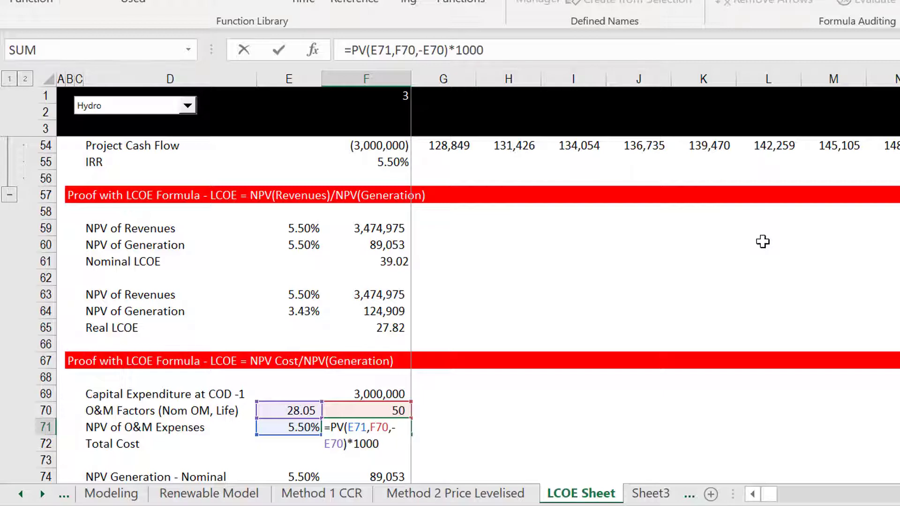
key("Return")
key("Up")
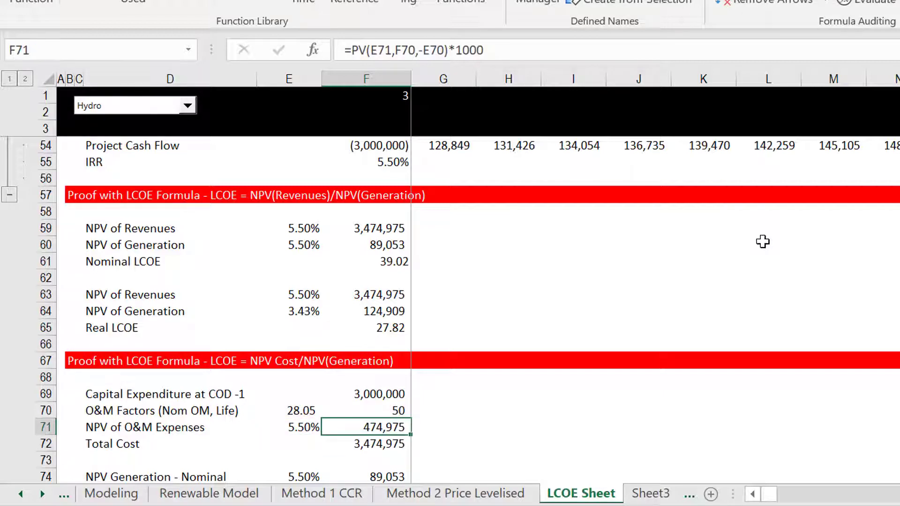
Compare the Total Cost in the NPV Cost proof with the NPV of Revenues in the proof above it.
key("Down")
key("Up")
key("Up")
key("Up")
key("Up")
key("Up")
key("Up")
key("Up")
key("Up")
key("Up")
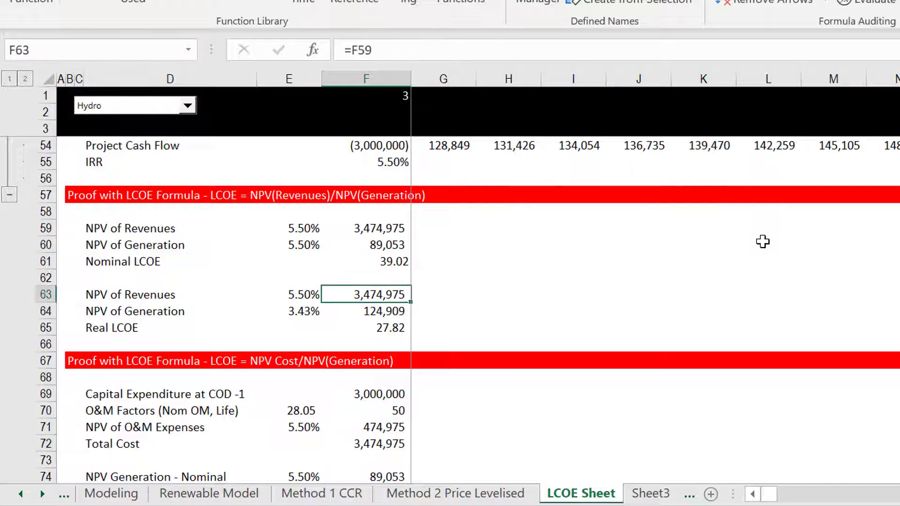
key("Up")
key("Up")
key("Up")
Check the Nominal LCOE and Real LCOE results of the NPV Cost proof in rows 74 to 79.
key("Down")
key("Down")
key("Down")
key("Down")
key("Down")
key("Down")
key("Down")
key("Down")
key("Down")
key("Down")
key("Down")
key("Down")
key("Down")
key("Down")
key("Down")
key("Down")
key("Down")
key("Down")
key("Down")
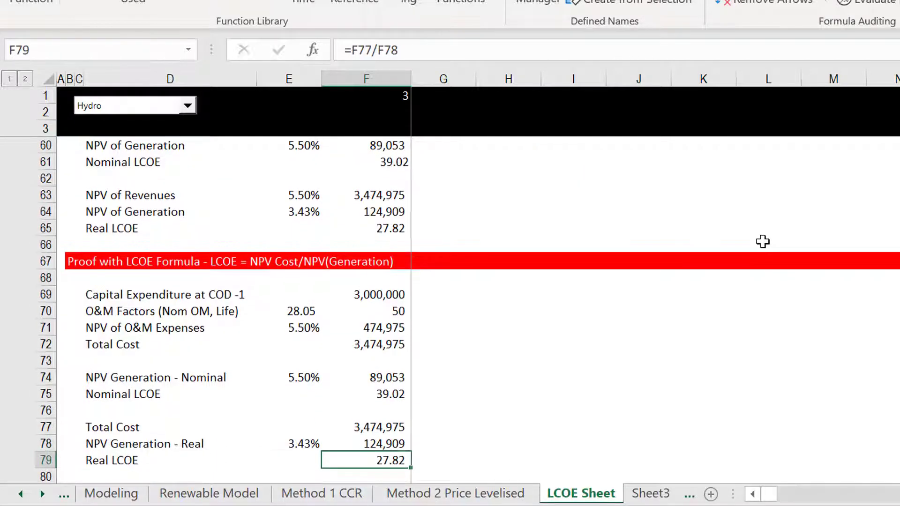
key("Up")
key("Up")
key("Up")
key("Up")
key("Up")
key("Down")
key("Down")
key("Down")
key("Down")
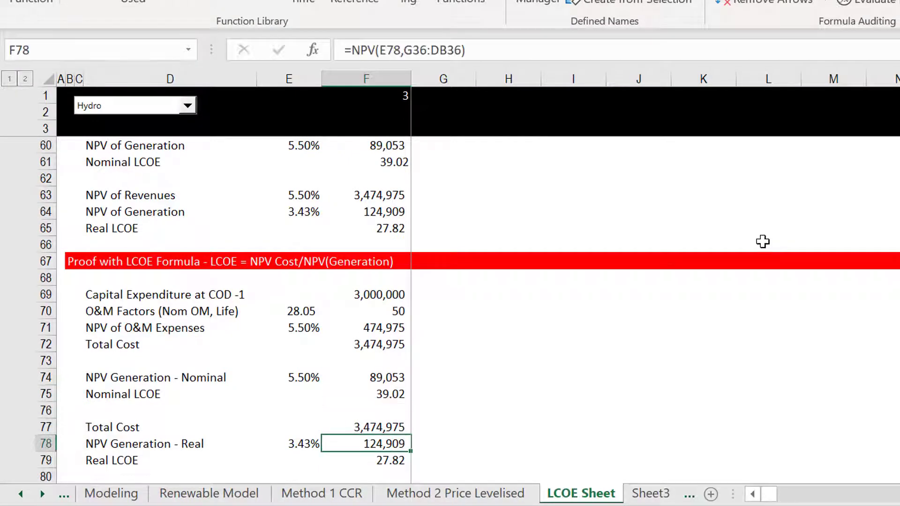
Examine the yearly proof in rows 81 to 88, including the Weighting Factor and LCOE with Sumproduct rows.
key("Down")
key("Down")
key("Down")
key("Down")
key("Down")
key("Down")
key("Down")
key("Down")
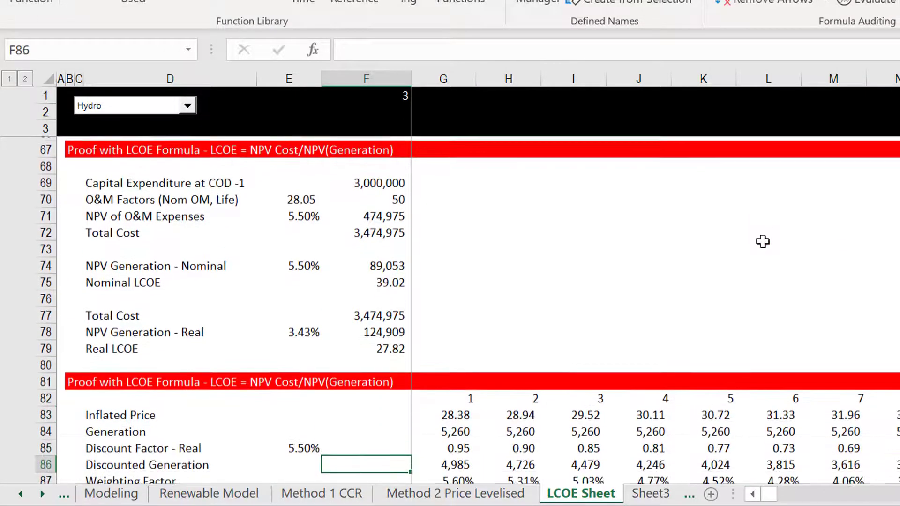
key("Down")
key("Down")
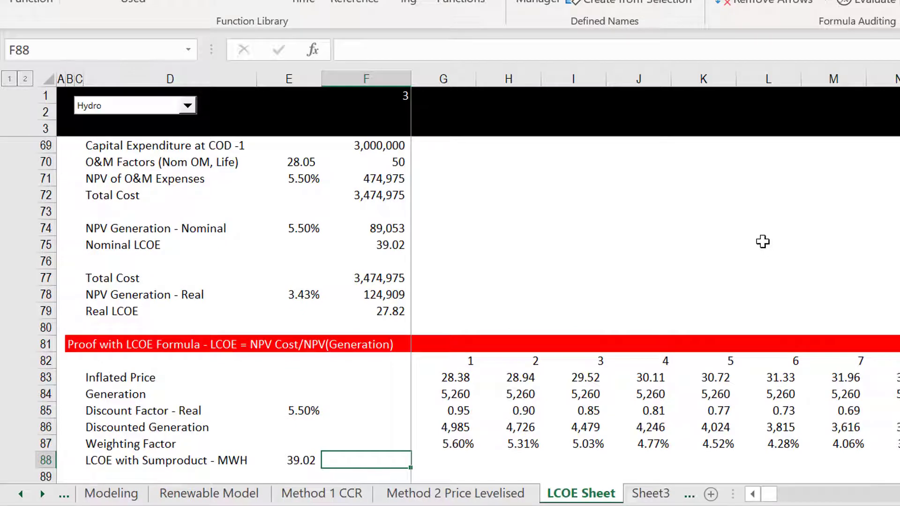
key("Down")
key("Down")
key("Up")
key("Up")
key("Up")
key("Up")
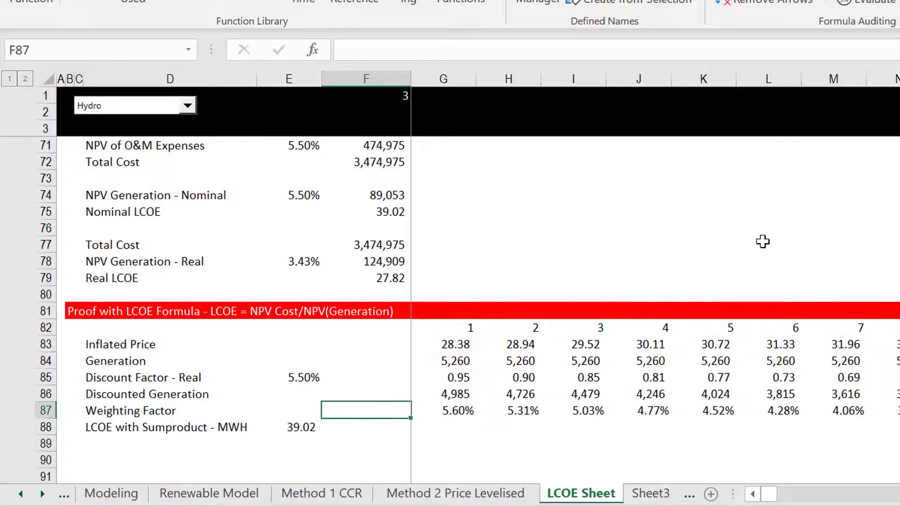
Look back through the financial model proofs and up to the hydro column of the Drivers table.
key("Up")
key("Up")
key("Up")
key("Up")
key("Up")
key("Up")
key("Up")
key("Up")
key("Up")
key("Up")
key("Up")
key("Up")
key("Up")
key("Up")
key("Up")
key("Up")
key("Up")
key("Up")
key("Up")
key("Up")
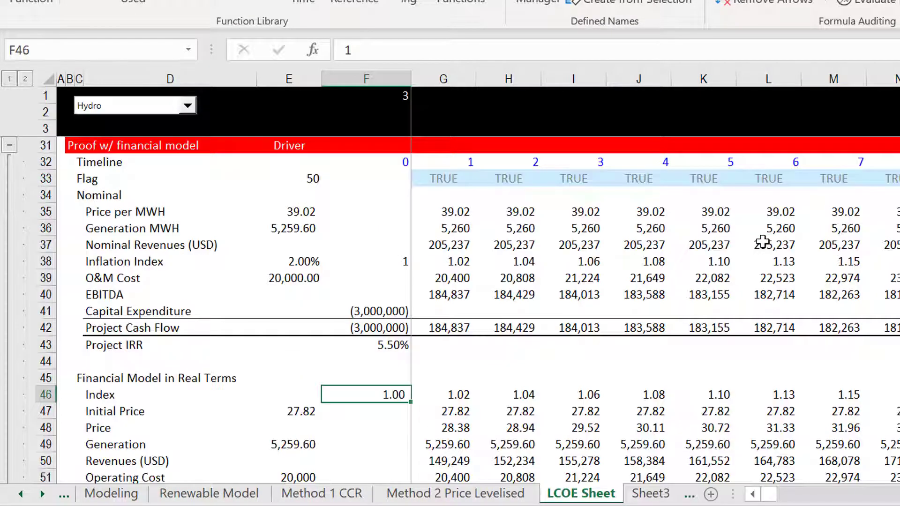
key("Up")
key("Up")
key("Up")
key("Up")
key("Up")
key("Up")
key("Up")
key("Up")
key("Up")
key("Up")
key("Up")
key("Up")
key("Up")
key("Up")
key("Up")
key("Up")
key("Up")
key("Up")
key("Up")
key("Up")
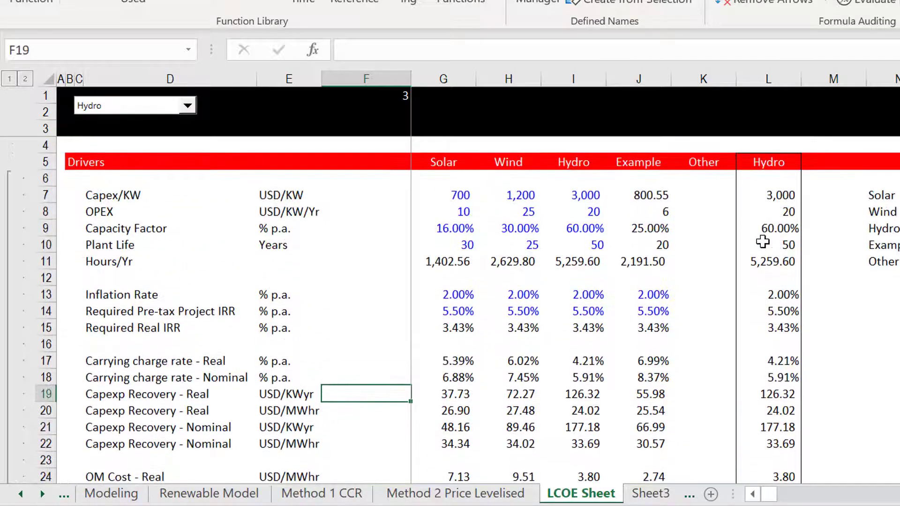
Return to the final proof and review its Inflated Price, Generation and Discounted Generation rows.
key("Page_Down")
key("Page_Down")
key("Page_Down")
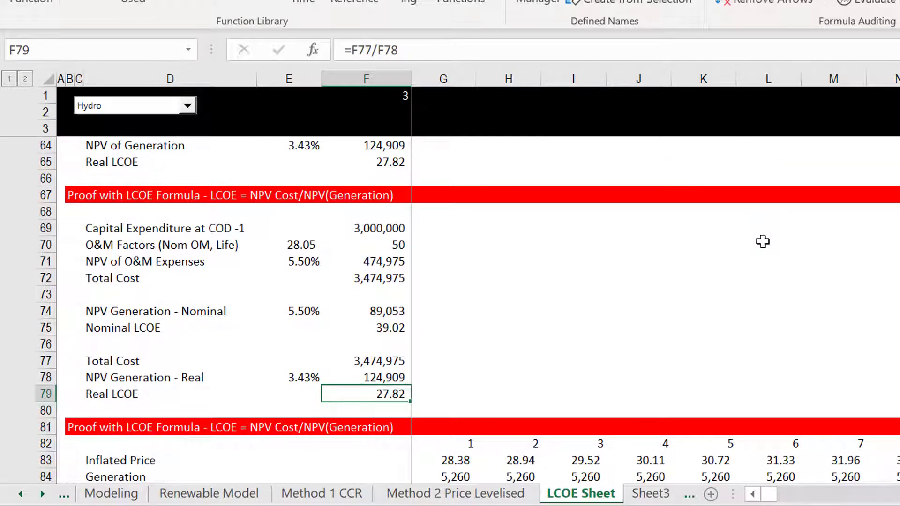
key("Page_Down")
key("Page_Up")
key("Down")
key("Down")
key("Down")
key("Down")
key("Down")
key("Down")
key("Down")
key("Down")
key("Down")
key("Down")
key("Down")
key("Down")
key("Down")
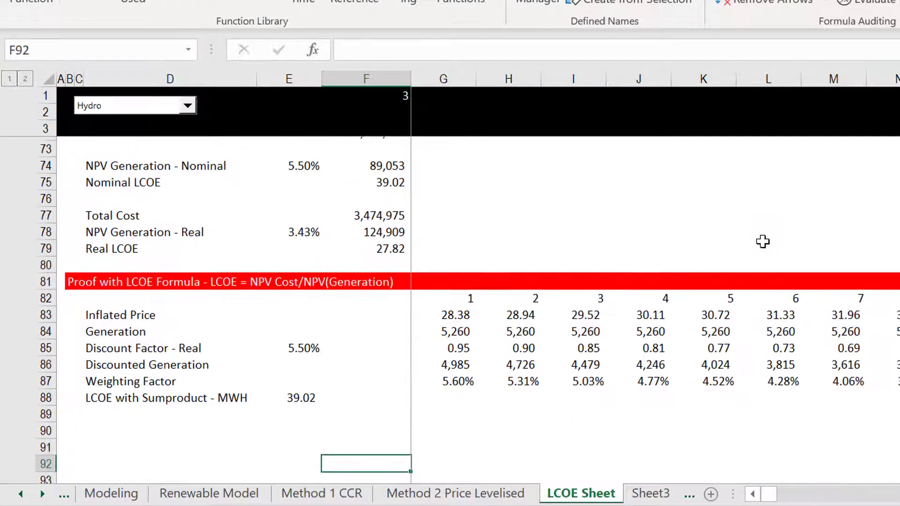
key("Up")
key("Up")
key("Up")
key("Up")
key("Up")
key("Up")
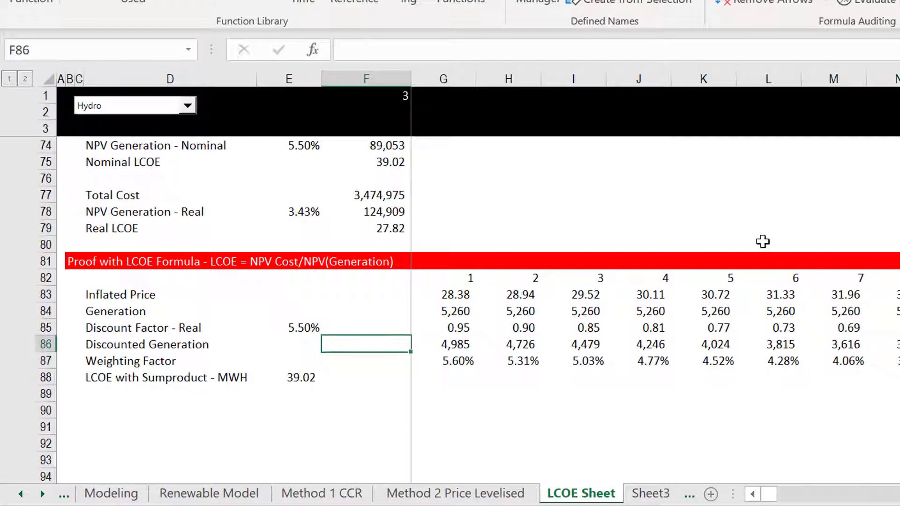
key("Down")
key("Down")
key("Up")
key("Up")
key("Up")
key("Up")
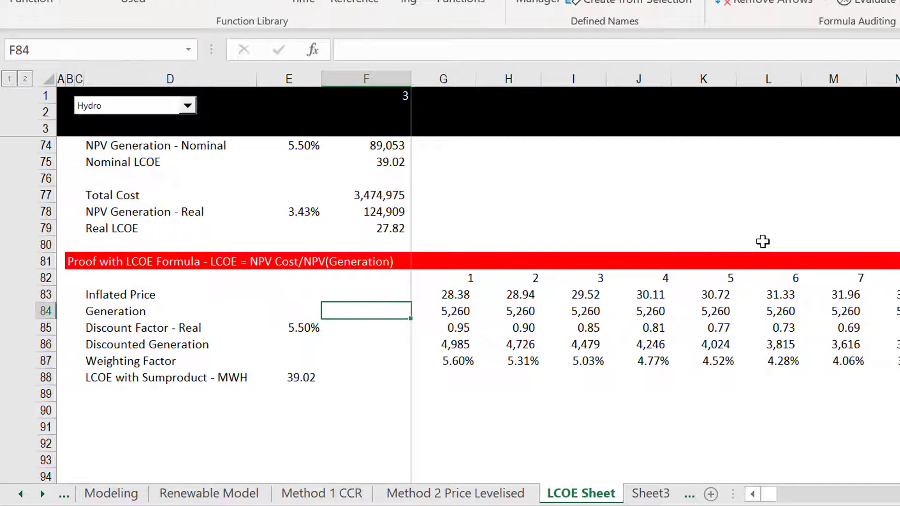
key("Up")
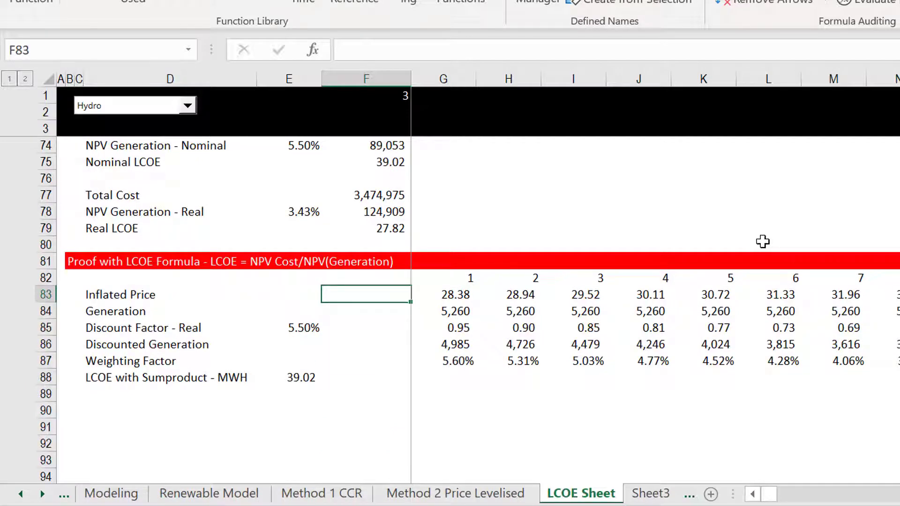
Check the Nominal LCOE formula in F75 against the sumproduct proof.
key("Up")
key("Up")
key("Up")
key("Up")
key("Up")
key("Up")
key("Up")
key("Up")
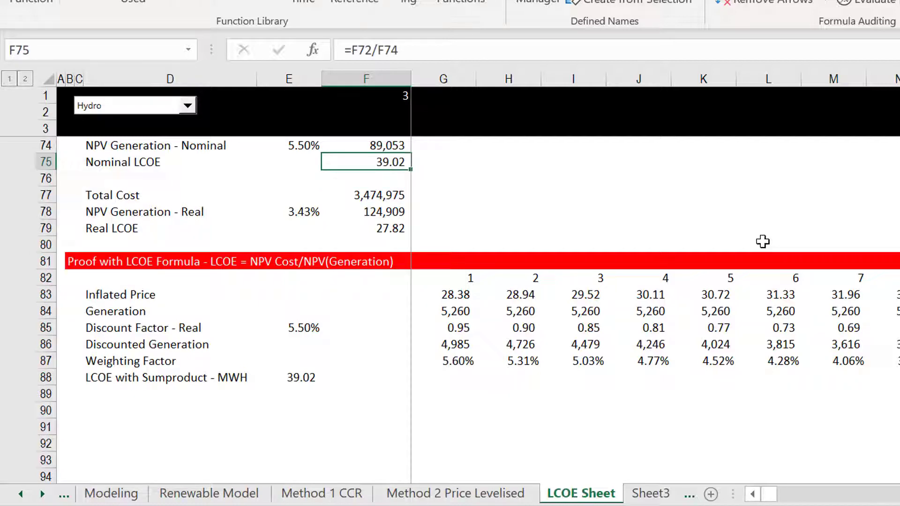
Examine the NPV Generation - Real formula in F78 and the first-year Inflated Price formula in G83.
key("Down")
key("Down")
key("Down")
key("Down")
key("Down")
key("Down")
key("Down")
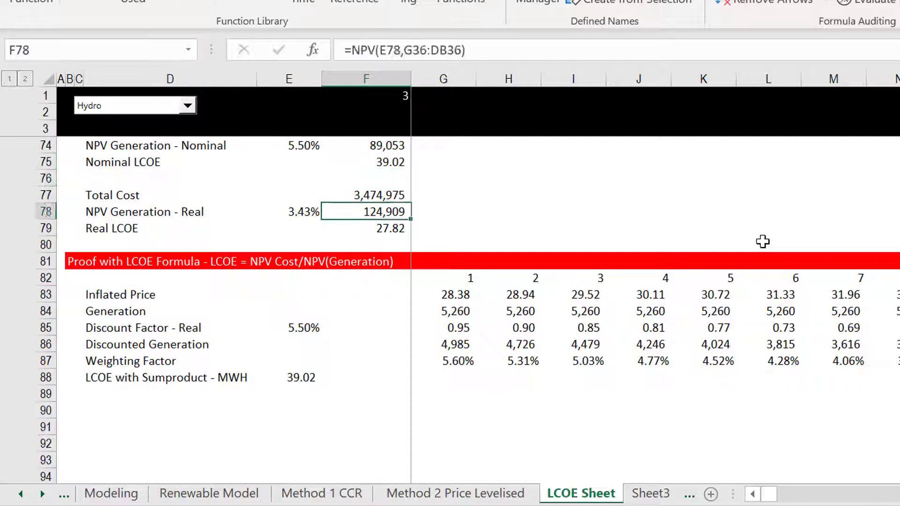
key("Right")
key("Down")
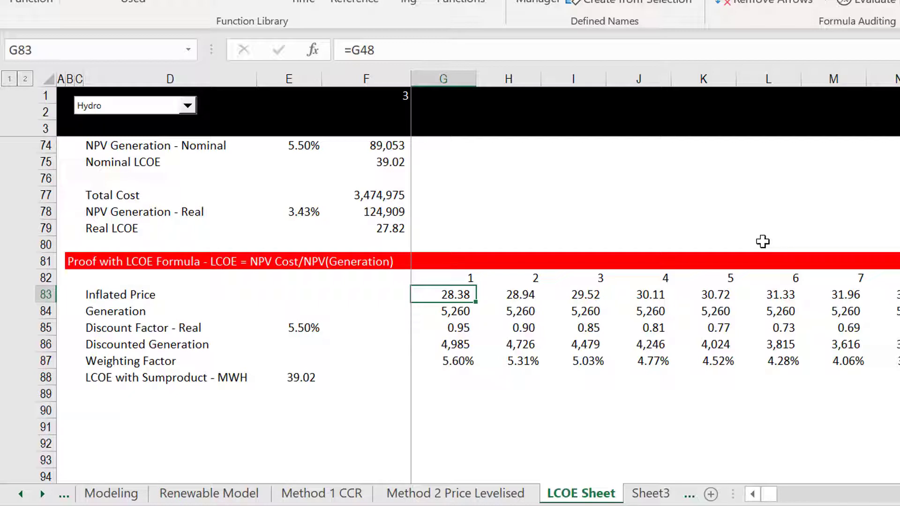
Link cell F83 in the Inflated Price row to the Real LCOE in F79 and format it with two decimals.
key("Up")
key("Up")
key("Up")
key("Up")
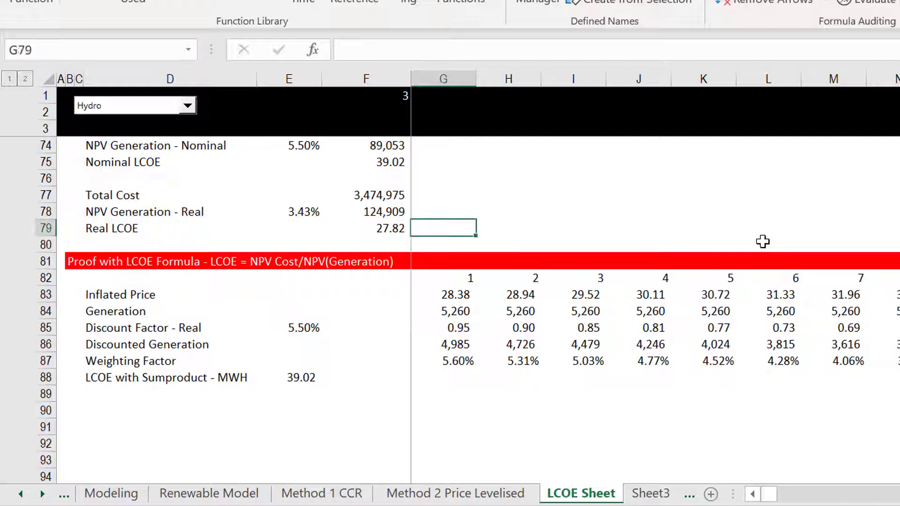
key("Left")
key("Down")
key("Down")
key("Down")
key("Down")
type("=")
key("Up")
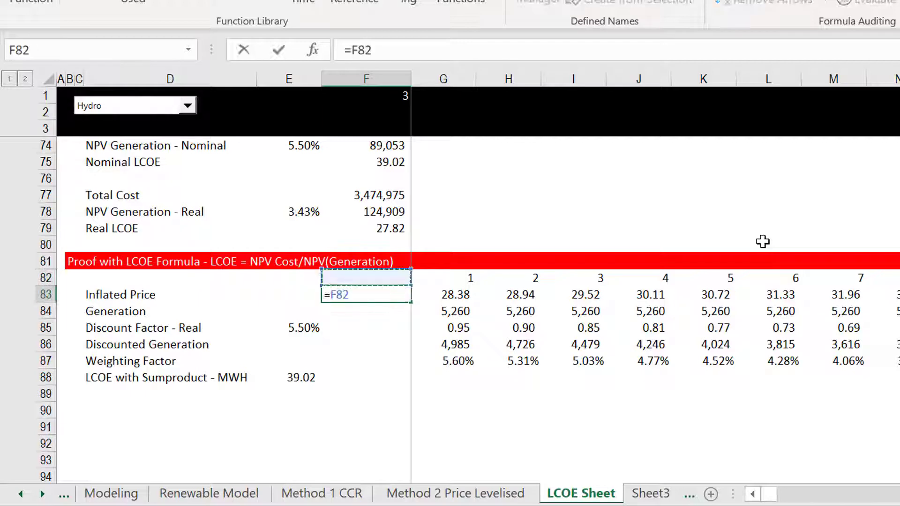
key("Up")
key("Up")
key("Up")
key("ctrl+Return")
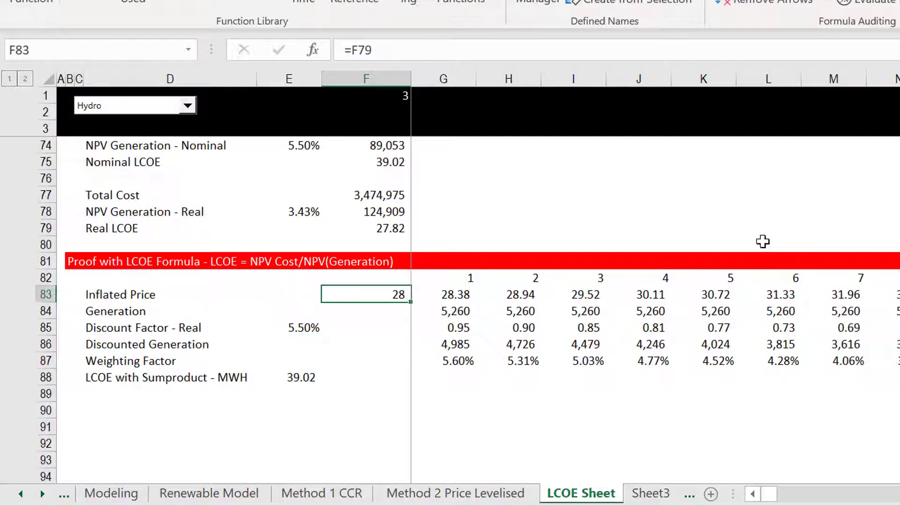
key("ctrl+shift+1")
Examine the discount factor formula for year 1 in cell G85.
key("Down")
key("Down")
key("Down")
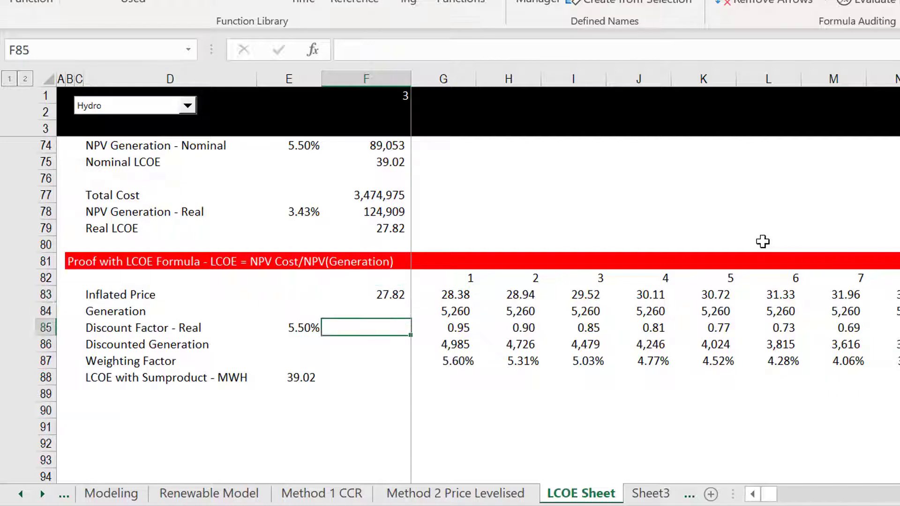
key("Up")
key("Up")
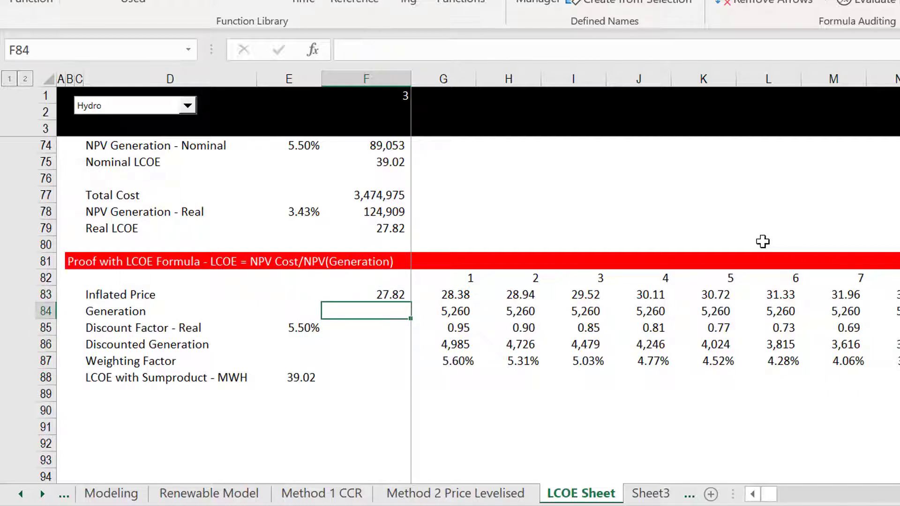
key("Right")
key("Right")
key("Left")
key("Down")
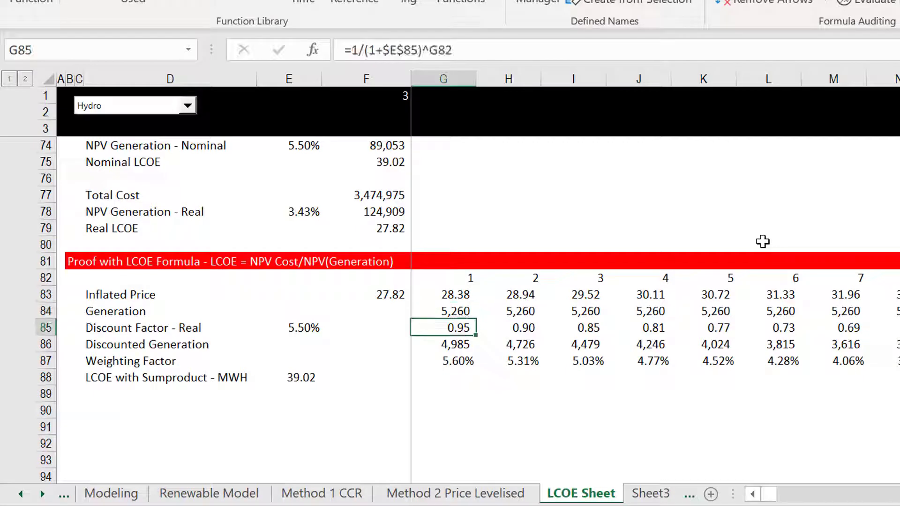
key("F2")
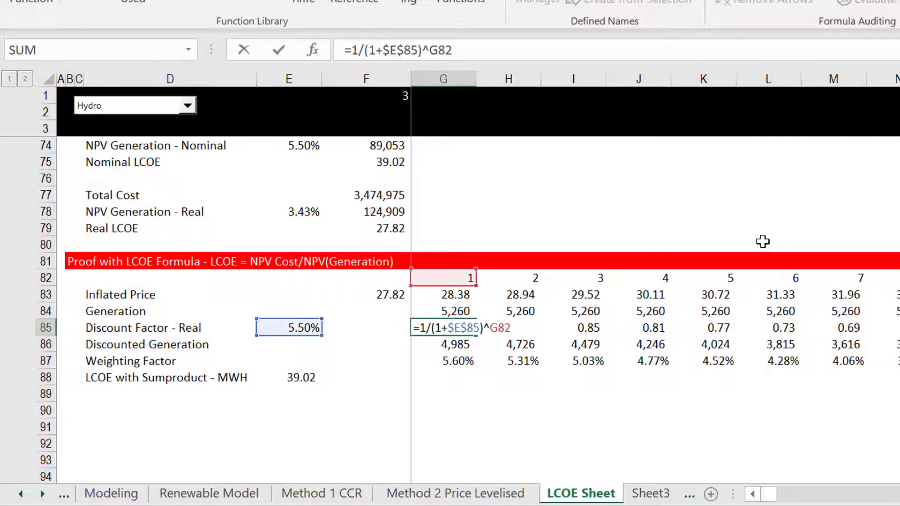
key("Escape")
Rename the label in D85 as Discount Factor - Nominal.
key("Left")
key("Left")
key("Left")
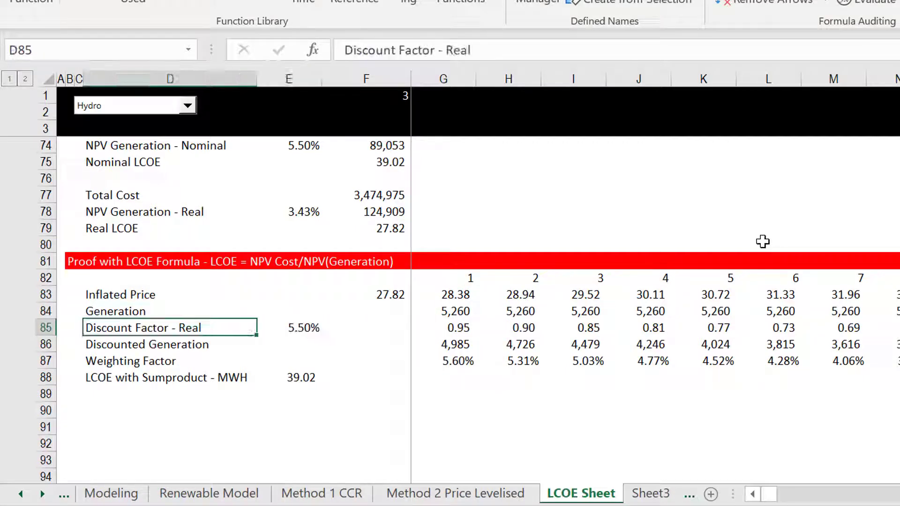
key("F2")
key("BackSpace")
key("BackSpace")
key("BackSpace")
key("BackSpace")
type("N")
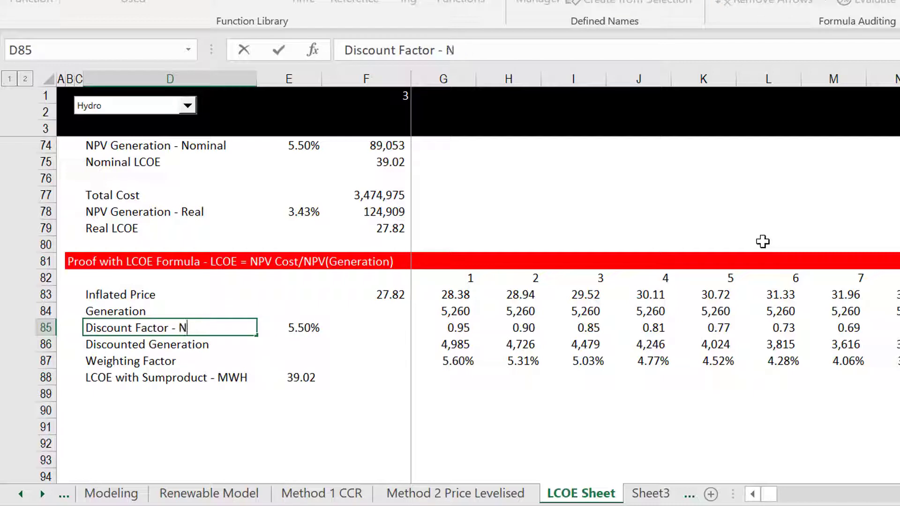
type("ominal")
key("Return")
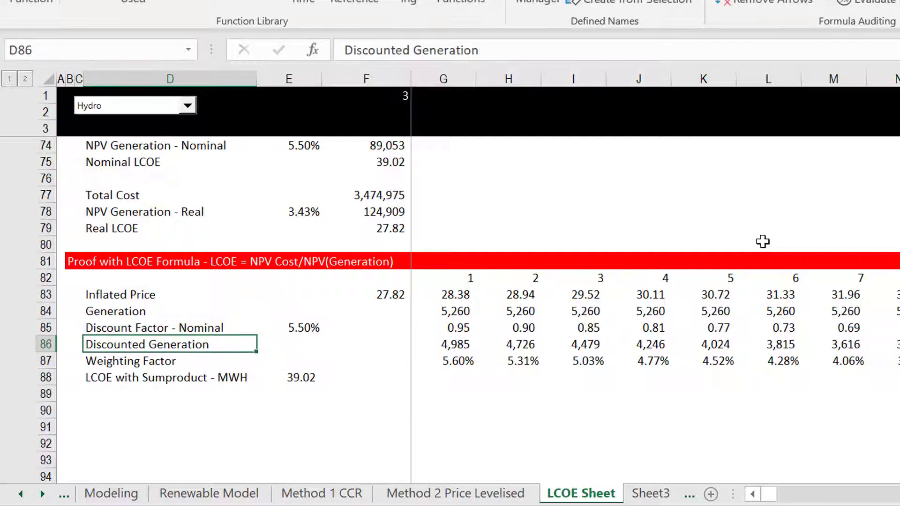
Examine the Discounted Generation formula in G86 and the Weighting Factor formulas across row 87.
key("Right")
key("Right")
key("Right")
key("Right")
key("Right")
key("Left")
key("Left")
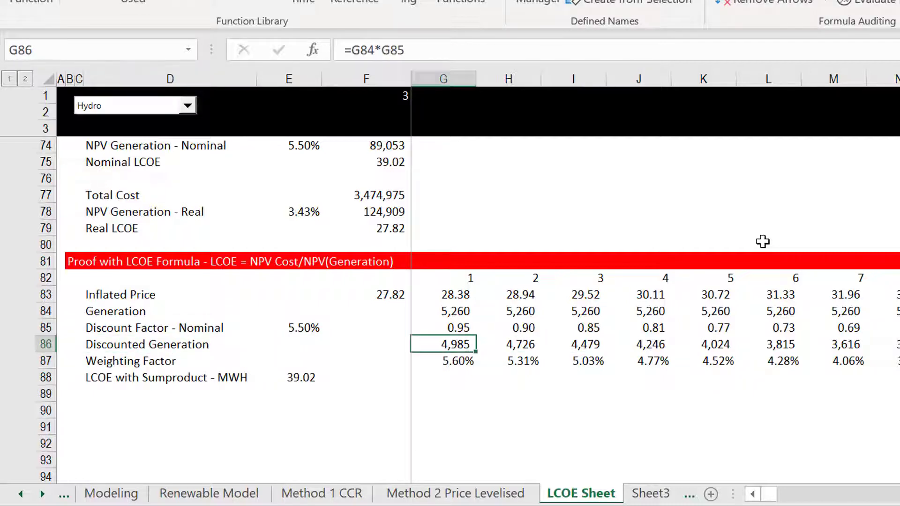
key("F2")
key("Return")
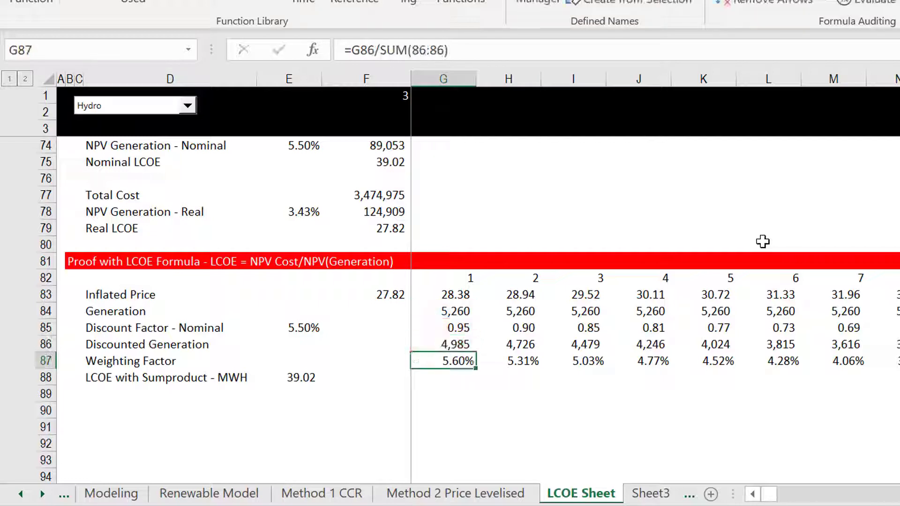
key("Right")
key("Right")
key("Right")
key("Right")
key("Right")
key("Right")
key("Right")
key("Right")
key("Right")
key("Right")
key("Right")
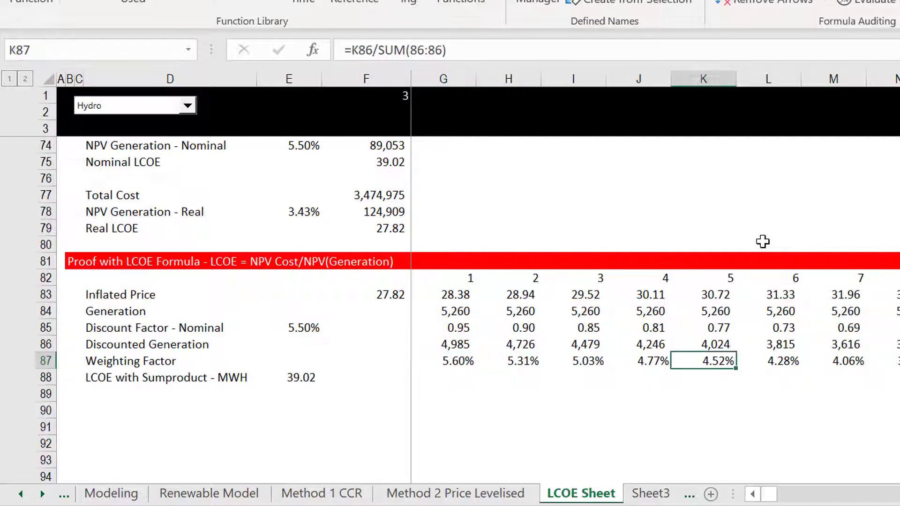
key("Right")
key("Right")
key("Right")
key("Right")
key("Right")
key("Home")
key("Home")
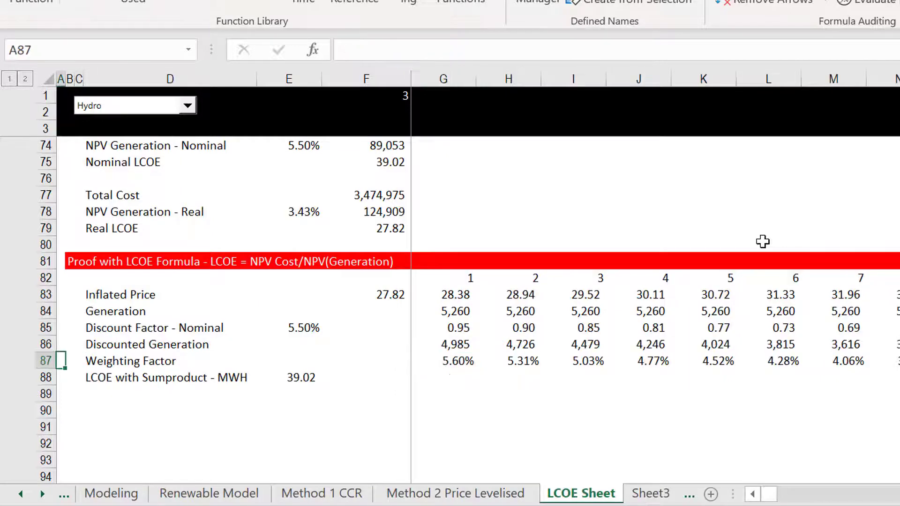
Insert a blank row above Inflation Rate in the Drivers section, at row 13.
key("Page_Up")
key("Page_Up")
key("Page_Up")
key("Page_Up")
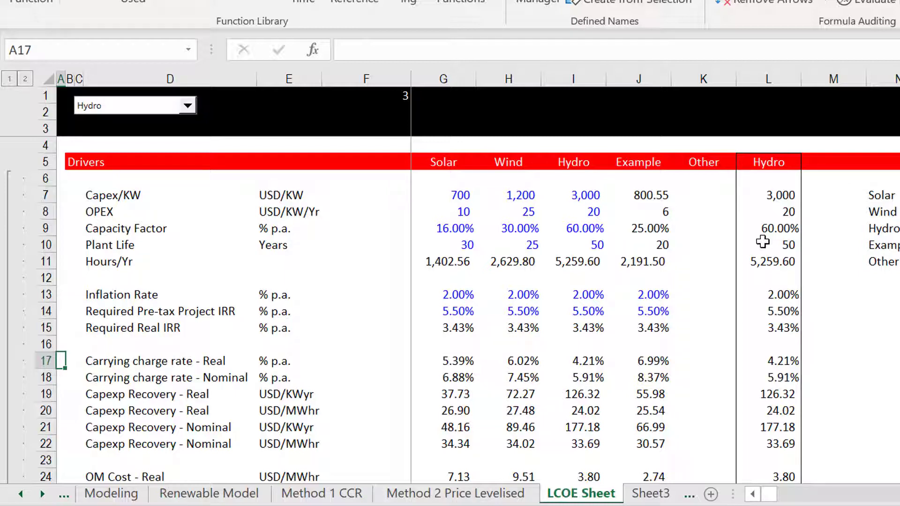
key("Up")
key("Up")
key("Up")
key("Up")
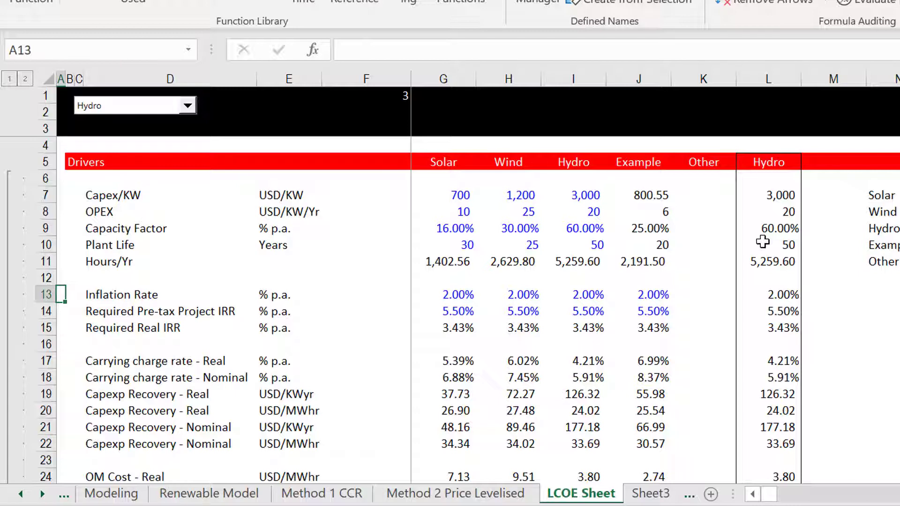
key("Down")
key("Down")
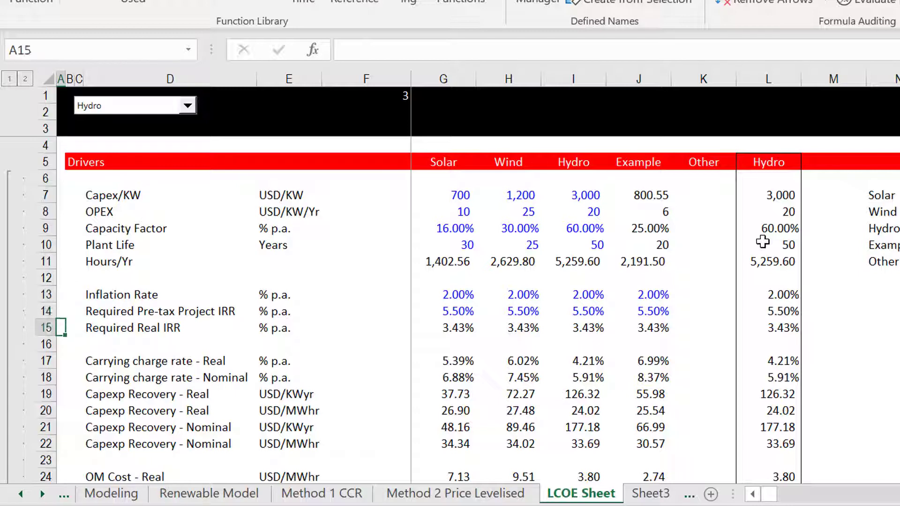
key("Up")
key("Up")
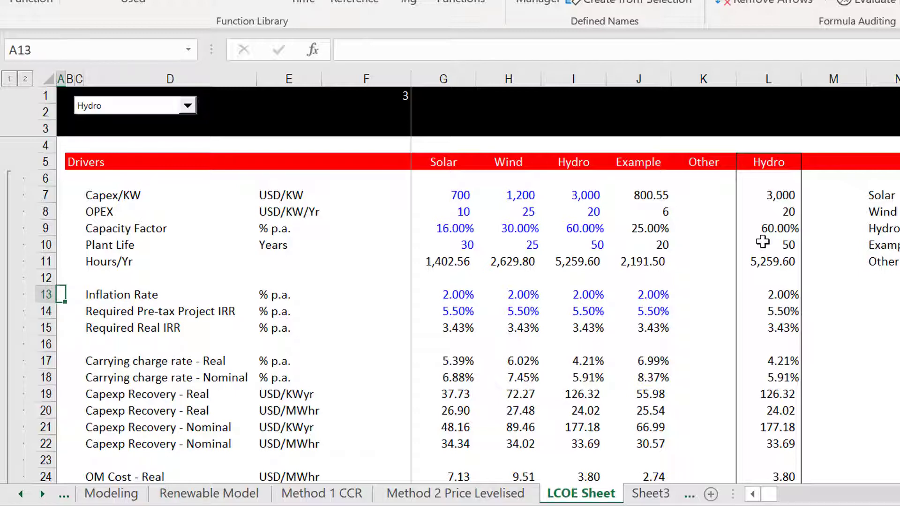
key("shift+space")
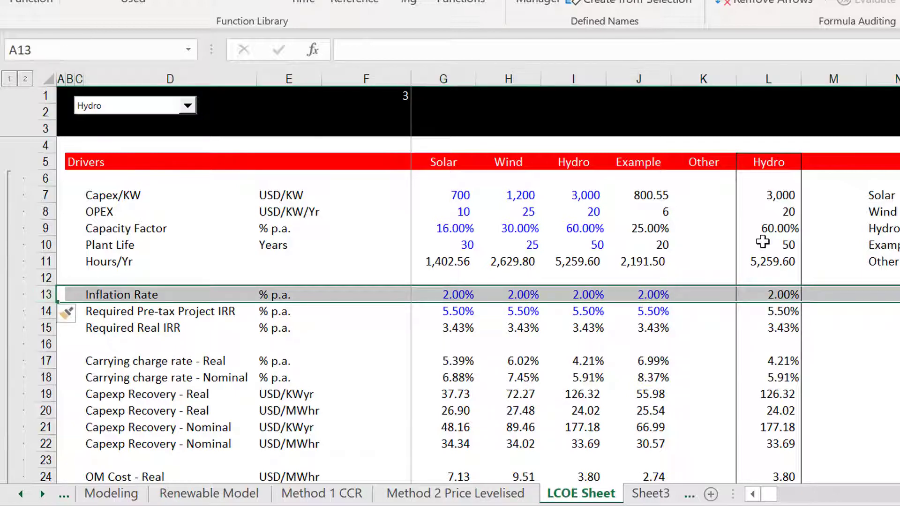
key("ctrl+shift+plus")
Label the blank driver row in D13 as Degradation.
key("Right")
key("Right")
key("Right")
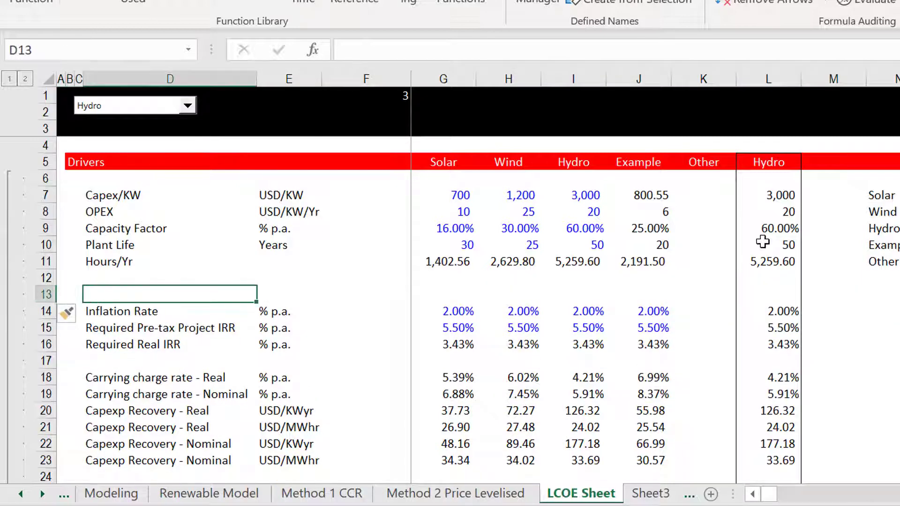
type("Degra")
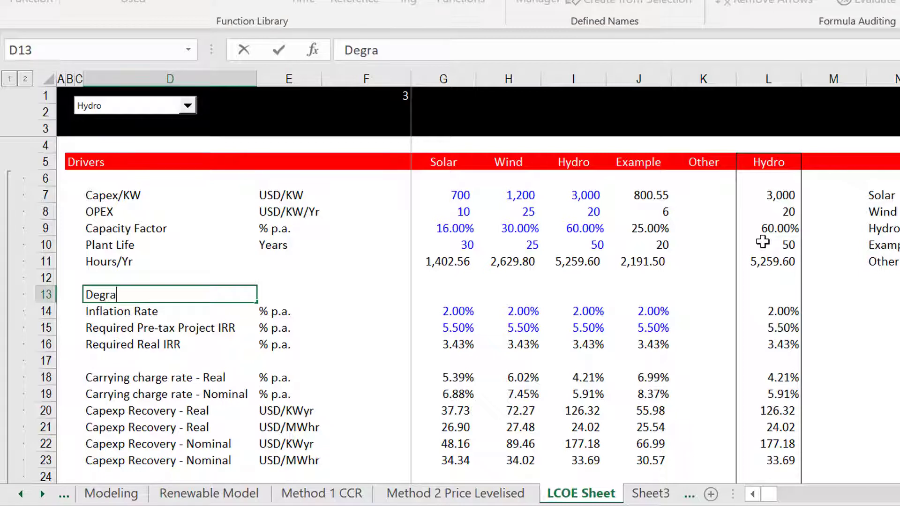
type("dation")
key("Return")
key("Up")
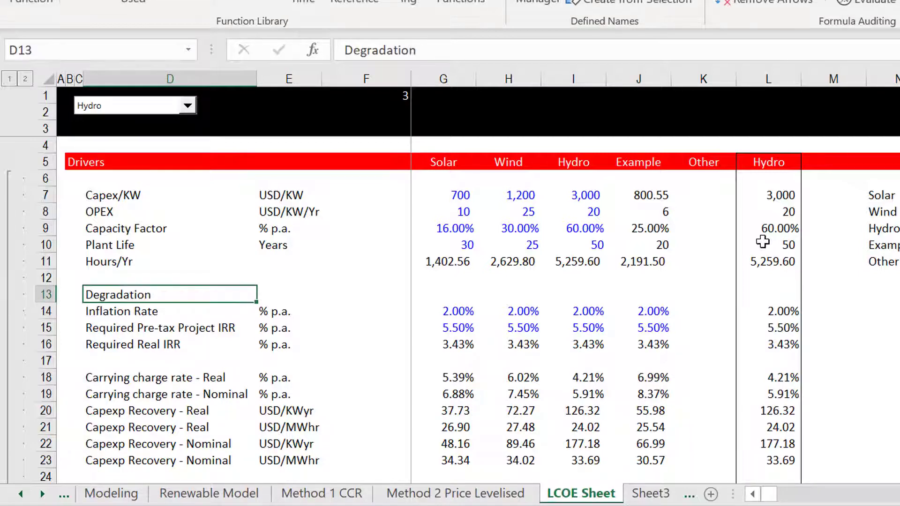
Copy the % p.a. unit from the Inflation Rate row into E13 of the Degradation row.
key("Down")
key("Right")
key("ctrl+c")
key("Up")
key("ctrl+v")
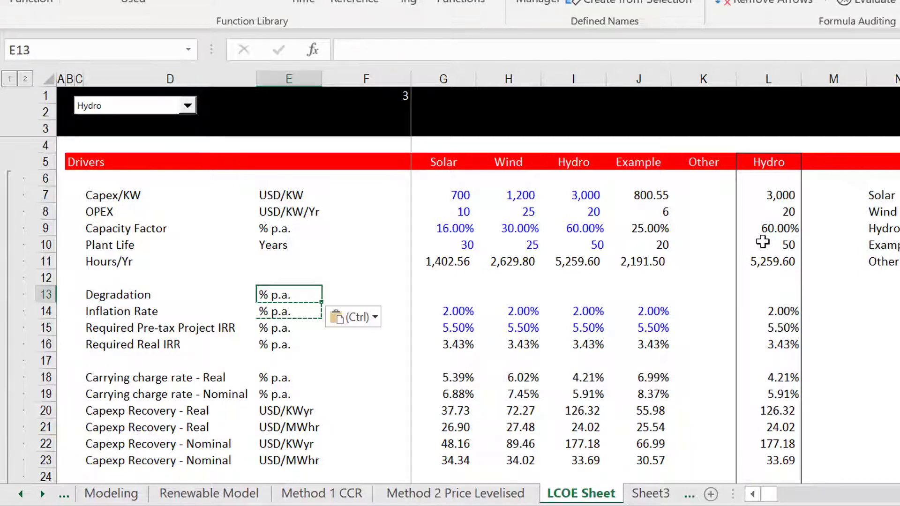
Set the Solar degradation in G13 to 0.5%.
key("Right")
key("Right")
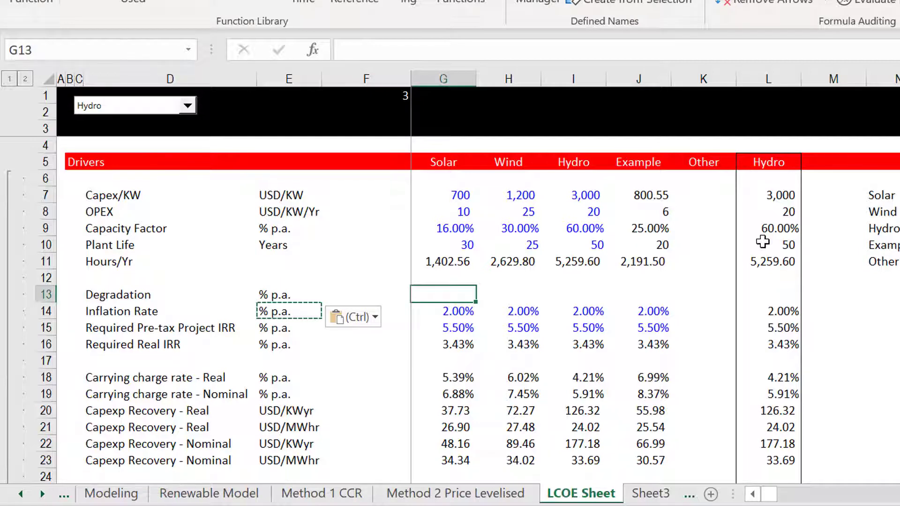
type(".5%")
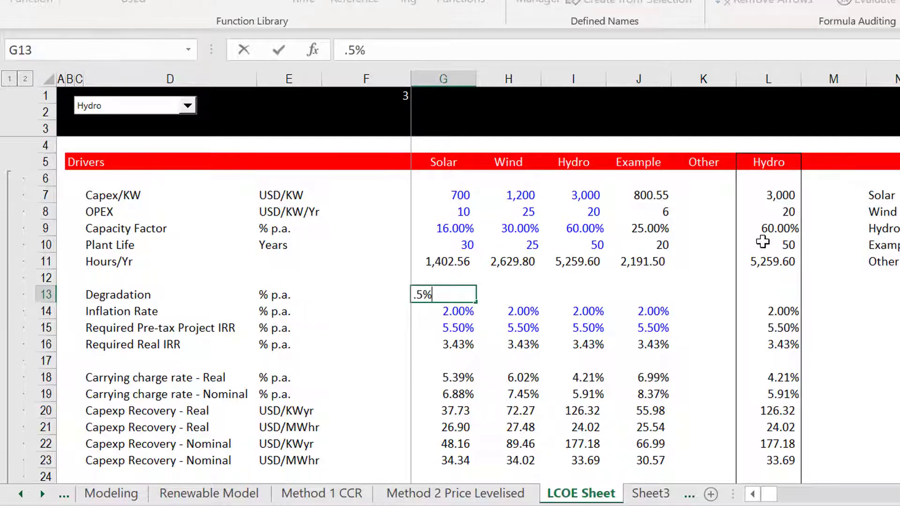
key("ctrl+Return")
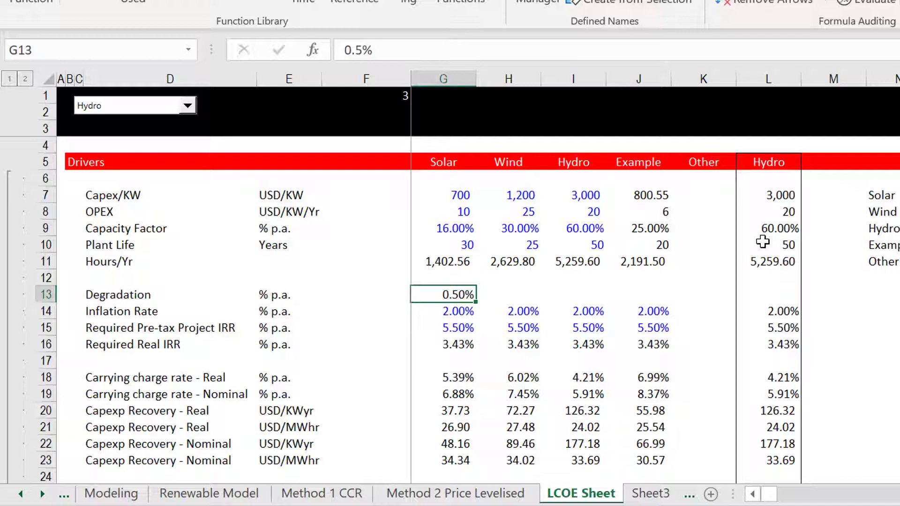
Enter 0 as the Wind degradation in H13, format it as a two-decimal percentage and fill it across to the Example column.
key("Right")
type("05")
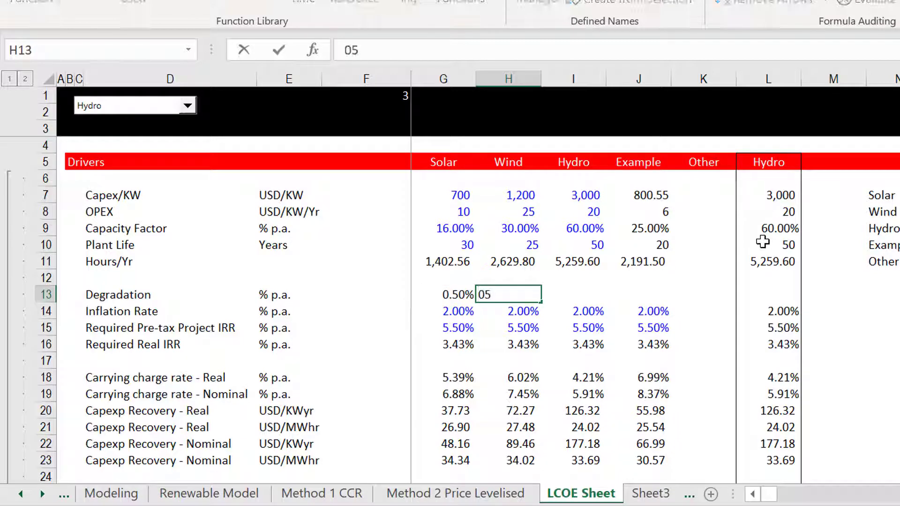
key("BackSpace")
key("Return")
key("Up")
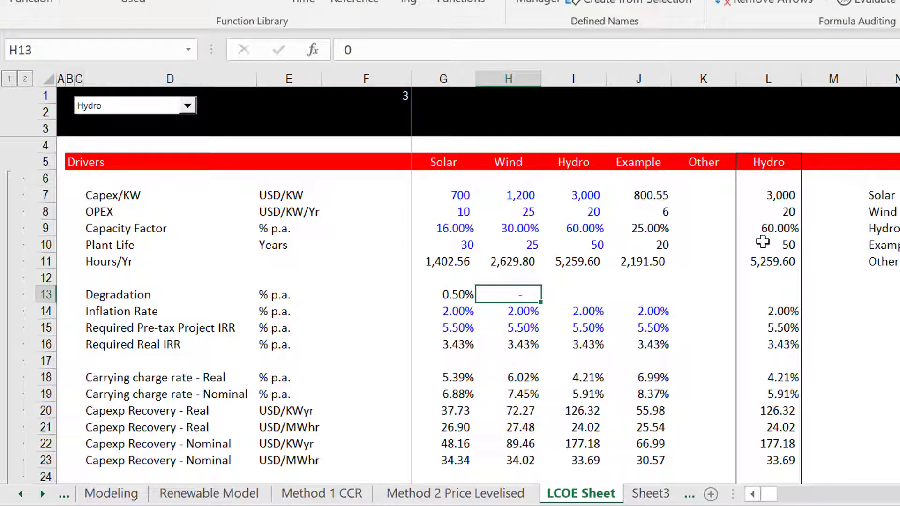
key("ctrl+shift+5")
key("shift+Right")
key("shift+Right")
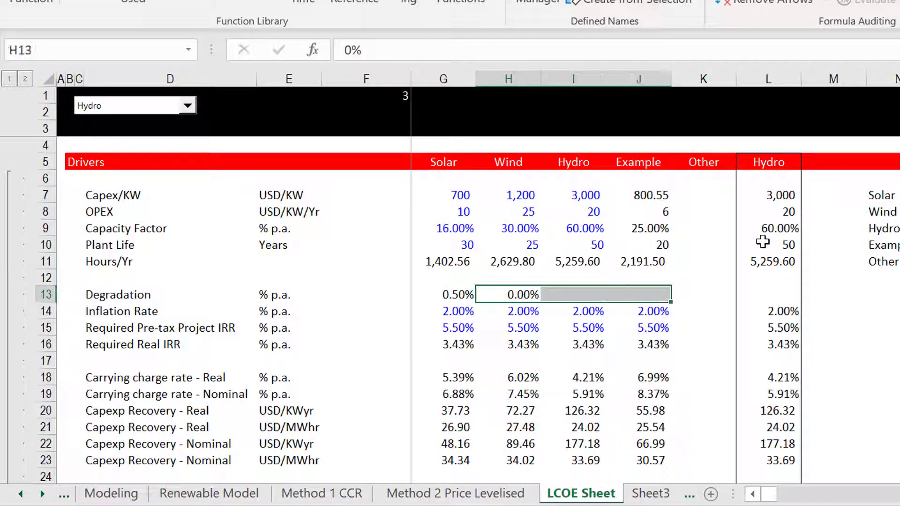
key("ctrl+r")
Copy the INDEX selection formula from L14 into L13 so the Degradation row follows the selected technology.
key("Right")
key("Right")
key("Right")
key("Right")
key("Down")
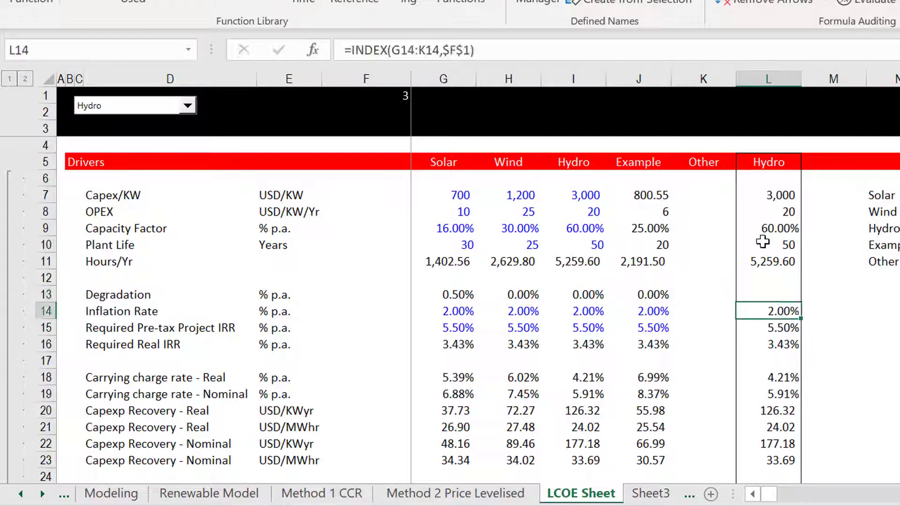
key("ctrl+c")
key("Up")
key("ctrl+v")
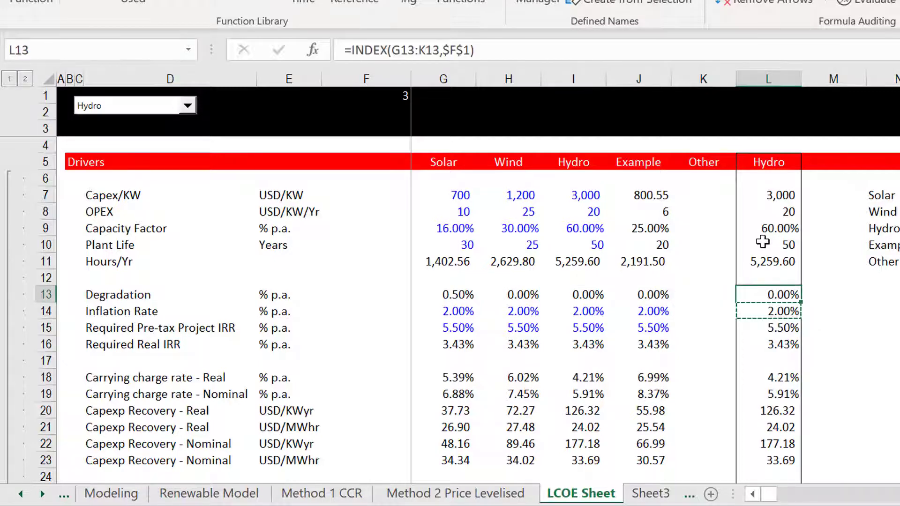
key("Escape")
Set the Example degradation in J13 to 1%.
key("Left")
key("Left")
key("Left")
key("Left")
key("Right")
key("Right")
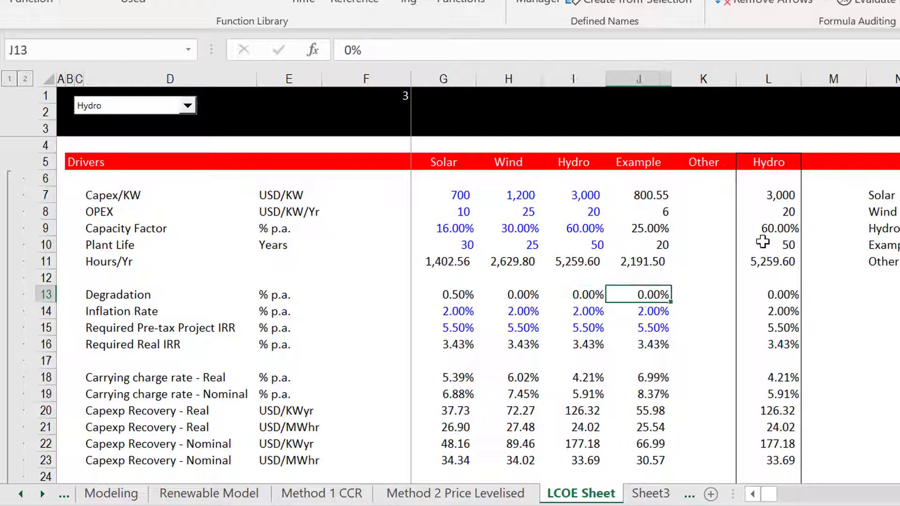
key("F2")
key("BackSpace")
key("BackSpace")
type("1%")
key("Return")
key("Up")
key("Down")
key("Down")
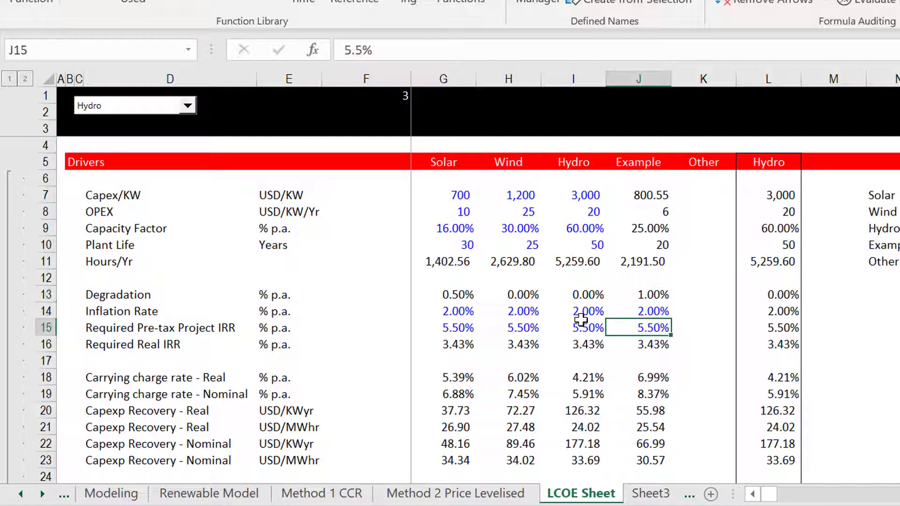
key("Left")
key("Left")
key("Left")
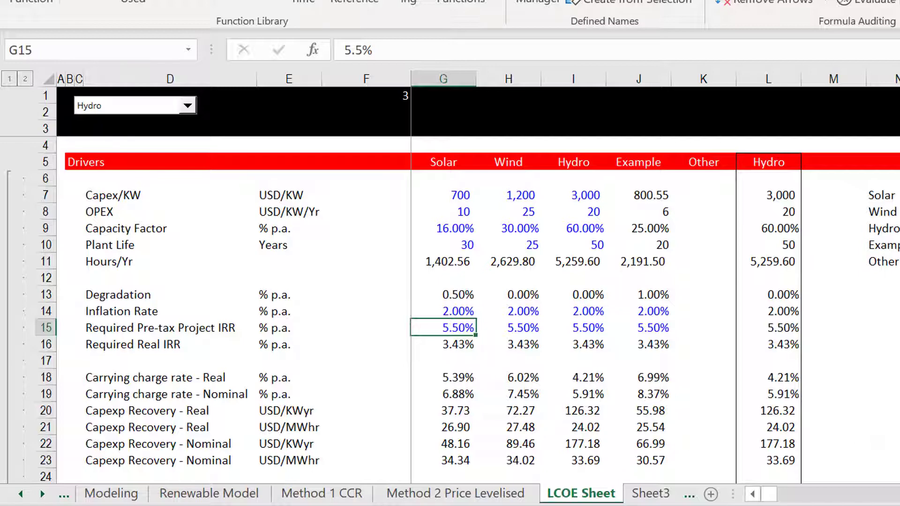
key("F10")
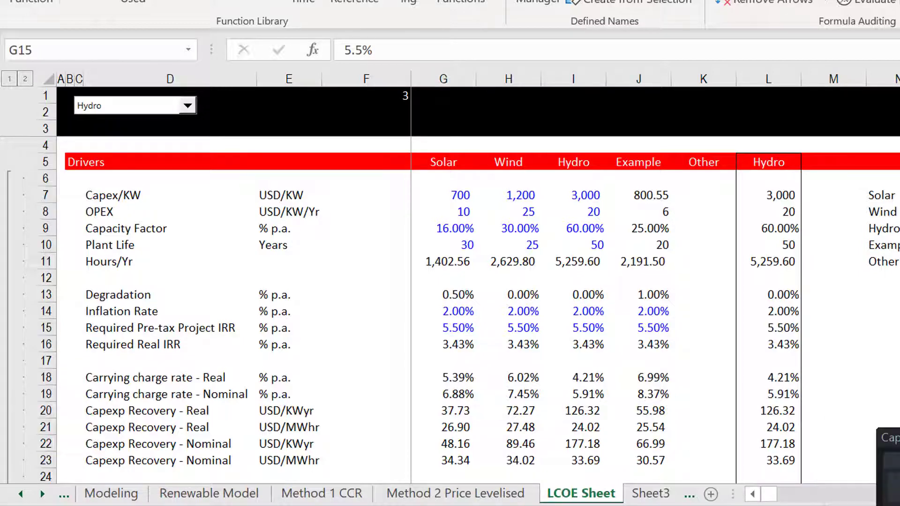
Insert three blank rows at row 17, directly below the Required Real IRR row.
key("Down")
key("Down")
key("shift+space")
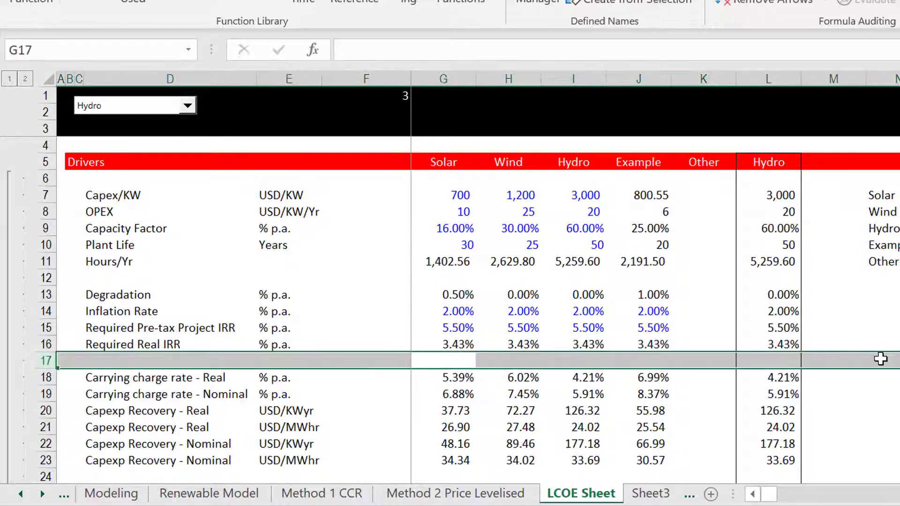
key("ctrl+shift+plus")
Label cell D17 "Require Return Adjusted" beneath Required Real IRR.
key("Left")
key("Left")
key("Left")
key("Left")
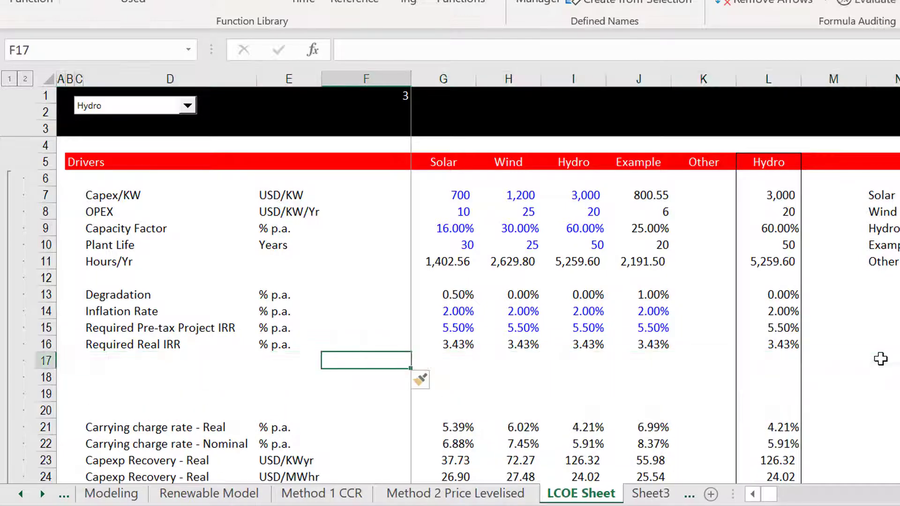
key("Right")
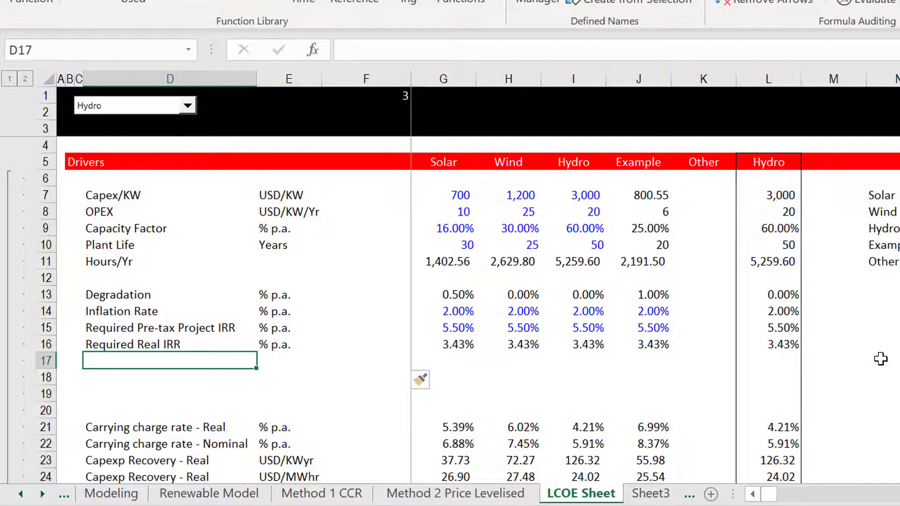
type("Require")
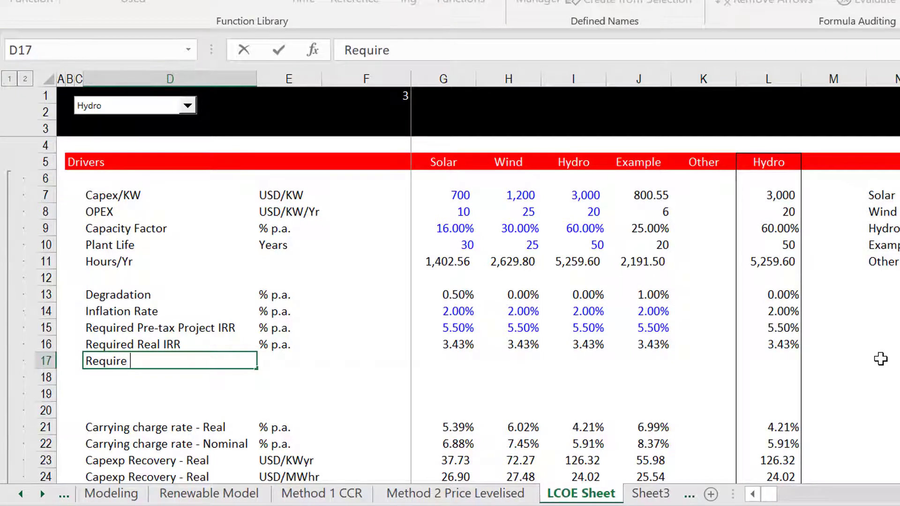
type(" T")
key("BackSpace")
type("Return")
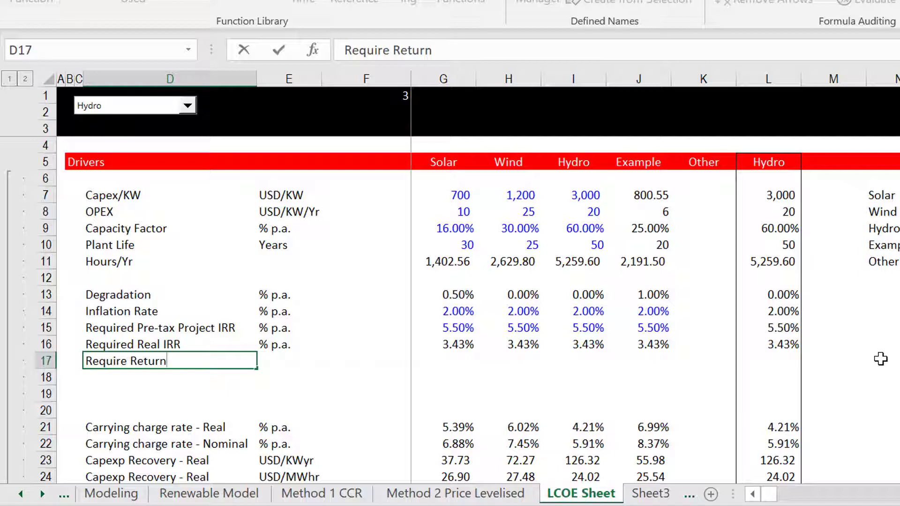
type("Adj")
key("BackSpace")
key("BackSpace")
type("Adjusted")
key("Return")
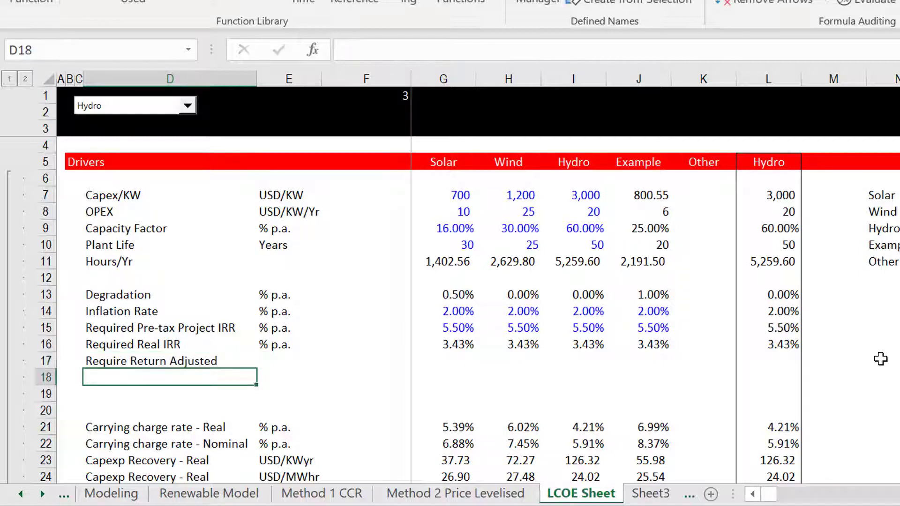
Copy the "% p.a." unit from E16 down into E17.
key("Up")
key("Up")
key("Right")
key("shift+Down")
key("ctrl+d")
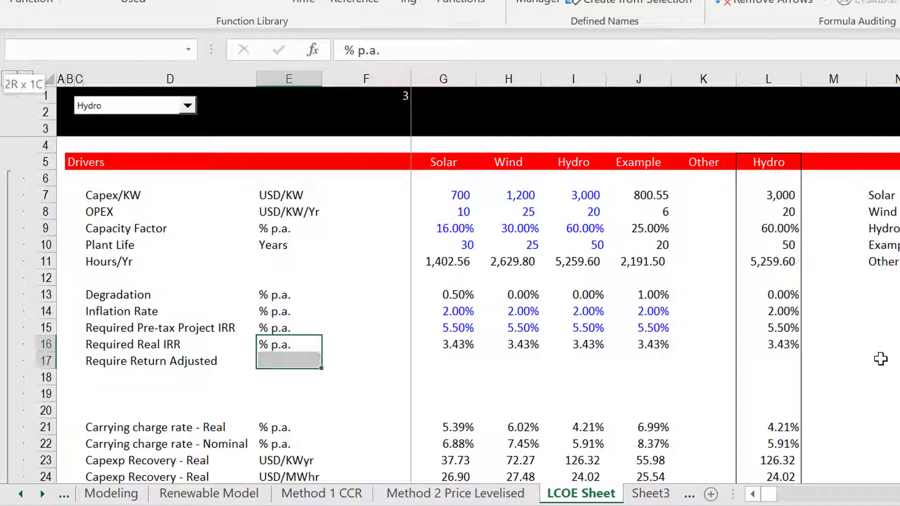
Enter the Solar adjusted return formula =(1+G15)/(1-G13) in G17.
key("Down")
key("Right")
key("Right")
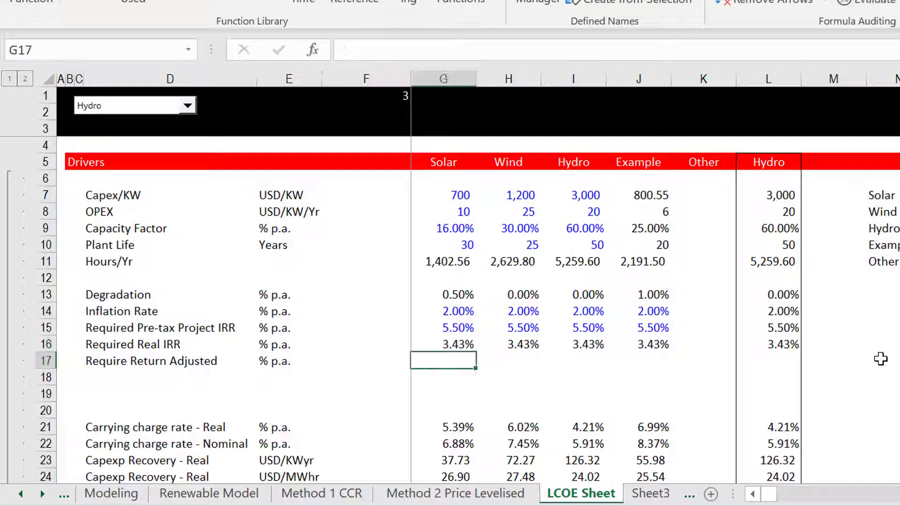
type("=")
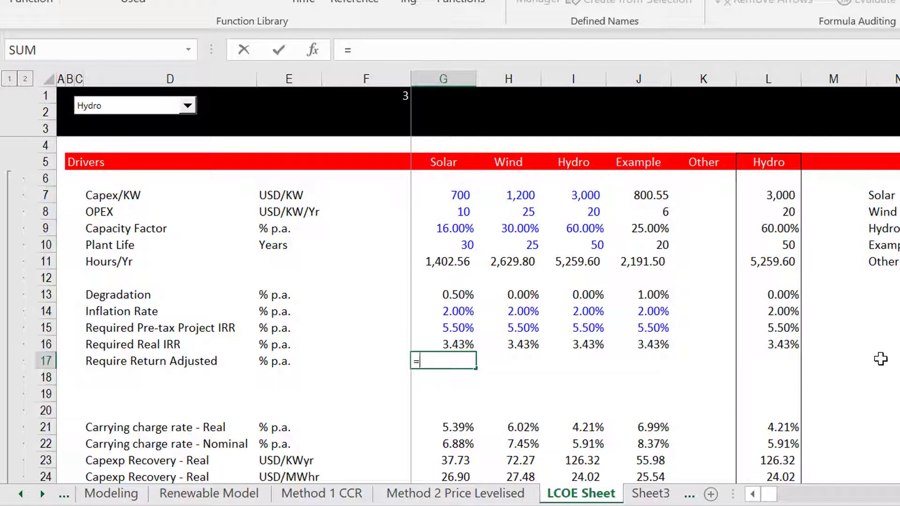
type("(1+")
key("Up")
key("Up")
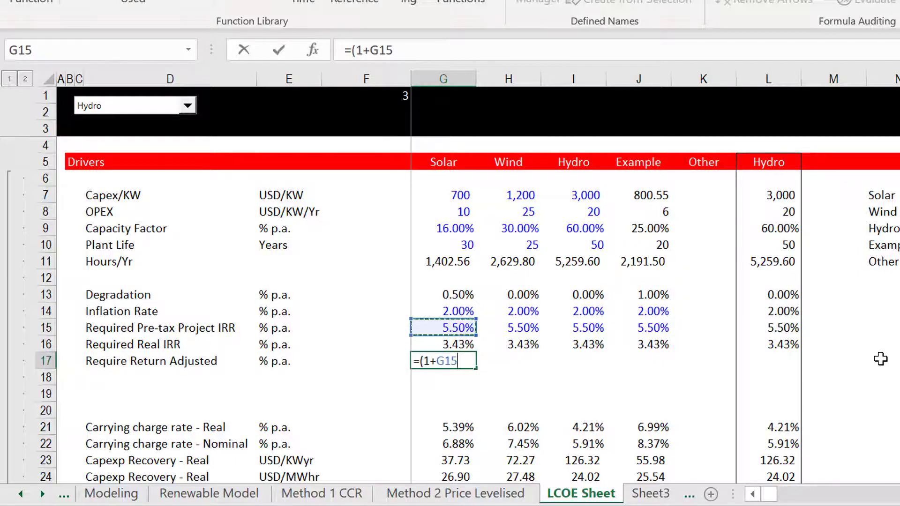
type(")")
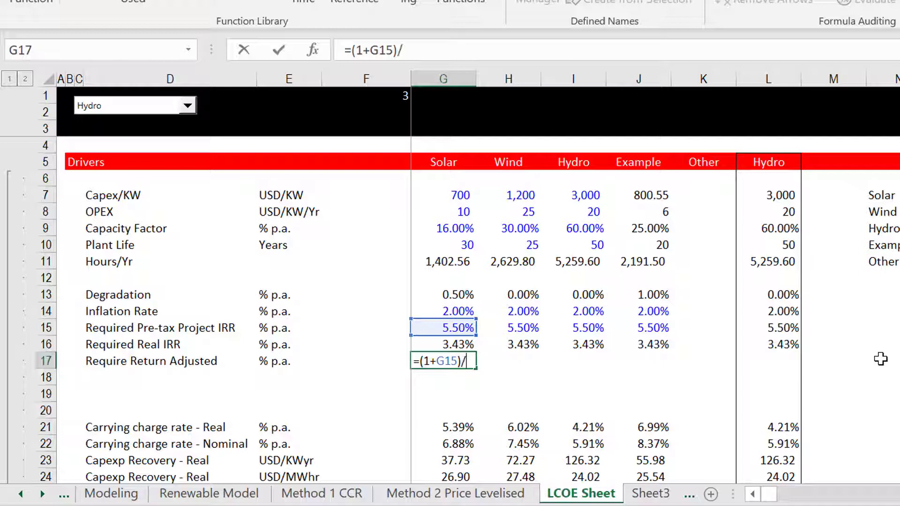
type("/(1-")
key("Up")
key("Up")
key("Return")
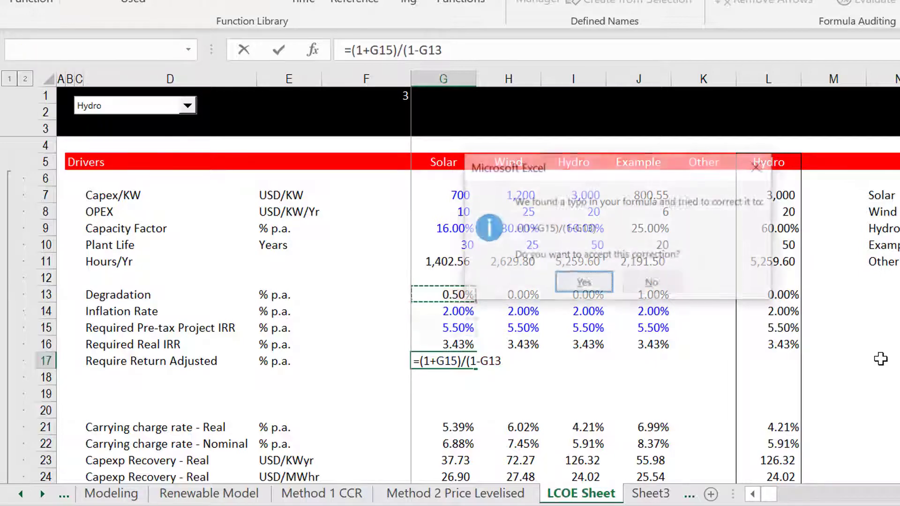
key("Return")
key("Up")
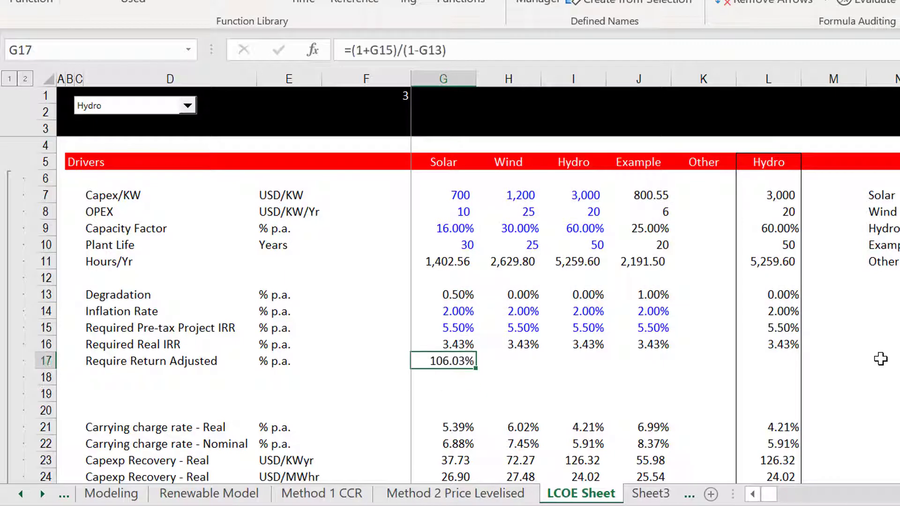
Subtract 1 at the end of the G17 formula and fill it across to the Example column.
key("F2")
type("-")
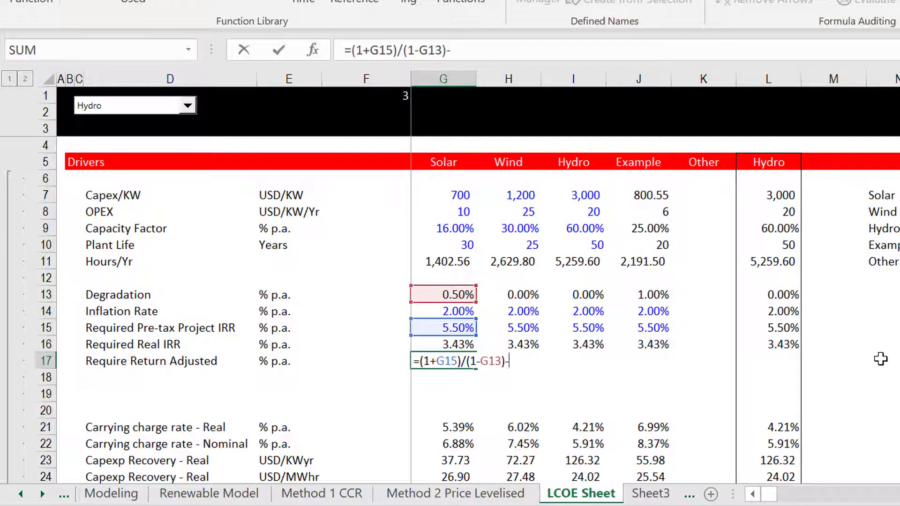
type("1")
key("ctrl+Return")
key("shift+Right")
key("shift+Right")
key("shift+Right")
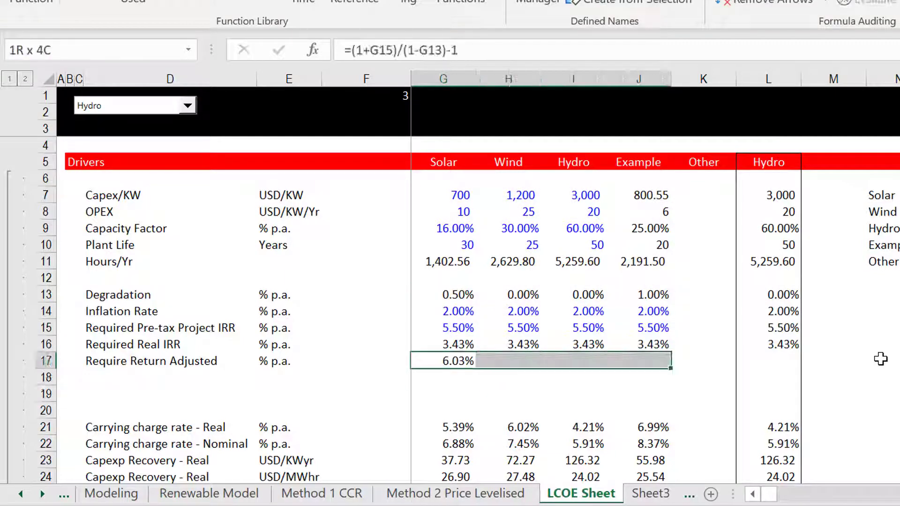
key("ctrl+r")
Copy the INDEX selection formula from L16 down into L17 for the adjusted return row.
key("Right")
key("Right")
key("Right")
key("Right")
key("Right")
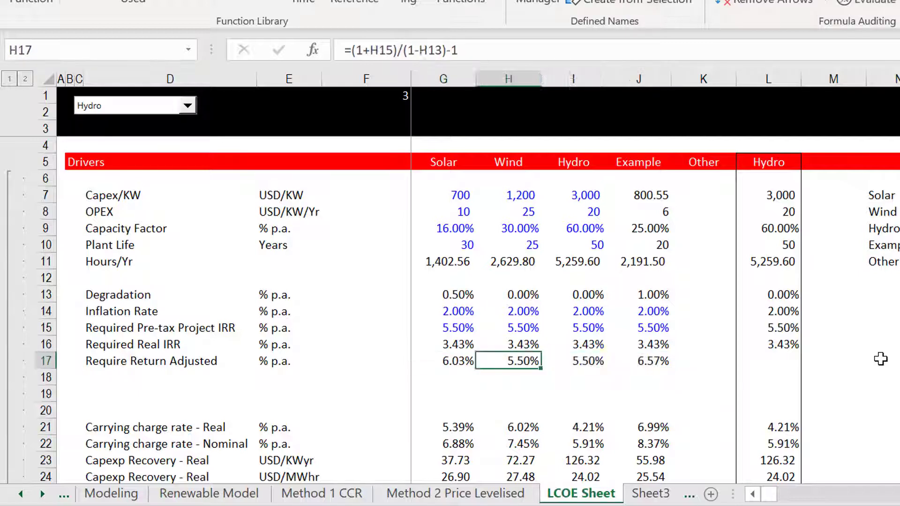
key("Up")
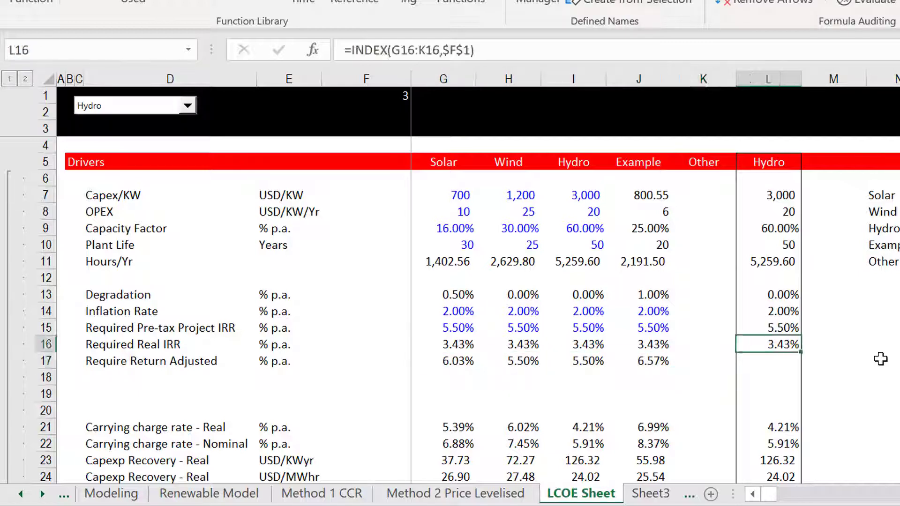
key("shift+Down")
key("ctrl+d")
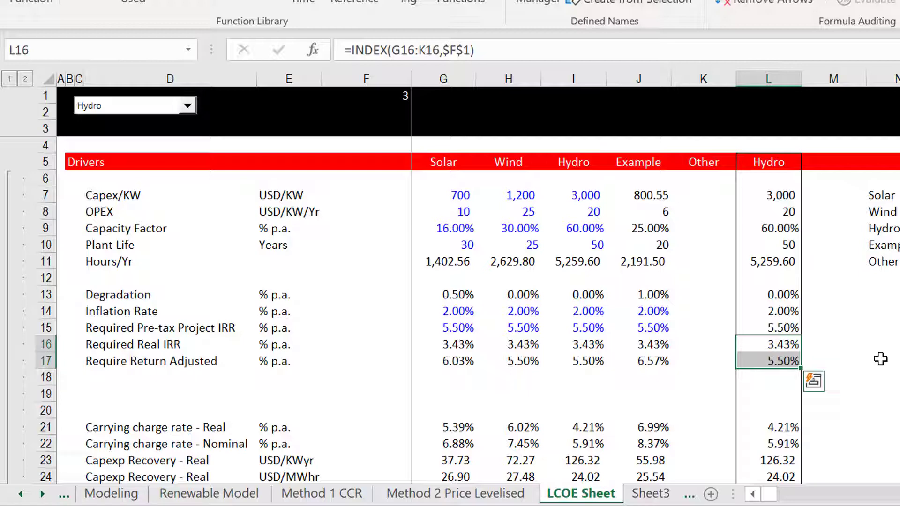
Examine the carrying charge and capex recovery rows, checking the nominal USD/KWyr recovery formula in G25.
key("Down")
key("Down")
key("Down")
key("Down")
key("Down")
key("Down")
key("Down")
key("Down")
key("Down")
key("Down")
key("Down")
key("Down")
key("Down")
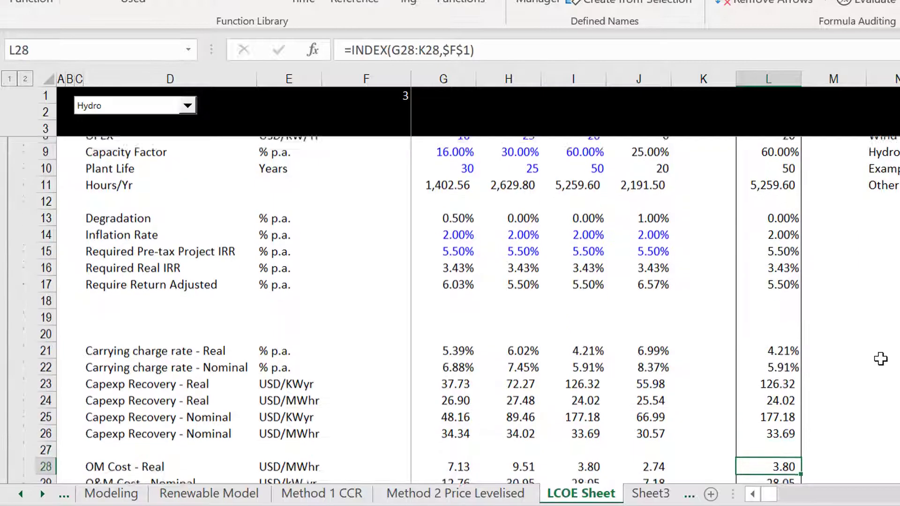
key("Up")
key("Up")
key("Up")
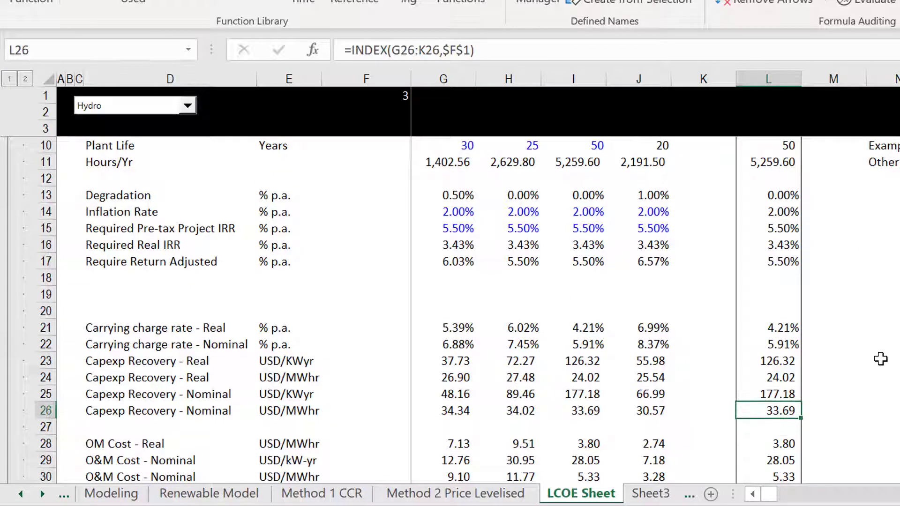
key("Left")
key("Left")
key("Left")
key("Left")
key("Left")
key("Left")
key("Left")
key("Left")
key("Left")
key("Up")
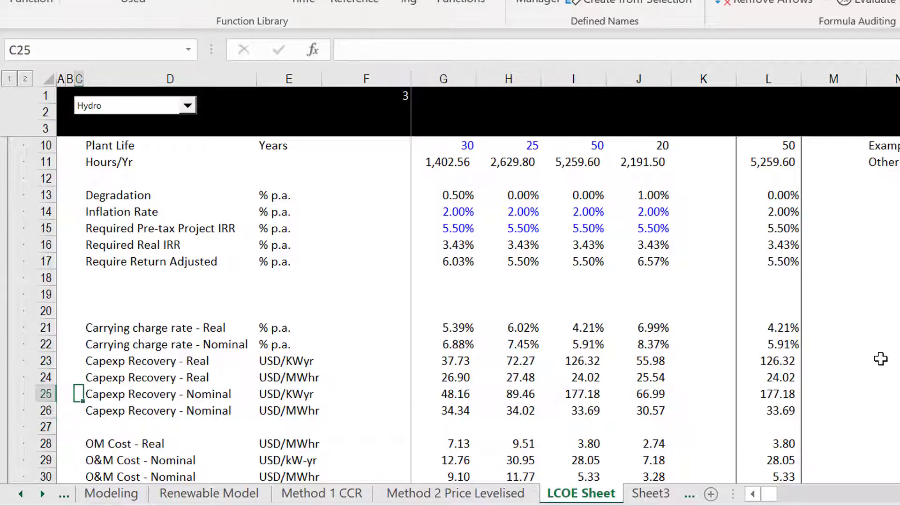
key("Right")
key("Right")
key("Right")
key("F2")
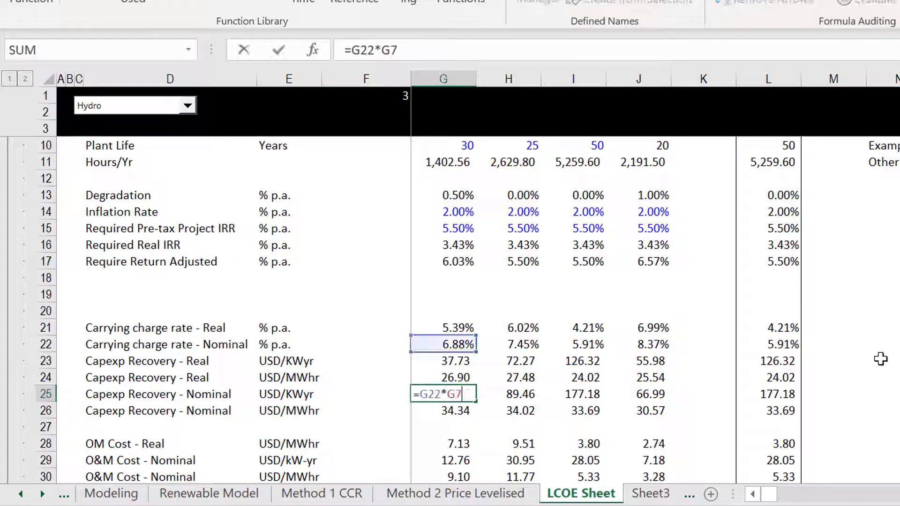
key("Escape")
Change the rate in G22's nominal carrying charge formula to the adjusted return, giving =PMT(G17,G10,-1).
key("Up")
key("Up")
key("Up")
key("F2")
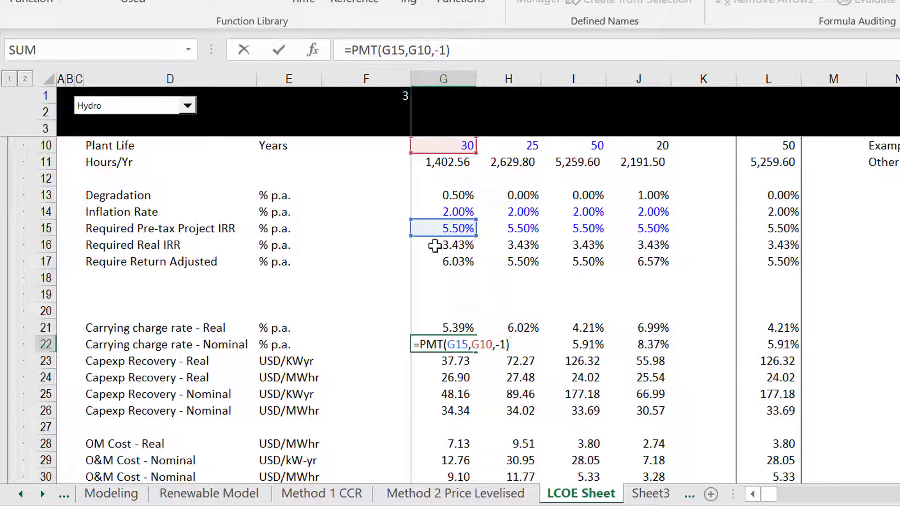
left_click_drag(428, 236, 430, 268)
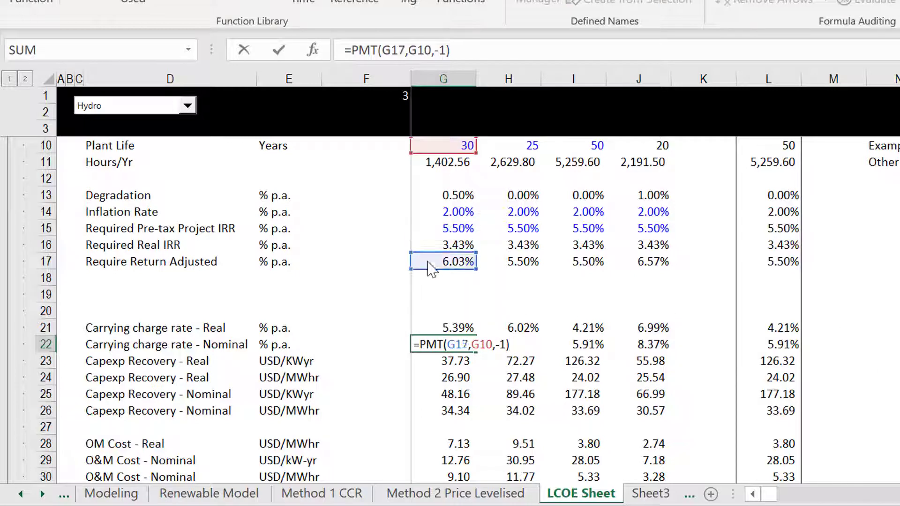
key("ctrl+Return")
Format G22 as a two-decimal percentage and fill its PMT formula across to the Example column.
key("shift+Right")
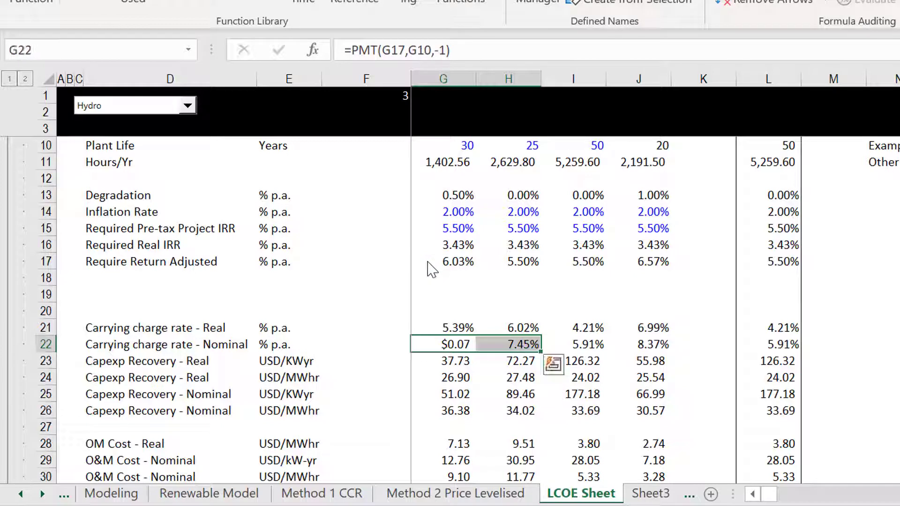
key("Left")
key("Right")
key("ctrl+shift+5")
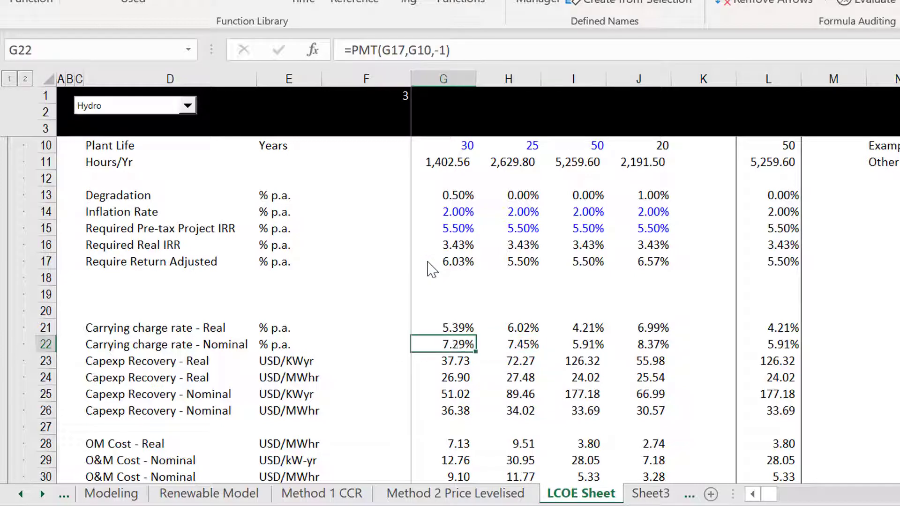
key("shift+Right")
key("shift+Right")
key("shift+Right")
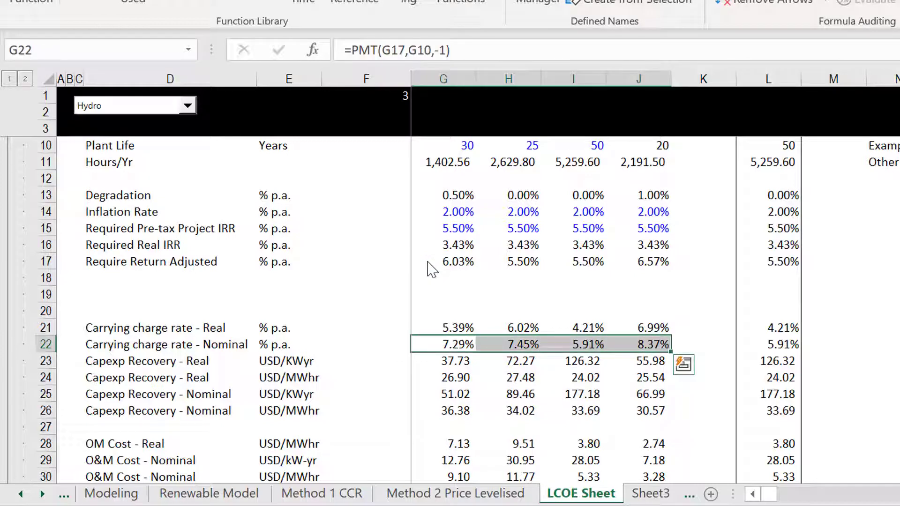
key("ctrl+r")
Change the second PV rate in G29's nominal O&M cost formula to G17, giving =PV(G16,G10,-1)/PV(G17,G10,-1)*G8.
key("Down")
key("Down")
key("Down")
key("Down")
key("Down")
key("Down")
key("Down")
key("Down")
key("Down")
key("Down")
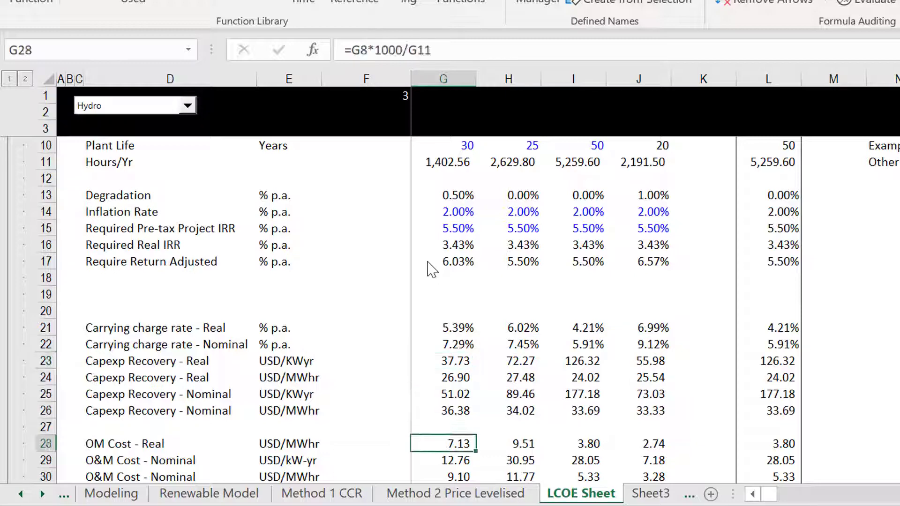
key("Up")
key("Up")
key("Up")
key("Up")
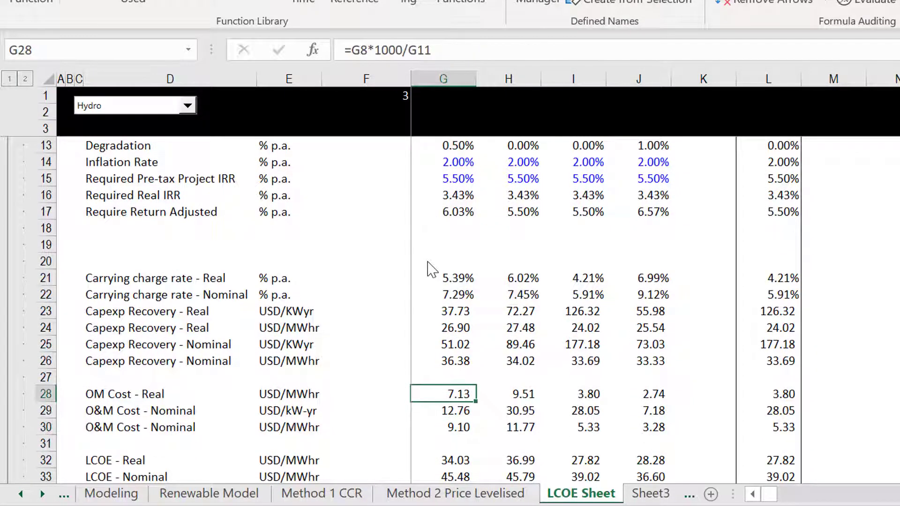
key("Down")
key("Down")
key("Up")
key("F2")
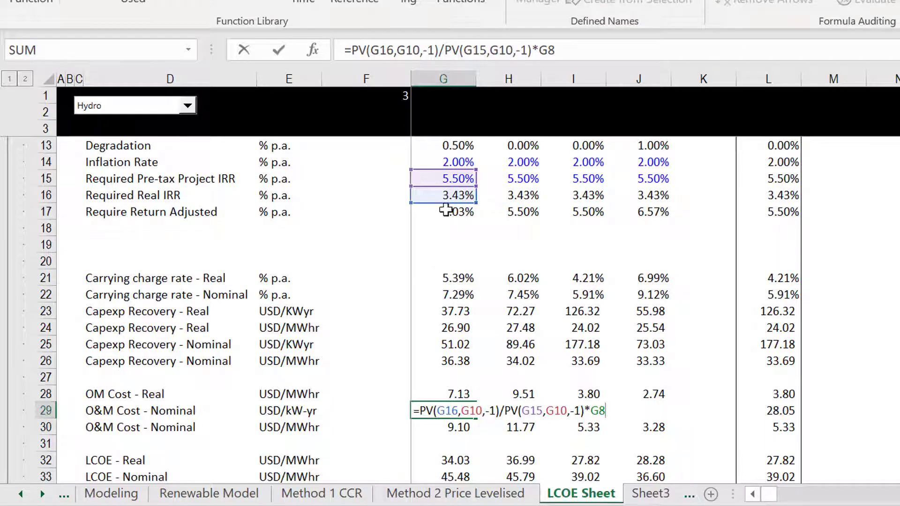
left_click_drag(450, 181, 447, 216)
key("Return")
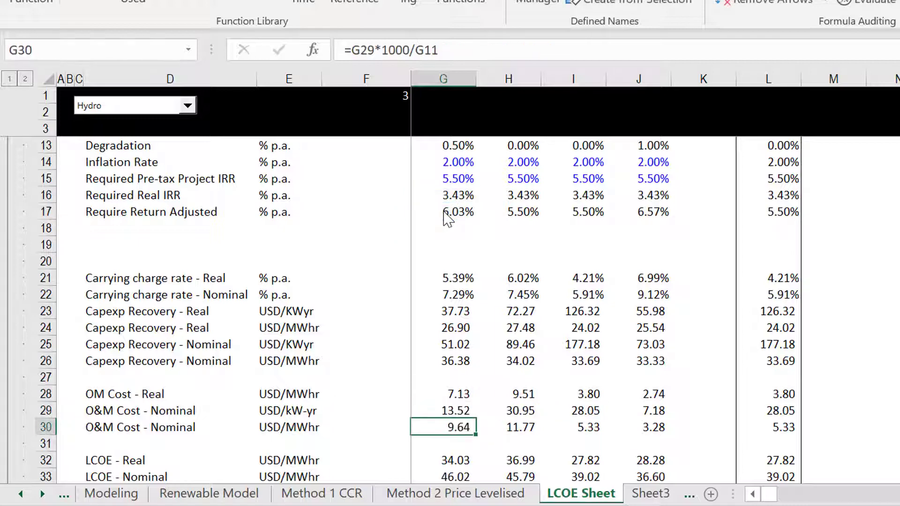
Fill the revised nominal O&M cost formula from G29 across to the Example column.
key("Up")
key("shift+Right")
key("shift+Right")
key("shift+Right")
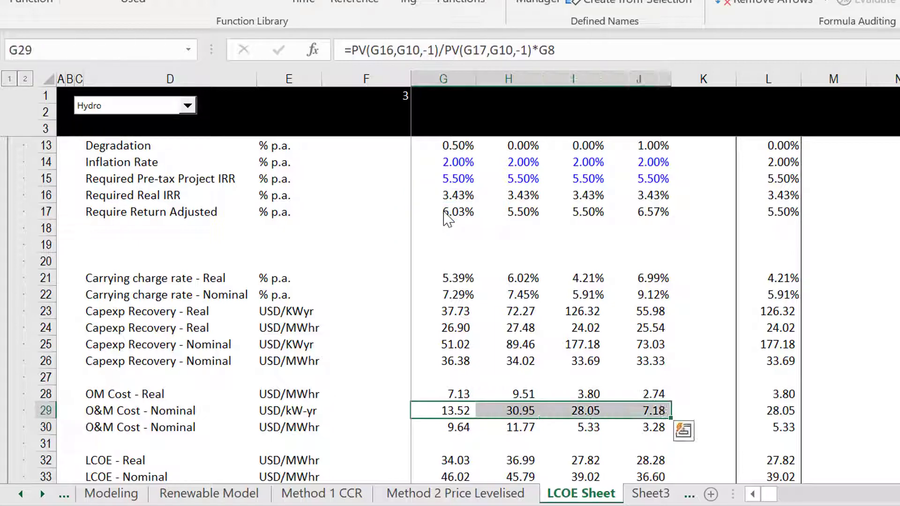
key("ctrl+r")
Examine the year 1 revenue, O&M cost and generation formulas in the nominal section of the financial model proof.
key("Down")
key("Down")
key("Down")
key("Down")
key("Down")
key("Down")
key("Down")
key("Down")
key("Down")
key("Down")
key("Down")
key("Down")
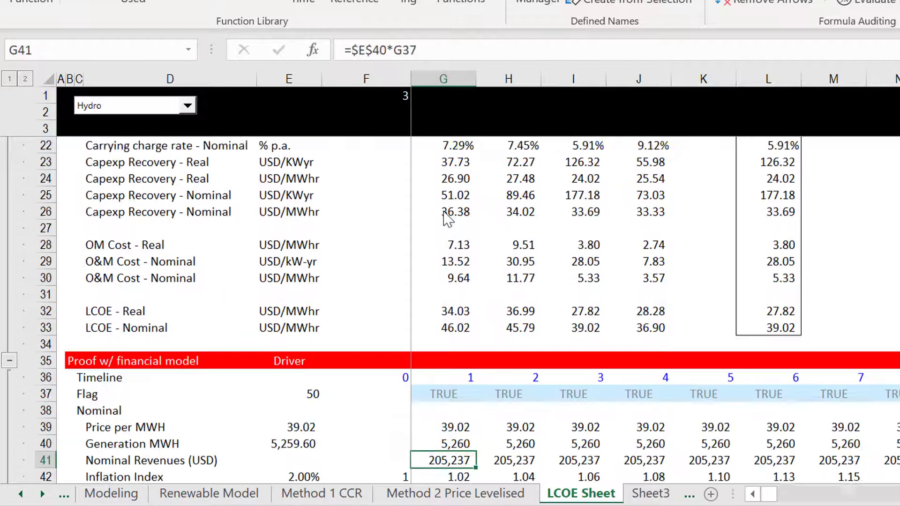
key("Down")
key("Down")
key("Down")
key("Down")
key("Down")
key("Up")
key("Up")
key("Up")
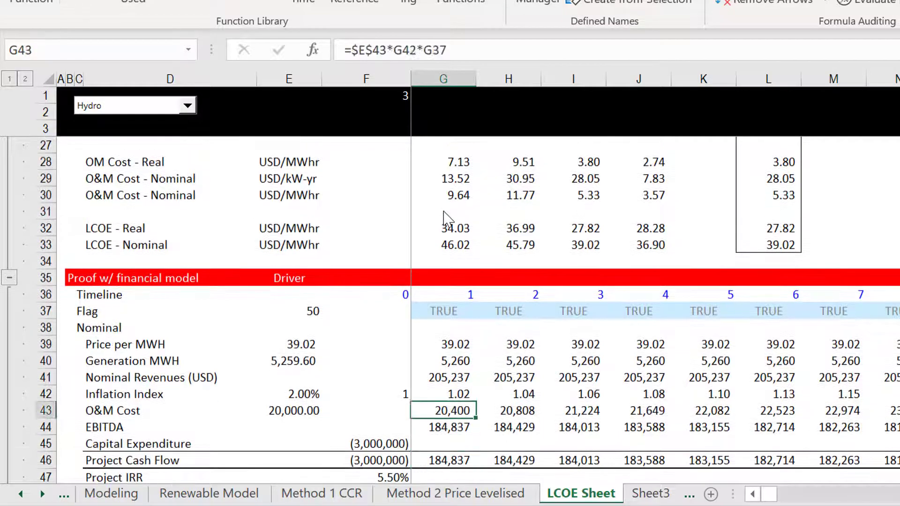
key("Up")
key("Up")
key("Up")
key("Up")
key("Down")
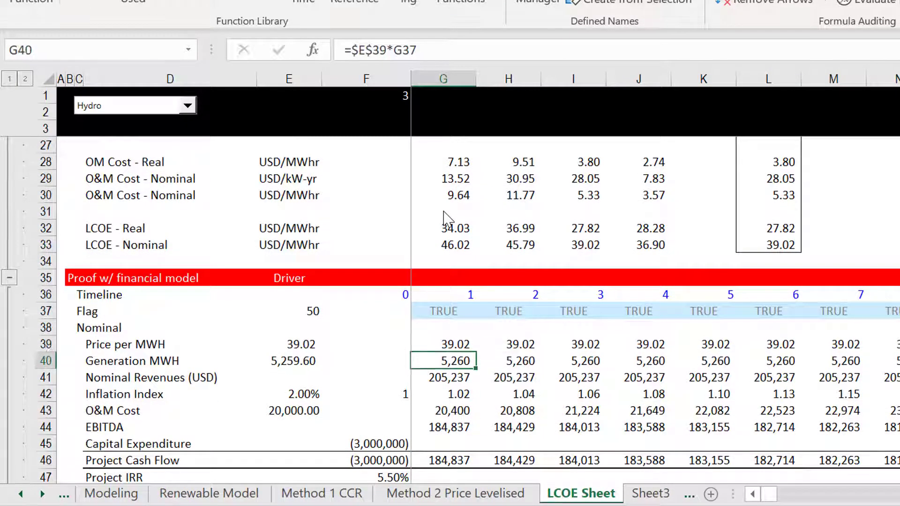
Insert a blank row above Generation MWH in the nominal section of the financial model proof.
key("Down")
key("Up")
key("Left")
key("Left")
key("Left")
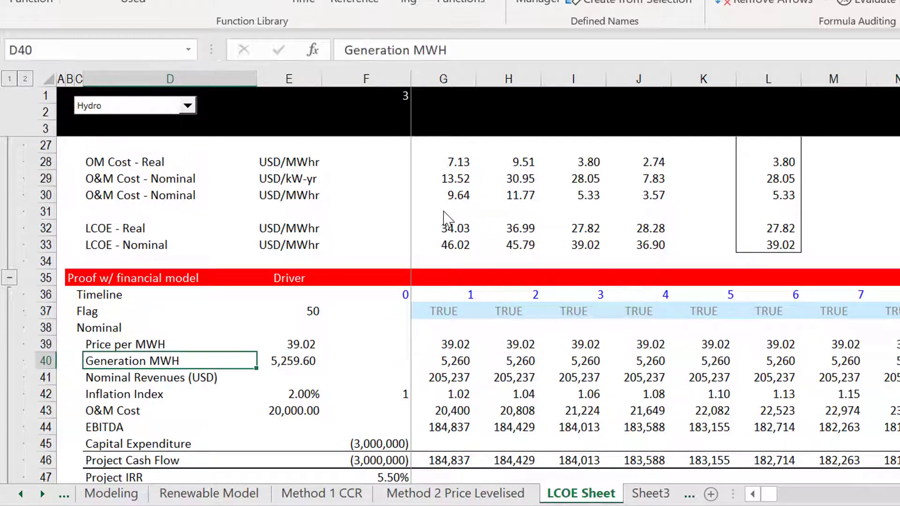
key("Right")
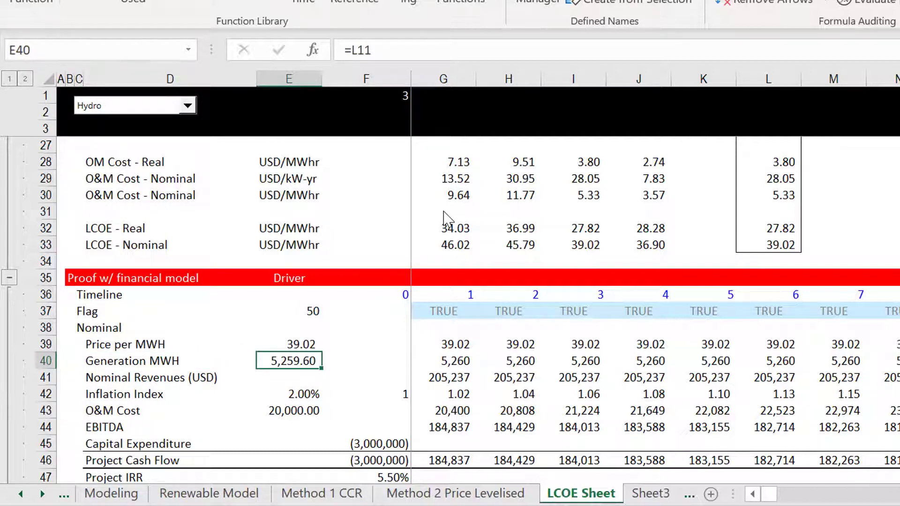
key("Left")
key("F2")
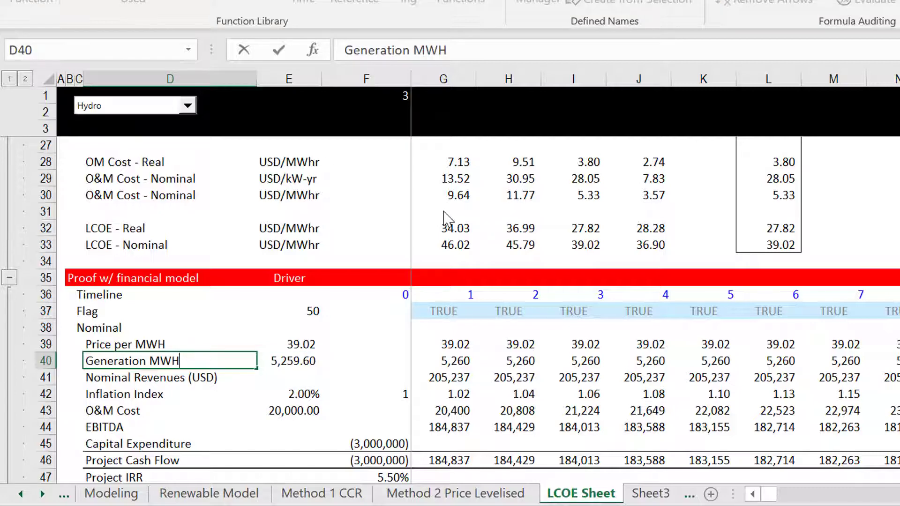
key("Escape")
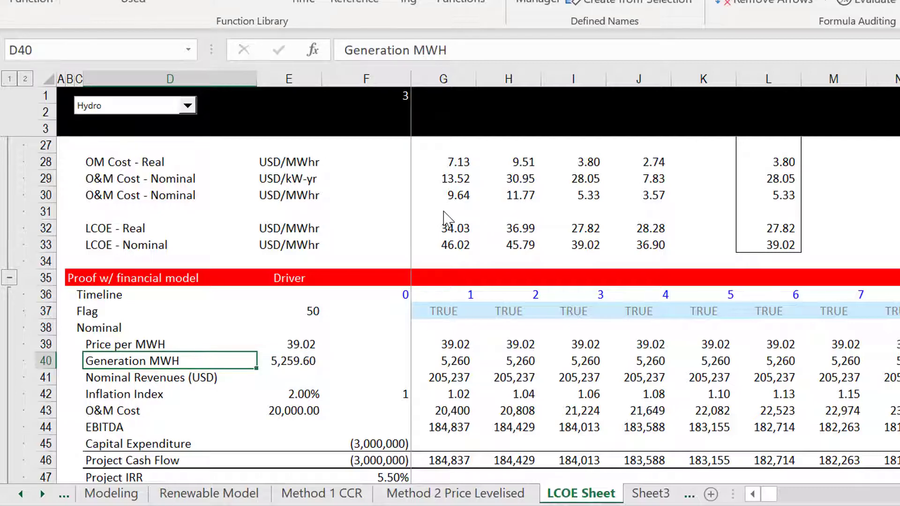
key("shift+space")
key("ctrl+shift+equal")
key("Left")
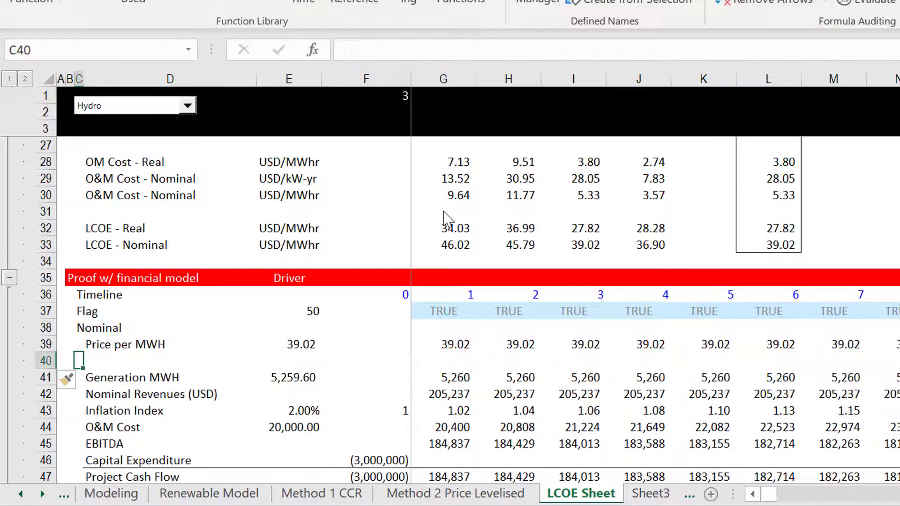
Label the new row 40 "Generation without Degradation" and widen column D to fit the text.
key("Right")
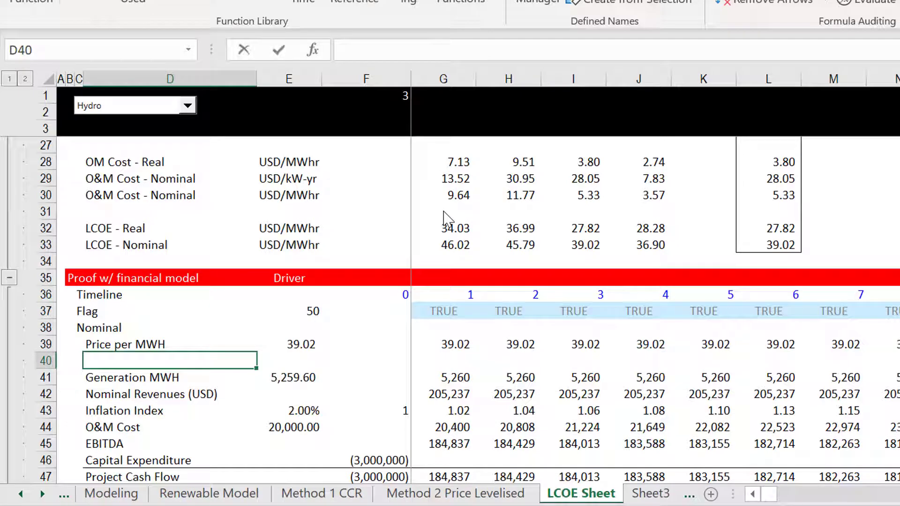
type("Generation wt")
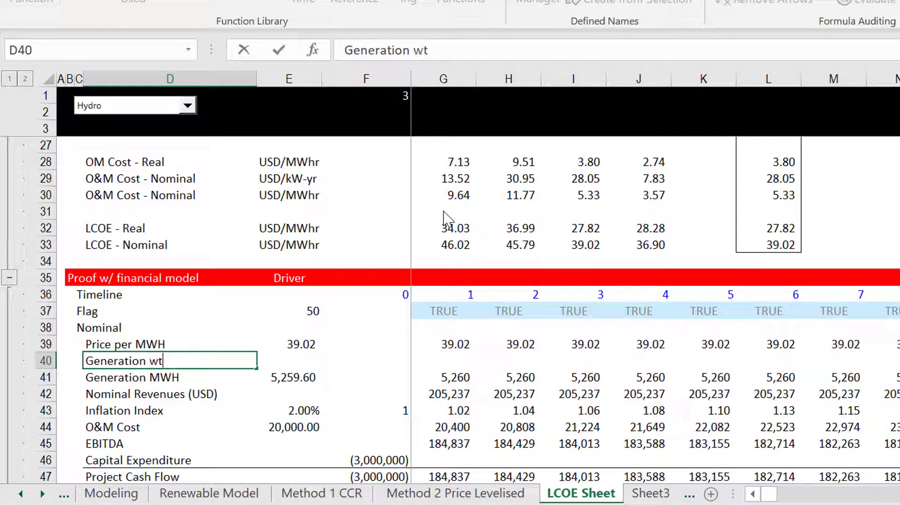
key("BackSpace")
key("BackSpace")
type("without ")
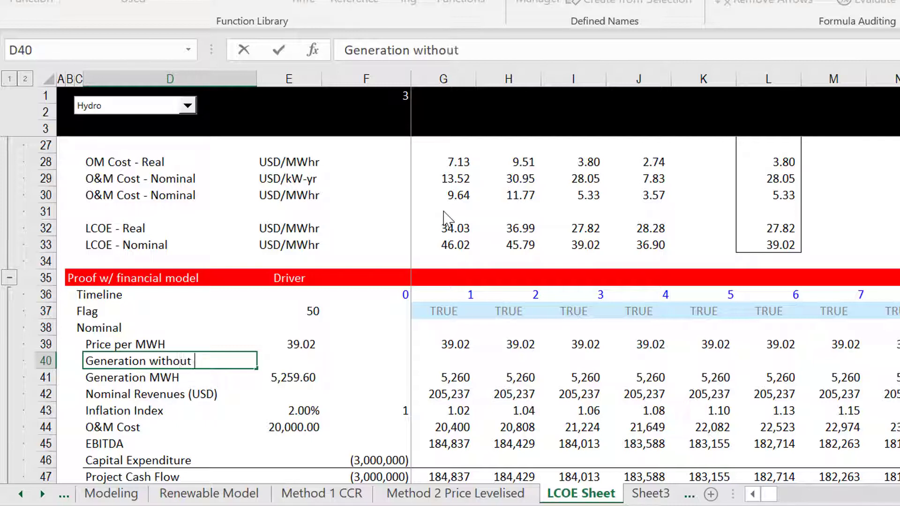
type("Degra")
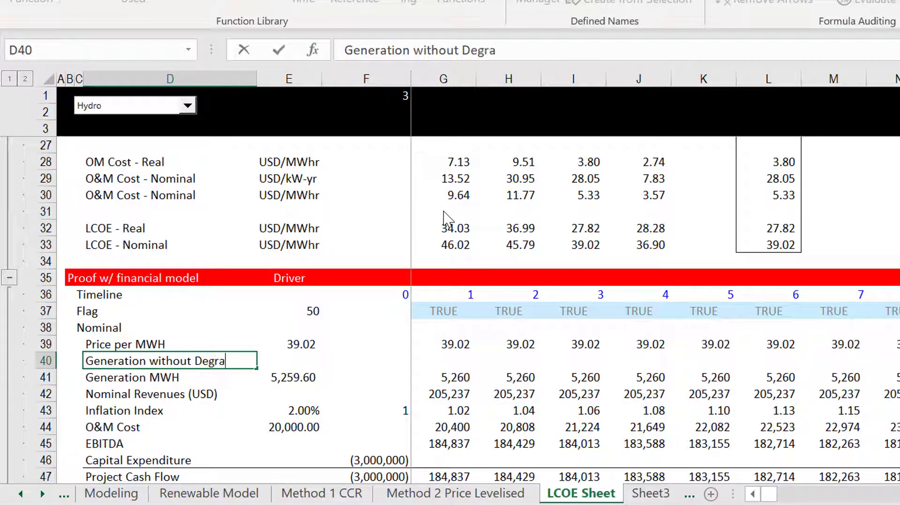
type("datoin")
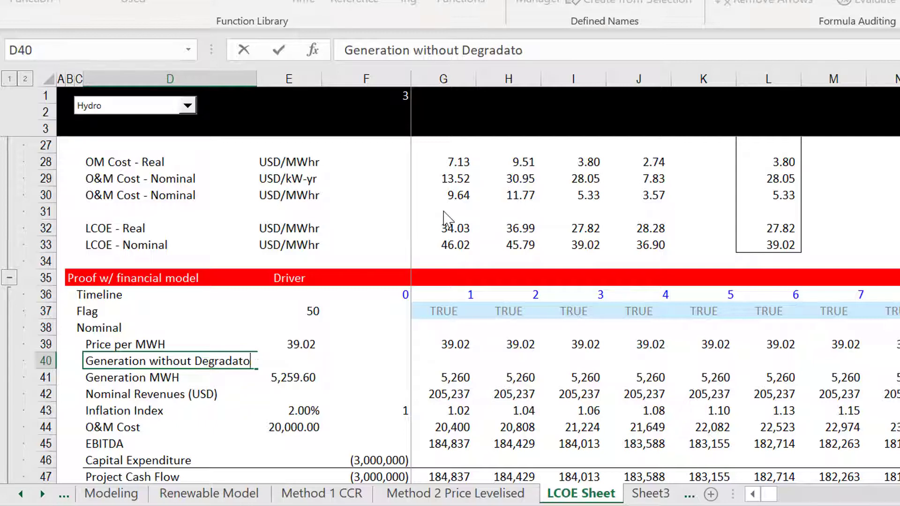
key("BackSpace")
type("ion")
key("Return")
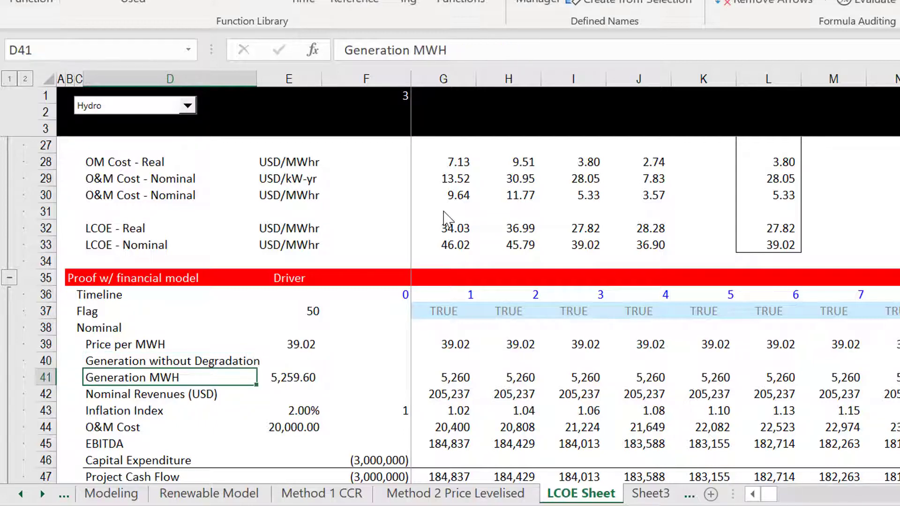
key("Up")
key("Right")
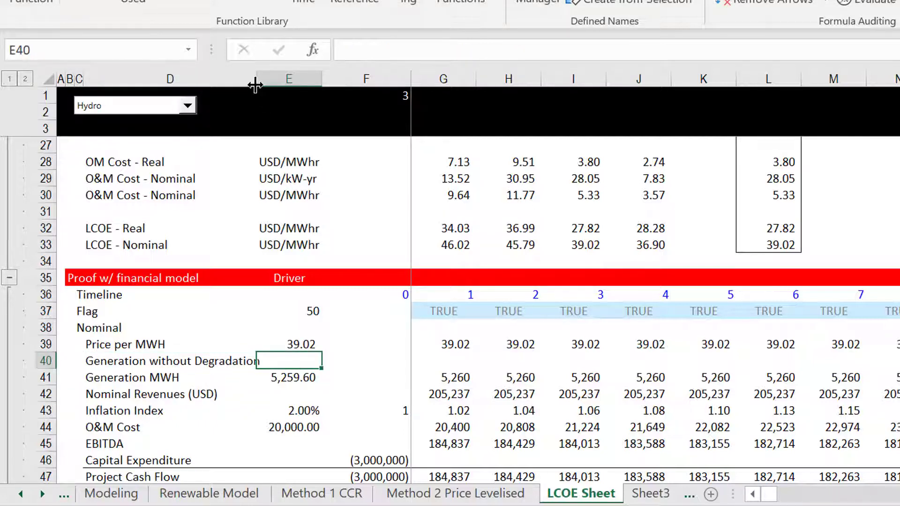
left_click_drag(256, 85, 265, 85)
Link the Generation without Degradation driver in E40 to the selected technology's Hours/Yr with =L11.
key("Up")
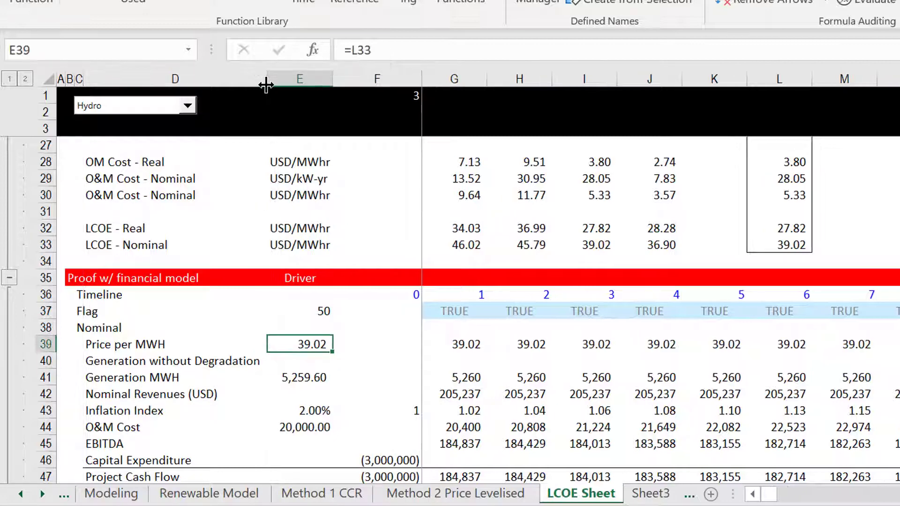
key("Down")
type("=")
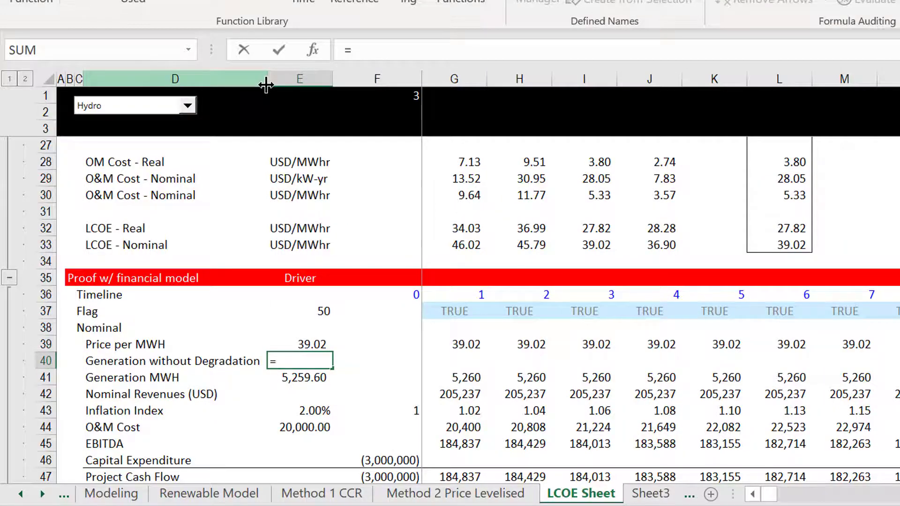
key("Up")
key("Up")
key("Up")
key("Up")
key("Up")
key("Up")
key("Up")
key("Up")
key("Up")
key("Up")
key("Up")
key("Up")
key("Up")
key("Up")
key("Up")
key("Up")
key("Up")
key("Up")
key("Up")
key("Up")
key("Up")
key("Up")
key("Up")
key("Up")
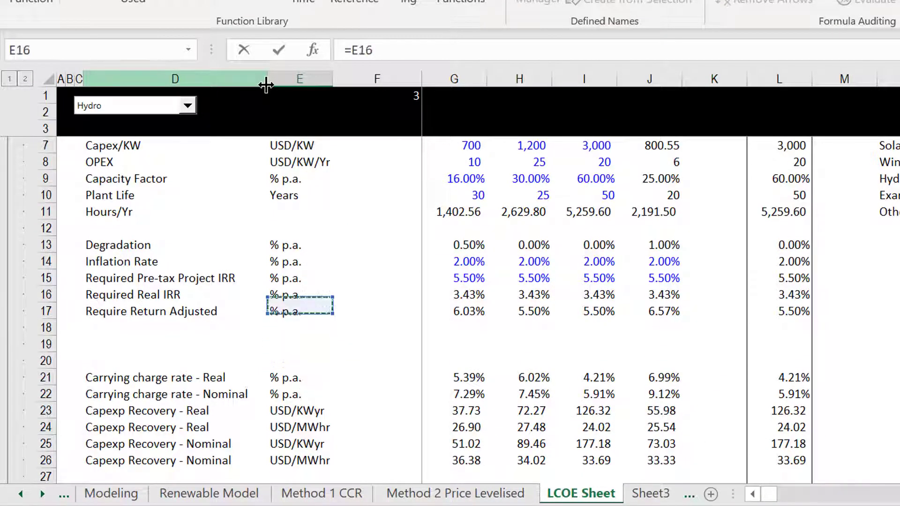
key("Up")
key("Up")
key("Up")
key("Up")
key("Up")
key("Up")
key("Down")
key("Right")
key("Right")
key("Right")
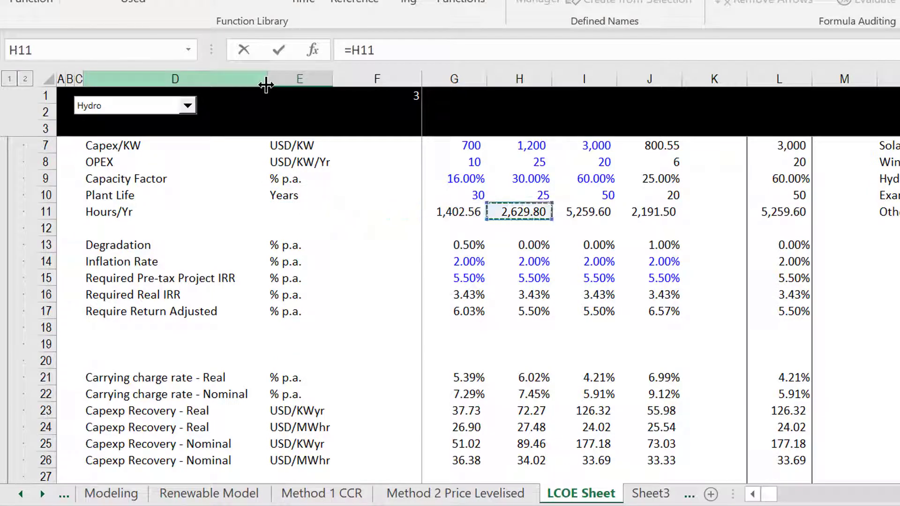
key("Right")
key("Right")
key("Right")
key("Right")
key("Up")
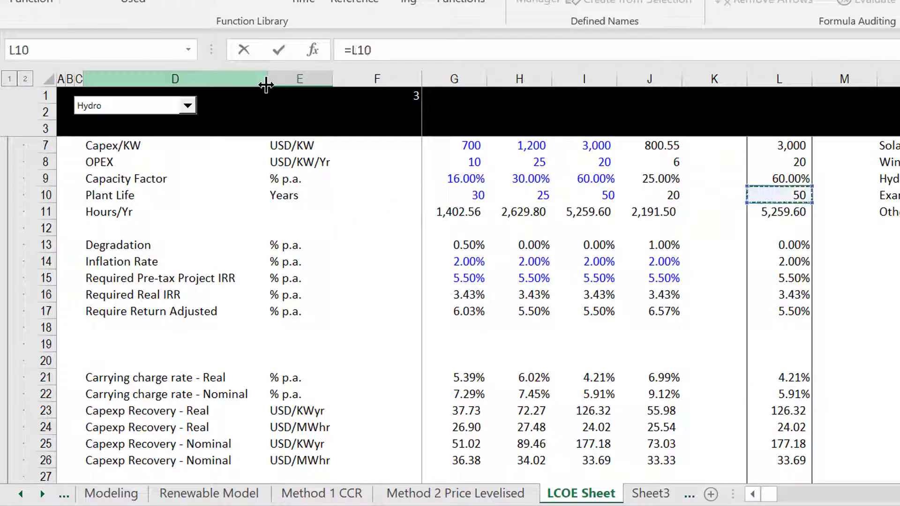
key("Up")
key("Up")
key("Up")
key("Up")
key("Up")
key("Up")
key("Up")
key("Down")
key("Down")
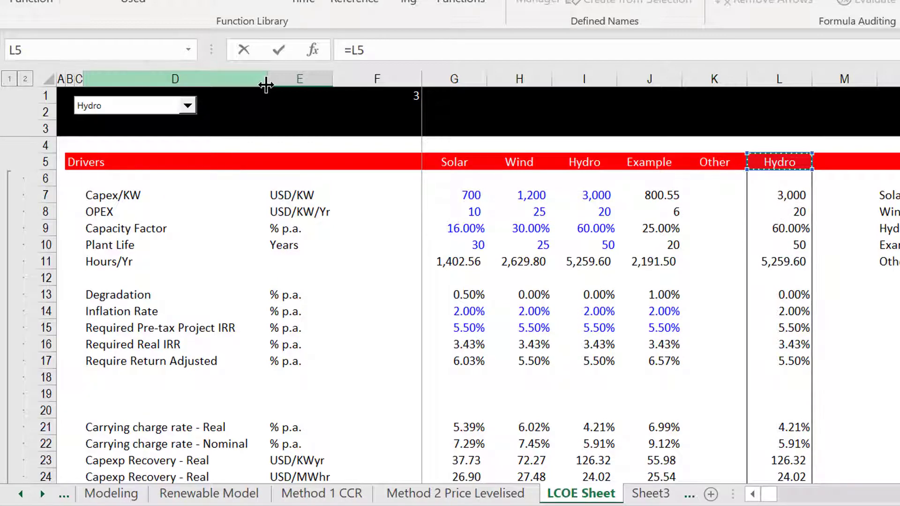
key("Down")
key("Down")
key("Down")
key("Down")
key("Down")
key("Down")
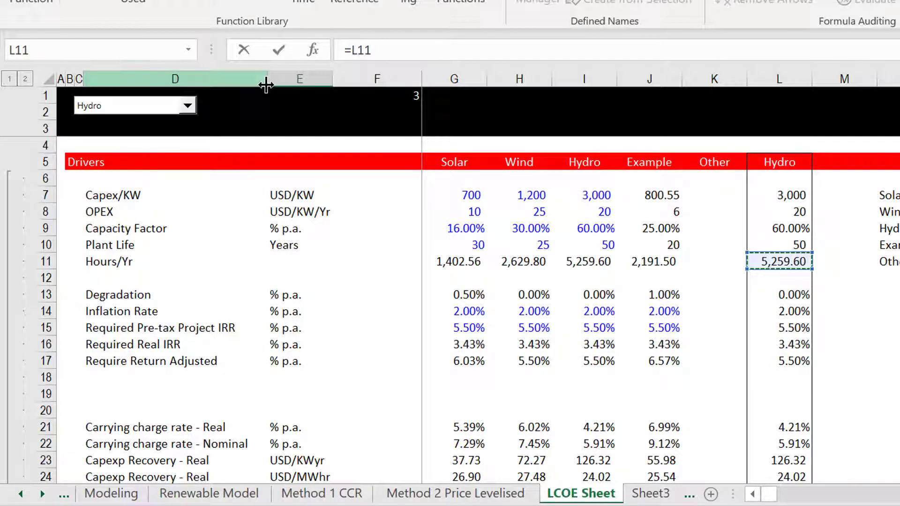
key("ctrl+Return")
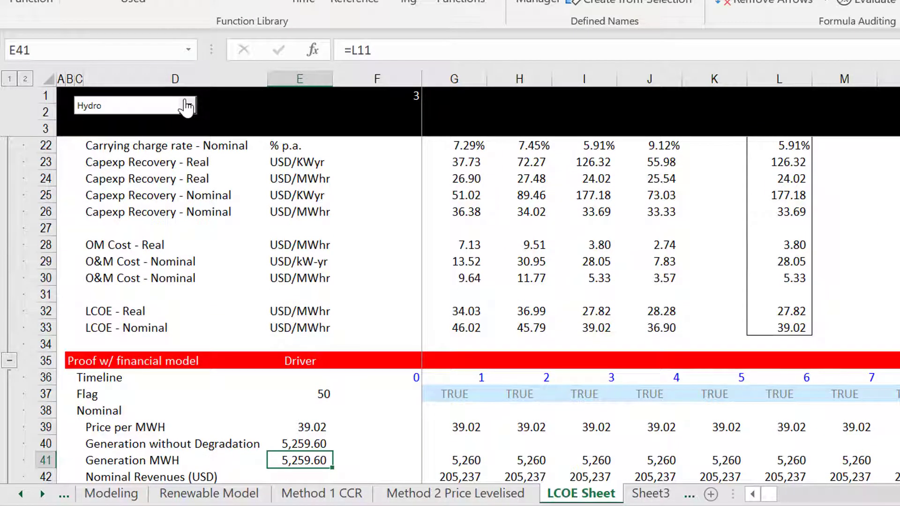
Switch the selected technology from Hydro to Solar.
left_click(190, 106)
key("Return")
key("Up")
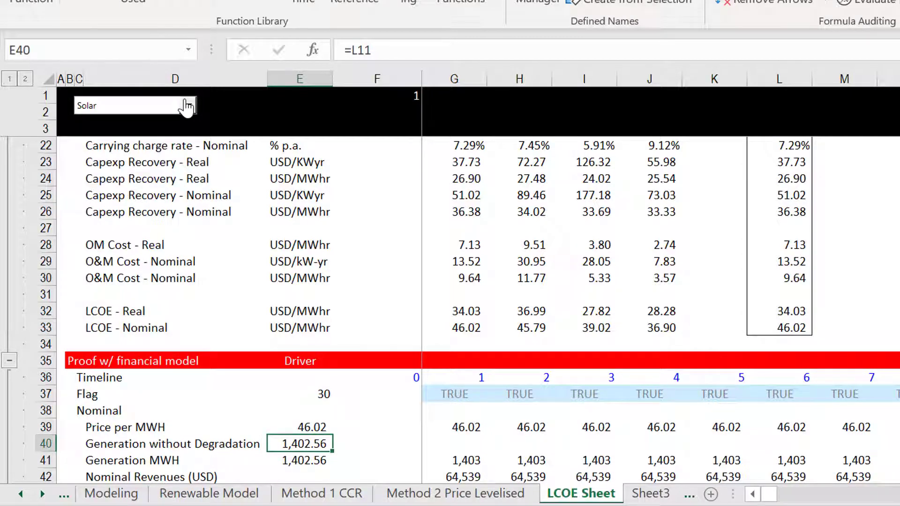
Enter =$E$40*G37 in G40 for year 1 generation without degradation and fill it across the timeline.
key("Right")
key("Right")
type("=")
key("Left")
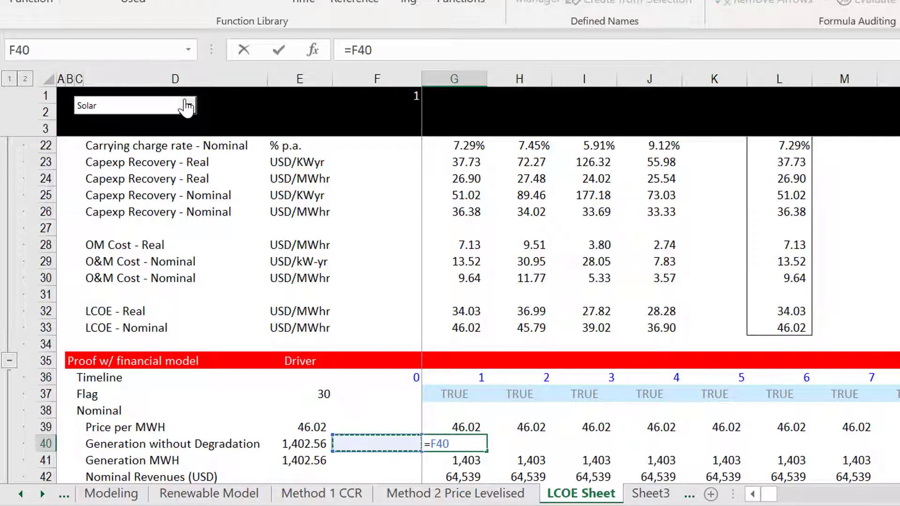
key("Left")
key("Left")
key("Right")
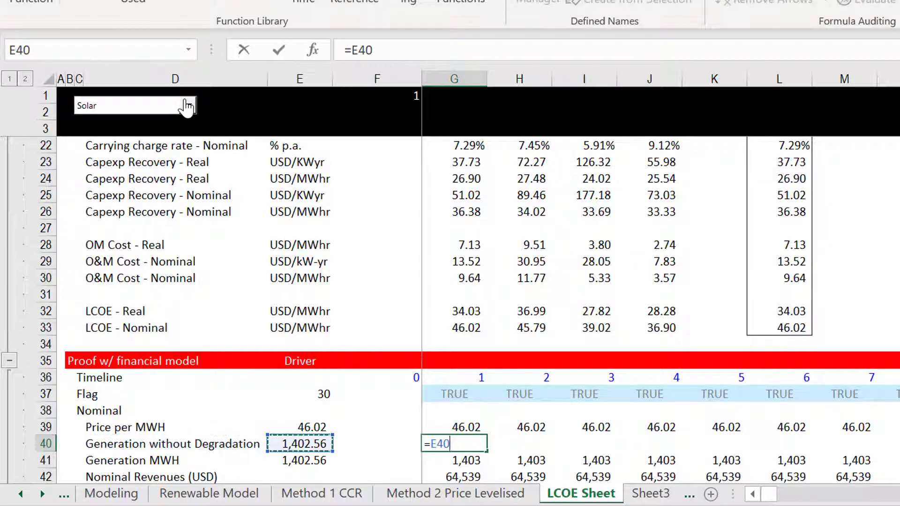
type("*")
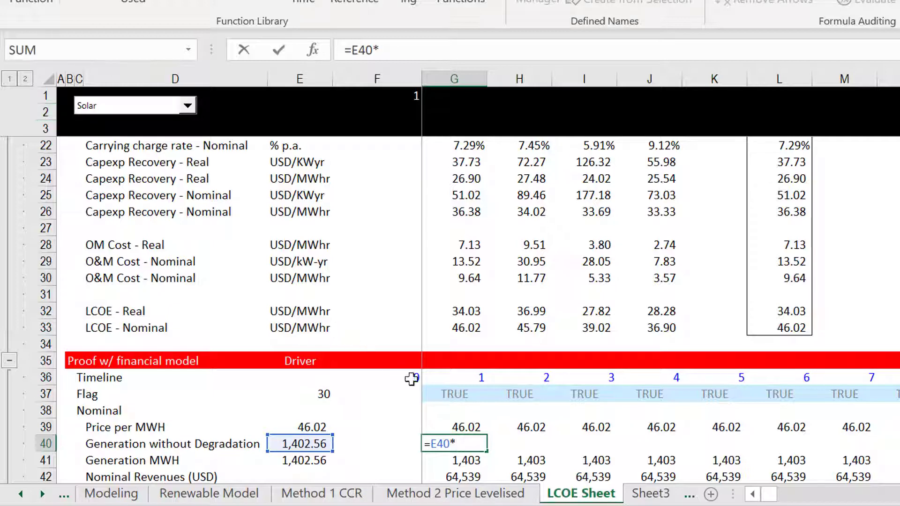
left_click(457, 394)
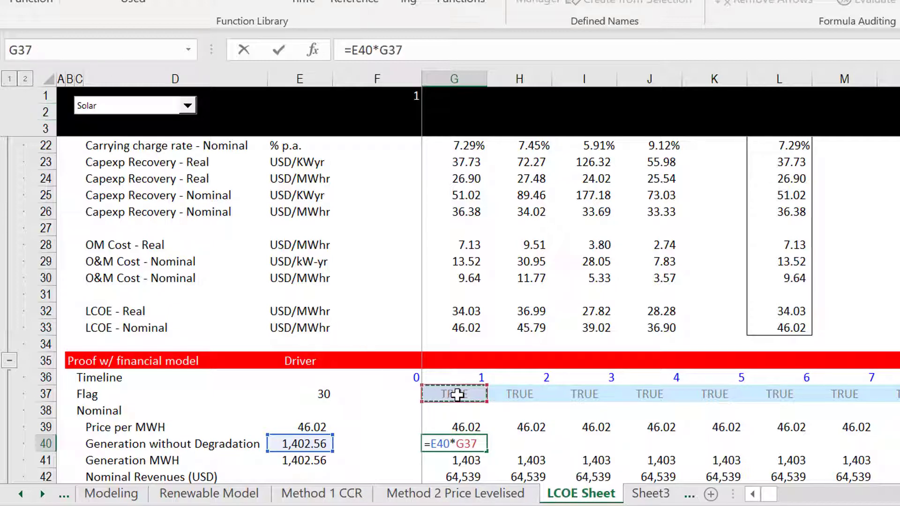
key("F2")
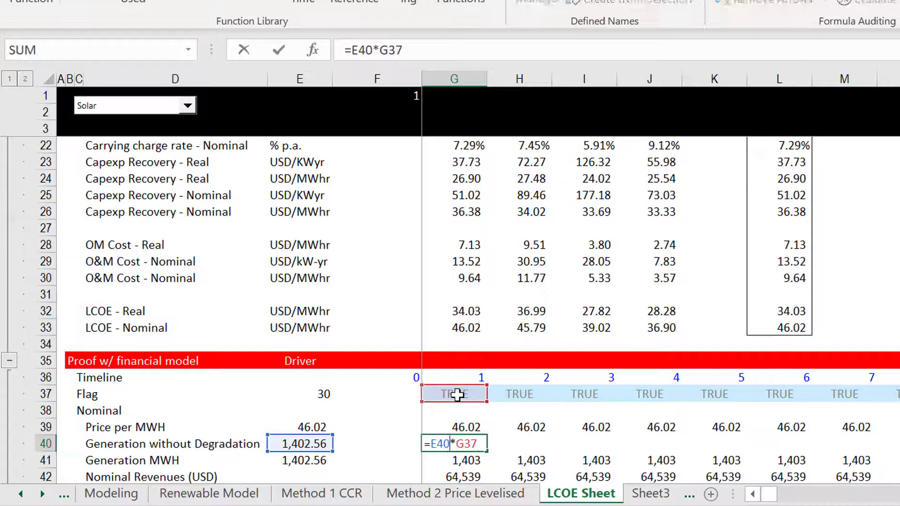
key("Left")
key("Left")
key("Left")
key("Left")
key("F4")
key("ctrl+Return")
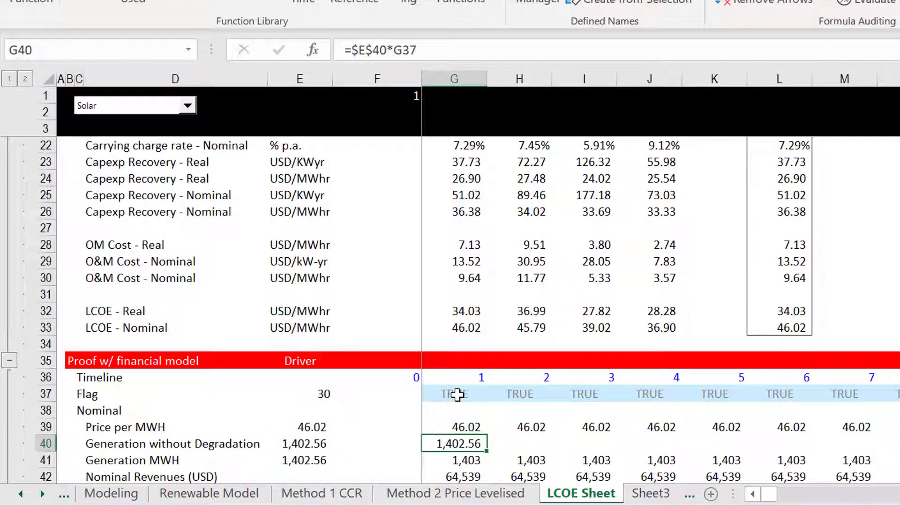
key("ctrl+shift+Right")
key("ctrl+r")
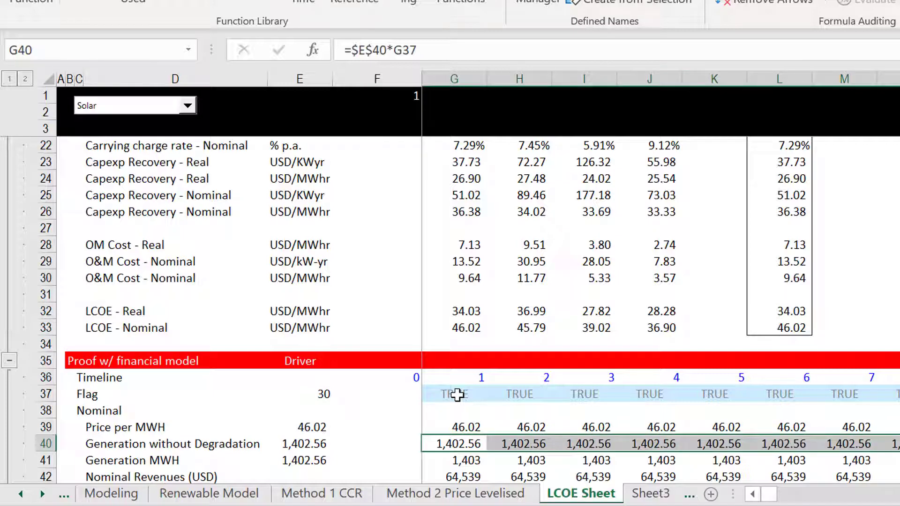
key("alt+Tab")
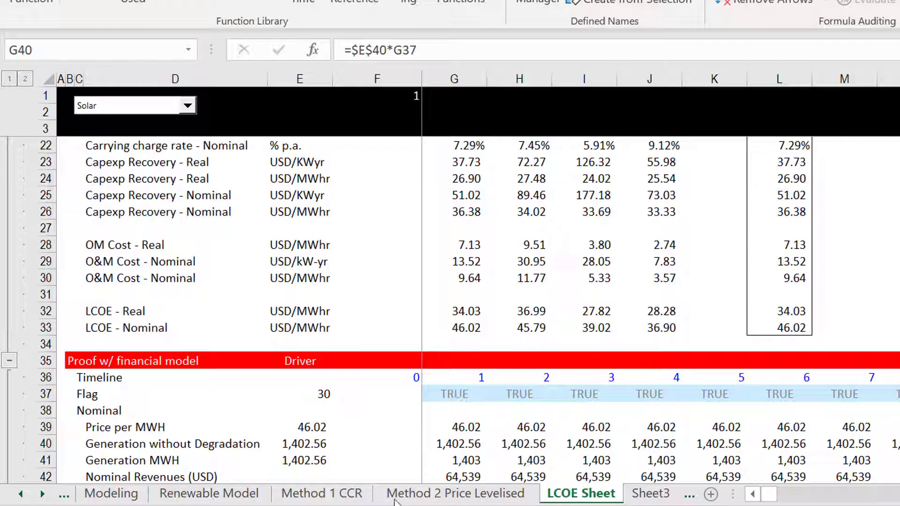
Link the Generation MWH driver in E41 to the selected technology's degradation with =L13 and format it as a two-decimal percentage.
left_click(388, 454)
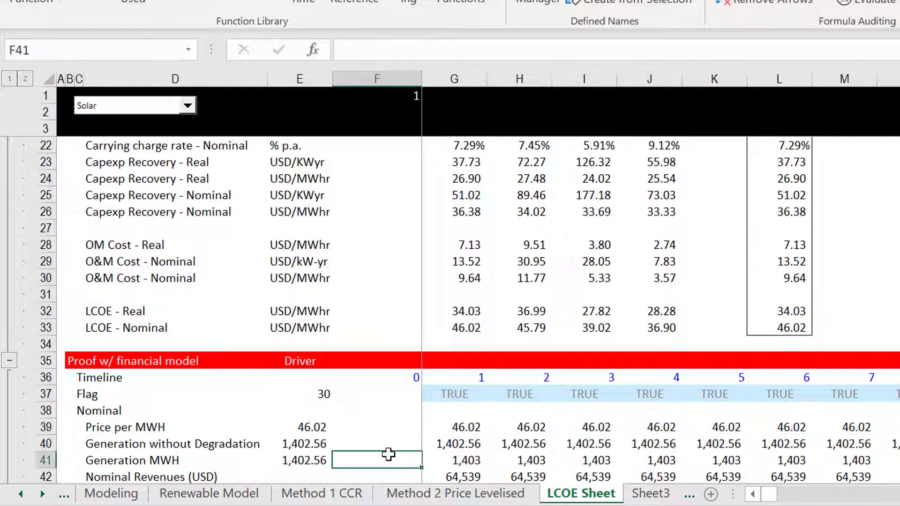
key("Left")
type("=")
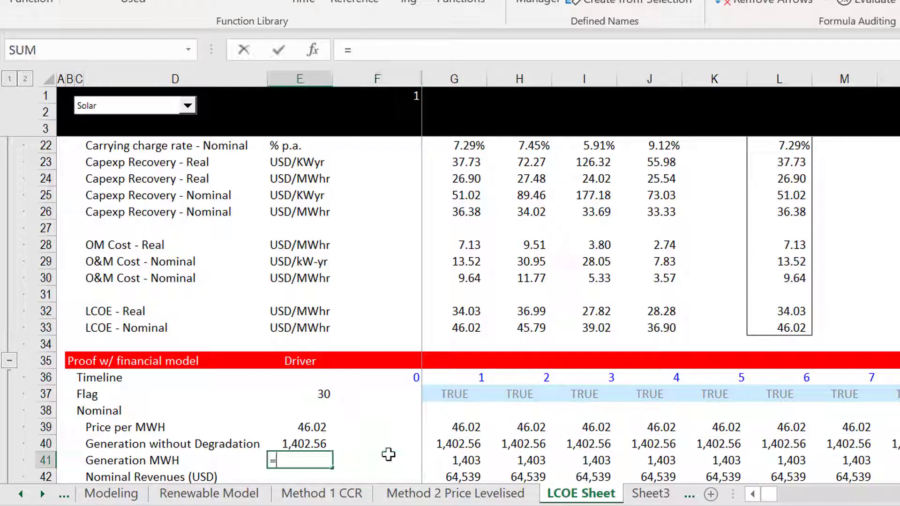
left_click(675, 244)
key("Up")
key("Up")
key("Up")
key("Up")
key("Up")
scroll(676, 244, "up", 6)
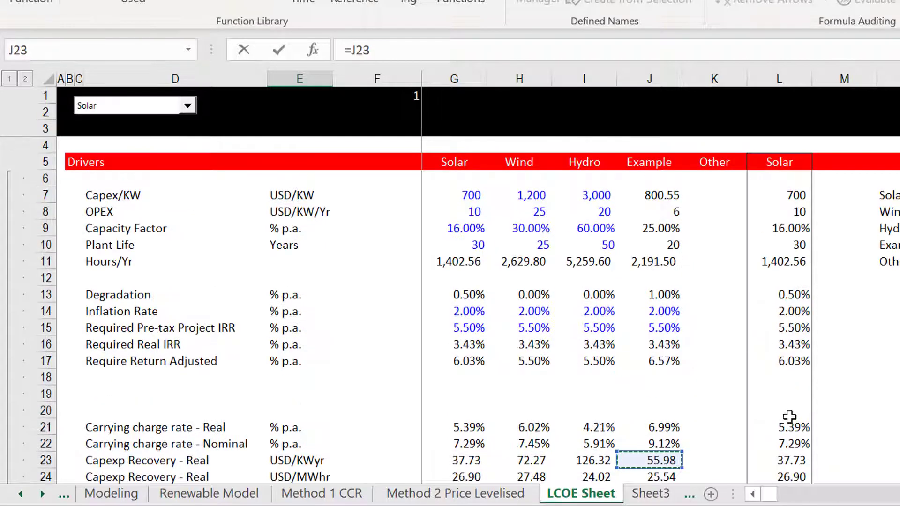
left_click(790, 387)
key("Up")
key("Up")
key("Up")
key("Up")
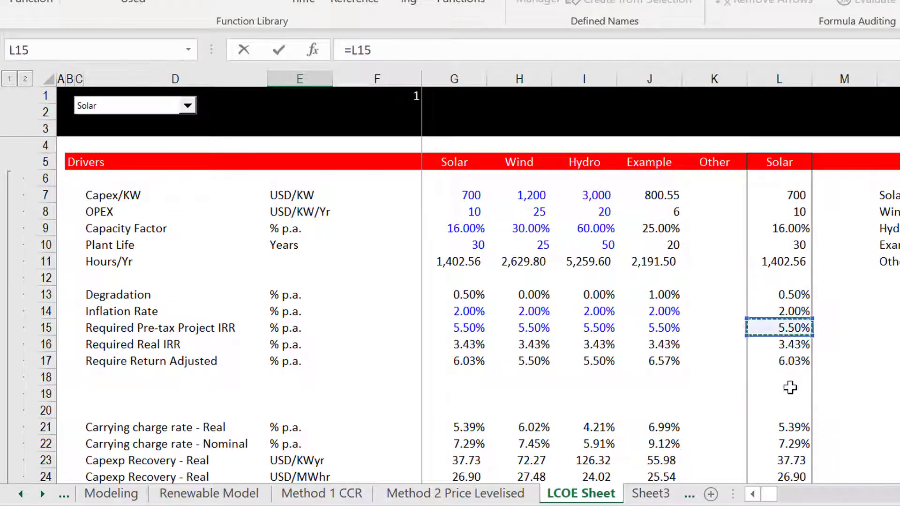
key("Up")
key("Up")
key("Return")
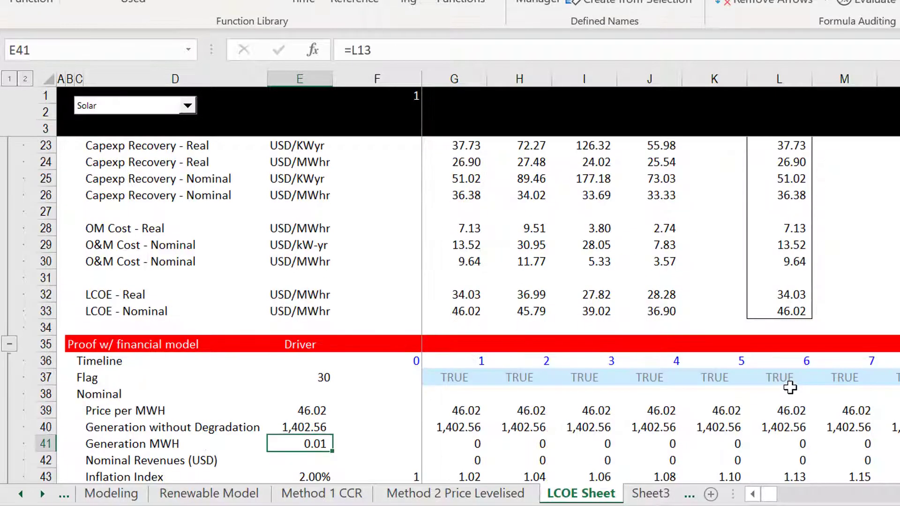
key("ctrl+shift+5")
key("Right")
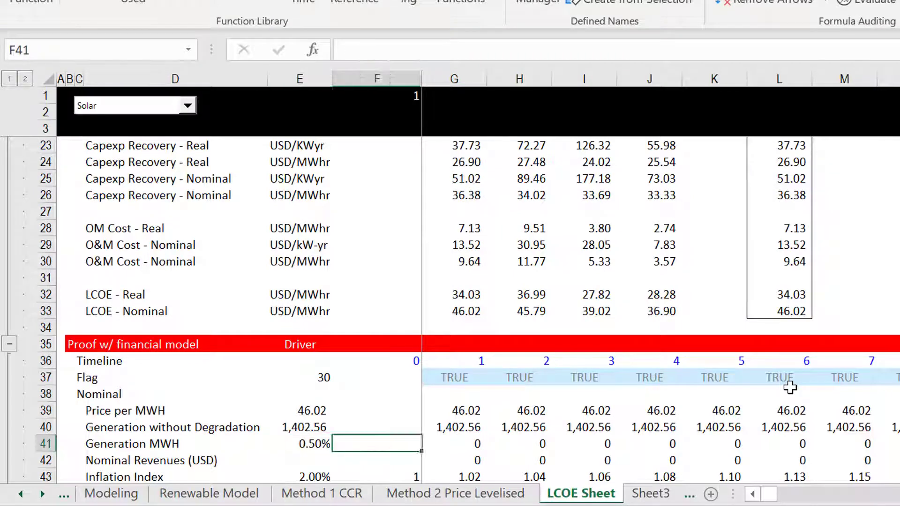
Enter 1 as the year 0 starting value in F41 of the Generation MWH row.
type("1")
key("Right")
key("Right")
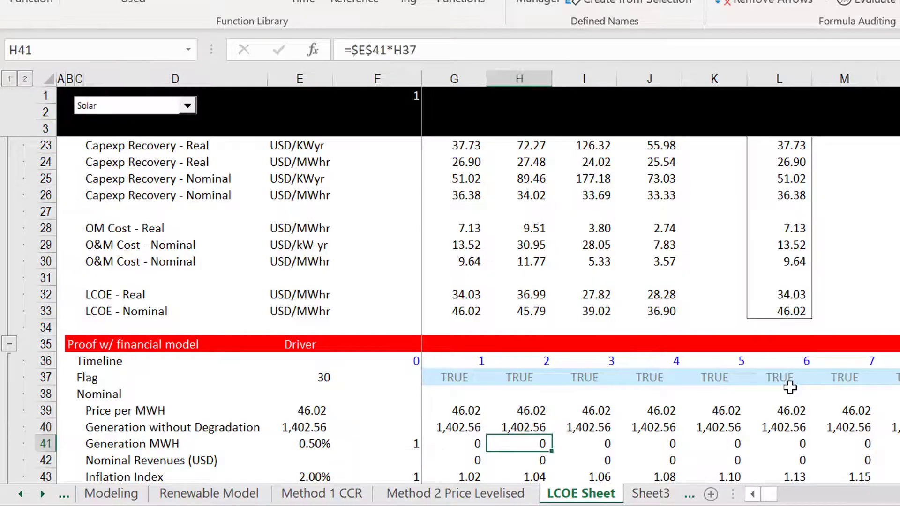
key("Left")
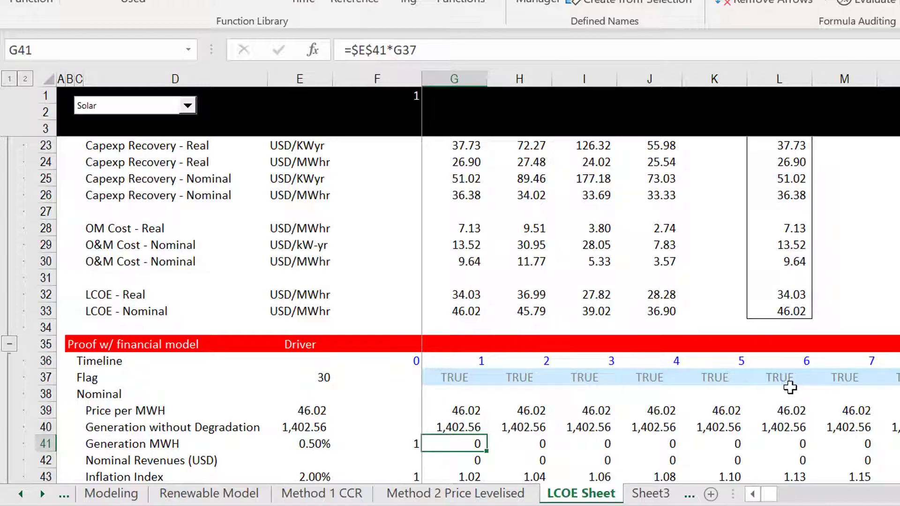
Insert a new row above Generation MWH and label it Degradation Index in D41.
key("shift+space")
key("ctrl+plus")
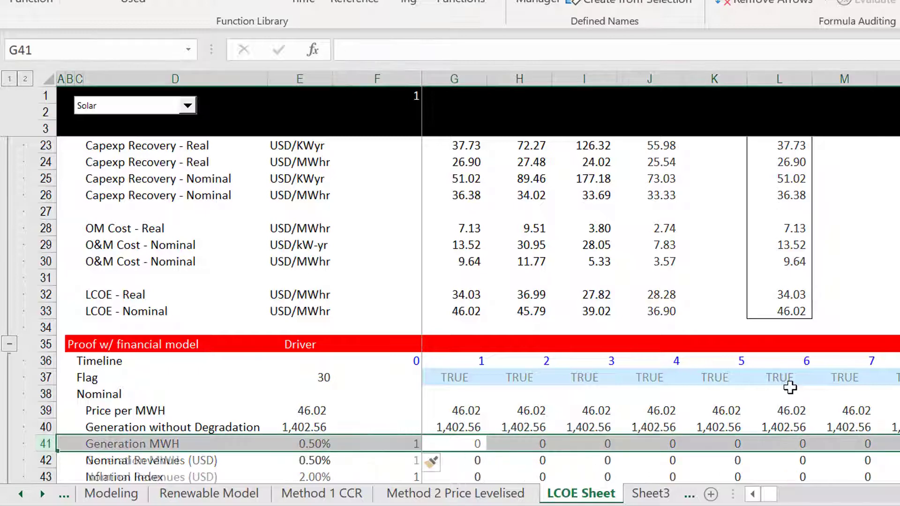
key("Left")
key("Left")
key("Left")
type("De")
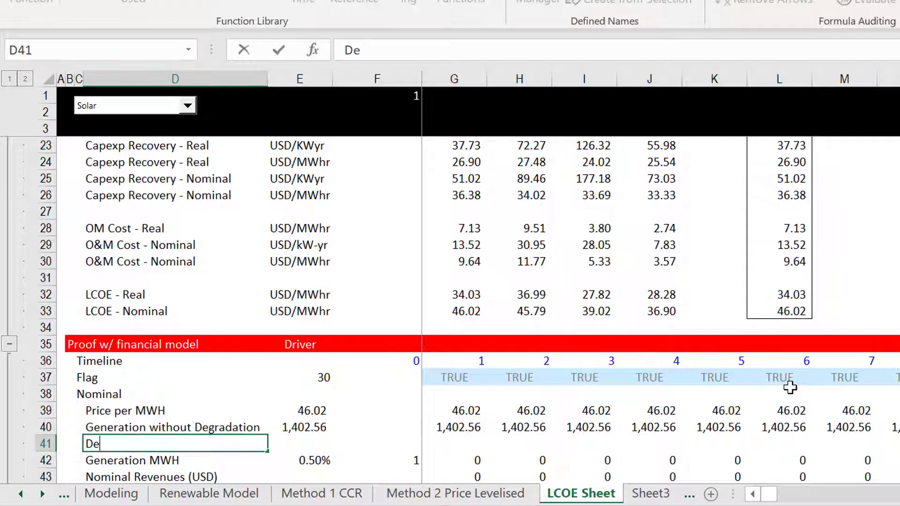
type("gradation ")
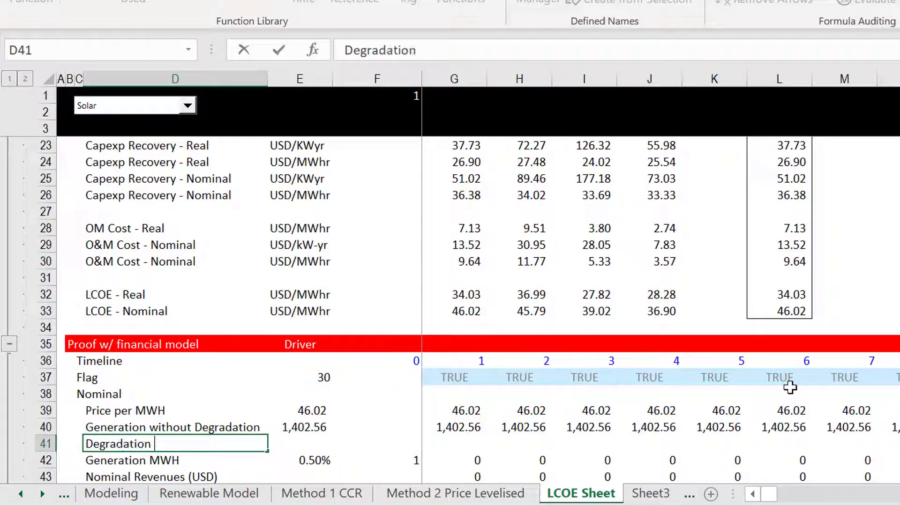
type("Index")
key("Return")
key("Up")
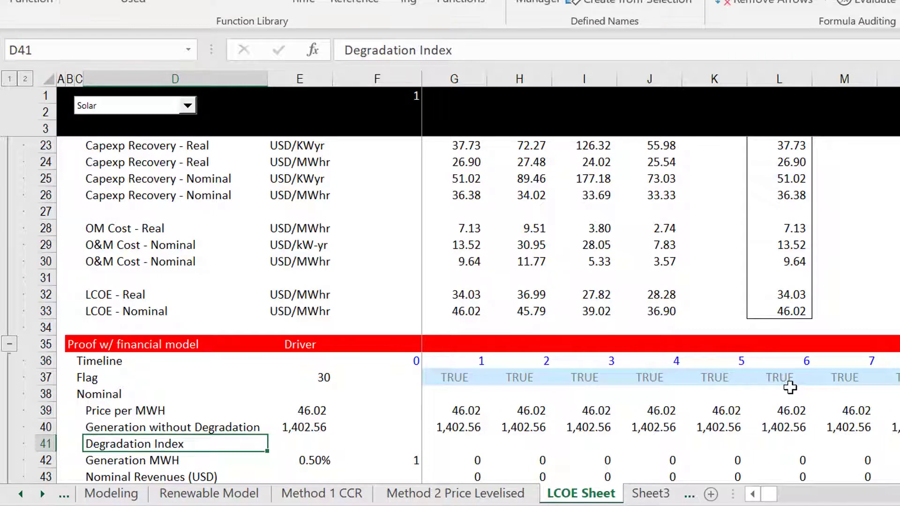
Link the Degradation Index driver in E41 to the selected technology's degradation with =L13 and format it as a two-decimal percentage.
key("Right")
type("=")
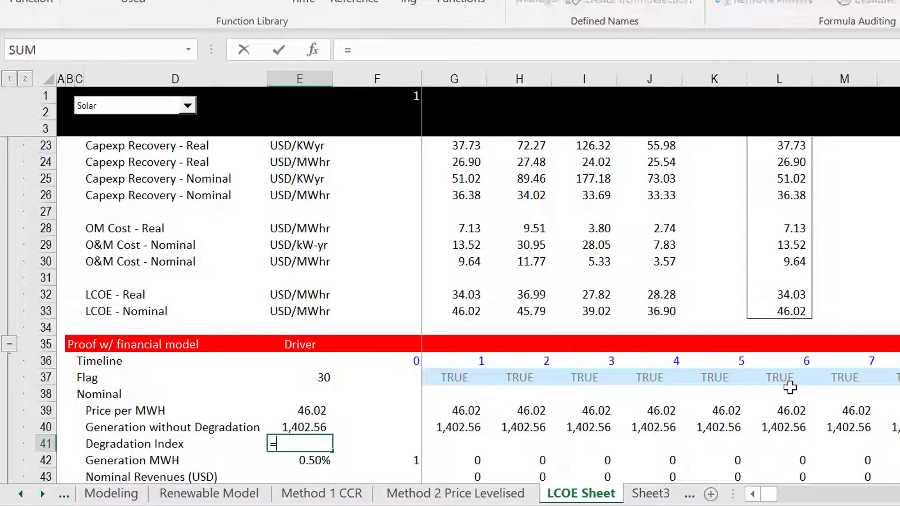
left_click(774, 189)
key("Up")
key("Up")
key("Up")
key("Up")
key("Up")
key("Up")
key("Up")
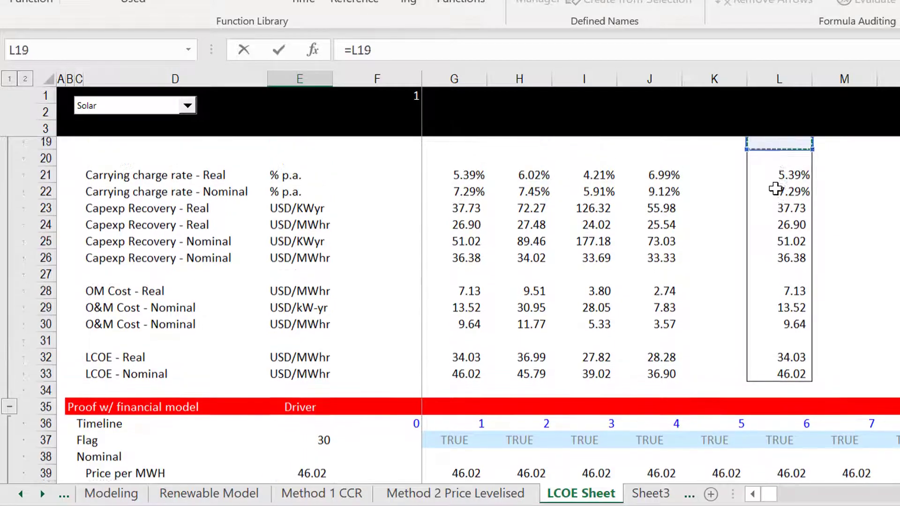
key("Up")
key("Up")
key("Up")
key("Up")
key("Up")
key("Up")
key("Up")
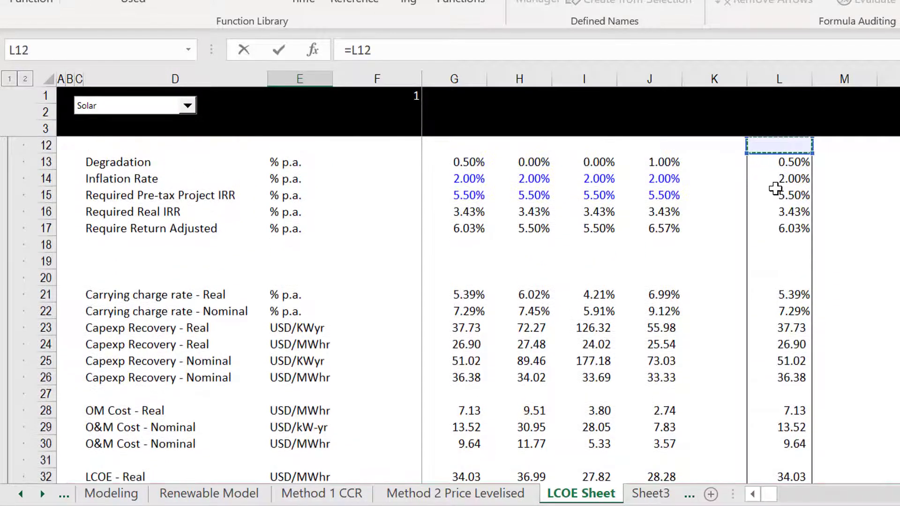
key("Down")
key("Return")
key("Up")
key("Right")
key("Left")
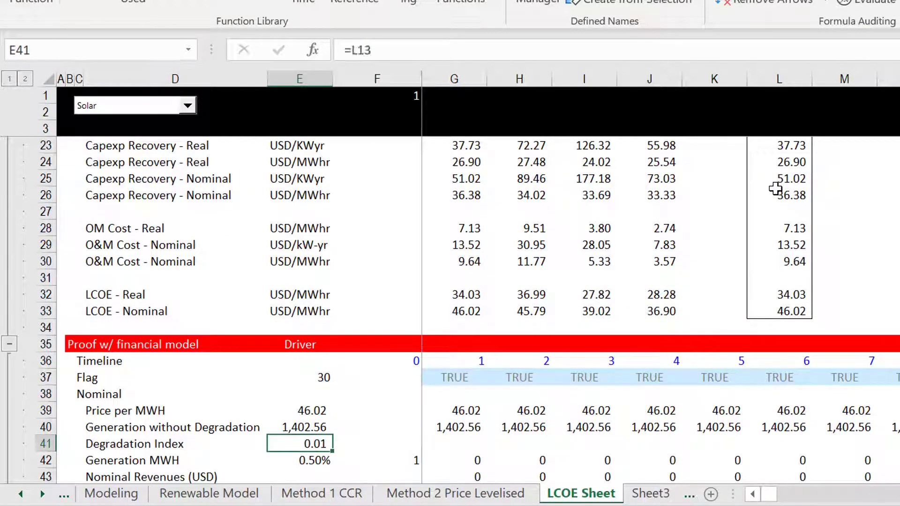
key("ctrl+shift+5")
Enter 1 in F41 as the Degradation Index starting value for year 0.
key("Right")
type("1")
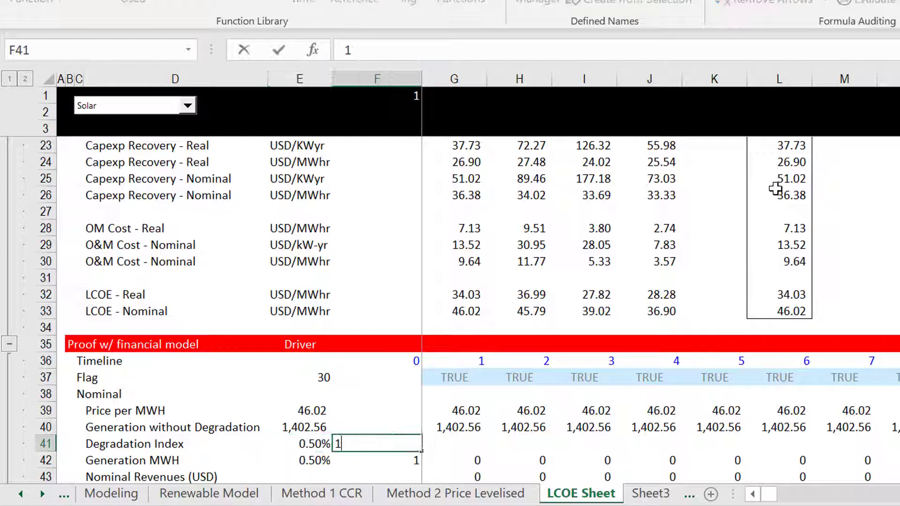
key("Return")
key("Up")
Enter =F41*(1-$E$41) in G41 for the year 1 degradation index and fill it across the timeline.
key("Right")
type("=")
key("Left")
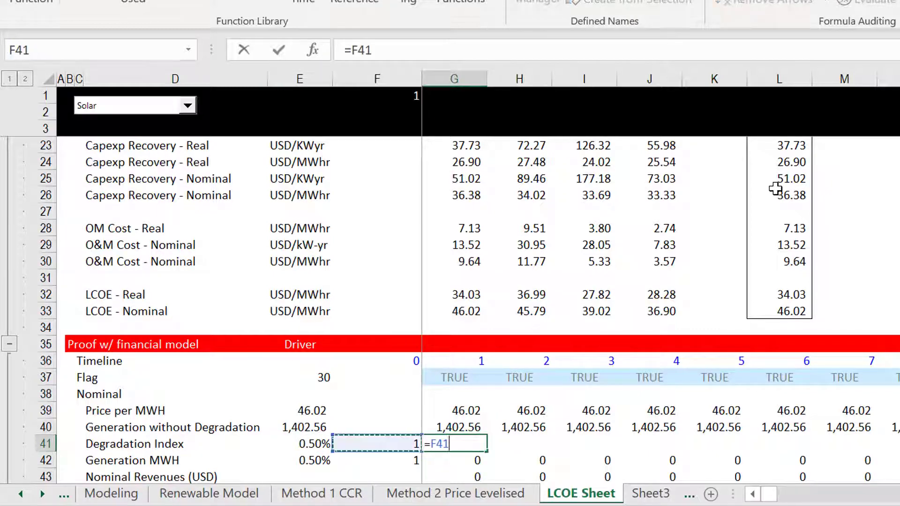
type("*")
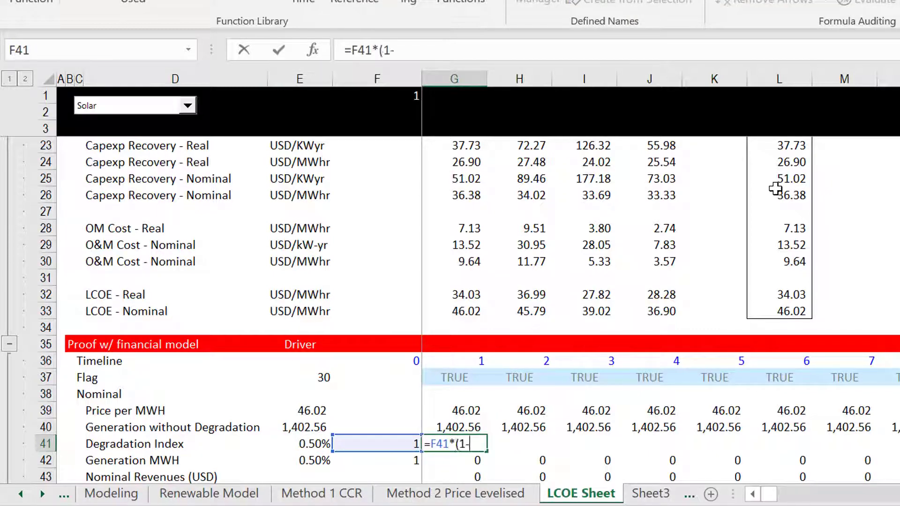
type("(1-")
key("Left")
key("Left")
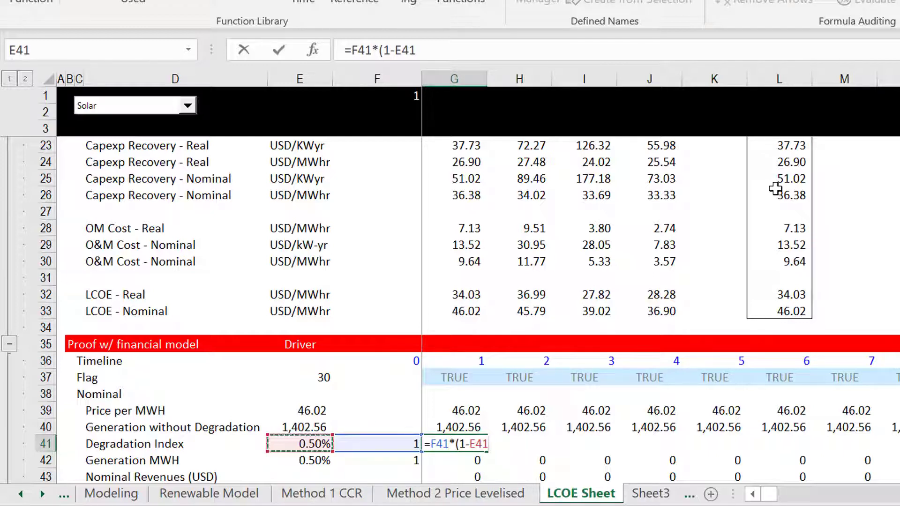
key("F4")
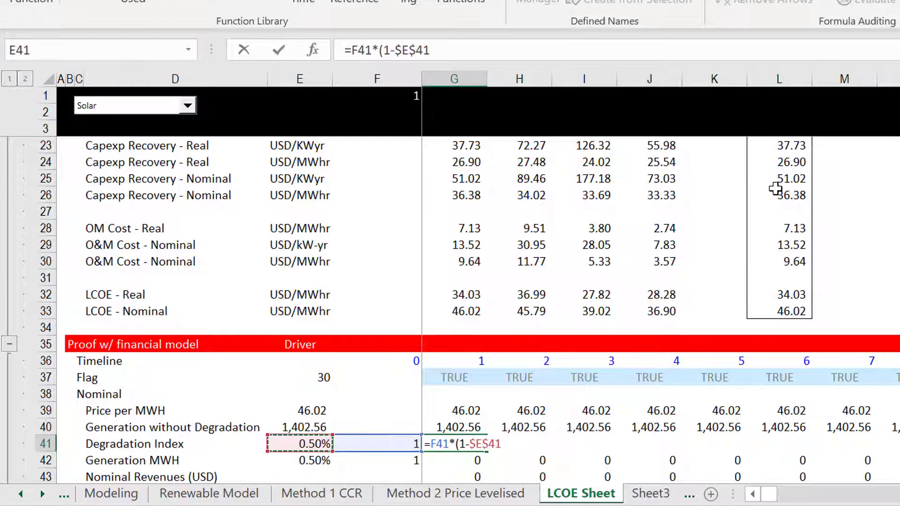
type(")")
key("ctrl+Return")
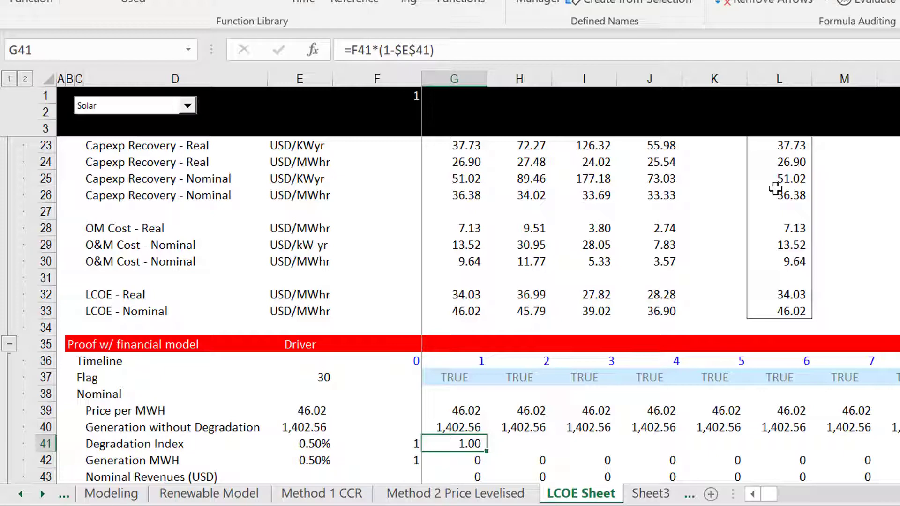
key("ctrl+shift+Right")
key("ctrl+r")
key("Down")
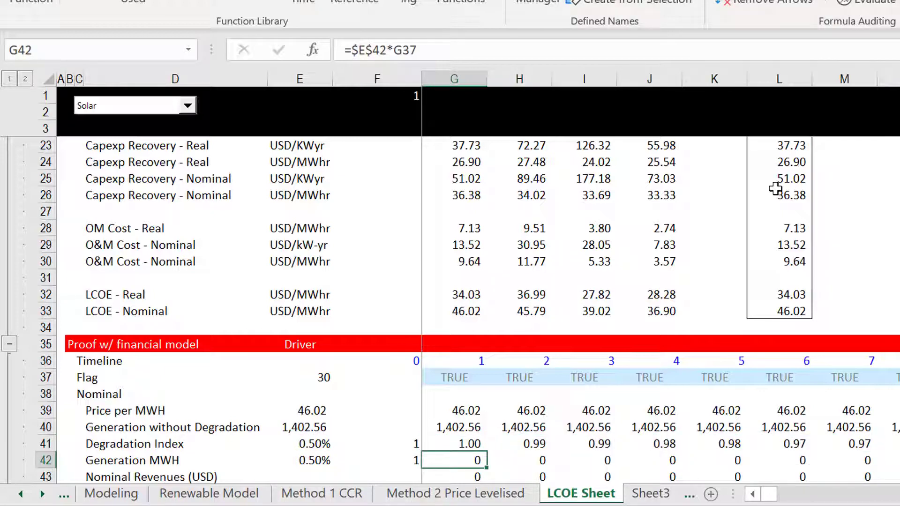
Clear the leftover driver and year 0 value from E42 and F42 of the Generation MWH row.
key("Left")
key("Left")
key("Delete")
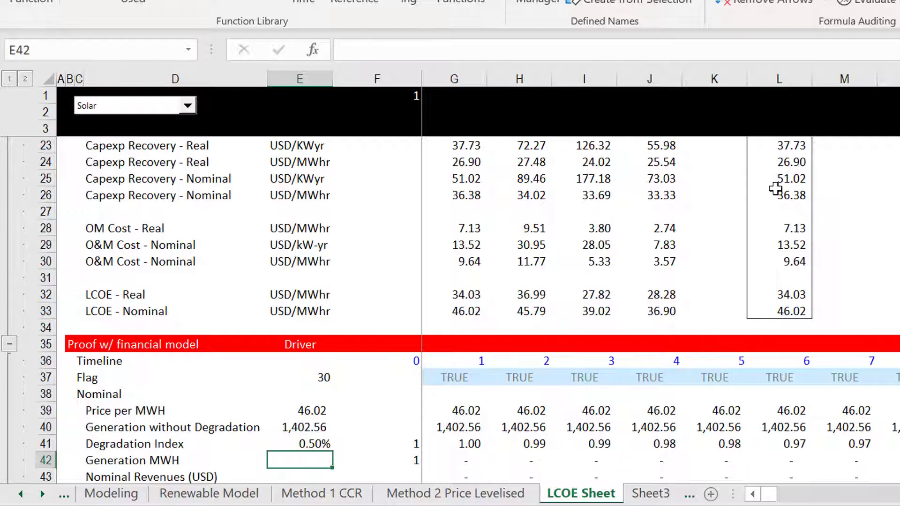
key("Right")
key("Right")
Enter =G40*G41 in G42 for year 1 degraded generation and fill it across the timeline.
type("=")
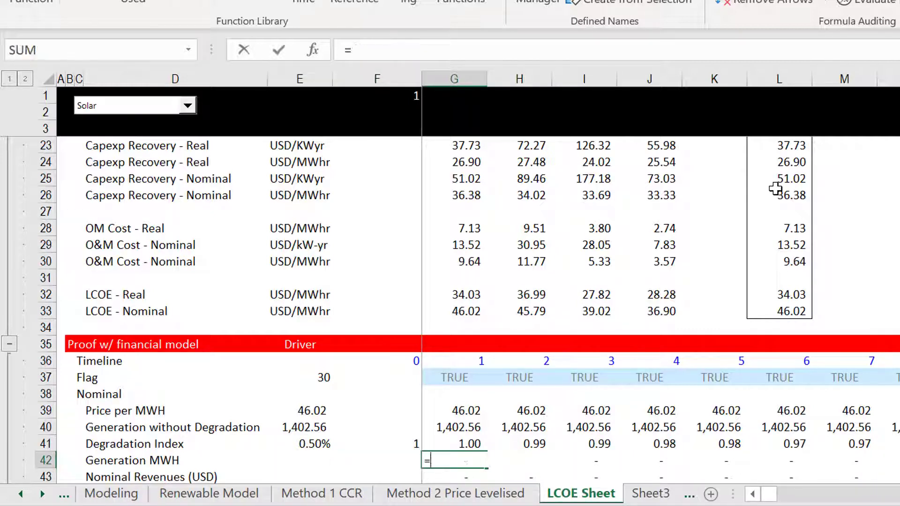
key("Up")
key("Up")
type("*")
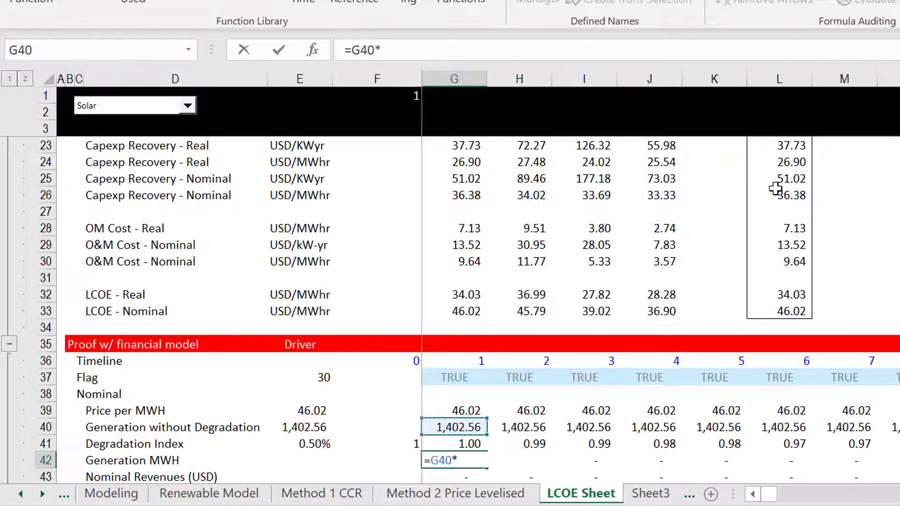
key("Up")
key("Return")
key("Up")
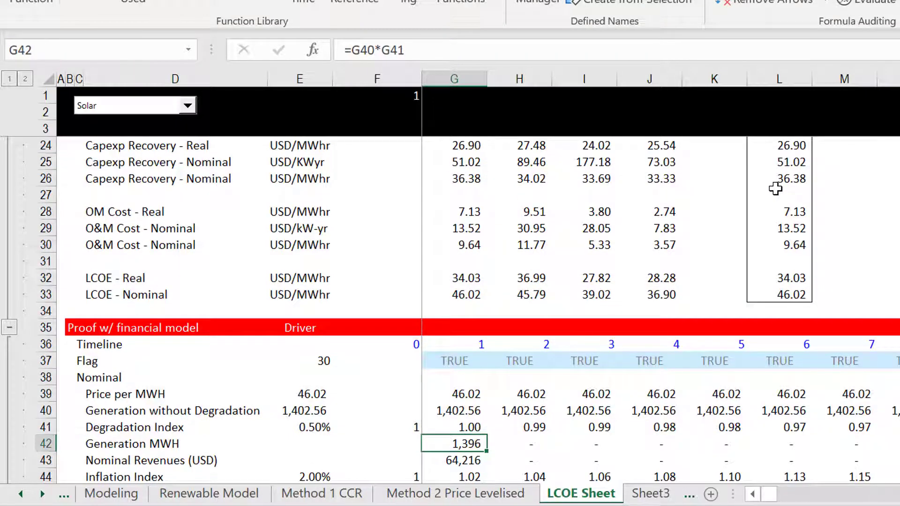
key("ctrl+shift+Right")
key("ctrl+r")
key("Left")
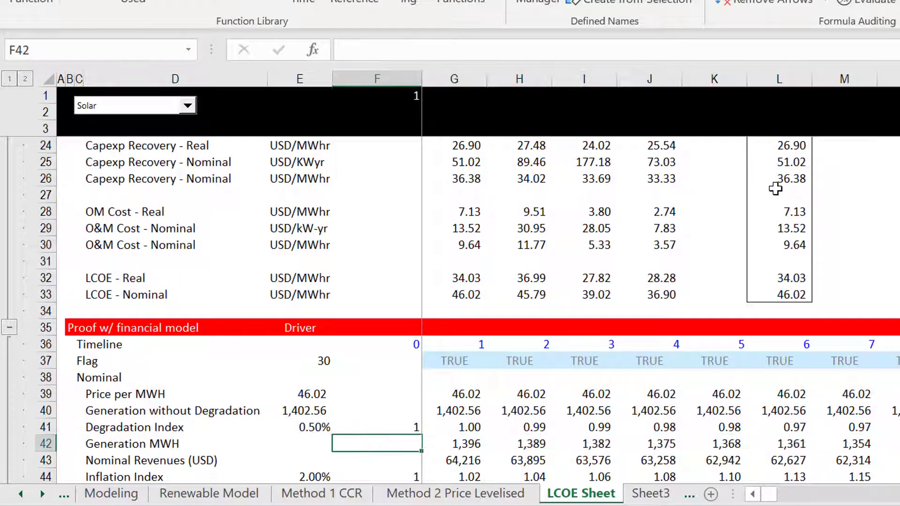
Examine the degraded Generation MWH values and formulas across the timeline in row 42.
key("Right")
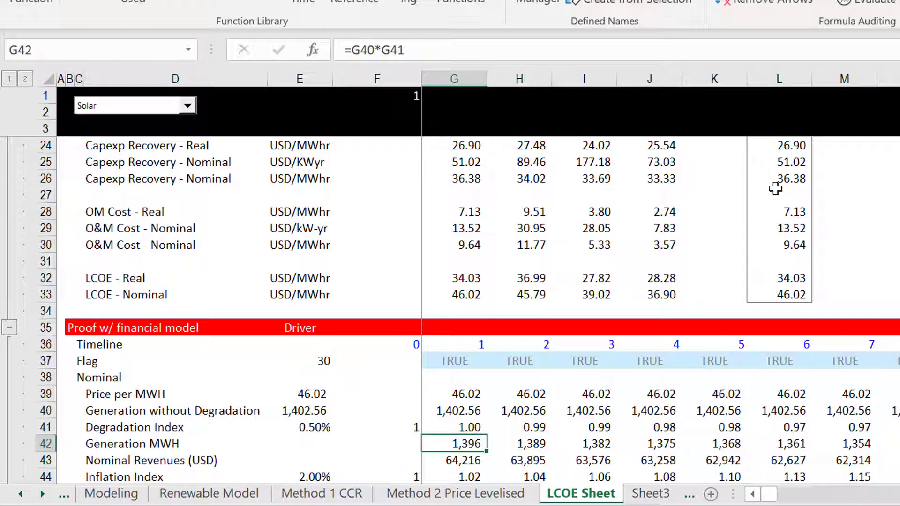
key("Right")
key("Right")
key("Right")
key("Right")
key("Right")
key("Right")
key("Right")
key("Right")
key("Right")
key("Right")
key("Right")
key("Right")
key("Right")
key("Right")
key("Right")
key("Right")
key("Right")
key("Right")
key("Right")
key("Right")
key("Right")
key("Right")
key("Right")
key("Right")
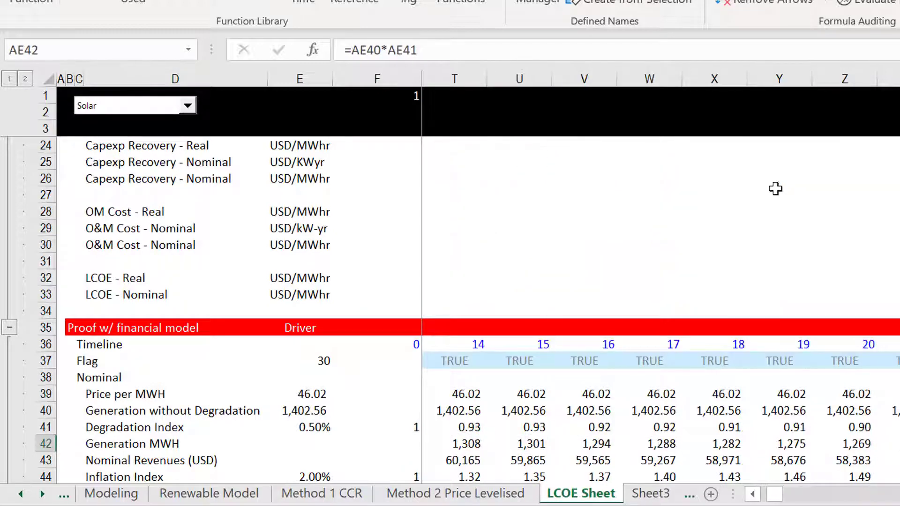
key("Left")
key("Left")
key("Left")
key("Left")
key("Left")
key("Left")
key("Left")
key("Left")
key("Left")
key("Left")
key("Left")
key("Left")
key("Left")
key("Left")
key("Left")
key("Left")
key("Left")
key("Left")
key("Left")
key("Home")
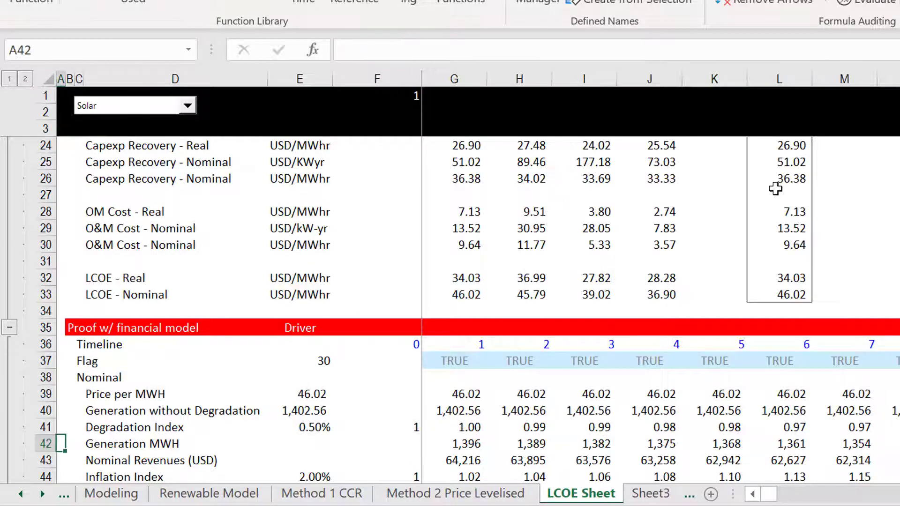
Check which cells the year 1 Nominal Revenues formula in G43 refers to, leaving it unedited.
key("Down")
key("Right")
key("Right")
key("Right")
key("Right")
key("Right")
key("Right")
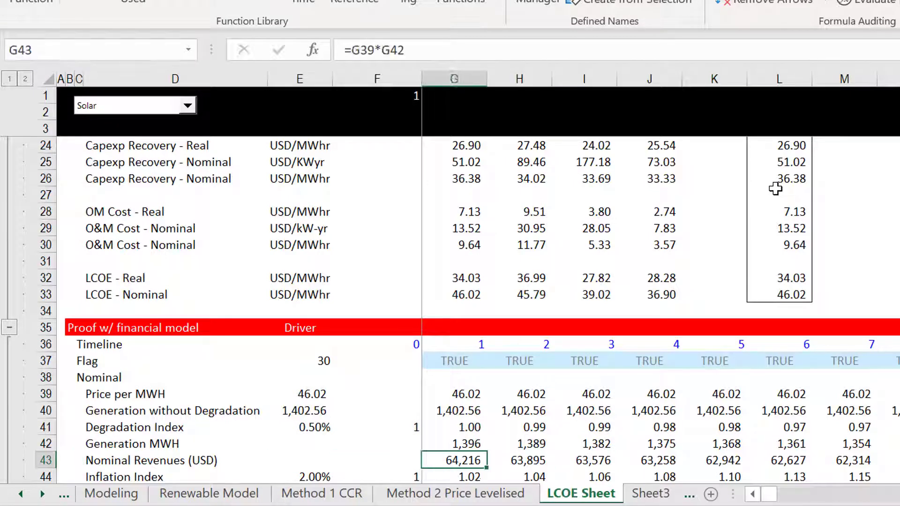
key("F2")
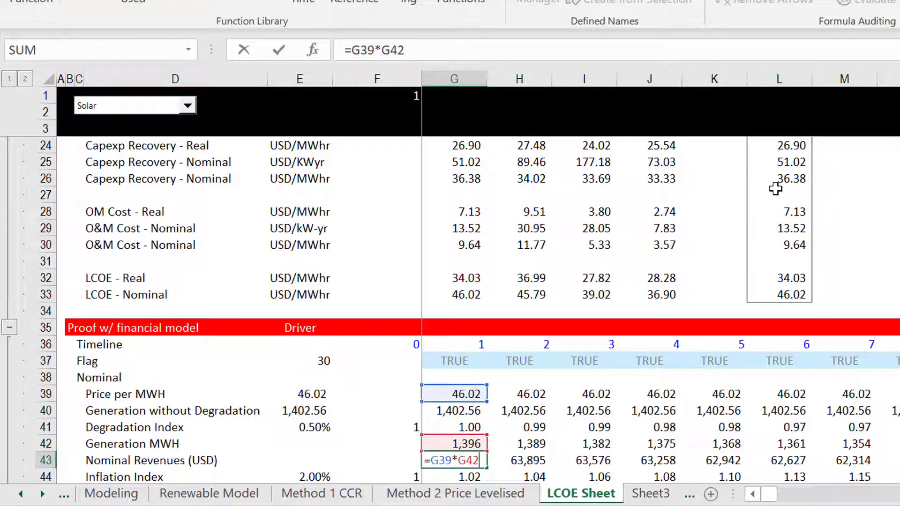
key("Escape")
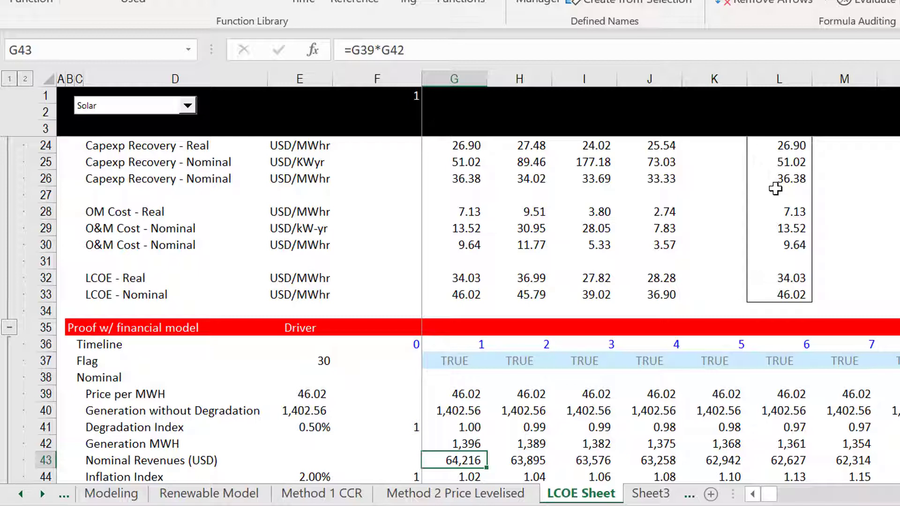
Inspect the nominal O&M cost formula in G29 and its cell references without editing it.
key("Up")
key("Up")
key("Up")
key("Up")
key("Up")
key("Up")
key("Up")
key("Up")
key("Up")
key("Up")
key("Up")
key("Up")
key("Up")
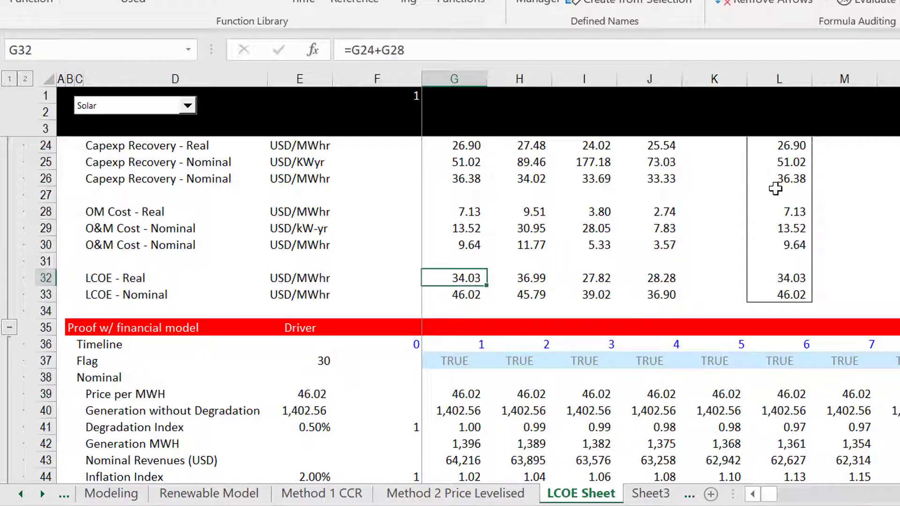
key("Up")
key("F2")
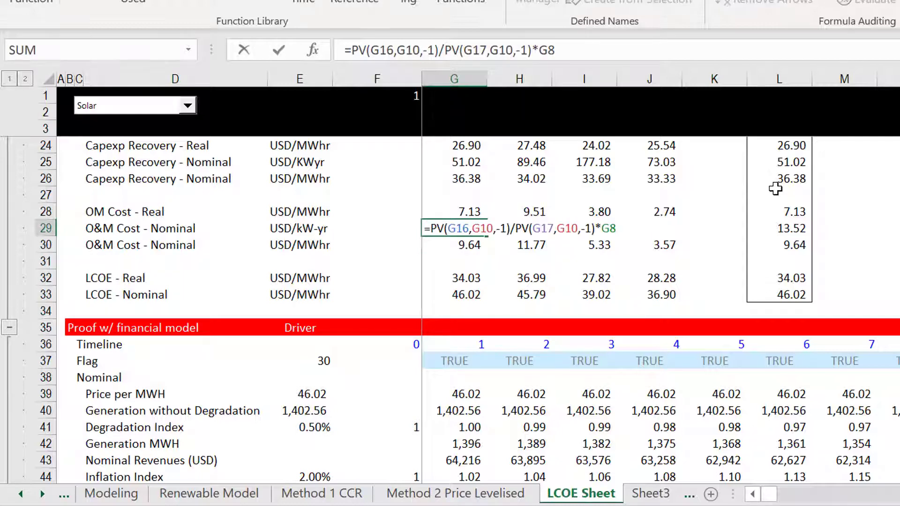
key("Escape")
Examine the Solar formula for Require Return Adjusted in G17.
key("Up")
key("Up")
key("Up")
key("Up")
key("Up")
key("Up")
key("Up")
key("Up")
key("Up")
key("Up")
key("Up")
key("Up")
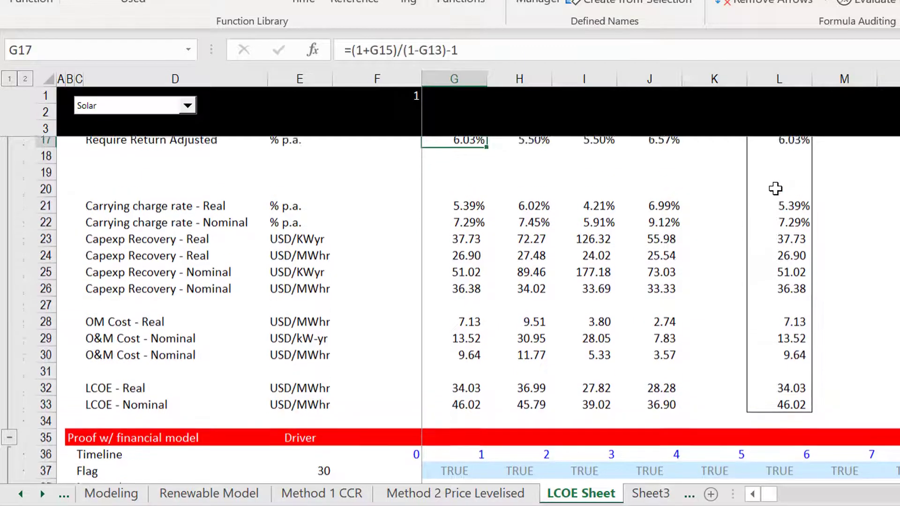
Check the Solar nominal O&M cost formula in G29 and the cells it refers to, leaving it unedited.
key("Down")
key("Down")
key("Down")
key("Down")
key("Down")
key("Down")
key("Down")
key("Down")
key("Down")
key("Down")
key("Down")
key("Down")
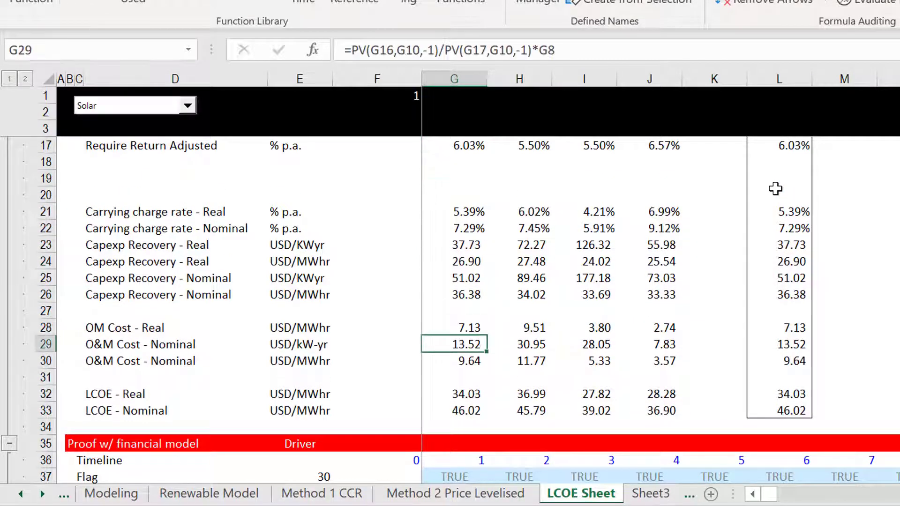
key("F2")
key("Escape")
Follow the nominal proof down to Project IRR and examine its formula in F49.
key("Down")
key("Down")
key("Down")
key("Down")
key("Down")
key("Down")
key("Down")
key("Down")
key("Down")
key("Down")
key("Down")
key("Down")
key("Down")
key("Down")
key("Down")
key("Down")
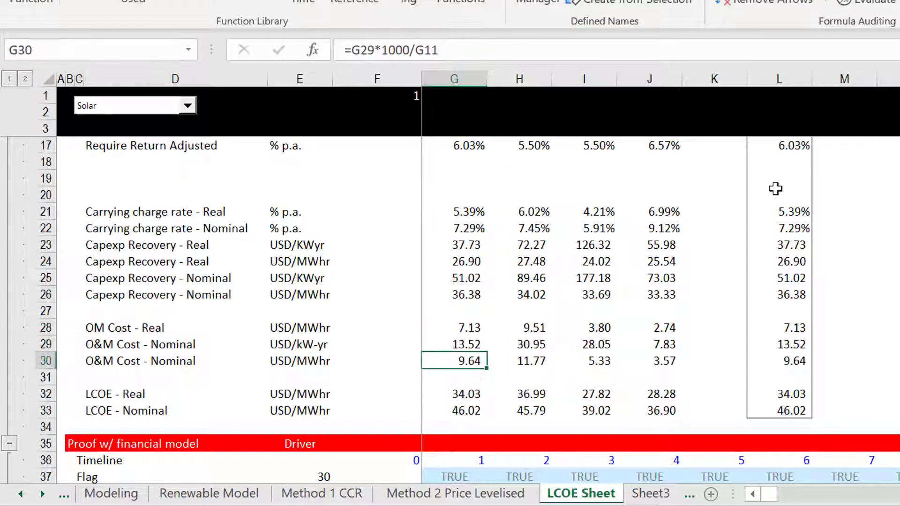
key("Down")
key("Down")
key("Down")
key("Down")
key("Down")
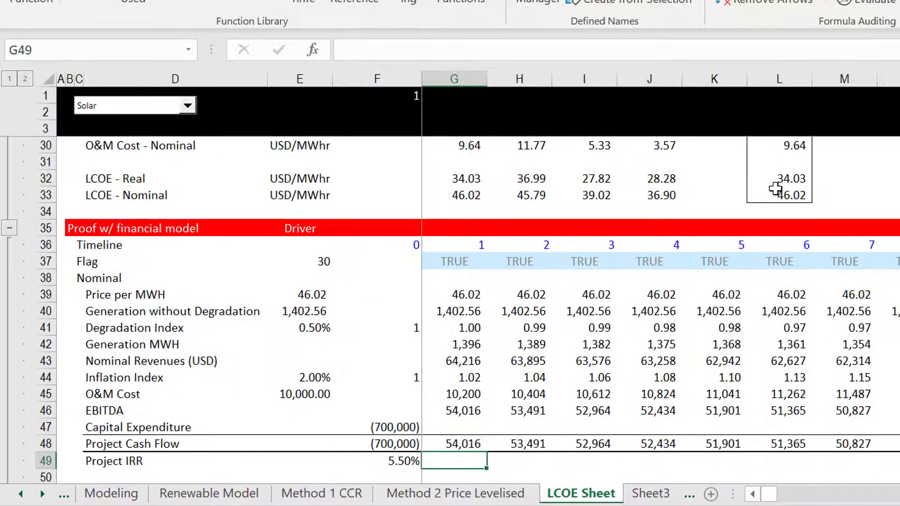
key("Up")
key("Left")
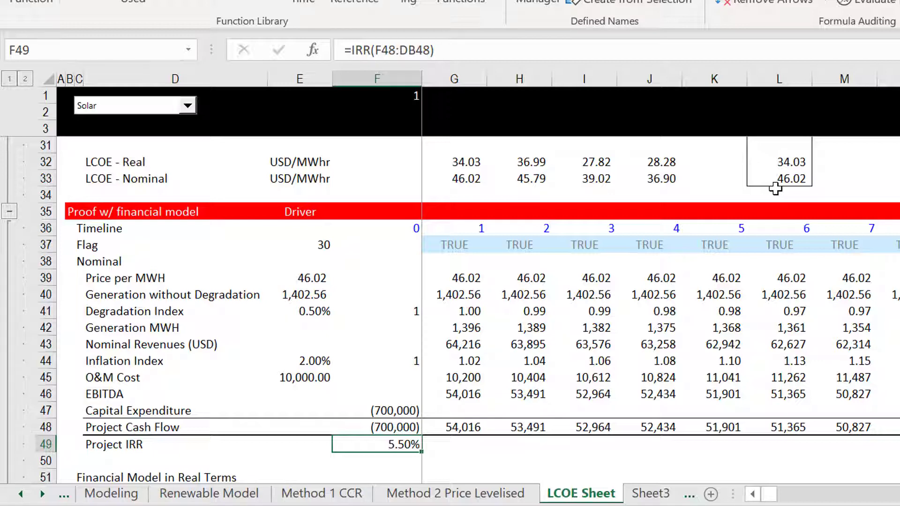
Review the Financial Model in Real Terms section from its Index row down to the IRR row.
key("Down")
key("Down")
key("Down")
key("Down")
key("Down")
key("Down")
key("Down")
key("Down")
key("Down")
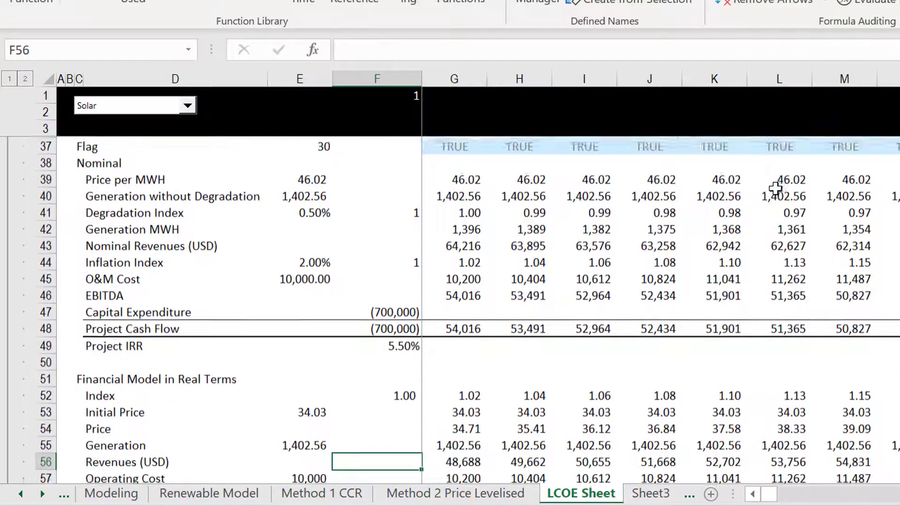
key("Down")
key("Down")
key("Down")
key("Down")
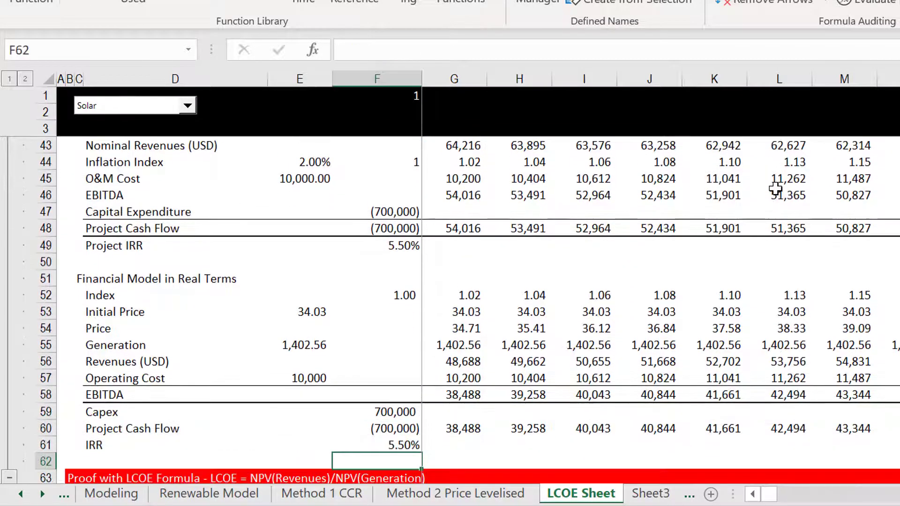
key("Up")
key("Up")
key("Up")
key("Up")
key("Up")
key("Up")
key("Up")
key("Up")
key("Up")
key("Up")
key("Up")
key("Down")
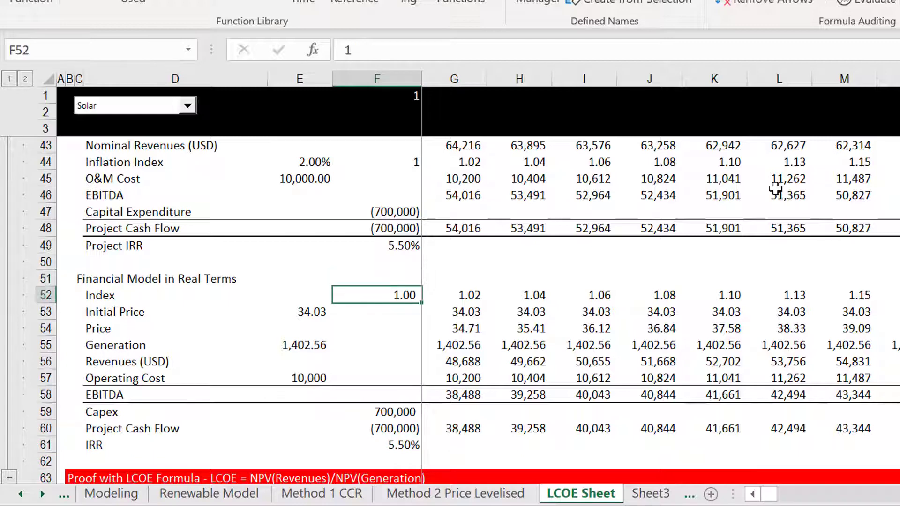
Go back to the Drivers section and switch the technology selection from Solar to Other.
key("Left")
key("Down")
key("Page_Up")
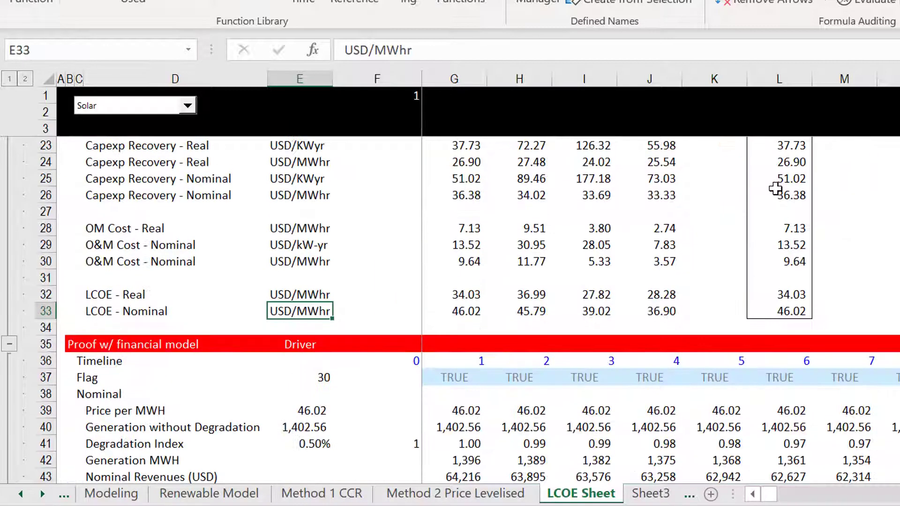
key("Page_Up")
key("Down")
key("Up")
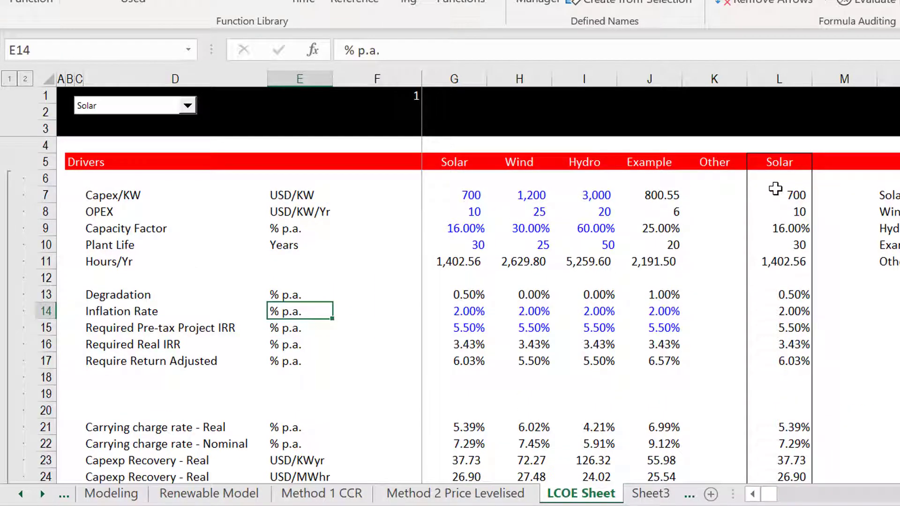
left_click(107, 107)
key("Down")
key("Down")
key("Down")
key("Down")
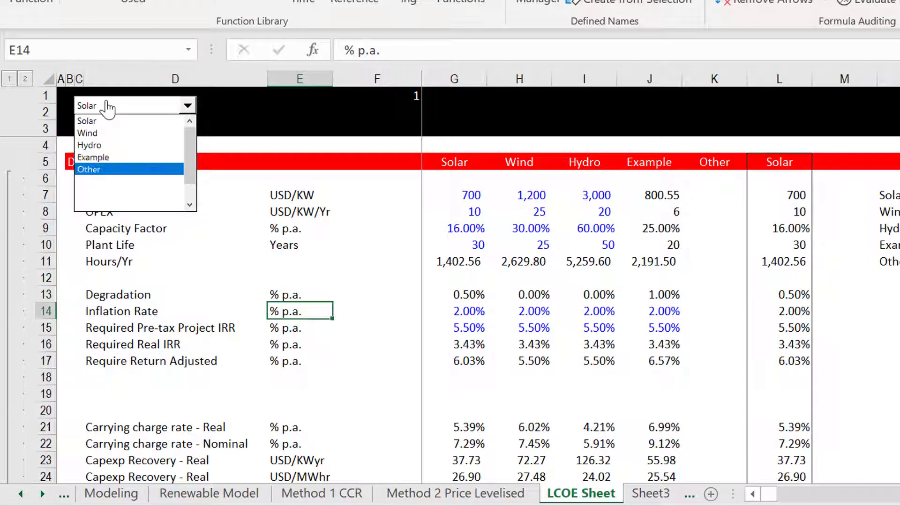
key("Return")
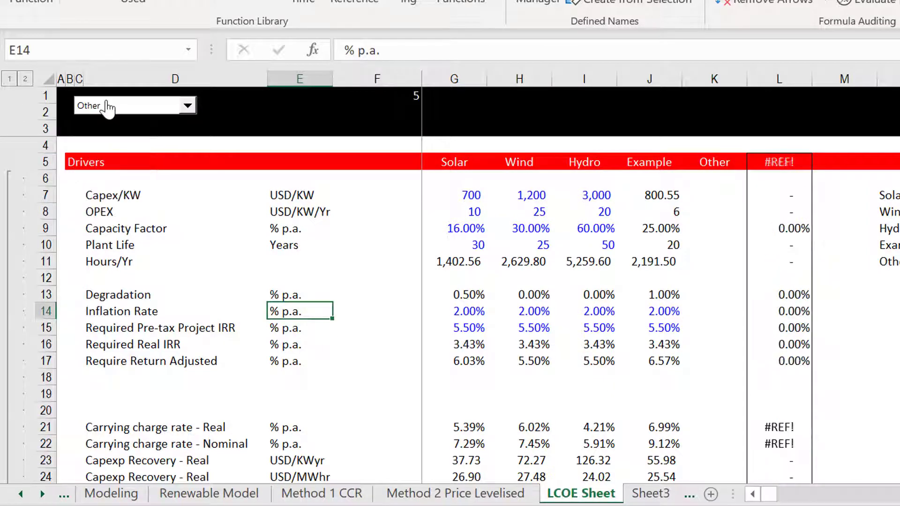
Extend the INDEX range of the technology heading formula in L5 to G5:K5, covering the Example and Other columns.
left_click(678, 426)
key("Right")
key("Right")
key("Up")
key("Up")
key("Up")
key("Up")
key("Up")
key("Up")
key("Up")
key("Up")
key("Up")
key("Up")
key("Up")
key("Up")
key("Up")
key("Up")
key("Up")
key("Up")
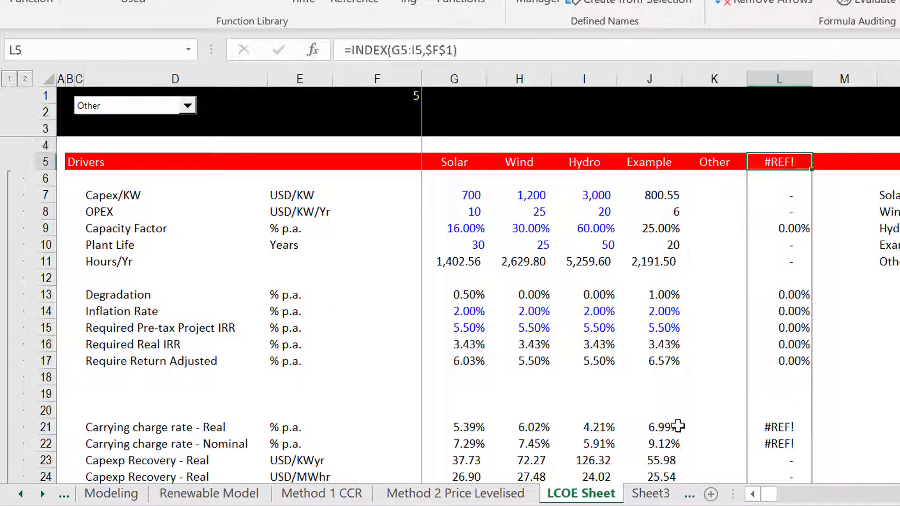
key("F2")
key("Escape")
key("F2")
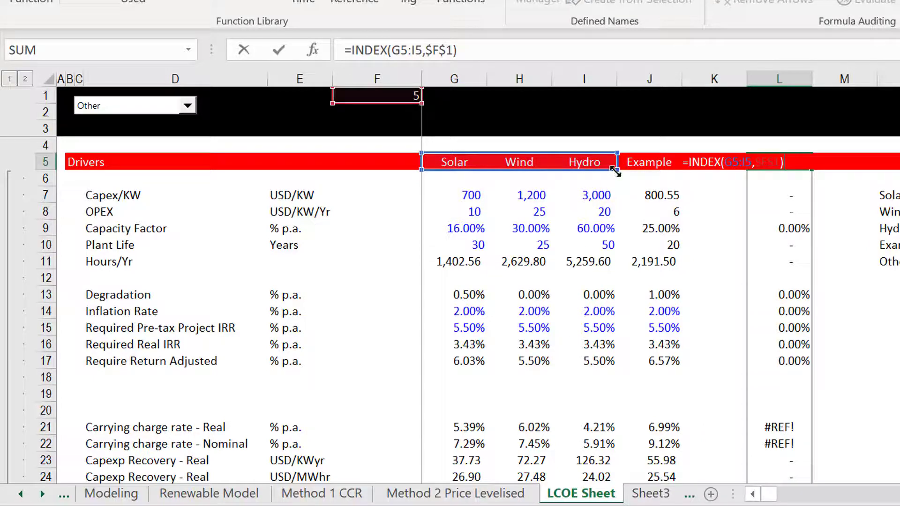
left_click_drag(642, 185, 728, 174)
key("Return")
key("Down")
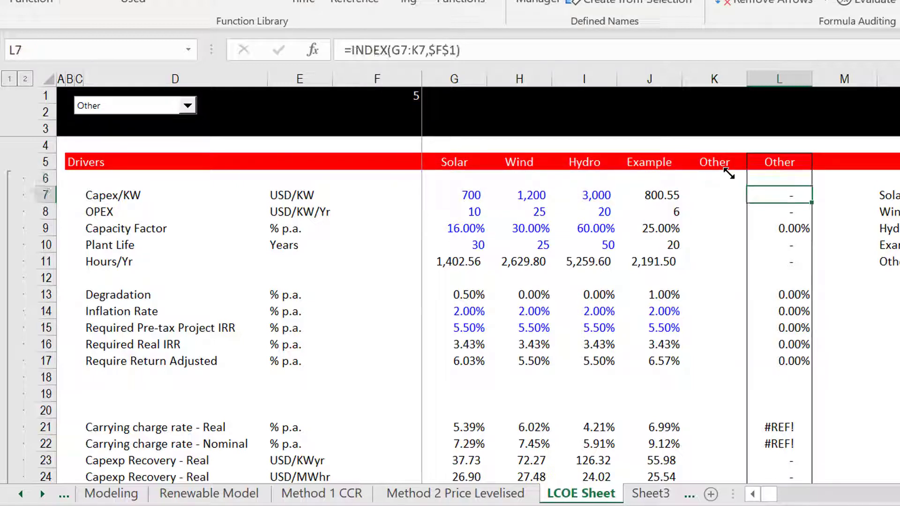
Check the range used by the Capex/KW INDEX formula in L7 without changing it.
key("F2")
key("Return")
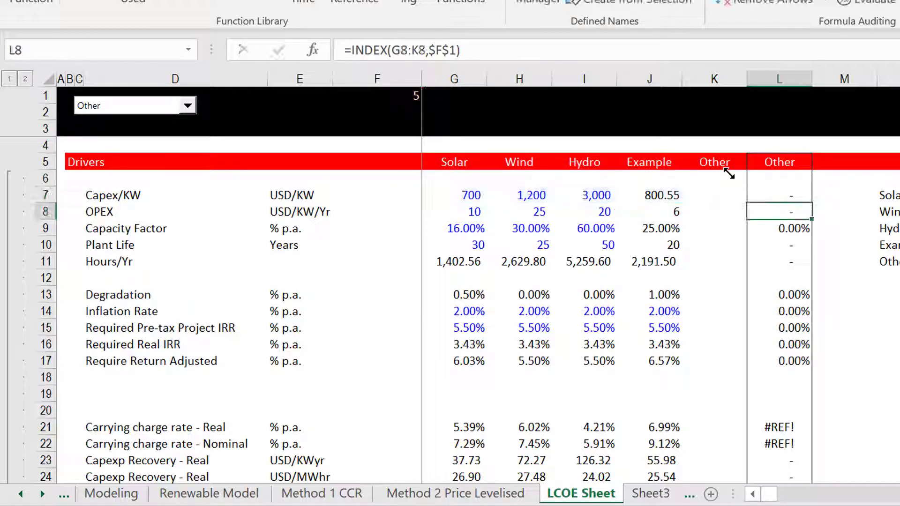
key("Up")
key("F2")
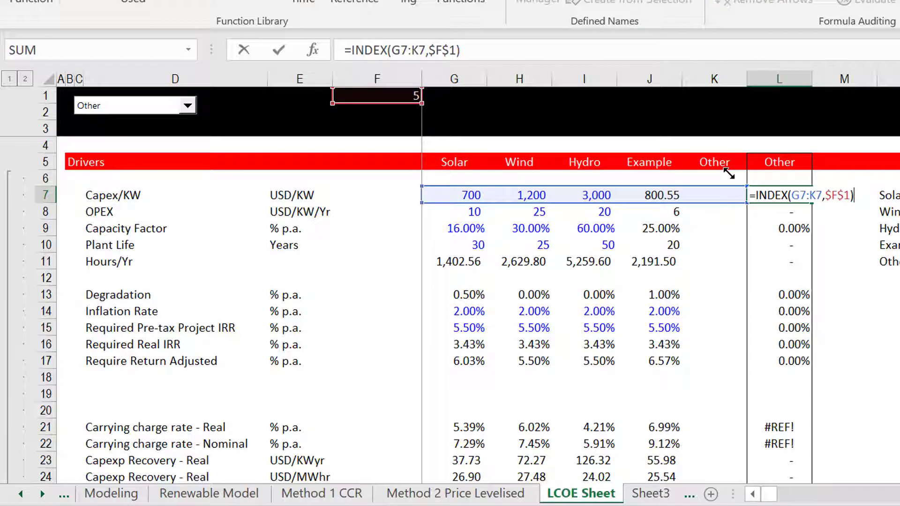
key("Escape")
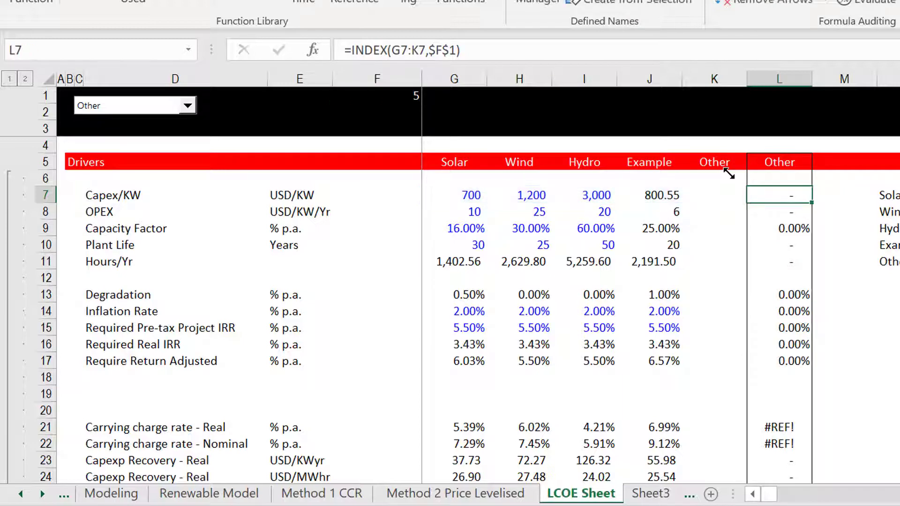
Switch the technology selection to Example and look at its degradation driver in J13.
left_click(160, 109)
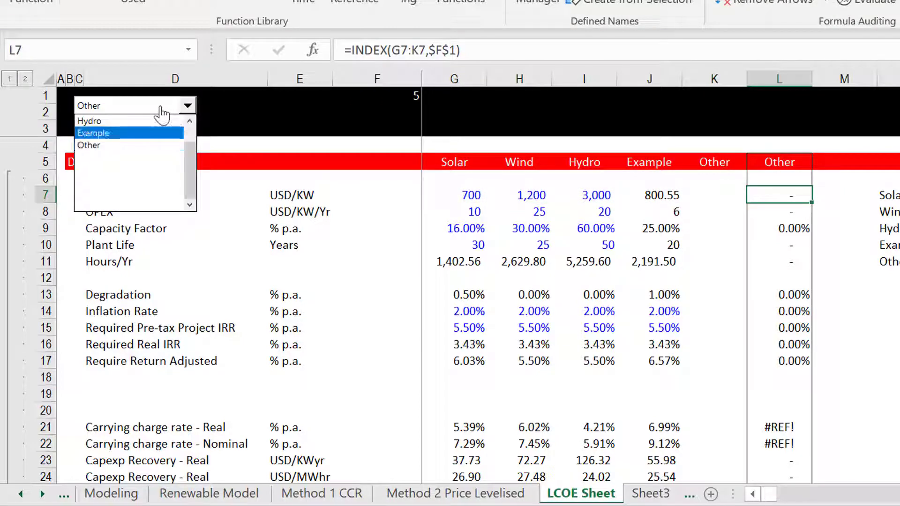
left_click(103, 133)
left_click(655, 241)
key("Down")
key("Down")
key("Down")
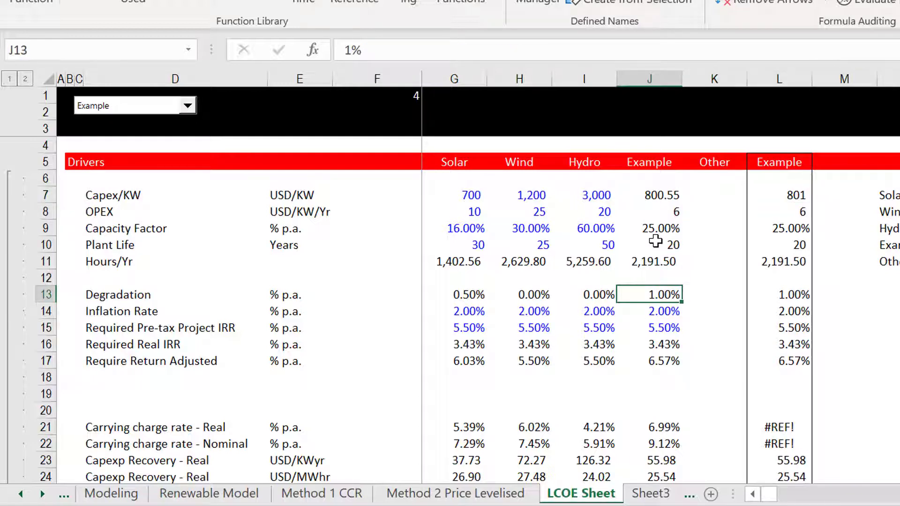
Copy the INDEX formula from L17 into the real and nominal carrying charge rate cells L21 and L22.
key("Down")
key("Down")
key("Down")
key("Down")
key("Right")
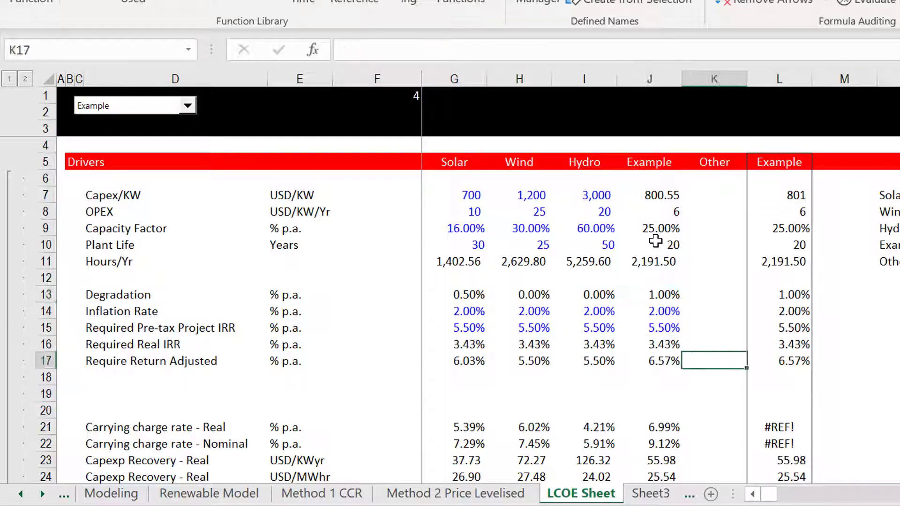
key("Right")
key("ctrl+c")
key("Down")
key("Down")
key("Down")
key("Down")
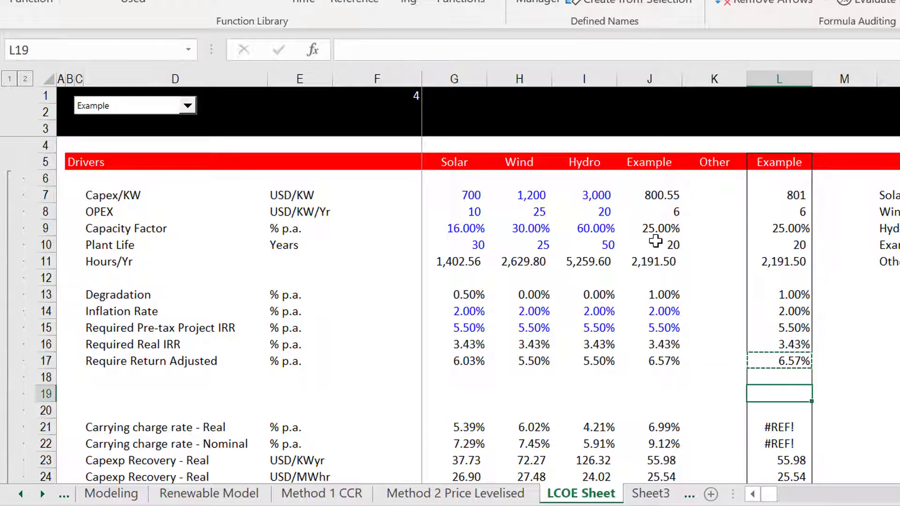
key("ctrl+v")
key("Down")
key("ctrl+v")
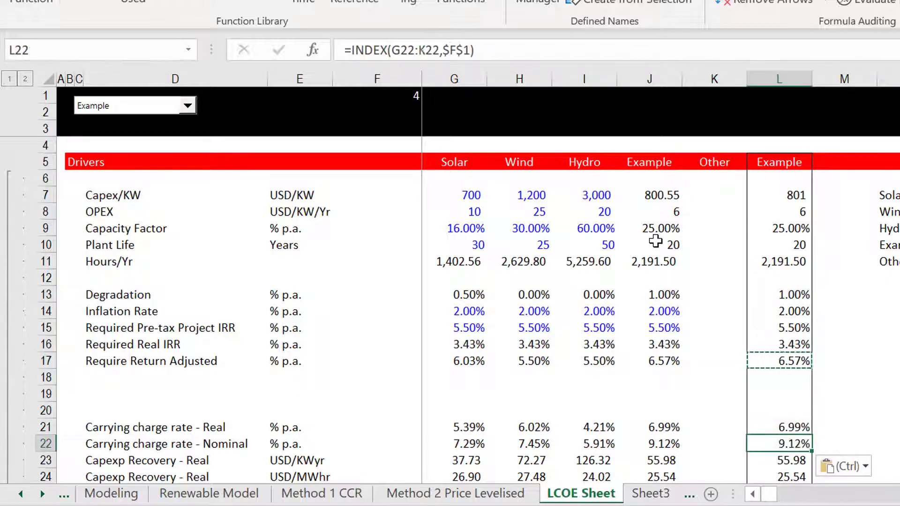
Review the selected technology's results in column L from the carrying charge rates down to nominal LCOE in L33.
key("Up")
key("Up")
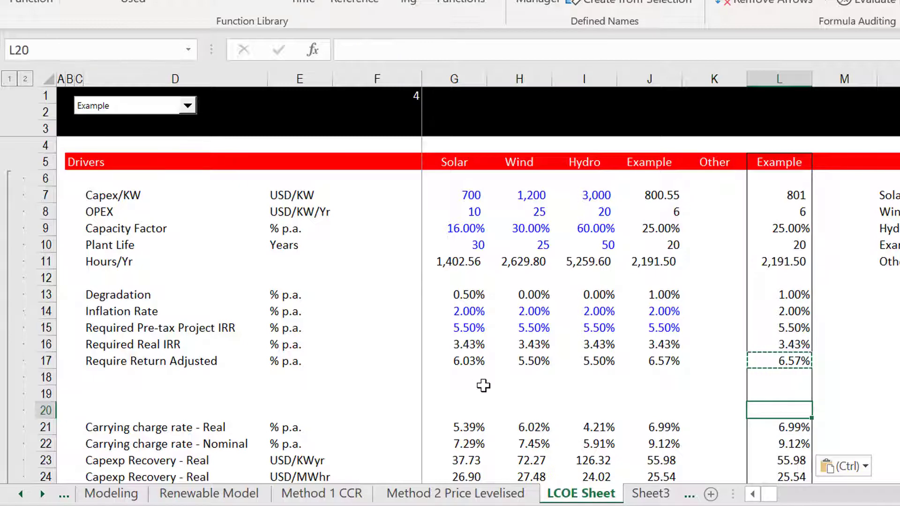
key("Down")
key("Down")
key("Down")
key("Down")
key("Down")
key("Down")
key("Down")
key("Down")
key("Down")
key("Down")
key("Down")
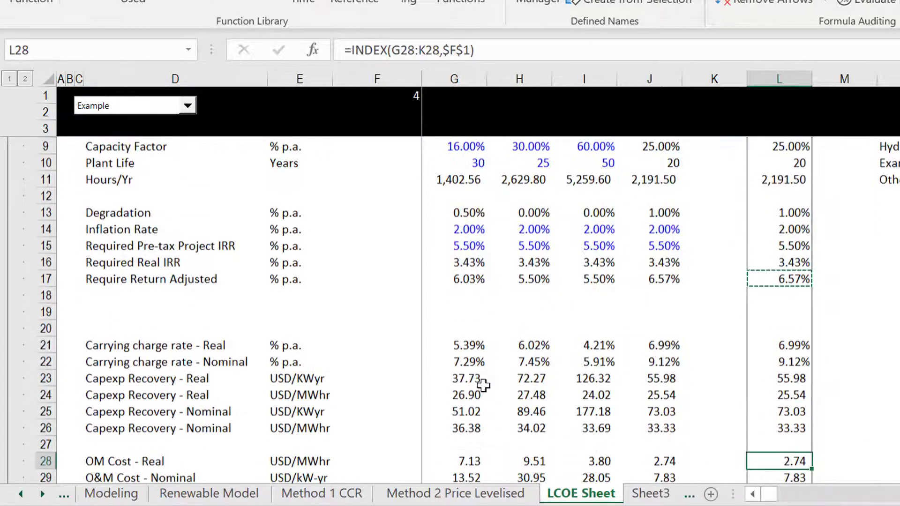
key("Down")
key("Down")
key("Down")
key("Down")
key("Up")
key("Up")
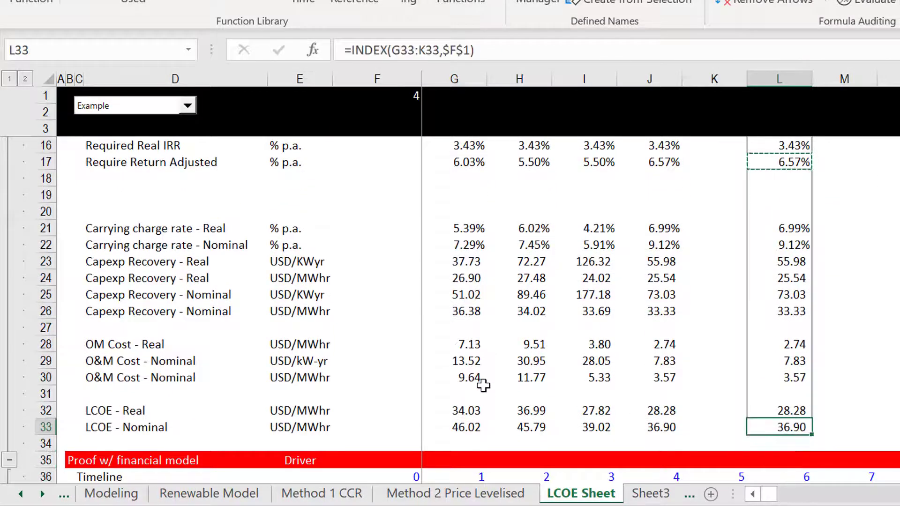
Review the Example technology's column J from nominal LCOE up through its degradation, inflation and return drivers.
key("Left")
key("Left")
key("Up")
key("Up")
key("Up")
key("Up")
key("Up")
key("Up")
key("Up")
key("Up")
key("Up")
key("Up")
key("Up")
key("Up")
key("Up")
key("Up")
key("Up")
key("Up")
key("Up")
key("Up")
key("Up")
key("Up")
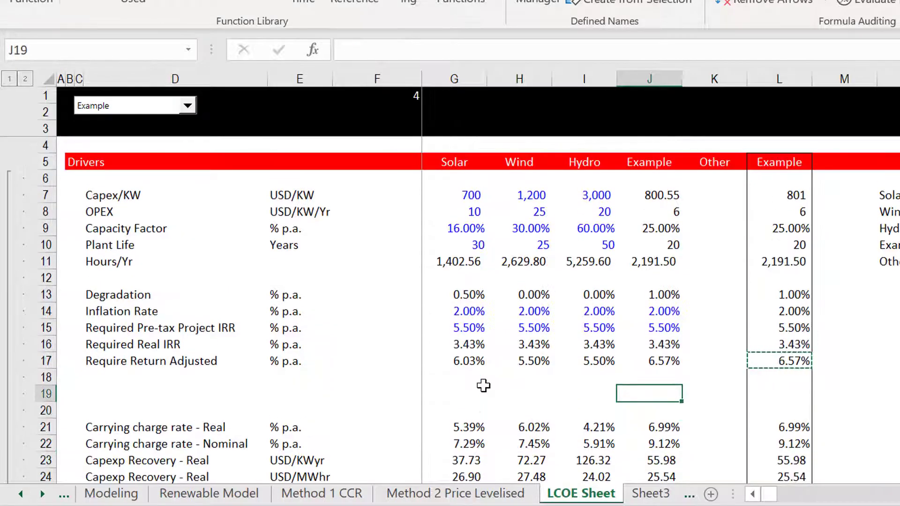
Review the nominal financial model proof, from the timeline in row 36 to the project IRR in row 49.
key("Down")
key("Down")
key("Down")
key("Down")
key("Down")
key("Down")
key("Down")
key("Down")
key("Down")
key("Down")
key("Down")
key("Down")
key("Down")
key("Down")
key("Down")
key("Down")
key("Down")
key("Down")
key("Down")
key("Down")
key("Down")
key("Down")
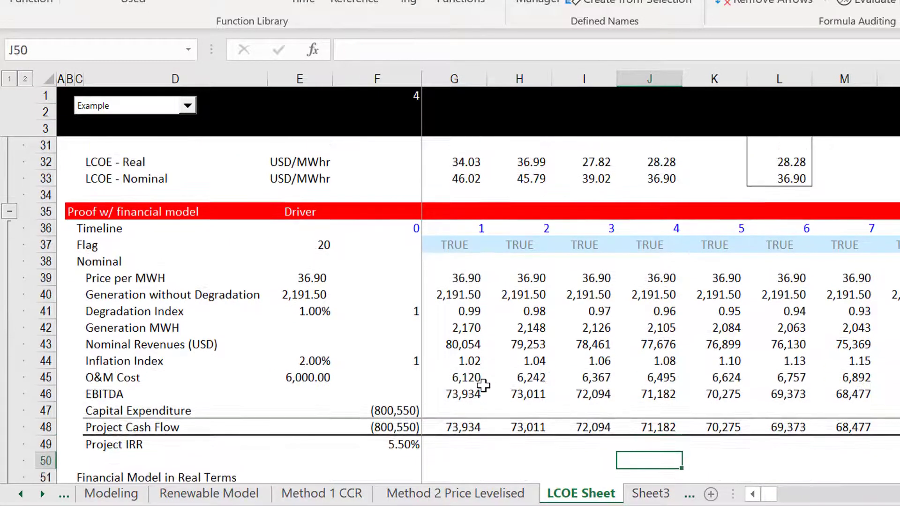
Examine the financial model in real terms, from the index in F52 down to the IRR in F61.
key("Left")
key("Left")
key("Left")
key("Left")
key("Down")
key("Down")
key("Down")
key("Down")
key("Down")
key("Down")
key("Down")
key("Down")
key("Down")
key("Down")
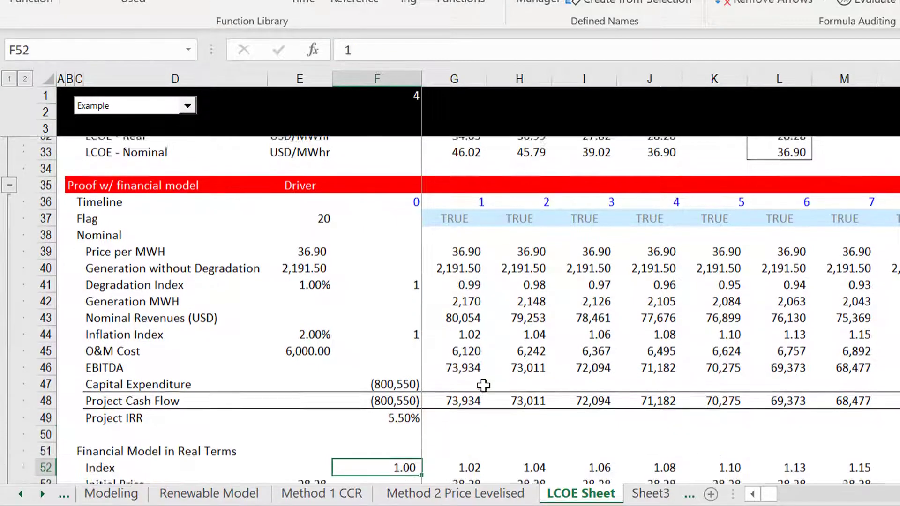
key("Down")
key("Down")
key("Down")
key("Down")
key("Down")
key("Down")
key("Down")
key("Down")
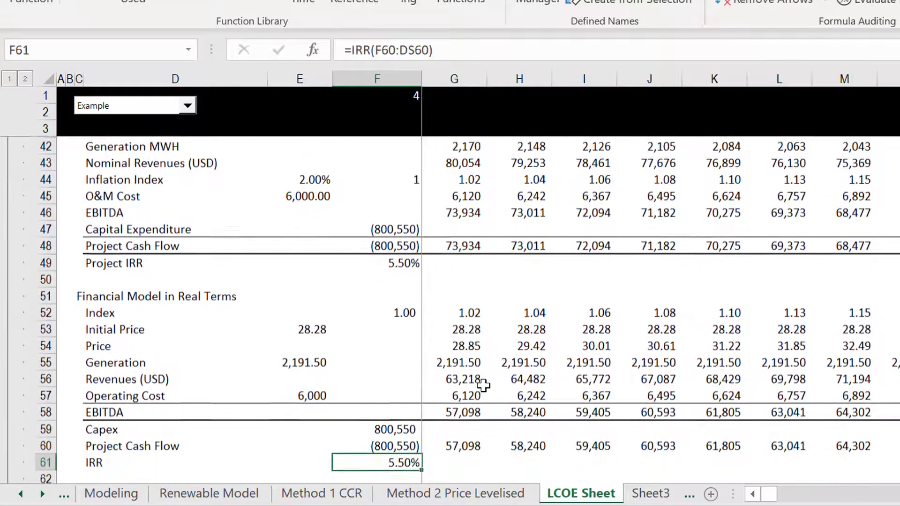
Examine the LCOE formula proof and the NPV of Generation formula in F66.
key("Down")
key("Down")
key("Down")
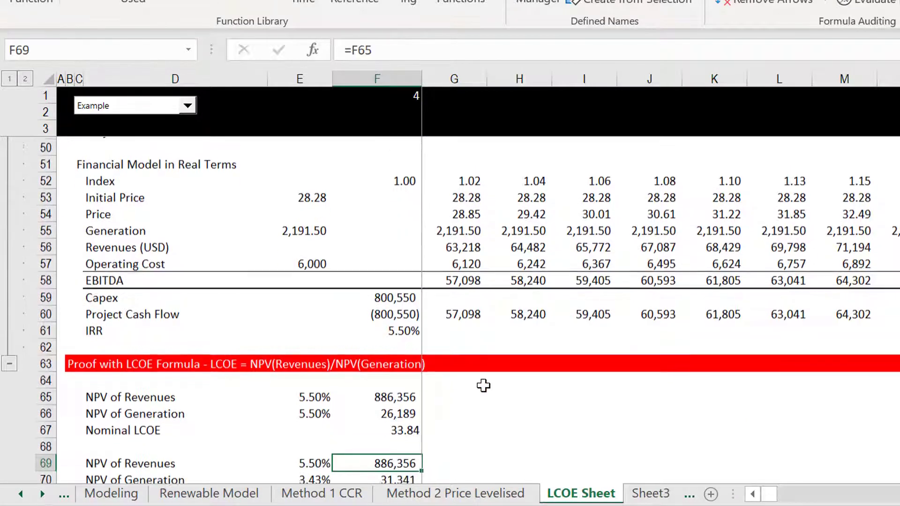
key("Down")
key("Up")
key("Up")
key("Up")
key("Up")
key("Up")
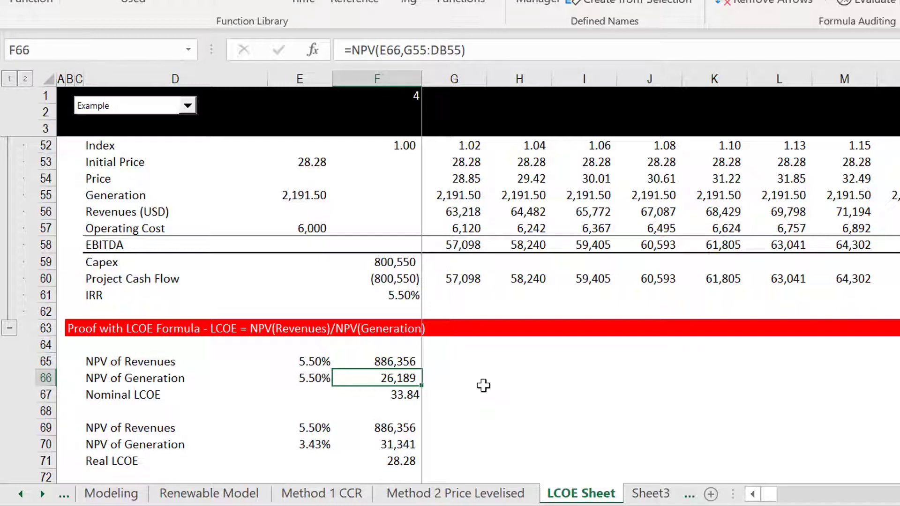
Compare the nominal model's generation and degradation rows with the generation row used by the NPV in F66.
key("Page_Up")
key("Up")
key("Up")
key("Up")
key("Up")
key("Up")
key("Up")
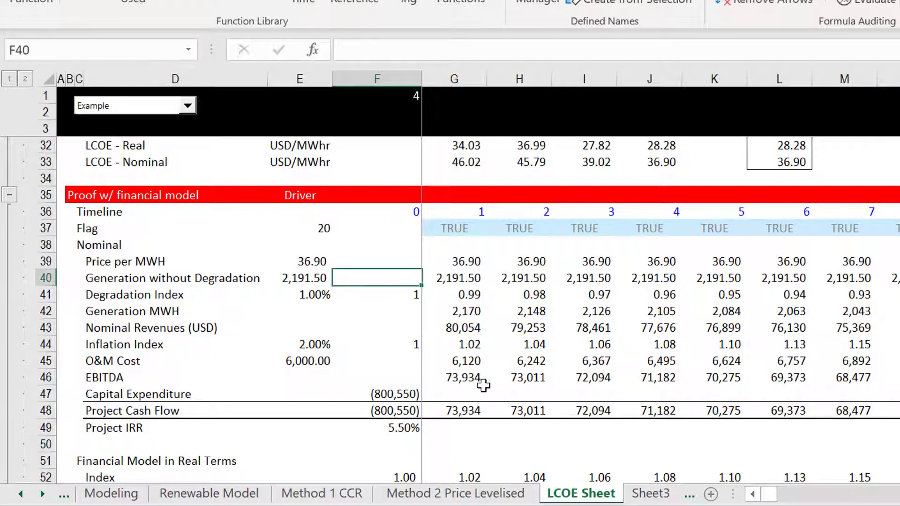
key("Page_Down")
key("Down")
key("Down")
key("Down")
key("Down")
key("Down")
key("Down")
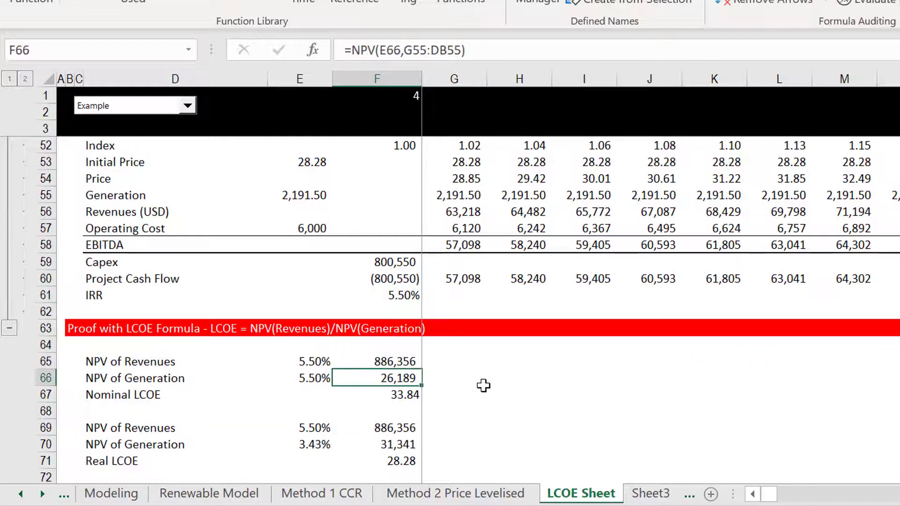
Repoint the NPV of Generation formula in F66 to the degraded Generation MWH row, using =NPV(E66,G42:DB42).
key("F2")
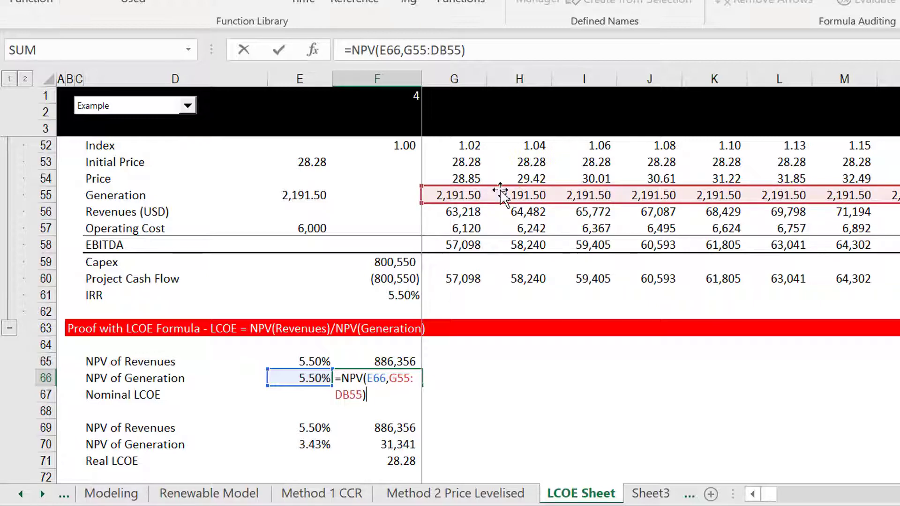
mouse_move(501, 190)
left_mouse_down()
mouse_move(510, 134)
mouse_move(513, 195)
left_mouse_up()
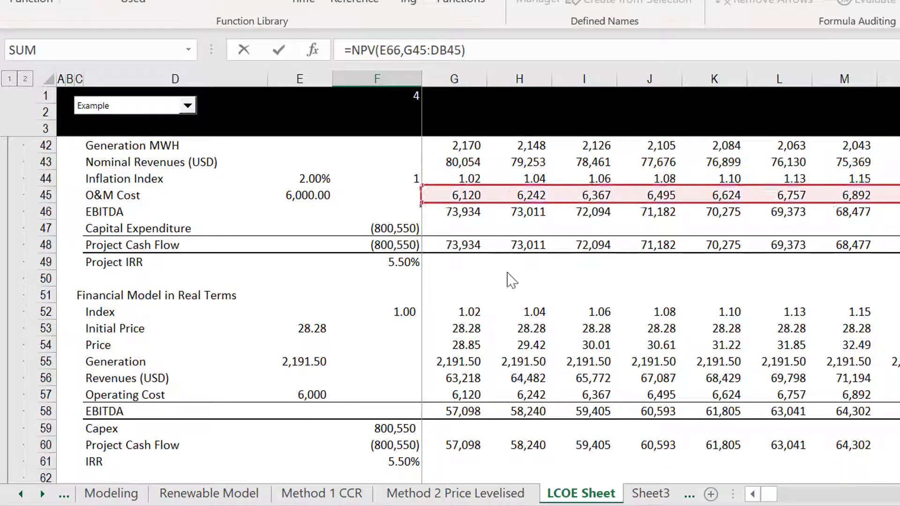
left_click_drag(511, 280, 525, 229)
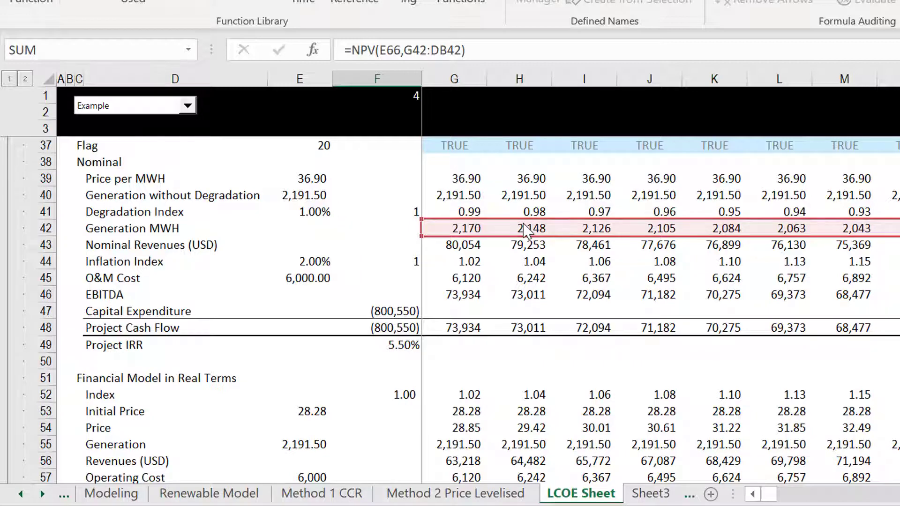
key("Return")
Check the NPV of Generation formula in F66 and the Nominal LCOE in F67 against the nominal model.
key("ctrl+Up")
key("ctrl+Up")
key("ctrl+Up")
key("ctrl+Up")
key("ctrl+Up")
key("ctrl+Up")
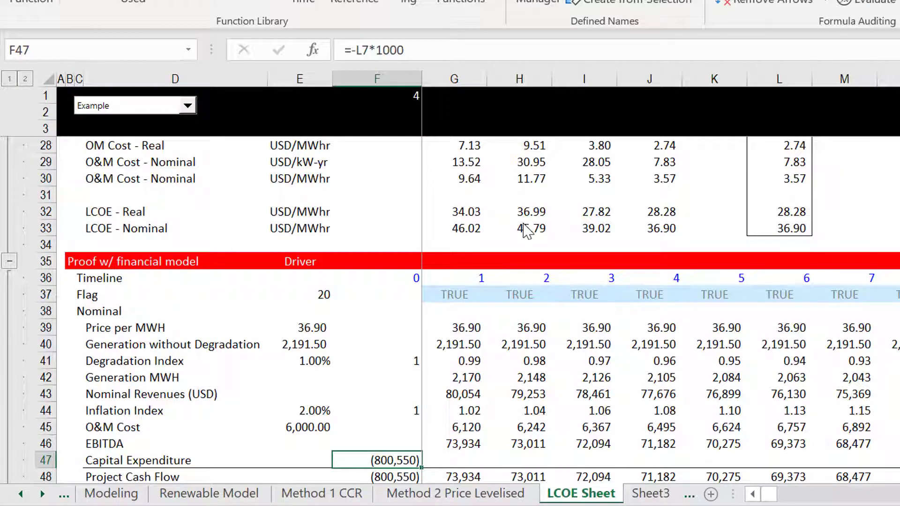
key("ctrl+Down")
key("ctrl+Down")
key("ctrl+Down")
key("ctrl+Down")
key("ctrl+Down")
key("ctrl+Down")
key("Up")
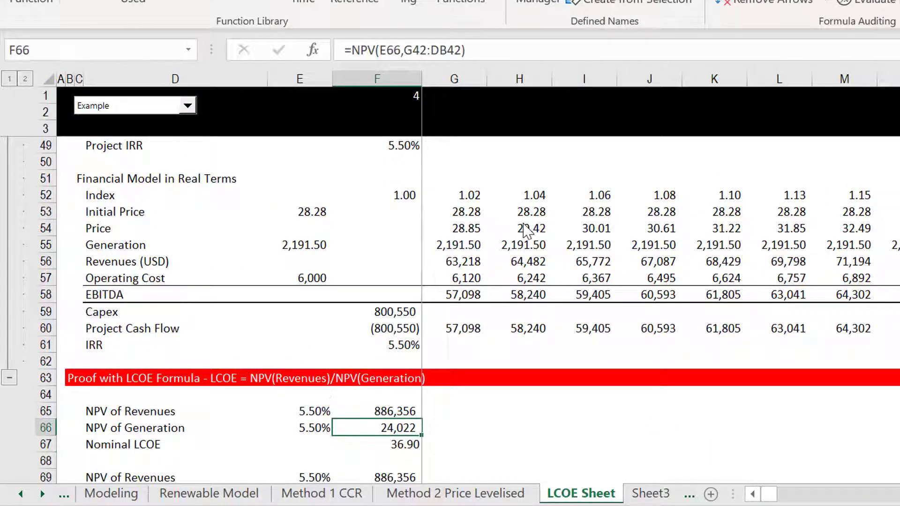
key("Down")
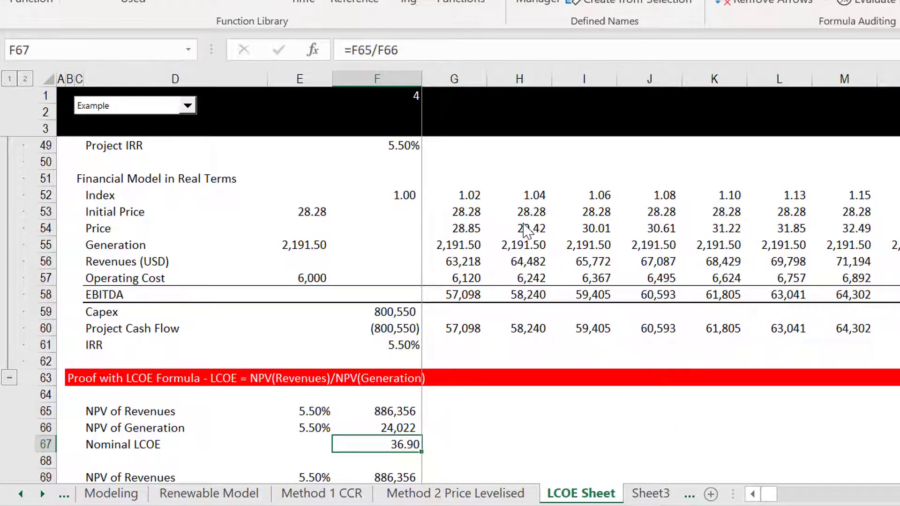
Compare the Nominal LCOE from the formula proof with the LCOE - Nominal in L33 and the price per MWH.
key("ctrl+Up")
key("ctrl+Up")
key("ctrl+Up")
key("ctrl+Up")
key("ctrl+Up")
key("ctrl+Up")
key("Up")
key("Up")
key("Up")
key("Up")
key("Up")
key("Up")
key("Up")
key("Up")
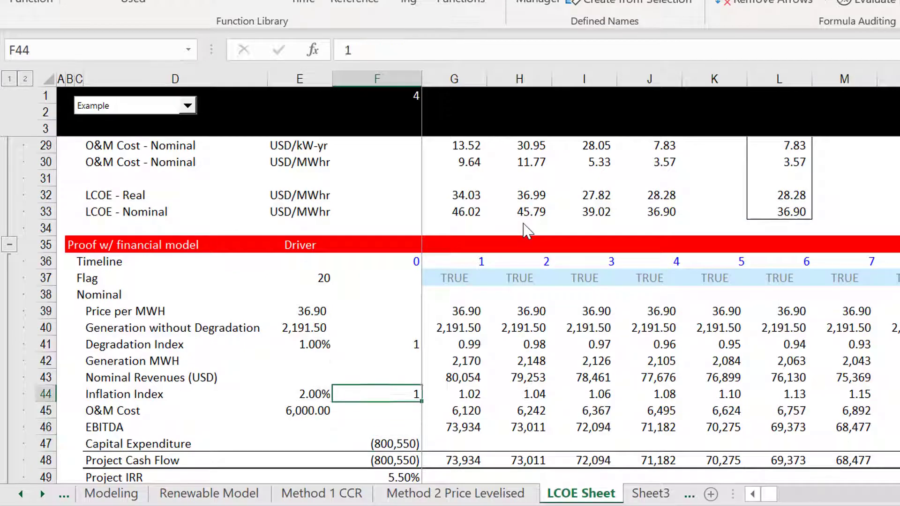
Examine the Real LCOE proof and the generation range used by its NPV formula in F70.
key("Left")
key("Down")
key("Down")
key("Down")
key("Down")
key("Down")
key("Down")
key("Down")
key("Down")
key("Down")
key("Down")
key("Down")
key("Down")
key("Down")
key("Down")
key("Down")
key("Down")
key("Down")
key("Down")
key("Down")
key("Down")
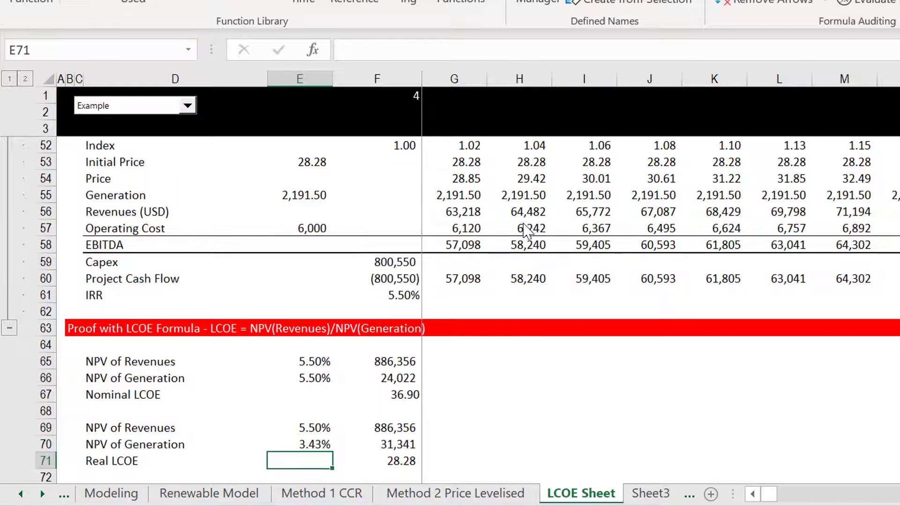
key("Up")
key("Right")
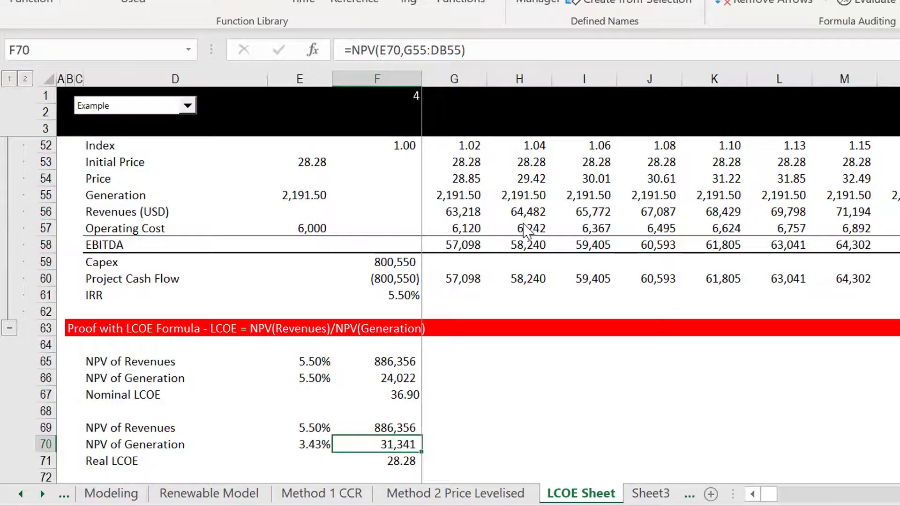
key("Page_Up")
key("Page_Down")
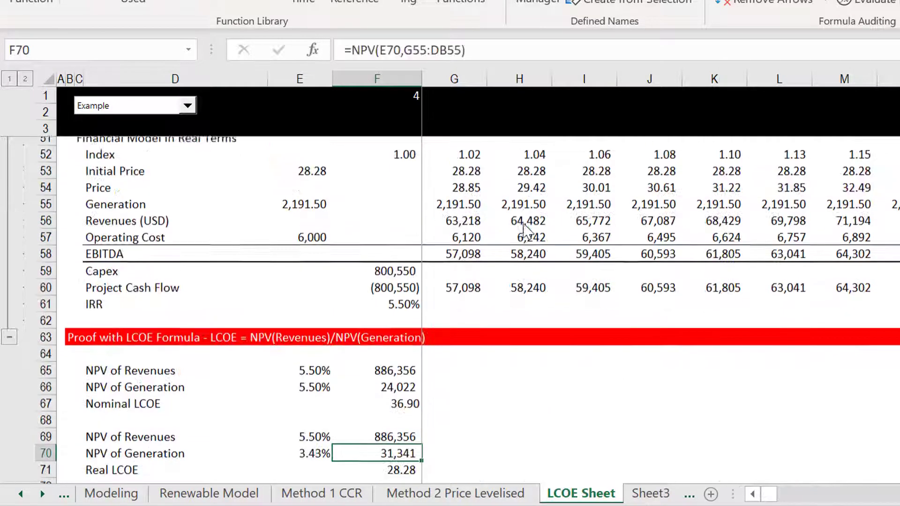
Apply the yearly degradation to the Generation row of the Financial Model in Real Terms, starting from G55.
key("Up")
key("Up")
key("Up")
key("Up")
key("Up")
key("Up")
key("Up")
key("Up")
key("Up")
key("Up")
key("Up")
key("Up")
key("Up")
key("Up")
key("Up")
key("Up")
key("Up")
key("Up")
key("Up")
key("Up")
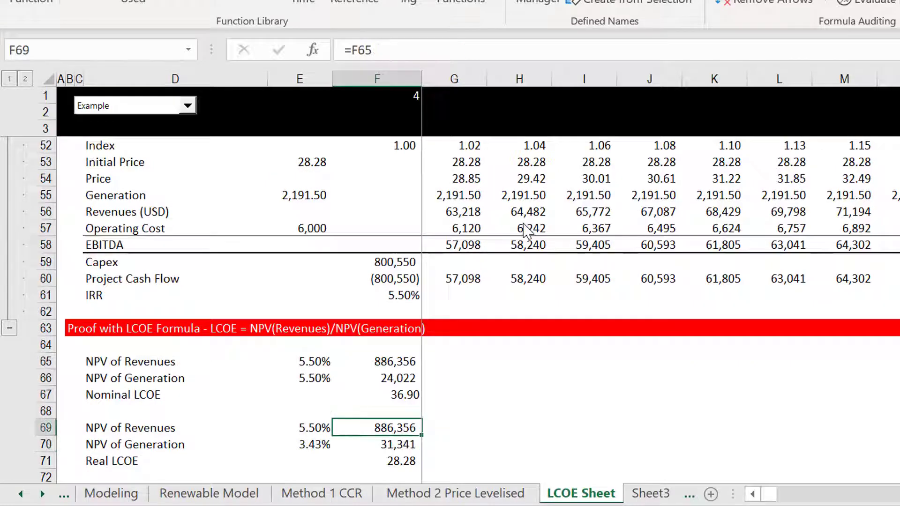
key("Down")
key("Down")
key("Down")
key("Down")
key("Down")
key("Down")
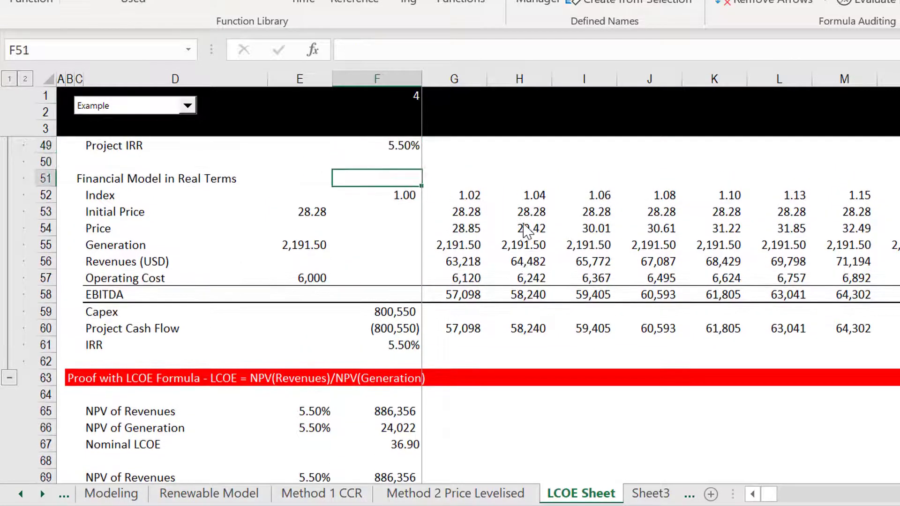
key("Up")
key("Right")
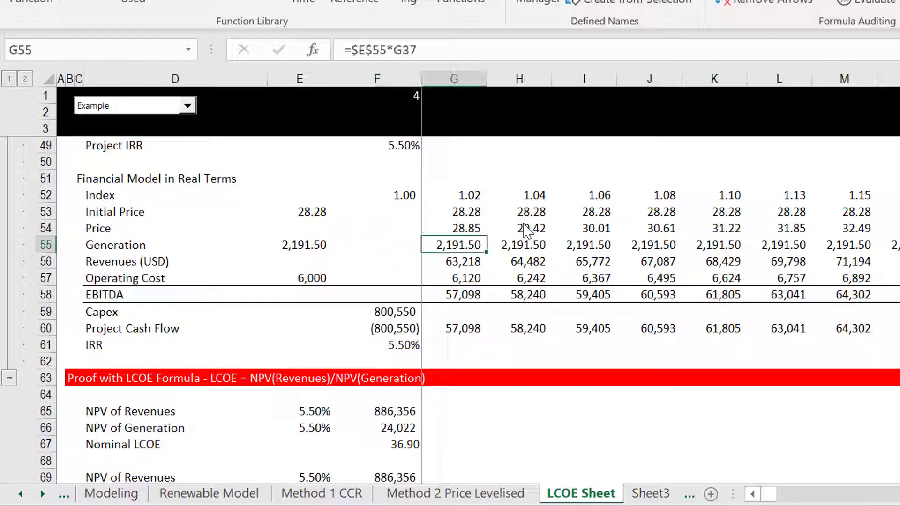
key("F9")
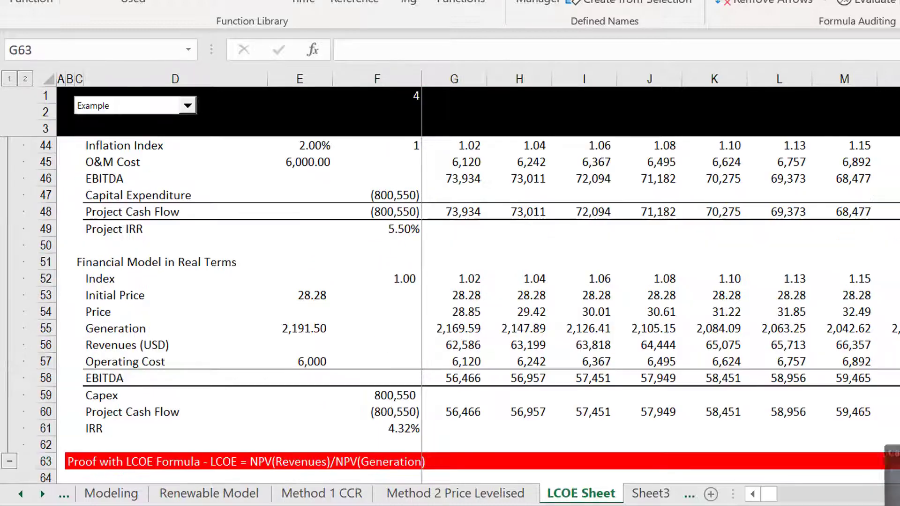
Check the real-terms IRR formula in F61 and the Carrying charge rate - Real formula in G21.
left_click(390, 424)
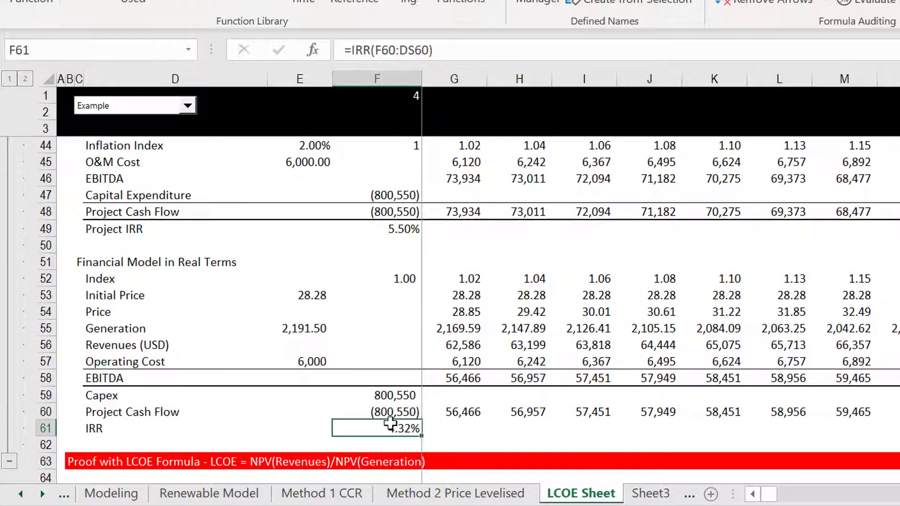
key("Page_Up")
key("Page_Up")
key("Down")
key("Down")
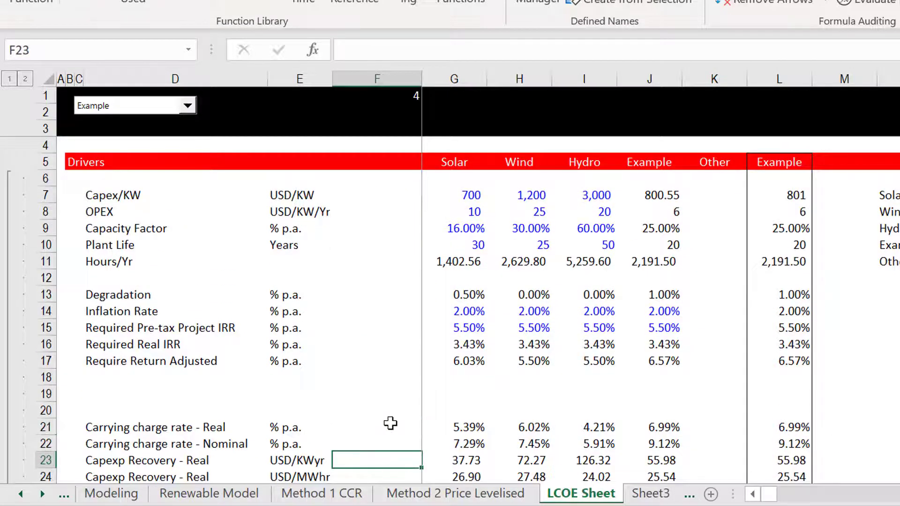
key("Down")
key("Down")
key("Down")
key("Up")
key("Up")
key("Up")
key("Up")
key("Up")
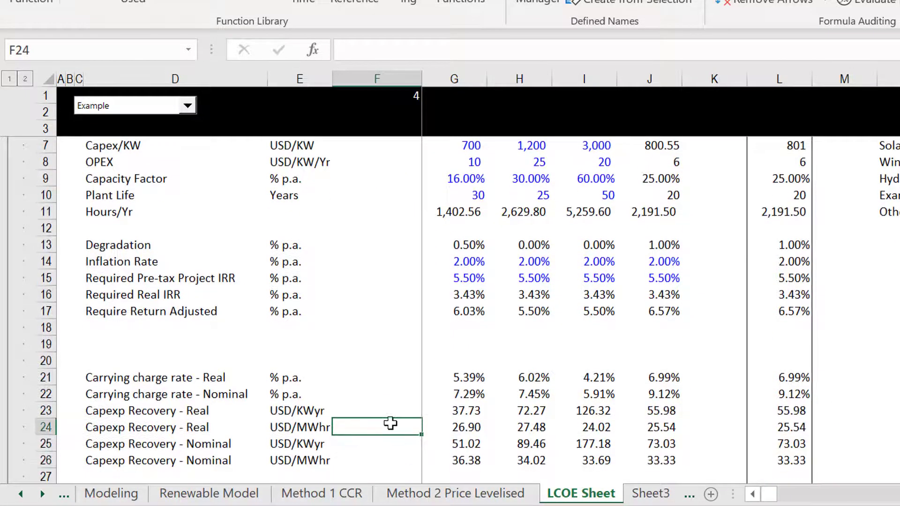
key("Right")
key("F2")
key("Escape")
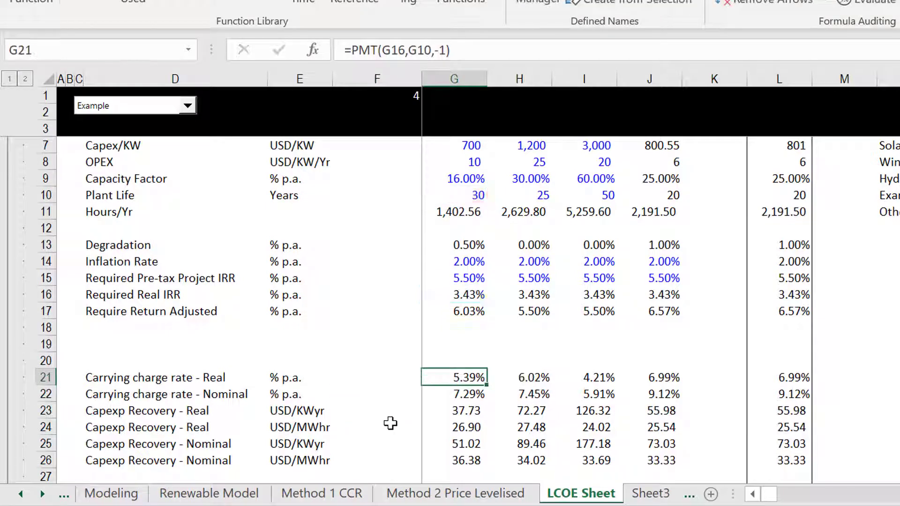
Compare the Required Real IRR formula in G16 with the Require Return Adjusted formula in G17.
key("Up")
key("Up")
key("Up")
key("Up")
key("Up")
key("F2")
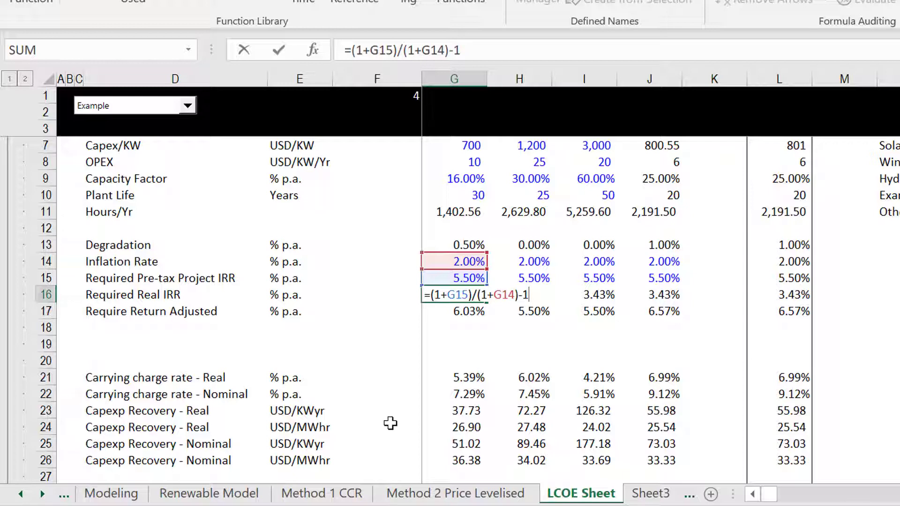
key("Escape")
key("Down")
key("F2")
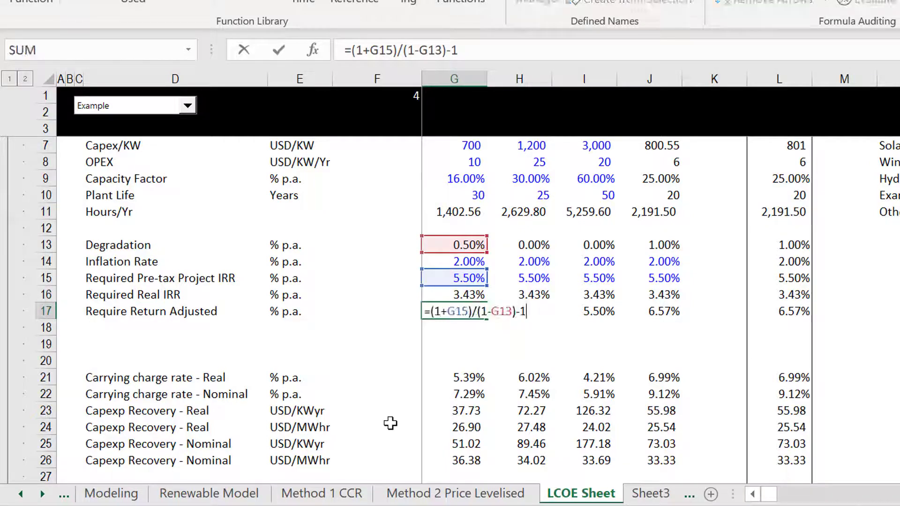
key("Escape")
Add degradation to Required Real IRR in G16 as =(1+G15)/(1+G14)*(1-G13)-1 and copy it across to J16.
key("Up")
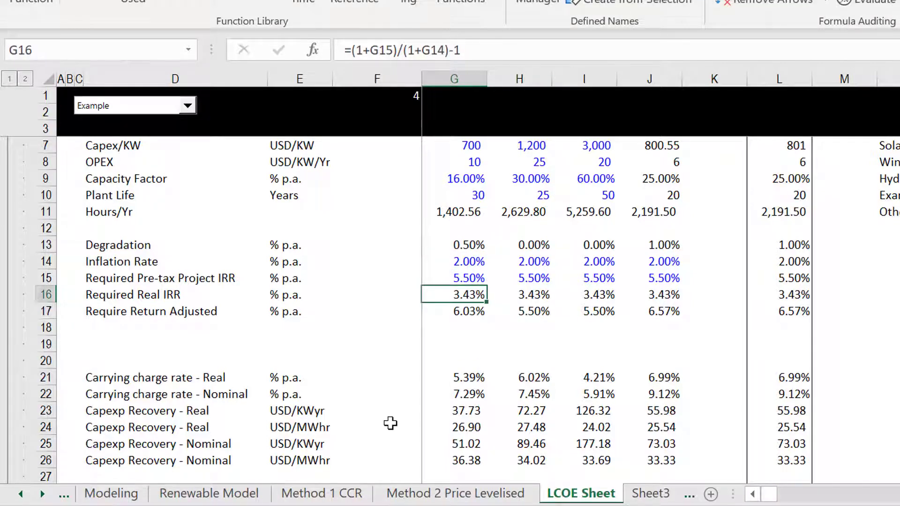
key("F2")
key("Left")
key("Left")
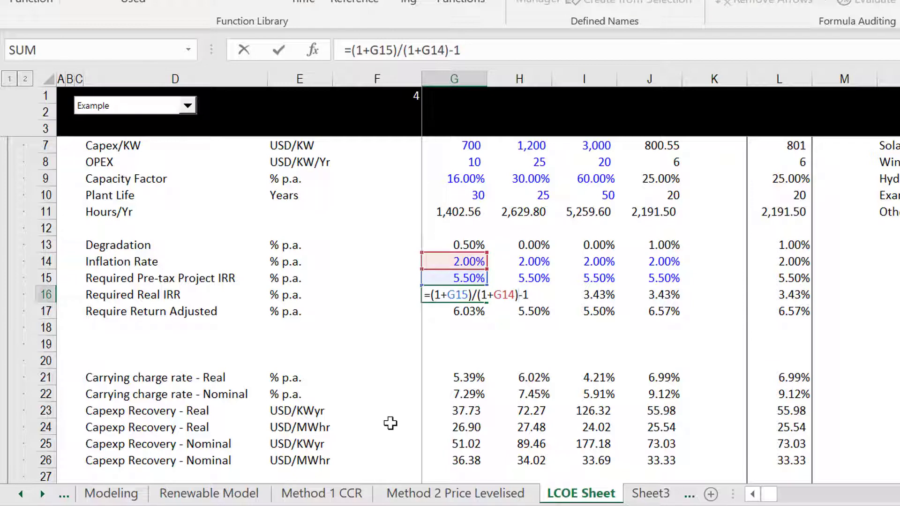
type("*(1-")
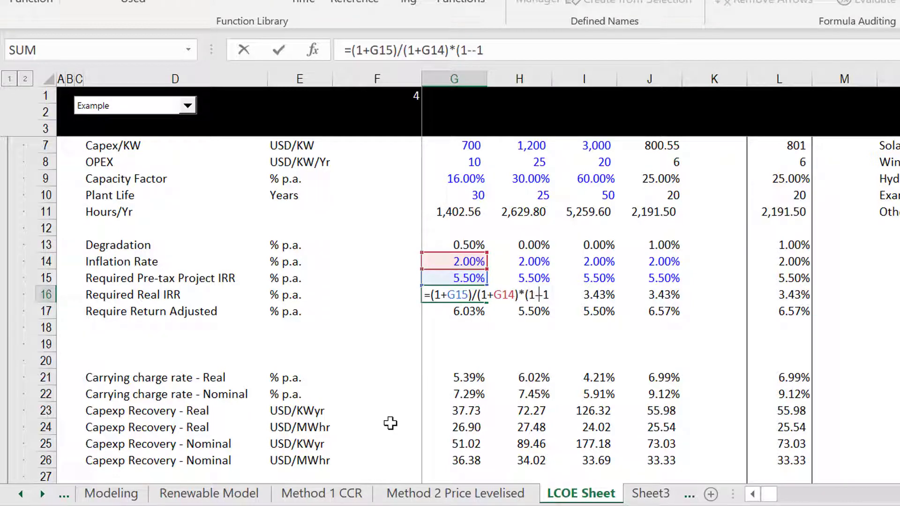
left_click(455, 244)
type(")")
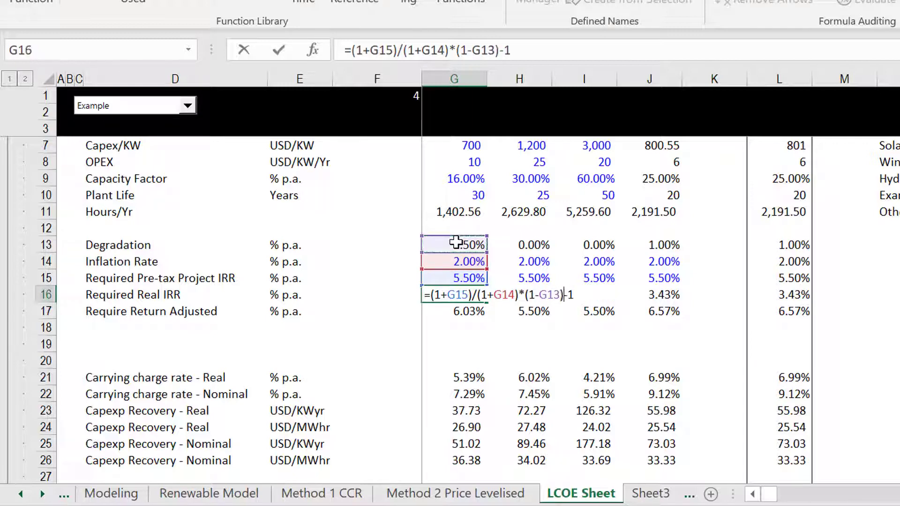
key("Return")
key("Up")
key("shift+Right")
key("shift+Right")
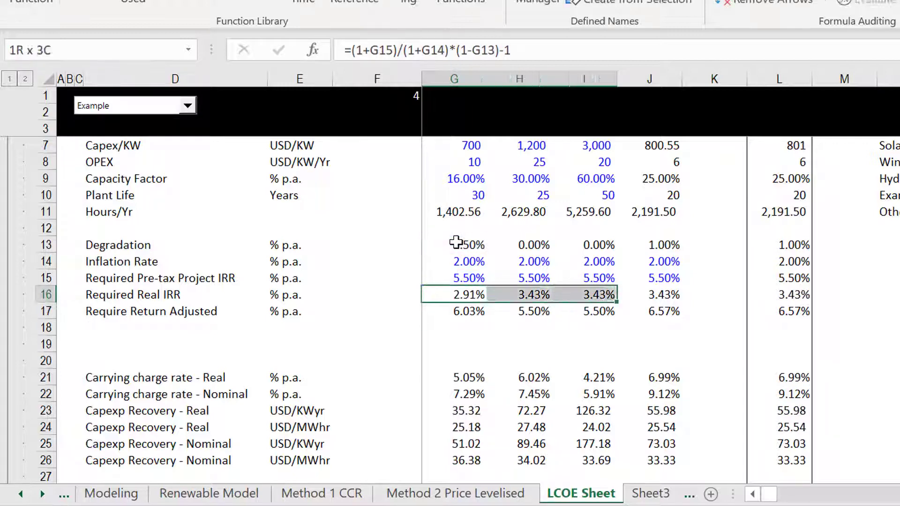
key("shift+Right")
Review the real carrying charge rates, capex recovery and LCOE rows for each technology.
key("Down")
key("Down")
key("Down")
key("Down")
key("Down")
key("Down")
key("Down")
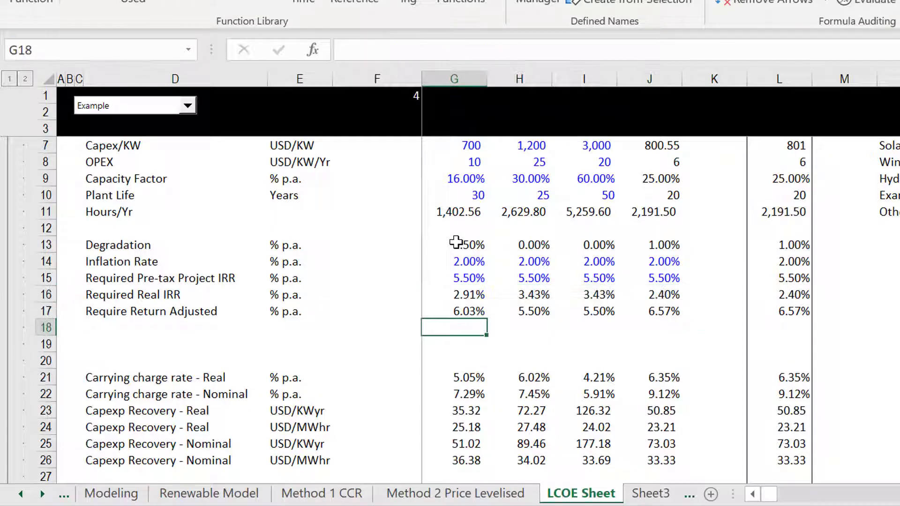
key("Down")
key("Down")
key("Down")
key("Down")
key("Down")
key("Down")
key("Down")
key("Down")
key("Down")
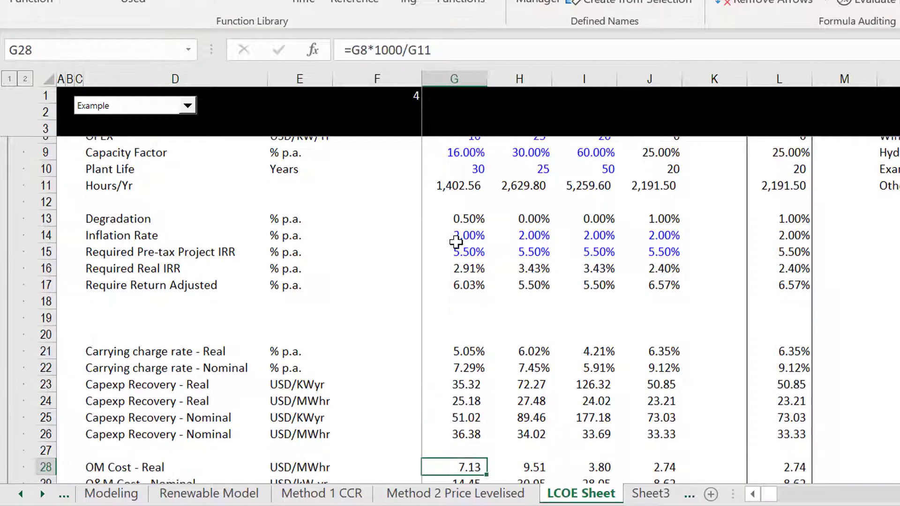
key("Down")
key("Down")
key("Down")
key("Down")
key("Down")
key("Down")
key("Down")
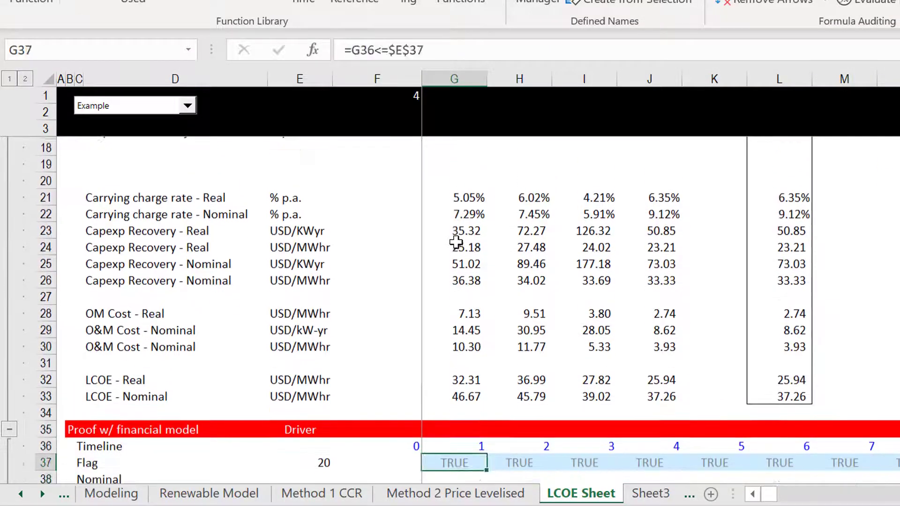
key("Up")
key("Up")
Check the Project IRR and the real-terms IRR in the nominal and real financial model proofs.
key("Down")
key("Down")
key("Down")
key("Down")
key("Down")
key("Down")
key("Down")
key("Down")
key("Down")
key("Down")
key("Down")
key("Down")
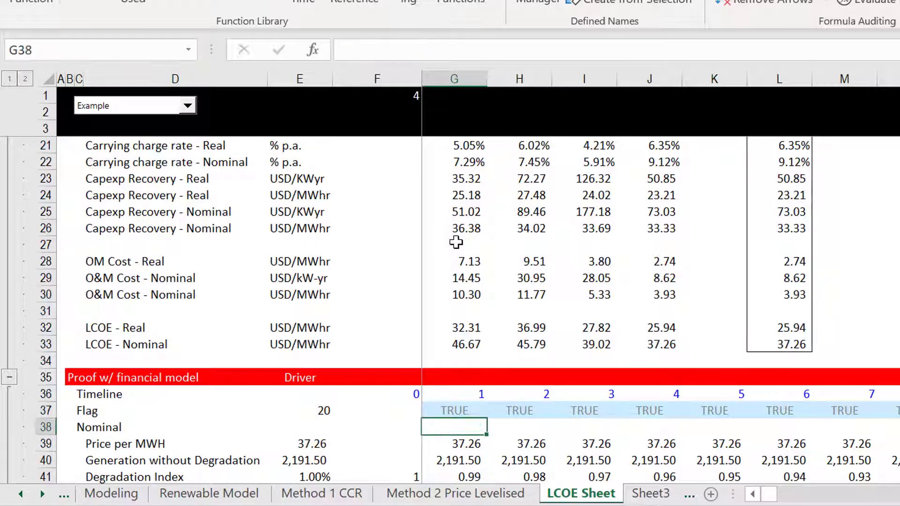
key("Down")
key("Down")
key("Down")
key("Down")
key("Down")
key("Down")
key("Down")
key("Down")
key("Down")
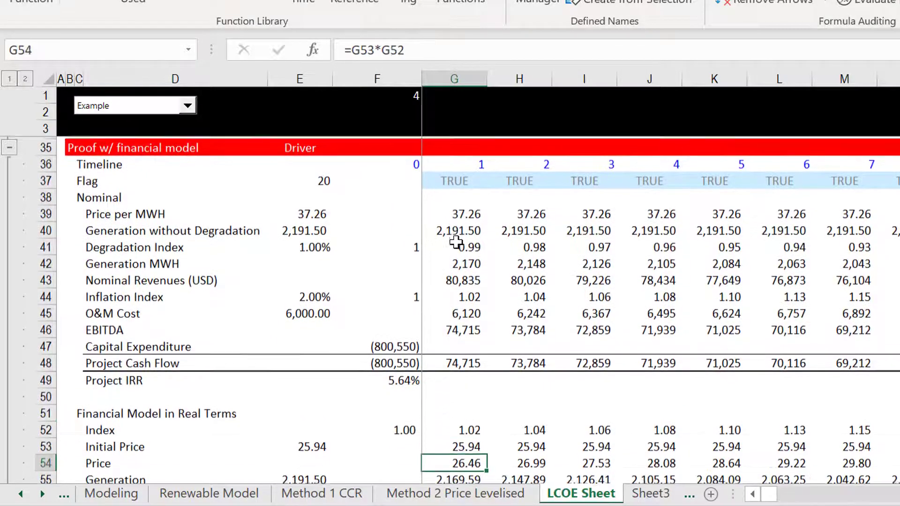
key("Down")
key("Down")
key("Down")
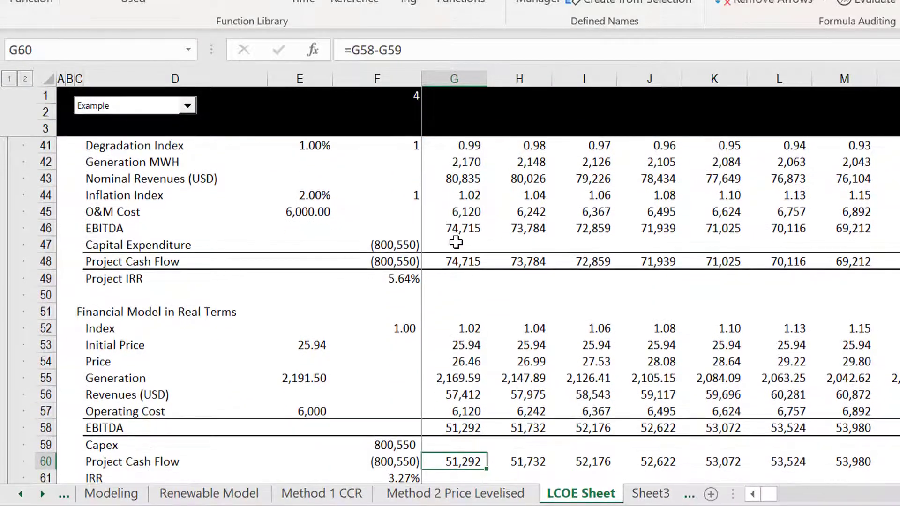
key("Up")
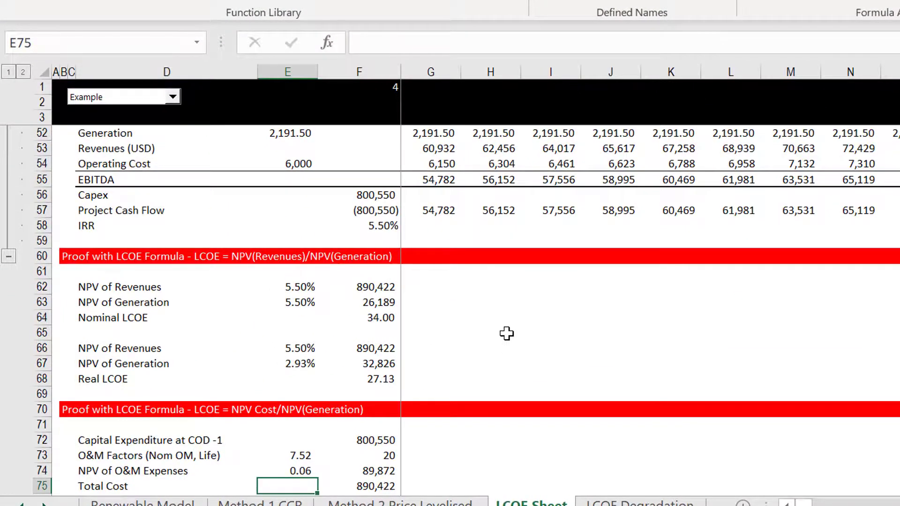
Examine the O&M Cost - Real Degradation row in the Drivers section of the LCOE Sheet.
key("Page_Up")
key("Page_Up")
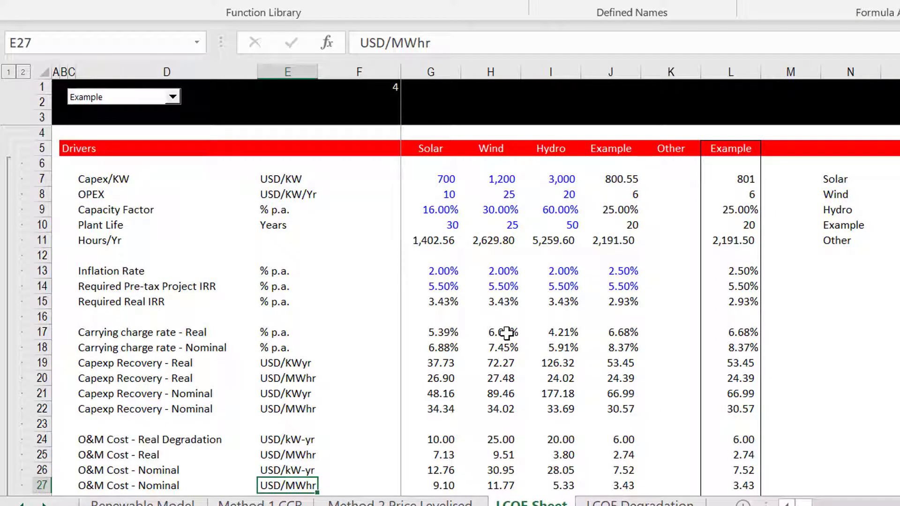
key("Up")
key("Up")
key("Up")
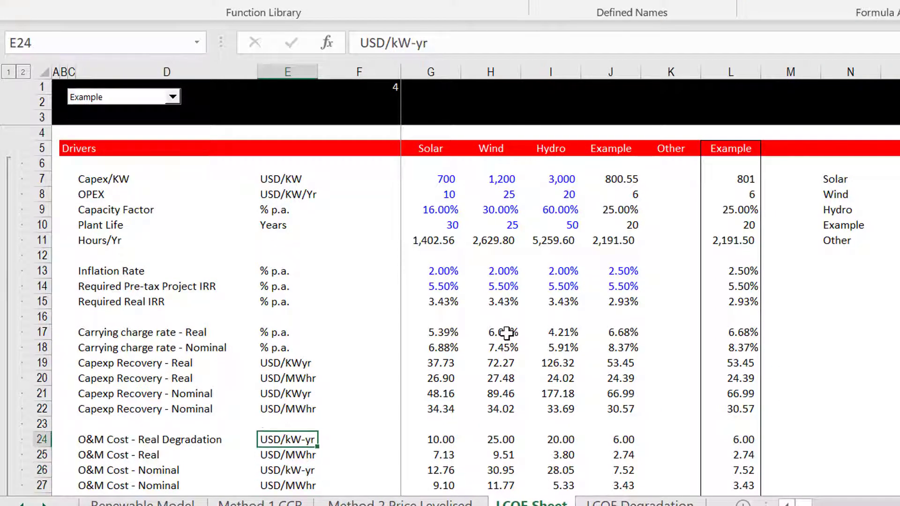
key("Left")
key("Left")
key("Left")
key("Left")
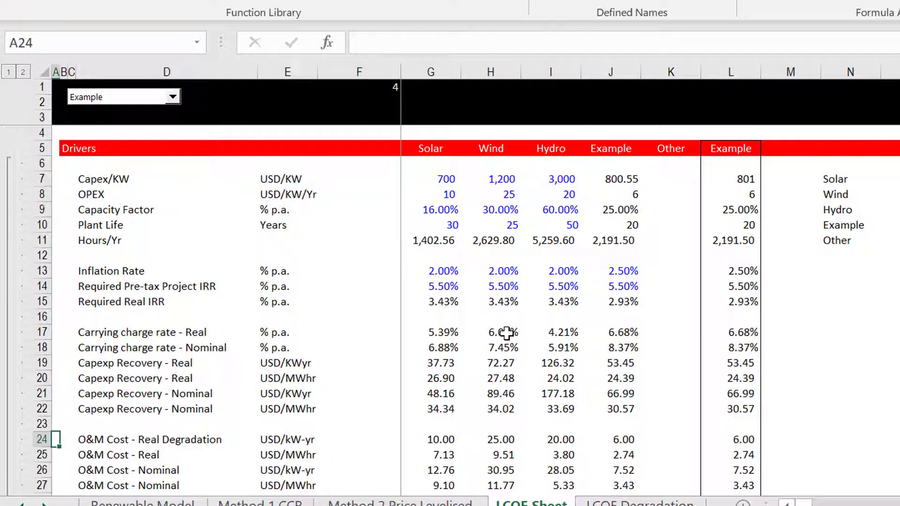
key("Right")
key("Right")
key("Right")
key("Right")
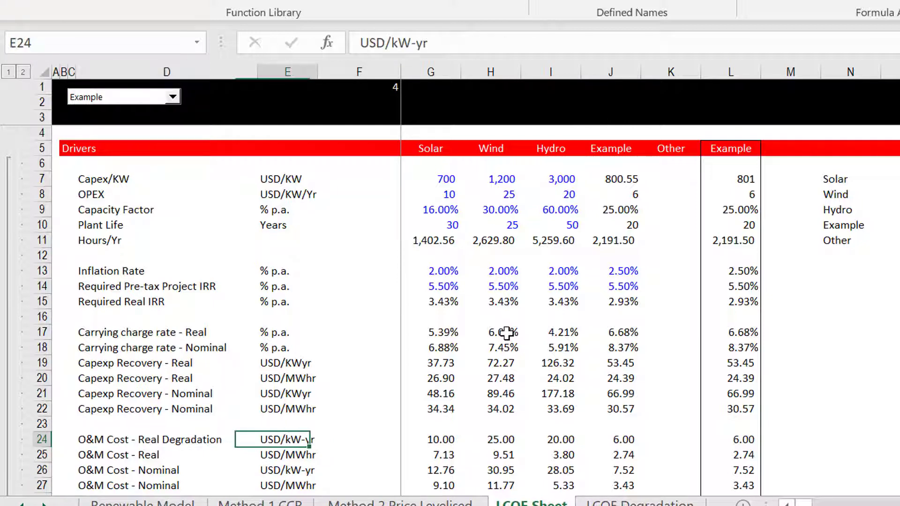
key("Left")
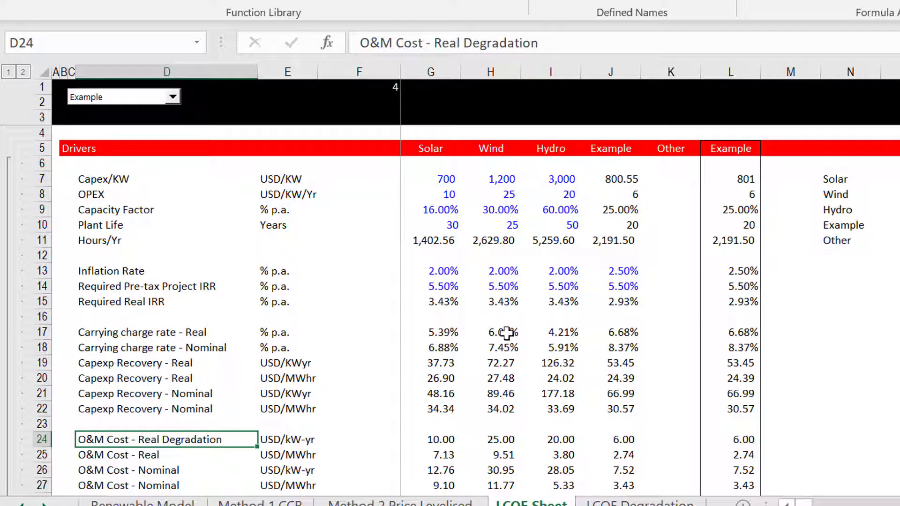
Examine the inflation, required IRR and carrying charge rate rows in the Drivers section.
key("Up")
key("Up")
key("Up")
key("Up")
key("Up")
key("Up")
key("Up")
key("Up")
key("Up")
key("Up")
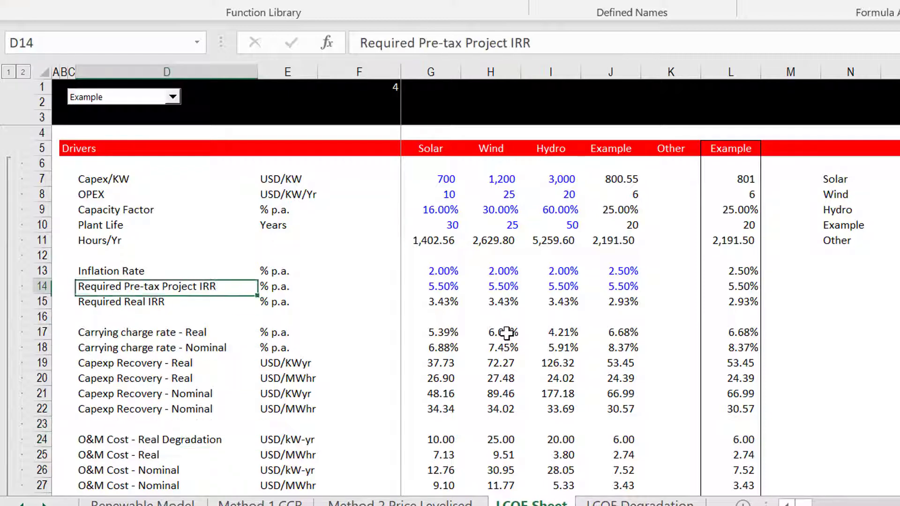
key("Down")
key("Down")
key("Down")
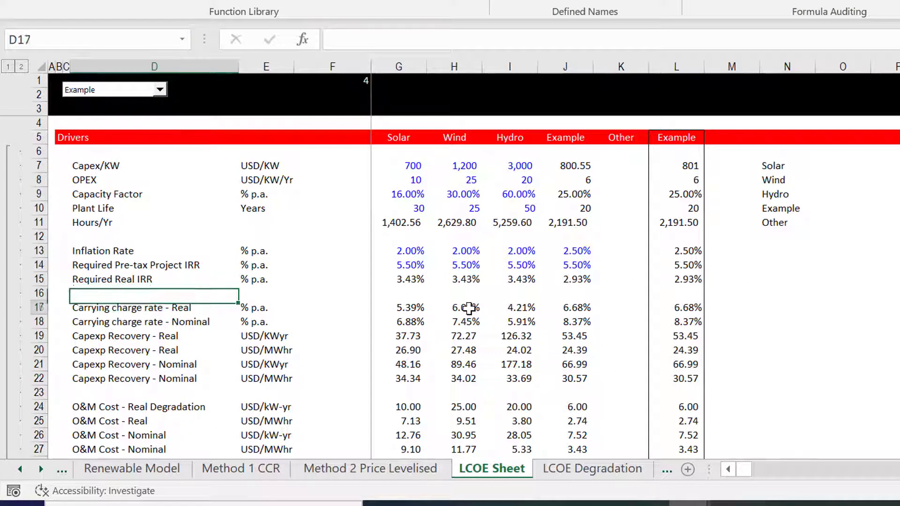
Shorten the O&M cost label in D24 of the LCOE Sheet to "O&M Cost - Real".
key("Down")
key("Down")
key("Down")
key("Down")
key("Down")
key("Down")
key("Down")
key("F2")
key("BackSpace")
key("BackSpace")
key("BackSpace")
key("BackSpace")
key("BackSpace")
key("BackSpace")
key("BackSpace")
key("BackSpace")
key("BackSpace")
key("BackSpace")
key("BackSpace")
key("BackSpace")
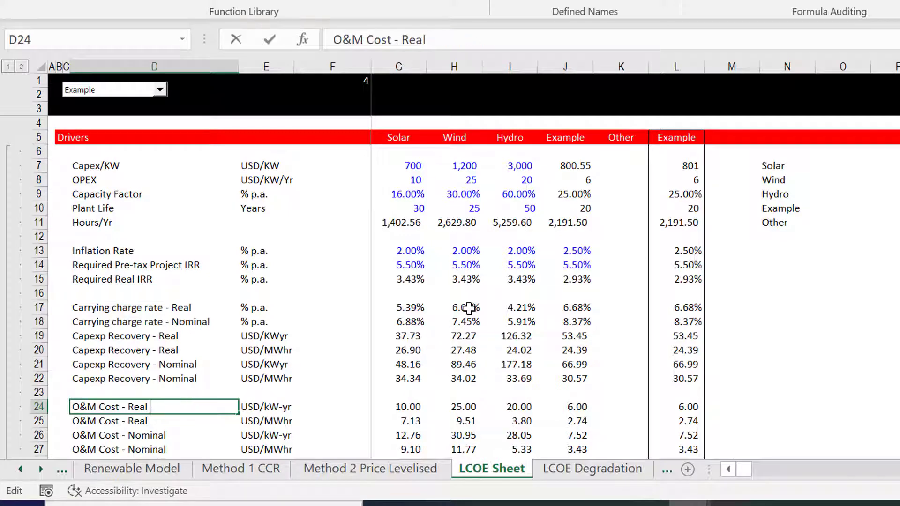
key("Return")
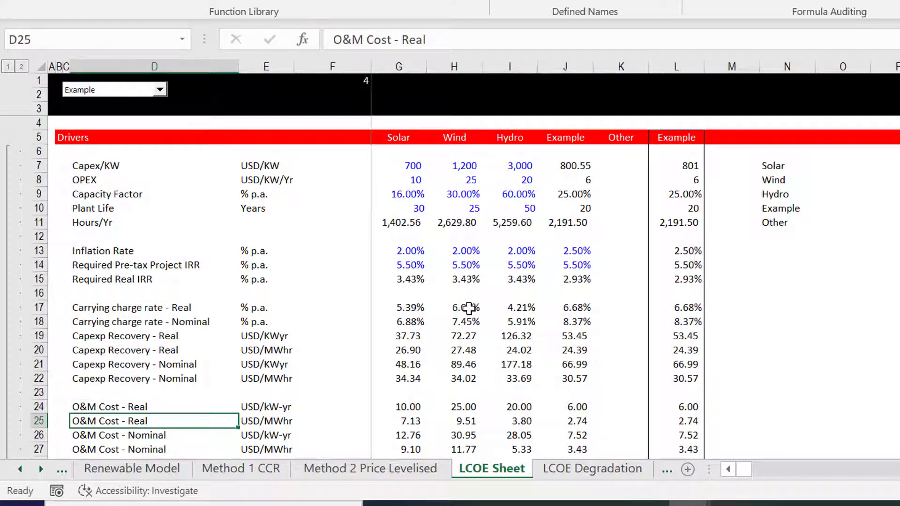
Review the O&M cost and LCOE rows, the financial model and the NPV formula proofs on the LCOE Sheet.
key("Down")
key("Down")
key("Down")
key("Down")
key("Up")
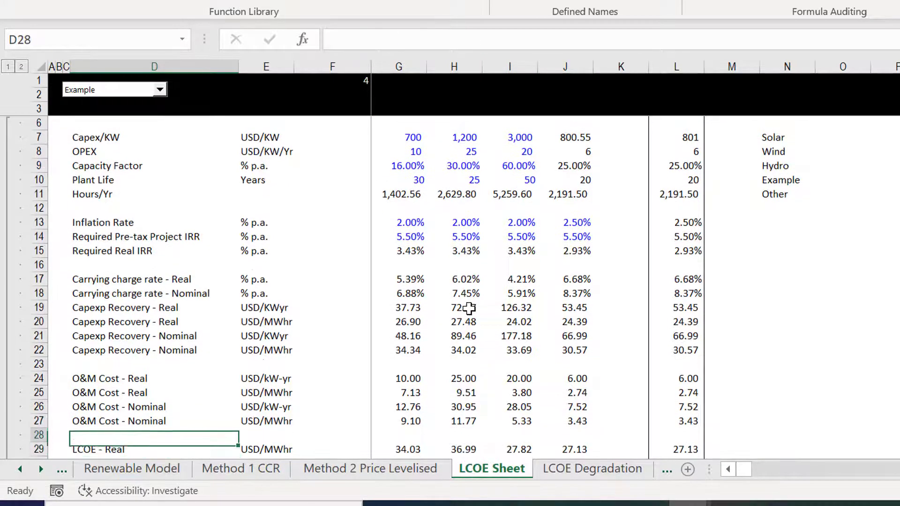
key("Down")
key("Down")
key("Down")
key("Down")
key("Up")
key("Up")
key("Up")
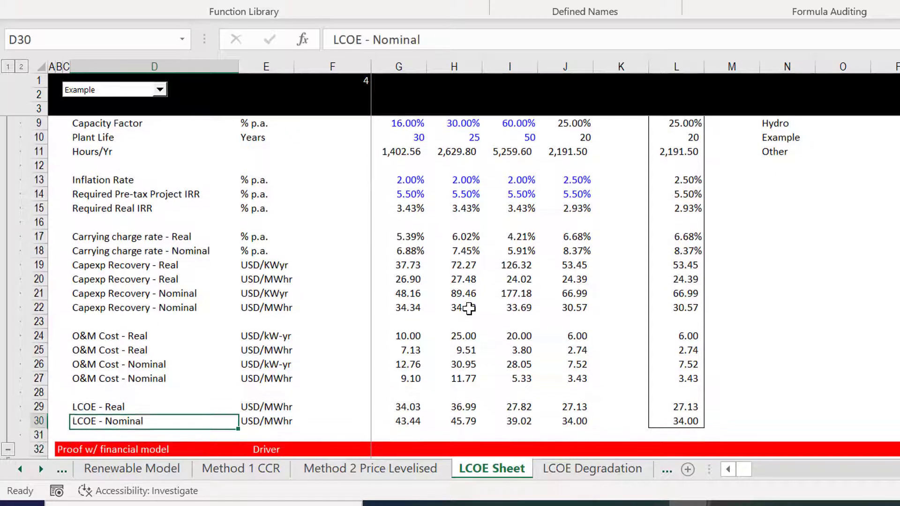
key("Page_Down")
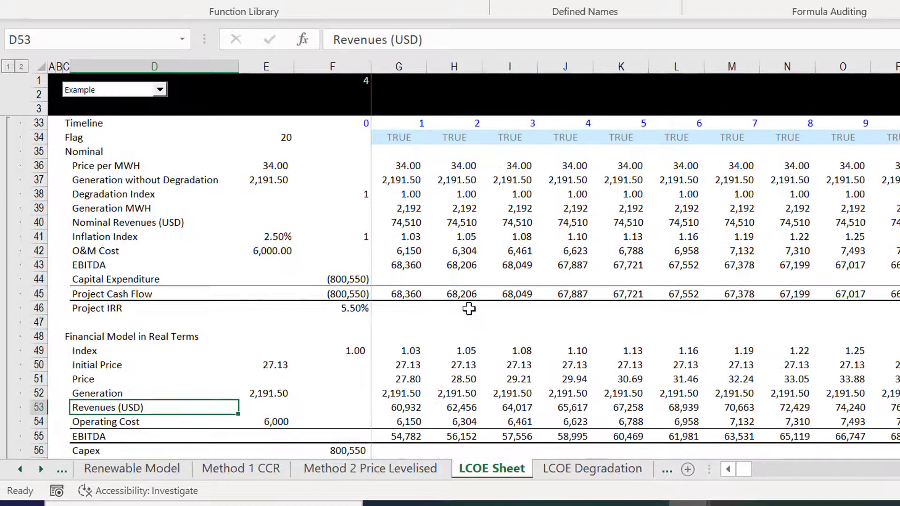
key("Page_Down")
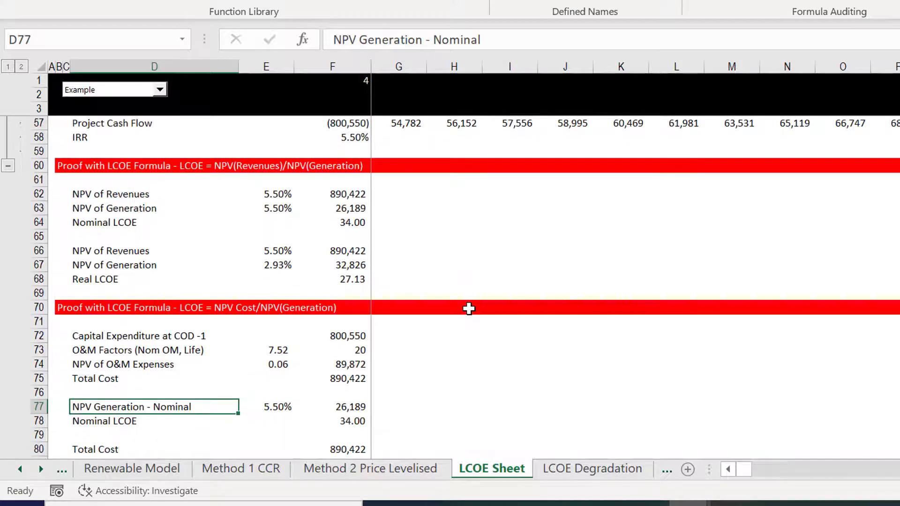
key("Page_Down")
key("Page_Up")
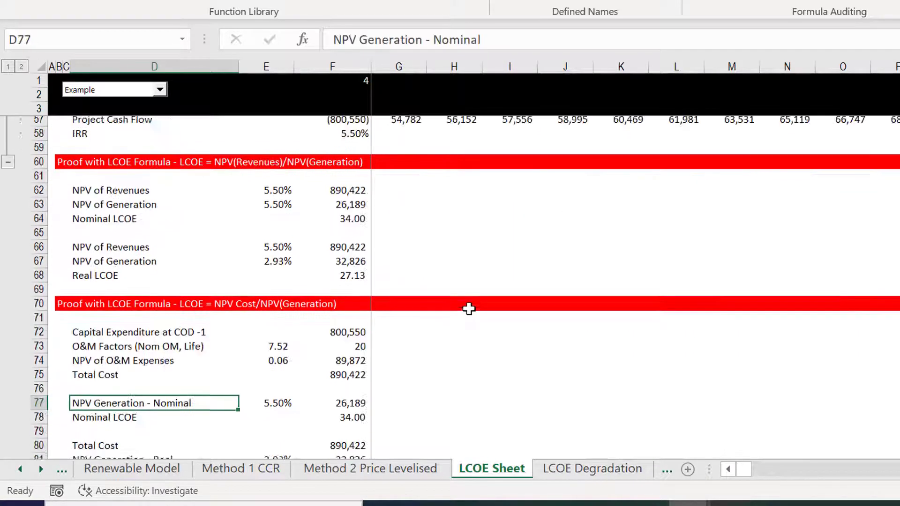
key("Page_Up")
key("Page_Up")
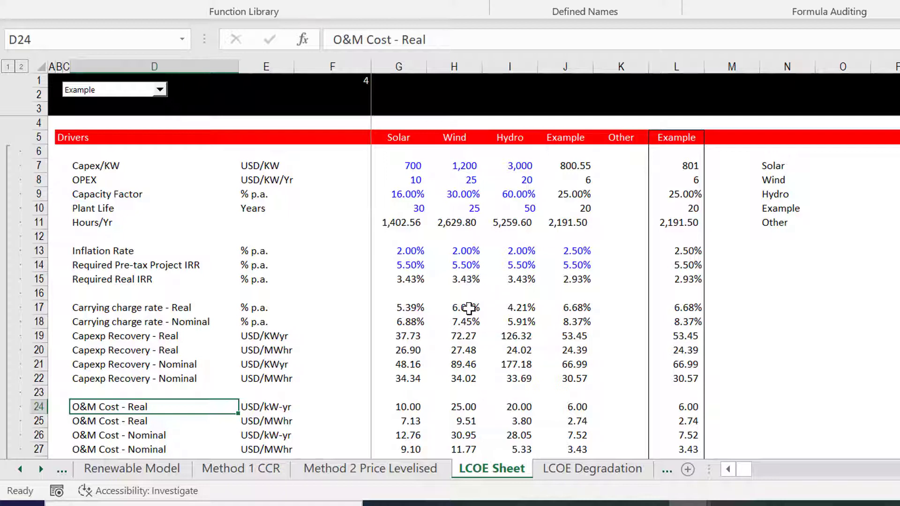
Switch to the LCOE Degradation sheet and examine Solar's nominal and real adjusted-for-degradation rate formulas in G18 and G19.
key("ctrl+Page_Down")
key("Page_Up")
key("Page_Up")
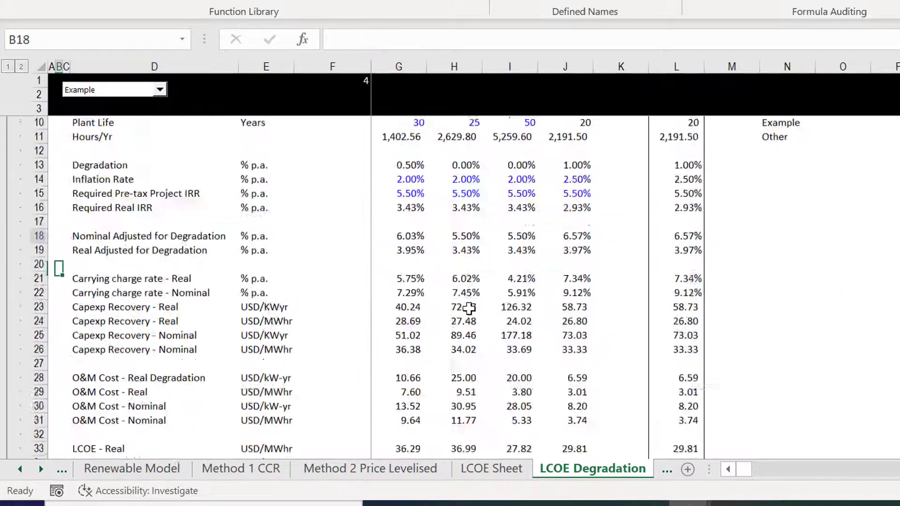
key("Down")
key("Right")
key("Right")
key("Right")
key("Right")
key("Right")
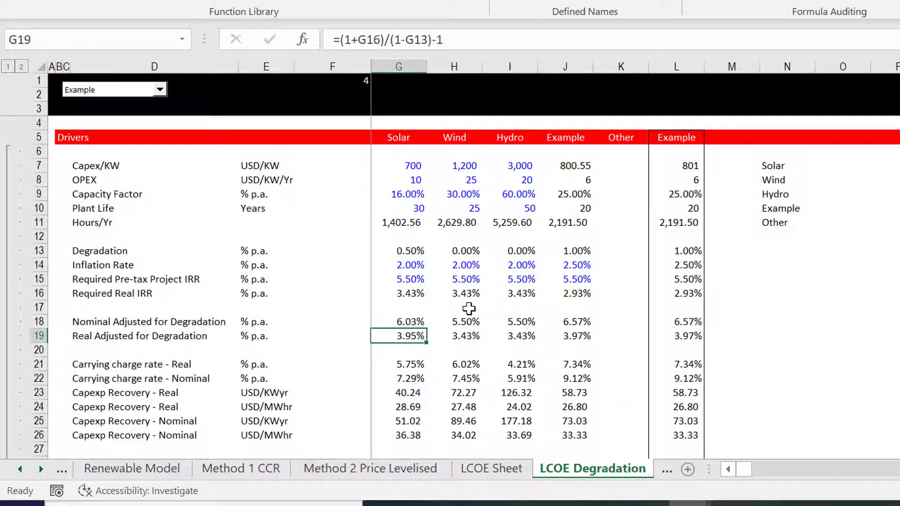
key("Up")
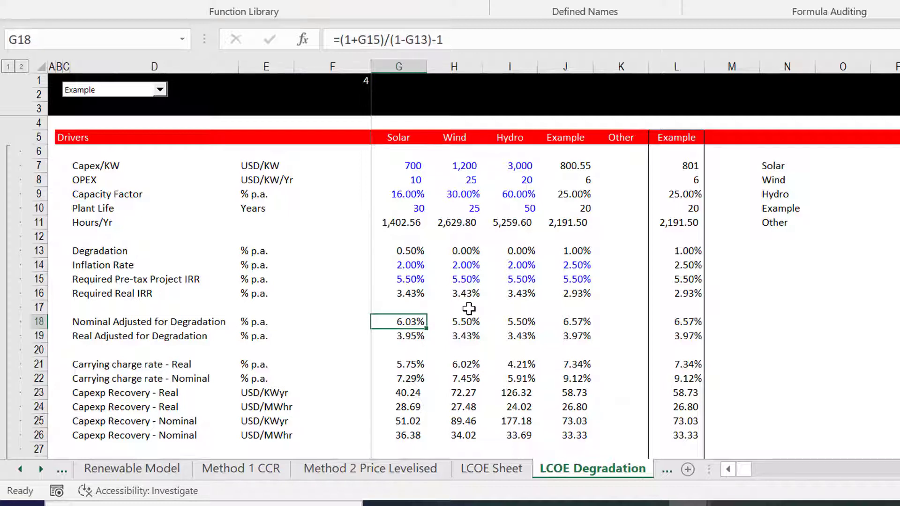
key("F2")
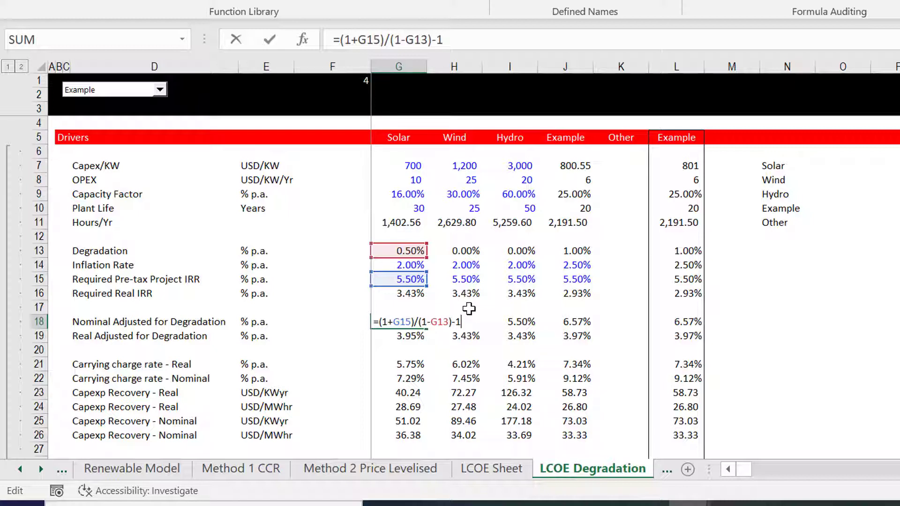
key("ctrl+Return")
key("Down")
key("F2")
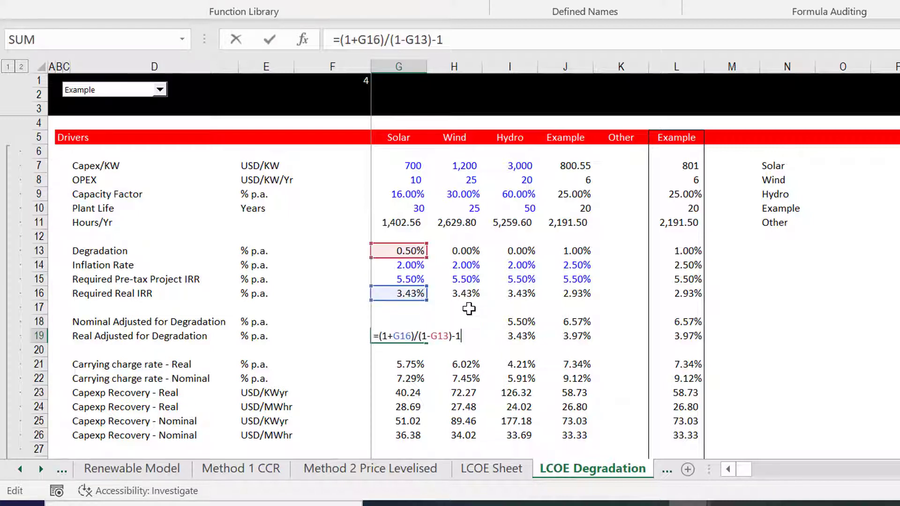
key("ctrl+Return")
key("Up")
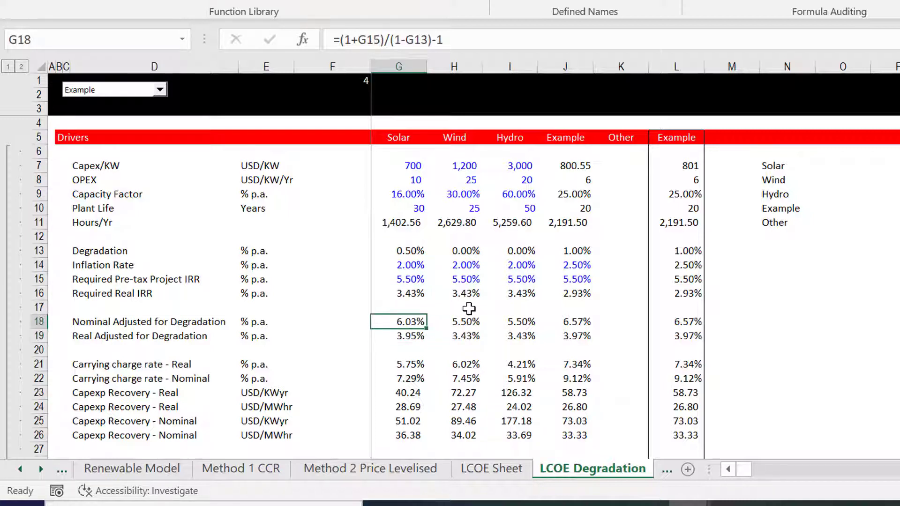
key("F2")
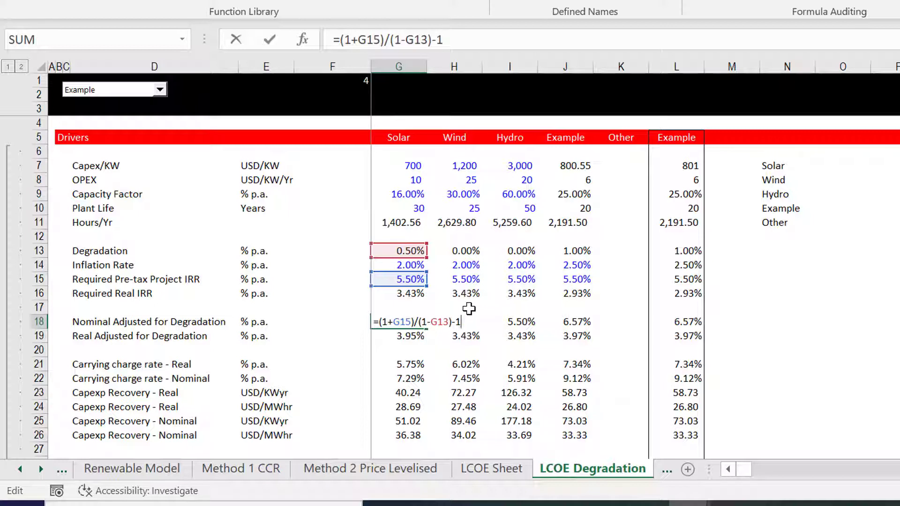
key("Return")
Highlight the nominal and real degradation-adjusted rates in G18:J19, from Solar through Example.
left_click(414, 324)
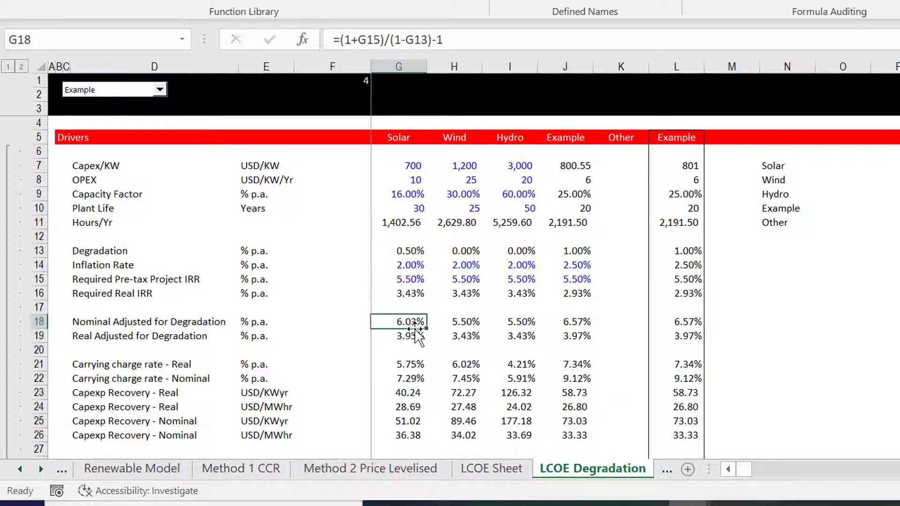
key("shift+Down")
key("shift+Right")
key("shift+Right")
key("shift+Right")
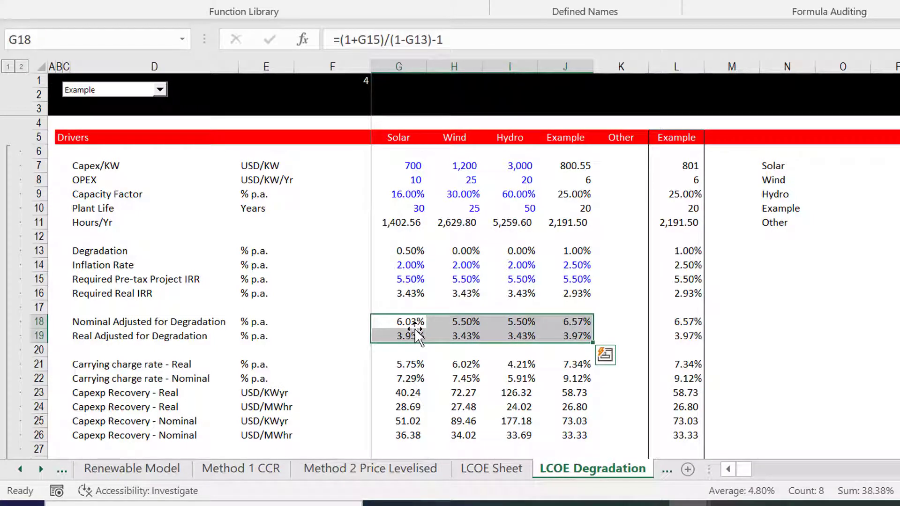
key("Left")
key("Right")
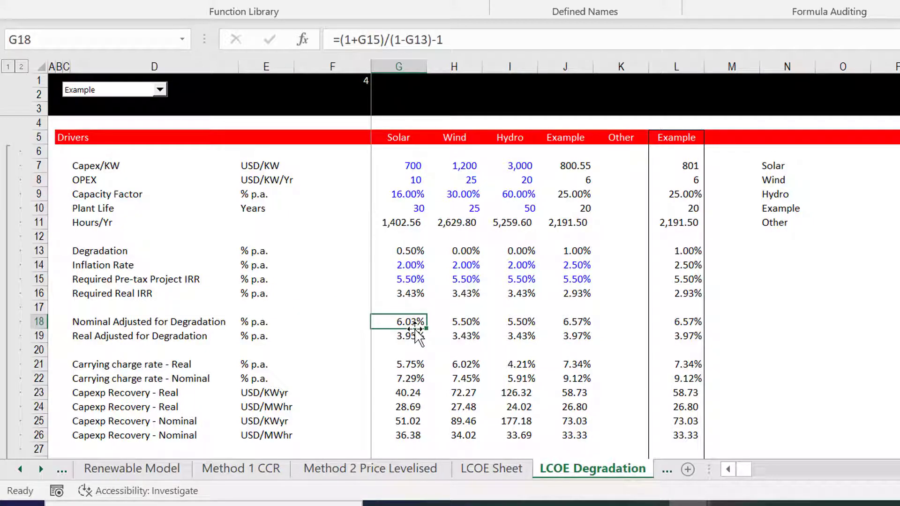
Inspect the PMT formulas behind Solar's real and nominal carrying charge rates in G21 and G22.
key("Down")
key("Down")
key("Down")
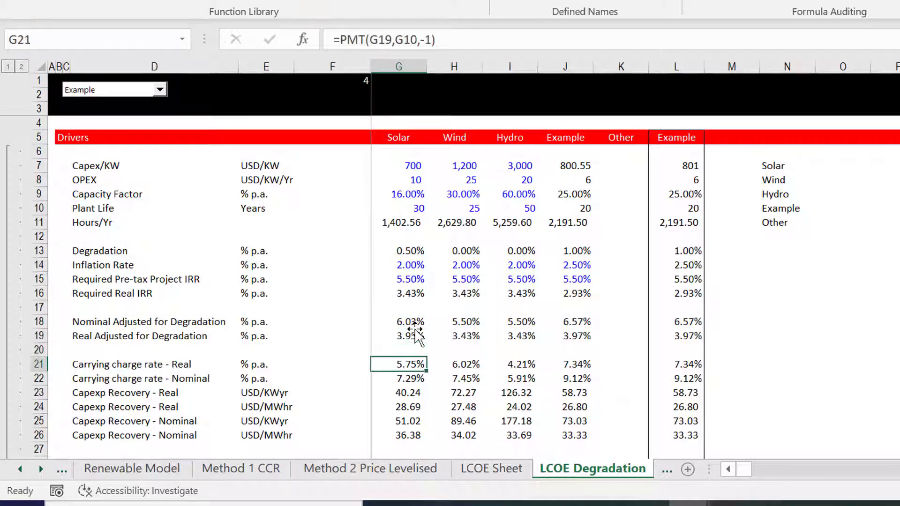
key("Down")
key("Up")
key("F2")
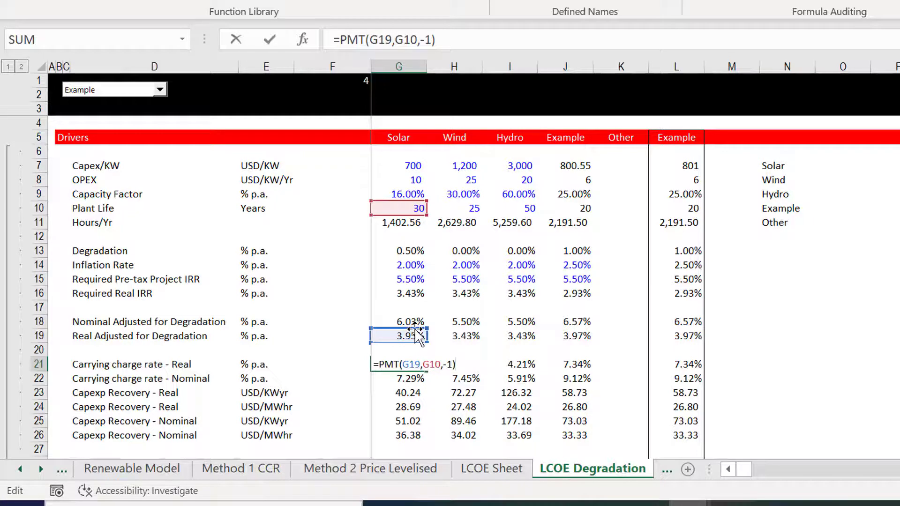
key("Escape")
key("Down")
key("F2")
key("Escape")
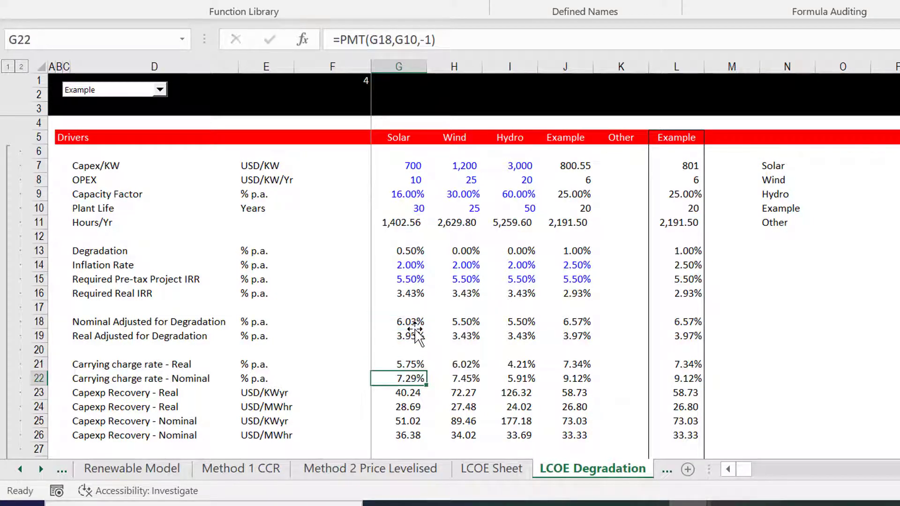
Compare the nominal carrying charge rates across Solar, Wind, Hydro and Example, returning to Solar's real rate.
key("Right")
key("Right")
key("Right")
key("Left")
key("Left")
key("Left")
key("Left")
key("Left")
key("Up")
key("Right")
key("Right")
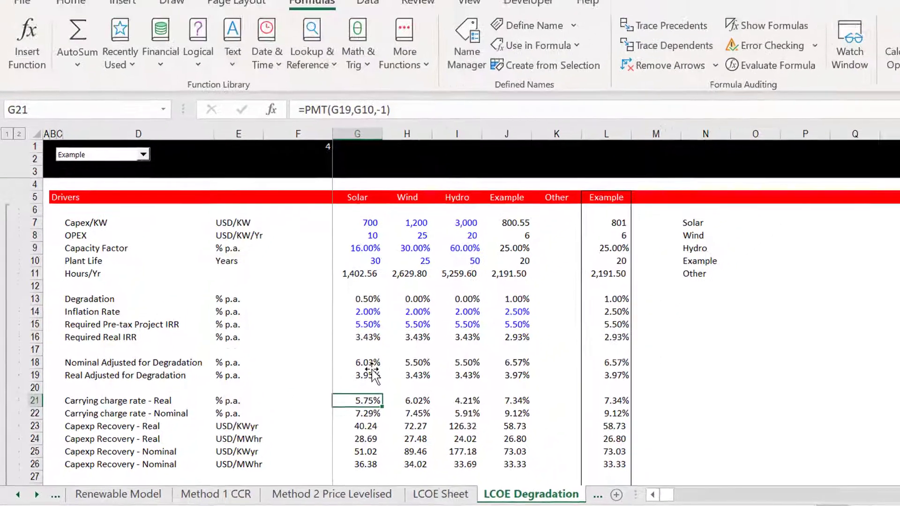
Inspect Solar's real capex recovery formula per kW-year in G23.
key("Down")
key("Down")
key("F2")
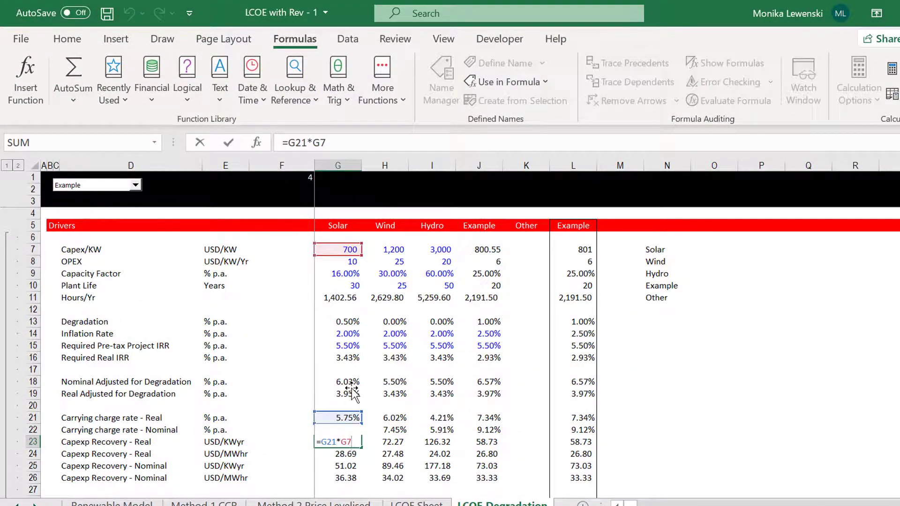
key("Return")
key("Up")
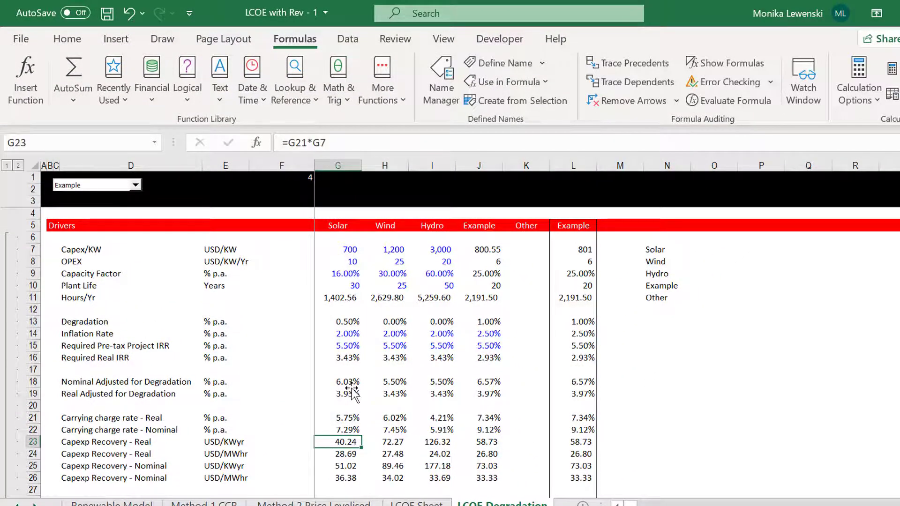
Examine the PV ratio formula behind Solar's O&M Cost - Real Degradation in G28.
key("Down")
key("Down")
key("Down")
key("Down")
key("Down")
key("Down")
key("Down")
key("Down")
key("Down")
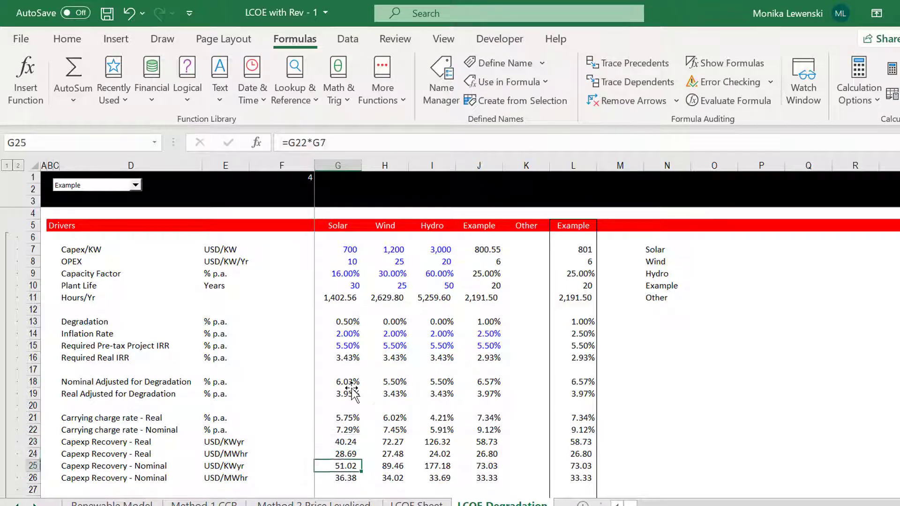
key("Down")
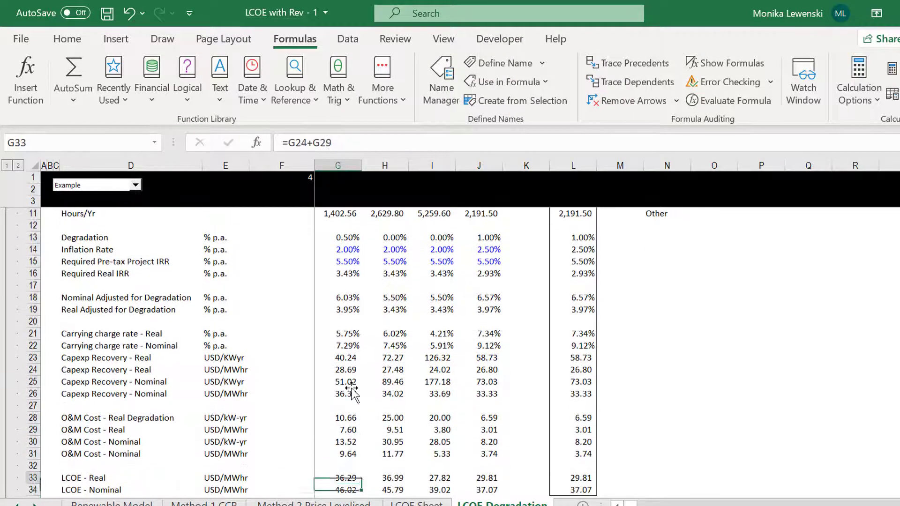
key("Up")
key("Up")
key("Up")
key("Up")
key("Up")
key("F2")
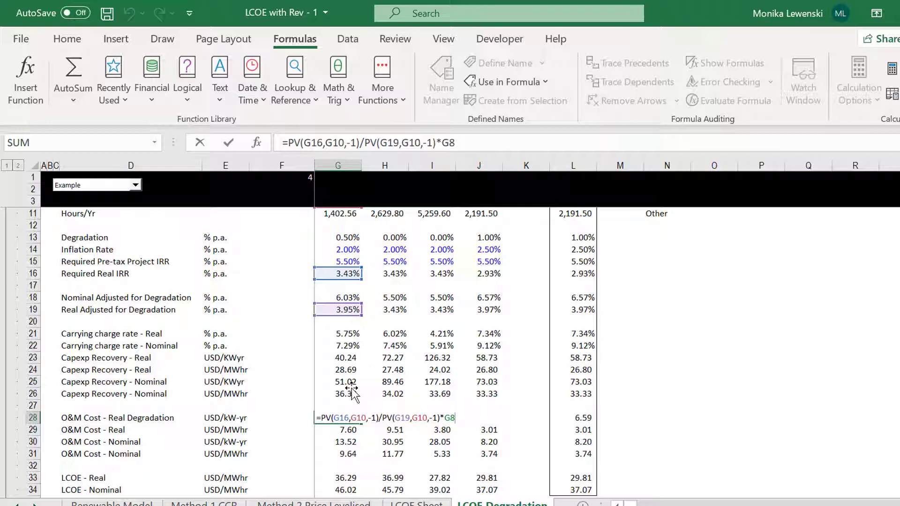
key("Return")
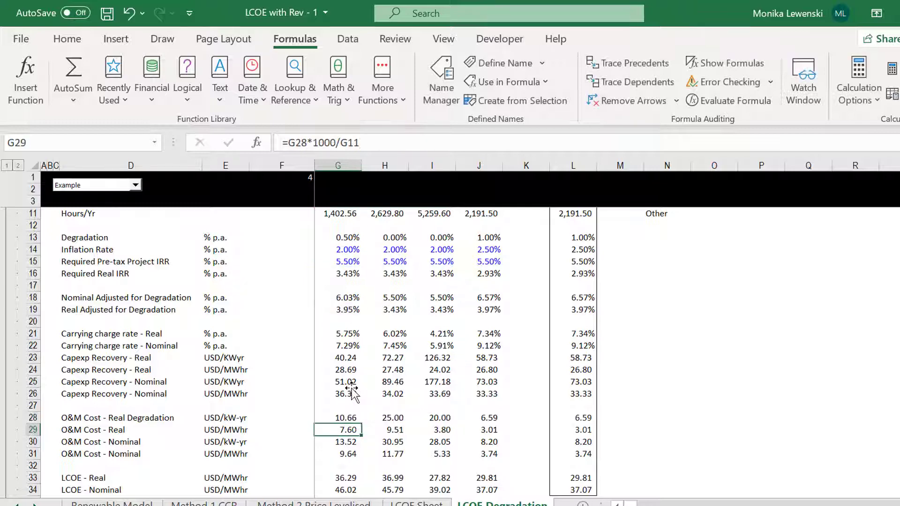
Review the nominal revenue, inflation index and O&M cost rows in the financial model proof on the LCOE Degradation sheet.
key("Page_Down")
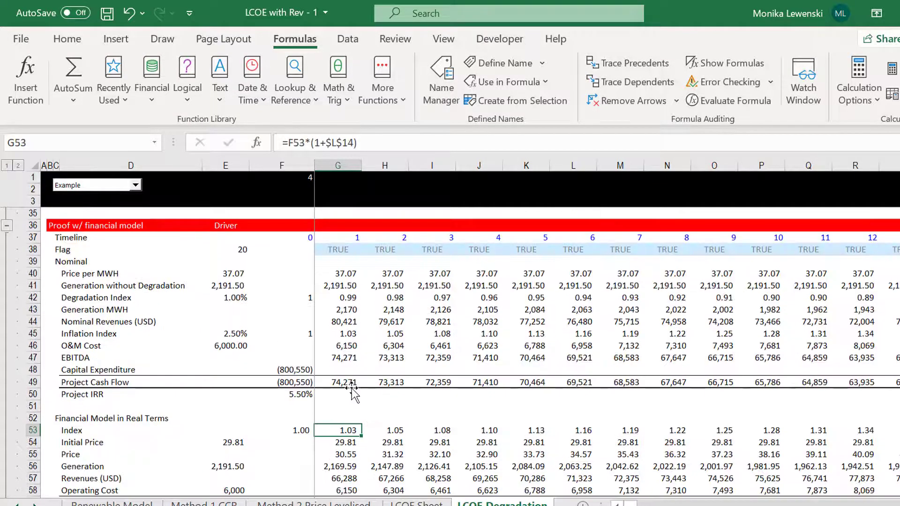
key("Left")
key("Left")
key("Up")
key("Up")
key("Up")
key("Up")
key("Up")
key("Up")
key("Up")
key("Up")
key("Up")
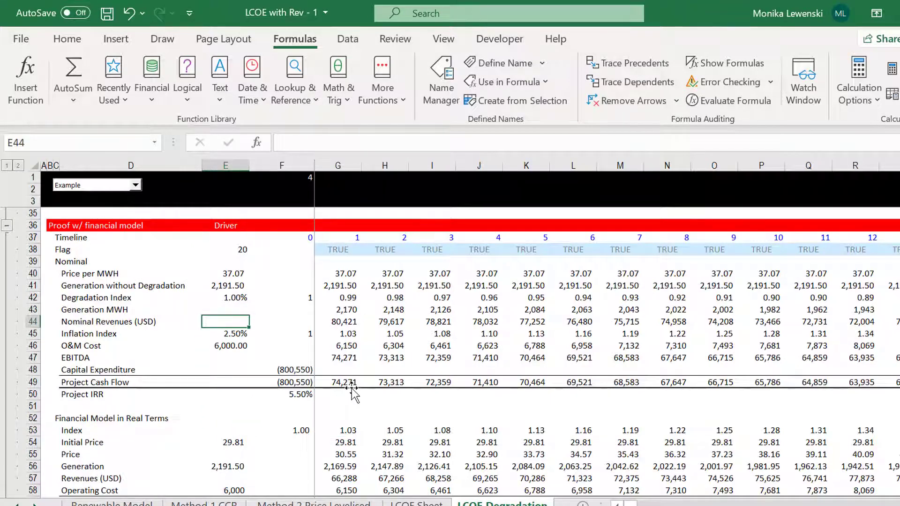
key("Down")
key("Down")
key("Down")
key("Up")
key("Right")
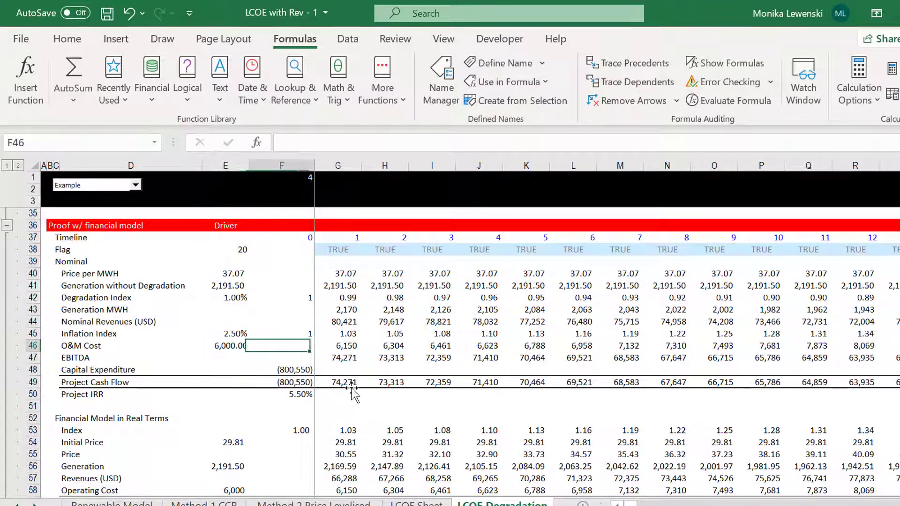
key("Right")
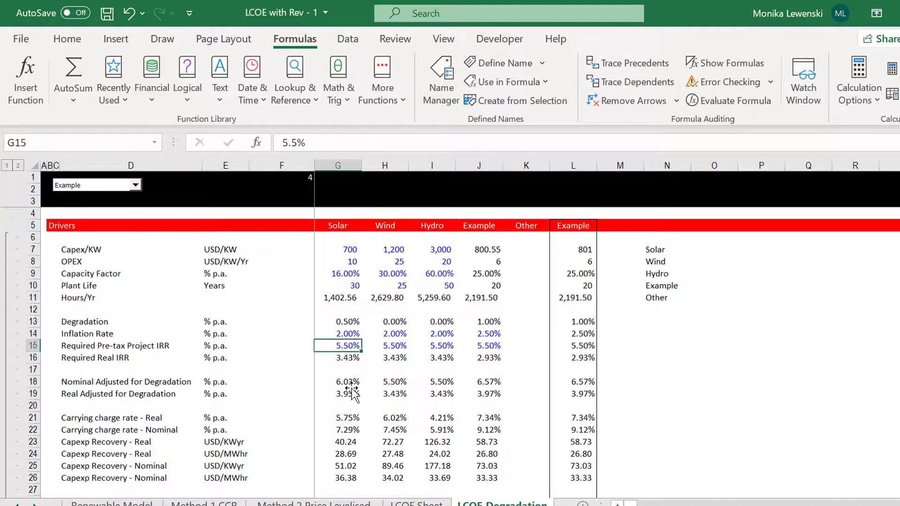
Review Solar's degradation rate and the Example column's inflation and operating drivers in the Drivers section.
key("Up")
key("Up")
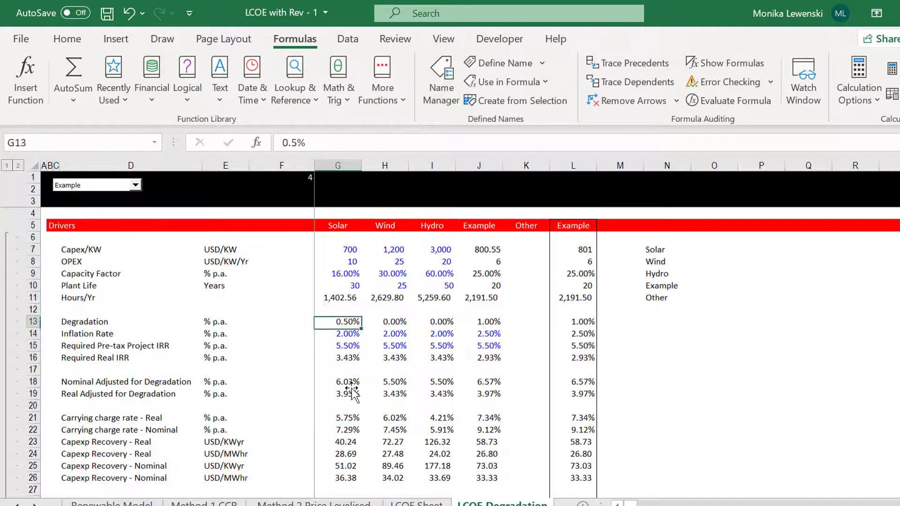
key("Down")
key("Right")
key("Right")
key("Right")
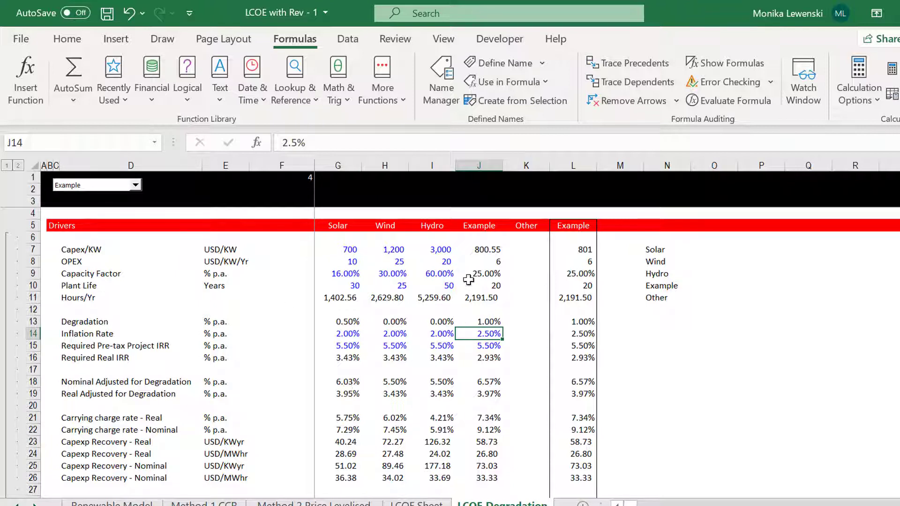
key("Up")
key("Up")
key("Up")
key("Up")
key("Up")
key("Up")
key("Up")
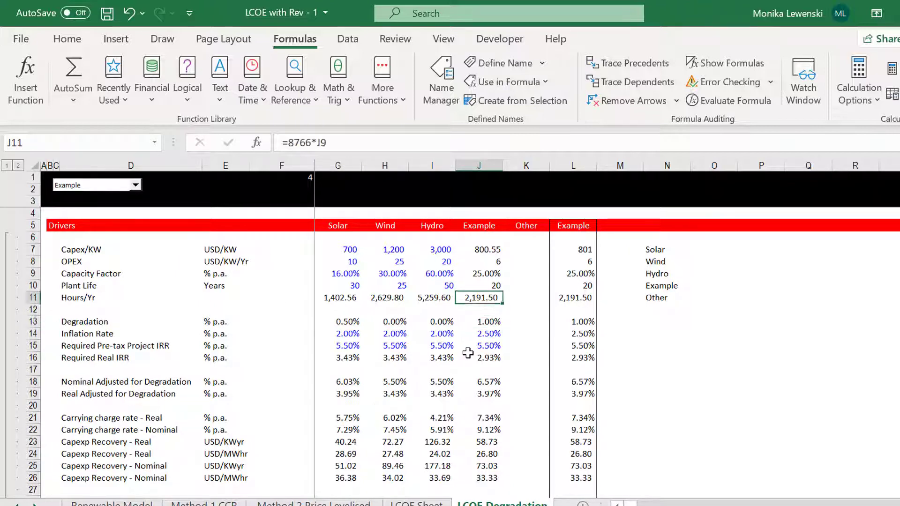
Number the Solar, Wind, Hydro and Example columns 1, 2, 3 and 4 in G3:J3.
key("Left")
key("Left")
key("Left")
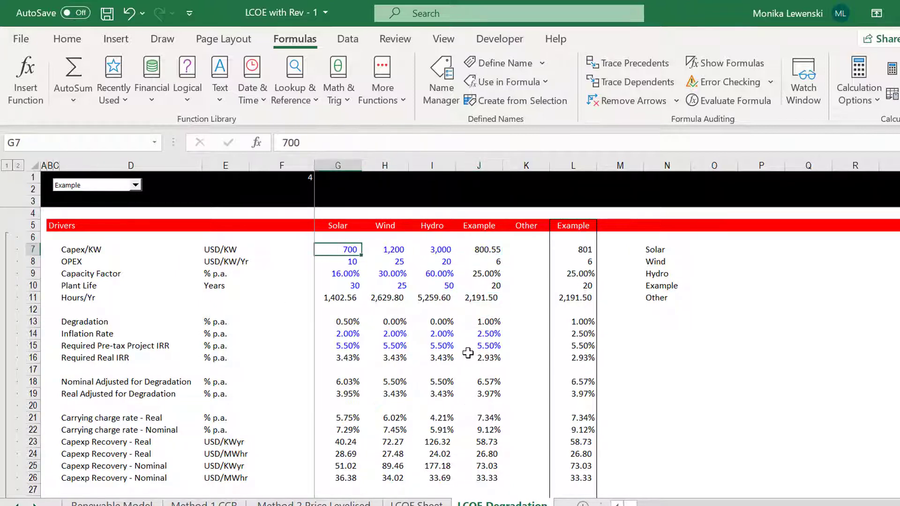
key("Up")
key("Up")
key("Up")
key("Up")
key("Up")
key("Up")
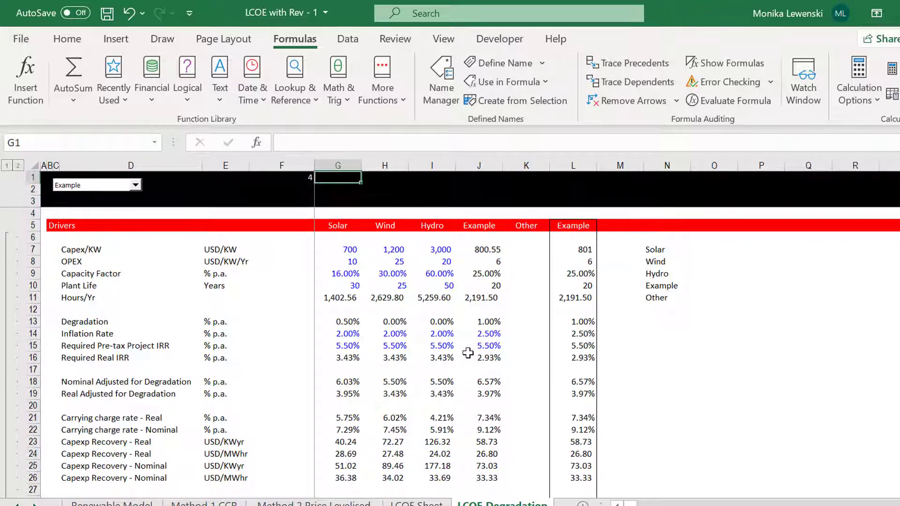
key("Down")
key("Down")
type("1")
key("Tab")
type("2")
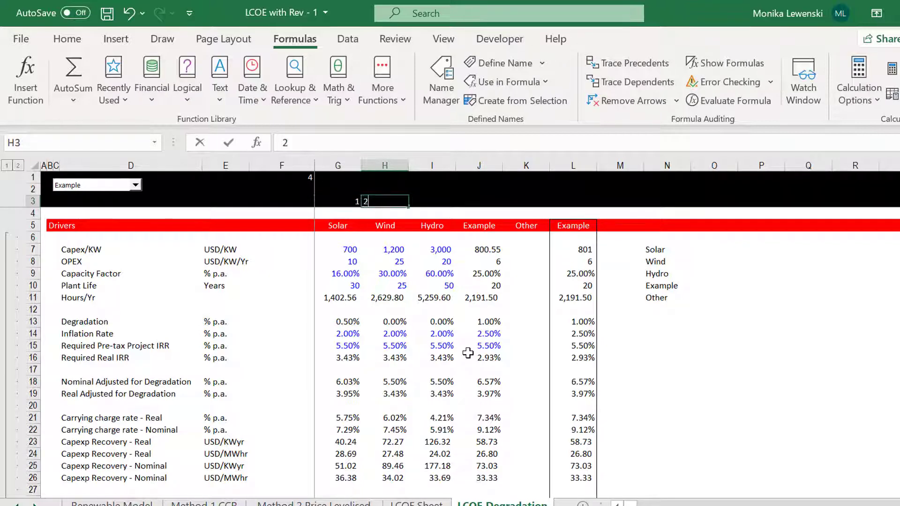
key("Tab")
type("3")
key("Tab")
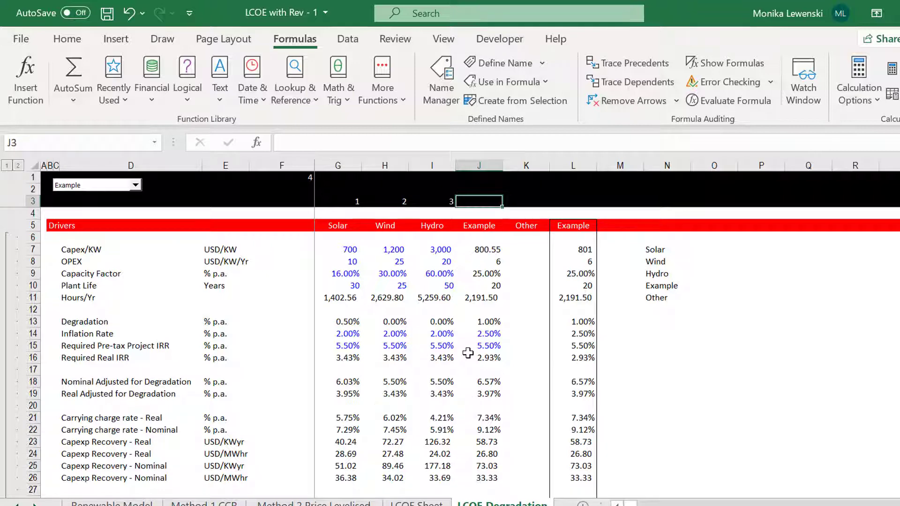
type("4")
Select the Solar through Example values from Capex/KW to LCOE - Nominal, range G7:J34.
key("Left")
key("Left")
key("Down")
key("Down")
key("Down")
key("Down")
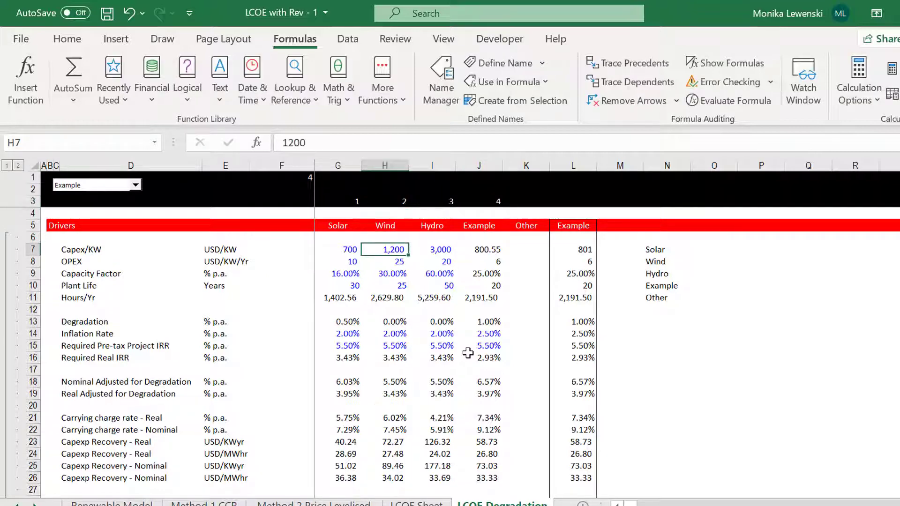
key("Left")
key("shift+Right")
key("shift+Right")
key("shift+Right")
key("shift+Down")
key("shift+Down")
key("shift+Down")
key("shift+Down")
key("shift+Down")
key("shift+Down")
key("shift+Down")
key("shift+Down")
key("shift+Down")
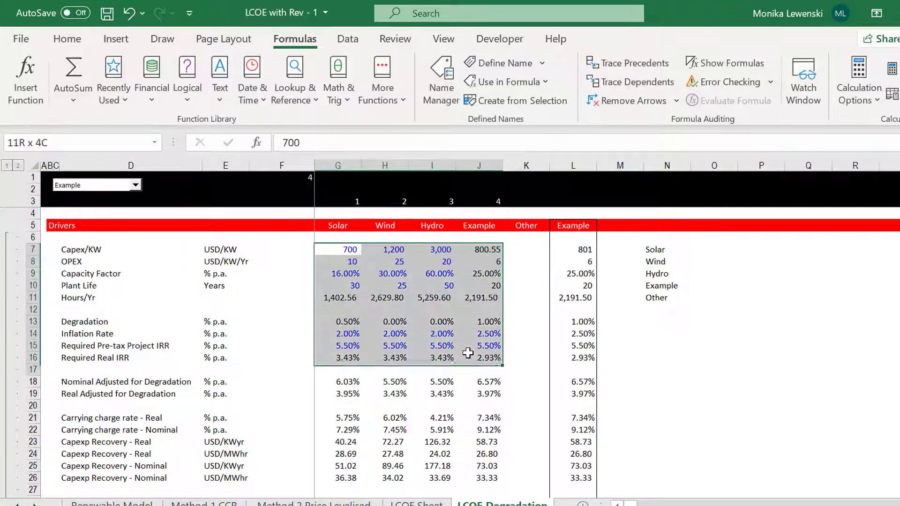
key("shift+Down")
key("shift+Down")
key("shift+Down")
key("shift+Down")
key("shift+Down")
key("shift+Down")
key("shift+Down")
key("shift+Down")
key("shift+Down")
key("shift+Down")
key("shift+Down")
key("shift+Down")
key("shift+Down")
key("shift+Down")
key("shift+Down")
key("shift+Down")
key("shift+Down")
key("shift+Down")
key("shift+Down")
key("shift+Down")
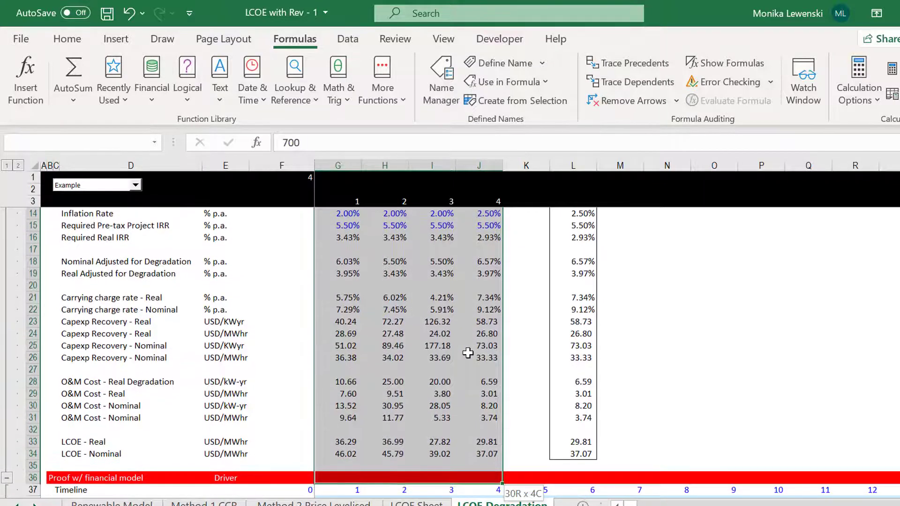
key("shift+Up")
key("shift+Up")
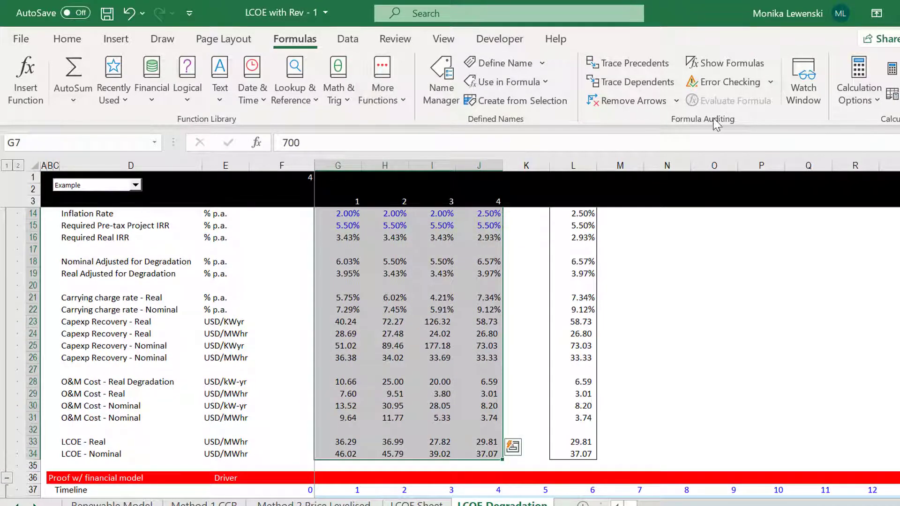
left_click(67, 39)
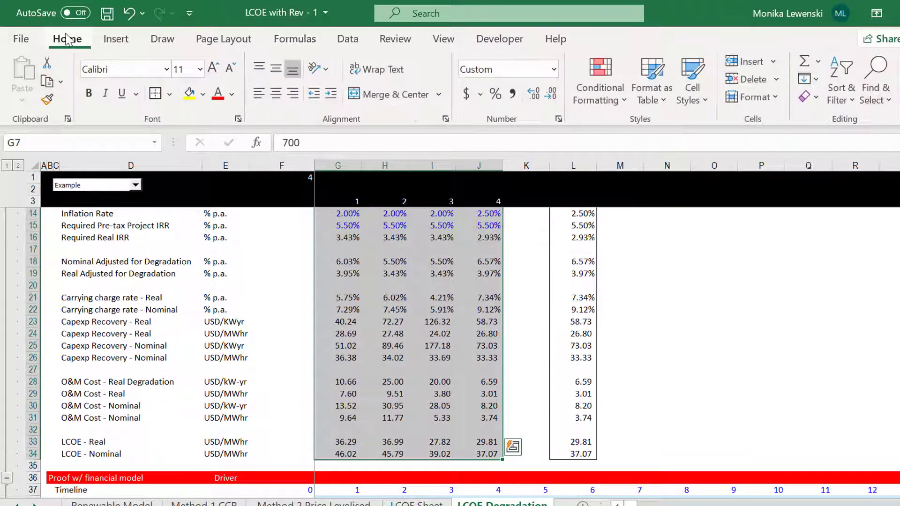
left_click(618, 99)
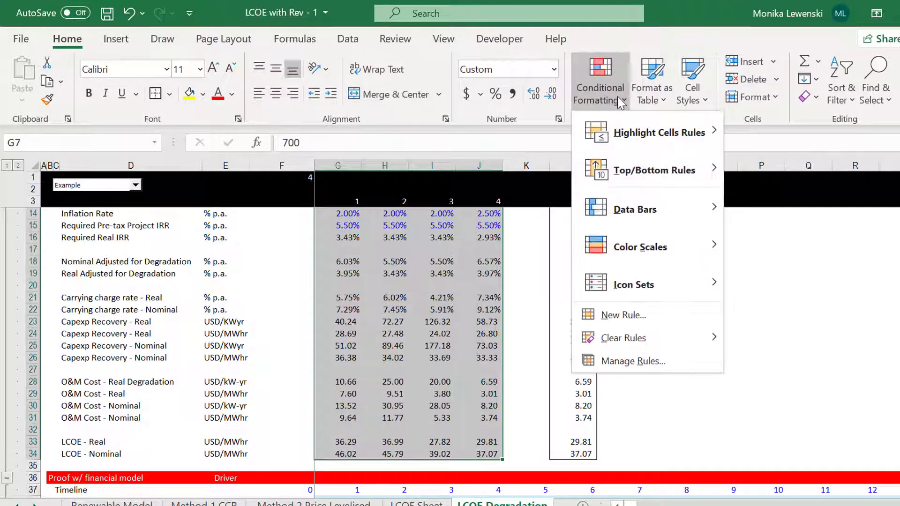
left_click(670, 362)
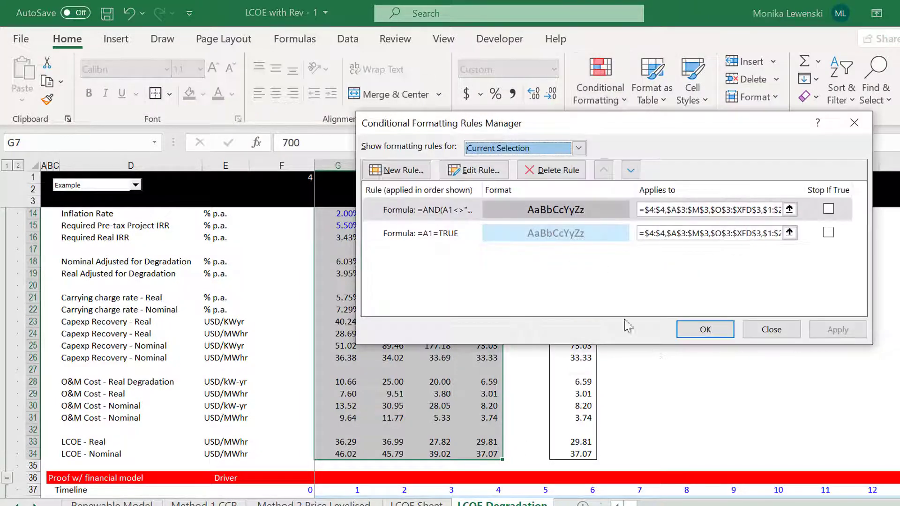
left_click(854, 122)
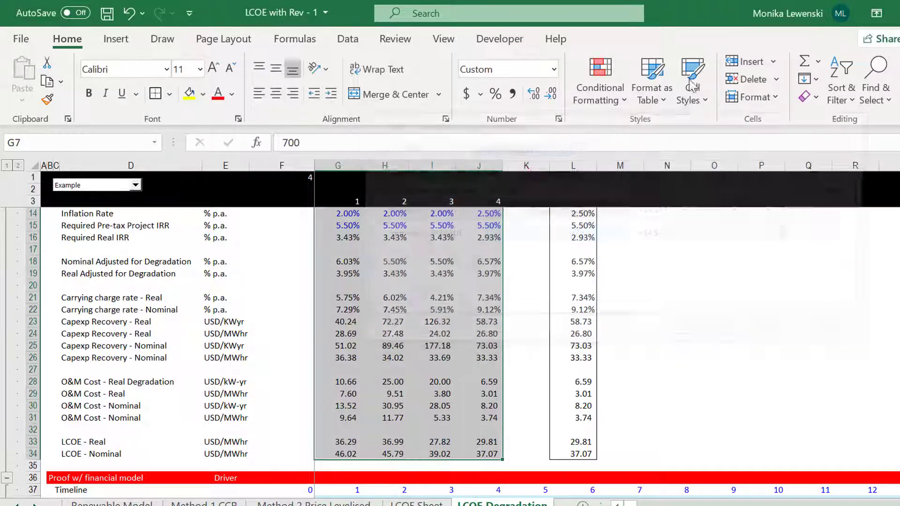
Start a formula-based conditional formatting rule for the selected range with the condition =$F$1=G$3.
left_click(621, 96)
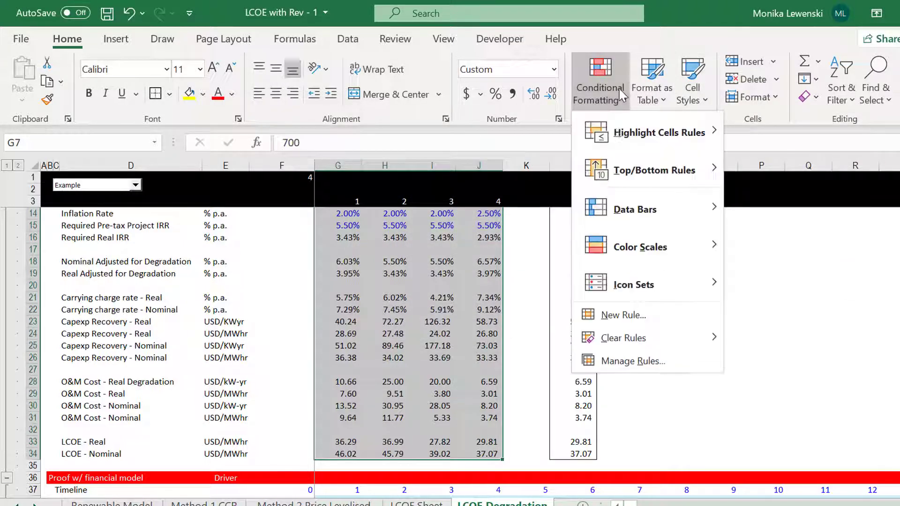
left_click(636, 321)
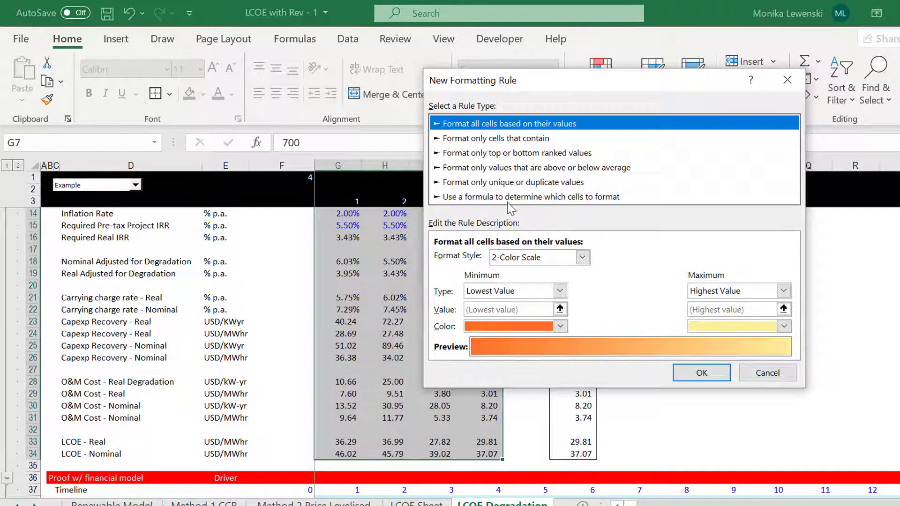
left_click(508, 199)
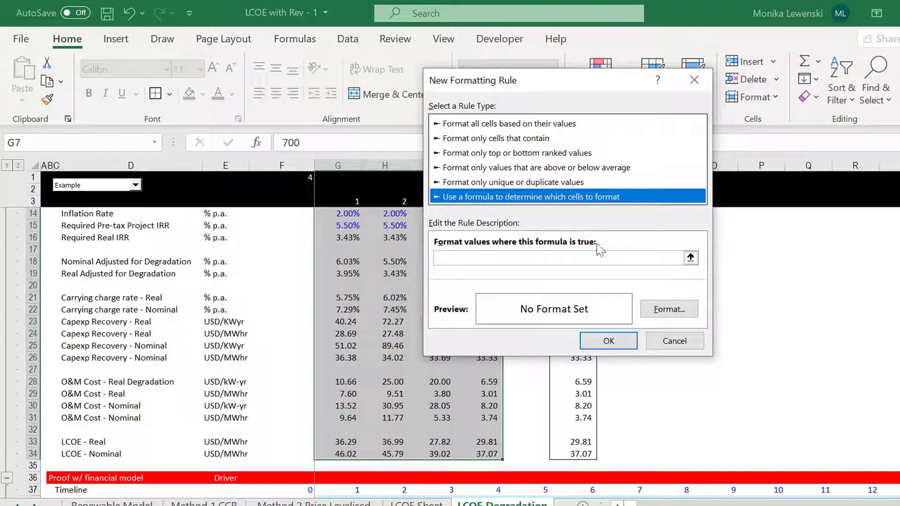
left_click(690, 258)
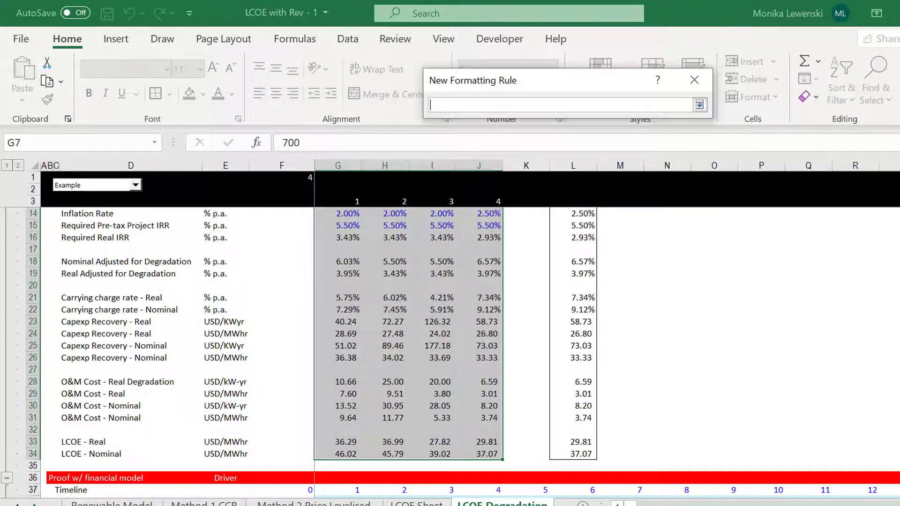
scroll(438, 246, "up", 3)
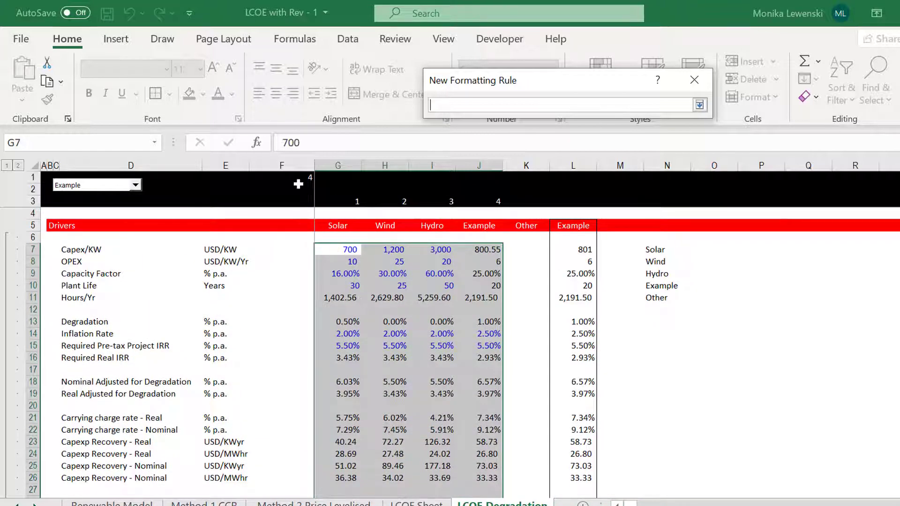
left_click(298, 184)
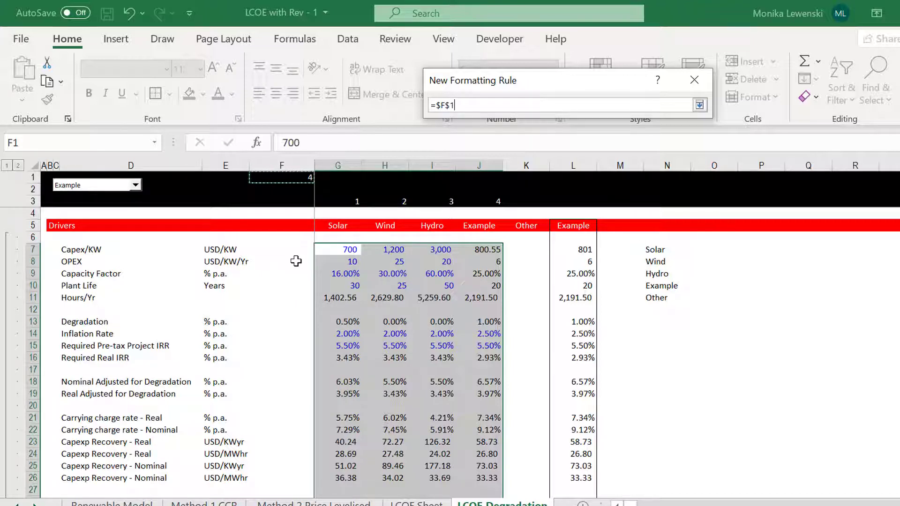
type("=")
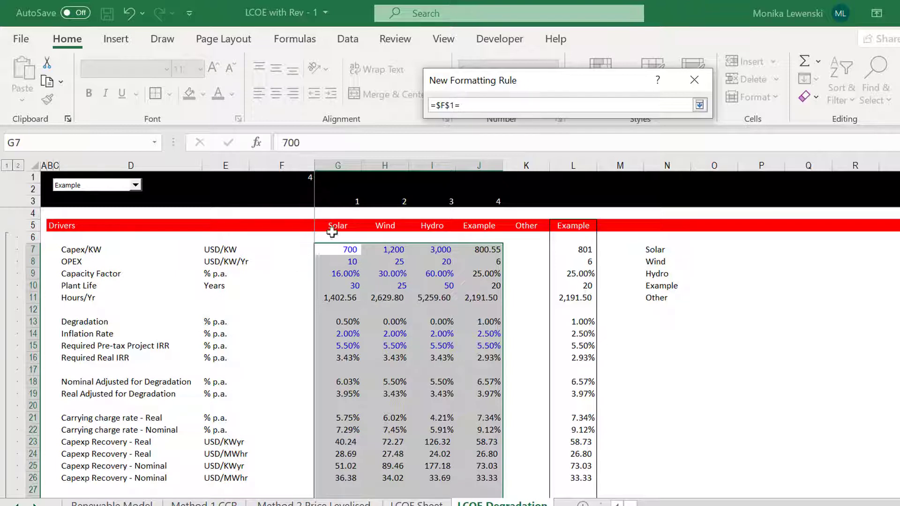
left_click(348, 200)
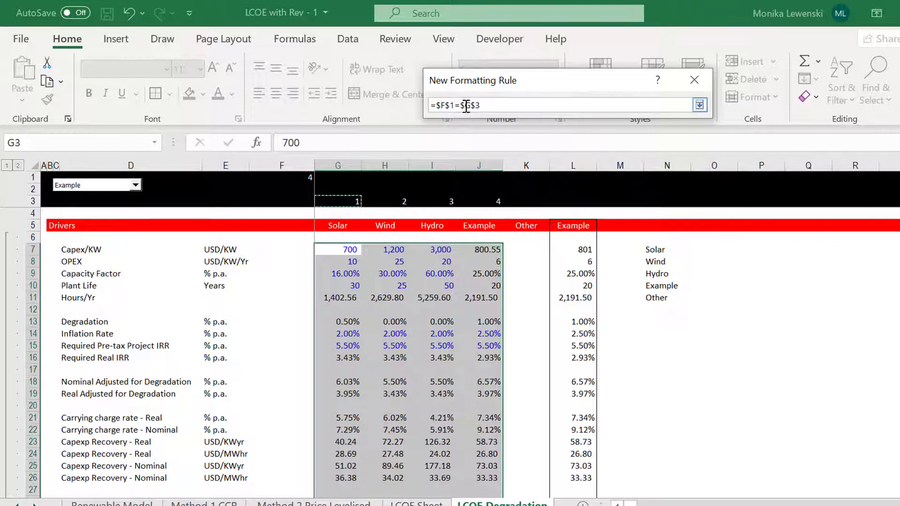
key("F4")
key("Return")
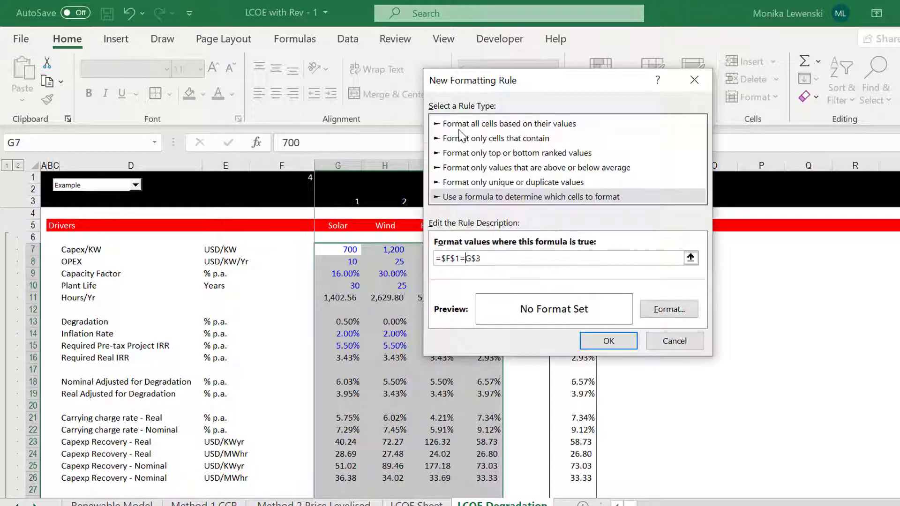
Give the formatting rule a light gold background fill and apply it to the range.
left_click(669, 309)
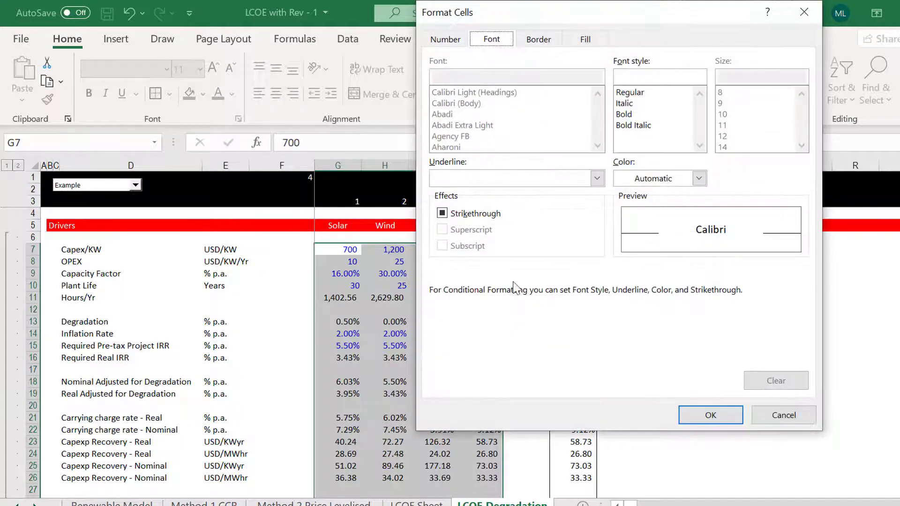
left_click(588, 42)
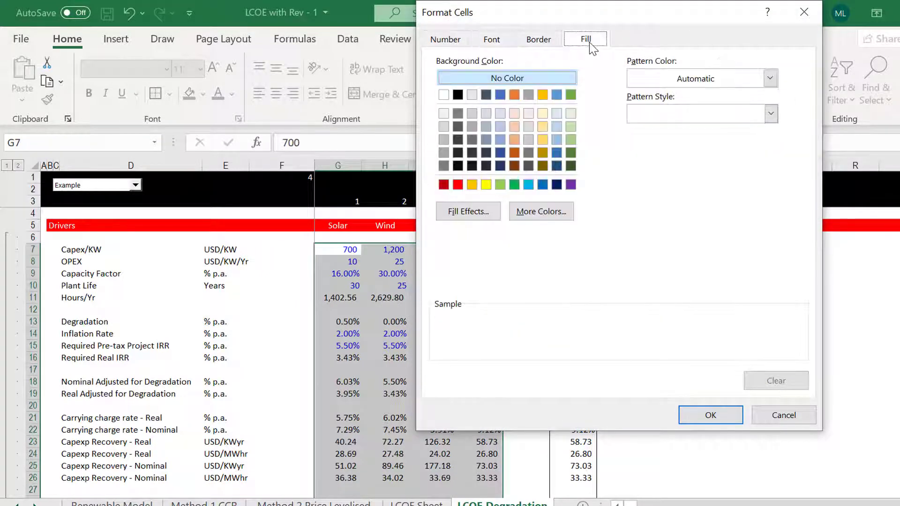
left_click(544, 139)
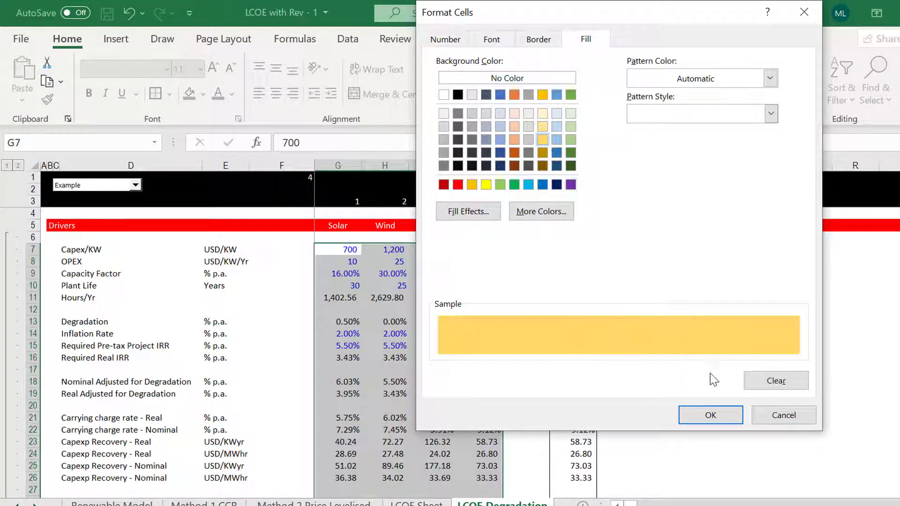
left_click(716, 410)
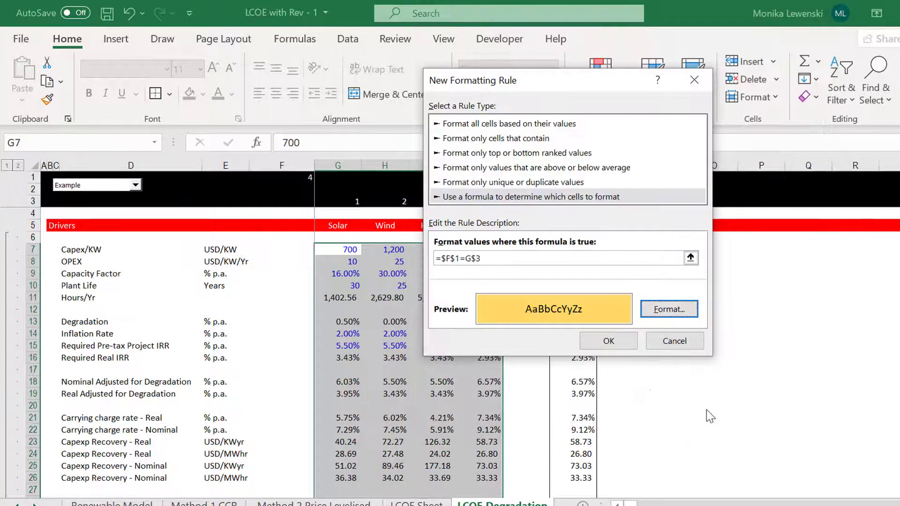
left_click(608, 341)
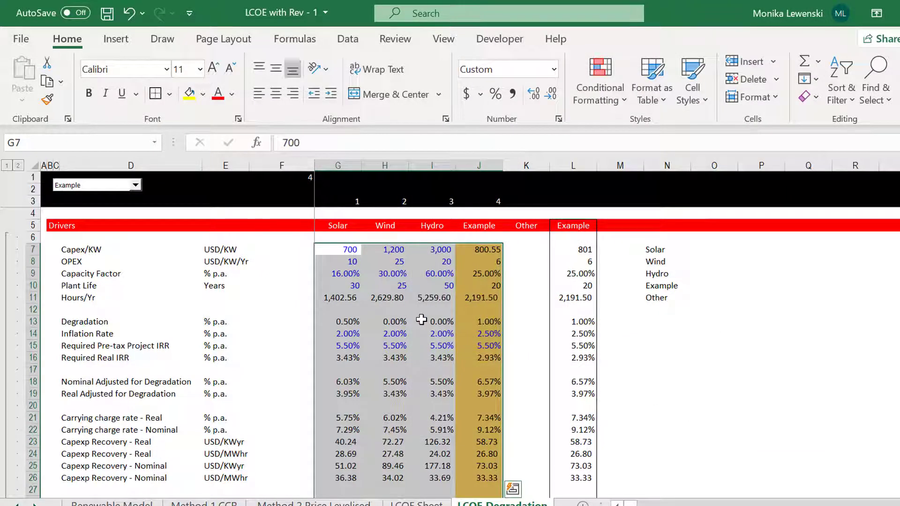
Check the conditional highlighting through the Drivers section and down to the financial model proof.
left_click(421, 320)
key("Down")
key("Down")
key("Page_Down")
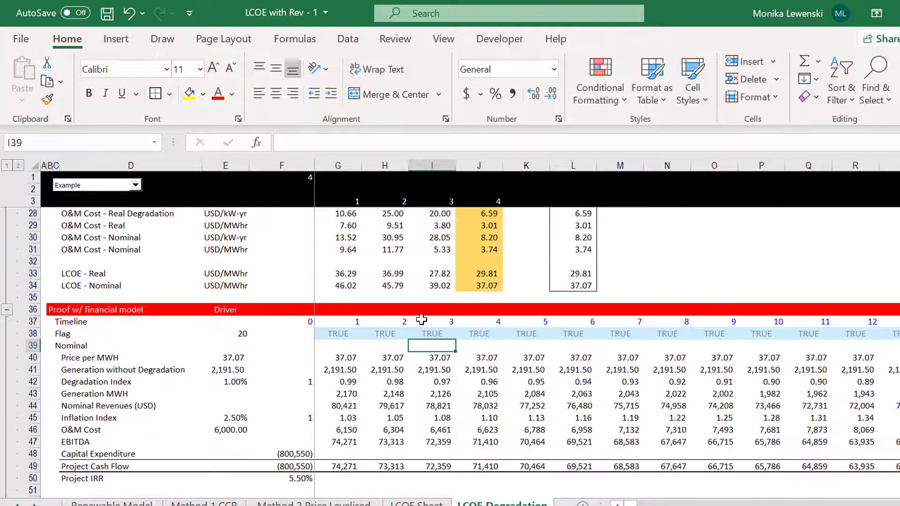
key("Page_Up")
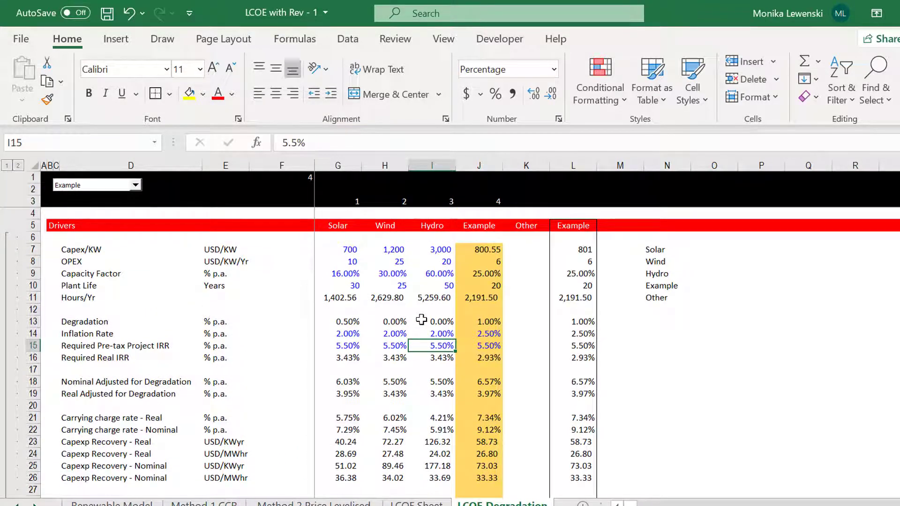
key("Down")
key("Down")
key("Down")
Set the Example column's Inflation Rate in J14 to 0%.
key("Up")
key("Up")
key("Up")
key("Up")
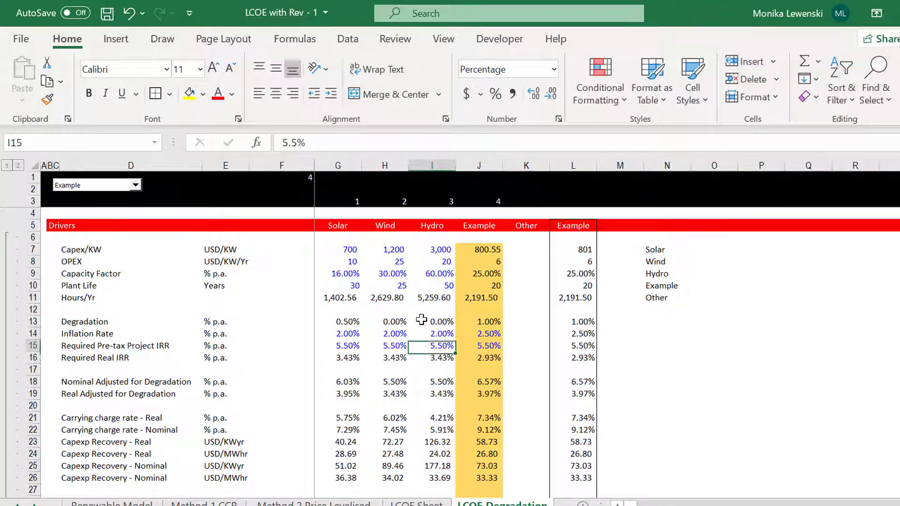
key("Right")
type("0")
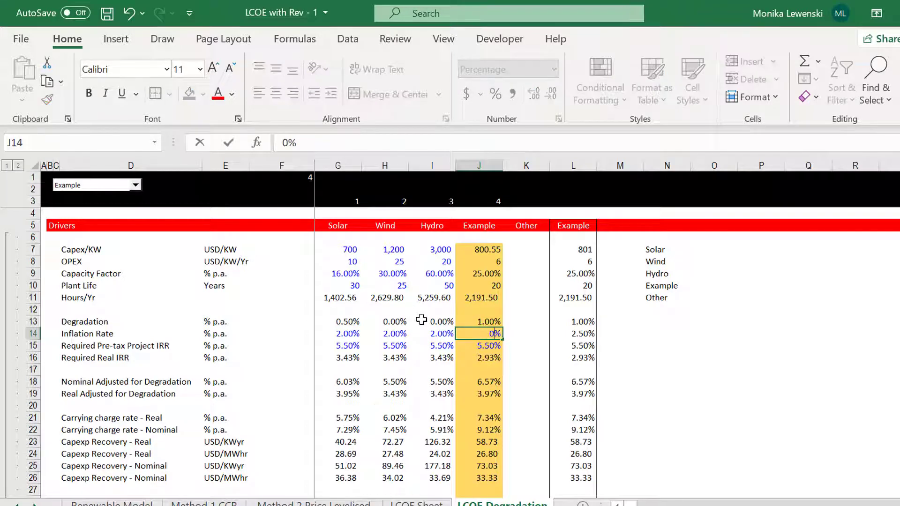
key("Return")
Review the Example column's required and degradation-adjusted rates, carrying charges, capex recovery and operating drivers.
key("Down")
key("Down")
key("Down")
key("Down")
key("Down")
key("Down")
key("Down")
key("Down")
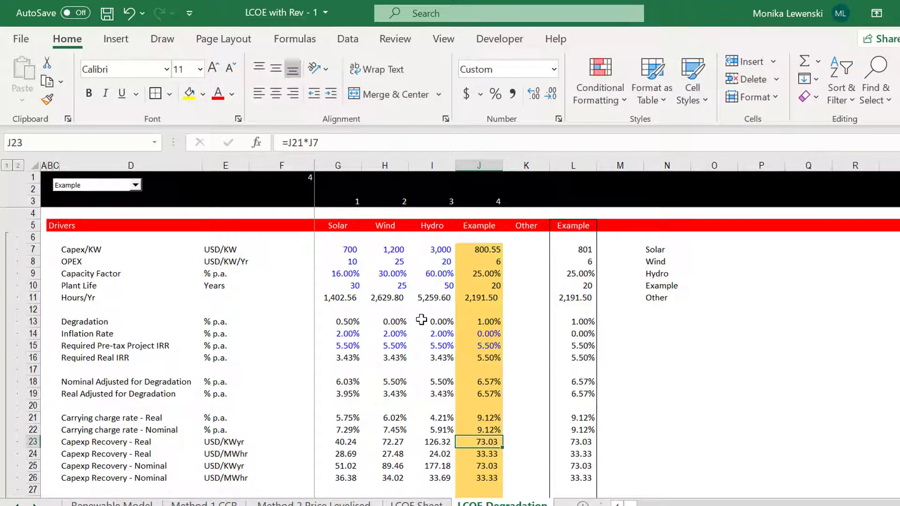
key("Up")
key("Up")
key("Up")
key("Up")
key("Up")
key("Up")
key("Up")
key("Up")
key("Up")
key("Up")
key("Up")
key("Up")
key("Up")
key("Up")
key("Up")
key("Up")
key("Up")
key("Up")
key("Down")
key("Down")
key("Down")
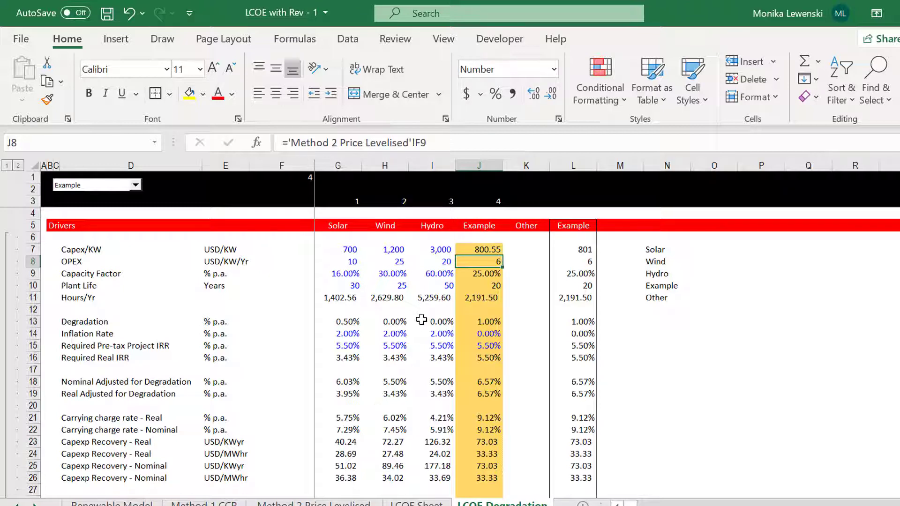
Compare the Example column's real and nominal O&M costs and examine the PV ratio formula in J28.
key("Down")
key("Down")
key("Down")
key("Down")
key("Down")
key("Down")
key("Down")
key("Down")
key("Down")
key("Down")
key("Down")
key("Down")
key("Down")
key("Down")
key("Down")
key("Down")
key("Down")
key("Down")
key("Down")
key("Down")
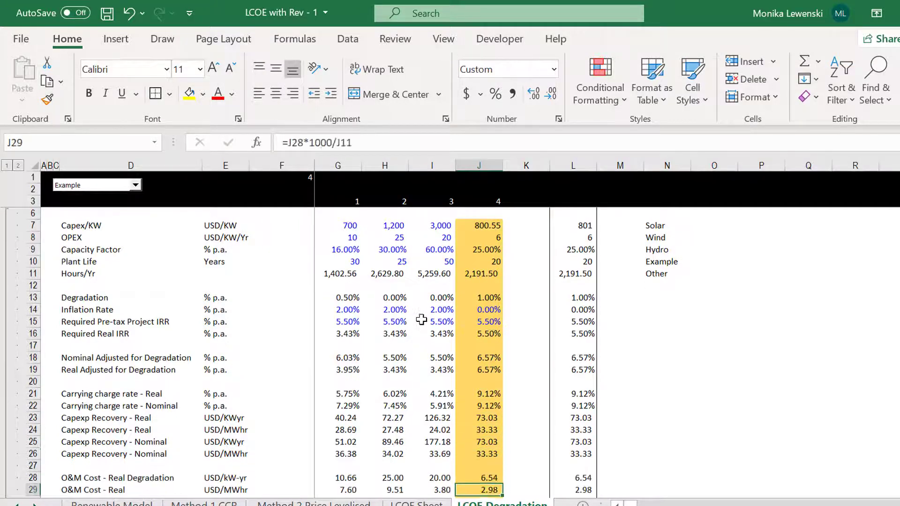
key("Up")
key("Up")
key("Up")
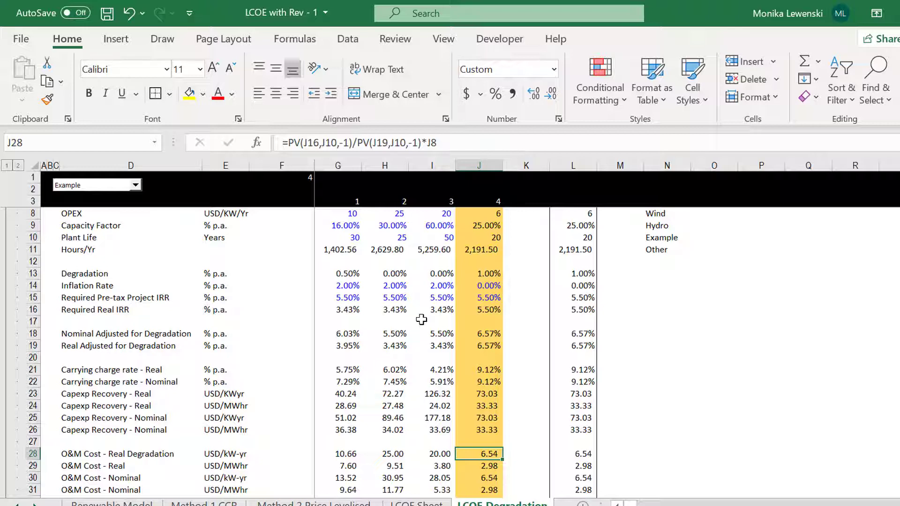
key("Down")
key("Down")
key("Up")
key("Up")
key("F2")
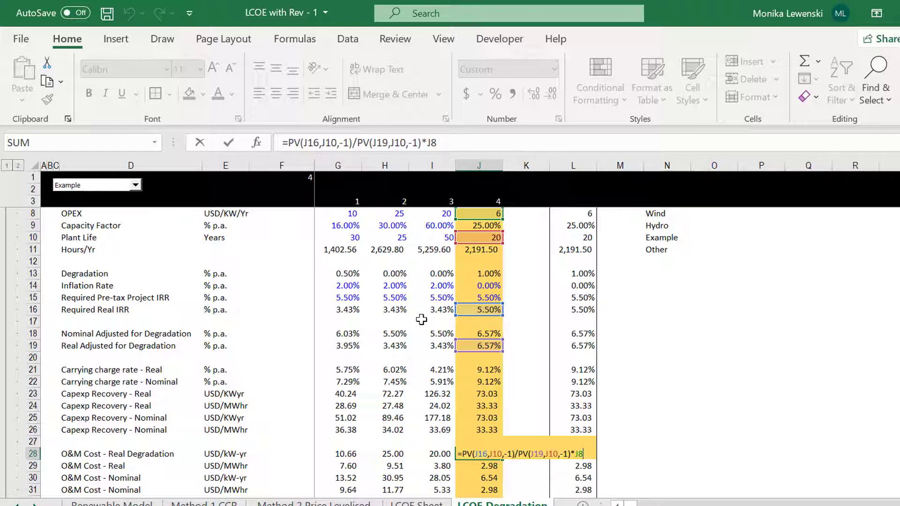
Close the PV ratio formula unchanged and examine the Example column's Nominal Adjusted for Degradation formula in J18.
key("Escape")
key("Up")
key("Up")
key("Up")
key("Up")
key("Up")
key("Up")
key("Up")
key("Up")
key("Up")
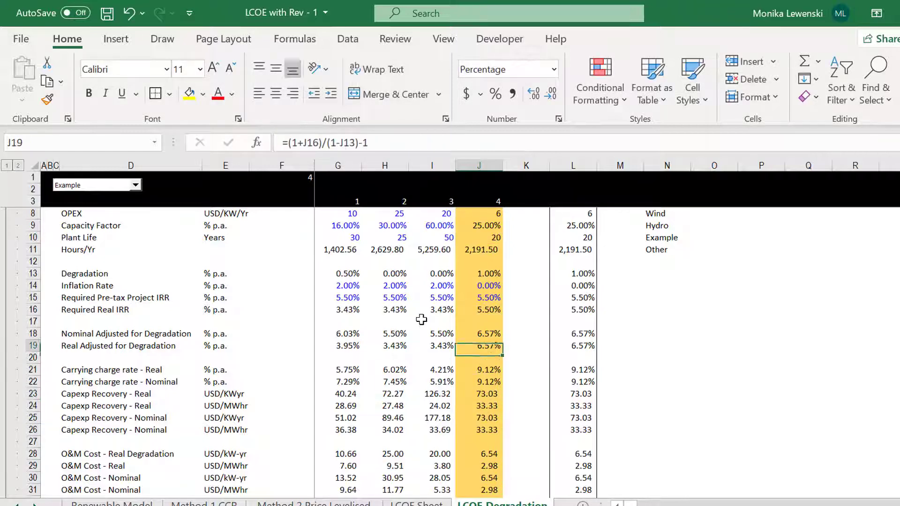
key("Up")
key("F2")
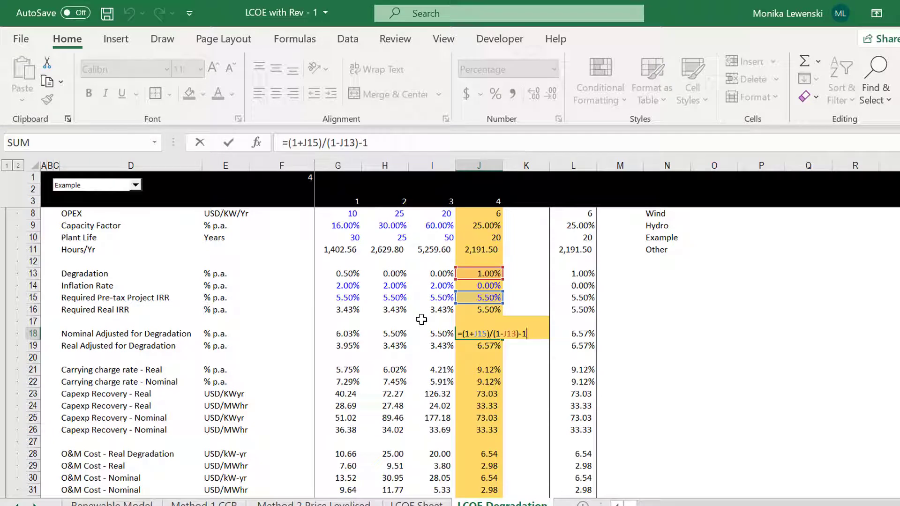
Review the Example column's inflation and pre-tax IRR inputs and examine the Required Real IRR formula in J16.
key("Escape")
key("Up")
key("Up")
key("Up")
key("Up")
key("Down")
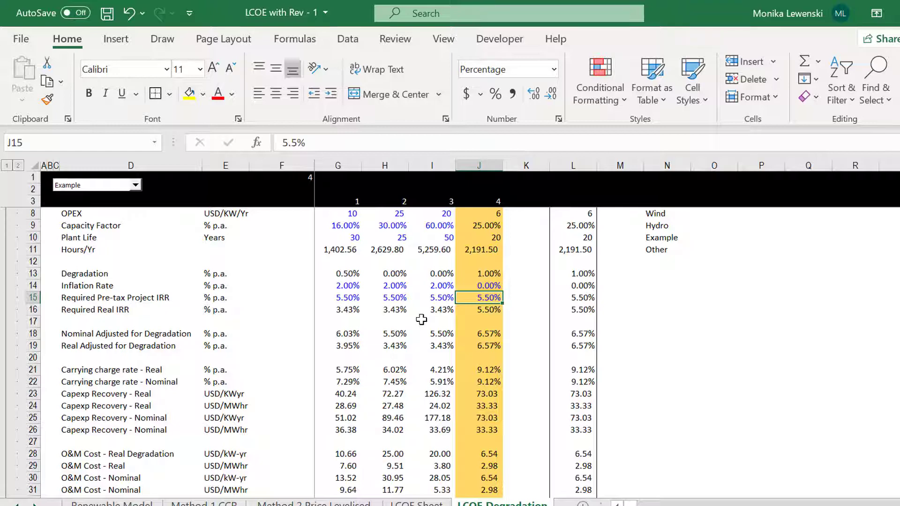
key("Down")
key("F2")
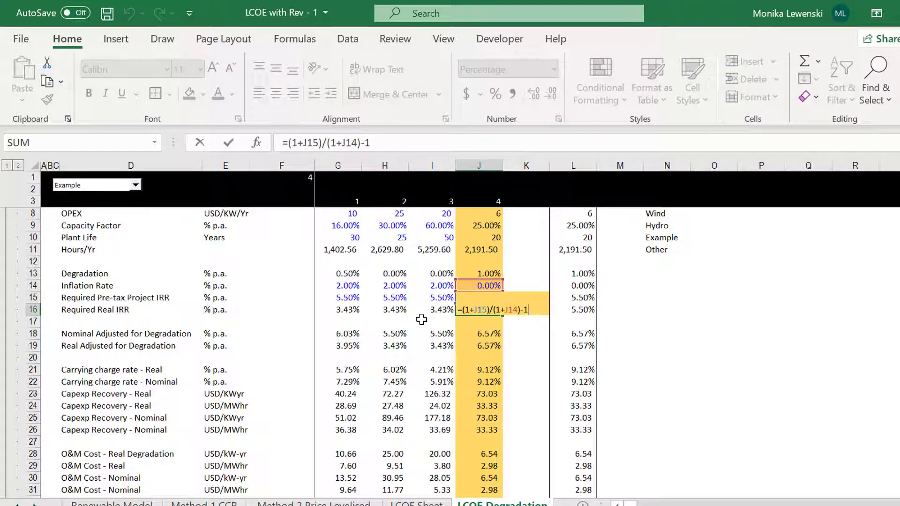
Compare the nominal and real degradation-adjusted rate formulas in J18 and J19.
key("Return")
key("Down")
key("F2")
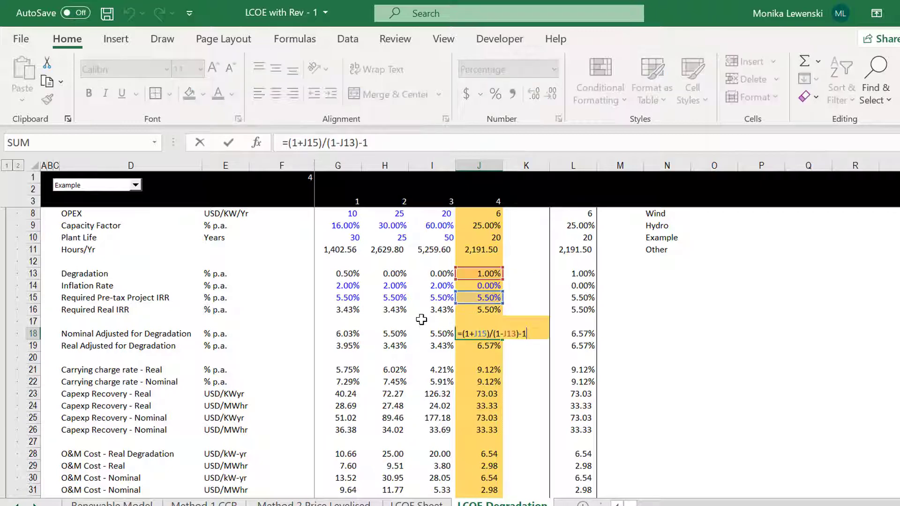
key("Return")
key("F2")
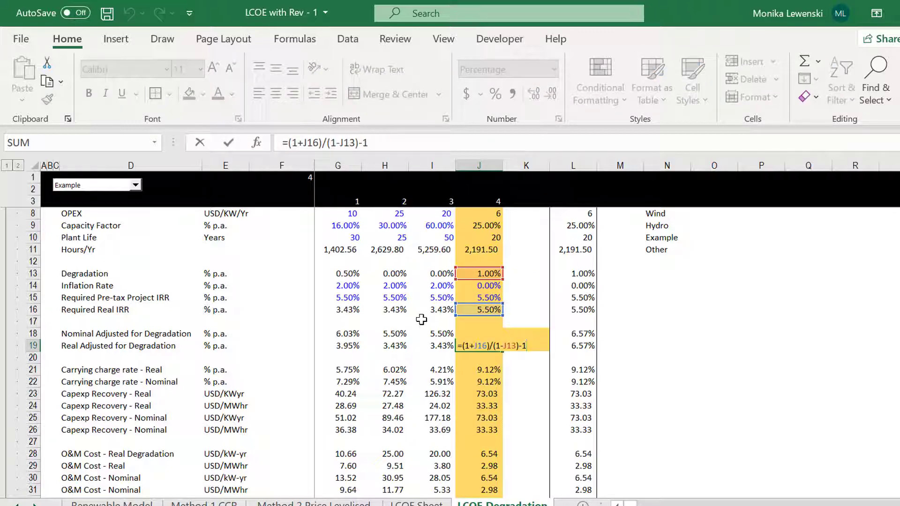
key("Escape")
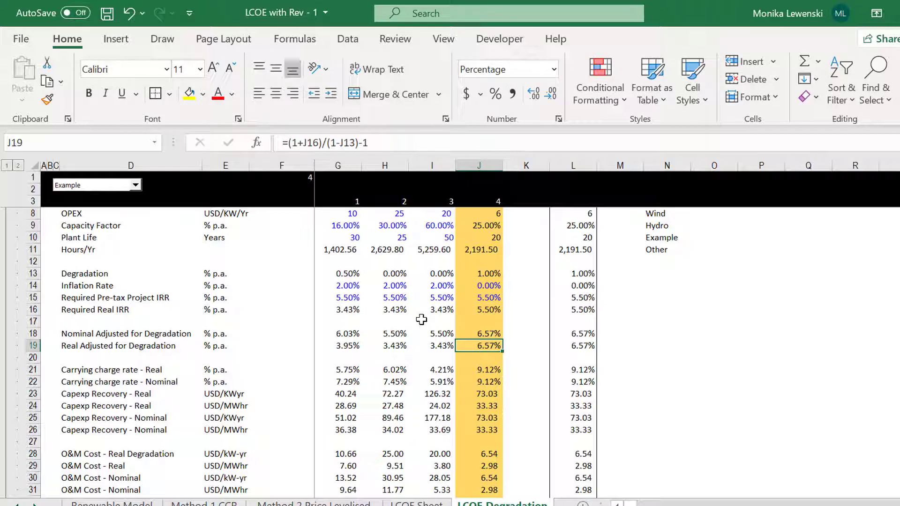
Go to the nominal O&M Cost row 46 in the financial model proof.
key("Up")
key("Up")
key("Up")
key("Up")
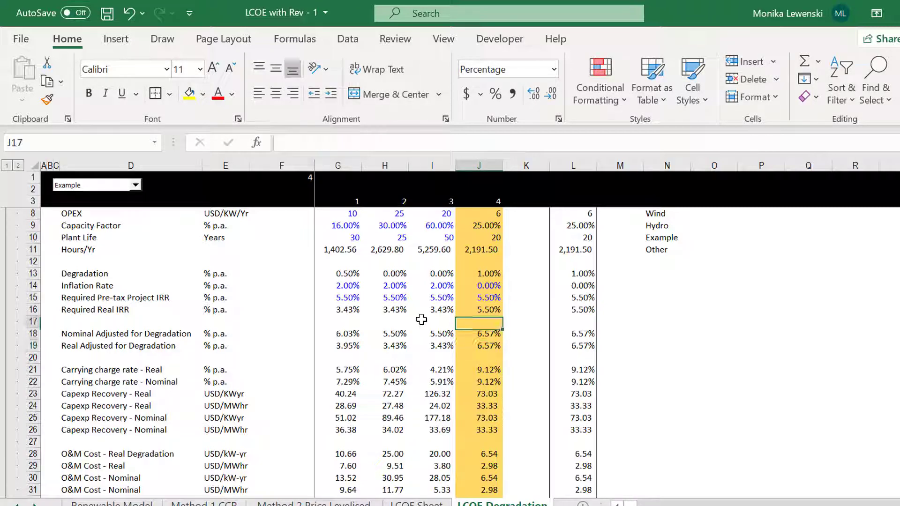
key("Page_Down")
key("Down")
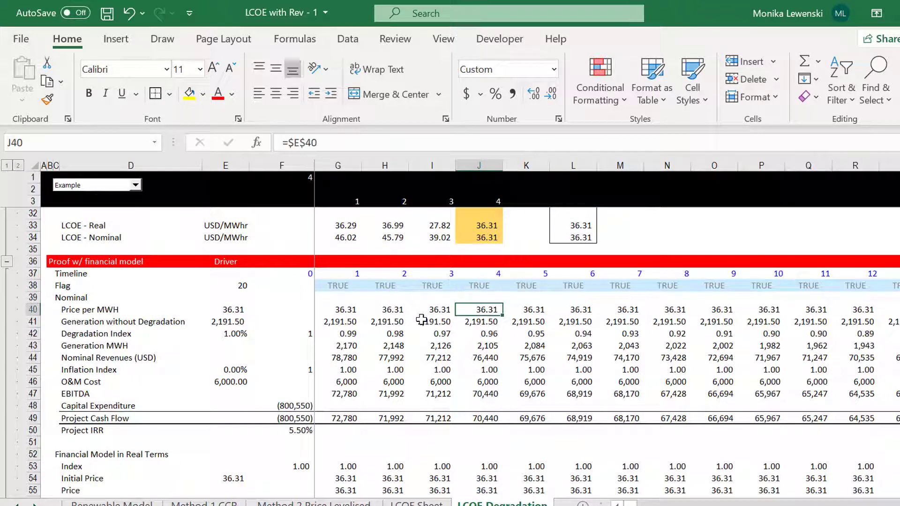
key("Down")
key("Down")
key("Down")
key("Down")
key("Down")
key("Left")
key("Left")
key("Left")
key("Down")
key("Left")
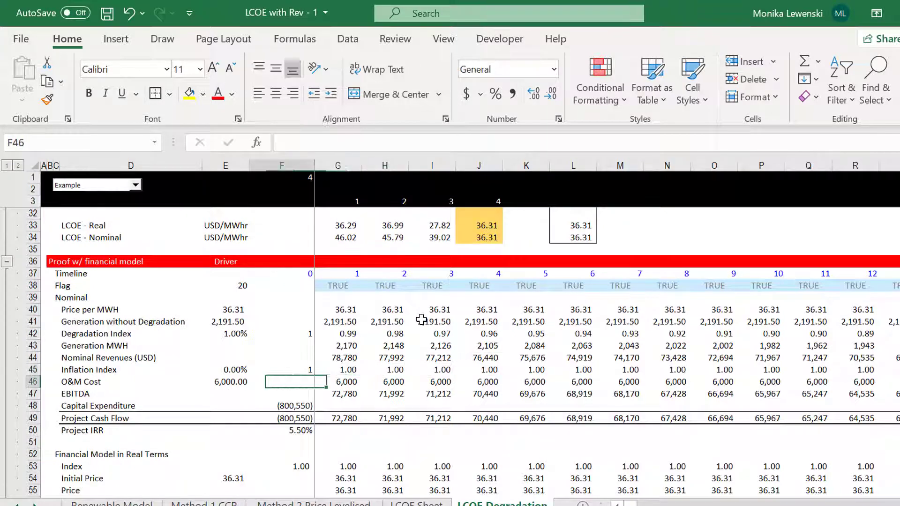
Check the nominal O&M Cost formulas and amounts across the project timeline in row 46.
key("Right")
key("Right")
key("Right")
key("Right")
key("Right")
key("Right")
key("Right")
key("Right")
key("Right")
key("Right")
key("Right")
key("Right")
key("Right")
key("Right")
key("Right")
key("Right")
key("Right")
key("Right")
key("Right")
key("Right")
key("Right")
key("Right")
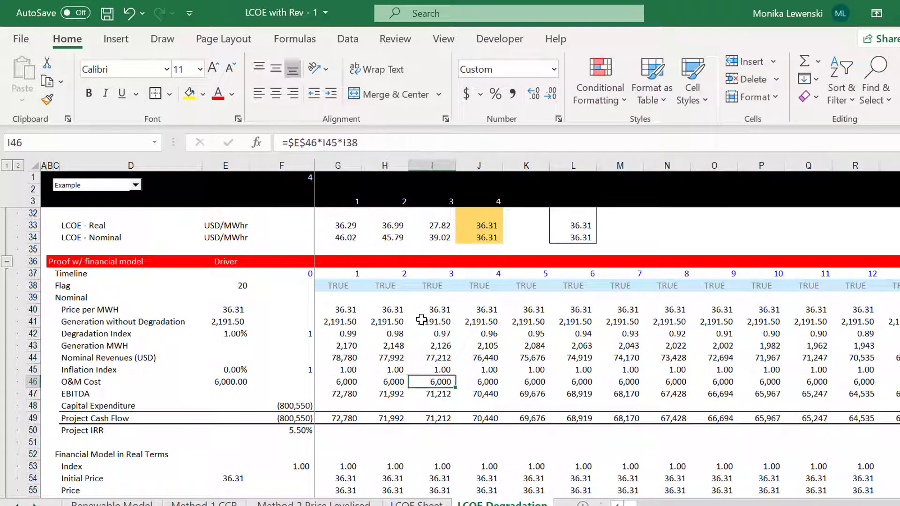
key("Left")
key("Left")
key("Left")
key("Left")
key("Left")
key("Left")
key("Left")
key("Left")
key("Left")
key("Left")
key("Left")
key("Left")
key("Left")
key("Left")
key("Left")
key("Left")
key("Left")
key("Left")
key("Left")
key("Left")
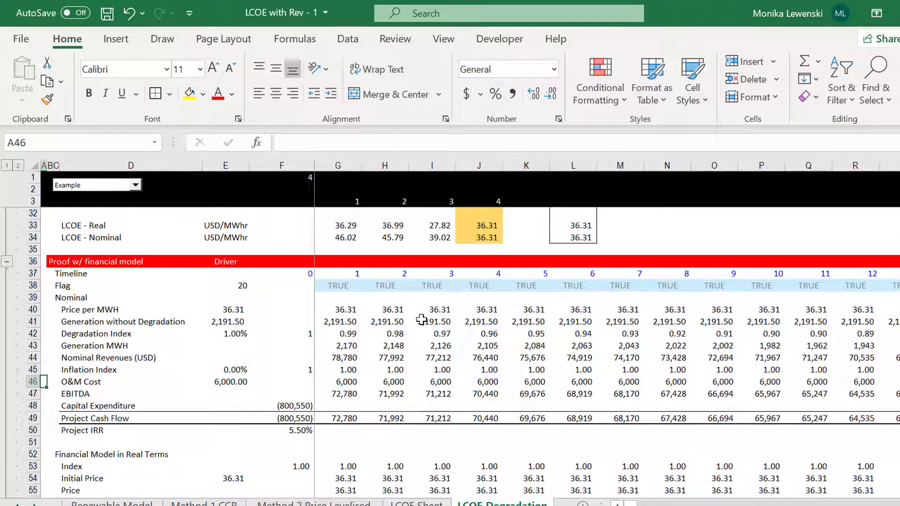
Review the Financial Model in Real Terms section from its index down to revenues and operating cost.
key("Down")
key("Down")
key("Down")
key("Down")
key("Down")
key("Down")
key("Down")
key("Down")
key("Down")
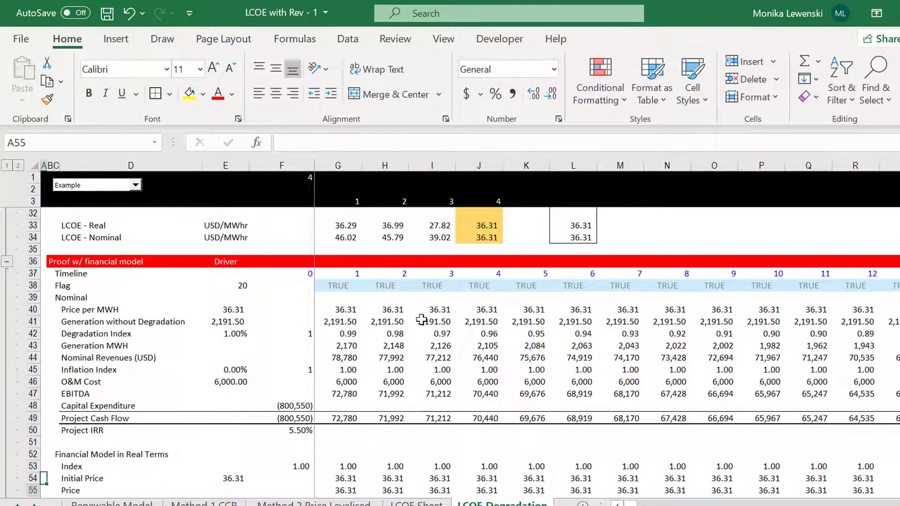
key("Down")
key("Down")
key("Down")
key("Down")
key("Down")
key("Down")
key("Up")
key("Up")
key("Up")
key("Up")
key("Right")
key("Right")
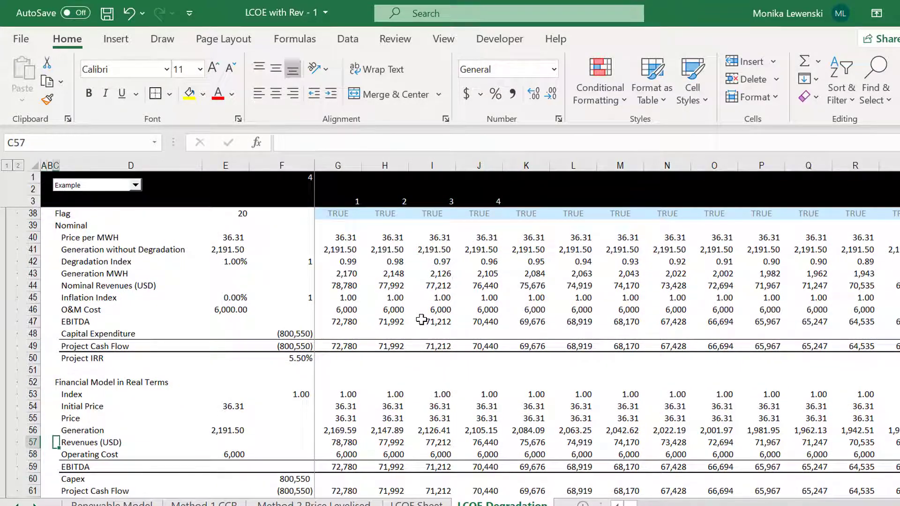
Inspect the real-terms Operating Cost formulas in row 58 and their links to the nominal O&M Cost row.
key("Right")
key("Right")
key("Right")
key("Right")
key("Right")
key("Right")
key("Down")
key("Left")
key("Left")
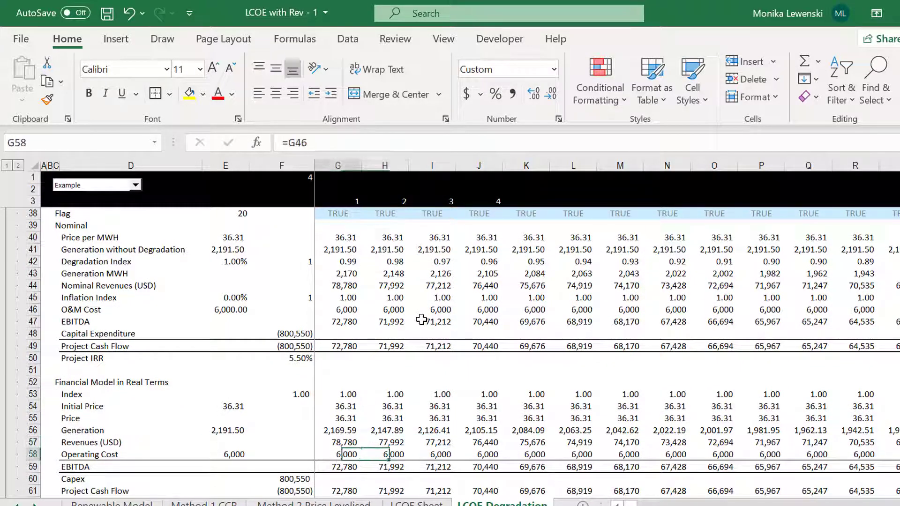
key("Right")
key("Right")
key("Right")
Compare the Example column's LCOE results and drivers with the real-terms financial model.
key("Page_Up")
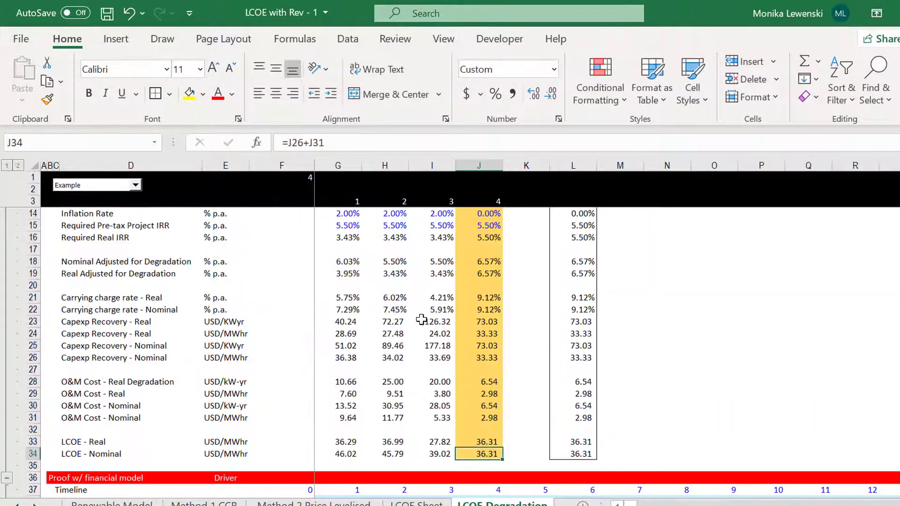
key("Page_Down")
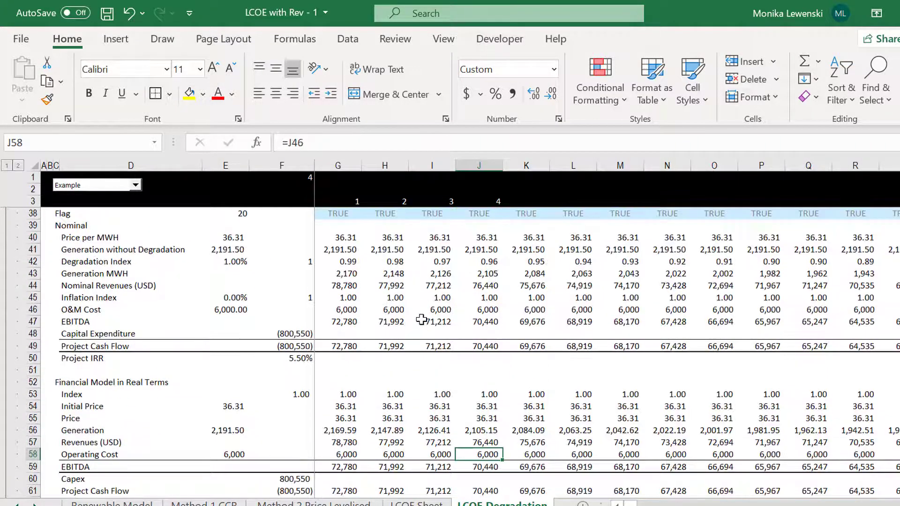
key("Page_Up")
key("Page_Up")
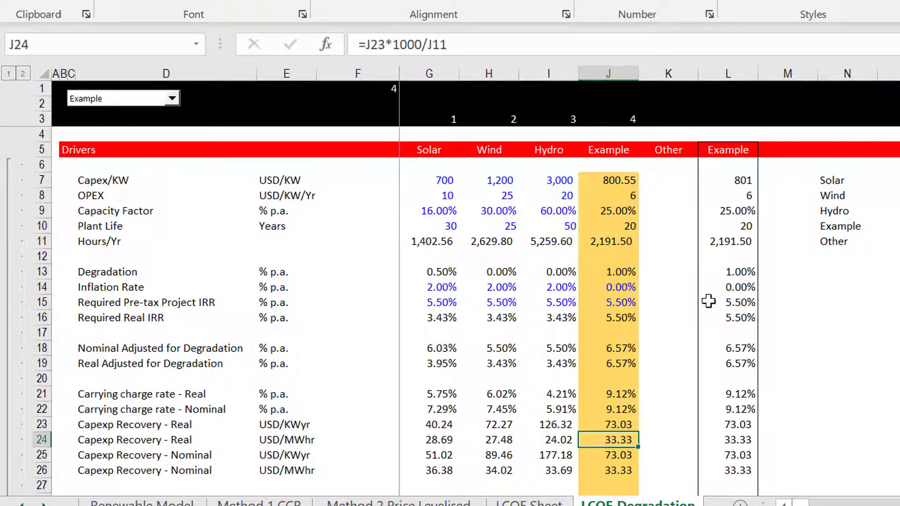
key("Page_Down")
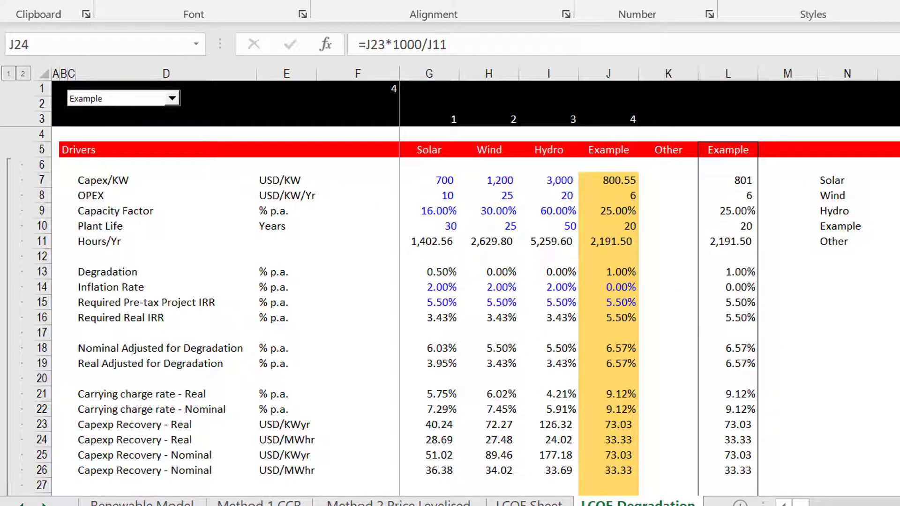
Review the nominal proof from Nominal Revenues back up to the LCOE, O&M cost and carrying charge rows.
key("Up")
key("Up")
key("Up")
key("Up")
key("Up")
key("Up")
key("Up")
key("Up")
key("Up")
key("Up")
key("Up")
key("Up")
key("Up")
key("Up")
key("Up")
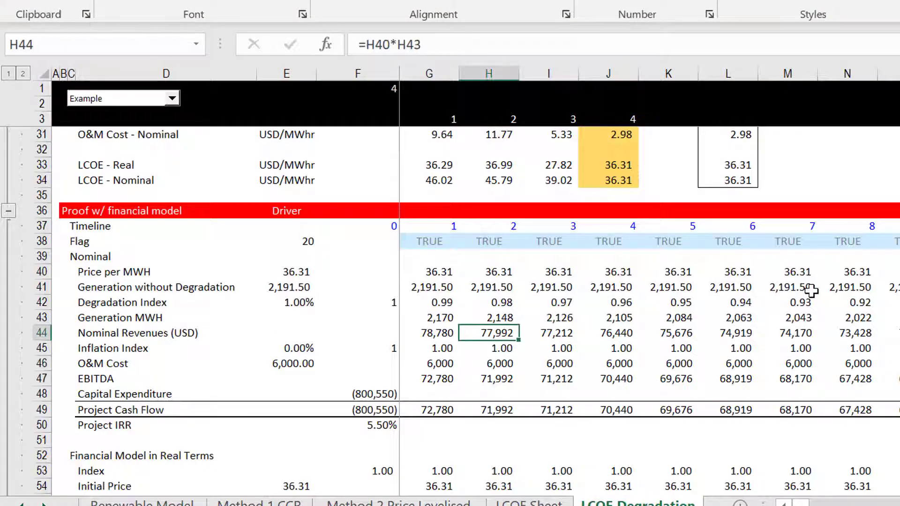
key("Up")
key("Up")
key("Up")
key("Up")
key("Up")
key("Up")
key("Up")
key("Up")
key("Up")
key("Up")
key("Up")
key("Up")
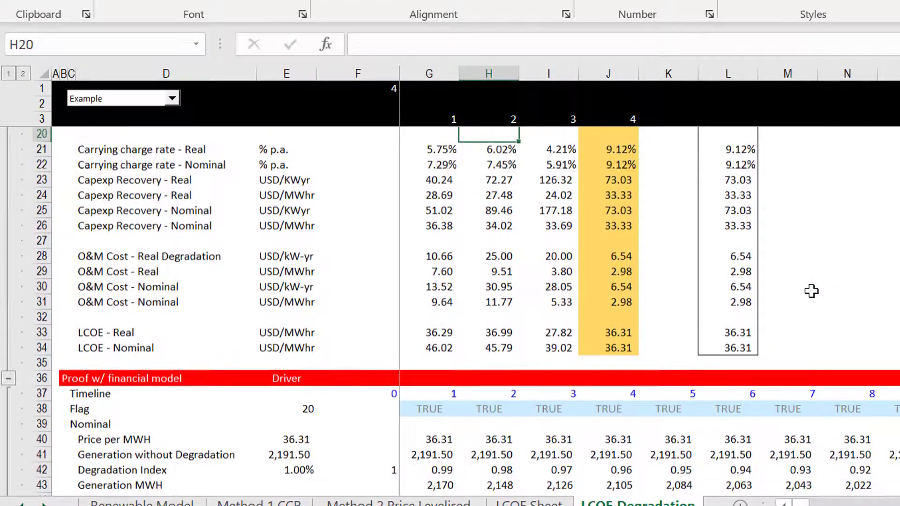
Compare the real and nominal O&M cost rows in the selected technology's results, L28 to L31.
left_click(738, 274)
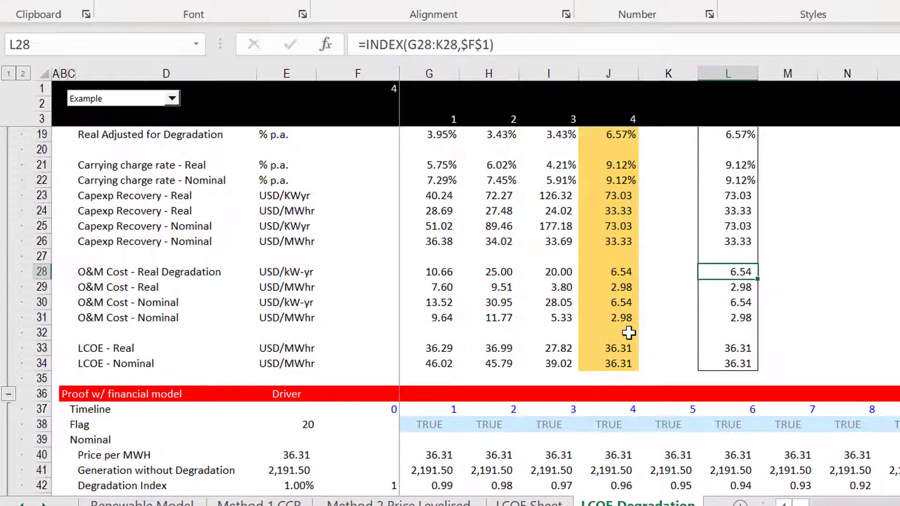
key("Down")
key("Down")
key("Down")
key("Up")
key("Up")
key("Up")
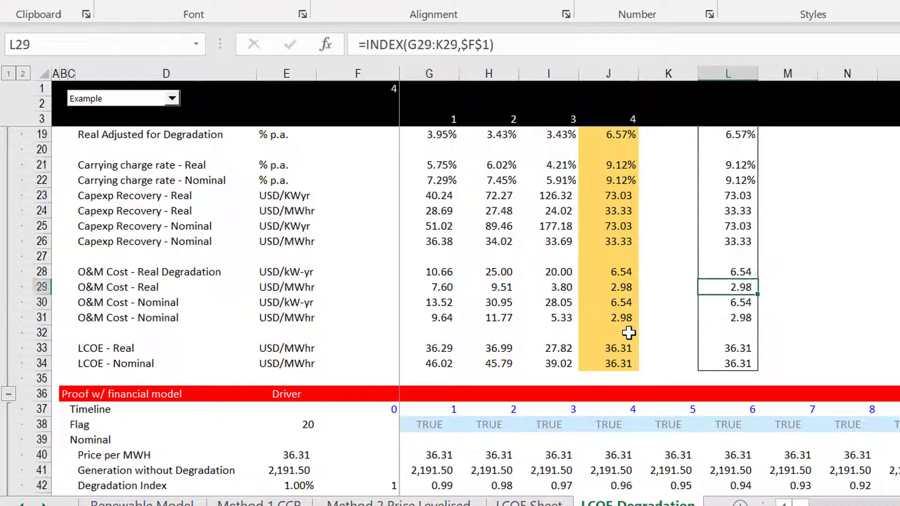
key("Down")
key("Down")
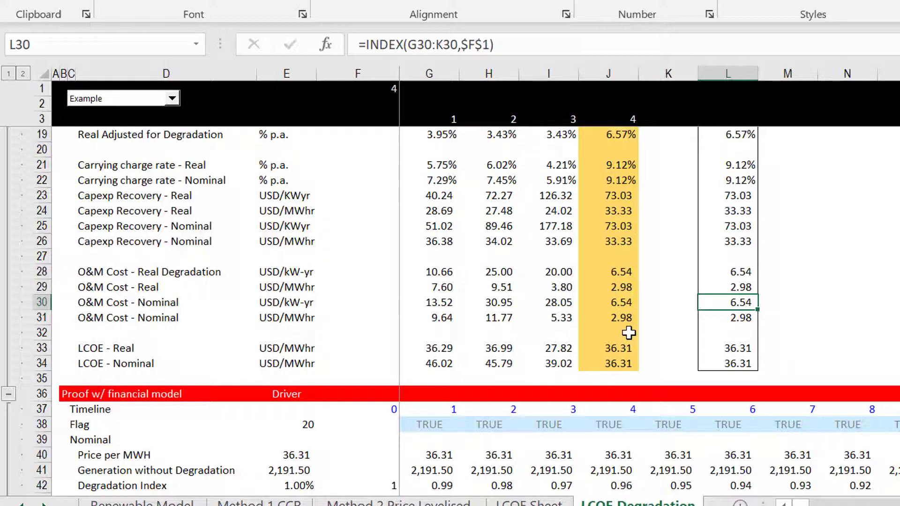
Review the nominal and real-terms financial model proofs in column L, from the LCOE results through the IRR row.
key("Down")
key("Down")
key("Down")
key("Down")
key("Down")
key("Down")
key("Down")
key("Down")
key("Down")
key("Down")
key("Down")
key("Down")
key("Down")
key("Down")
key("Down")
key("Down")
key("Down")
key("Down")
key("Down")
key("Down")
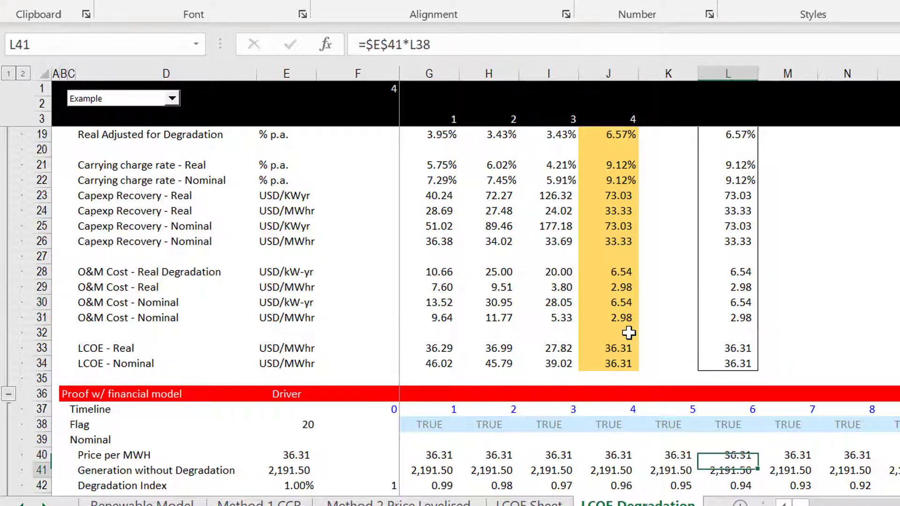
key("Down")
key("Down")
key("Down")
key("Down")
key("Down")
key("Down")
key("Down")
key("Down")
Trace the nominal proof's Price per MWH driver in E40 to the selected technology's nominal LCOE.
key("Up")
key("Up")
key("Up")
key("Up")
key("Up")
key("Up")
key("Up")
key("Up")
key("Up")
key("Up")
key("Up")
key("Up")
key("Up")
key("Up")
key("Up")
key("Up")
key("Up")
key("Up")
key("Up")
key("Up")
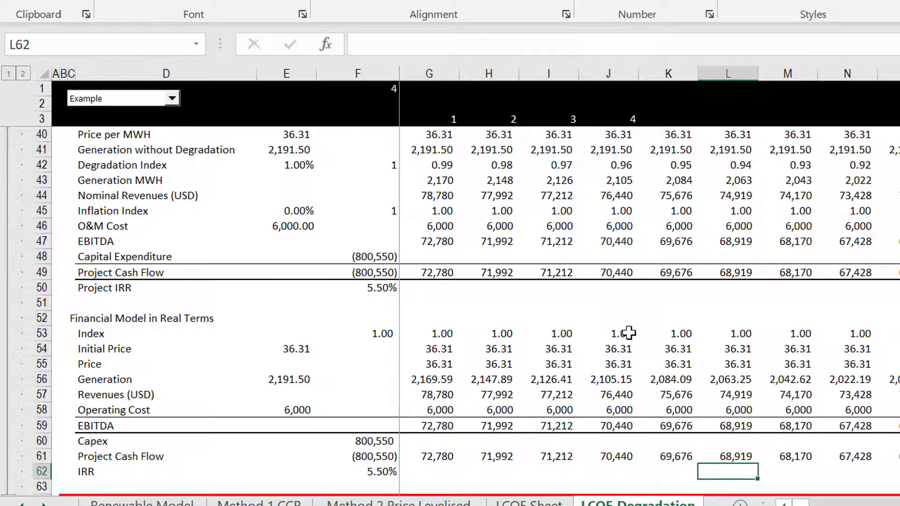
key("Left")
key("Left")
key("Left")
key("Left")
key("Left")
key("Left")
key("Left")
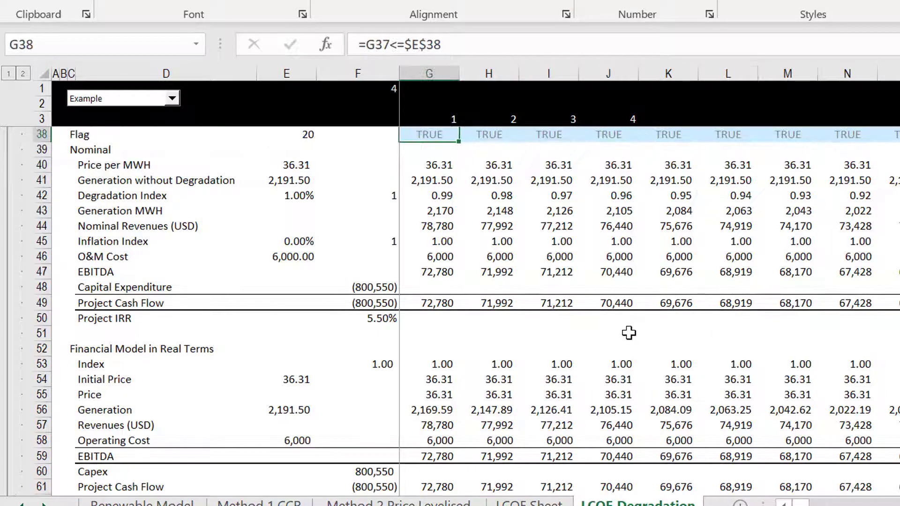
key("Down")
key("Down")
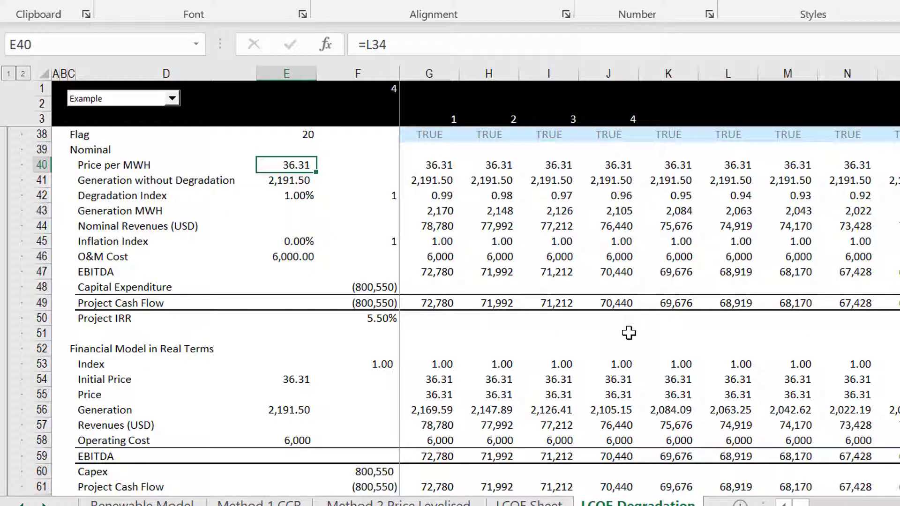
Review the driver cells in column E from the nominal proof through the real-terms model to the NPV of Revenues discount rate.
key("Down")
key("Down")
key("Down")
key("Down")
key("Down")
key("Down")
key("Down")
key("Down")
key("Down")
key("Down")
key("Down")
key("Down")
key("Down")
key("Down")
key("Up")
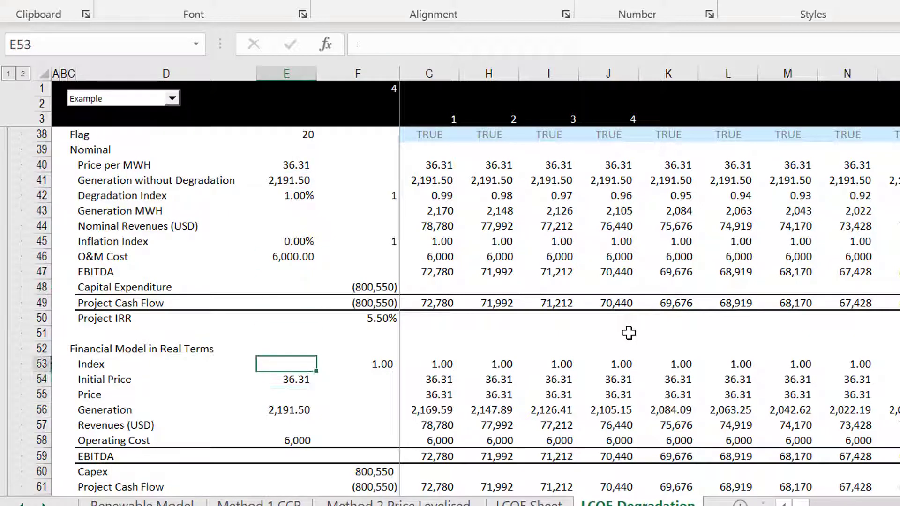
key("Down")
key("Down")
key("Down")
key("Down")
key("Down")
key("Down")
key("Down")
key("Down")
key("Down")
key("Down")
key("Down")
key("Down")
key("Down")
key("Down")
Inspect the IRR formula in F62 for the real-terms project cash flow.
key("Up")
key("Up")
key("Up")
key("Up")
key("Up")
key("Up")
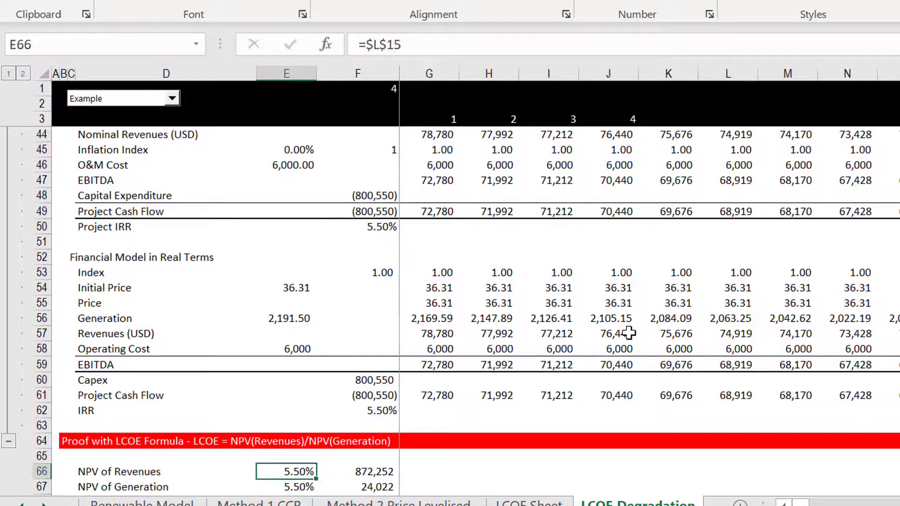
key("Right")
key("Down")
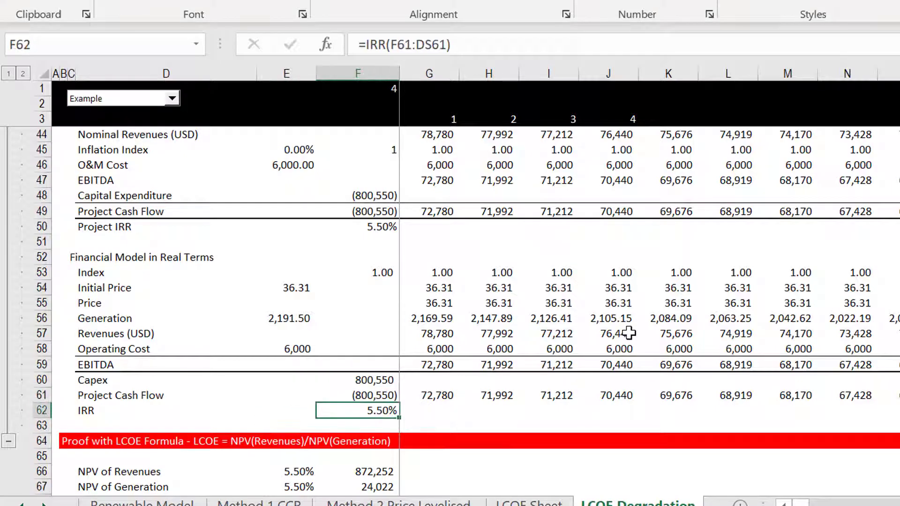
Review the LCOE results, carrying charge rates and degradation-adjusted IRR rows against the Example column's drivers.
key("Up")
key("Up")
key("Up")
key("Up")
key("Up")
key("Up")
key("Up")
key("Up")
key("Up")
key("Up")
key("Up")
key("Up")
key("Up")
key("Up")
key("Up")
key("Up")
key("Up")
key("Up")
key("Up")
key("Up")
key("Up")
key("Up")
key("Up")
key("Up")
key("Up")
key("Up")
key("Up")
key("Up")
key("Up")
key("Up")
key("Up")
key("Up")
key("Up")
key("Up")
key("Up")
key("Up")
key("Up")
key("Up")
key("Up")
key("Up")
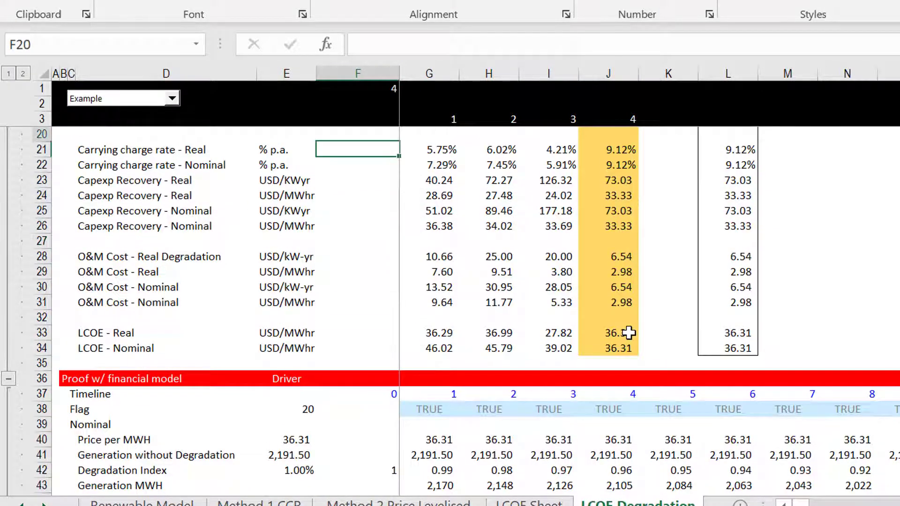
key("Down")
key("Down")
key("Down")
key("Down")
key("Down")
key("Down")
key("Down")
key("Down")
key("Down")
key("Down")
key("Down")
key("Down")
key("Down")
key("Down")
key("Down")
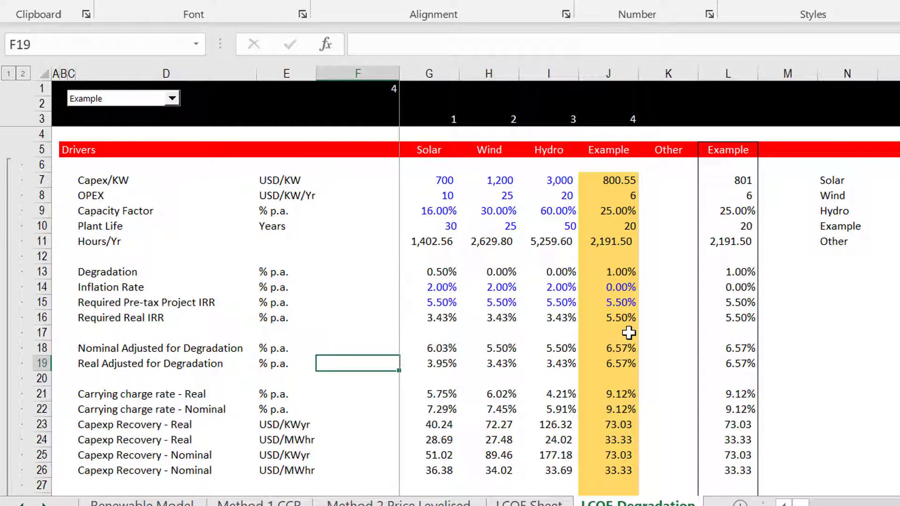
Examine the nominal discount rate link in E92 and the yearly discount factor formulas in row 92 of the LCOE formula proof.
key("Down")
key("Down")
key("Down")
key("Down")
key("Down")
key("Down")
key("Down")
key("Down")
key("Down")
key("Down")
key("Down")
key("Down")
key("Down")
key("Down")
key("Down")
key("Down")
key("Down")
key("Down")
key("Down")
key("Down")
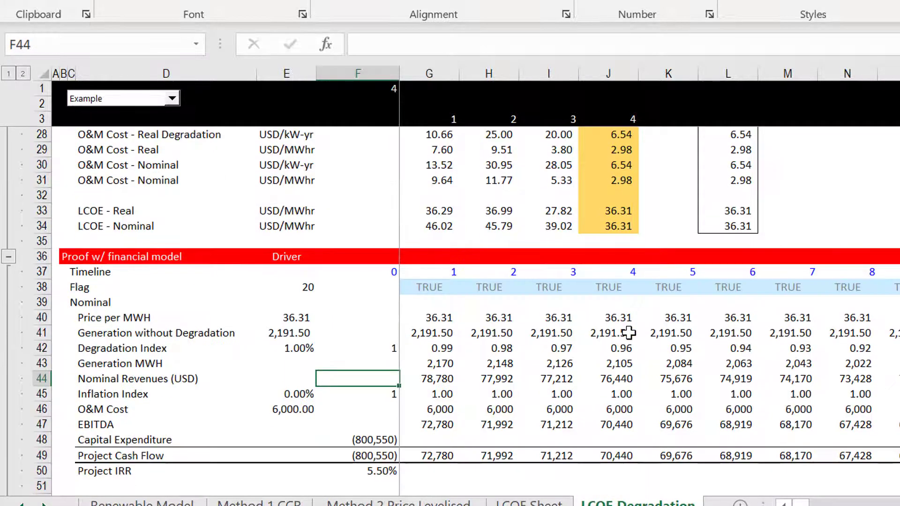
key("Page_Down")
key("Page_Down")
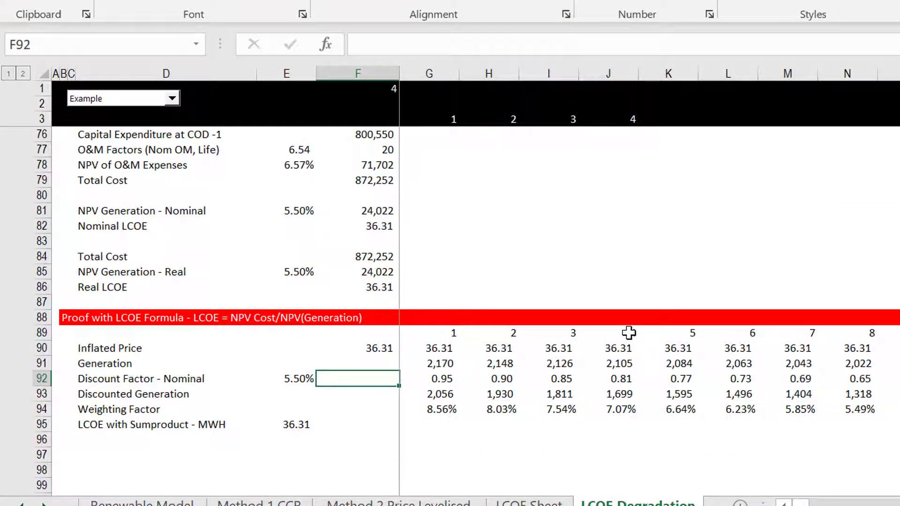
key("Left")
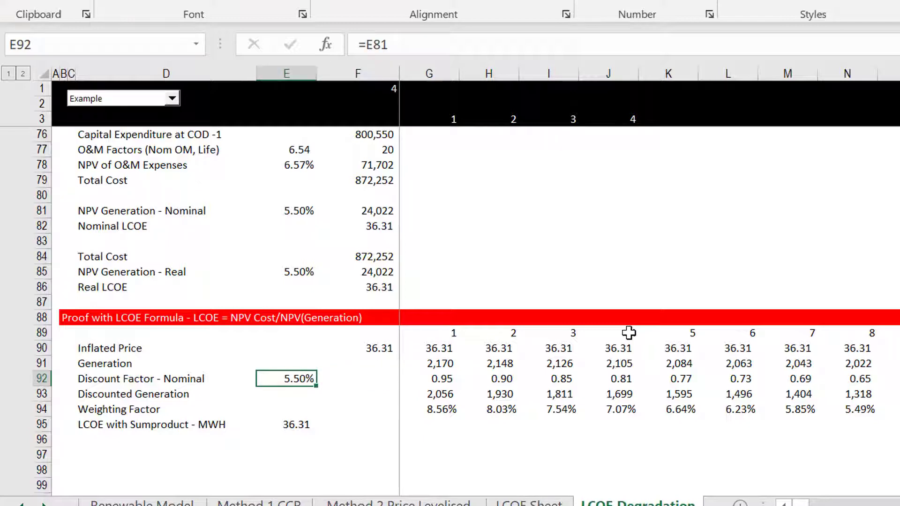
key("Right")
key("Right")
key("Right")
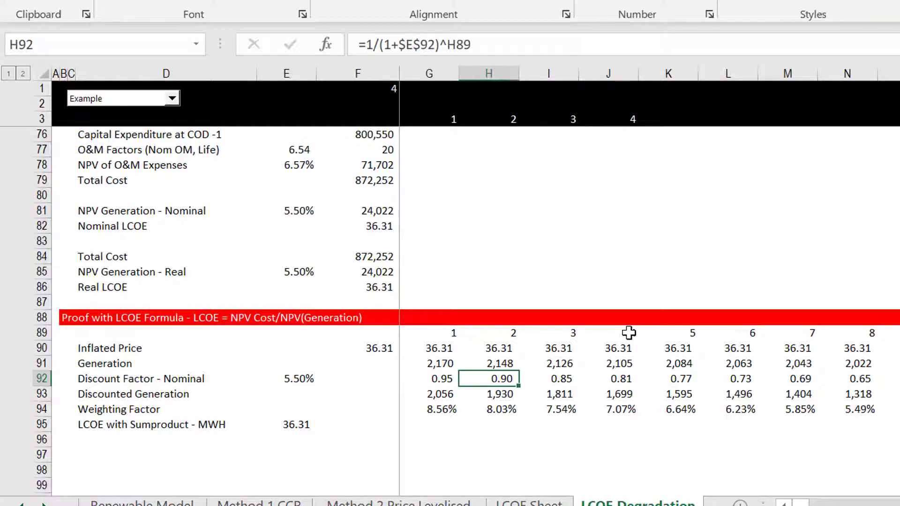
key("Left")
key("Left")
key("Left")
key("Left")
key("Right")
key("Right")
key("Right")
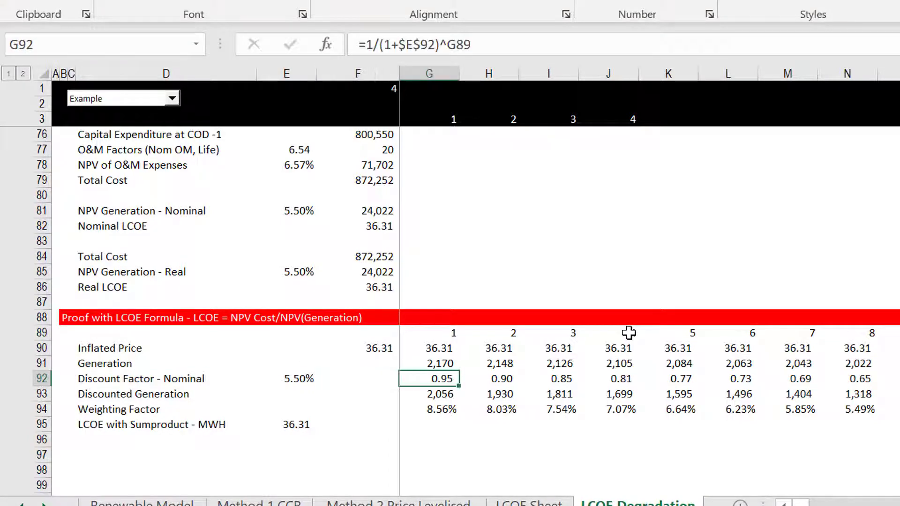
key("Page_Up")
key("Page_Up")
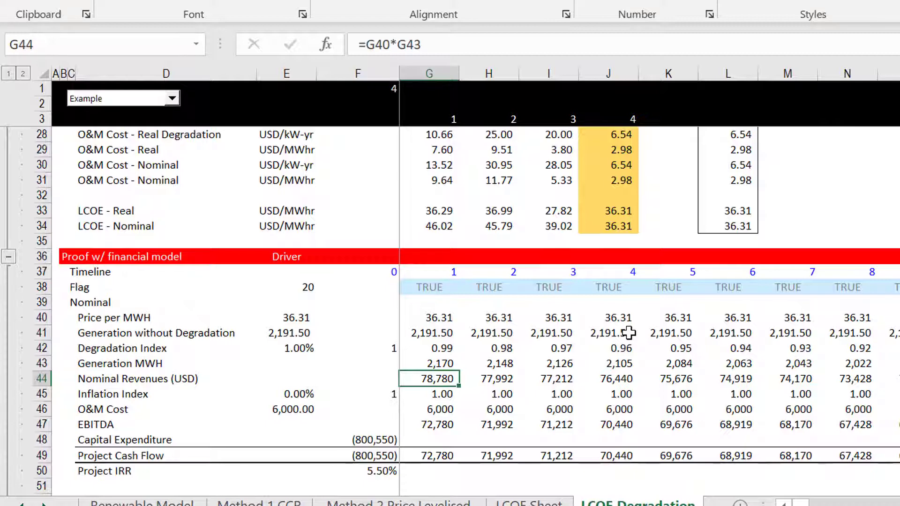
key("Page_Up")
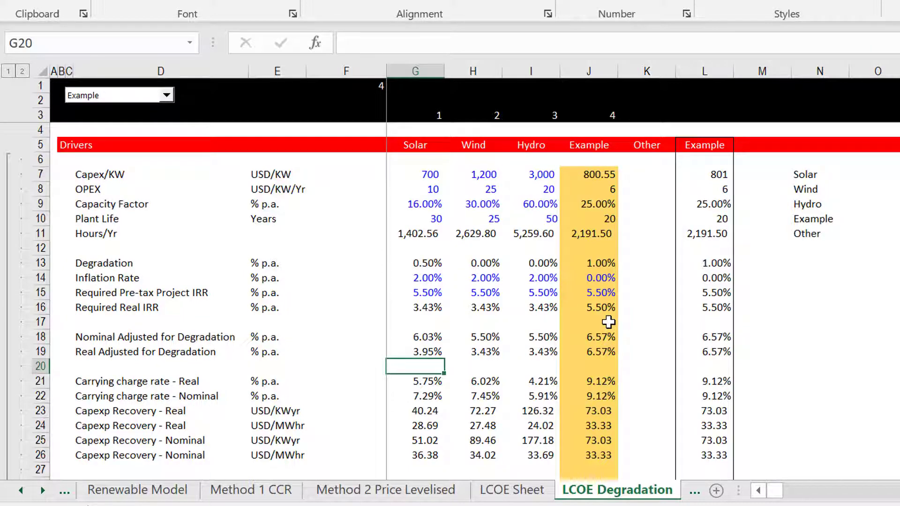
Create a copy of the LCOE Degradation sheet in the same workbook, placed before Sheet3.
right_click(596, 495)
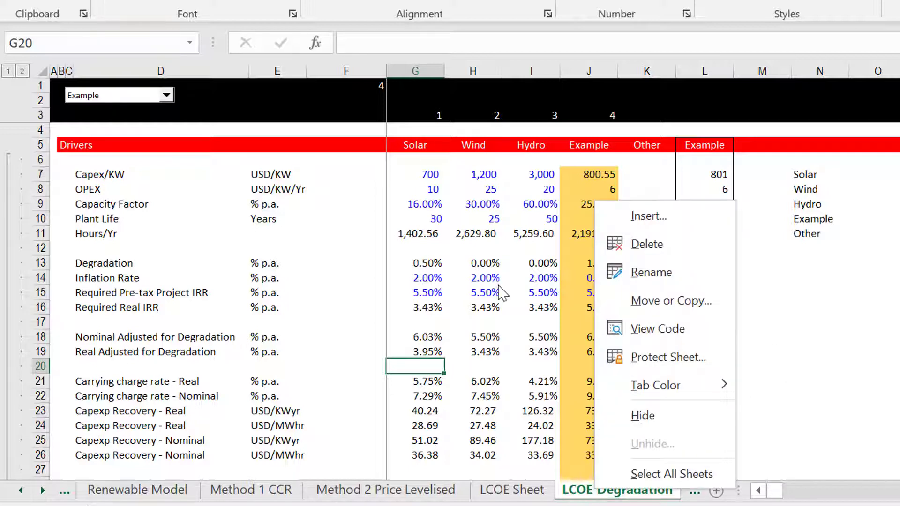
left_click(482, 303)
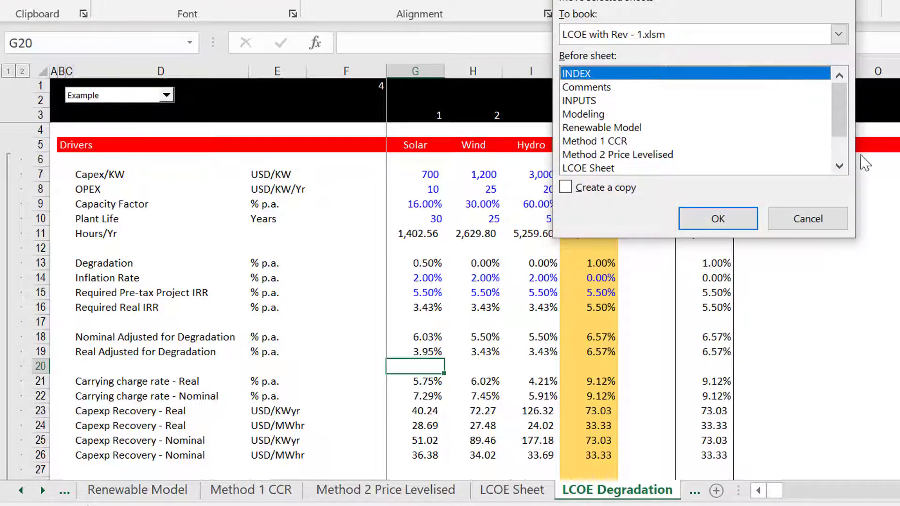
left_click(838, 166)
left_click(839, 166)
left_click(839, 166)
left_click(838, 166)
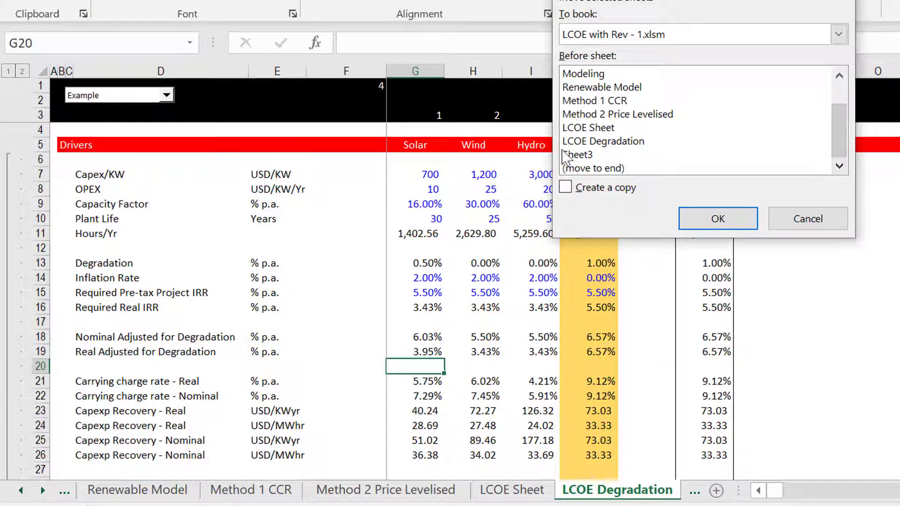
left_click(577, 155)
left_click(565, 187)
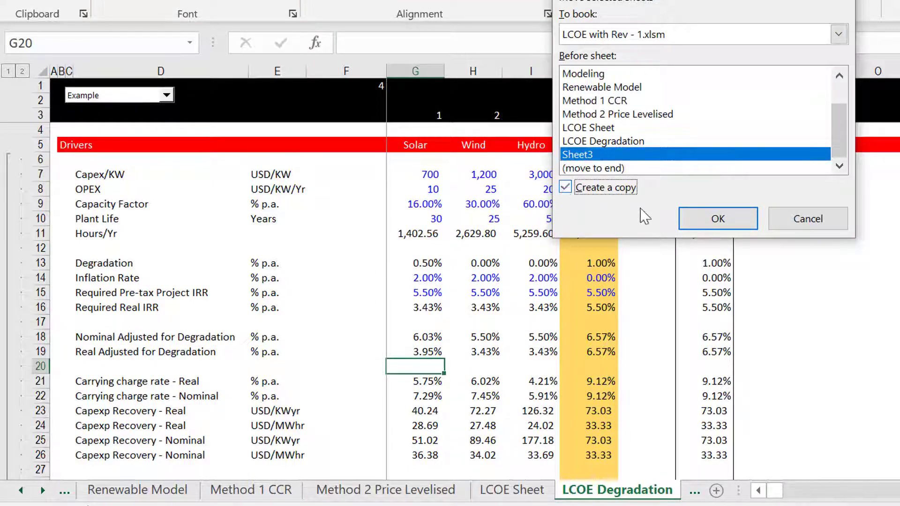
left_click(714, 220)
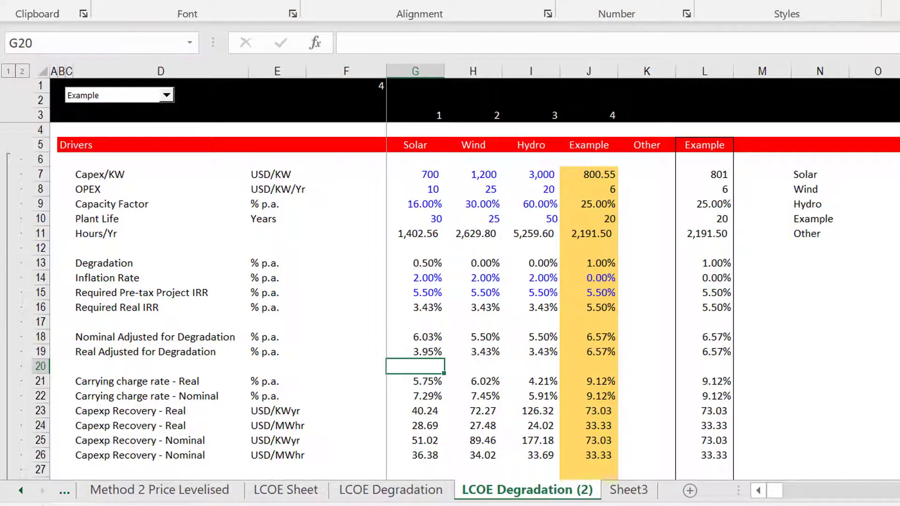
Rename the copied degradation sheet as LCOE Tax.
double_click(523, 494)
key("BackSpace")
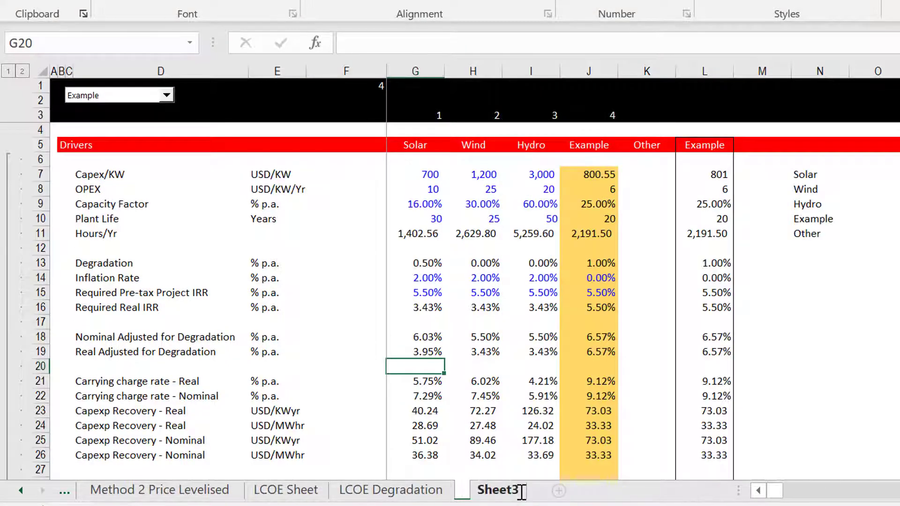
type("LCOE")
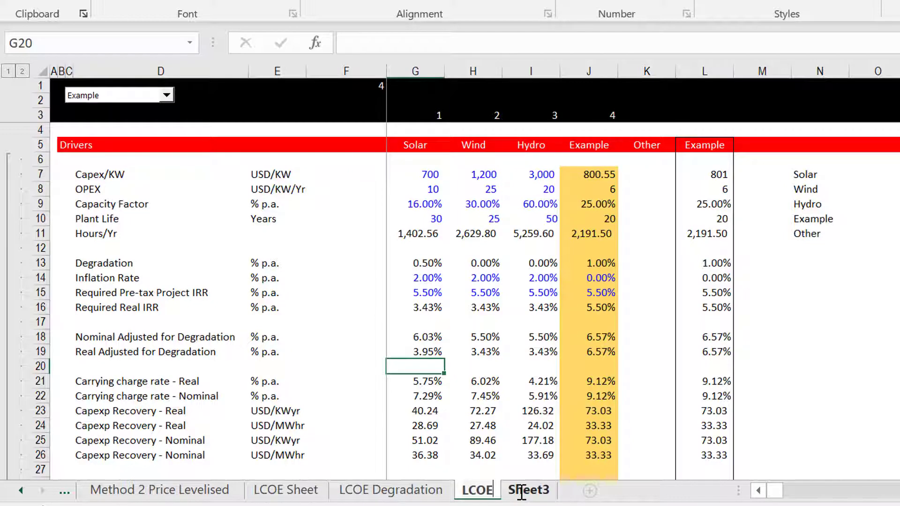
type(" Taxe")
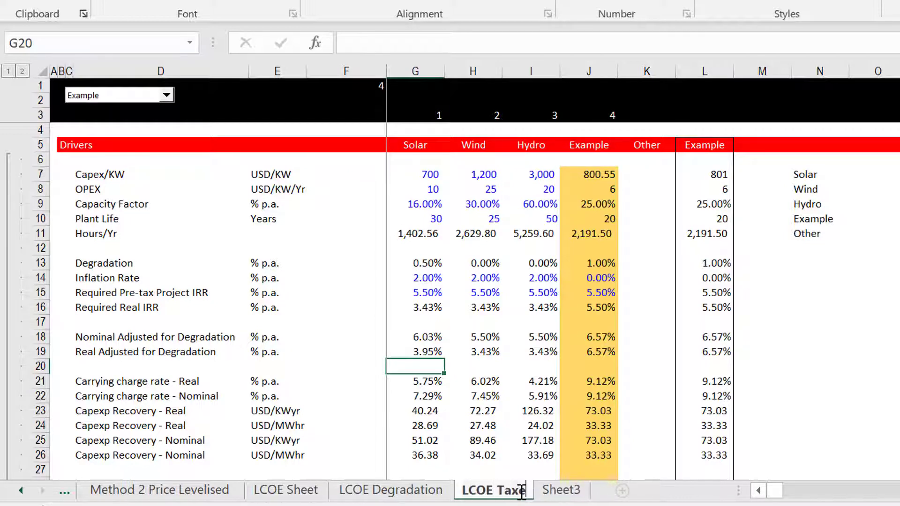
key("Return")
key("BackSpace")
left_click(464, 380)
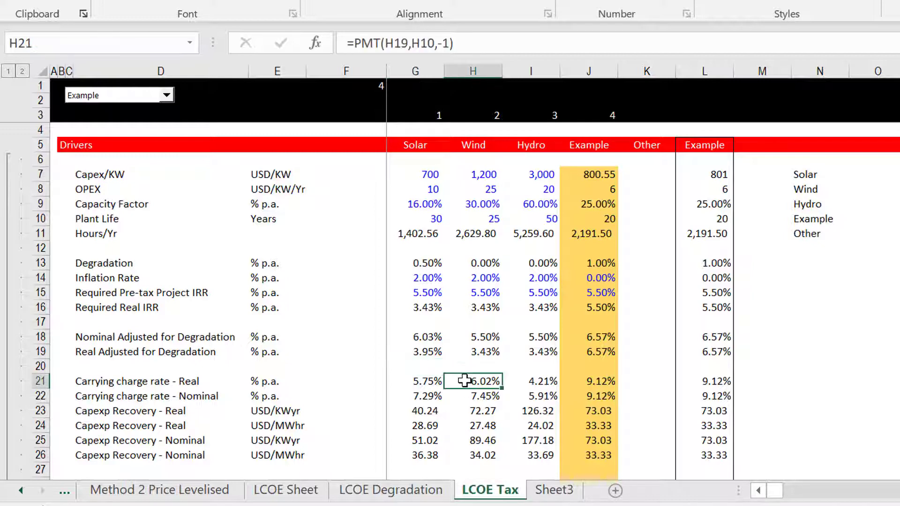
Insert a blank row at row 13, directly above the Degradation driver.
key("Up")
key("Up")
key("Up")
key("Left")
key("Left")
key("Left")
key("Left")
key("Left")
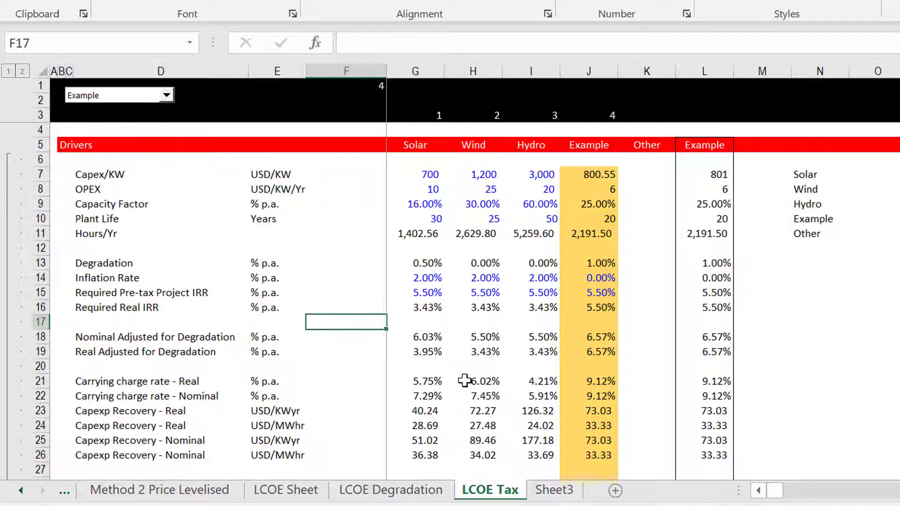
key("Left")
key("Left")
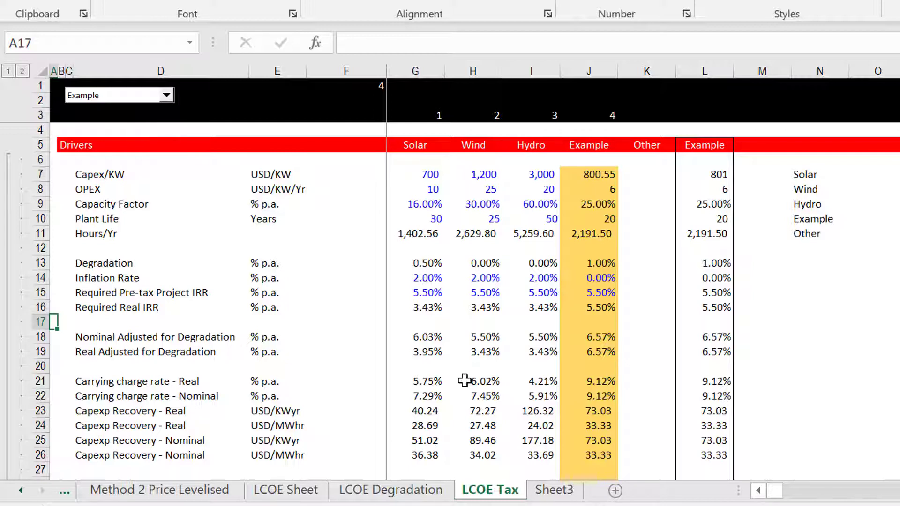
key("Up")
key("Up")
key("Up")
key("Up")
key("Up")
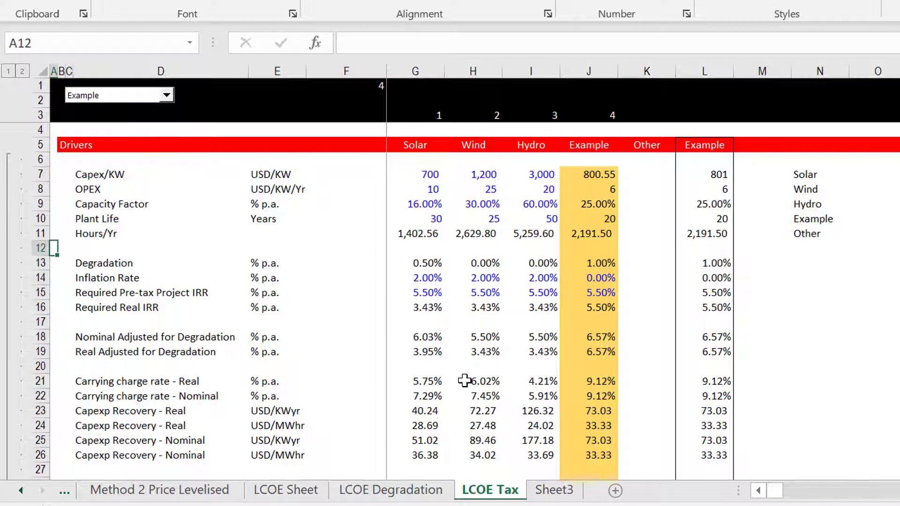
key("Down")
key("Down")
key("Down")
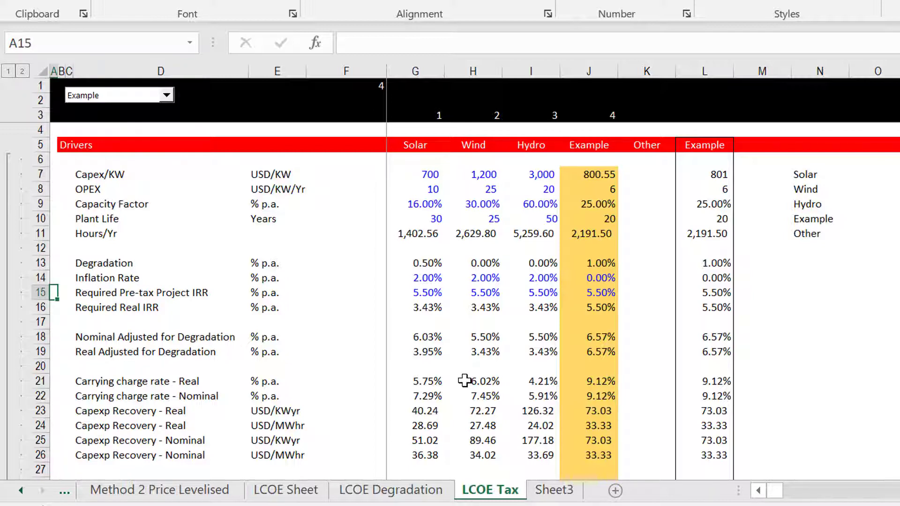
key("Up")
key("Up")
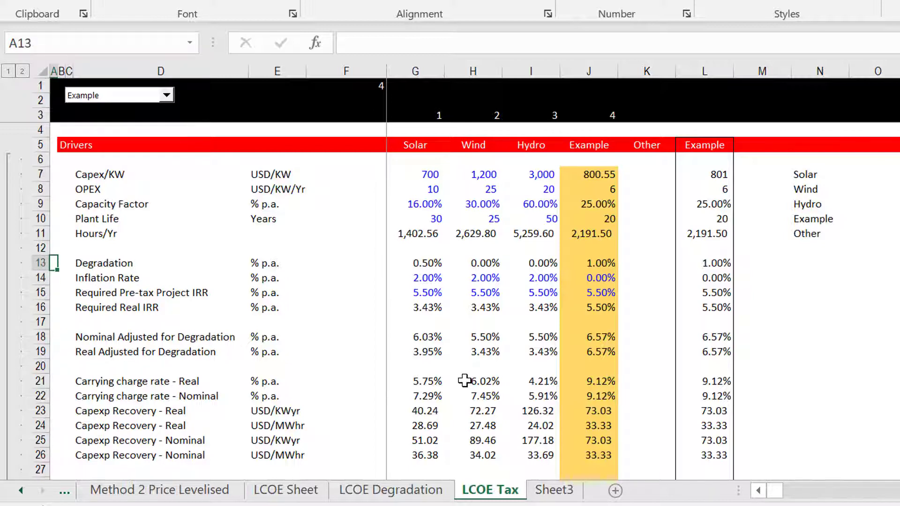
key("shift+space")
key("ctrl+plus")
Label the new driver row in D13 as Income Tax Rate.
key("Right")
key("Right")
key("Right")
key("Right")
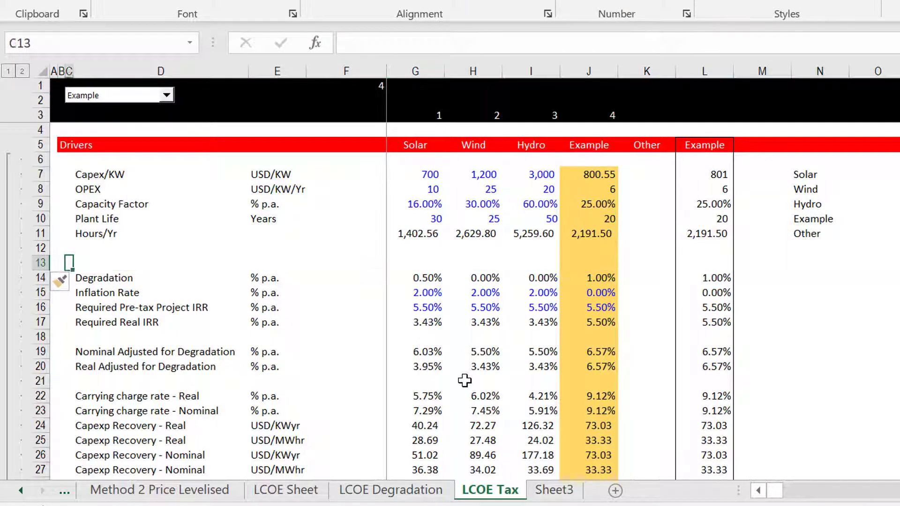
key("Left")
type("Income Ta")
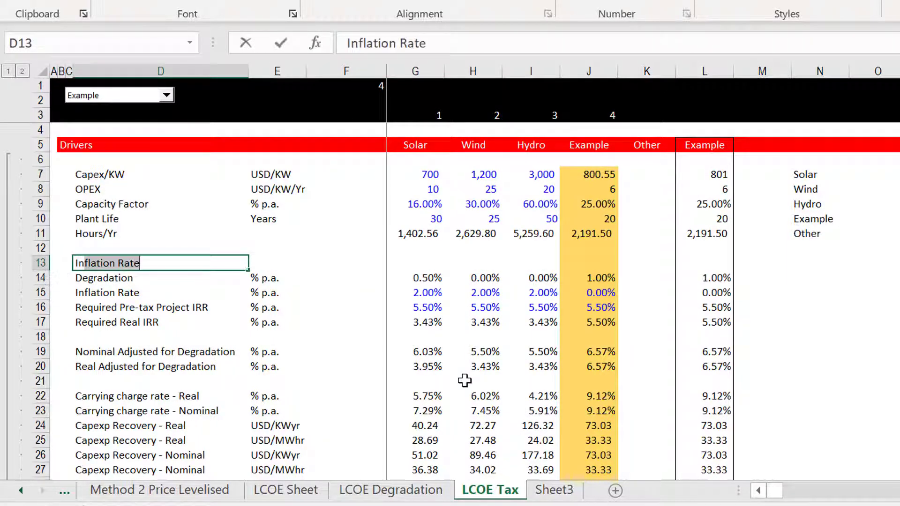
type("x Rate")
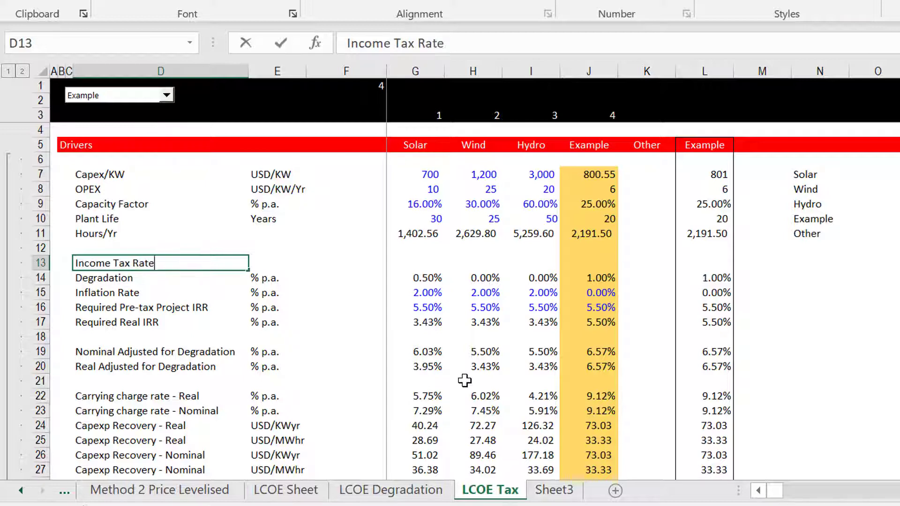
key("Return")
Copy the % p.a. unit from the Degradation row into E13 for the Income Tax Rate.
key("Right")
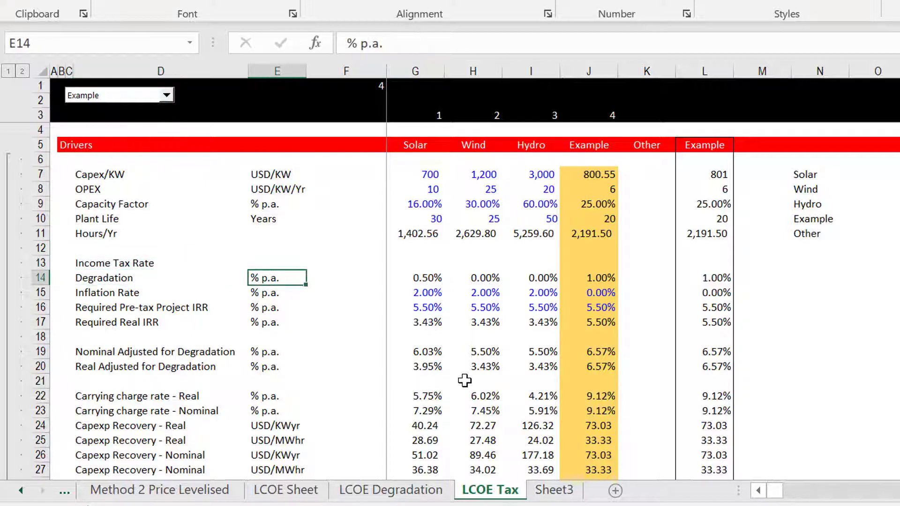
key("ctrl+c")
key("Up")
key("ctrl+v")
key("Right")
key("Right")
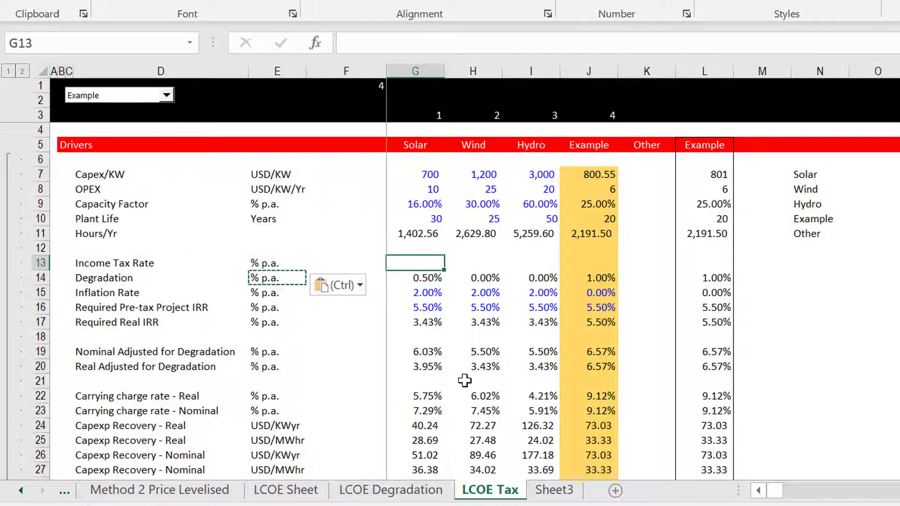
Enter an income tax rate of 30% for Solar, format it as a percentage, and fill it across to the Example column.
type("30%")
key("Return")
key("Up")
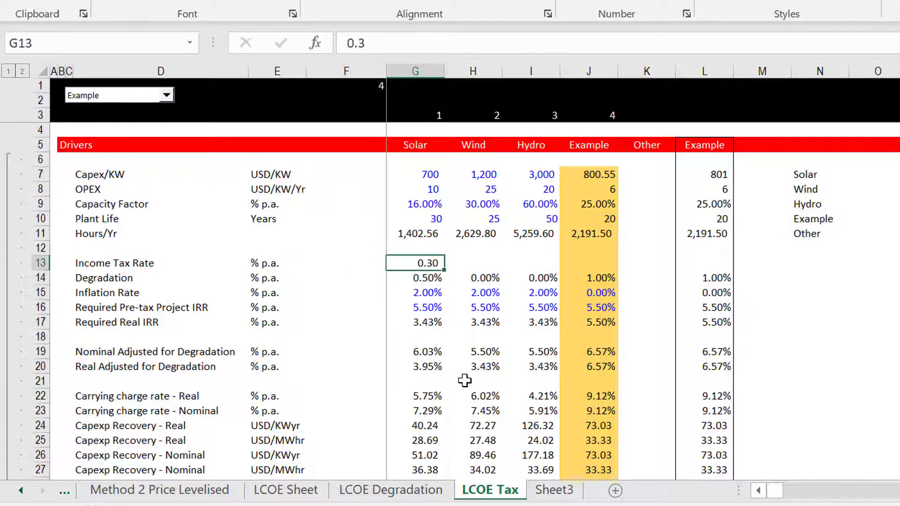
key("ctrl+shift+5")
key("shift+Right")
key("shift+Right")
key("shift+Right")
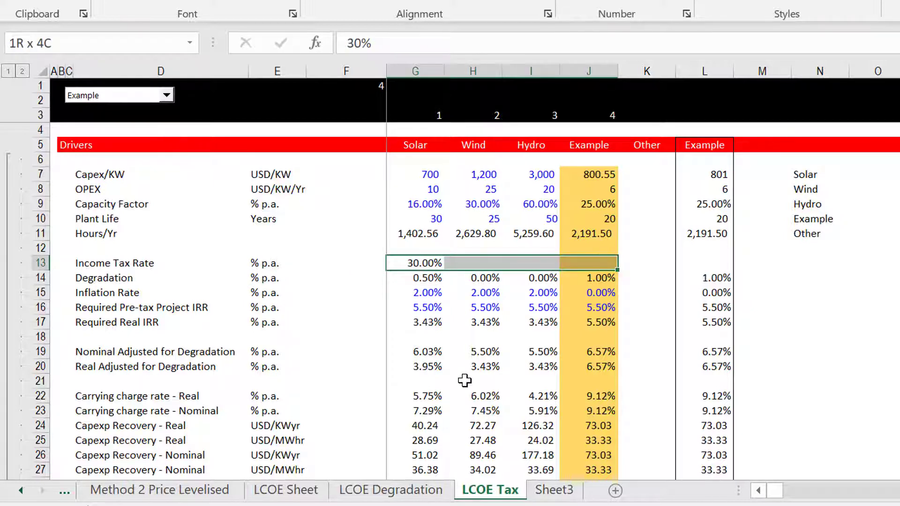
key("ctrl+r")
Enter =INDEX(G13:J13,F1) in L13 to pick the selected case's income tax rate, and format it as a percentage.
key("Right")
key("Right")
key("Right")
key("Right")
key("Right")
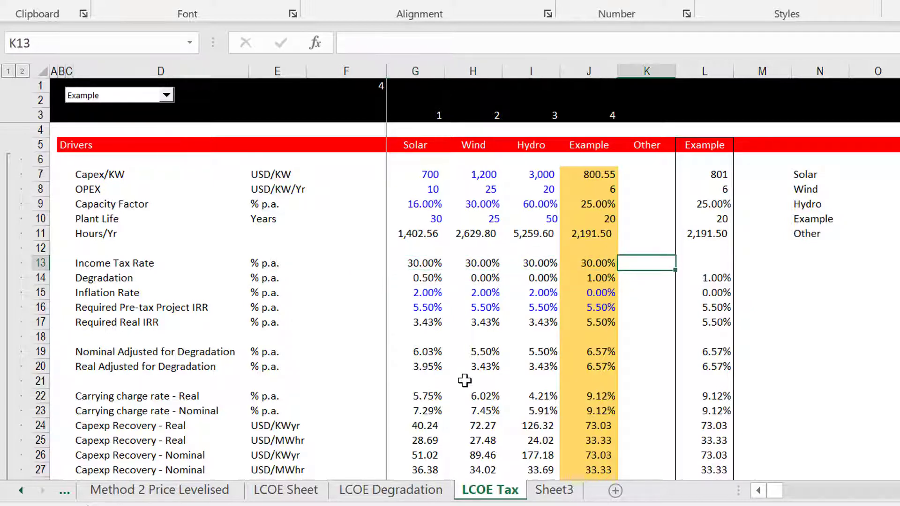
type("=in")
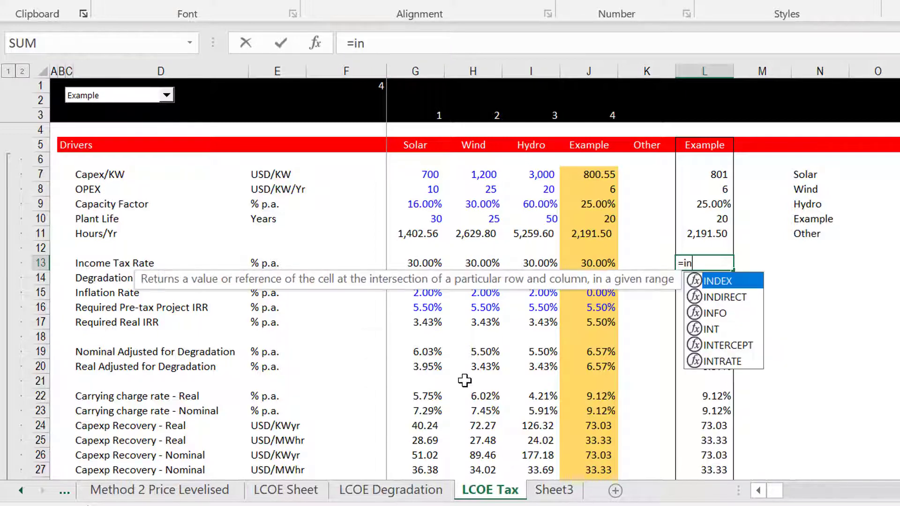
key("Tab")
key("Left")
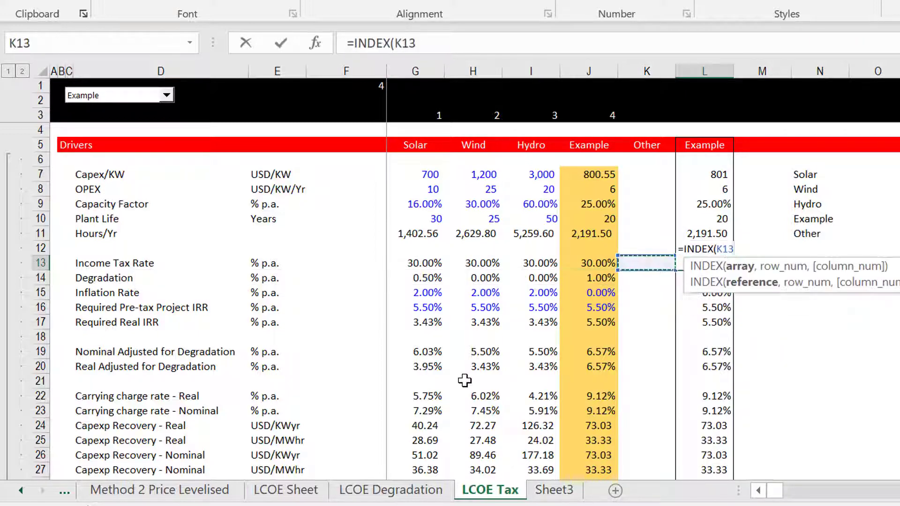
key("Left")
key("Left")
key("Right")
key("shift+Left")
key("shift+Left")
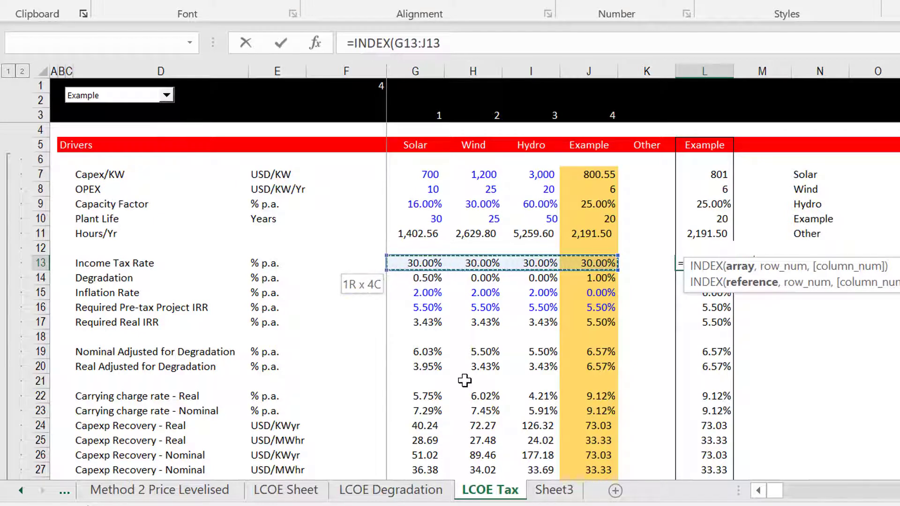
type(",")
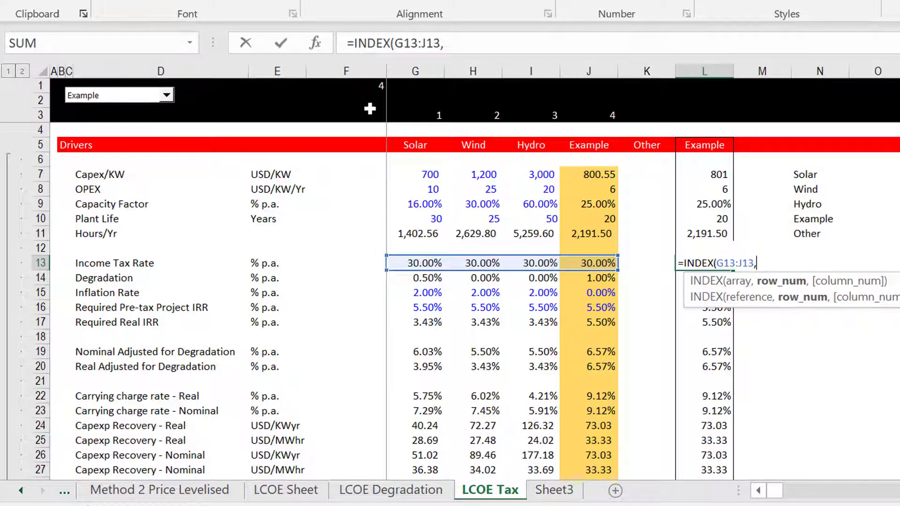
left_click(377, 89)
key("Return")
key("Up")
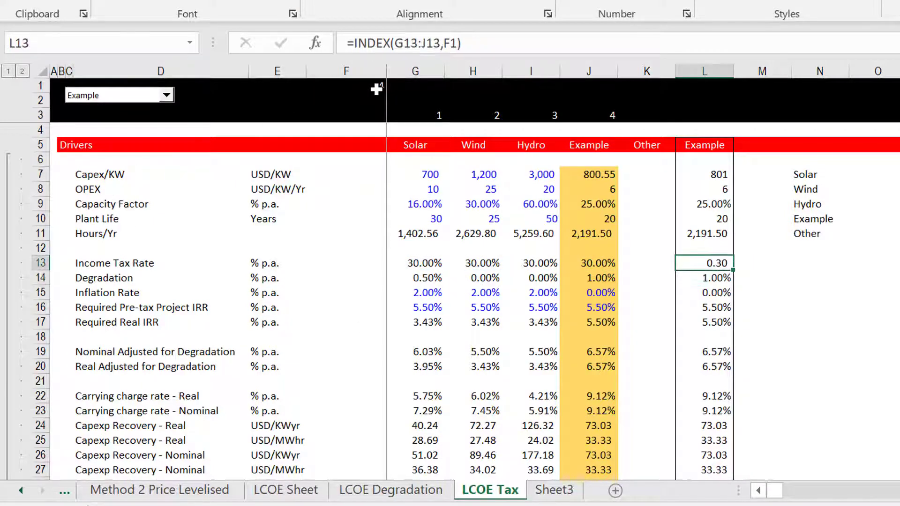
key("ctrl+shift+5")
Insert two blank rows above the real carrying charge rate row.
key("Down")
key("Down")
key("Down")
key("Down")
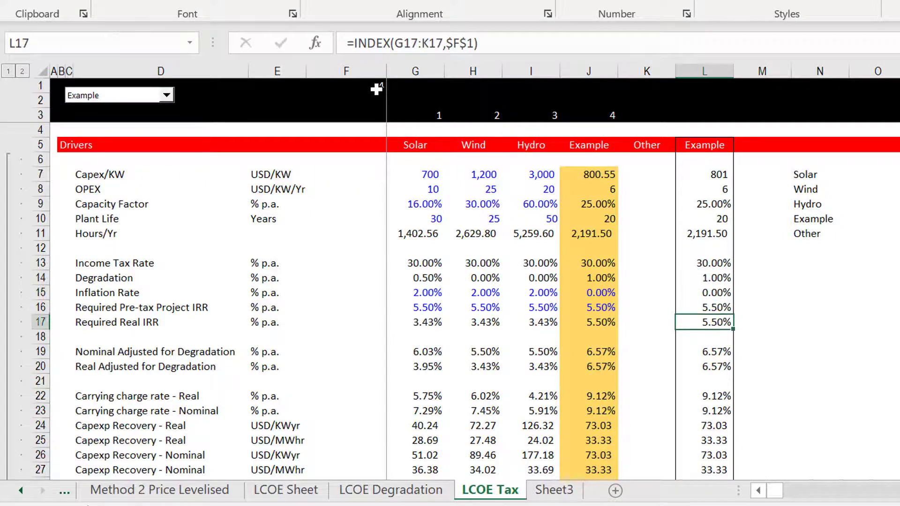
key("Down")
key("Down")
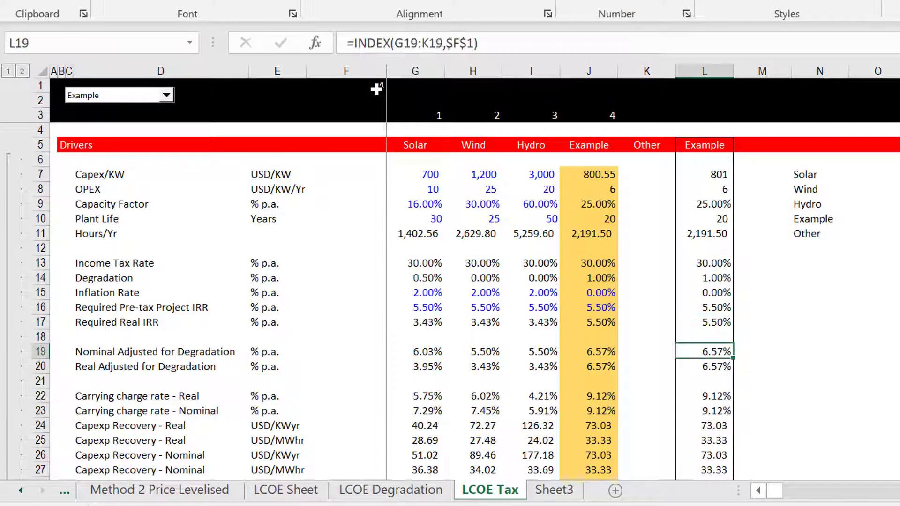
key("Left")
key("Left")
key("Left")
key("Down")
key("Down")
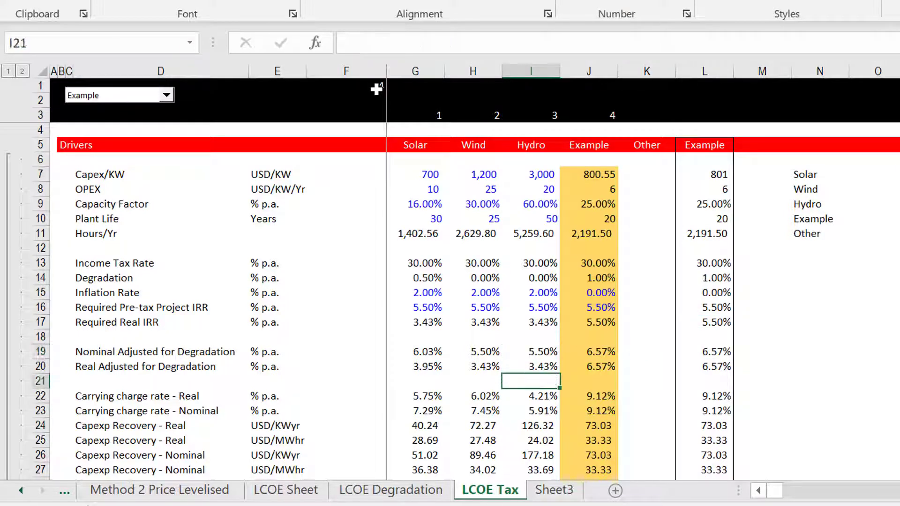
key("Down")
key("Left")
key("Left")
key("Left")
key("Left")
key("Left")
key("Left")
key("Left")
key("Left")
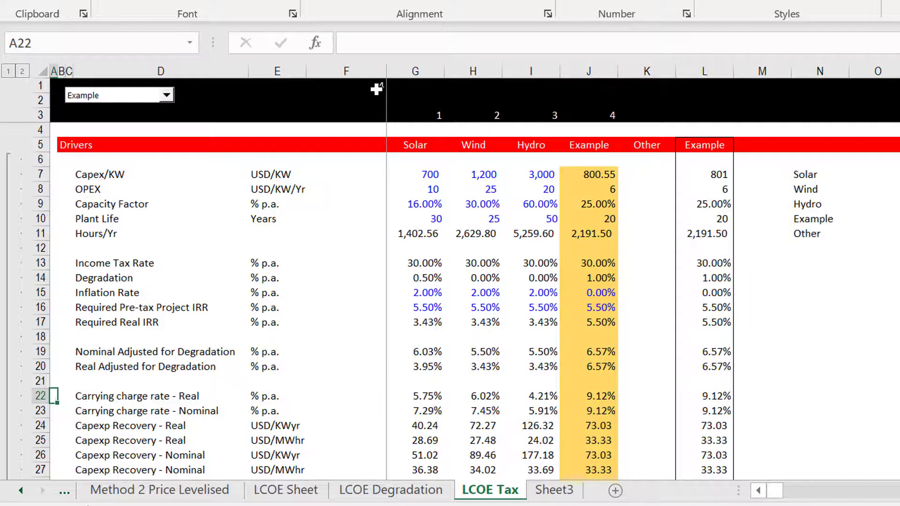
key("shift+space")
key("shift+Down")
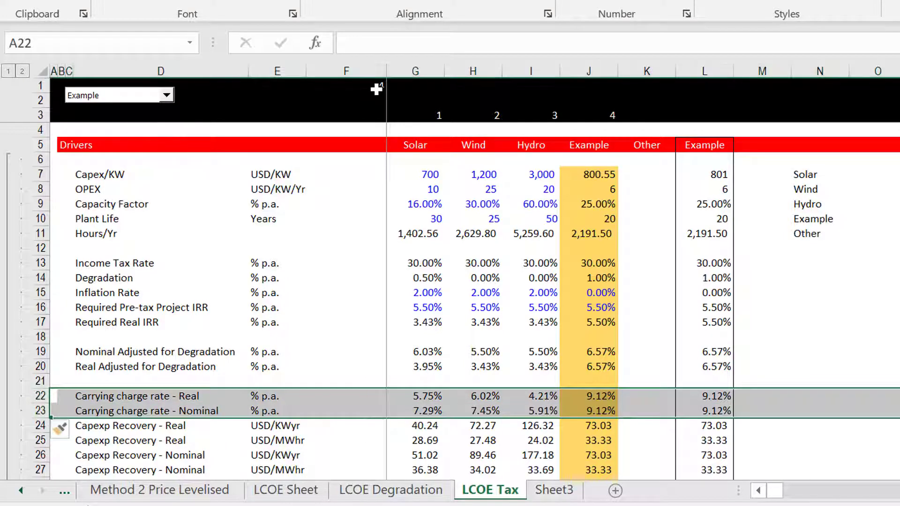
key("ctrl+shift+plus")
Label row 22 "Pre-tax Discount Rate" and give it the unit "%p.a.".
key("Up")
key("Down")
key("Right")
key("Right")
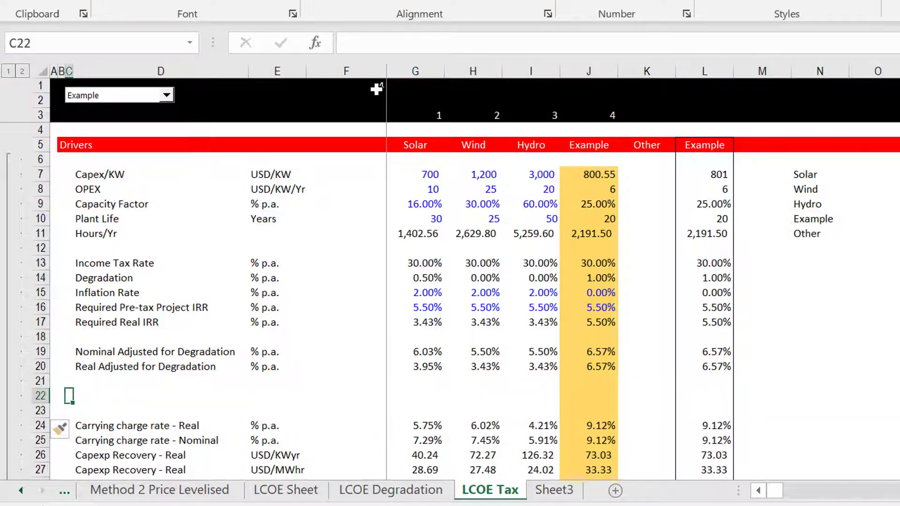
key("Right")
type("Pre")
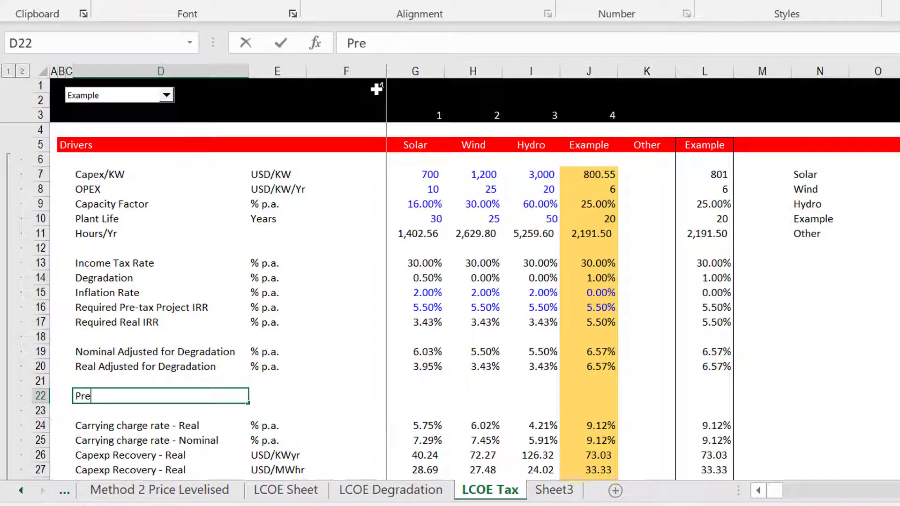
type("-tax Dins")
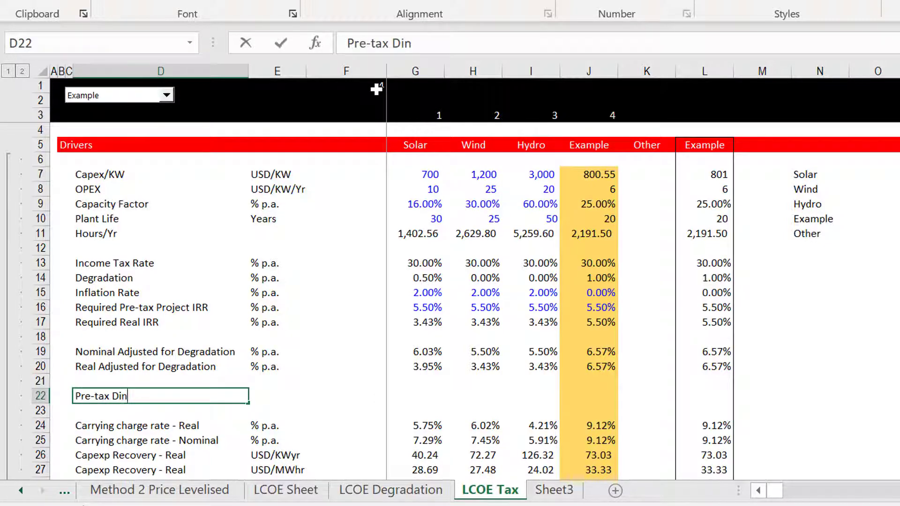
key("BackSpace")
key("BackSpace")
type("scount Rate")
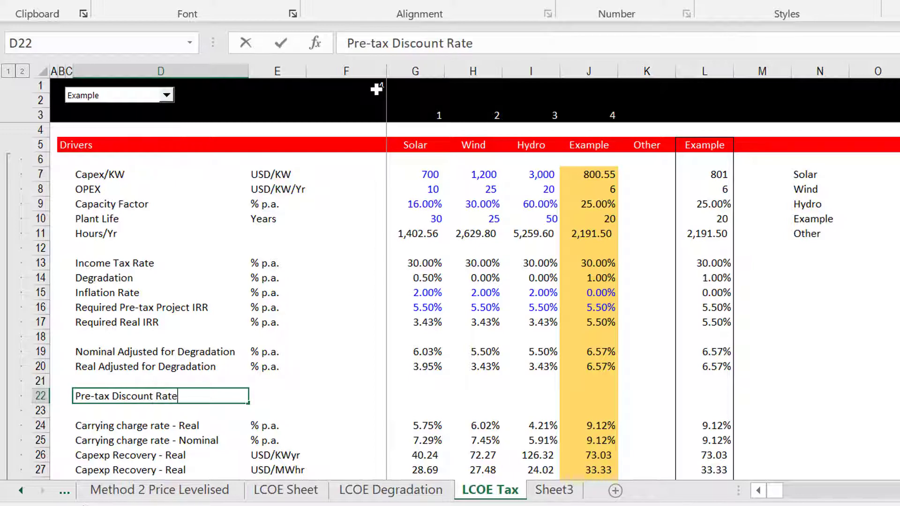
key("Return")
key("Up")
key("Right")
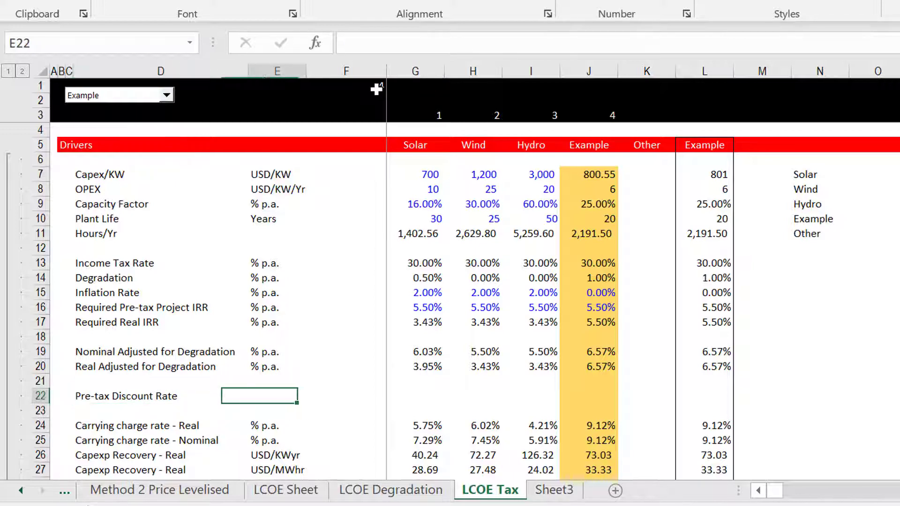
type("%p.a.")
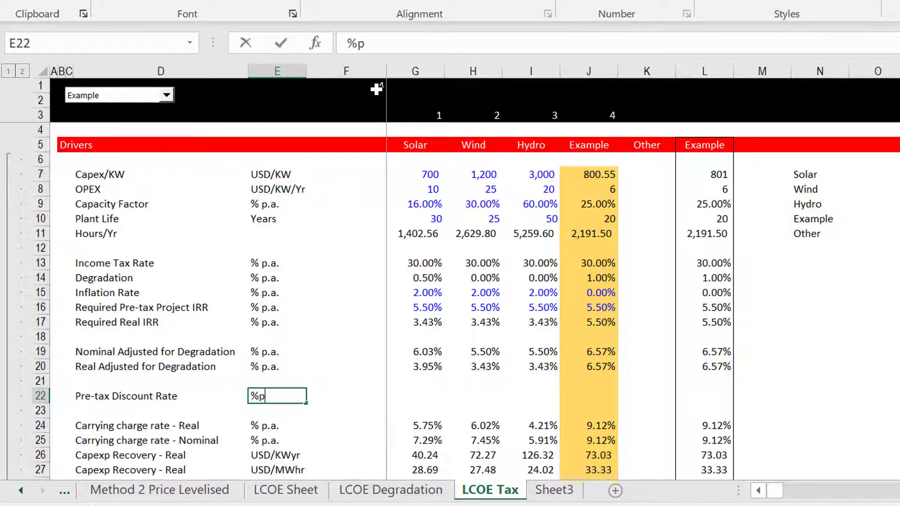
key("Up")
Set the Example case's degradation to 0%.
key("Up")
key("Up")
key("Up")
key("Up")
key("Up")
key("Up")
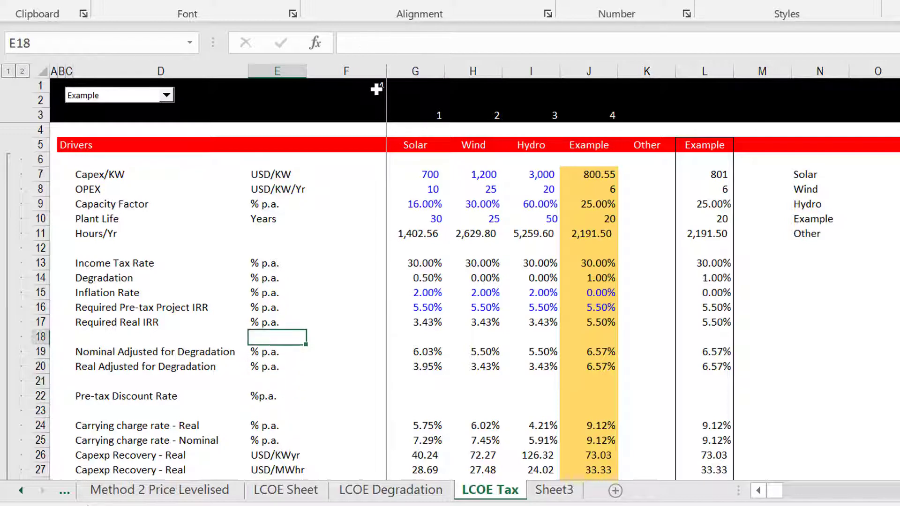
key("Right")
key("Right")
key("Right")
key("Up")
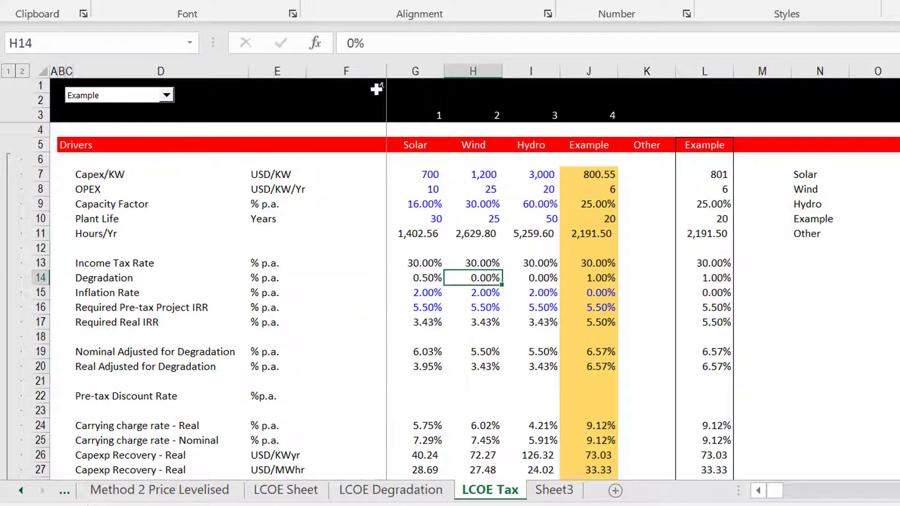
key("Right")
key("Right")
type("0")
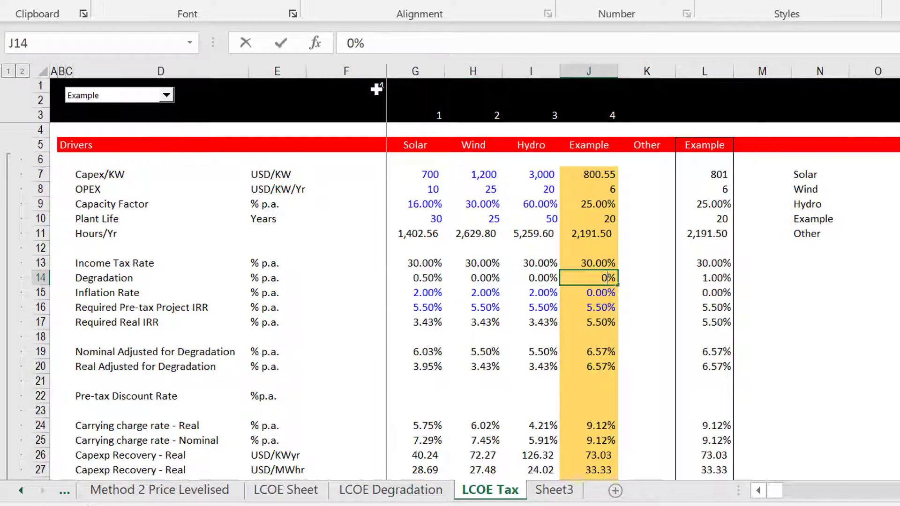
key("Return")
Examine the Example column's income tax, degradation, inflation and required IRR cells.
key("Left")
key("Left")
key("Left")
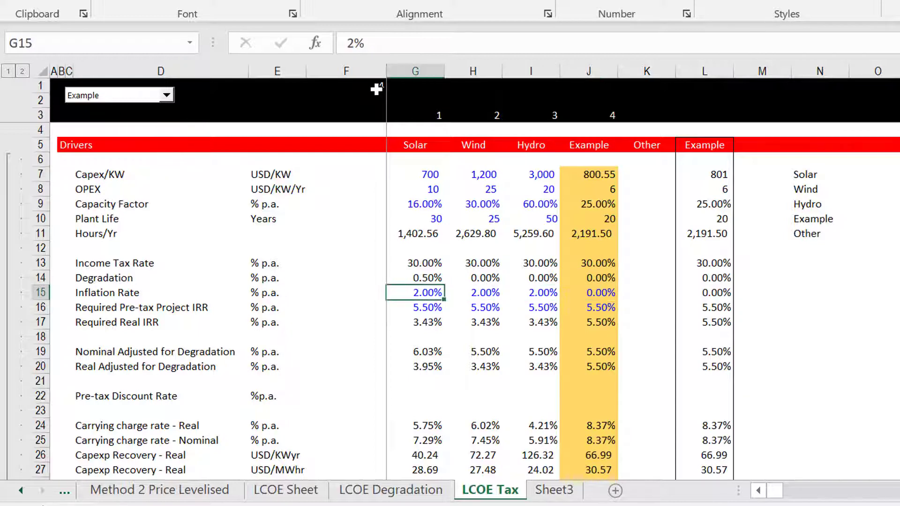
key("Right")
key("Right")
key("Right")
key("Up")
key("Up")
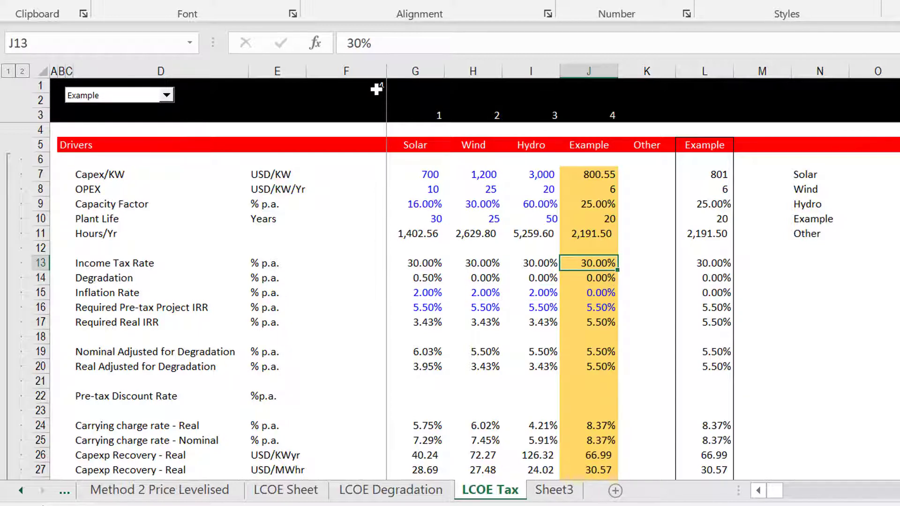
key("Down")
key("Down")
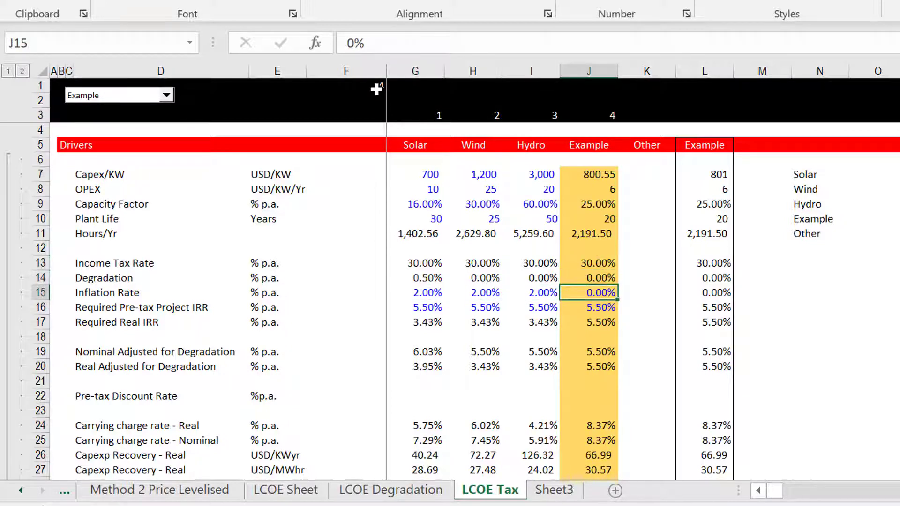
key("Down")
key("Down")
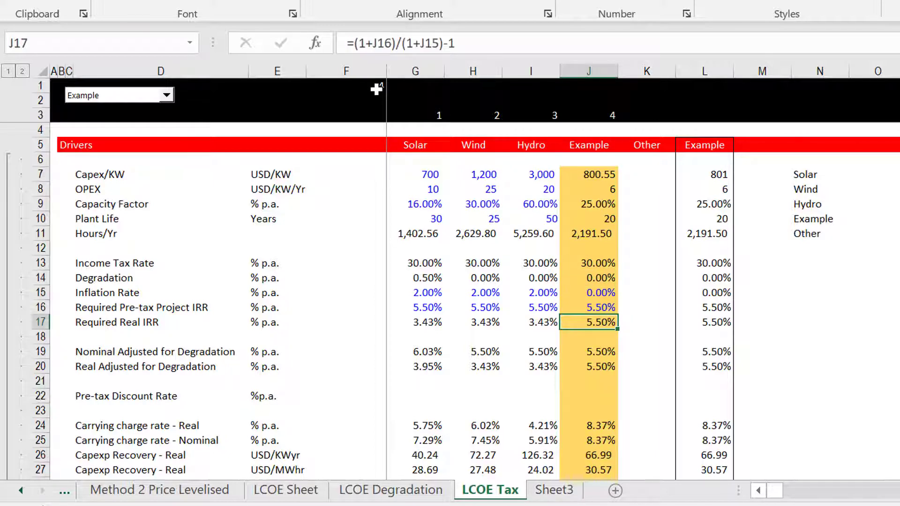
key("Up")
key("Up")
key("Up")
key("Down")
key("Down")
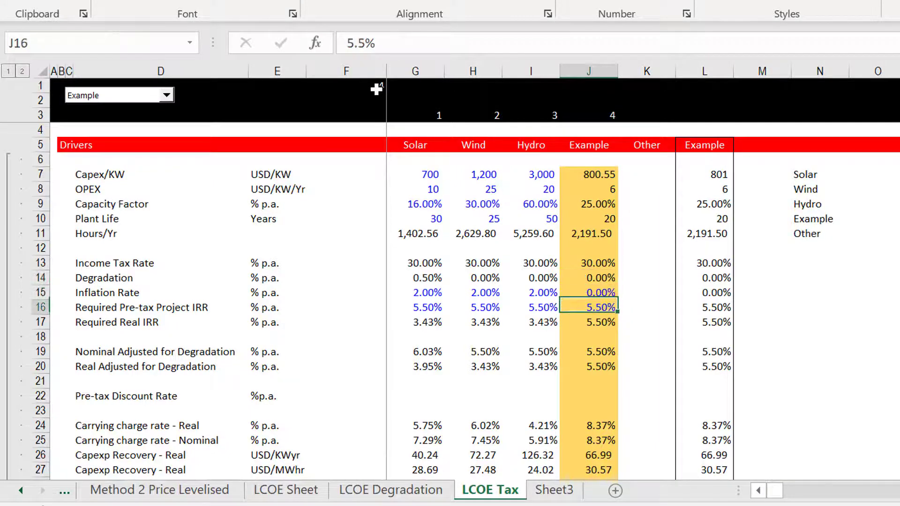
Begin Solar's pre-tax discount rate formula in G22, dividing the nominal rate adjusted for degradation (G19) by a bracketed expression starting with 1.
key("Down")
key("Down")
key("Down")
key("Down")
key("Down")
key("Down")
key("Left")
key("Left")
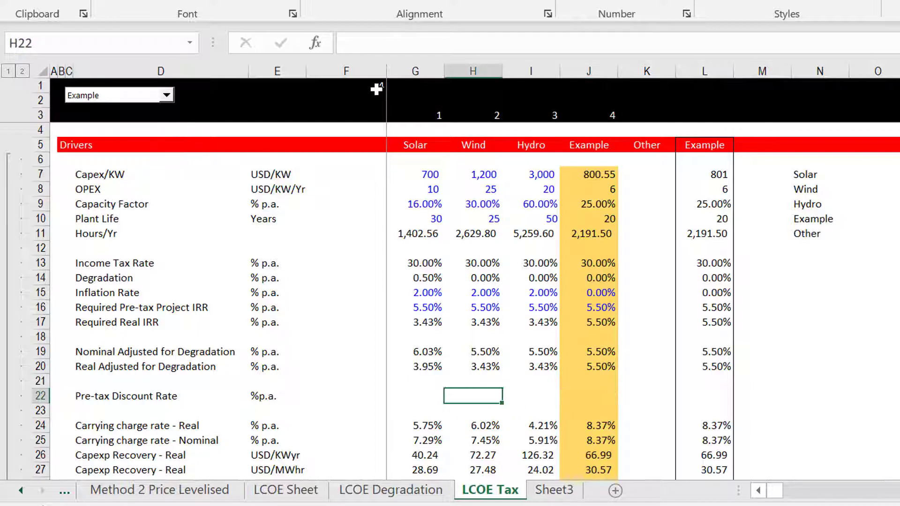
key("Left")
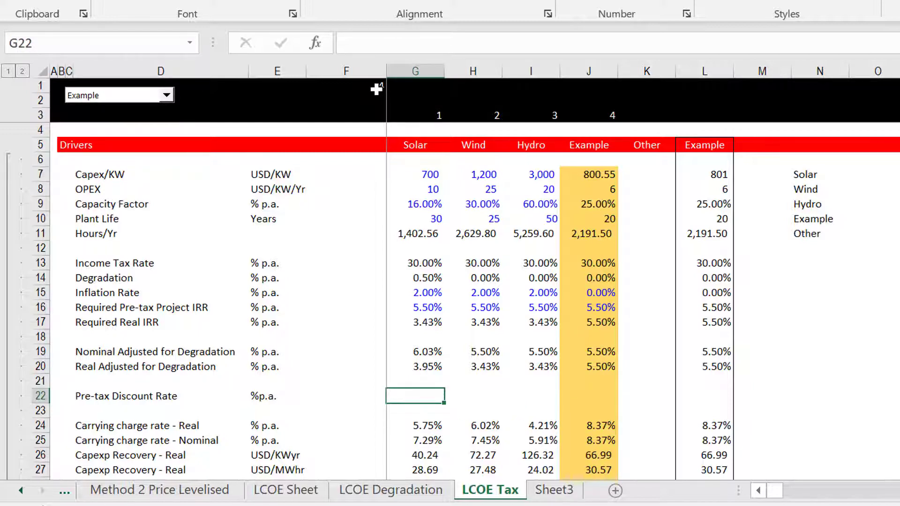
type("=")
key("Up")
key("Up")
key("Up")
key("Up")
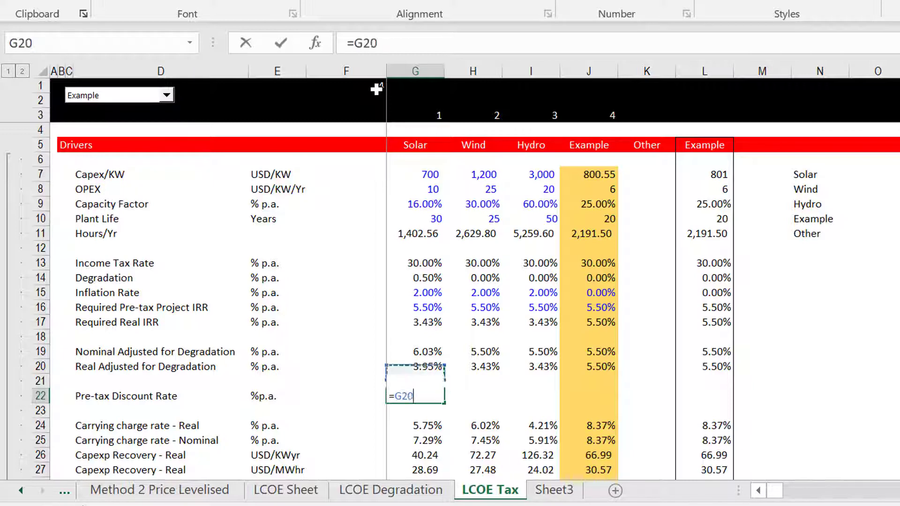
key("Down")
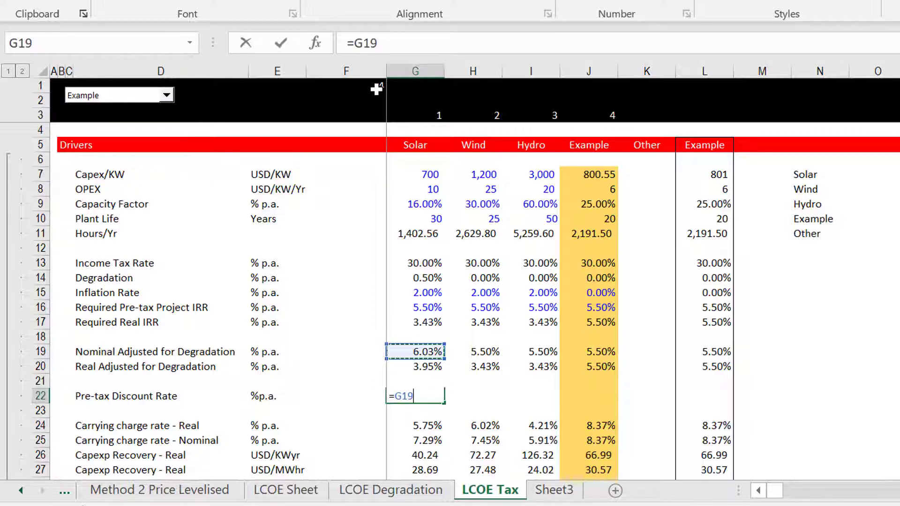
type("/")
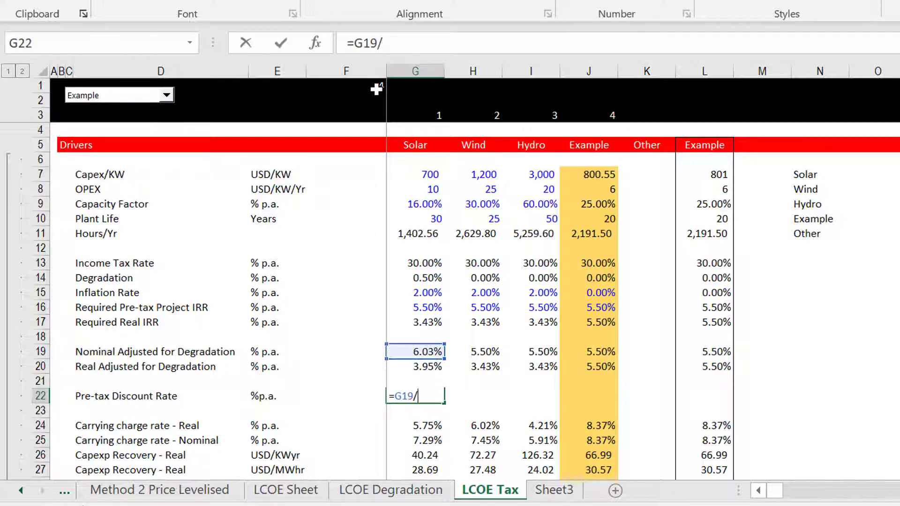
type("(1+")
key("Up")
key("Up")
key("Up")
key("Up")
key("Up")
key("Up")
key("Up")
key("Up")
key("Up")
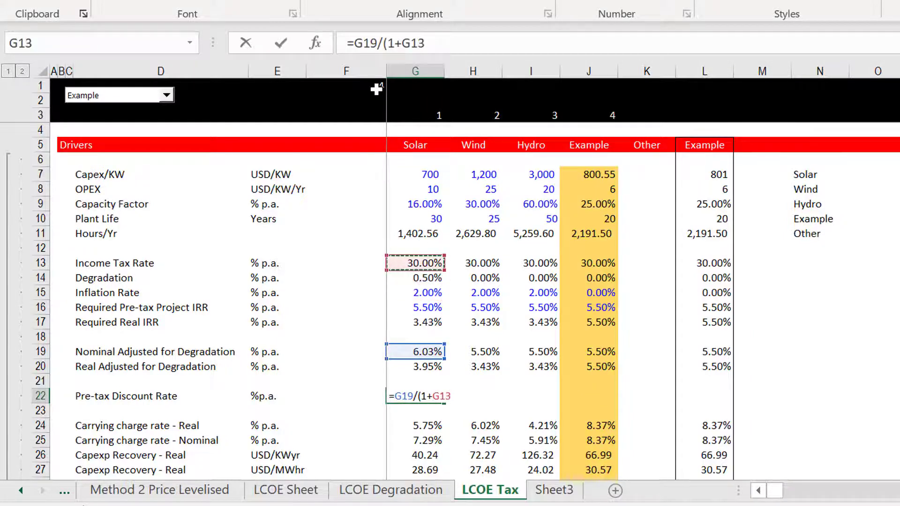
key("BackSpace")
key("BackSpace")
key("BackSpace")
key("BackSpace")
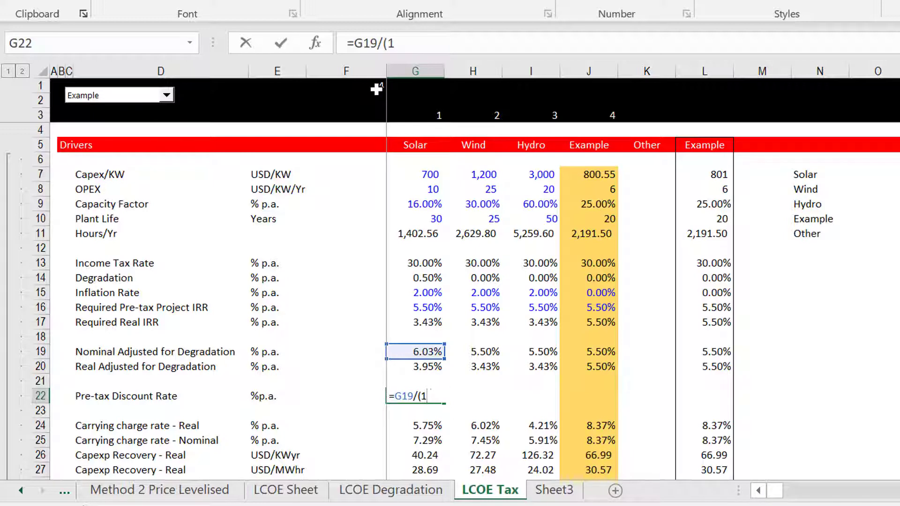
Complete Solar's pre-tax discount rate formula in G22 as =G19/(1-G13), using the income tax rate.
type("-")
key("Up")
key("Up")
key("Up")
key("Up")
key("Up")
key("Up")
key("Up")
key("Up")
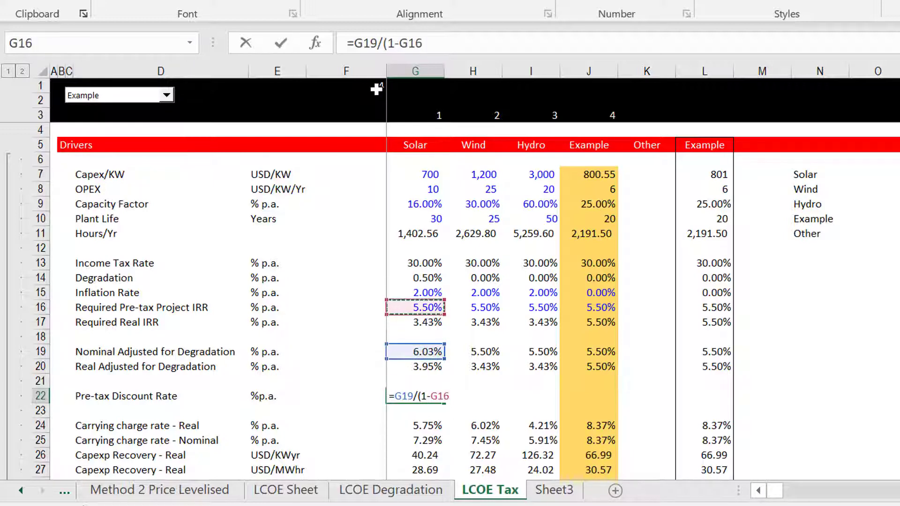
key("Up")
key("Up")
key("Down")
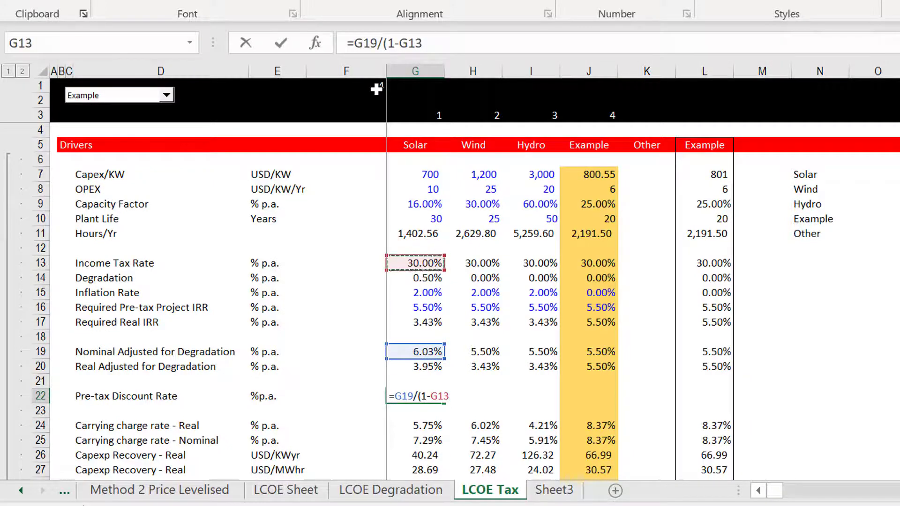
type(")")
key("Return")
key("Up")
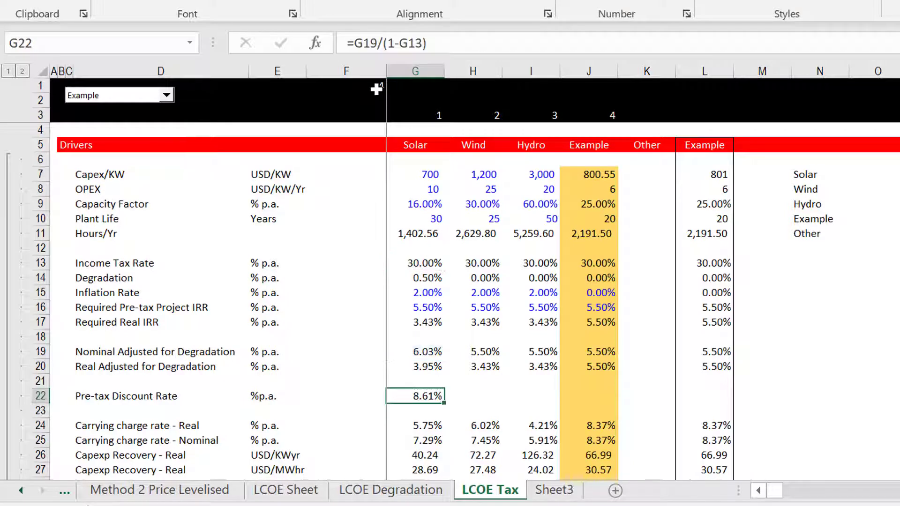
Fill Solar's pre-tax discount rate formula across the Wind, Hydro and Example columns through J22.
key("shift+Right")
key("shift+Right")
key("shift+Right")
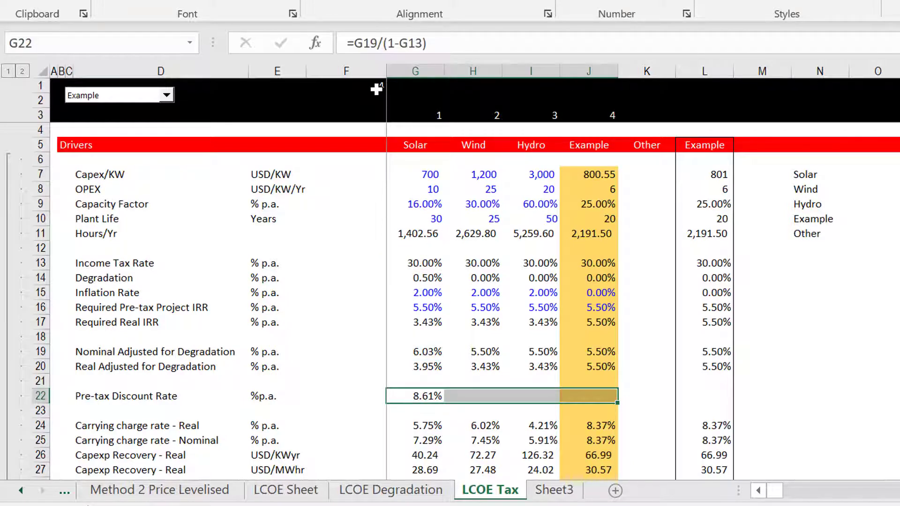
key("ctrl+r")
Copy the selected-case INDEX formula from L20 into L22 for the pre-tax discount rate.
key("Right")
key("Right")
key("Right")
key("Right")
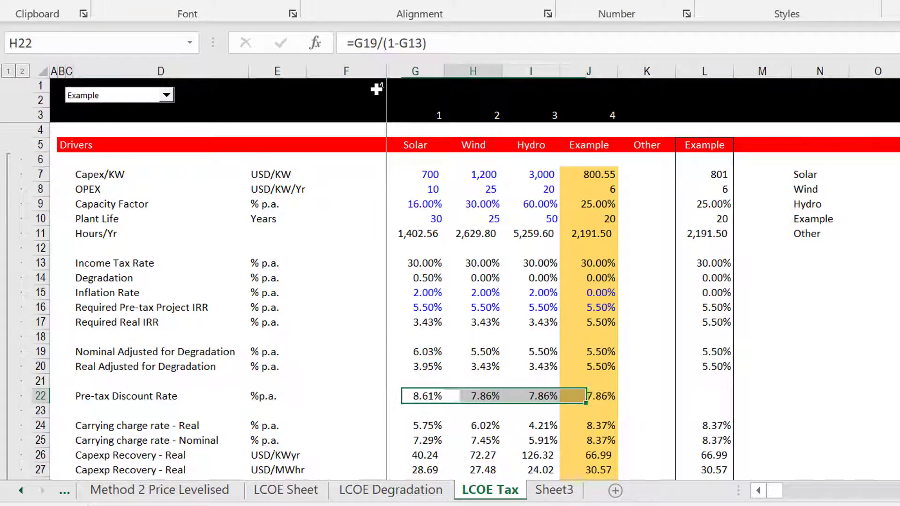
key("Up")
key("Right")
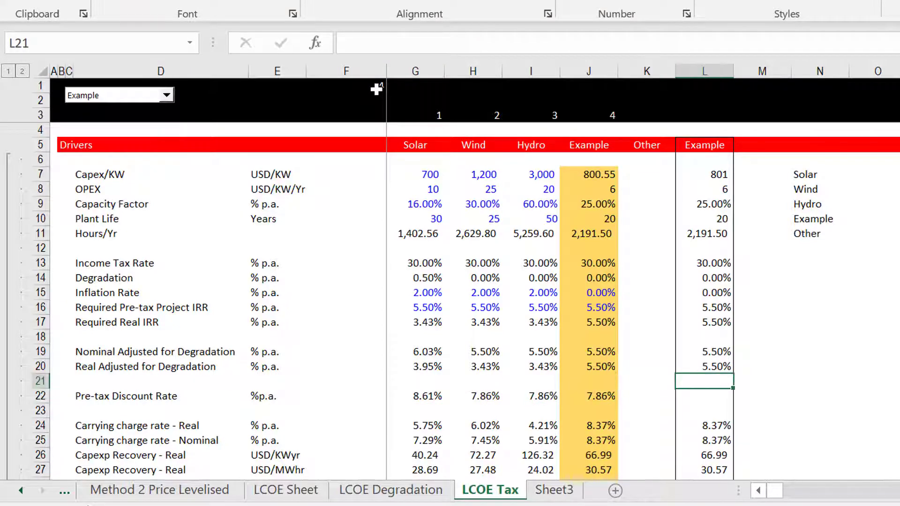
key("Up")
key("ctrl+c")
key("Down")
key("Down")
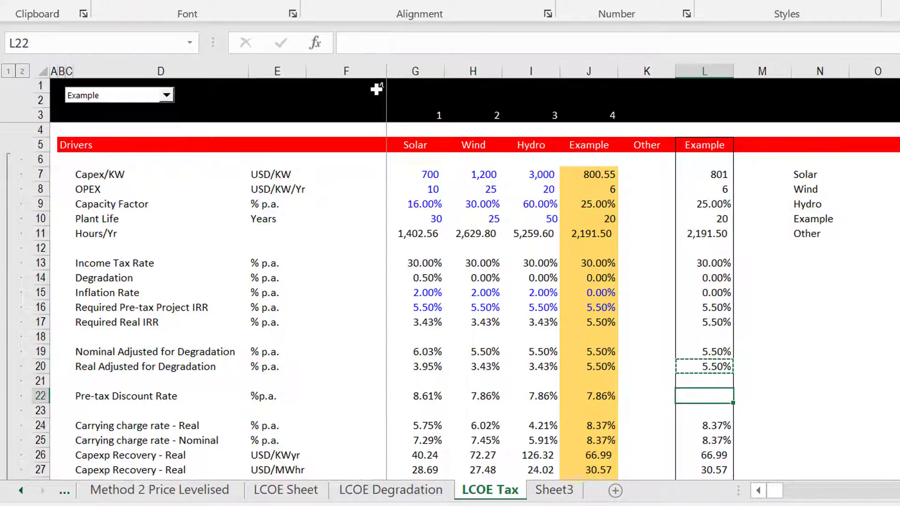
key("ctrl+v")
Check the after-tax rate in spare cells by entering =L22 in O19 and =O19*(1-L13) in O20.
key("ctrl+Home")
key("Right")
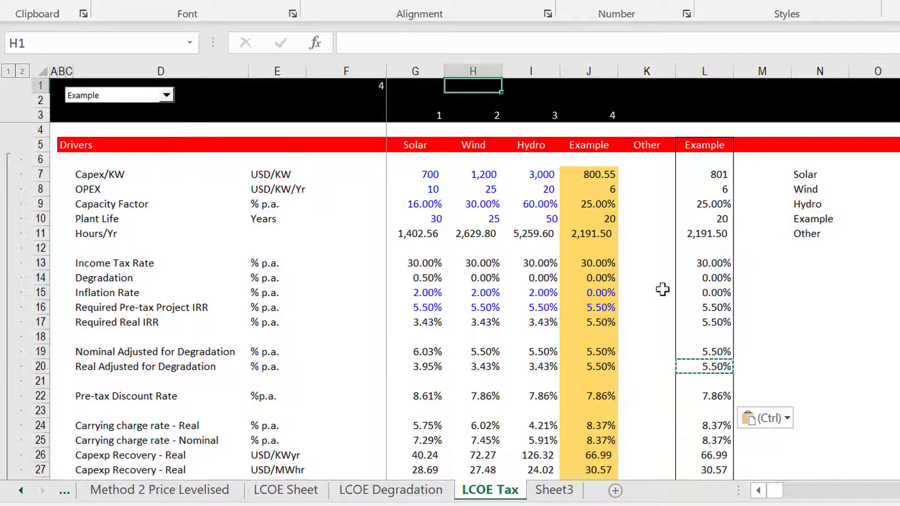
left_click(886, 356)
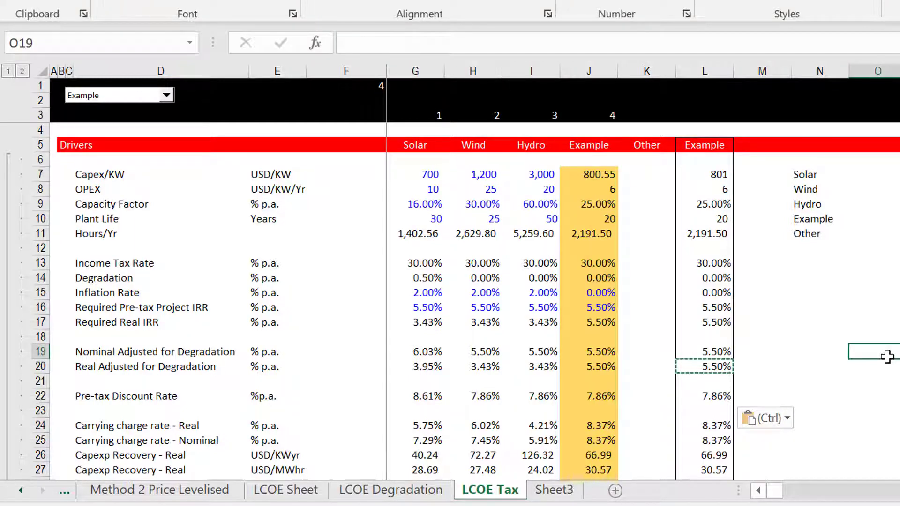
type("=")
left_click(714, 396)
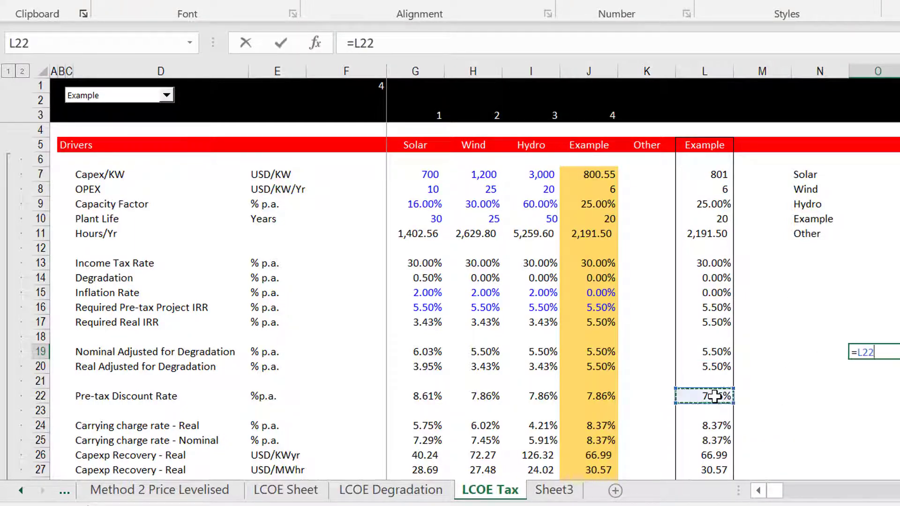
key("Return")
type("=")
key("Up")
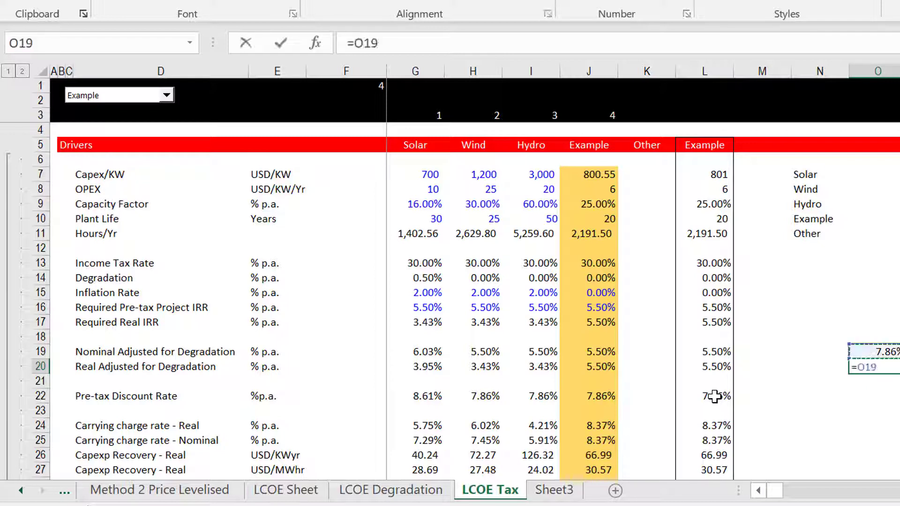
type("*(1-")
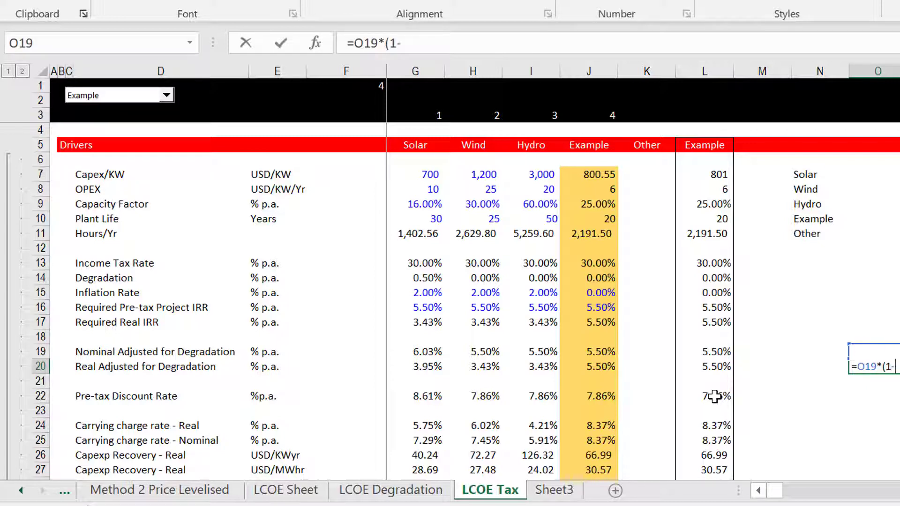
left_click(703, 268)
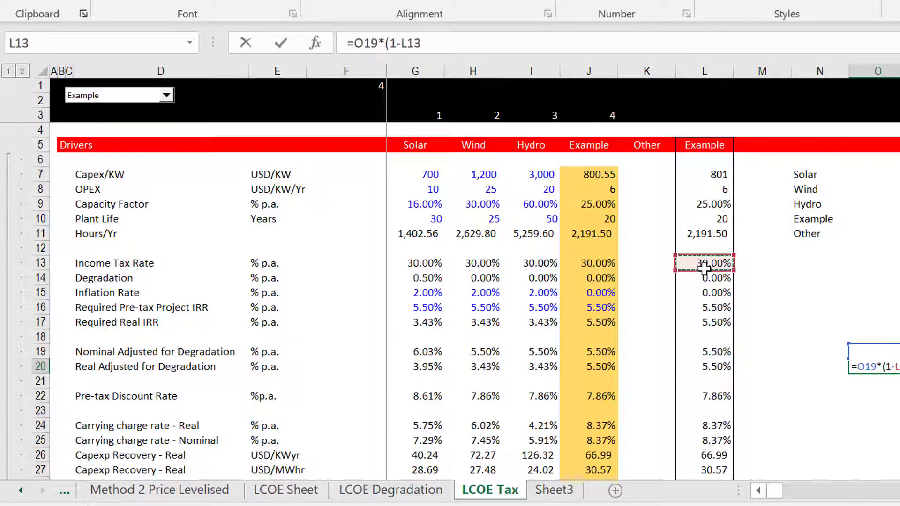
key("Return")
key("Return")
key("Up")
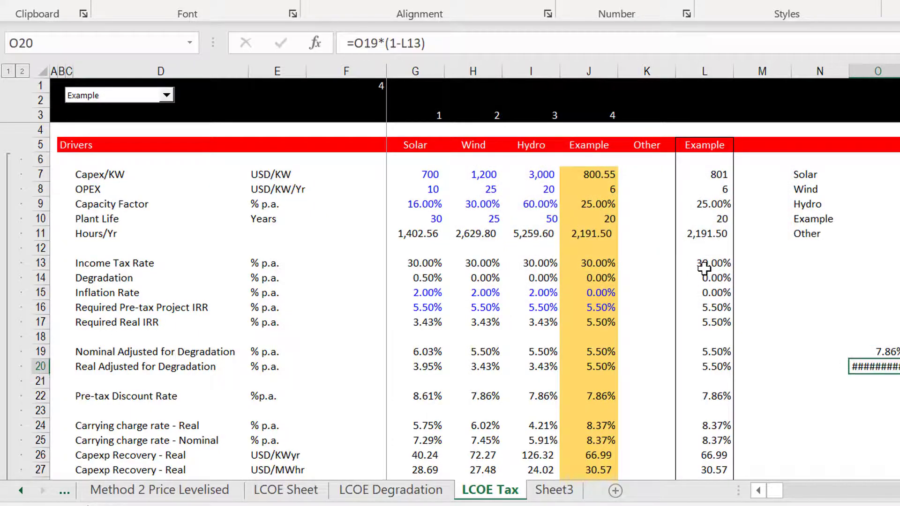
key("Up")
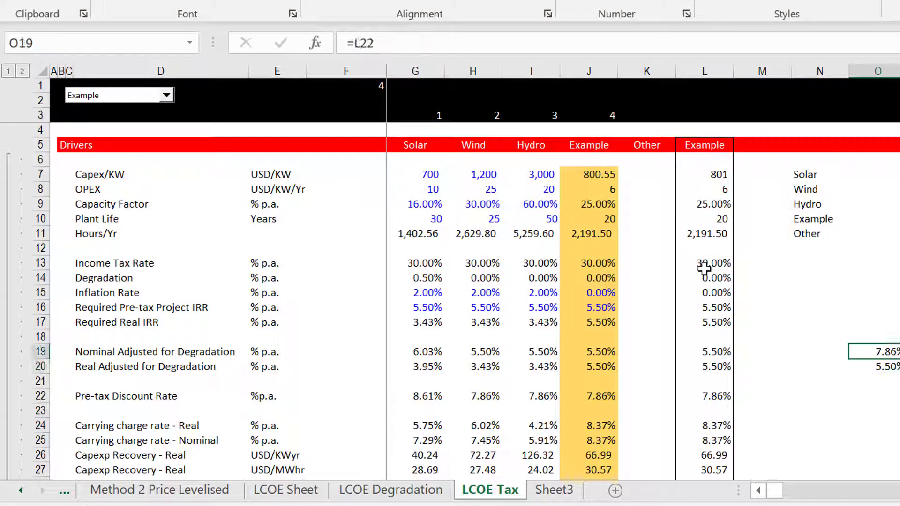
Clear the check formulas from O19:O20 and return to the selected case's pre-tax discount rate in L22.
key("shift+Down")
key("Delete")
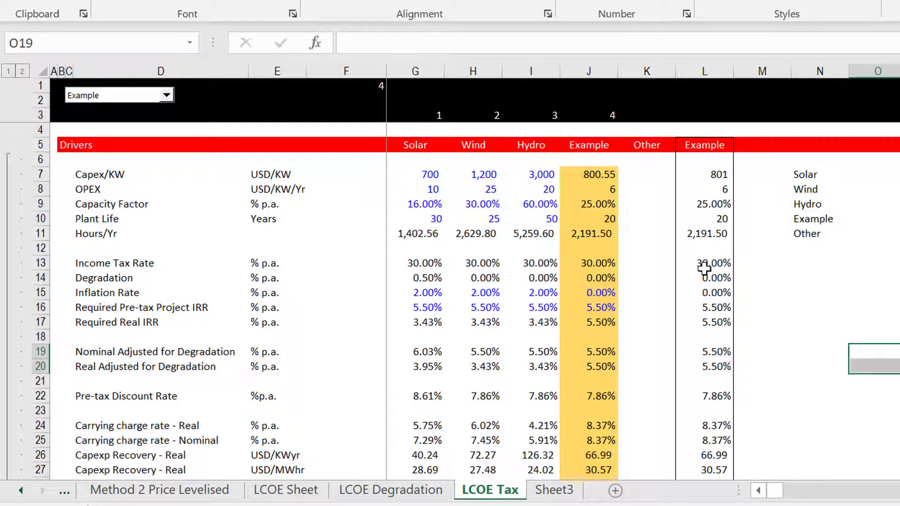
key("Down")
key("Left")
key("Left")
key("Left")
key("Down")
key("Down")
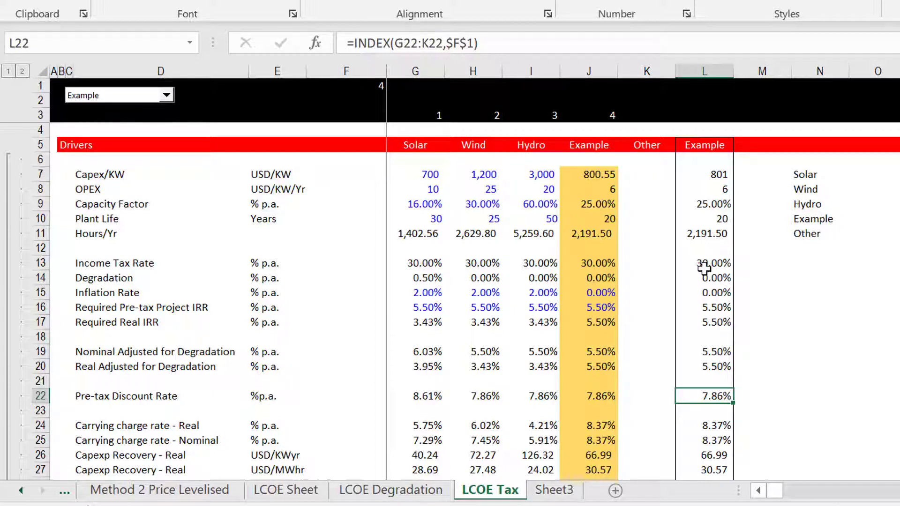
key("Left")
key("Left")
key("Left")
key("Left")
key("Left")
key("Left")
key("Left")
key("Left")
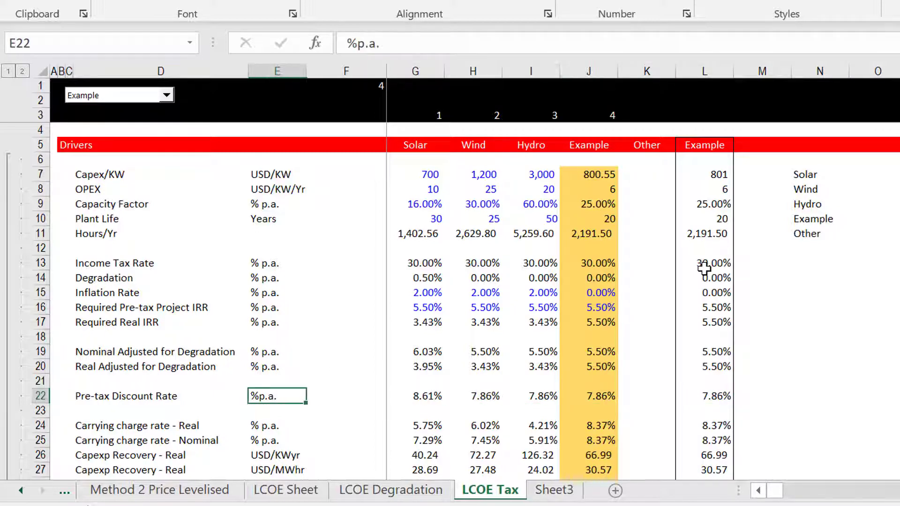
key("F2")
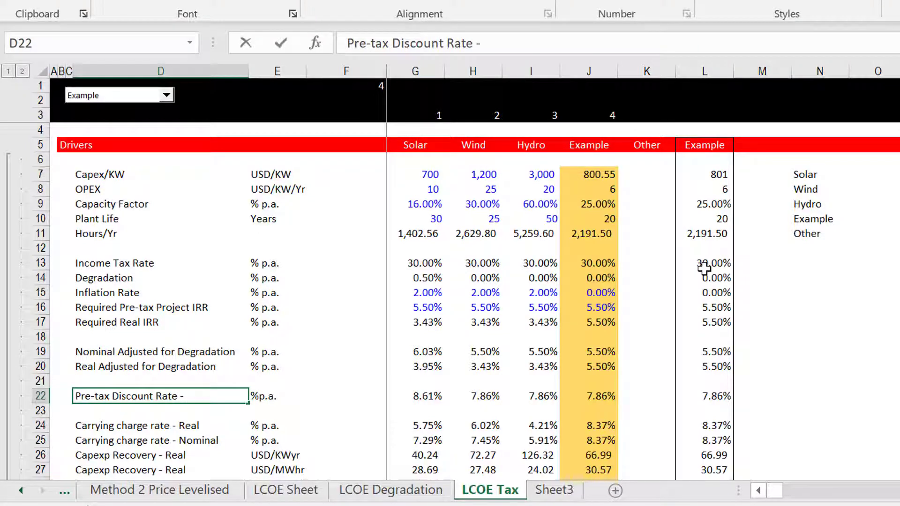
key("Up")
key("Up")
key("Up")
key("Up")
key("Up")
key("Up")
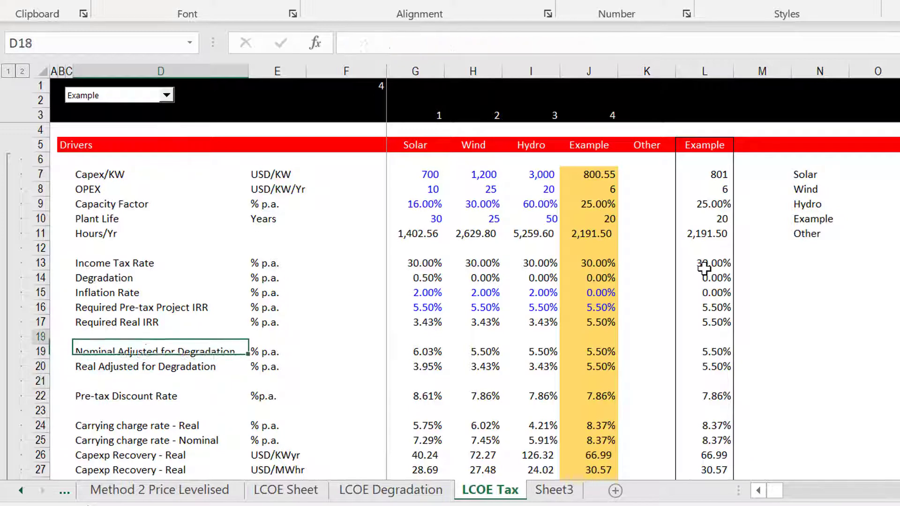
key("Down")
key("Down")
key("Down")
key("Down")
key("Down")
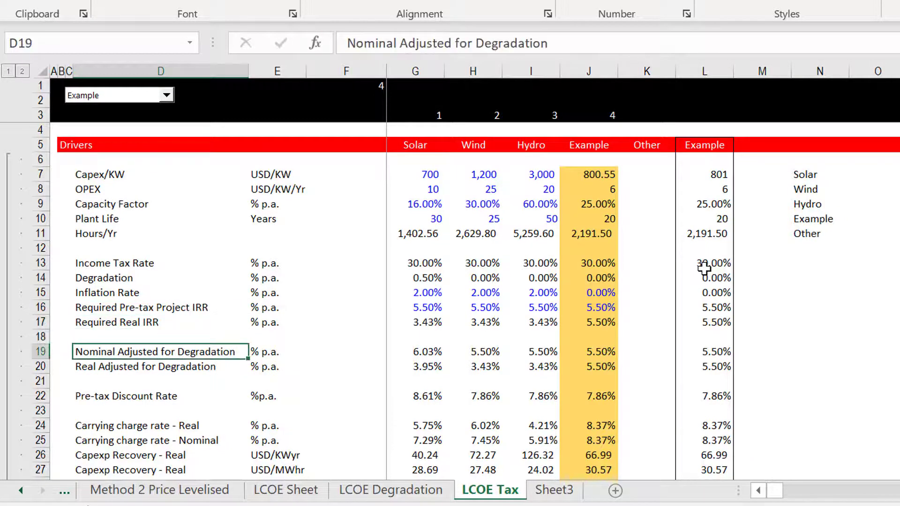
key("Down")
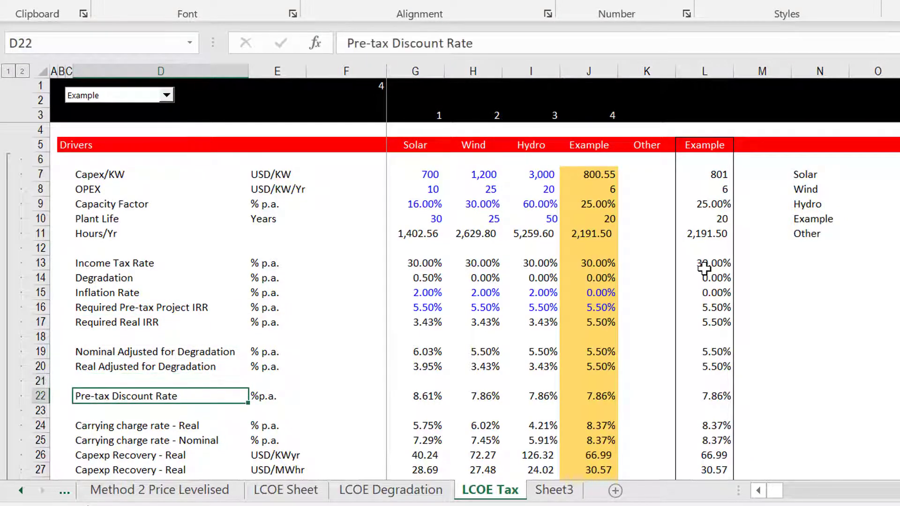
Rename the row 22 label in D22 as "Pre-tax Discount Rate Nominal".
key("F2")
type("Nominal")
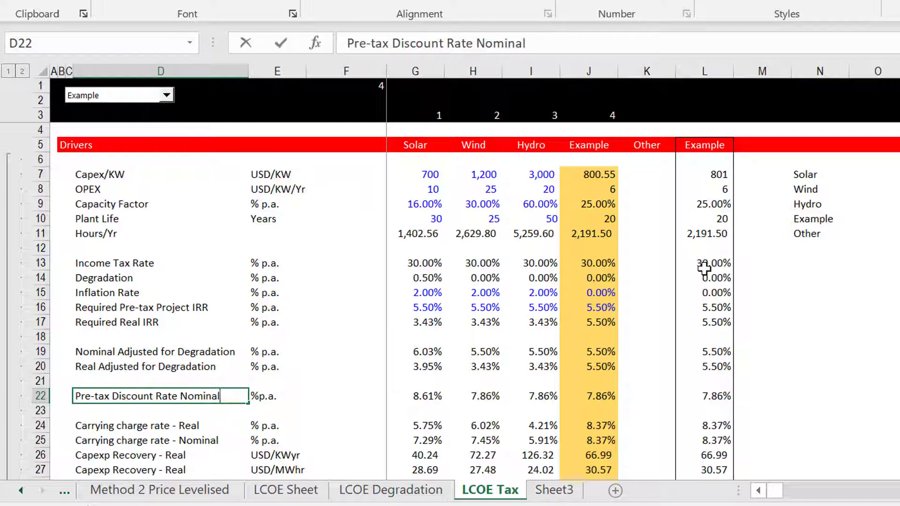
key("Return")
Move the whole "Carrying charge rate - Nominal" row above the "Carrying charge rate - Real" row.
key("Down")
key("Down")
key("Down")
key("Down")
key("Up")
key("Up")
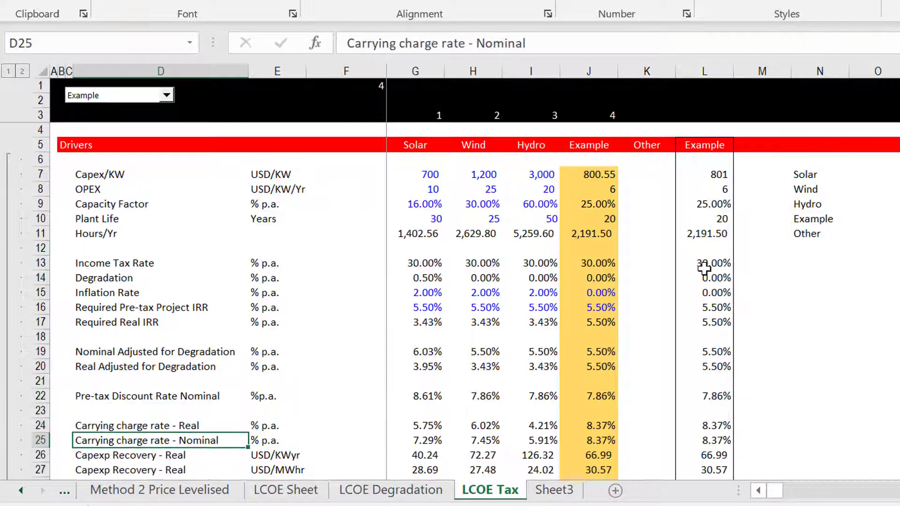
key("shift+space")
key("ctrl+c")
key("Up")
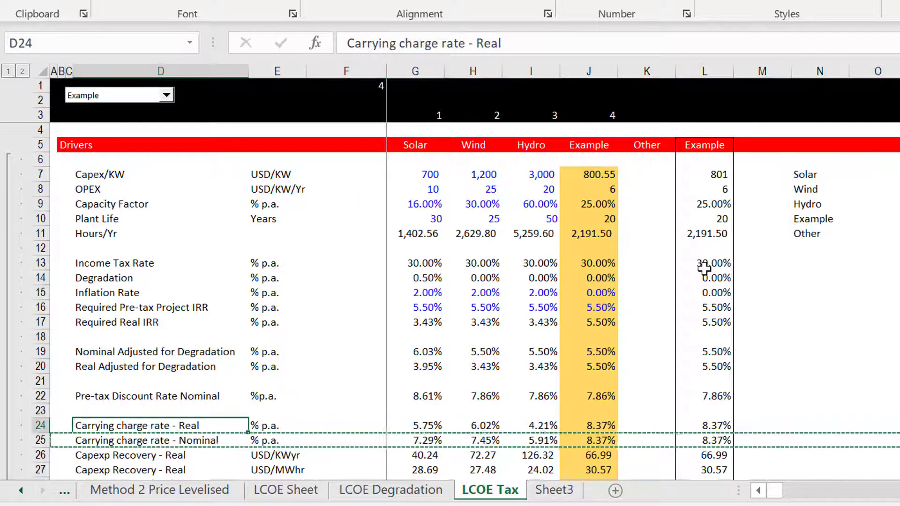
key("Left")
key("Left")
key("Left")
key("Up")
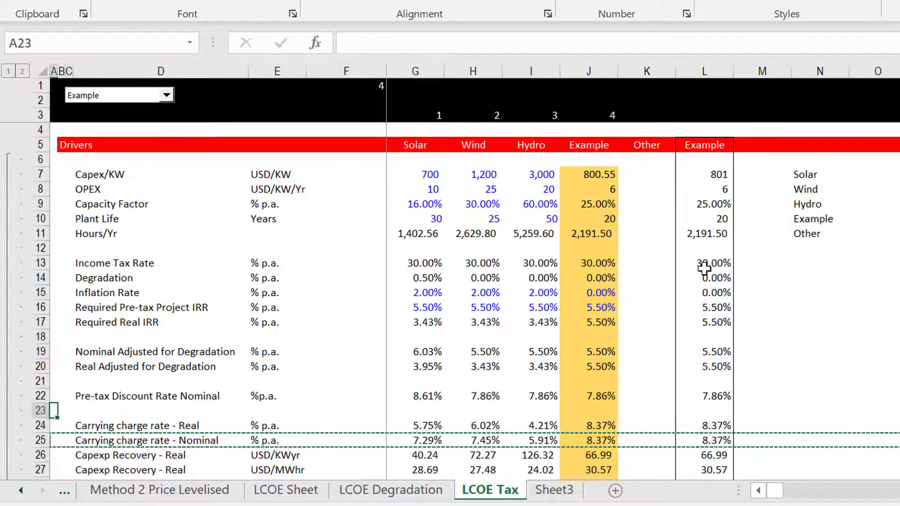
key("Down")
key("ctrl+plus")
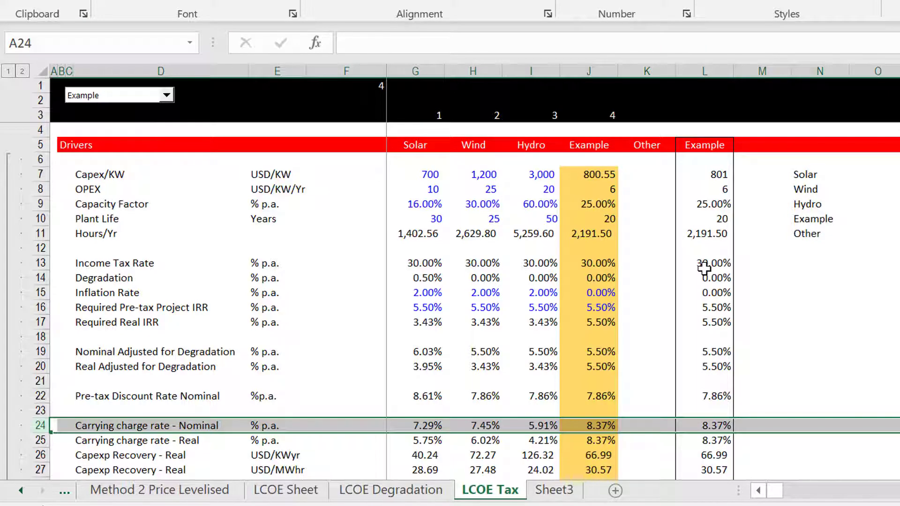
Move the two "Capexp Recovery - Real" rows (26 and 27) below the two "Capexp Recovery - Nominal" rows.
key("Down")
key("Down")
key("Down")
key("Down")
key("Down")
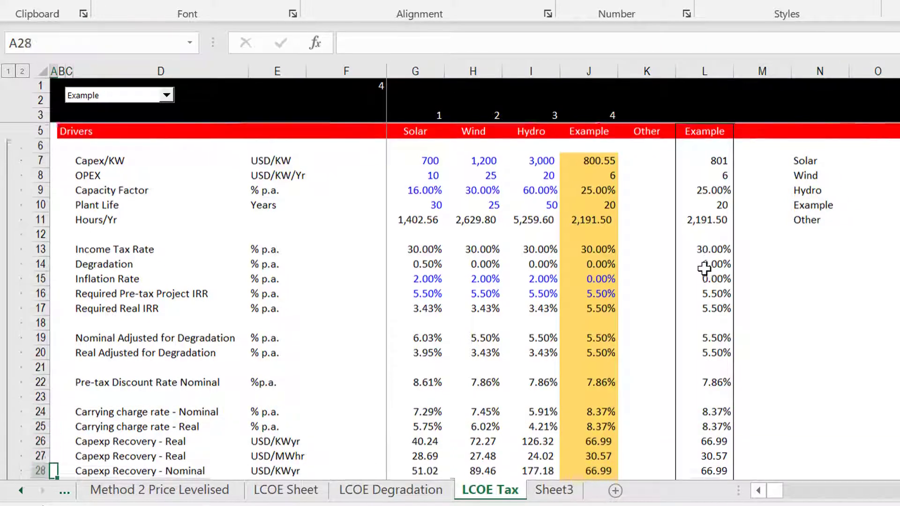
key("Up")
key("Up")
key("Up")
key("Up")
key("Down")
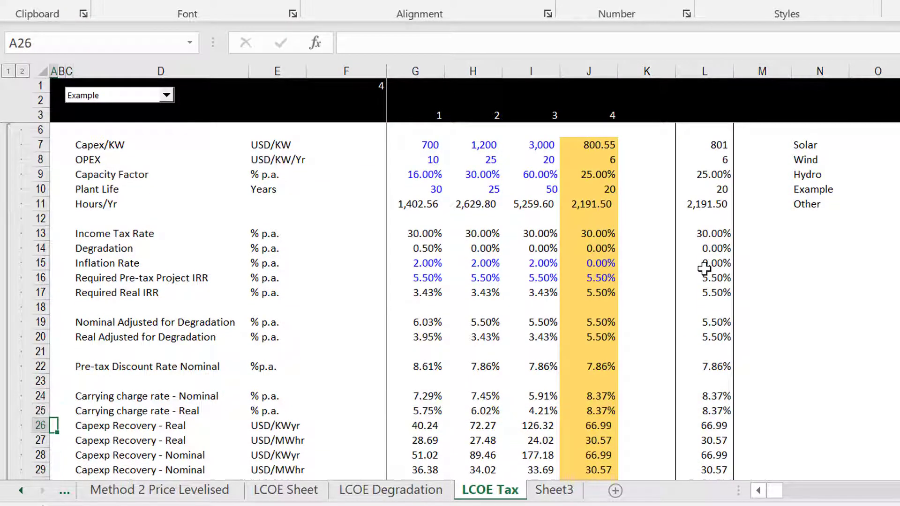
key("shift+space")
key("shift+Down")
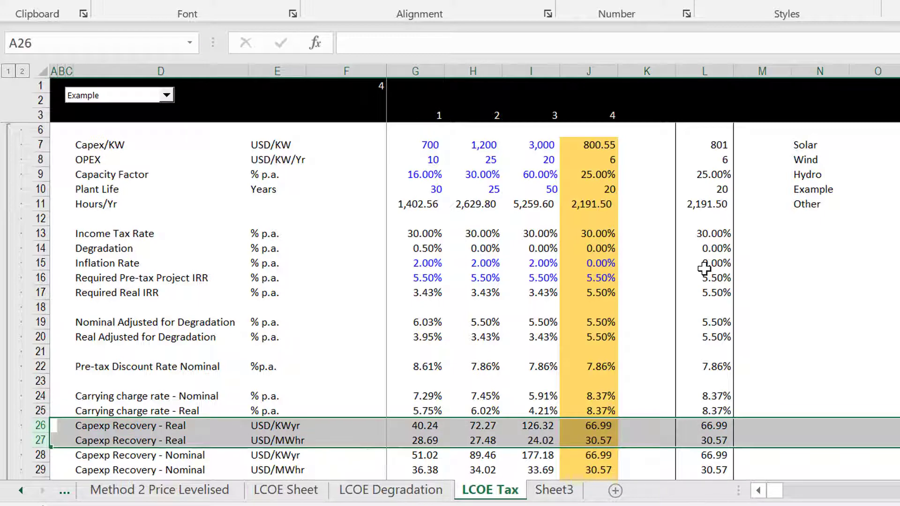
key("ctrl+c")
key("Down")
key("Down")
key("Down")
key("Down")
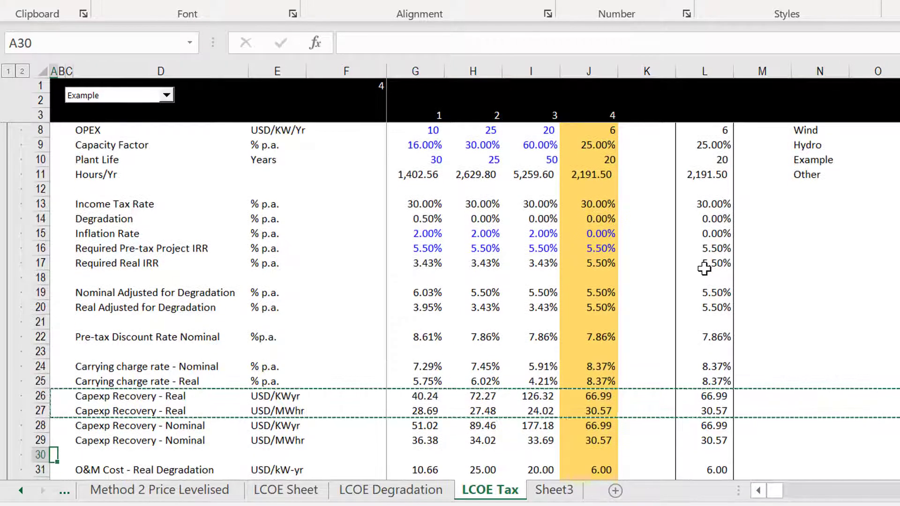
key("shift+space")
key("shift+Down")
key("ctrl+plus")
Move the whole O&M Cost real rows (31 and 32) below the two "O&M Cost - Nominal" rows.
key("Down")
key("Down")
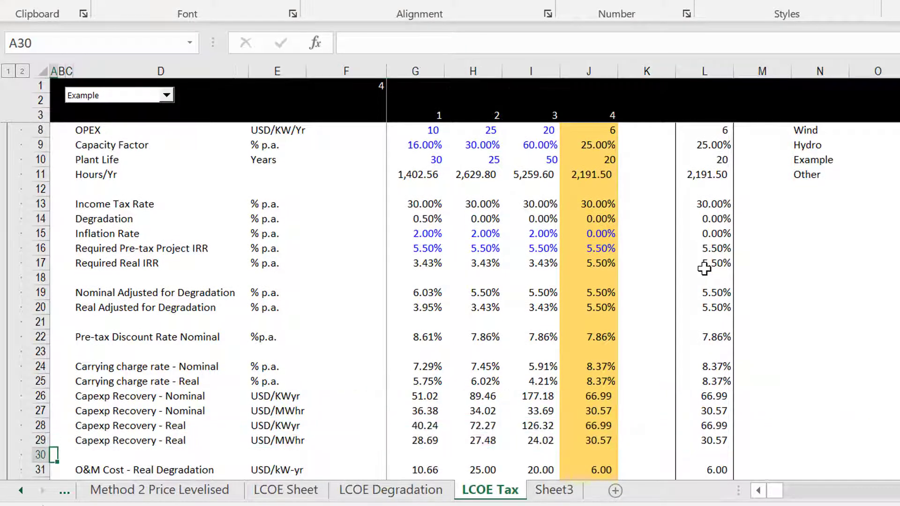
key("Down")
key("Down")
key("Down")
key("Down")
key("Down")
key("Down")
key("Up")
key("Up")
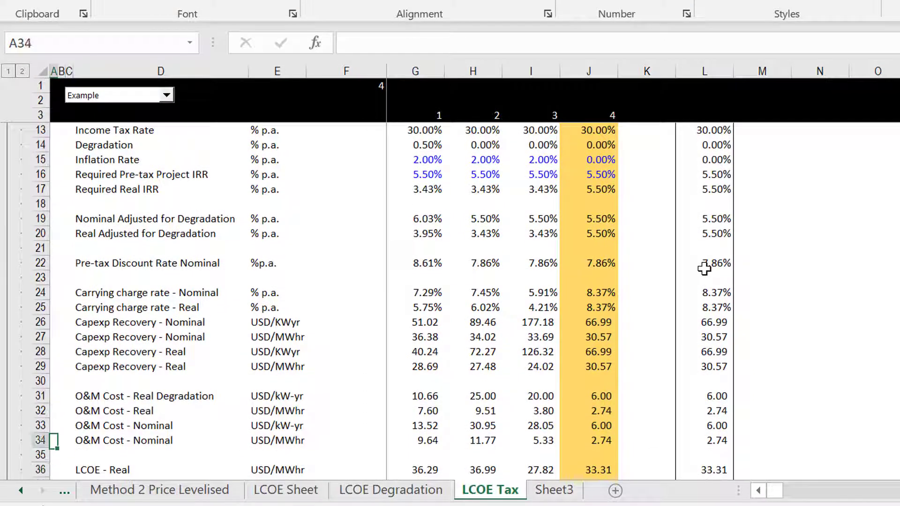
key("Up")
key("Up")
key("Up")
key("shift+space")
key("shift+Down")
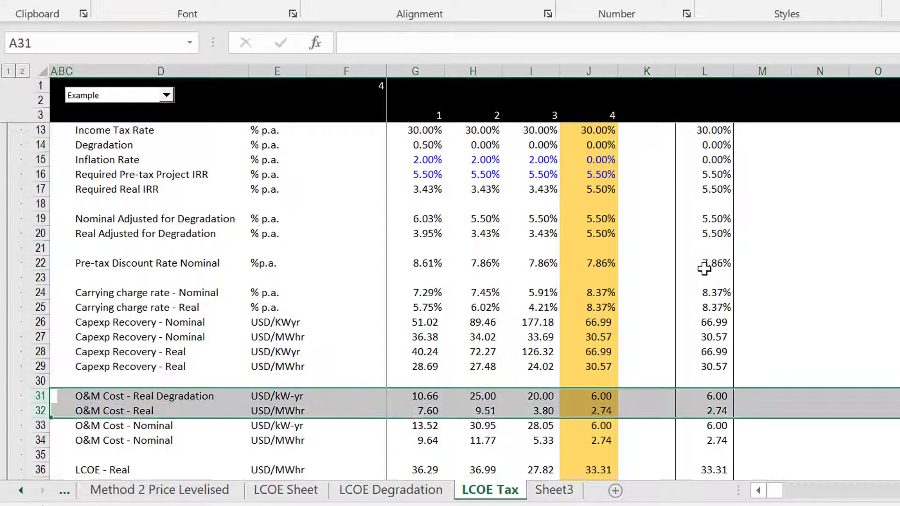
key("ctrl+x")
key("Down")
key("Down")
key("Down")
key("Down")
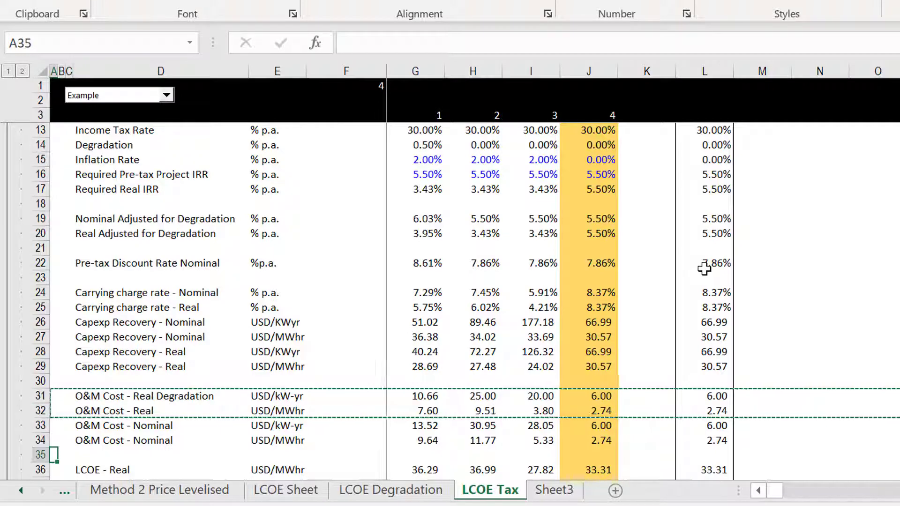
key("ctrl+shift+plus")
Look over the reordered rows from the income tax rate down to the LCOE results and the proof section.
key("Up")
key("Up")
key("Up")
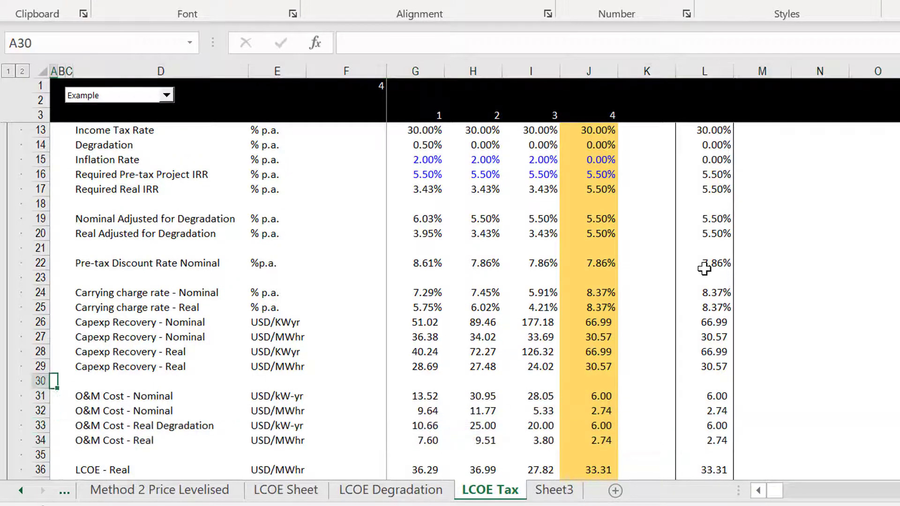
key("Up")
key("Up")
key("Up")
key("Up")
key("Up")
key("Up")
key("Up")
key("Up")
key("Up")
key("Up")
key("Up")
key("Up")
key("Up")
key("Up")
key("Up")
key("Up")
key("Up")
key("Up")
key("Up")
key("Up")
key("Up")
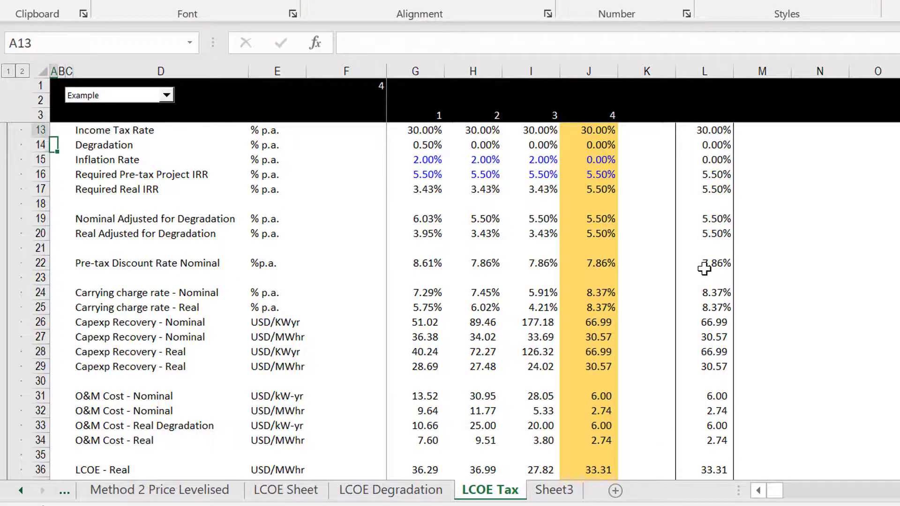
key("Page_Down")
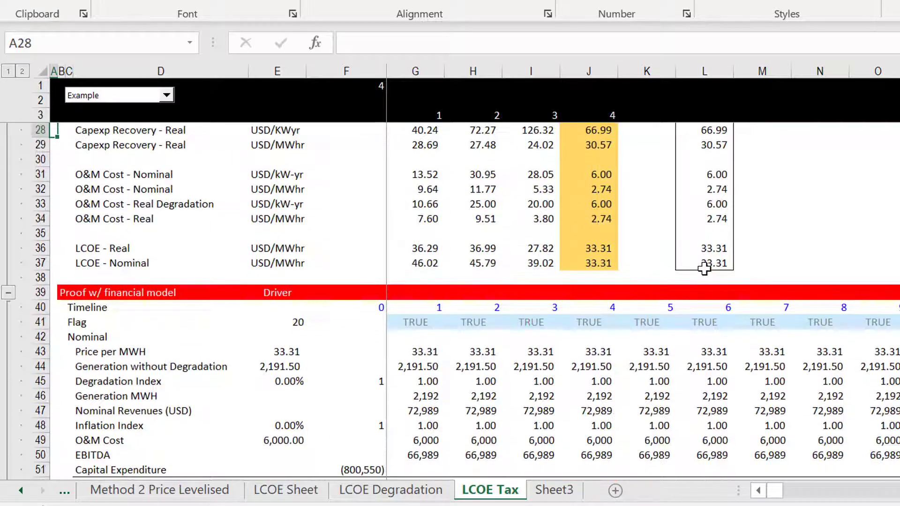
key("Up")
key("Up")
key("Up")
key("Up")
key("Up")
key("Up")
key("Up")
key("Up")
key("Up")
key("Up")
key("Up")
key("Up")
key("Up")
key("Up")
key("Up")
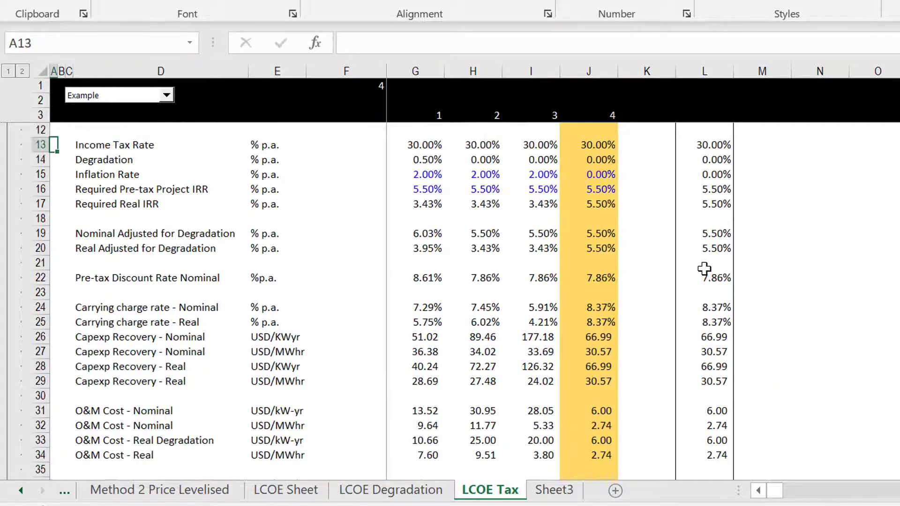
Inspect the nominal pre-tax discount rate formulas in G22 and J22 and the cells they reference.
key("Down")
key("Down")
key("Down")
key("Down")
key("Down")
key("Down")
key("Down")
key("Down")
key("Down")
key("Down")
key("Down")
key("Up")
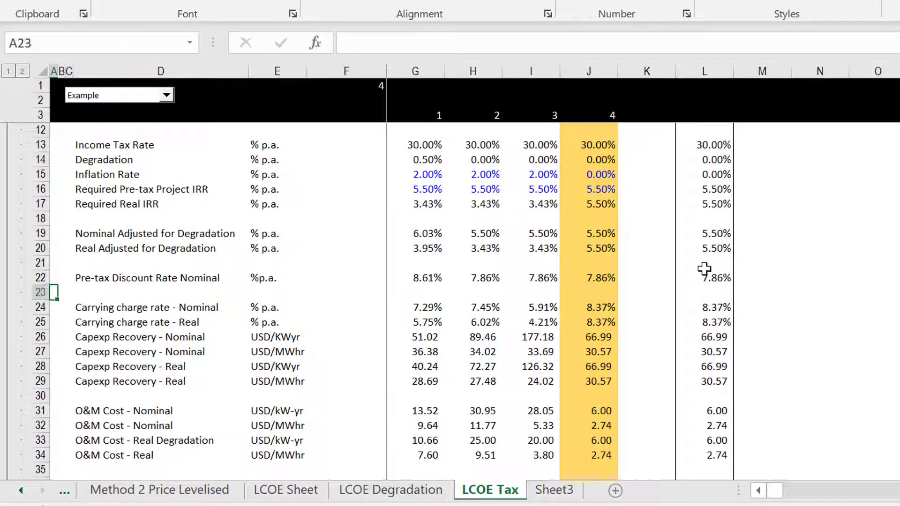
key("Right")
key("Right")
key("Right")
key("Right")
key("Right")
key("Up")
key("Right")
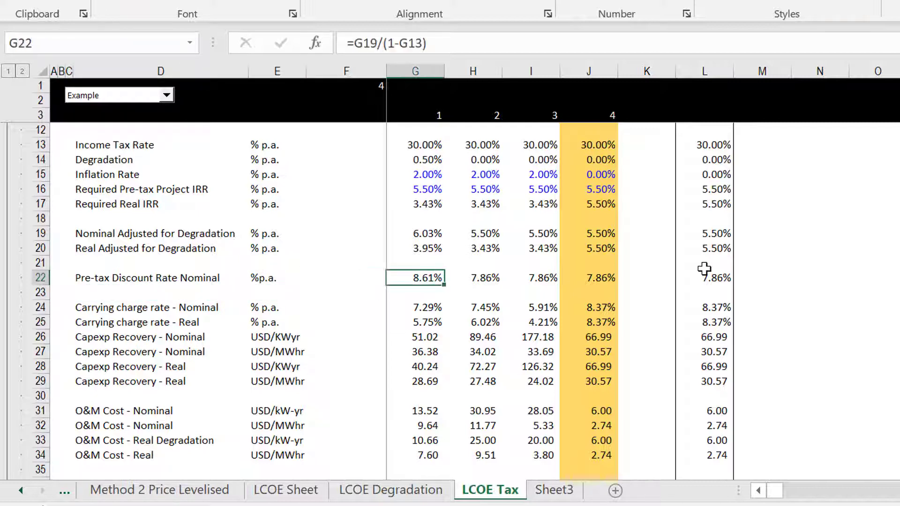
key("F2")
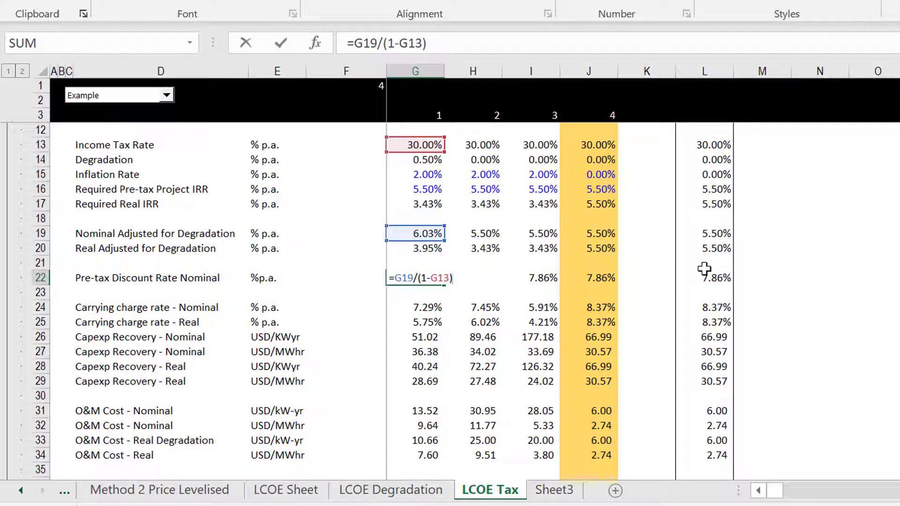
key("Tab")
key("Right")
key("Right")
key("F2")
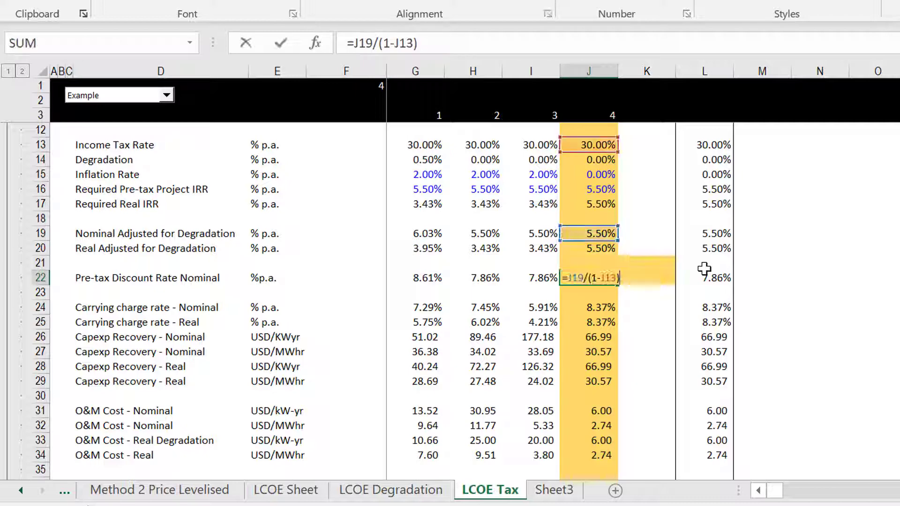
key("Escape")
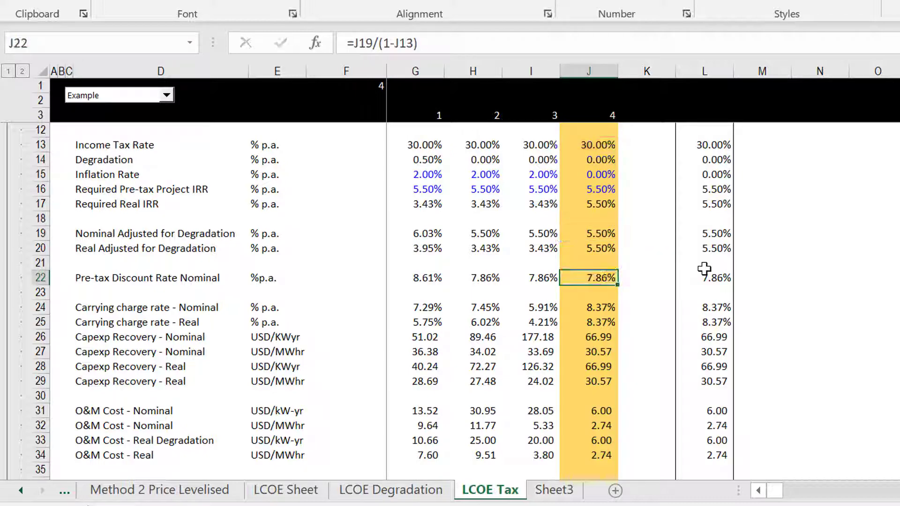
Insert a blank row directly below the "Pre-tax Discount Rate Nominal" row.
key("Down")
key("shift+space")
key("ctrl+shift+plus")
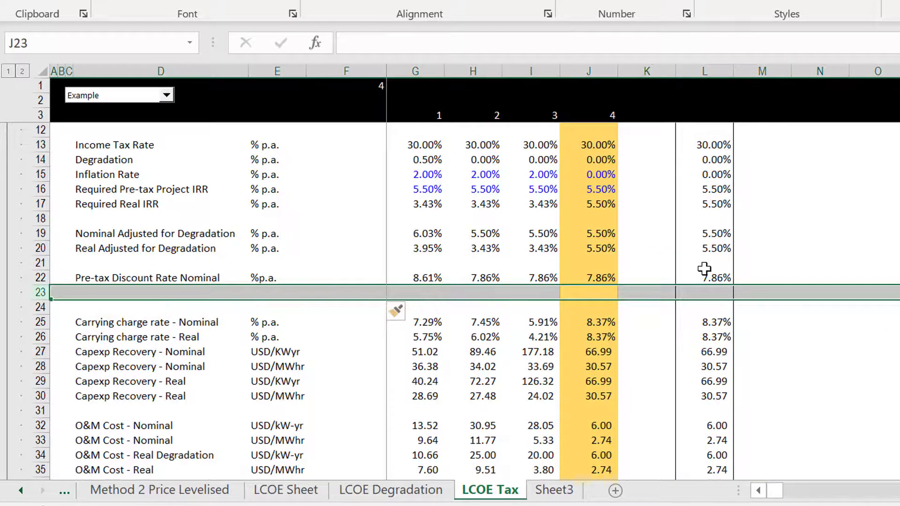
Label D23 "Pre-tax Discount Rate - Real" and copy the %p.a. unit from the row above into E23.
key("Left")
key("Left")
key("Left")
key("Left")
key("Left")
key("Left")
key("Left")
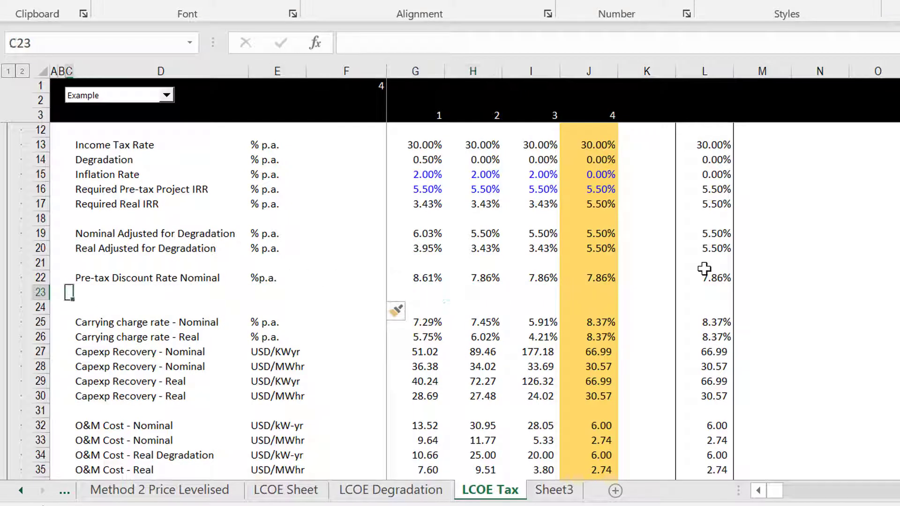
key("Right")
type("Pre-t")
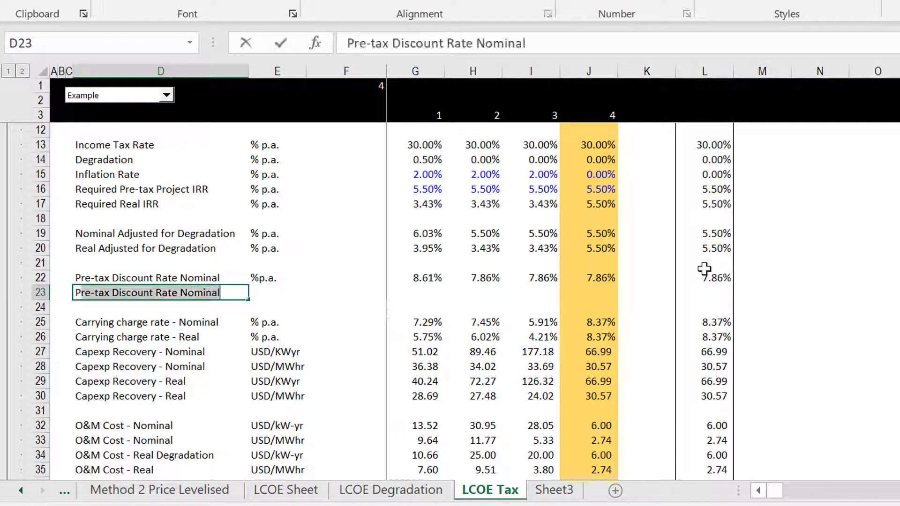
type("ax ")
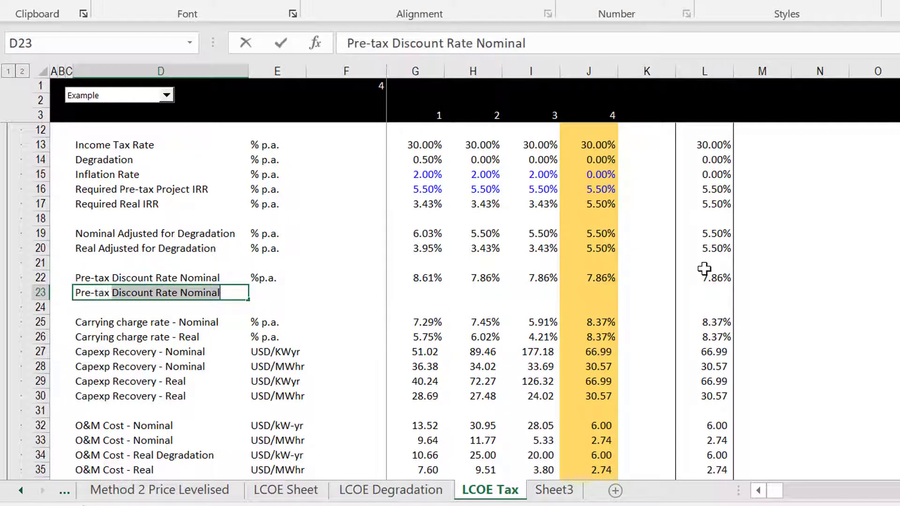
type("Discount Rate - ")
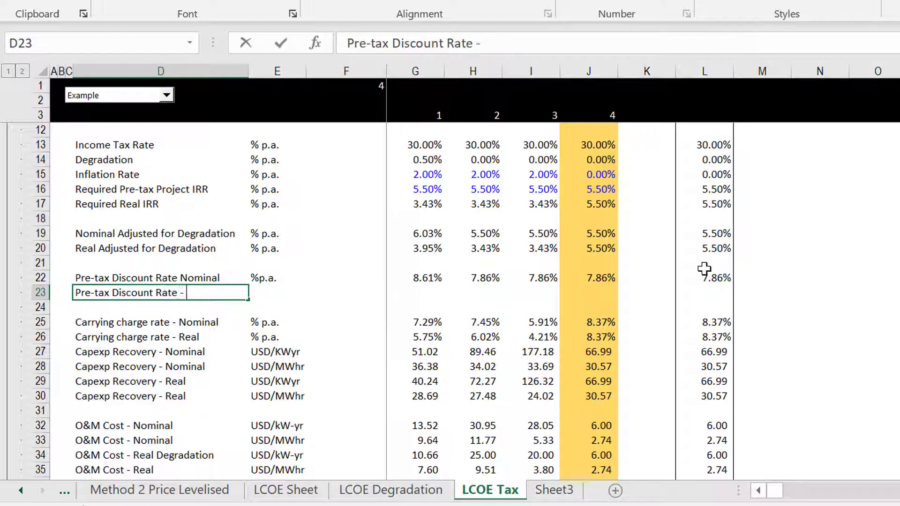
type("Real")
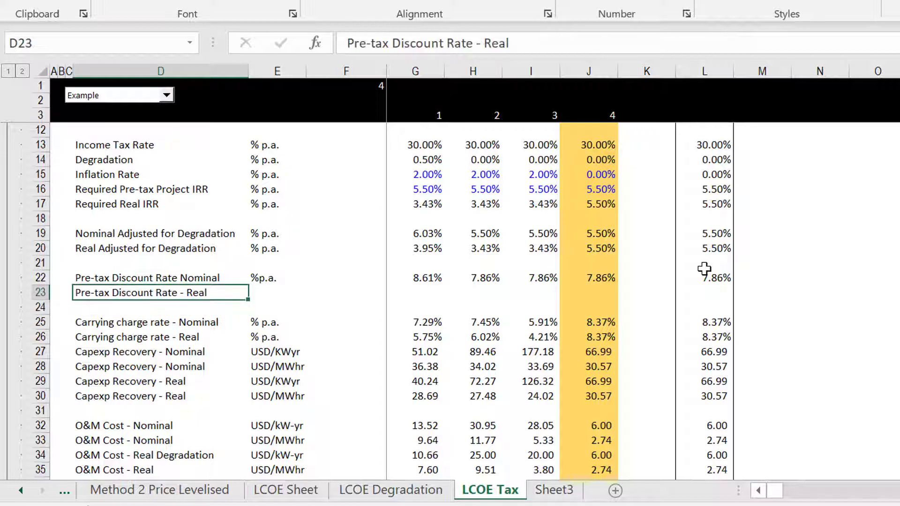
key("Tab")
key("ctrl+d")
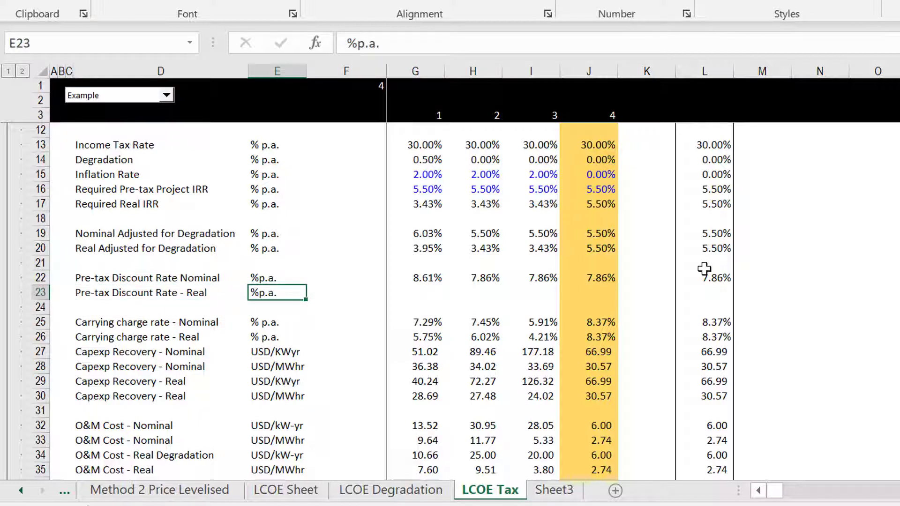
Calculate the real pre-tax discount rate in G23 with the formula =G20/(1-G13).
key("Right")
key("Right")
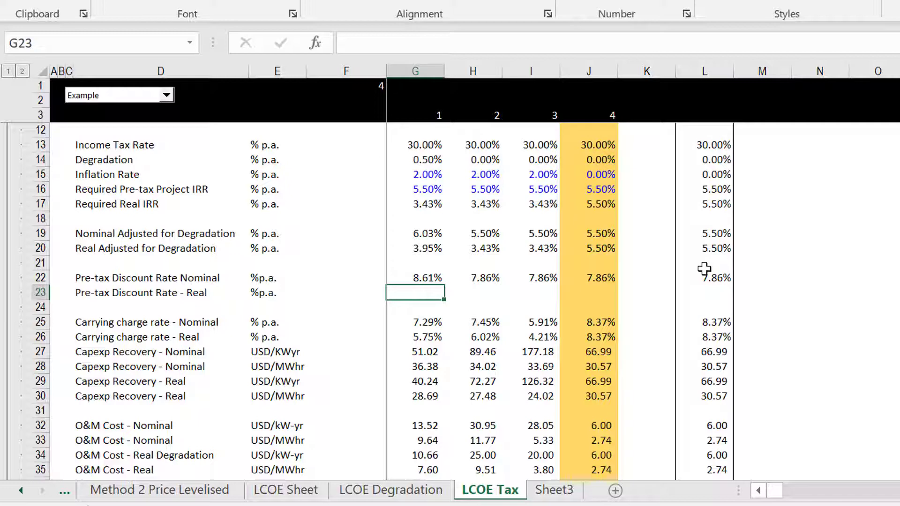
type("=")
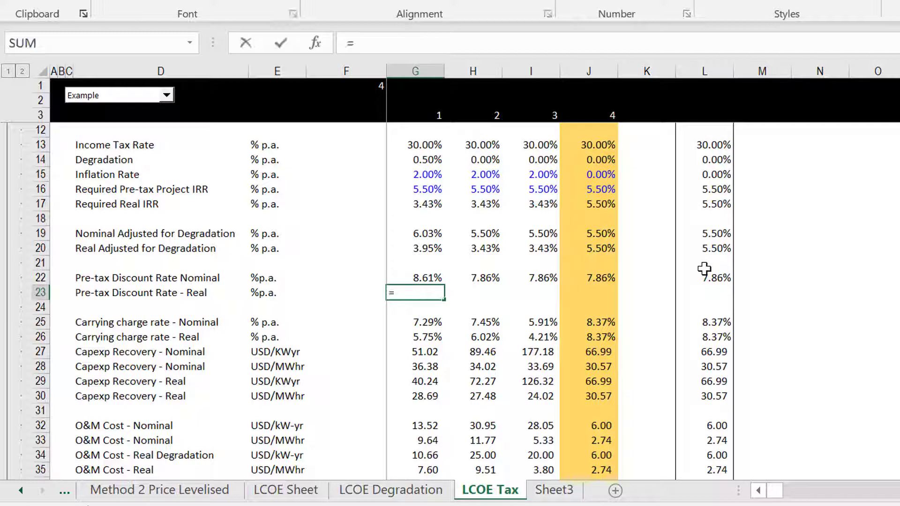
key("Up")
key("Up")
key("Up")
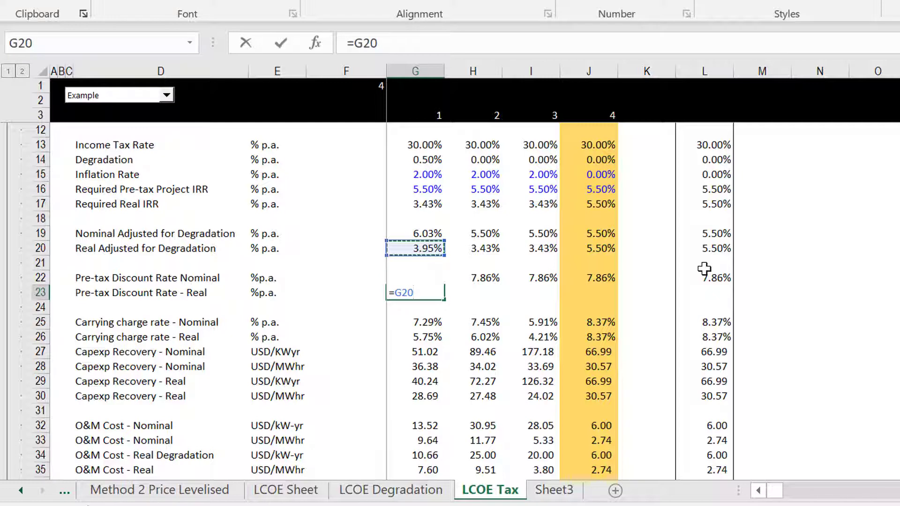
type("/(1-")
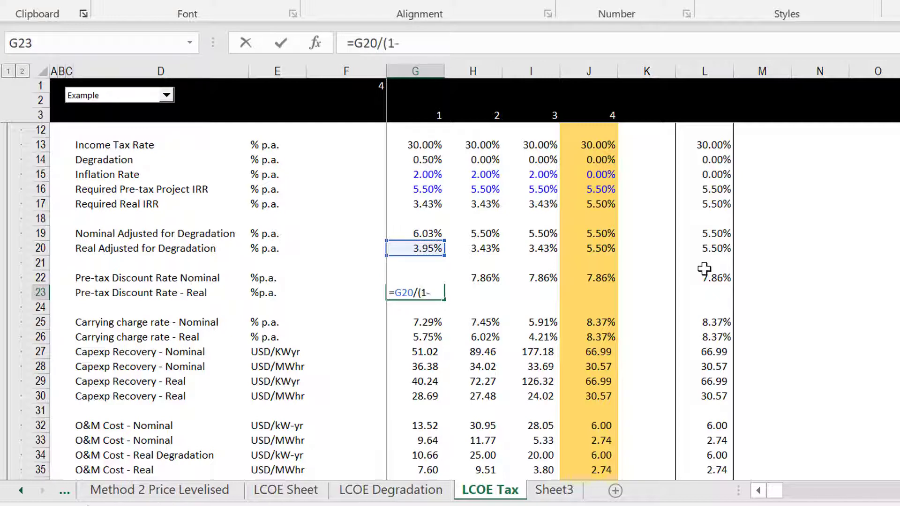
type("t")
key("BackSpace")
left_click(406, 140)
key("Return")
key("Return")
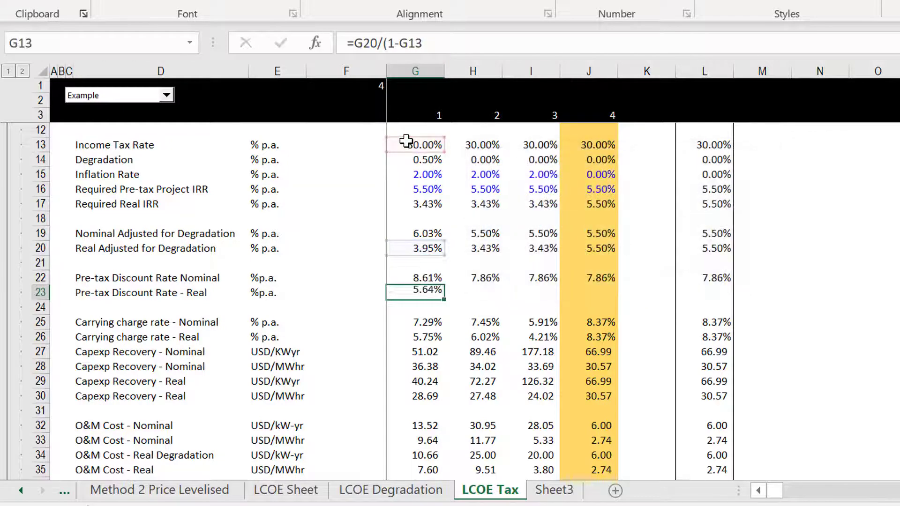
Fill the real pre-tax discount rate formula from G23 across to J23.
key("shift+Right")
key("shift+Right")
key("shift+Right")
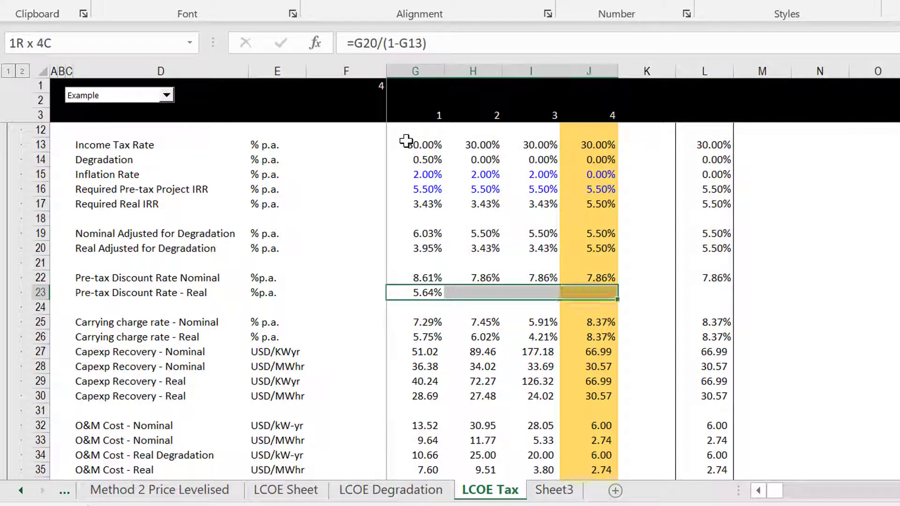
key("ctrl+r")
Copy the selected-case INDEX formula from L22 down into L23 for the real pre-tax discount rate.
key("Right")
key("Right")
key("Right")
key("Right")
key("Right")
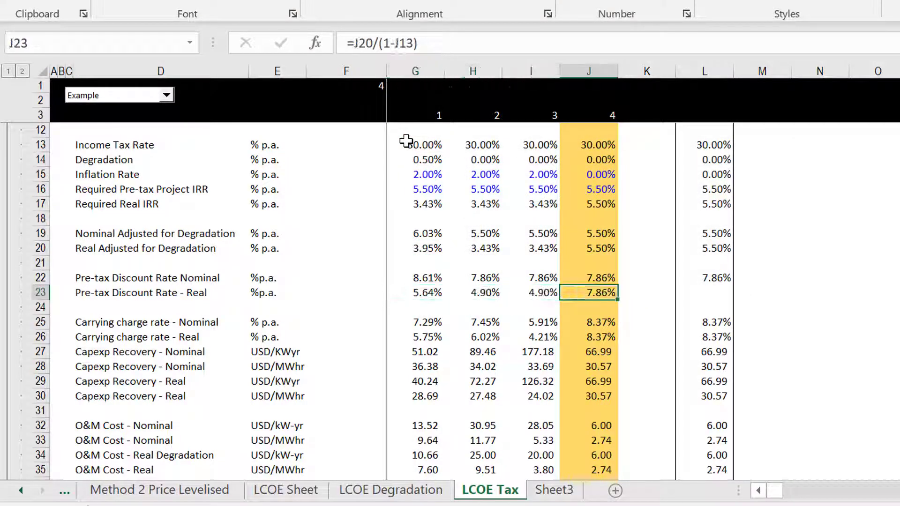
key("ctrl+d")
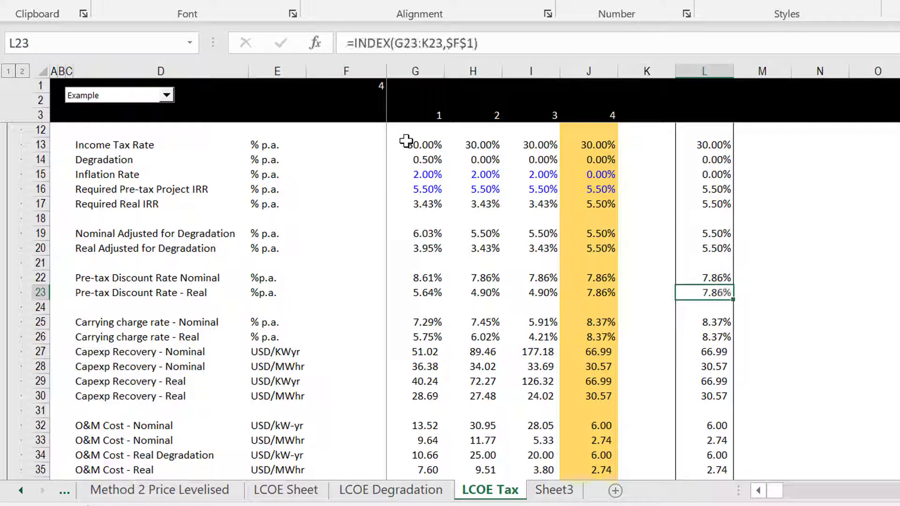
Review the pre-tax discount rate formulas in column J and the result rows down to the LCOE figures.
key("Down")
key("Down")
key("Up")
key("Up")
key("Left")
key("Left")
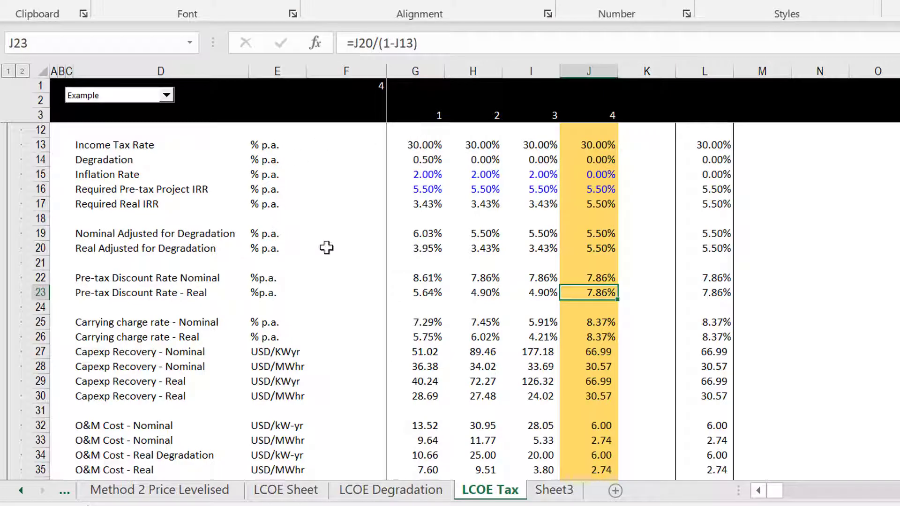
key("Up")
key("Up")
key("Up")
key("Down")
key("Down")
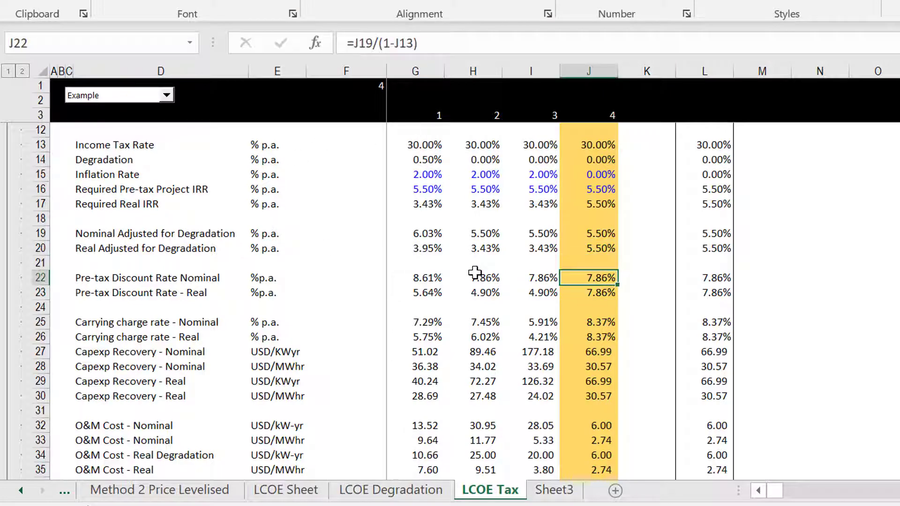
key("Down")
key("Down")
key("Down")
key("Down")
key("Down")
key("Down")
key("Down")
key("Down")
key("Down")
key("Down")
key("Down")
key("Down")
key("Down")
key("Down")
key("Down")
key("Down")
key("Down")
key("Down")
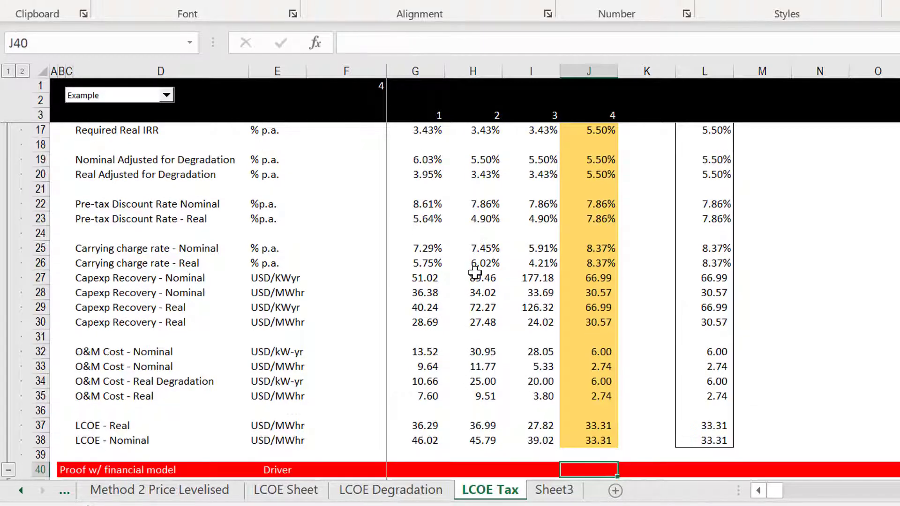
Examine the nominal capex recovery formulas in J28 and J27 and the label of row 27.
key("Up")
key("Up")
key("Up")
key("Up")
key("Up")
key("Up")
key("Up")
key("Up")
key("Up")
key("Up")
key("Up")
key("Up")
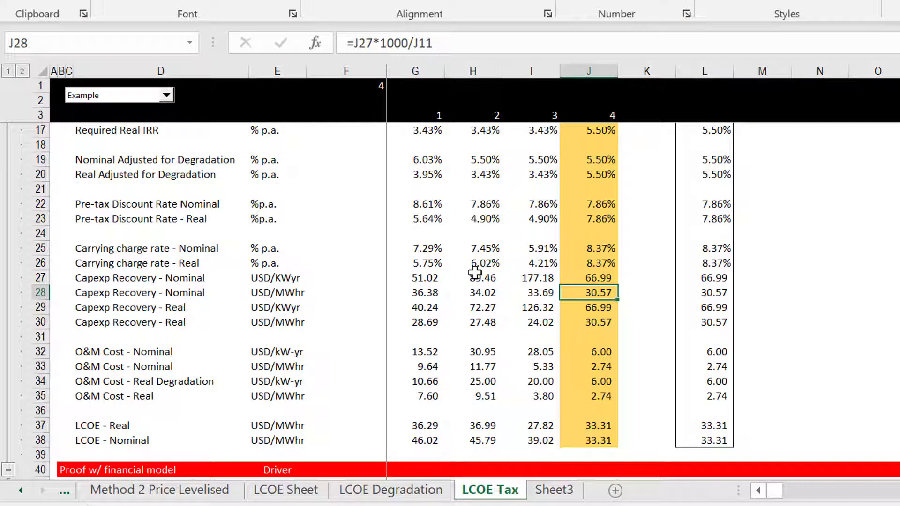
key("Up")
key("Up")
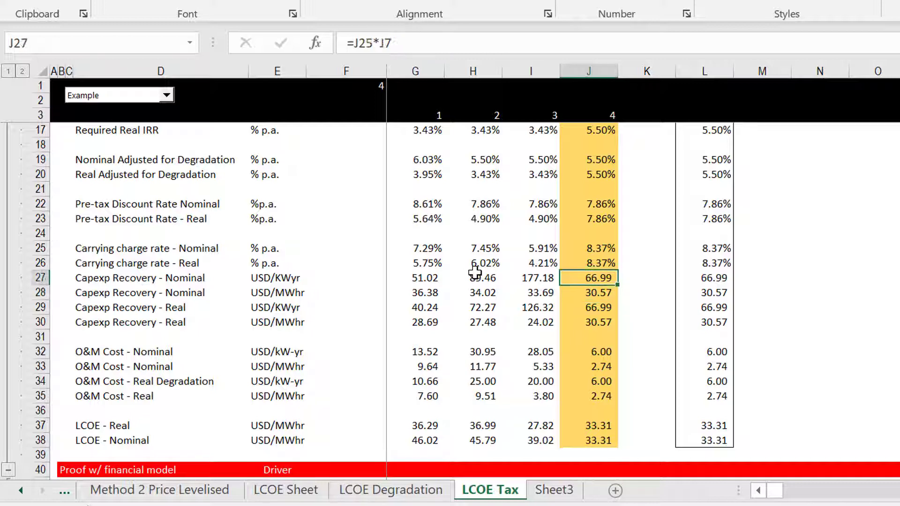
key("Left")
key("Left")
key("Left")
key("Left")
key("Left")
key("Left")
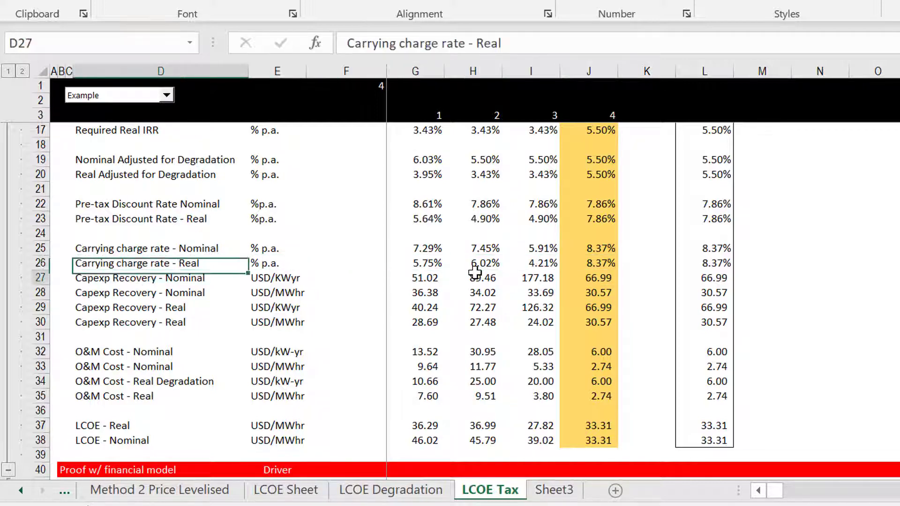
Examine the nominal O&M cost formula in J32 and the unit of the real O&M cost row.
key("Down")
key("Down")
key("Down")
key("Down")
key("Down")
key("Down")
key("Right")
key("Right")
key("Right")
key("Right")
key("Right")
key("Right")
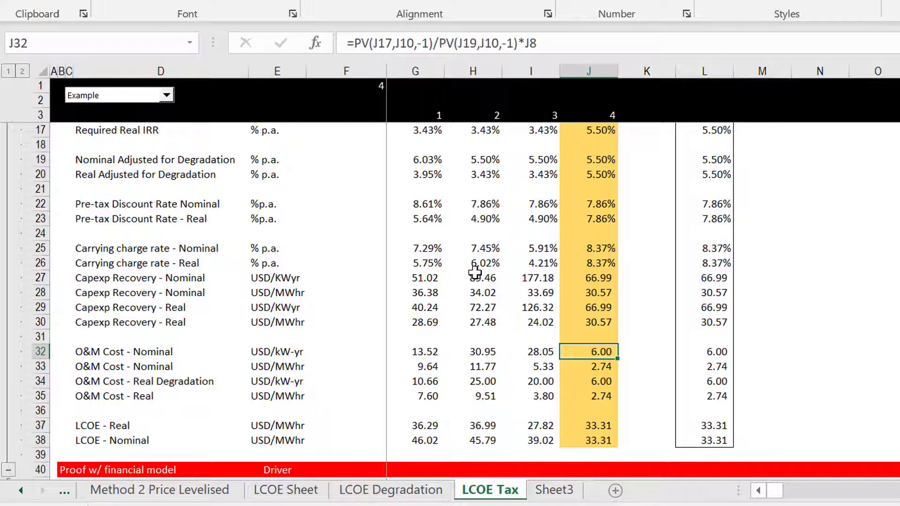
key("Down")
key("Down")
key("Left")
key("Left")
key("Left")
key("Left")
key("Left")
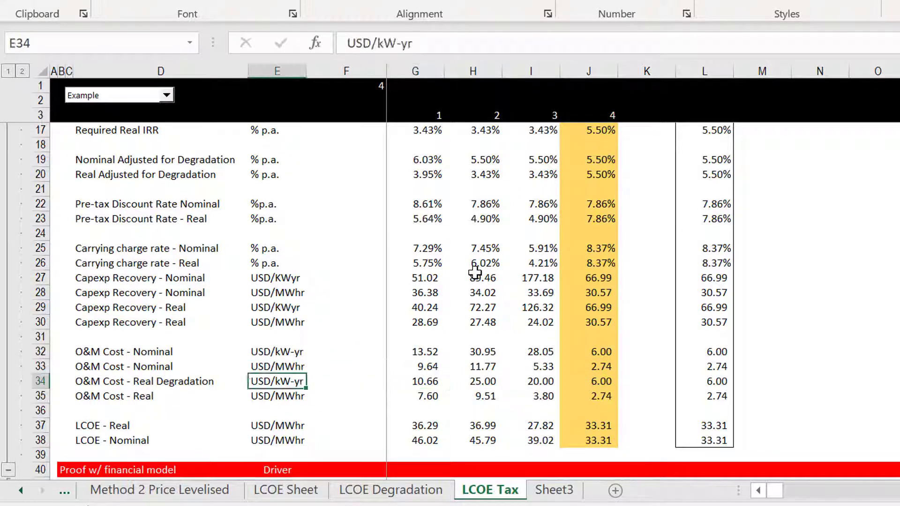
Review the row labels from the O&M costs back up through the discount rates to the tax and degradation drivers.
key("Left")
key("Up")
key("Up")
key("Up")
key("Up")
key("Up")
key("Up")
key("Up")
key("Up")
key("Up")
key("Up")
key("Up")
key("Up")
key("Up")
key("Up")
key("Up")
key("Up")
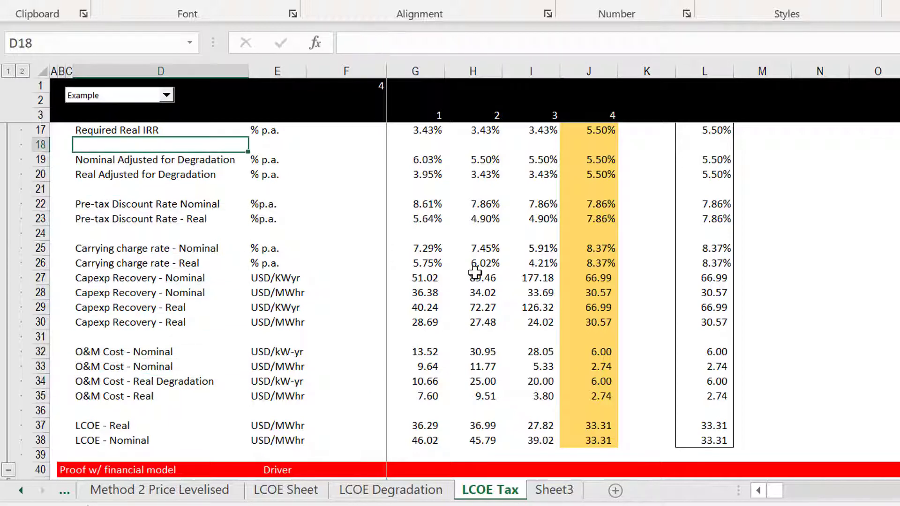
key("Down")
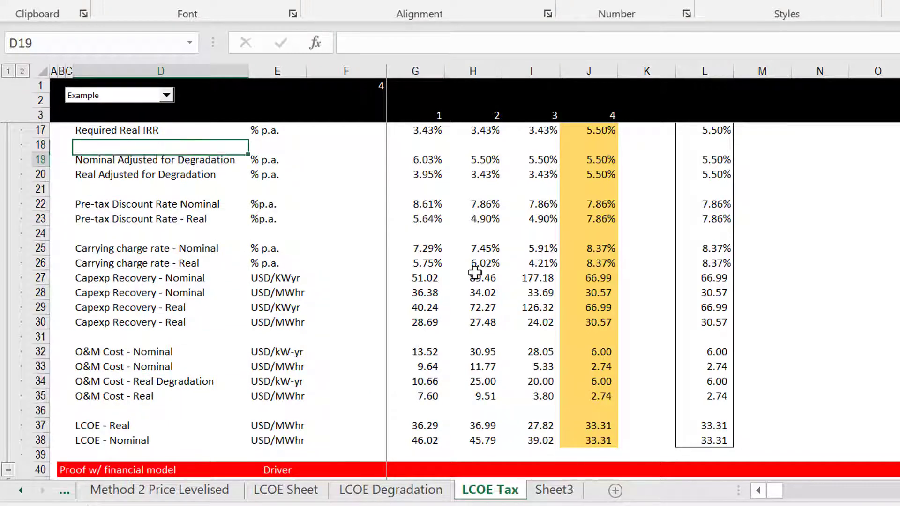
key("Down")
key("Down")
key("Down")
key("Down")
key("Down")
key("Down")
key("Down")
key("Down")
key("Up")
key("Up")
key("Up")
key("Up")
key("Up")
key("Up")
key("Up")
key("Up")
key("Up")
key("Up")
key("Up")
key("Up")
key("Up")
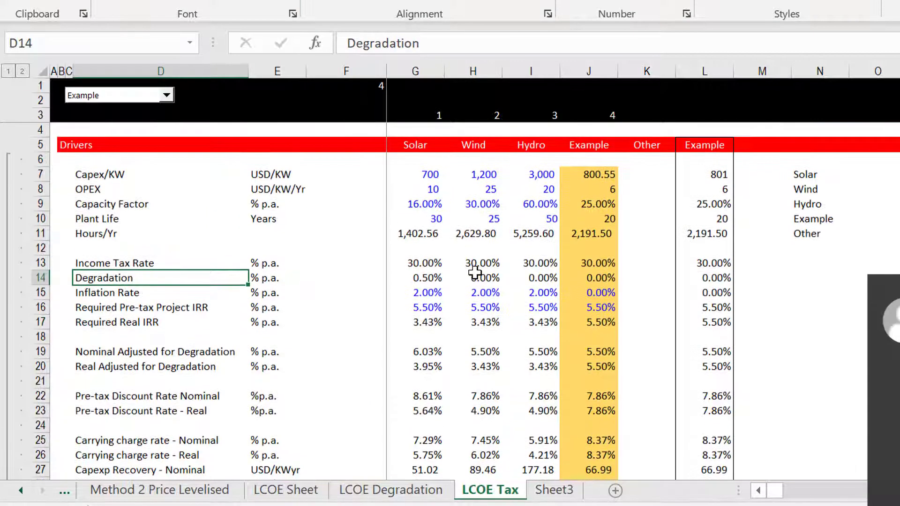
Review the rows from the degradation driver down to the LCOE results and the start of the financial model proof.
key("Down")
key("Down")
key("Down")
key("Down")
key("Down")
key("Down")
key("Down")
key("Down")
key("Down")
key("Down")
key("Down")
key("Down")
key("Down")
key("Down")
key("Down")
key("Down")
key("Down")
key("Down")
key("Down")
key("Down")
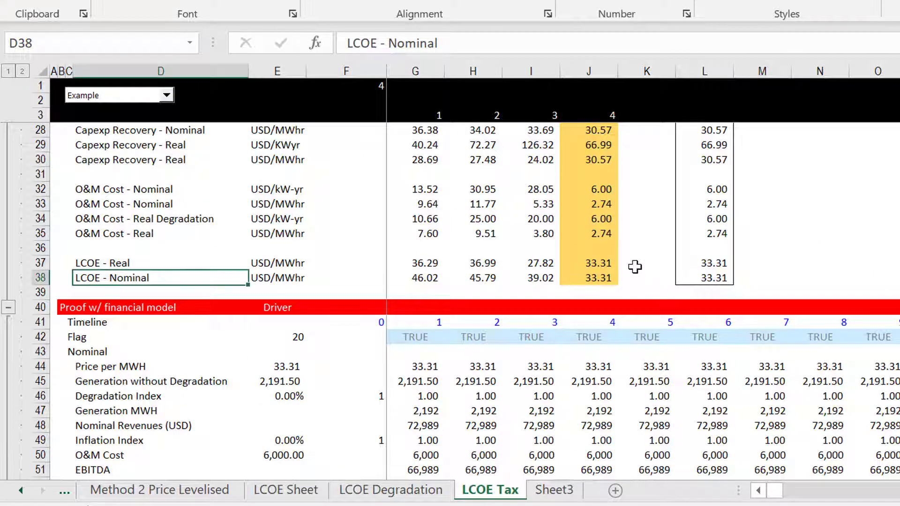
key("Down")
key("Down")
key("Down")
key("Up")
key("Up")
key("Up")
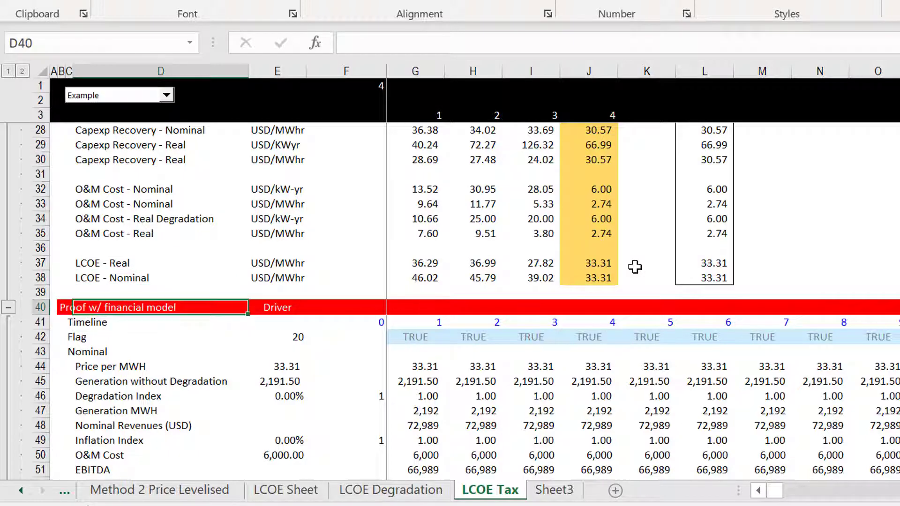
Review the nominal section of the financial model proof down to the project cash flow row.
key("Down")
key("Down")
key("Down")
key("Down")
key("Down")
key("Down")
key("Down")
key("Down")
key("Down")
key("Down")
key("Down")
key("Down")
key("Down")
key("Down")
key("Down")
key("Down")
key("Down")
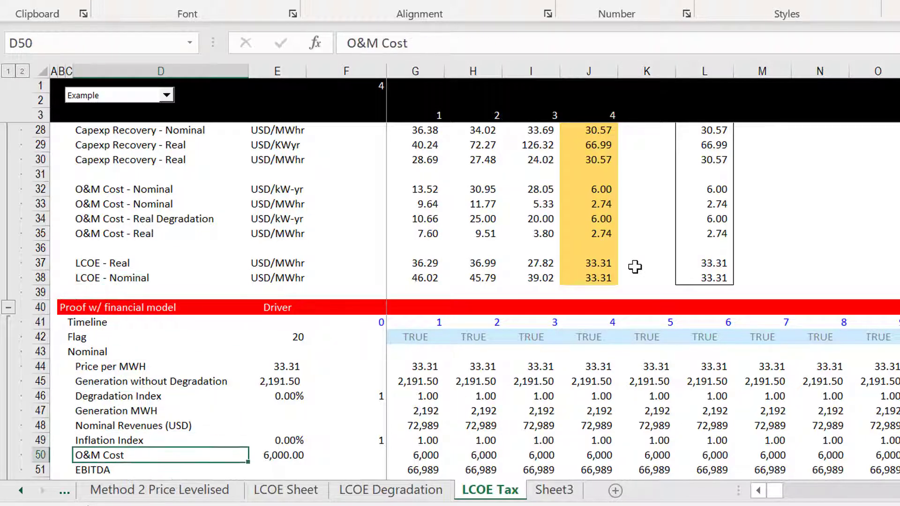
key("Down")
key("Up")
key("Up")
key("Up")
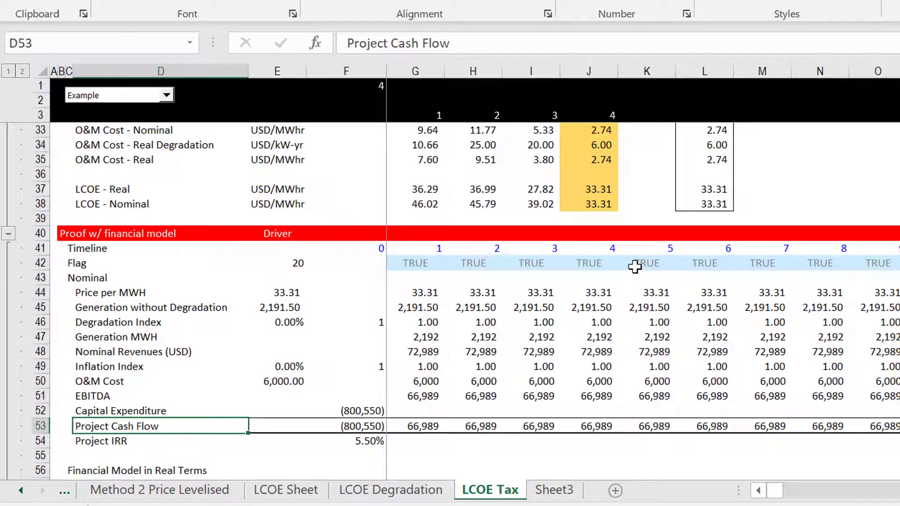
key("Page_Up")
key("Page_Down")
key("Up")
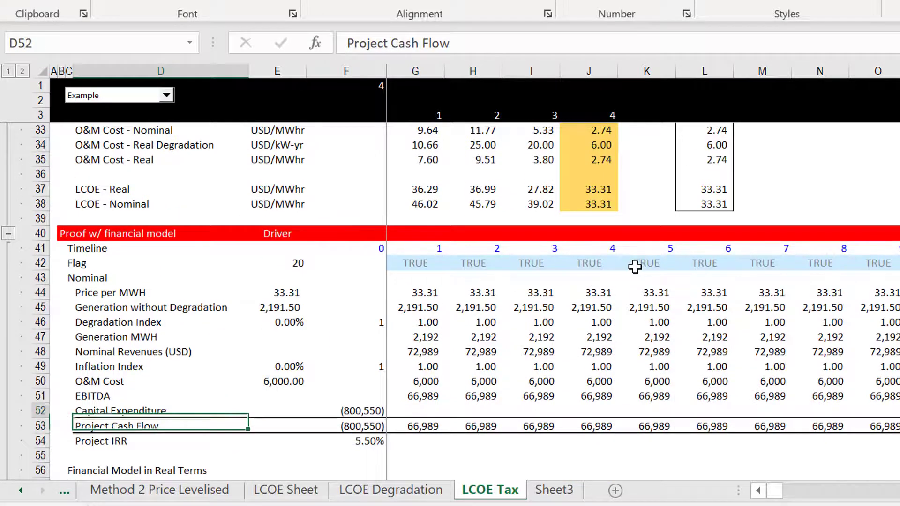
key("Page_Up")
Base the nominal carrying charge rate in G25 on the nominal pre-tax discount rate with the formula =PMT(G22,G10,-1).
left_click(480, 377)
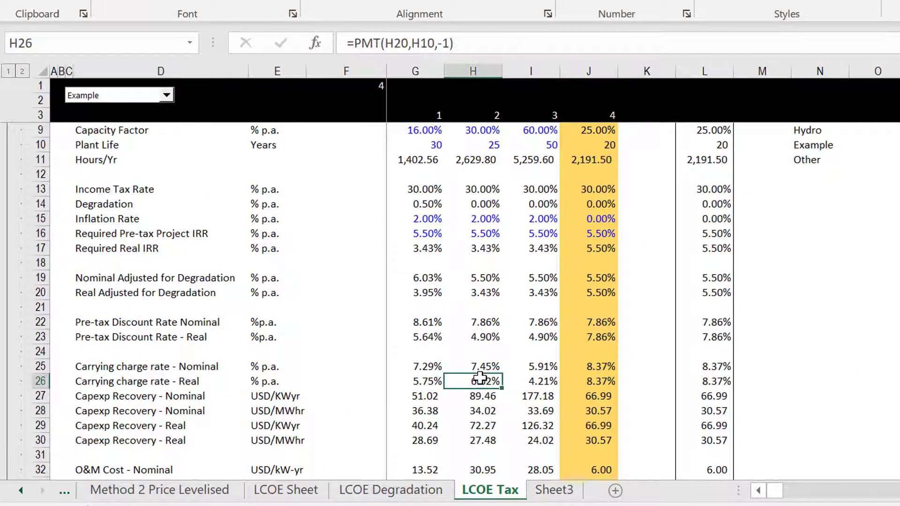
key("Left")
key("Up")
key("Left")
key("Right")
key("F2")
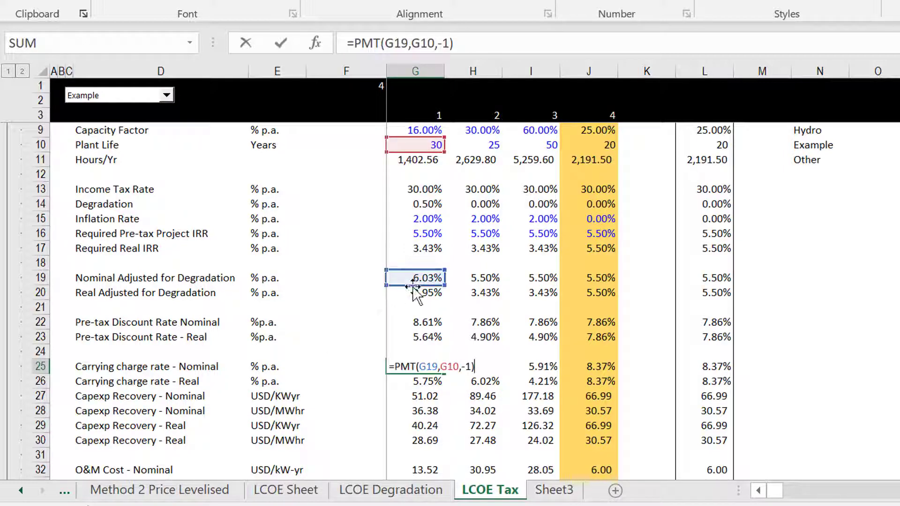
left_click_drag(413, 287, 415, 328)
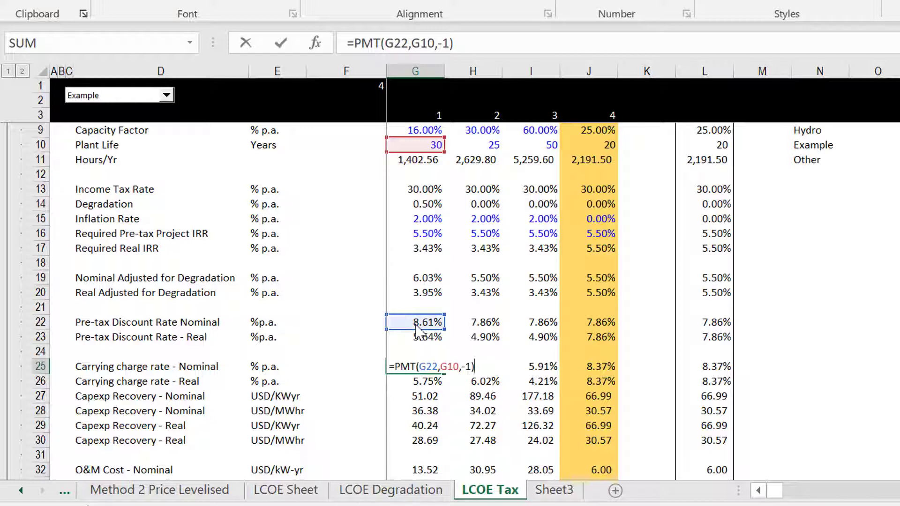
key("Return")
key("Up")
key("ctrl+z")
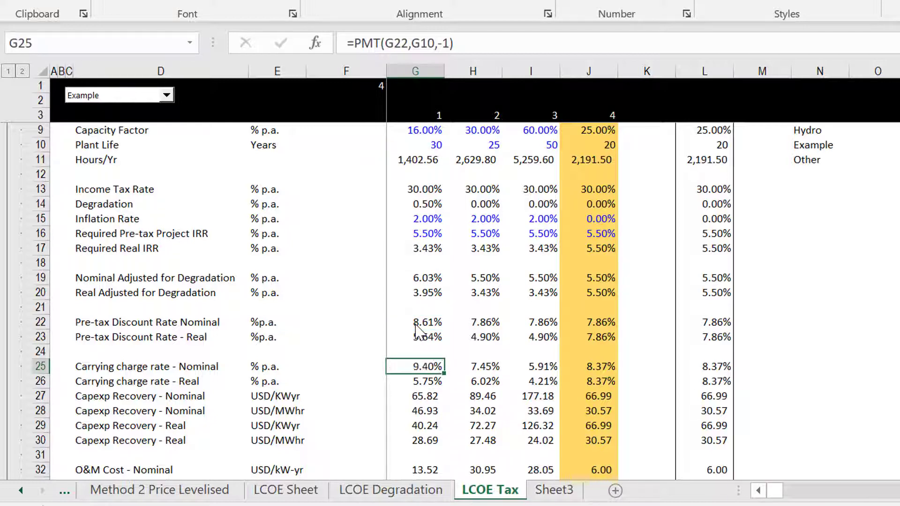
Fill the nominal carrying charge rate formula from G25 across to J25.
key("shift+Right")
key("shift+Right")
key("shift+Right")
key("ctrl+r")
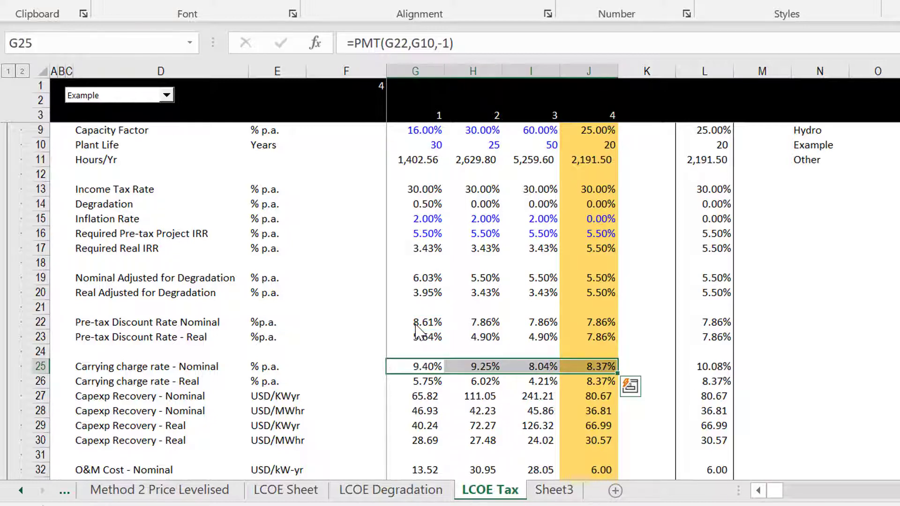
Base the real carrying charge rate in G26 on the real pre-tax discount rate with the formula =PMT(G23,G10,-1).
key("Down")
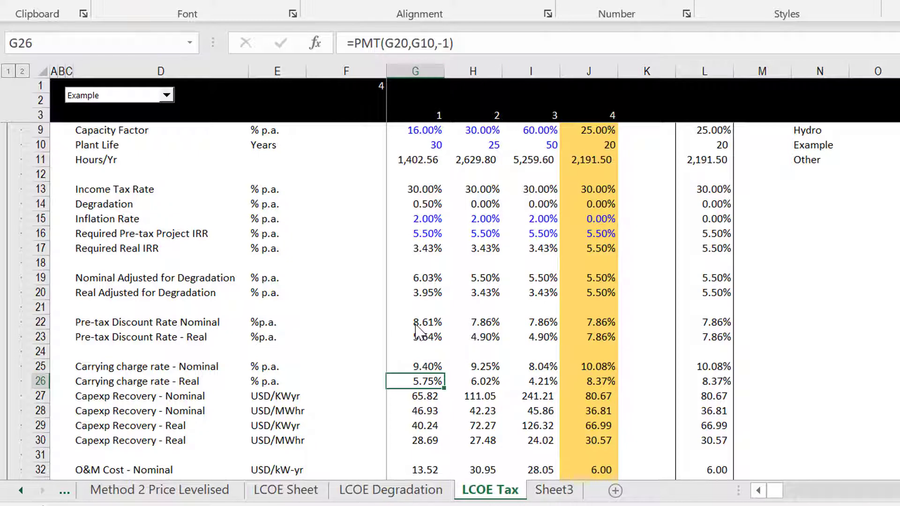
key("F2")
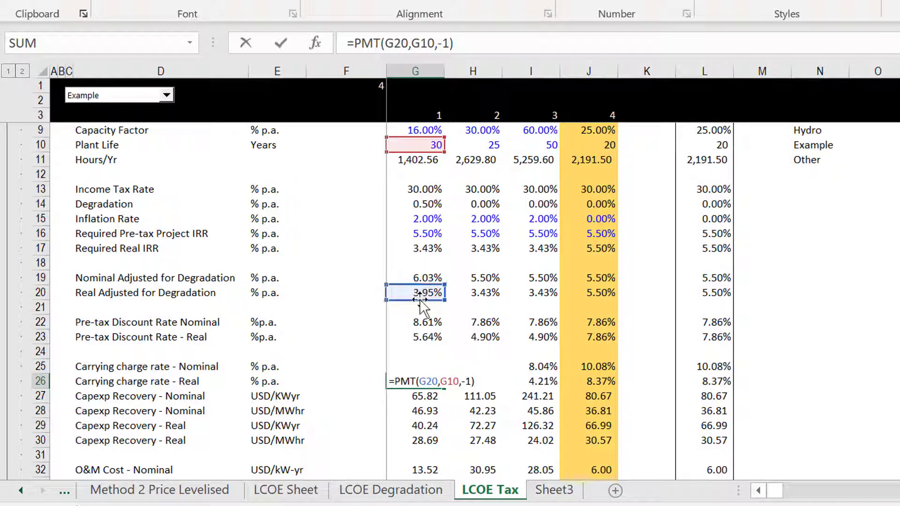
left_click(421, 338)
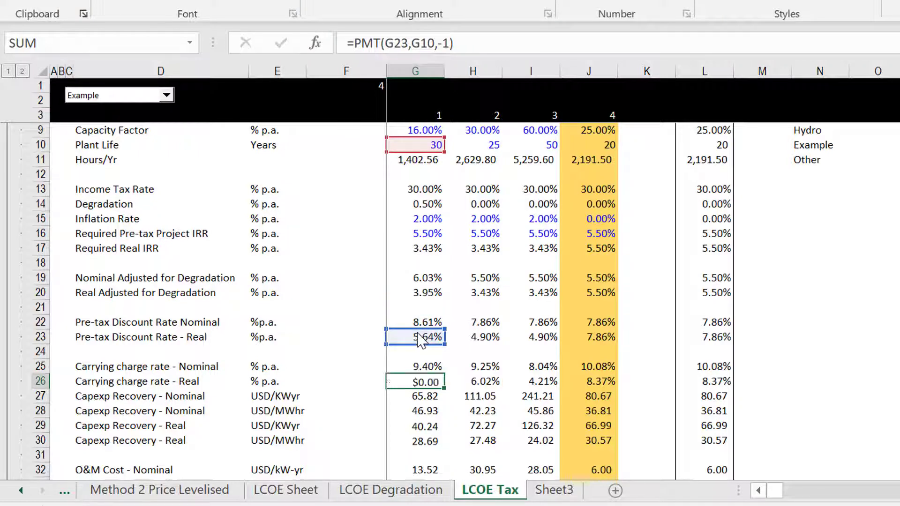
key("ctrl+Return")
key("ctrl+z")
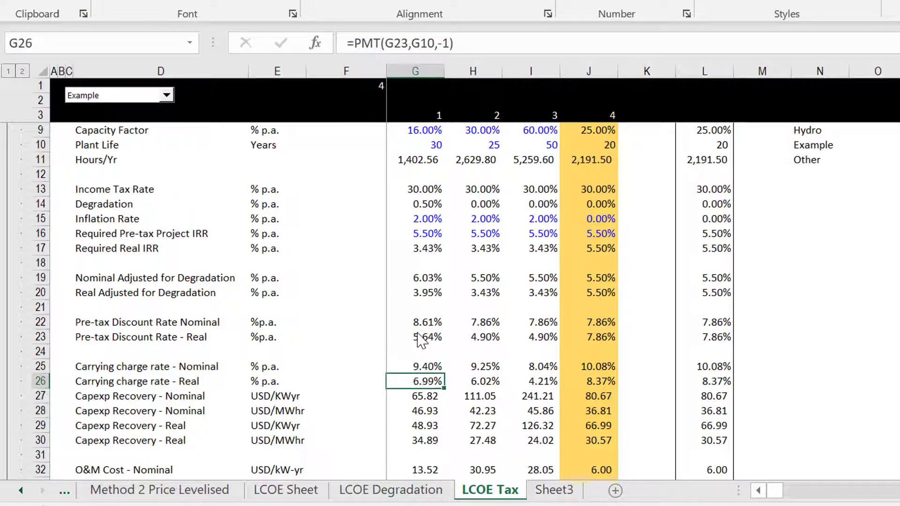
Fill the real carrying charge rate formula from G26 across to J26.
key("shift+Right")
key("shift+Right")
key("shift+Right")
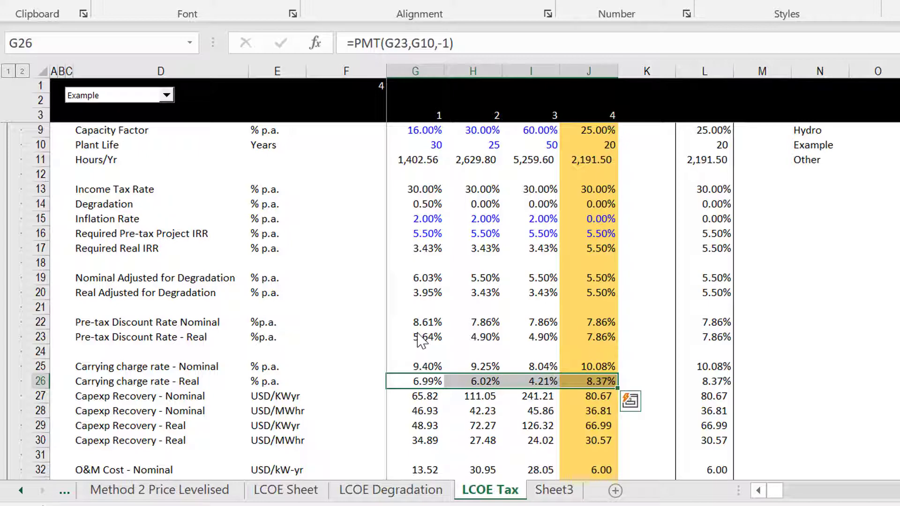
Review the capex recovery, O&M cost and LCOE rows of all project columns, including the selected-project LCOE formula in L38.
key("Down")
key("Down")
key("Down")
key("Down")
key("Down")
key("Down")
key("Down")
key("Down")
key("Down")
key("Down")
key("Down")
key("Down")
key("Down")
key("Down")
key("Down")
key("Down")
key("Down")
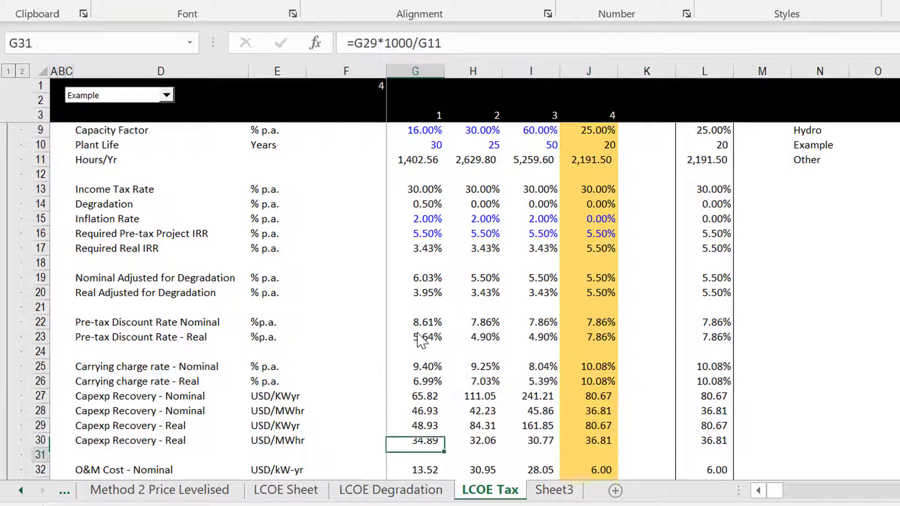
key("Up")
key("Up")
key("Up")
key("Up")
key("Up")
key("Up")
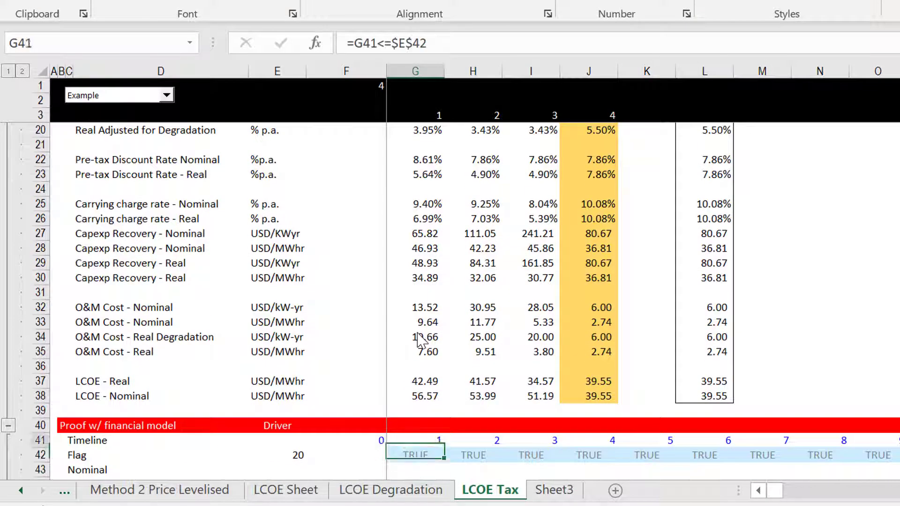
key("Right")
key("Right")
key("Right")
key("Right")
key("Right")
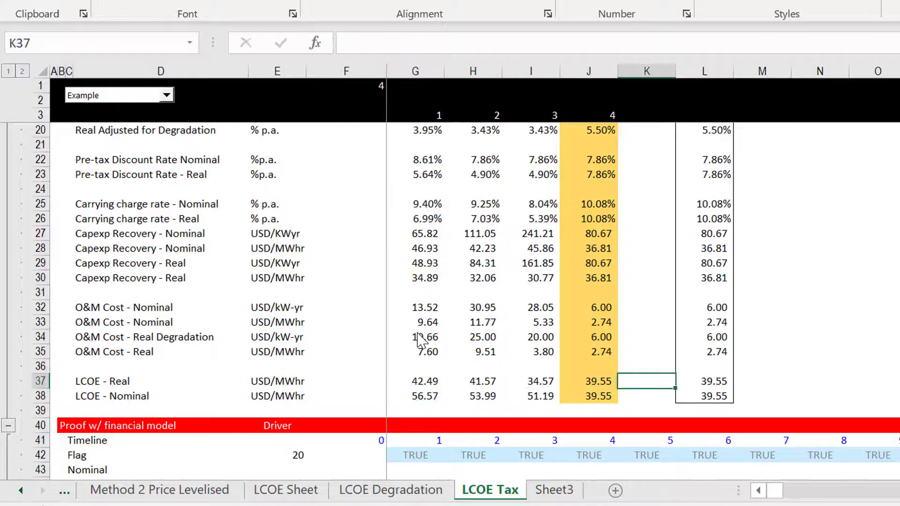
key("Down")
key("Down")
key("Down")
key("Down")
key("Down")
key("Down")
key("Down")
key("Down")
key("Down")
key("Down")
key("Down")
key("Down")
key("Down")
key("Down")
key("Down")
key("Down")
key("Down")
key("Down")
key("Down")
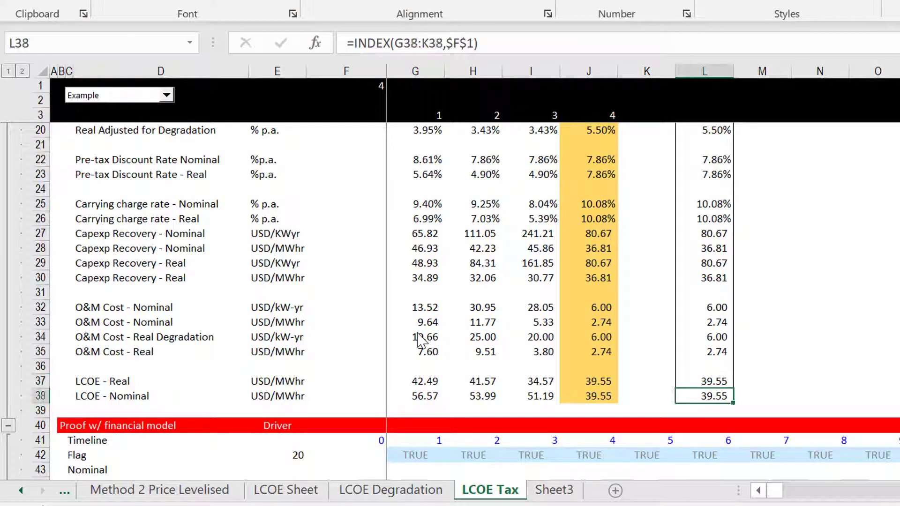
Compare the project IRR of the nominal financial model proof with the IRR of the model in real terms.
key("Left")
key("Left")
key("Left")
key("Left")
key("Left")
key("Left")
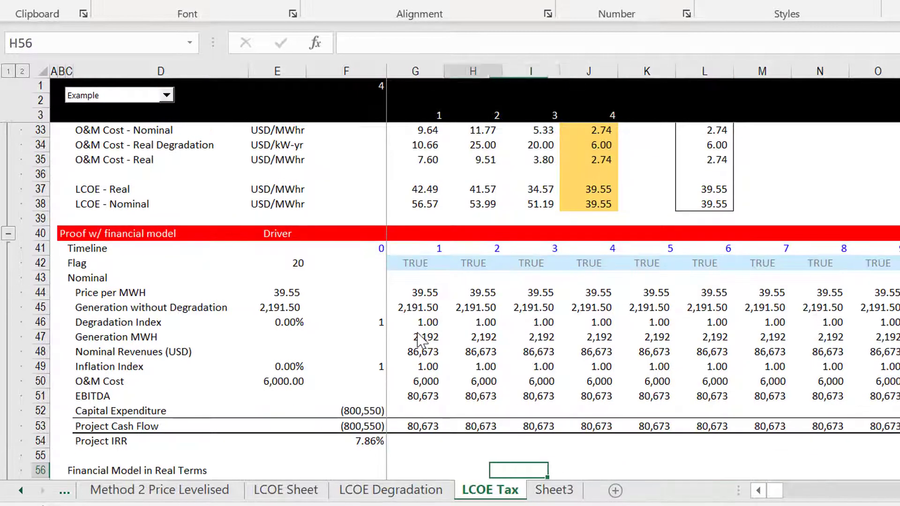
key("Up")
key("Up")
key("Down")
key("Down")
key("Down")
key("Down")
key("Down")
key("Down")
key("Down")
key("Down")
key("Down")
key("Down")
key("Down")
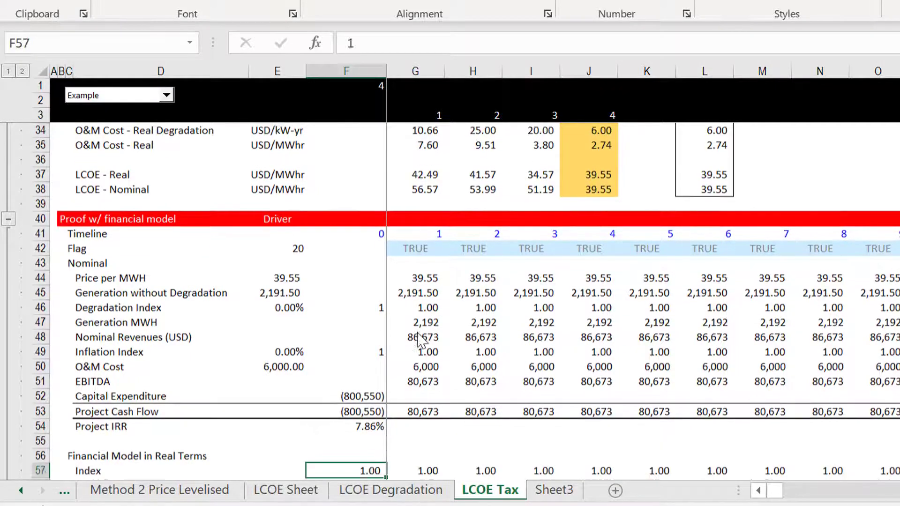
key("Down")
key("Down")
key("Down")
key("Down")
key("Down")
key("Down")
key("Down")
key("Down")
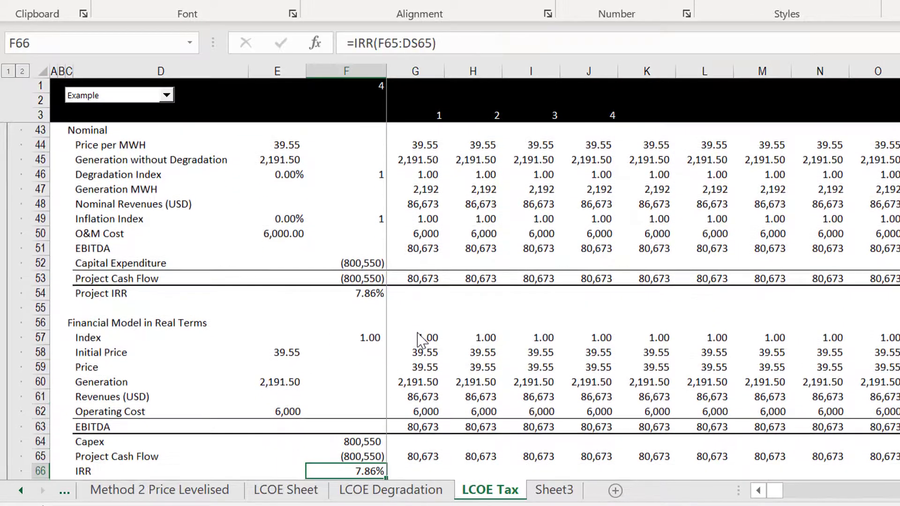
Examine the two LCOE formula proofs, from the NPV of revenues down to the nominal LCOE based on NPV of cost.
key("Down")
key("Down")
key("Down")
key("Down")
key("Down")
key("Down")
key("Down")
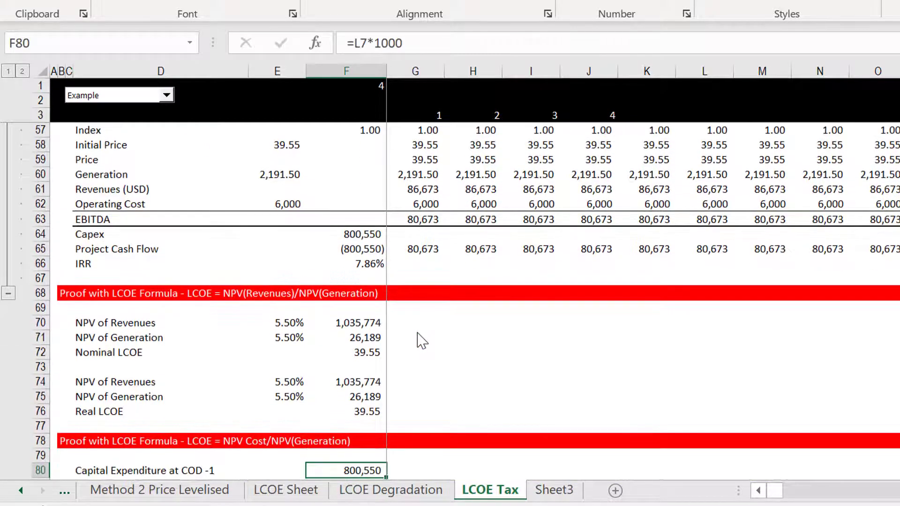
key("Down")
key("Down")
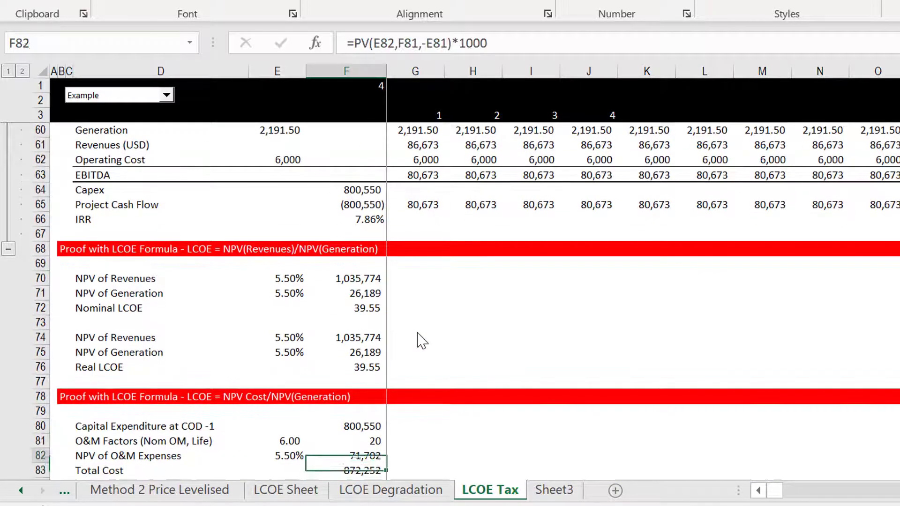
key("Up")
key("Up")
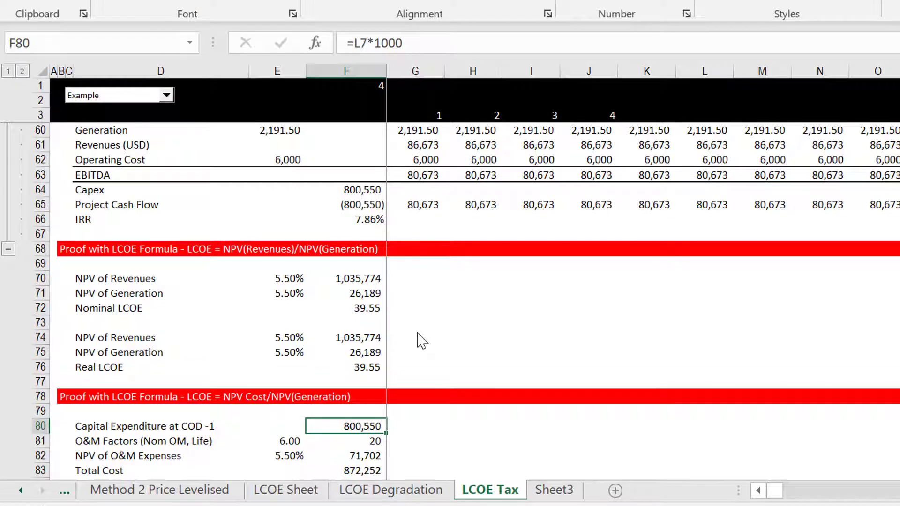
key("Down")
key("Down")
key("Down")
key("Down")
key("Down")
key("Down")
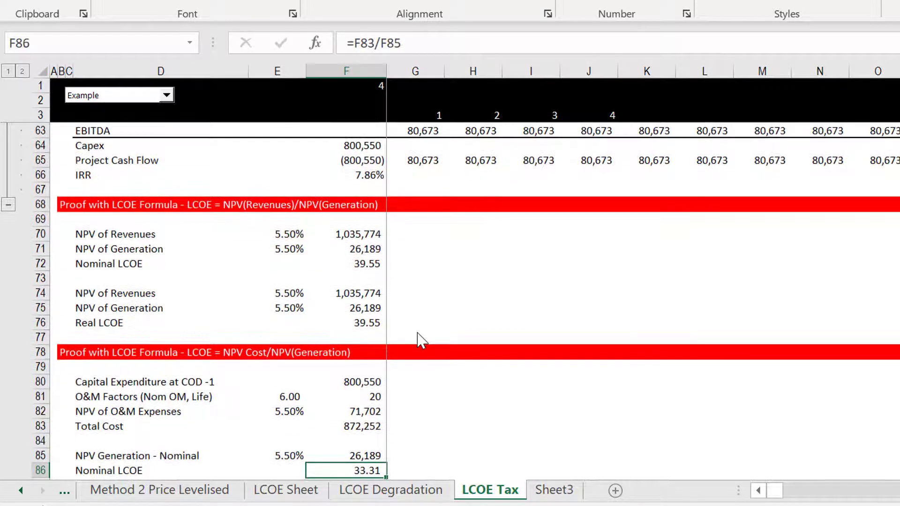
key("Down")
key("Down")
key("Up")
key("Up")
Look back up through the real and nominal financial models to the LCOE result rows.
key("Page_Up")
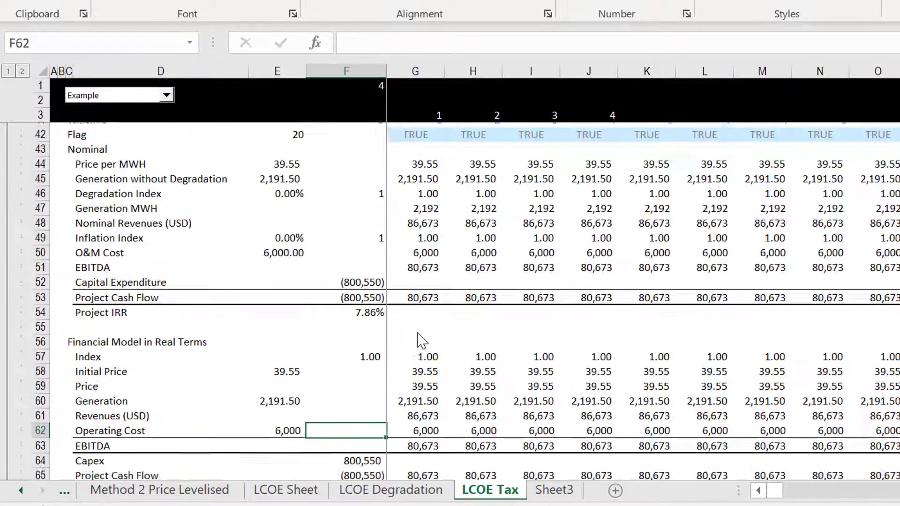
key("Up")
key("Up")
key("Up")
key("Up")
key("Up")
key("Up")
key("Up")
key("Up")
key("Up")
key("Up")
key("Up")
key("Up")
key("Up")
key("Up")
key("Up")
key("Up")
key("Up")
key("Up")
key("Up")
key("Up")
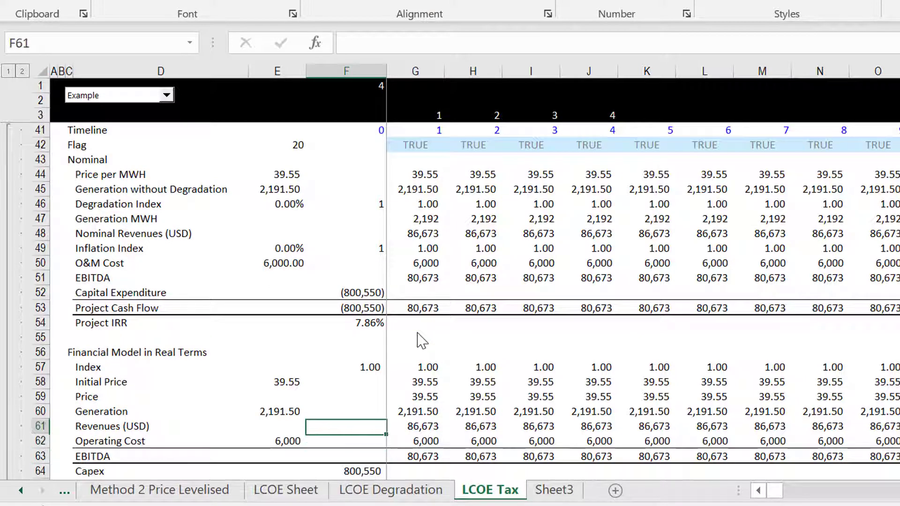
key("Up")
key("Up")
key("Up")
key("Up")
key("Up")
key("Up")
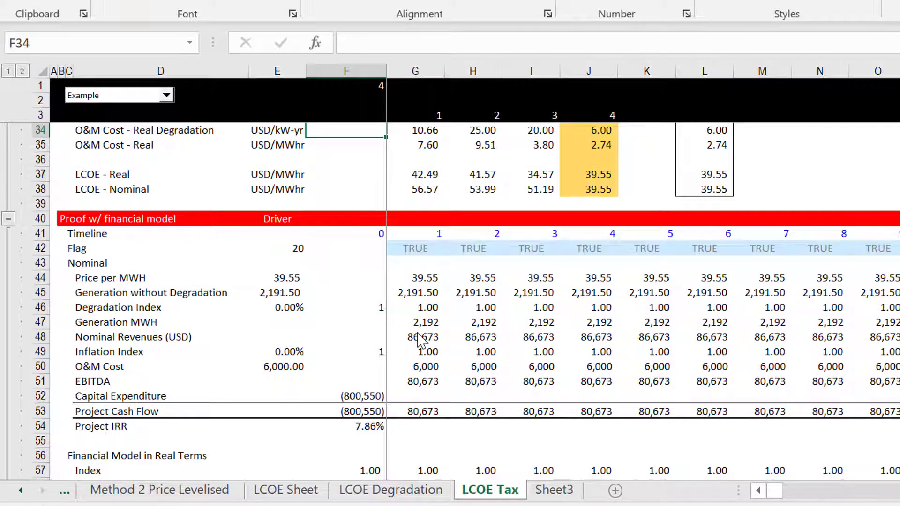
Insert a blank row above Capital Expenditure in the nominal financial model proof.
key("Down")
key("Down")
key("Down")
key("Down")
key("Down")
key("Down")
key("Down")
key("Down")
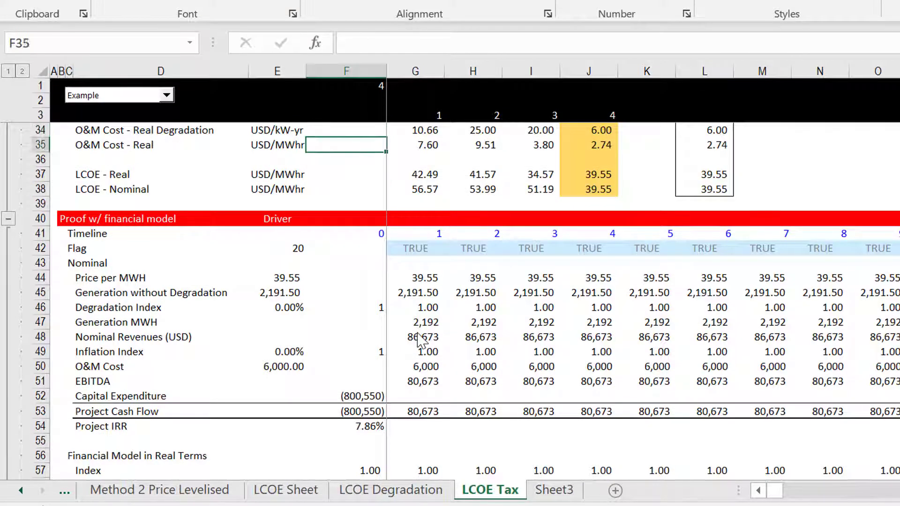
key("Down")
key("Down")
key("Down")
key("Down")
key("Down")
key("Down")
key("Down")
key("Down")
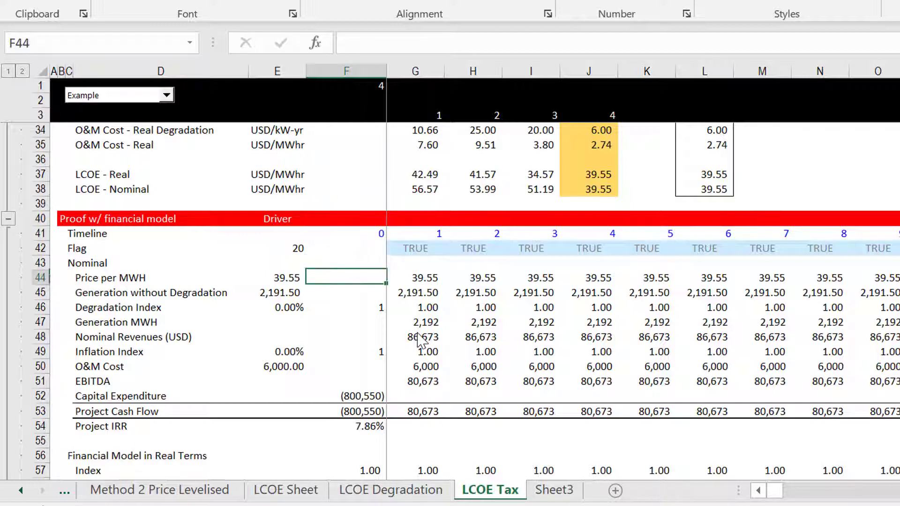
key("Down")
key("Down")
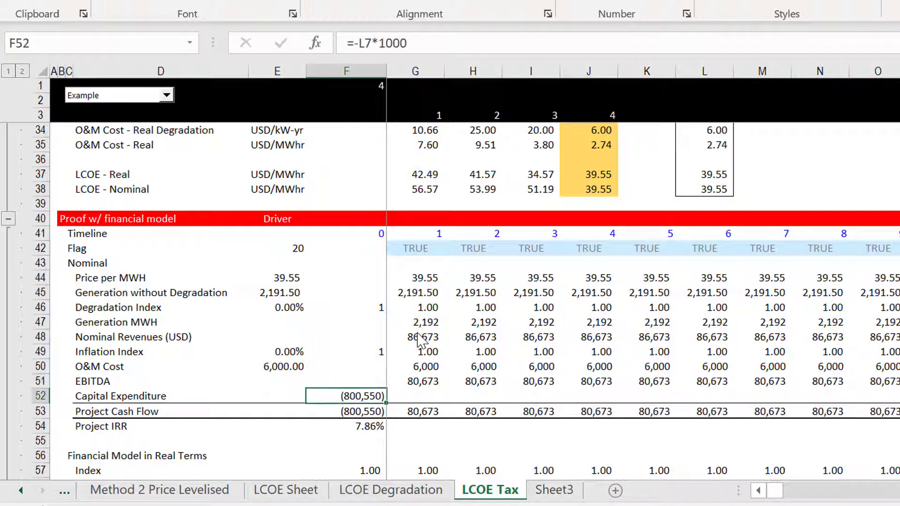
key("shift+space")
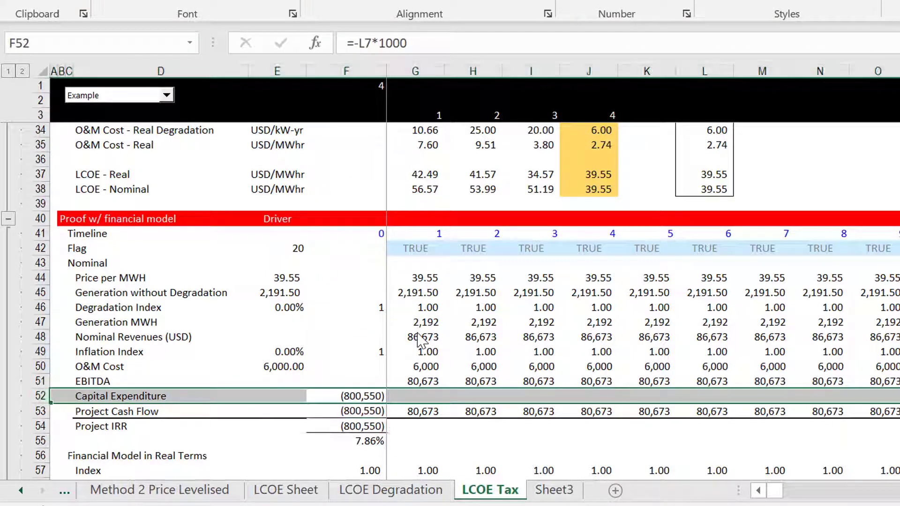
key("ctrl+shift+plus")
Label the new row below EBITDA "Taxes" in D52.
key("Left")
key("Right")
key("Right")
key("Left")
key("Left")
key("Left")
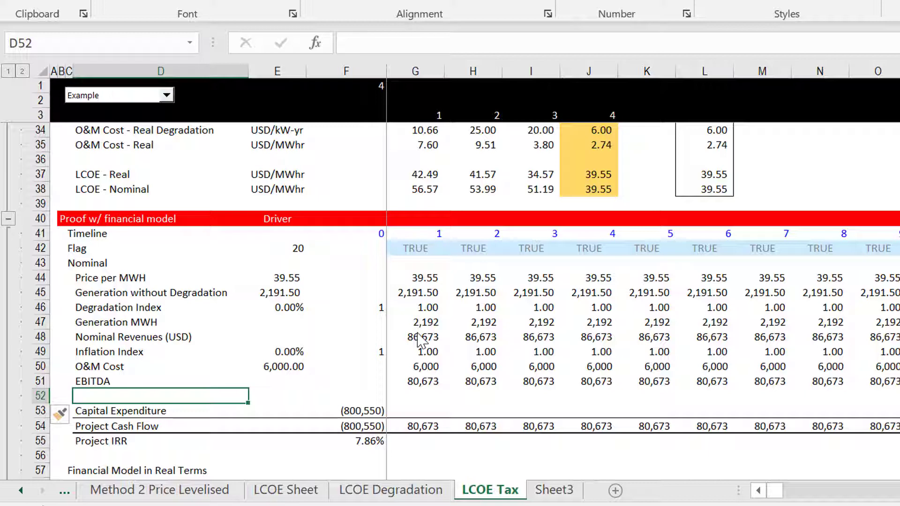
type("T")
key("BackSpace")
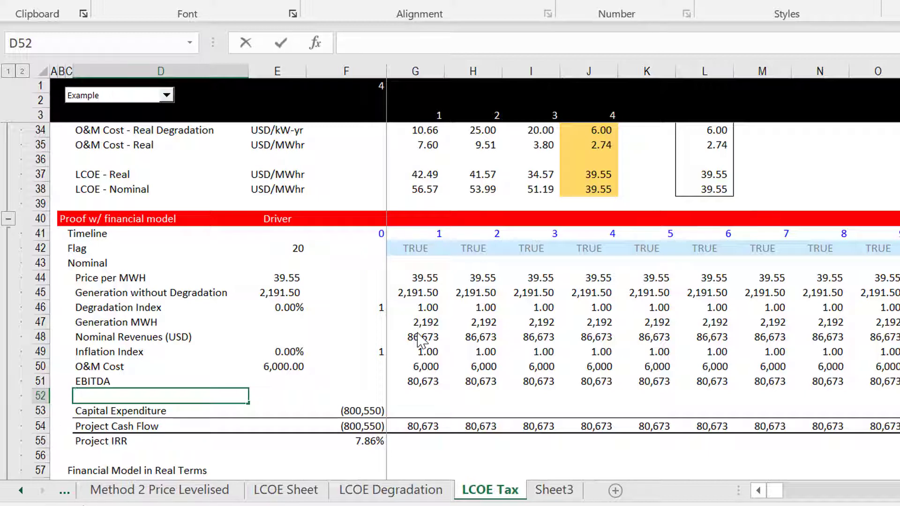
type("Taxes")
key("ctrl+Return")
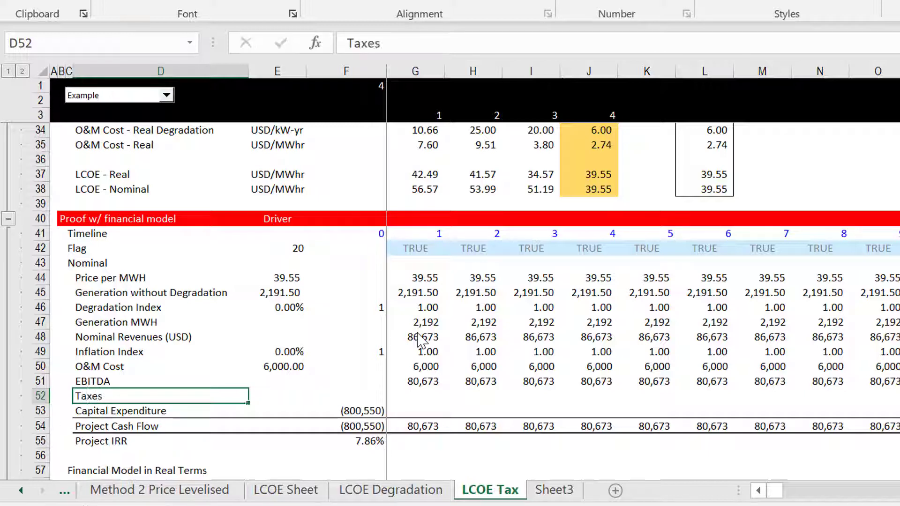
Link the Taxes driver in E52 to the selected case's income tax rate in L13.
key("Right")
type("=")
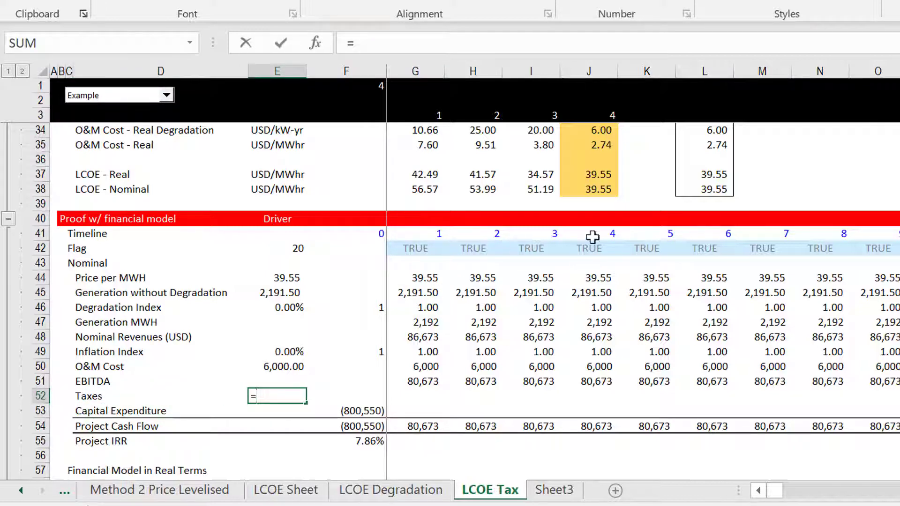
left_click(710, 161)
key("Up")
key("Up")
key("Up")
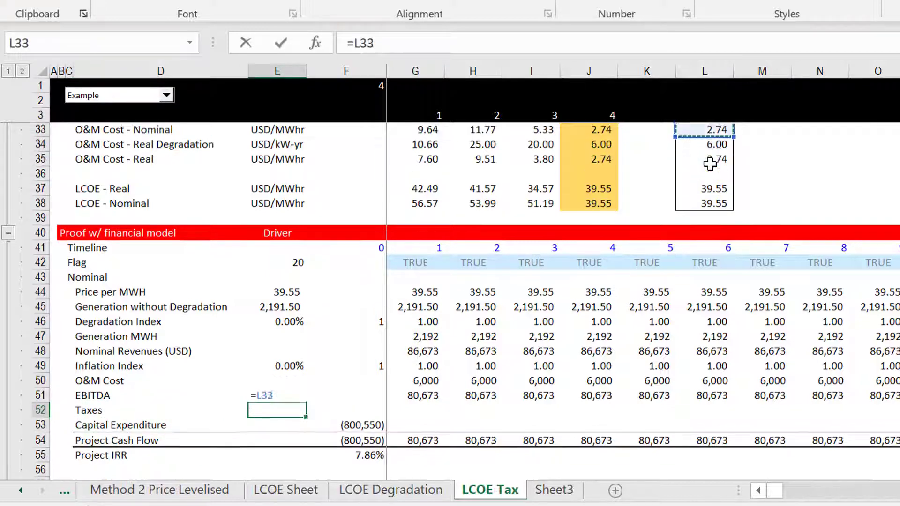
key("Up")
key("Up")
key("Up")
key("Up")
key("Up")
key("Up")
key("Up")
key("Up")
key("Up")
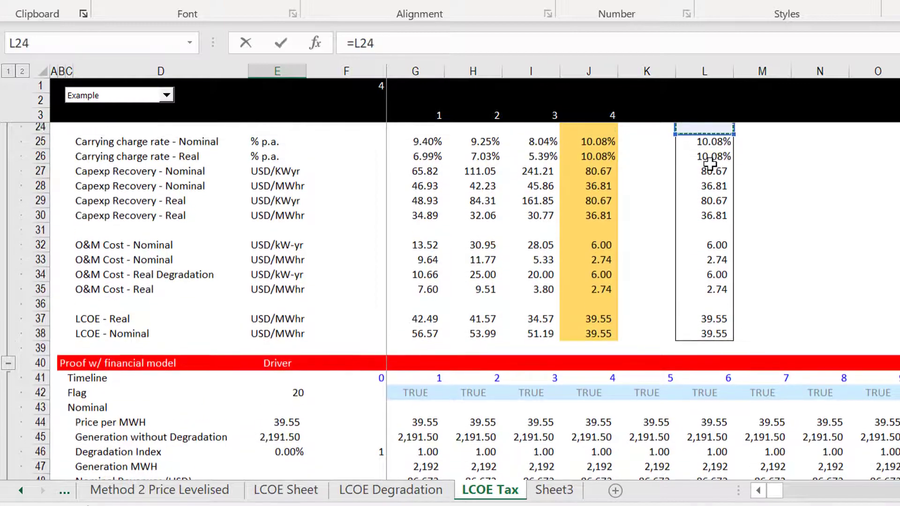
key("Up")
key("Up")
key("Up")
key("Up")
key("Up")
key("Up")
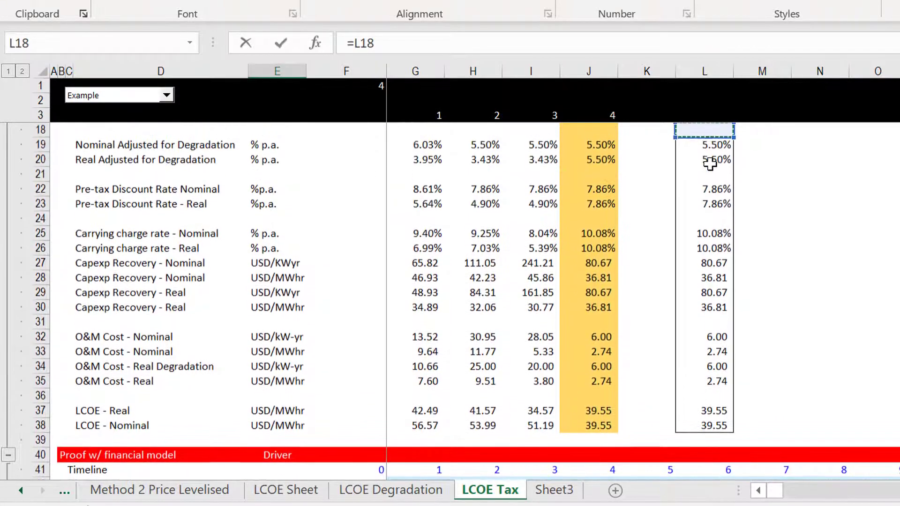
key("Up")
key("Up")
key("Up")
key("Up")
key("Up")
key("Up")
key("Up")
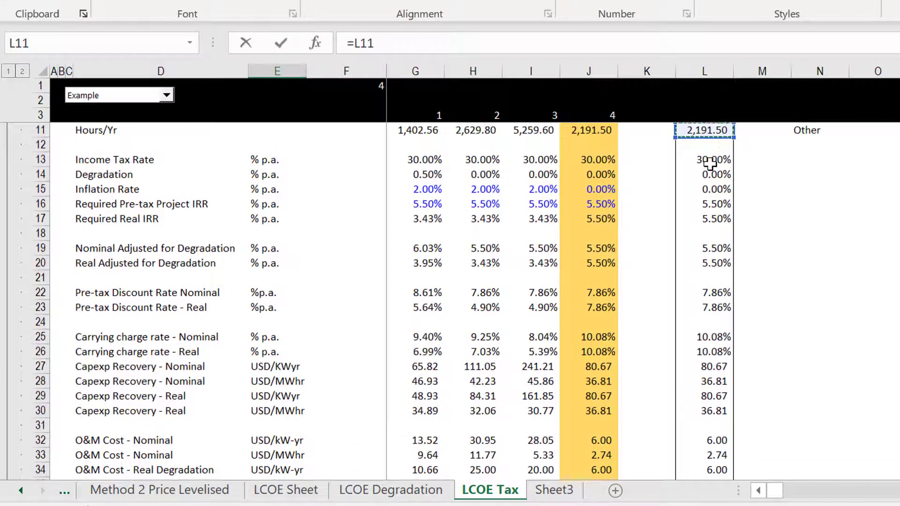
key("Down")
key("Down")
key("Return")
Calculate taxes in row 52 as EBITDA times the tax rate with =G51*$E$52, filled across all years from G52.
key("Up")
key("Right")
key("Right")
key("Right")
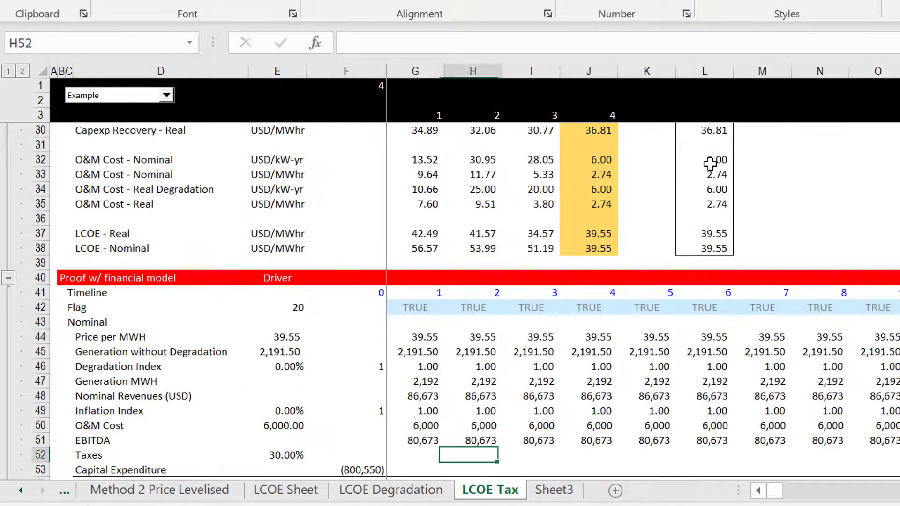
key("Left")
type("=")
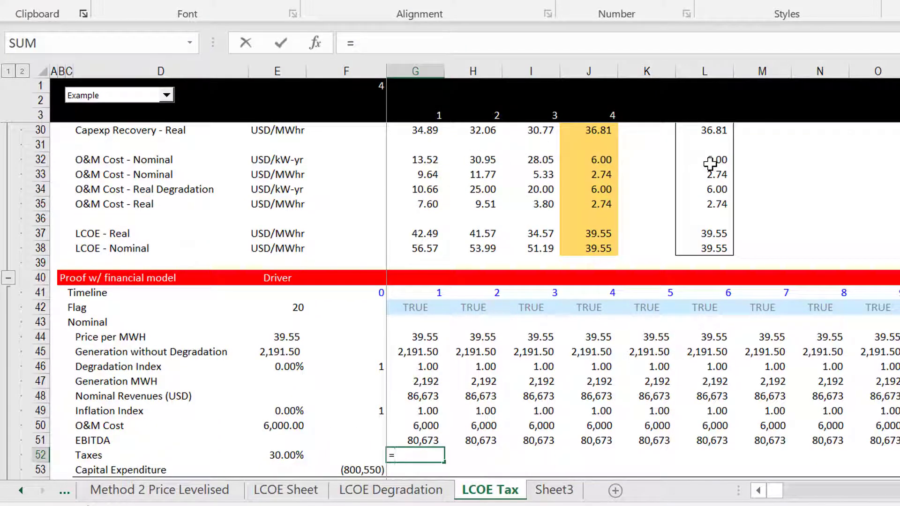
key("Up")
type("*")
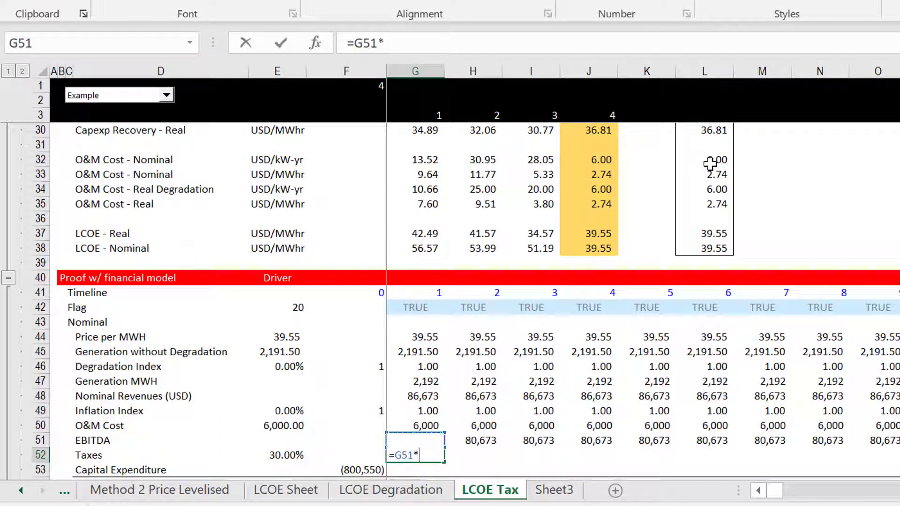
key("Left")
key("Left")
key("F4")
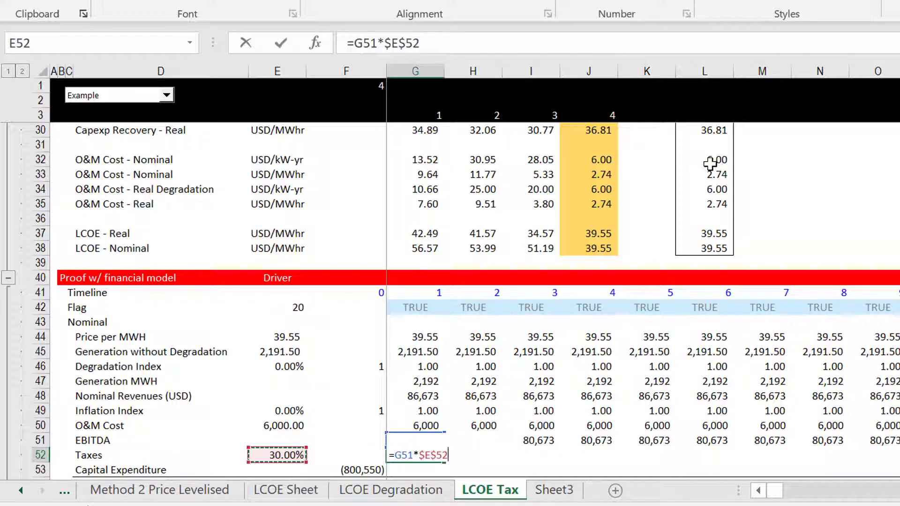
key("ctrl+Return")
key("ctrl+shift+Right")
key("ctrl+r")
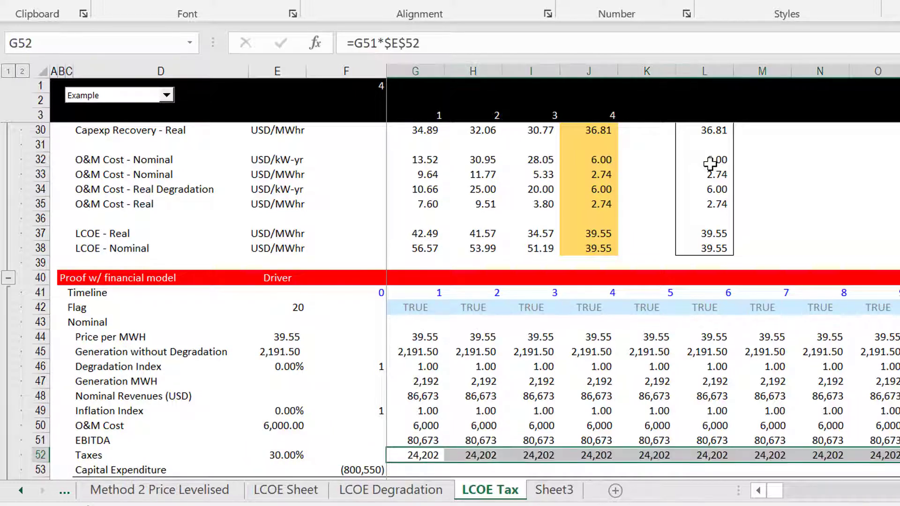
Rewrite the Project Cash Flow in G54 as EBITDA minus taxes, =G51-G52, and fill it across all operating years.
key("Down")
key("Down")
key("Down")
key("Up")
key("F2")
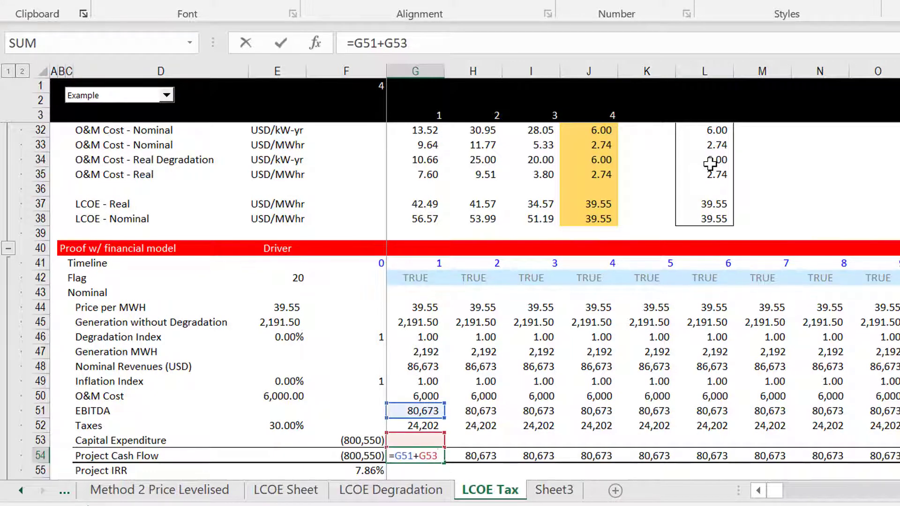
key("Escape")
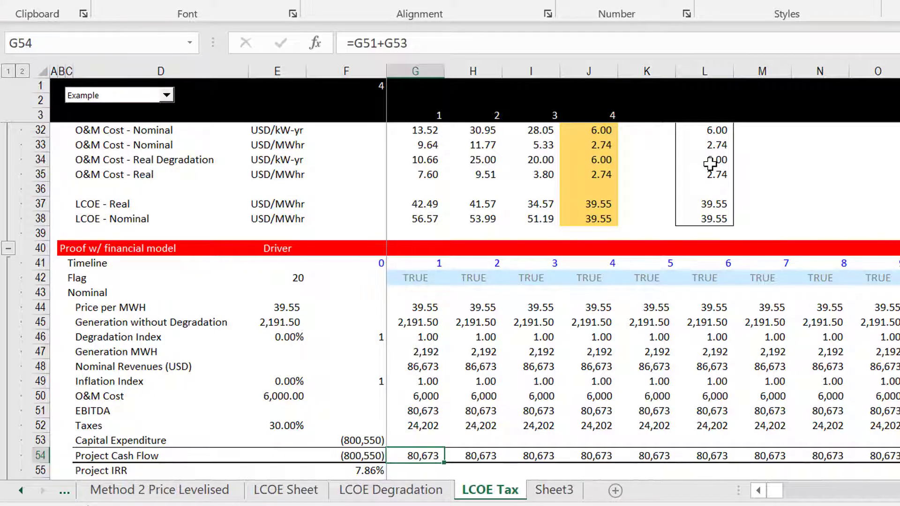
type("=")
key("Up")
key("Up")
key("Up")
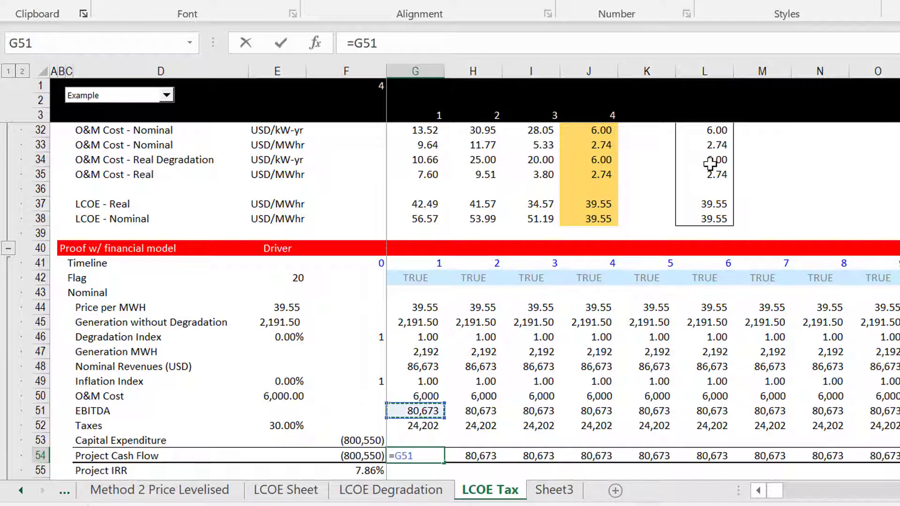
type("-")
key("Up")
key("Up")
key("Return")
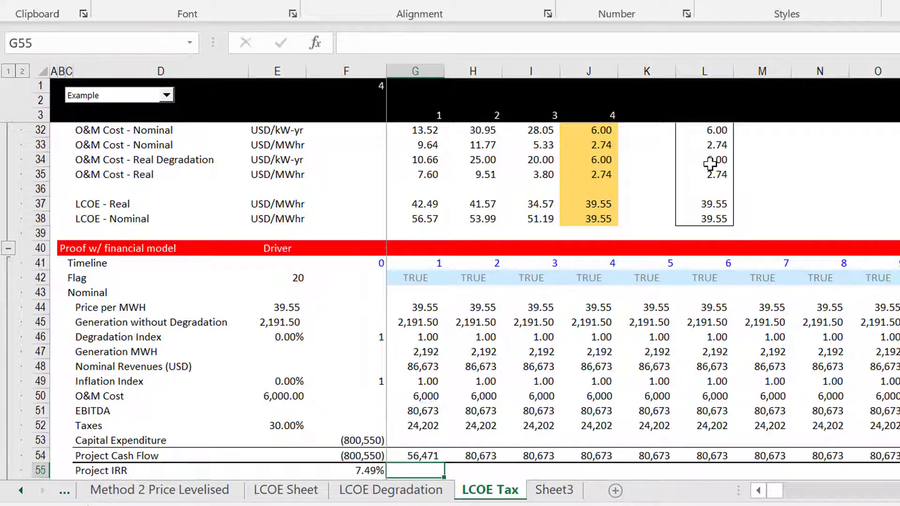
key("Up")
key("ctrl+shift+Right")
key("ctrl+r")
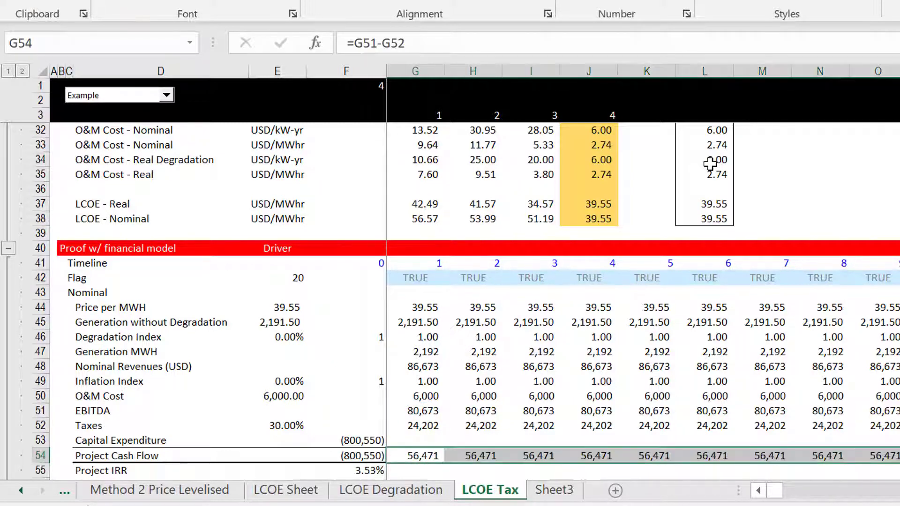
key("Left")
key("Right")
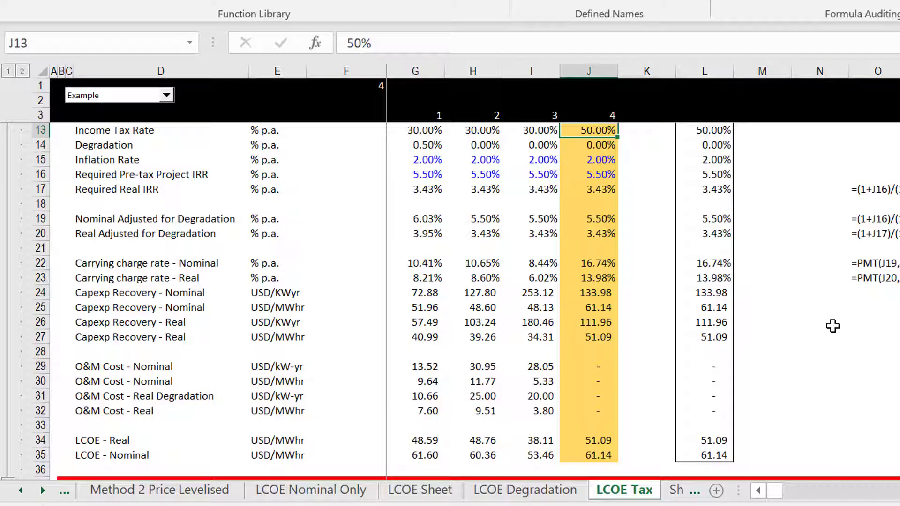
Review the income tax, inflation, required IRR and degradation-adjusted rates of case 4 in column J.
key("Up")
key("Up")
key("Down")
key("Down")
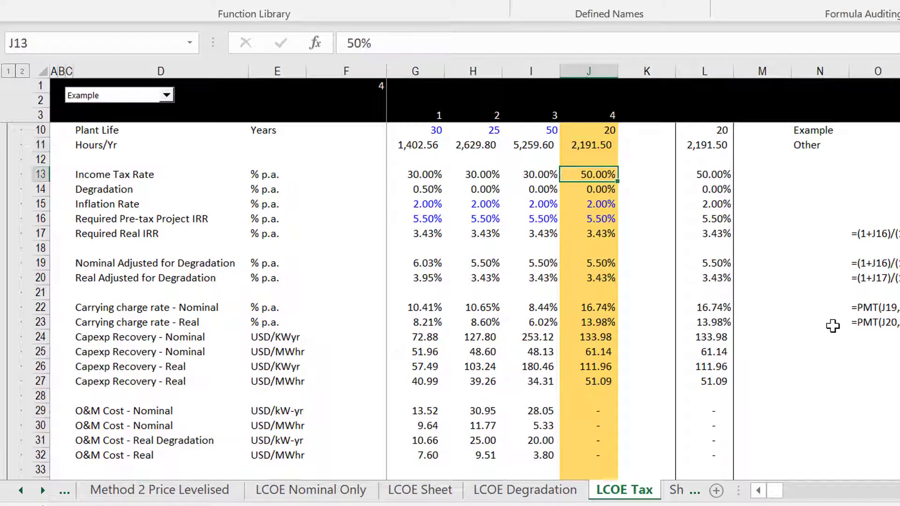
key("Down")
key("Down")
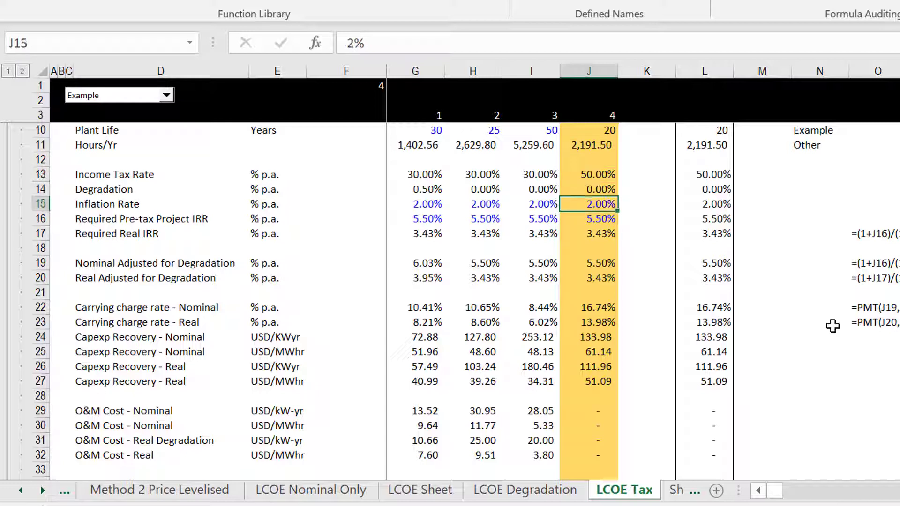
key("Up")
key("Up")
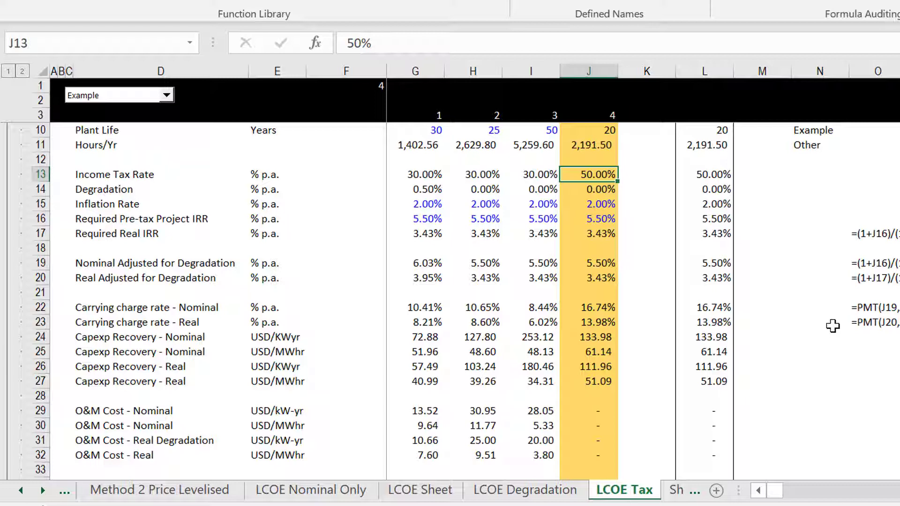
key("Down")
key("Down")
key("Down")
key("Down")
key("Down")
key("Down")
key("Down")
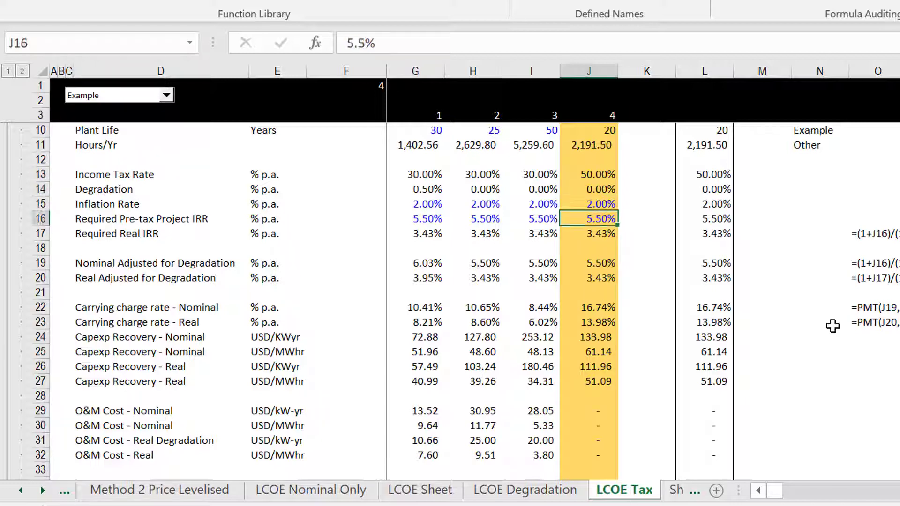
key("Down")
key("Up")
key("Up")
key("Up")
key("Up")
key("Up")
key("Up")
key("Up")
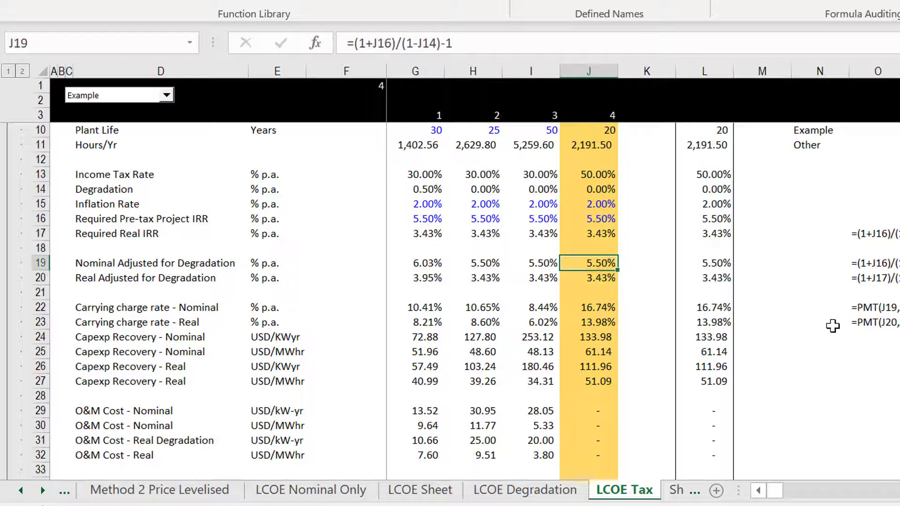
Examine the real and nominal LCOE results for case 4 and the selected case in rows 34 and 35.
key("Down")
key("Down")
key("Down")
key("Down")
key("Down")
key("Down")
key("Down")
key("Down")
key("Down")
key("Down")
key("Down")
key("Down")
key("Down")
key("Down")
key("Down")
key("Down")
key("Down")
key("Down")
key("Down")
key("Down")
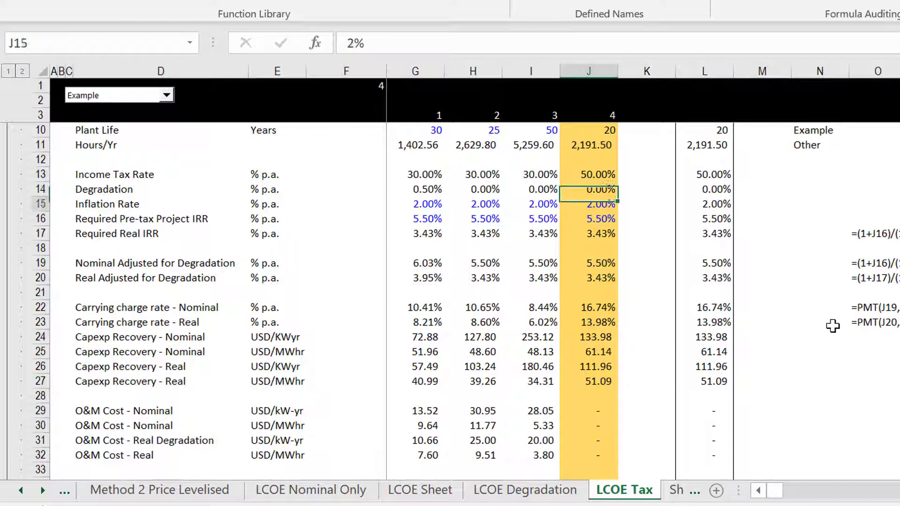
key("Down")
key("Up")
key("Up")
key("Up")
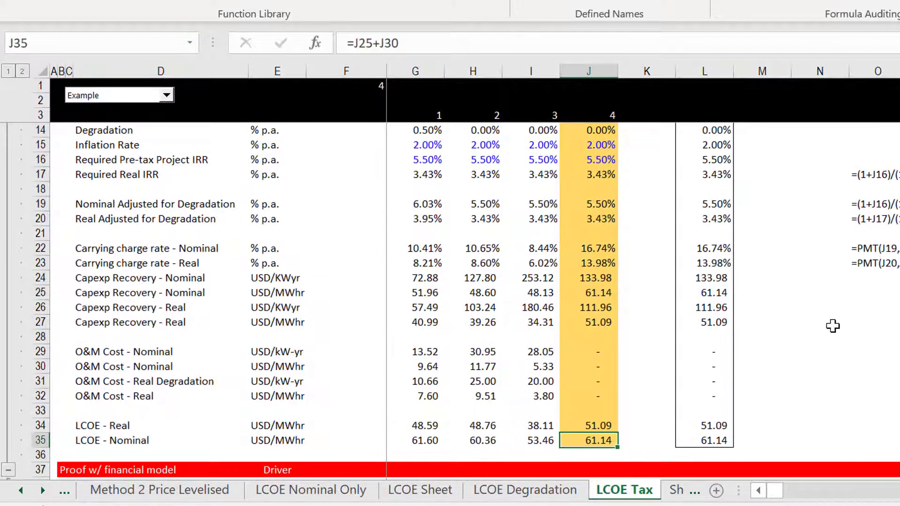
key("Right")
key("Right")
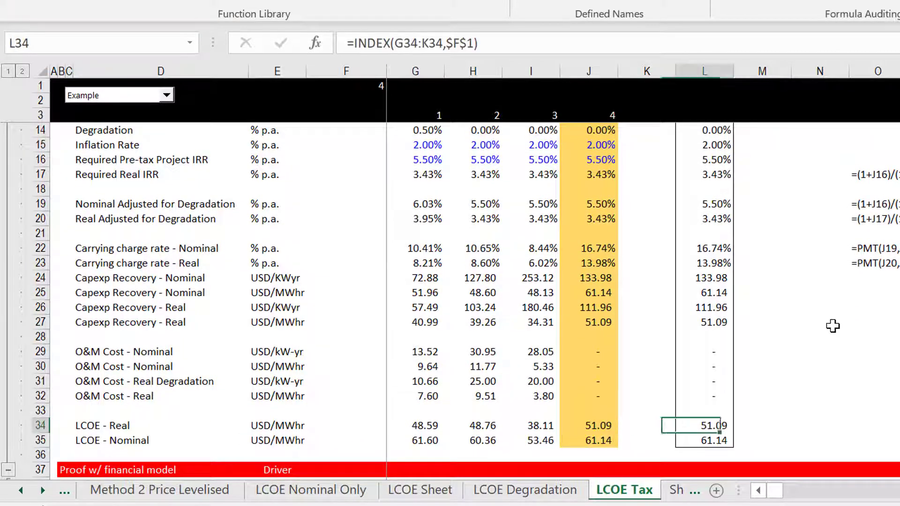
key("Left")
key("Left")
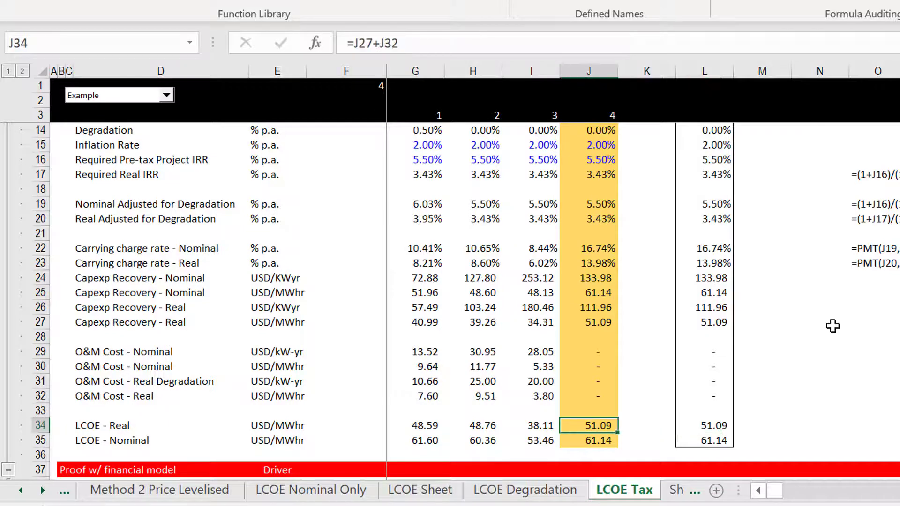
Set the income tax rate of case 4 in J13 to 0%.
key("Up")
key("Up")
key("Up")
key("Up")
key("Up")
key("Up")
key("Up")
key("Up")
key("Up")
key("Up")
key("Up")
key("Up")
key("Up")
key("Up")
key("Up")
key("Up")
key("Up")
key("Up")
key("Up")
key("Up")
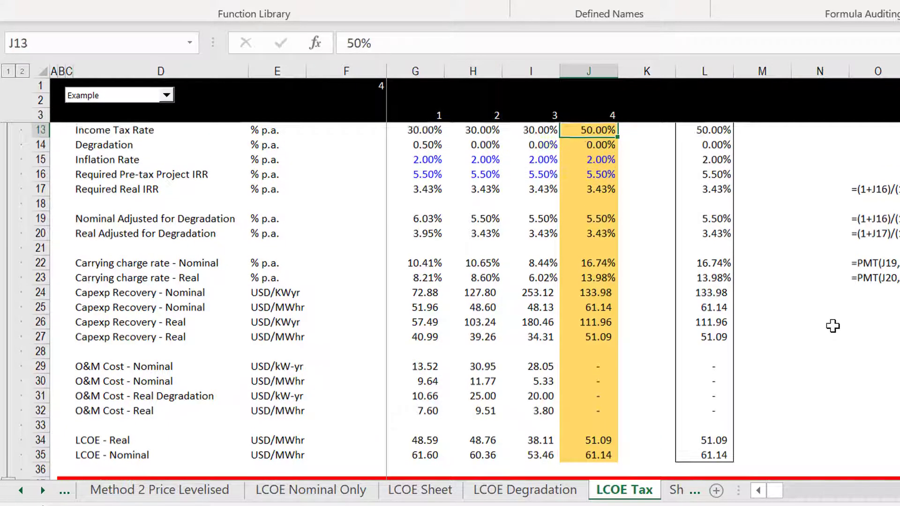
key("Up")
key("Down")
key("Down")
key("Down")
key("Up")
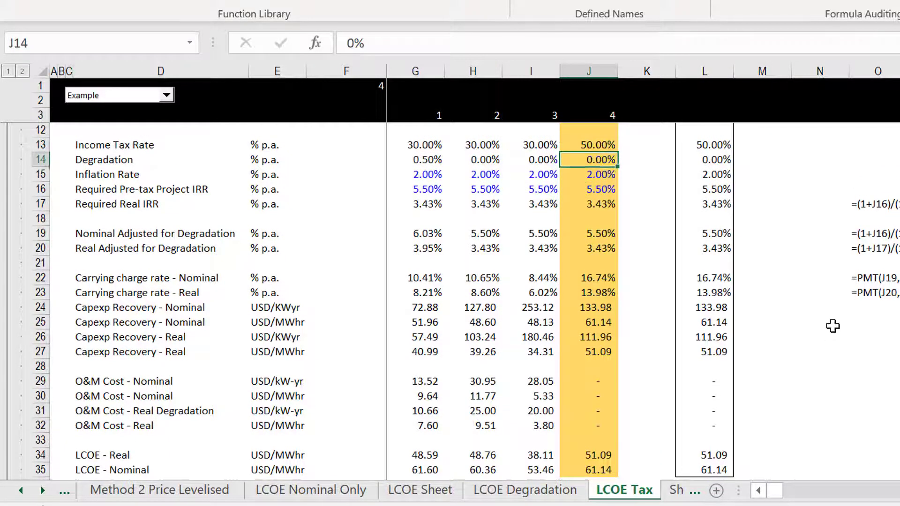
key("Up")
type("0")
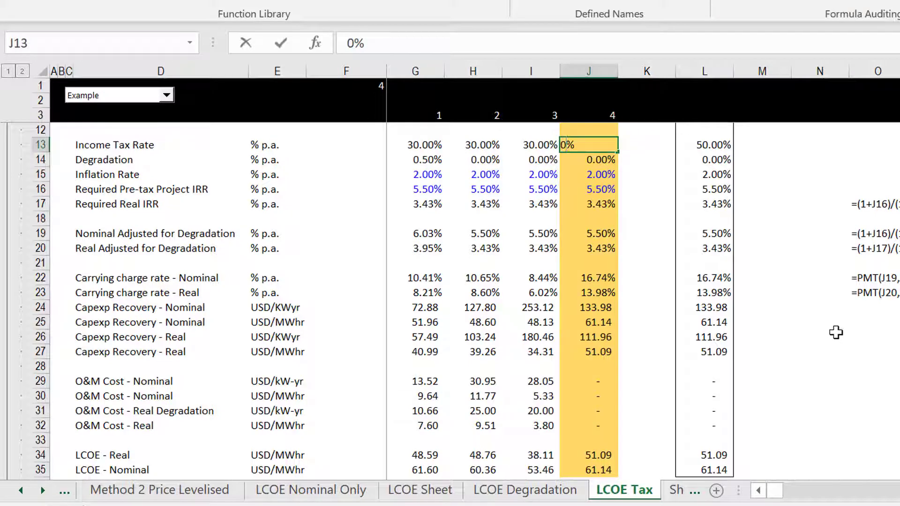
key("Return")
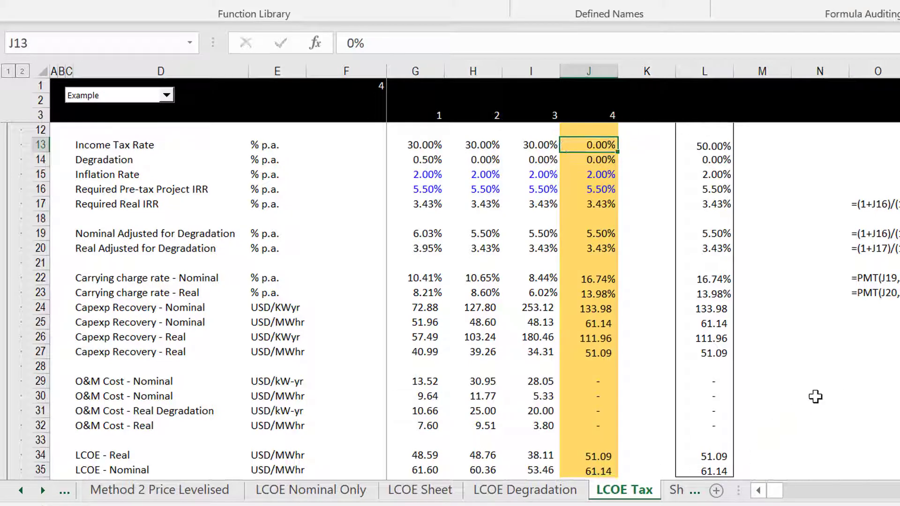
Set the income tax rate in J13 back to 50%.
key("Up")
key("Up")
key("Down")
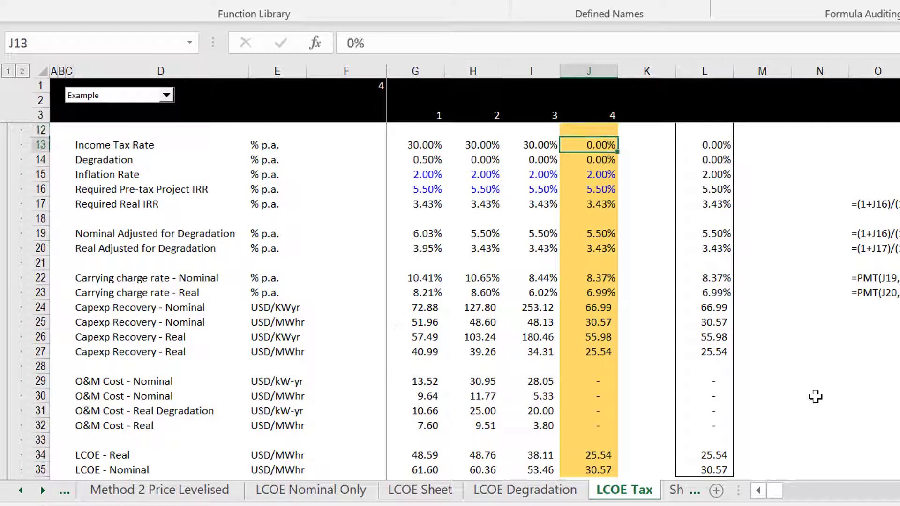
type("50%")
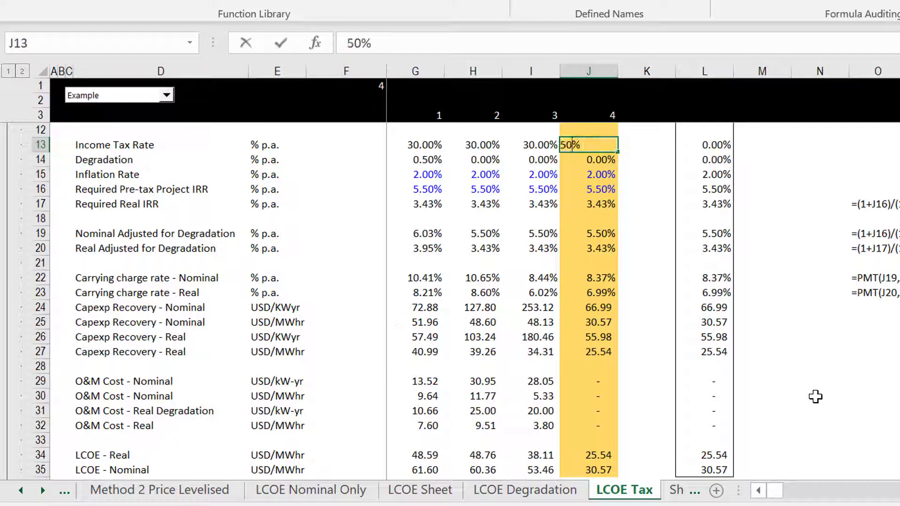
key("Return")
key("Up")
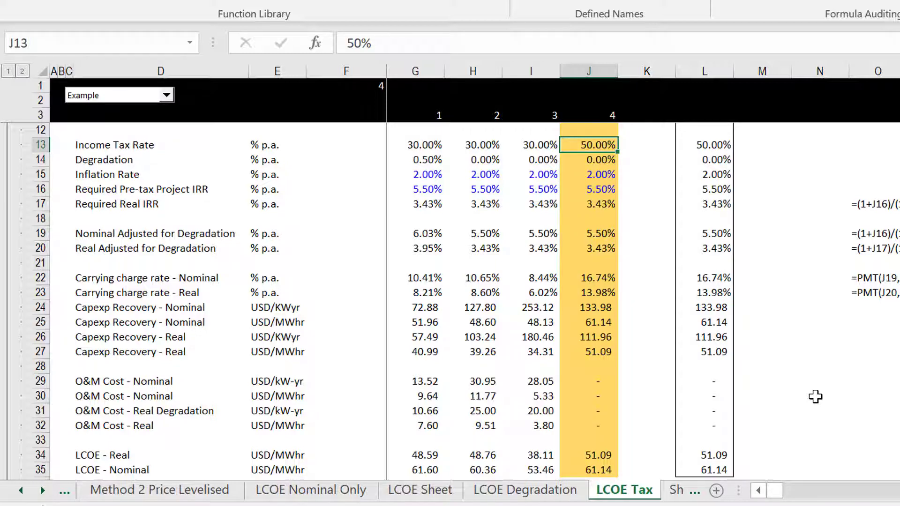
key("Up")
key("Up")
key("Up")
key("Up")
key("Up")
key("Up")
key("Up")
key("Up")
key("Up")
key("Up")
key("Up")
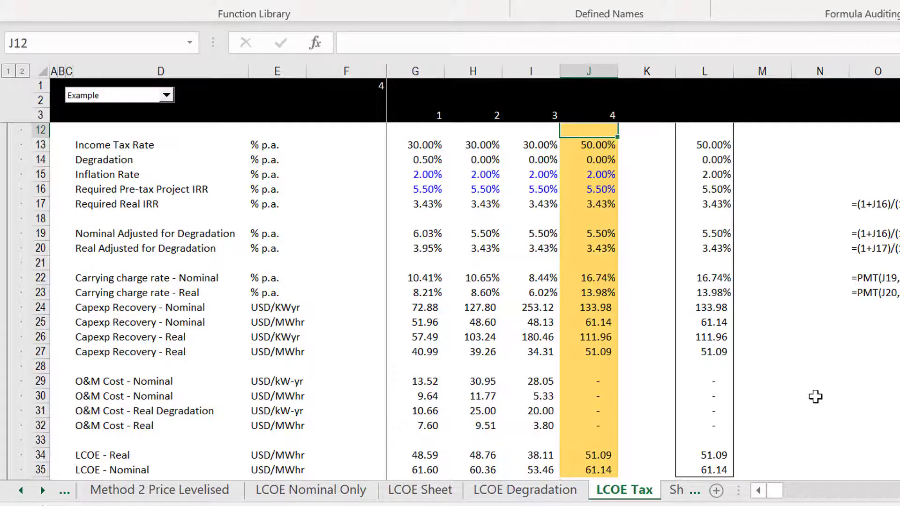
Set the OPEX of the Example case in J8 to 6 USD/KW/Yr.
key("Down")
key("Down")
key("Down")
key("Down")
key("Down")
key("Down")
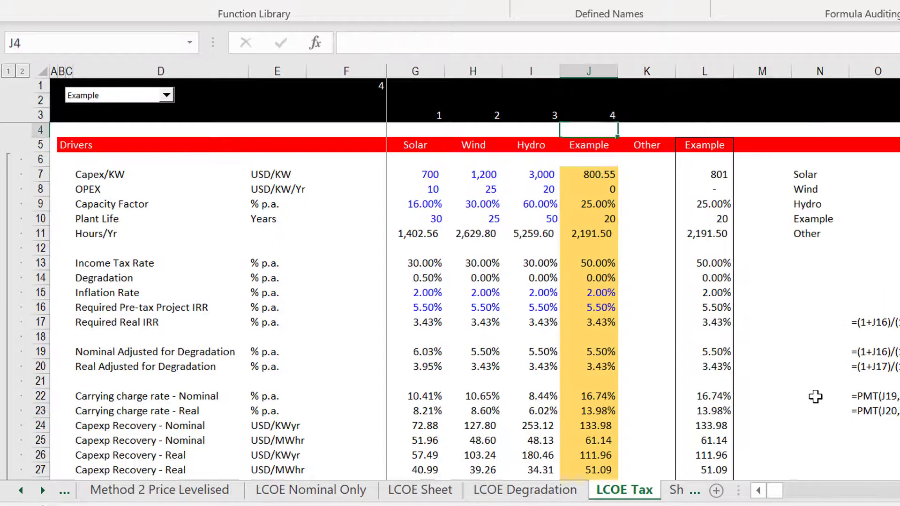
type("0")
key("BackSpace")
type("6")
key("Return")
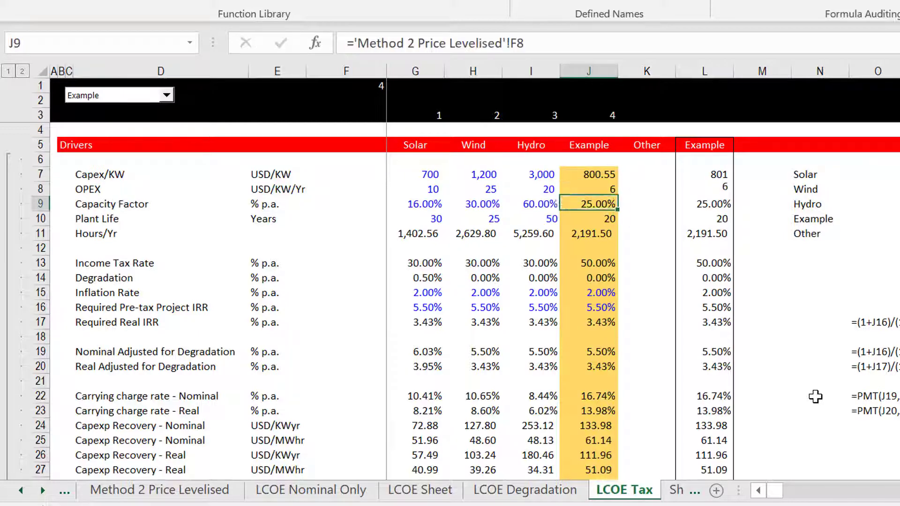
Check the real and nominal LCOE of the Example case in J34 and J35 with OPEX included.
key("Down")
key("Down")
key("Down")
key("Down")
key("Down")
key("Down")
key("Down")
key("Down")
key("Down")
key("Down")
key("Down")
key("Down")
key("Down")
key("Down")
key("Down")
key("Down")
key("Down")
key("Down")
key("Down")
key("Down")
key("Down")
key("Down")
key("Down")
key("Down")
key("Down")
key("Down")
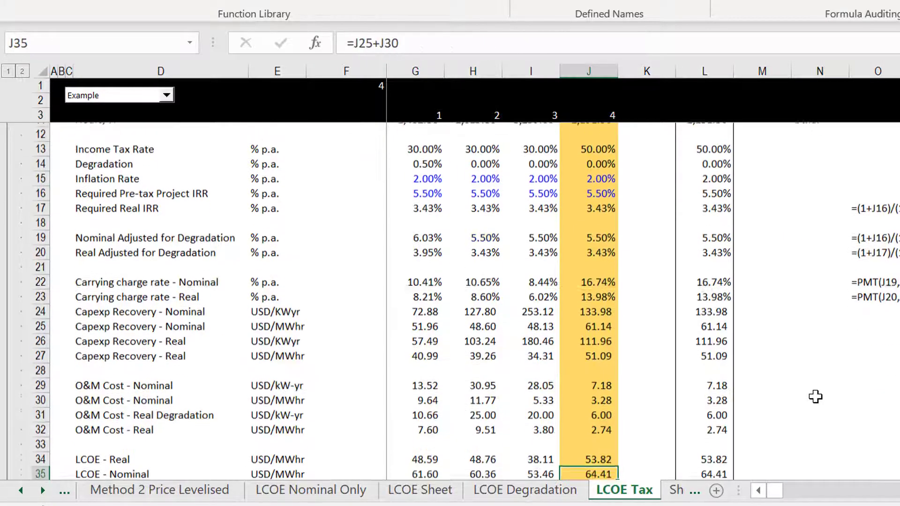
key("Down")
key("Up")
key("Up")
key("Up")
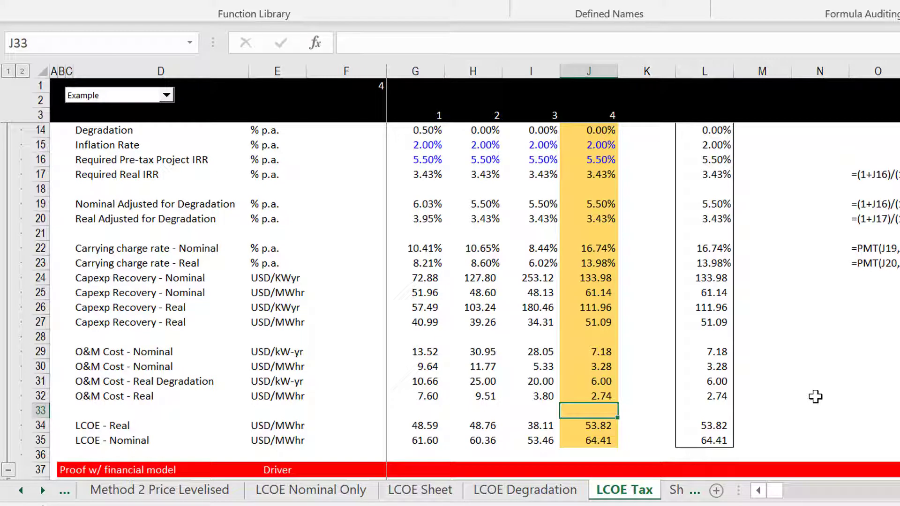
Review the O&M cost rows 29 to 32 of the Example case and how they feed the LCOE in rows 34 and 35.
key("Up")
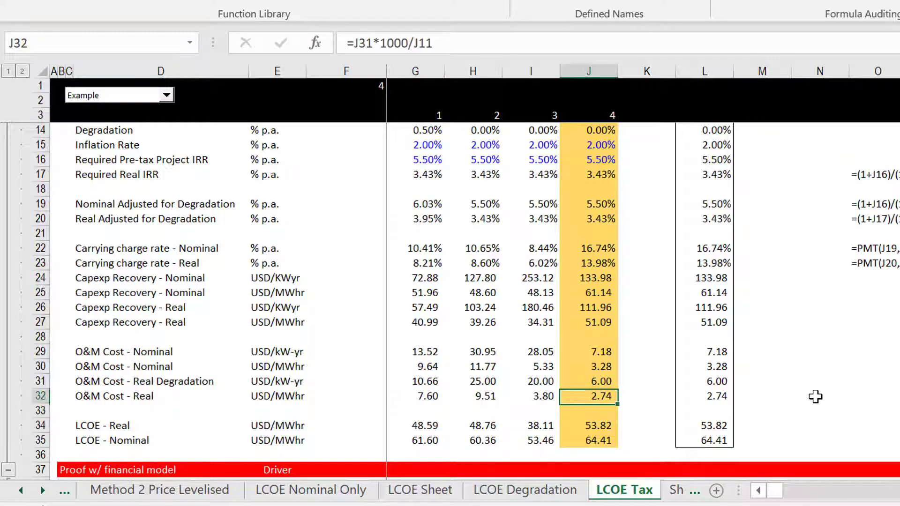
key("Up")
key("Up")
key("Up")
key("Up")
key("Down")
key("Down")
key("Down")
key("Down")
key("Down")
key("Down")
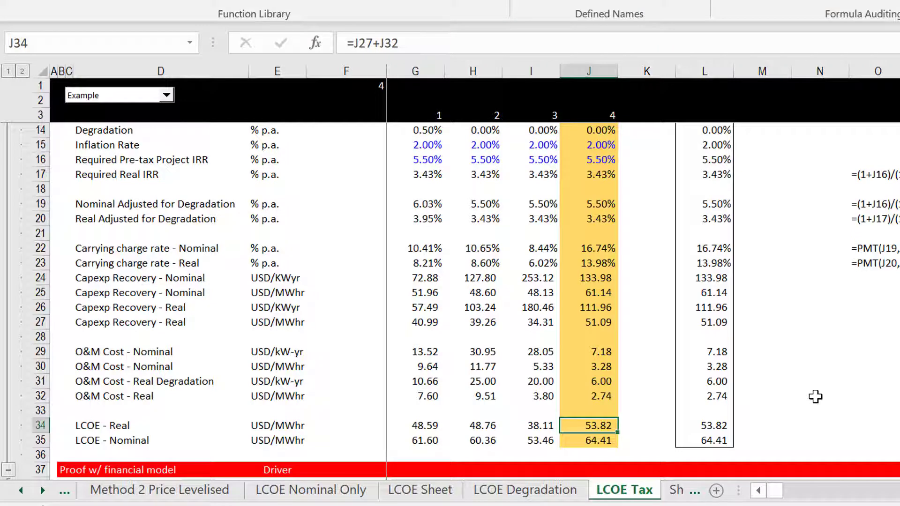
key("Down")
key("Down")
key("Down")
key("Down")
key("Up")
key("Up")
key("Up")
key("Up")
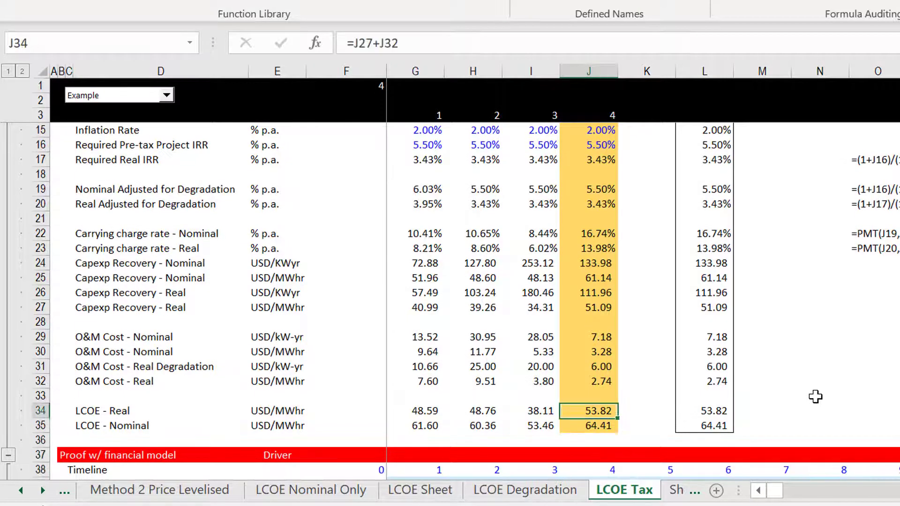
Inspect the nominal carrying charge rate formula in J22 and the cells it references.
key("Up")
key("Up")
key("Up")
key("Up")
key("Up")
key("Up")
key("Up")
key("Up")
key("Up")
key("Up")
key("Up")
key("Down")
key("Up")
key("Up")
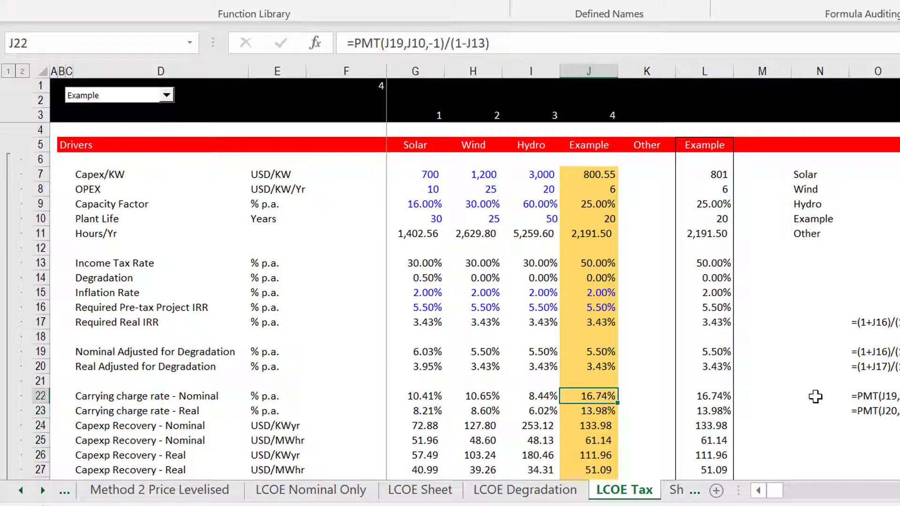
key("F2")
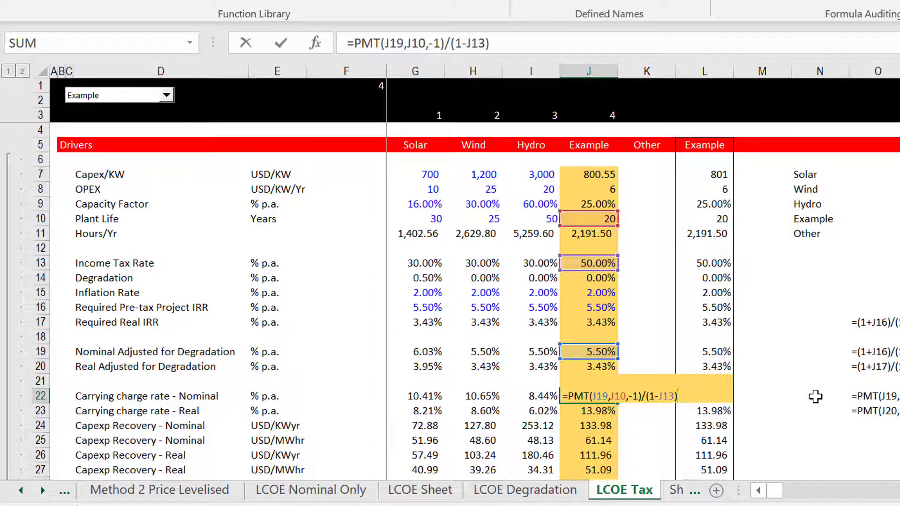
key("Escape")
Examine the required IRR in J16 and J17 and the formula of the nominal degradation-adjusted rate in J19.
key("Up")
key("Up")
key("Up")
key("Up")
key("Up")
key("Up")
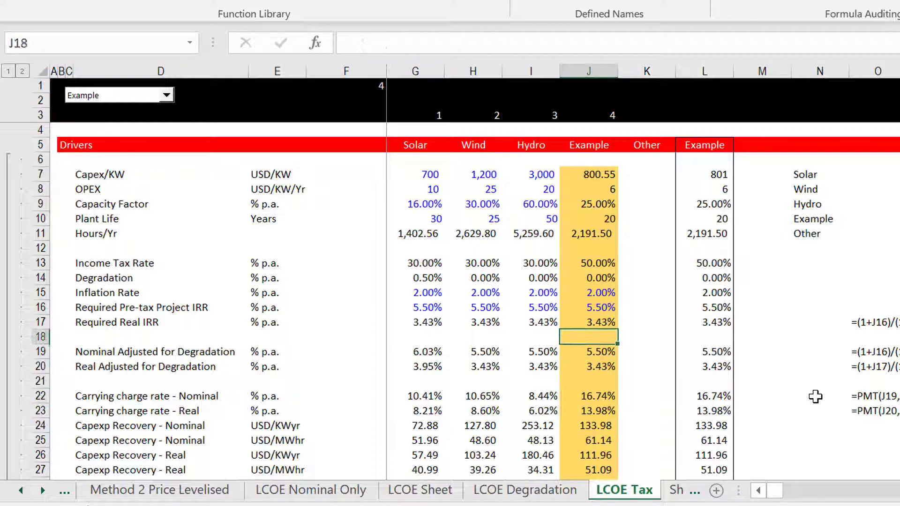
key("ctrl+c")
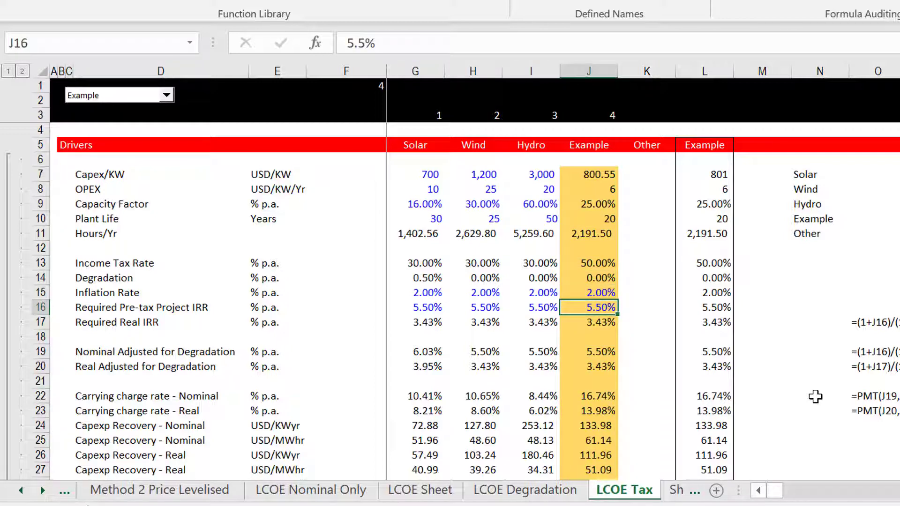
key("Down")
key("Down")
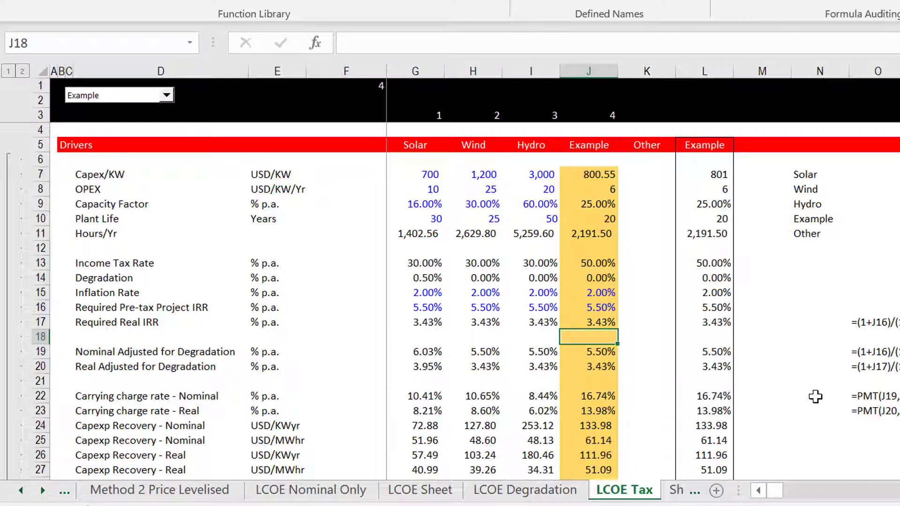
key("Up")
key("Down")
key("Down")
key("F2")
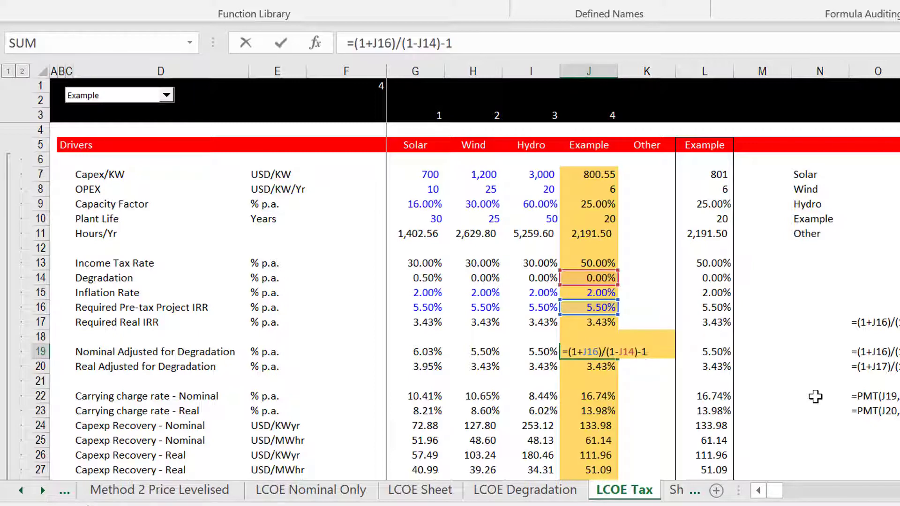
key("Escape")
Inspect the formulas of the real degradation-adjusted rate in J20 and the nominal carrying charge rate in J22.
key("Down")
key("Down")
key("Up")
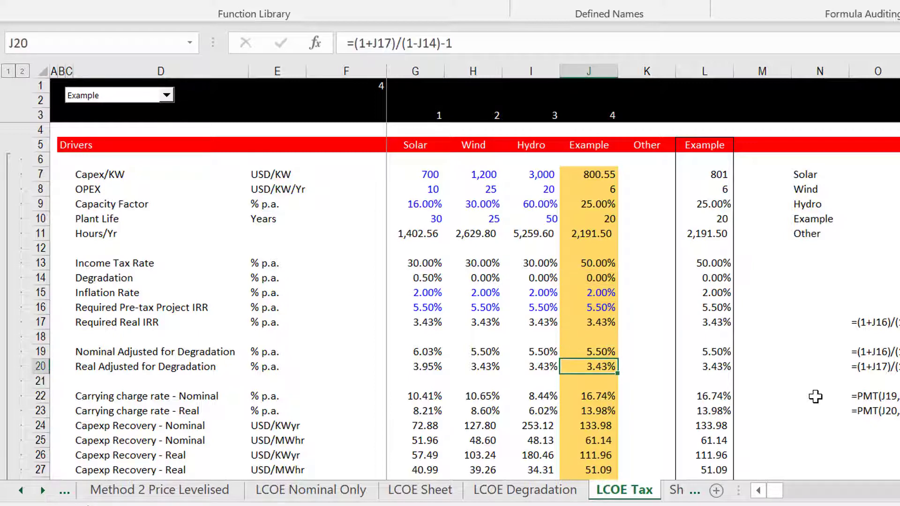
key("F2")
key("Escape")
key("Down")
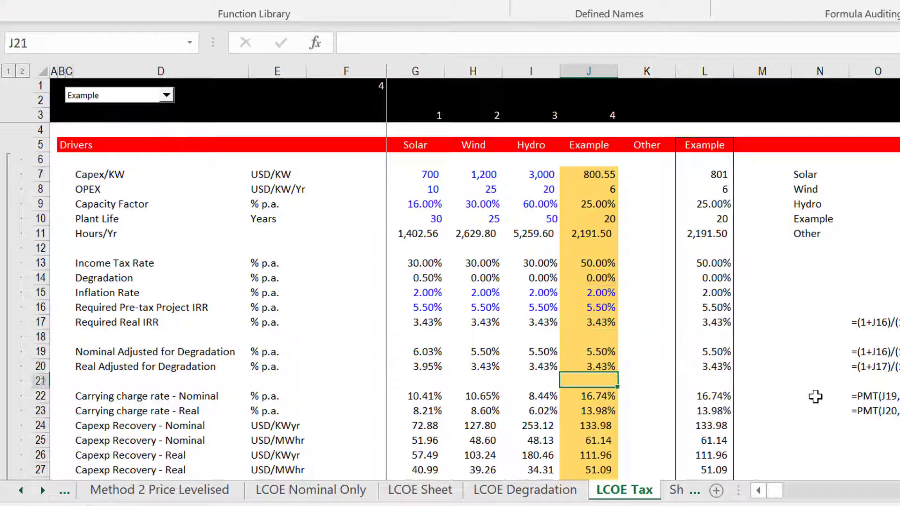
key("Down")
key("F2")
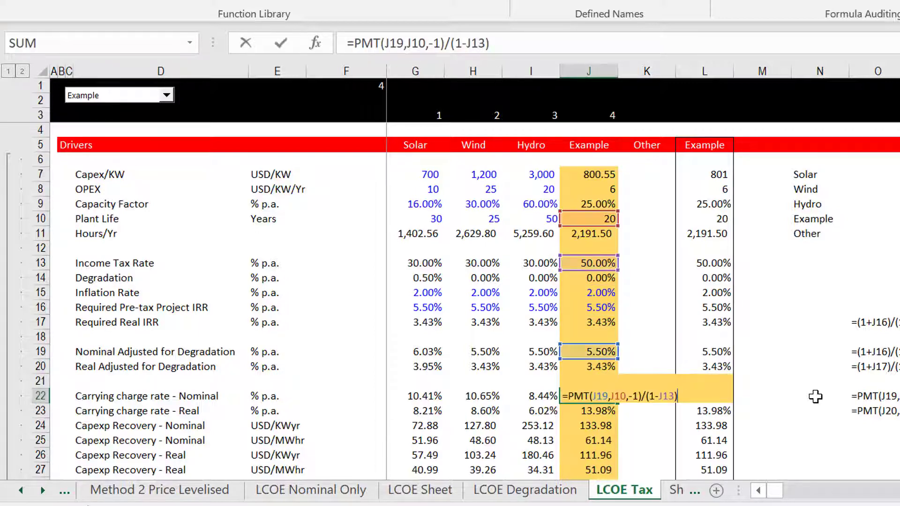
key("Escape")
Set the degradation of the Example case in J14 to 1%.
key("Up")
key("Up")
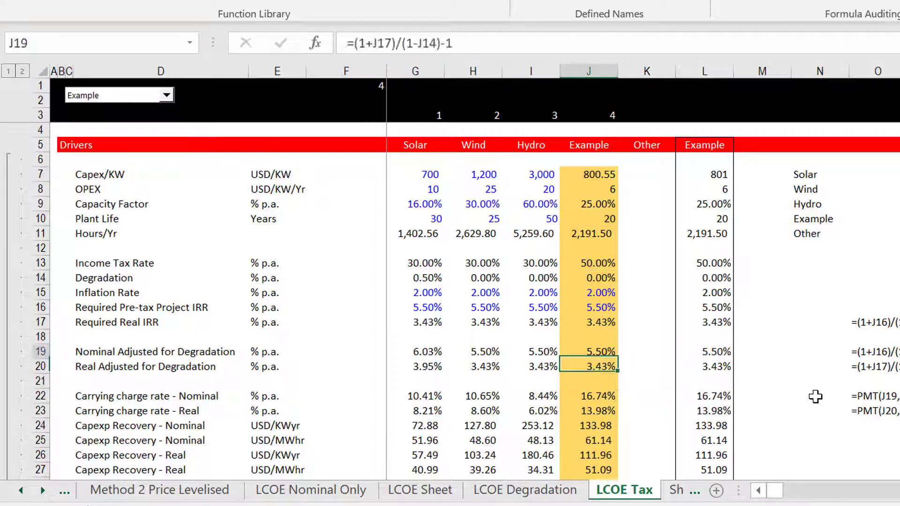
key("Up")
key("Up")
key("Up")
key("Up")
key("Up")
key("Up")
key("Up")
key("Down")
type("1")
key("Return")
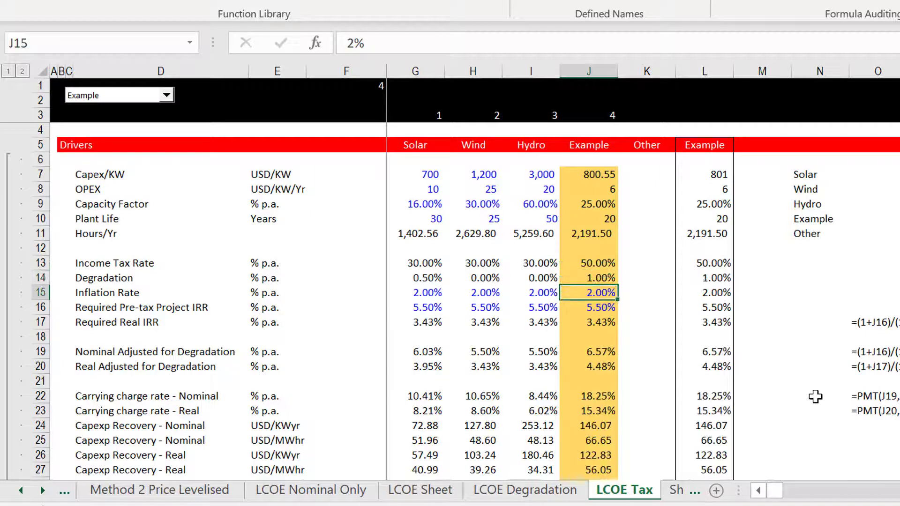
Review the required real IRR, degradation-adjusted rates and carrying charge rates of the Example case in J17 to J23.
key("Down")
key("Down")
key("Down")
key("Down")
key("Down")
key("Down")
key("Down")
key("Down")
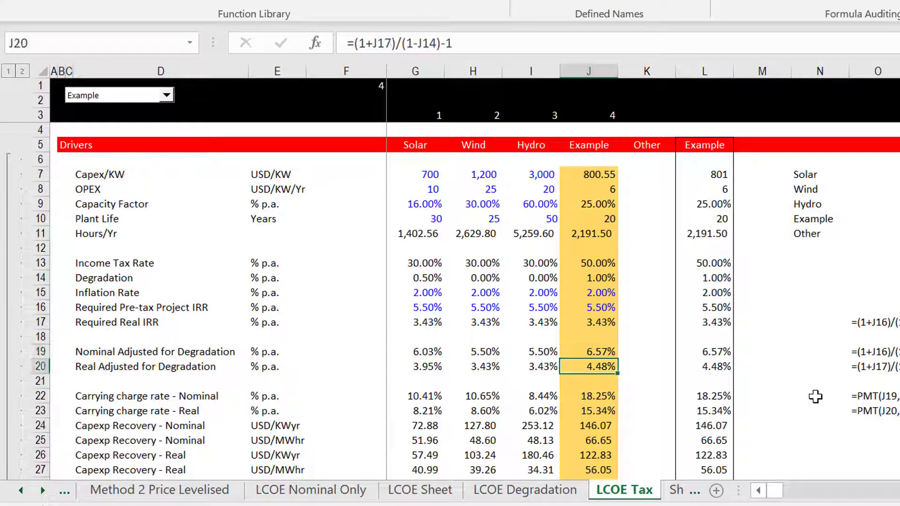
key("Up")
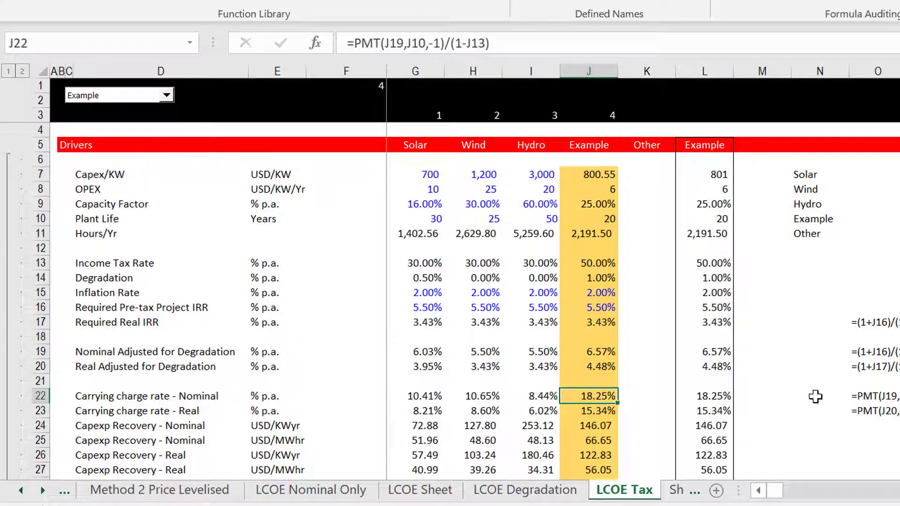
key("Down")
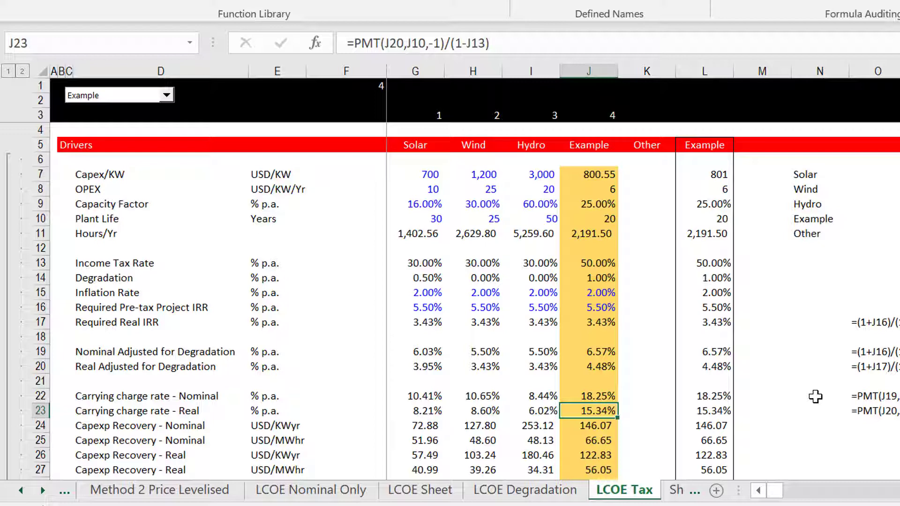
key("Up")
key("Up")
key("Up")
key("Up")
key("Up")
key("Up")
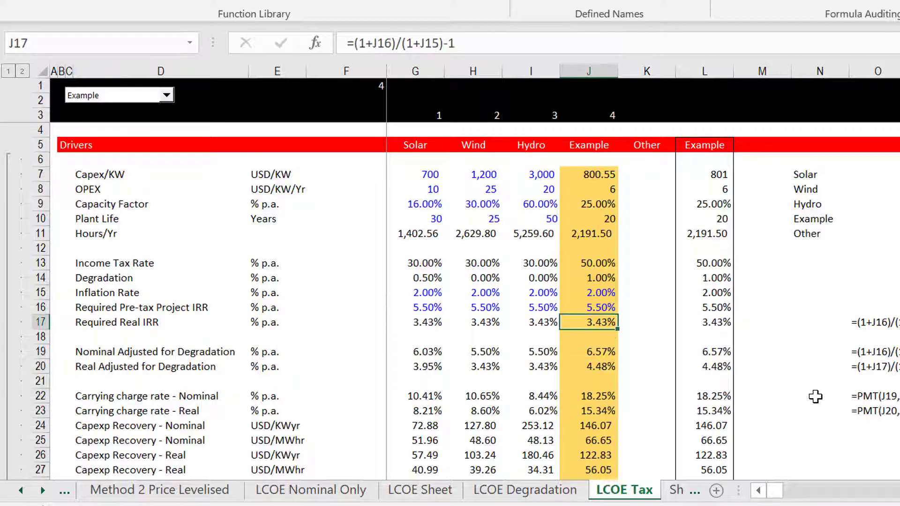
key("Down")
key("Down")
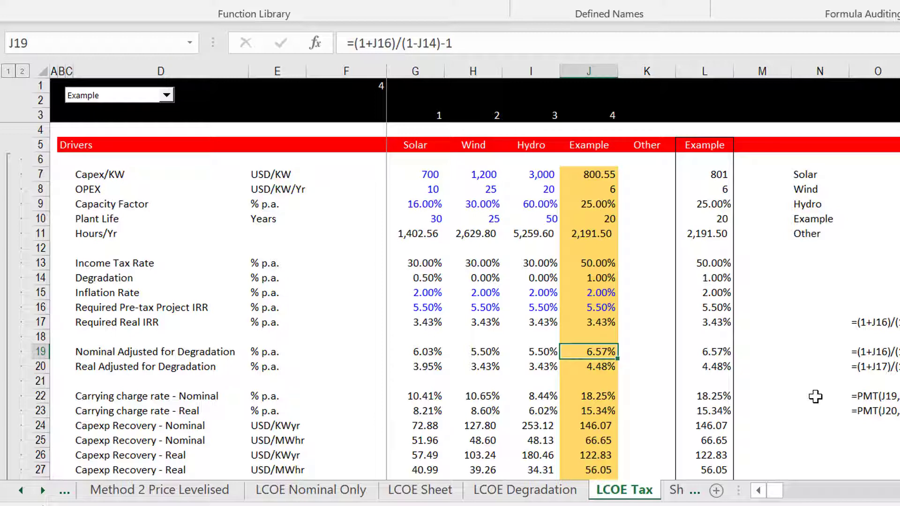
Examine the Example case's O&M costs and LCOE results, and the first rows of the financial model proof from row 37.
key("Down")
key("Down")
key("Down")
key("Down")
key("Down")
key("Down")
key("Down")
key("Down")
key("Down")
key("Down")
key("Down")
key("Down")
key("Down")
key("Down")
key("Down")
key("Down")
key("Down")
key("Down")
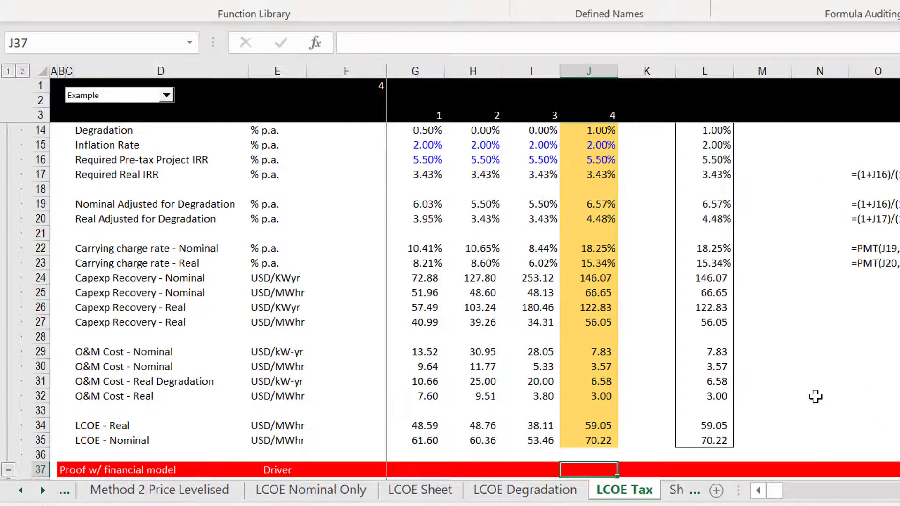
key("Down")
key("Down")
key("Down")
key("Down")
key("Down")
key("Down")
key("Up")
key("Up")
key("Up")
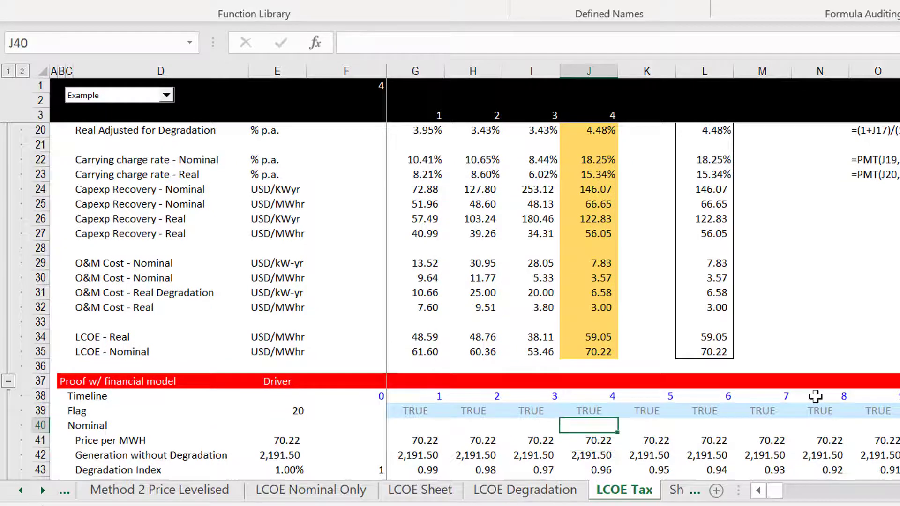
Compare the Example case's real and nominal LCOE in J34:J35 with the selected-case values in L34:L35.
key("Up")
key("Up")
key("Up")
key("Up")
key("Up")
key("Up")
key("Right")
key("Right")
key("Down")
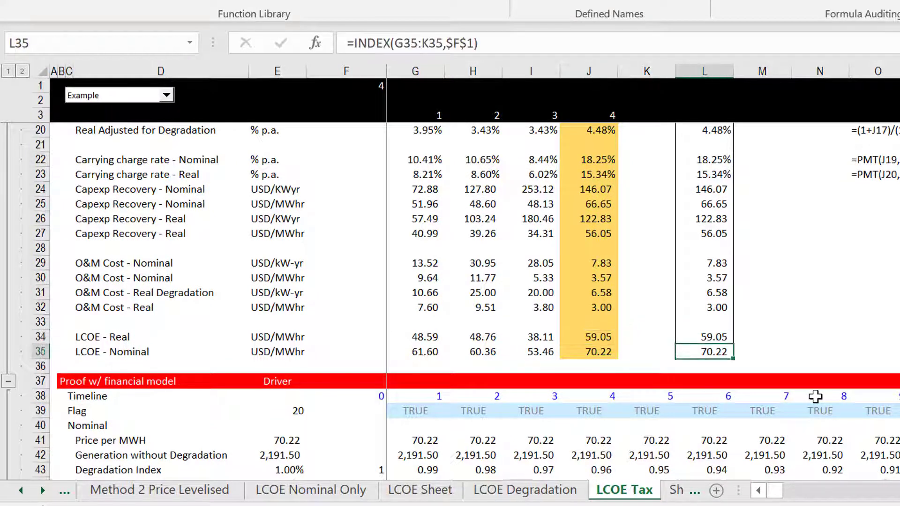
key("Up")
key("Down")
key("Left")
key("Left")
key("Up")
key("Right")
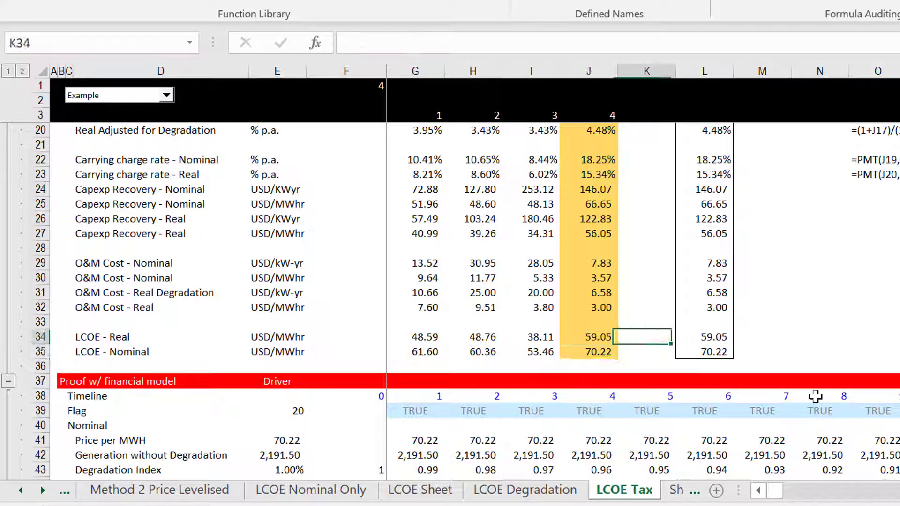
key("Right")
key("Down")
key("Left")
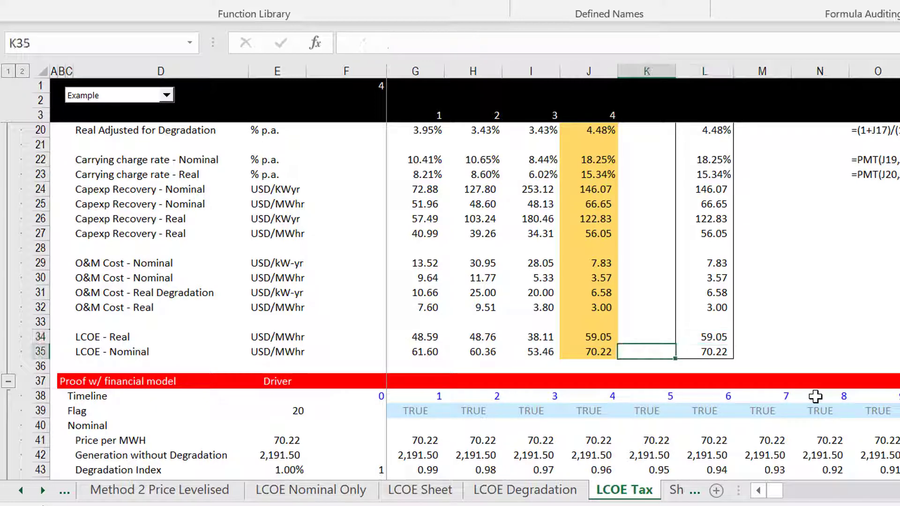
Examine the nominal financial model rows from price, generation and degradation index through inflation index, O&M cost and taxes.
key("Down")
key("Down")
key("Down")
key("Down")
key("Down")
key("Down")
key("Down")
key("Down")
key("Down")
key("Down")
key("Down")
key("Down")
key("Down")
key("Down")
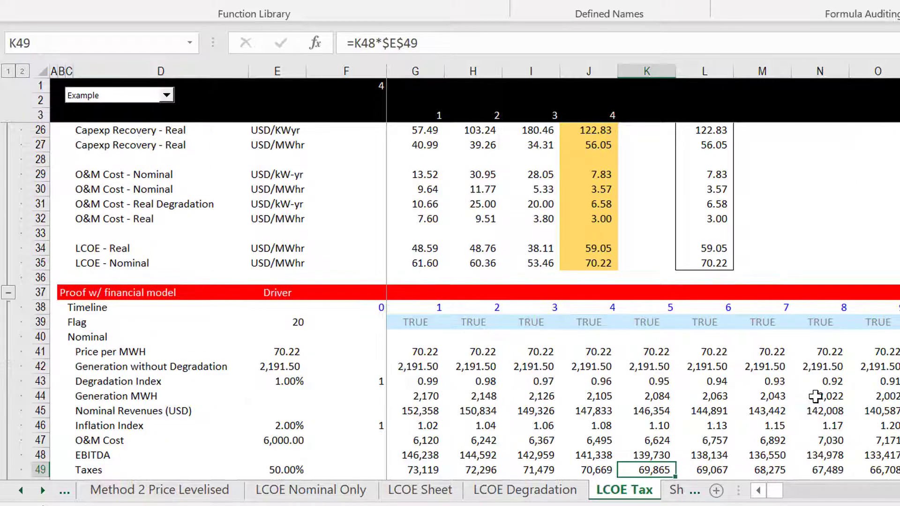
key("Up")
key("Left")
key("Left")
key("Left")
key("Up")
key("Up")
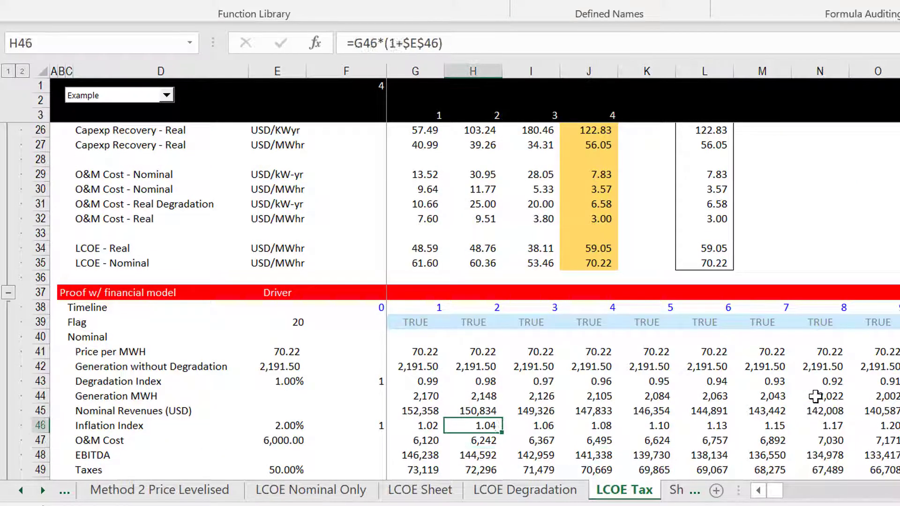
key("Left")
key("Left")
key("Up")
key("Left")
key("Up")
key("Up")
key("Up")
key("Up")
key("Up")
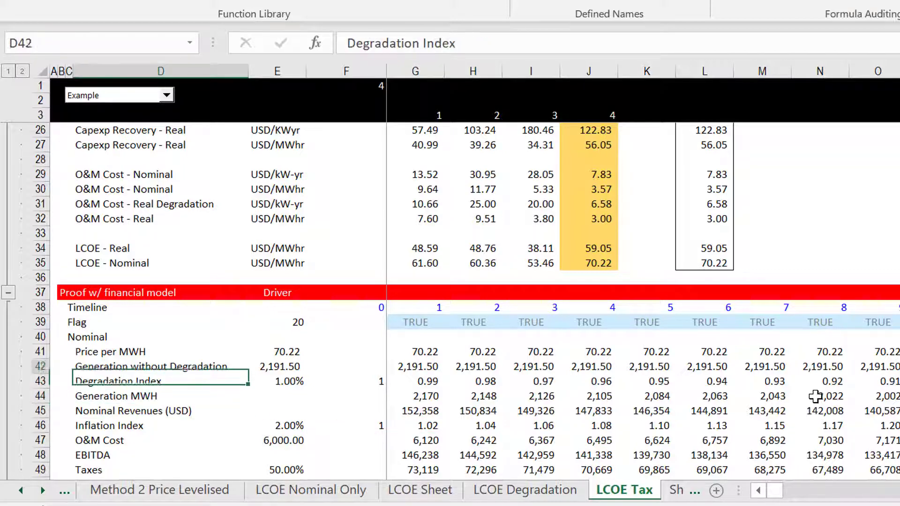
Inspect the EBITDA and tax formulas in G48 and G49 and the nominal Project IRR formula in F52.
key("Down")
key("Down")
key("Down")
key("Down")
key("Down")
key("Down")
key("Down")
key("Down")
key("Down")
key("Down")
key("Down")
key("Down")
key("Down")
key("Down")
key("Down")
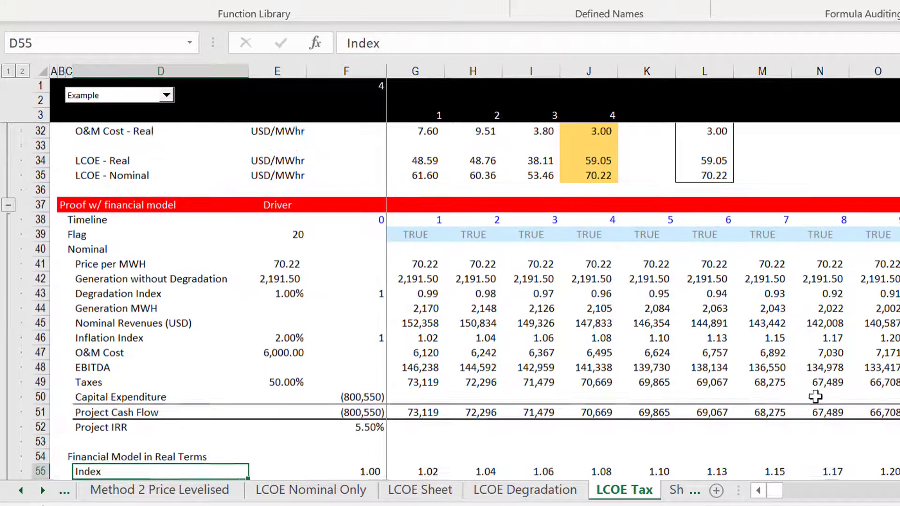
key("Up")
key("Up")
key("Up")
key("Up")
key("Up")
key("Right")
key("Up")
key("Right")
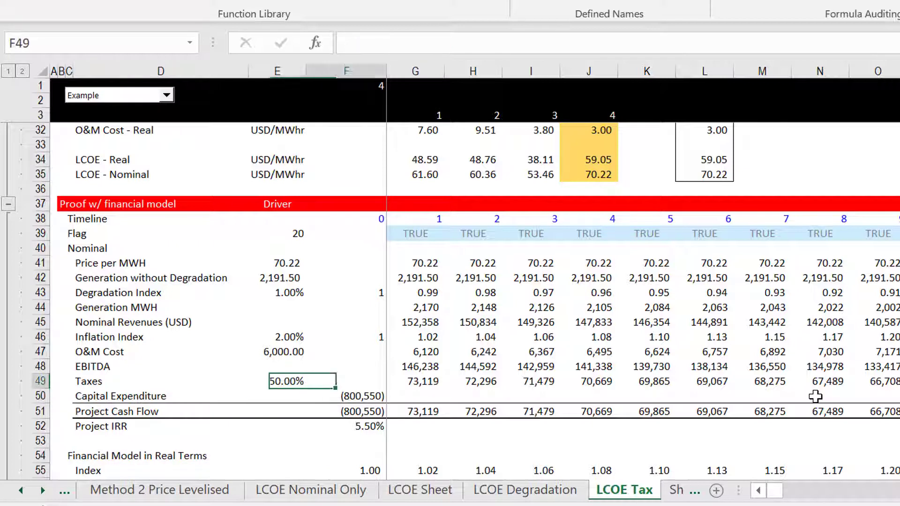
key("Right")
key("Up")
key("Down")
key("Up")
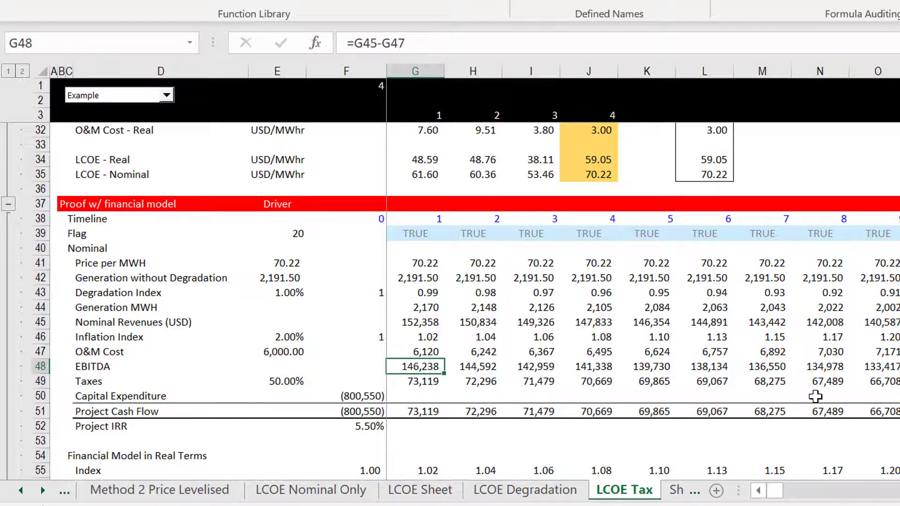
key("Down")
key("Down")
key("Down")
key("Up")
key("Up")
key("Up")
key("Down")
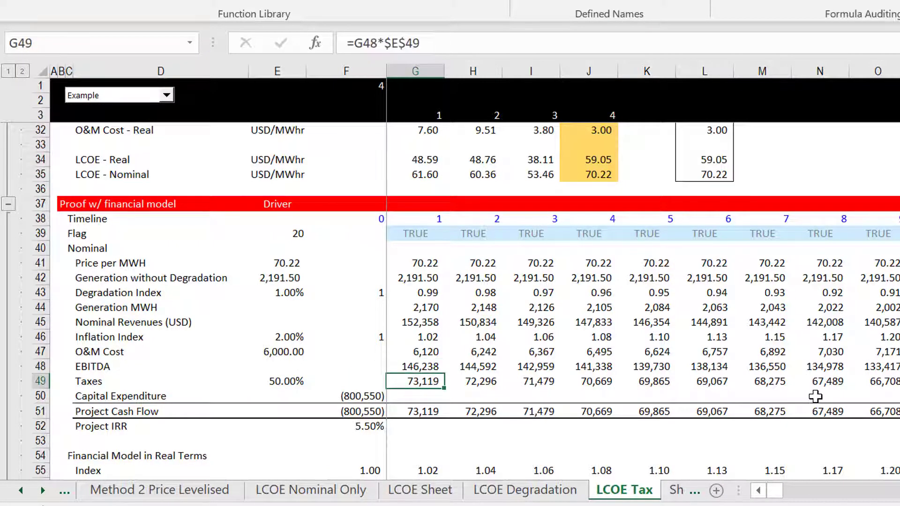
key("Down")
key("Down")
key("Down")
key("Left")
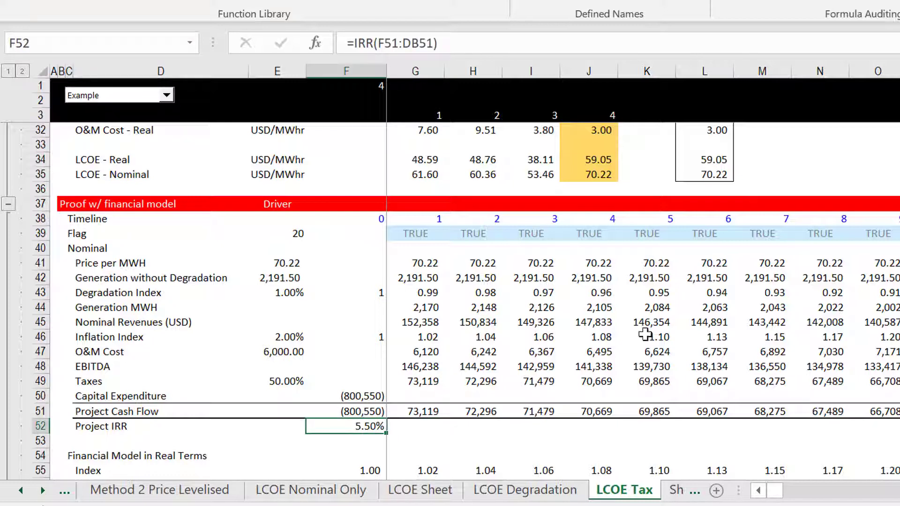
Check the nominal Project IRR with the Wind case selected, and return the case selector to Example.
left_click(147, 103)
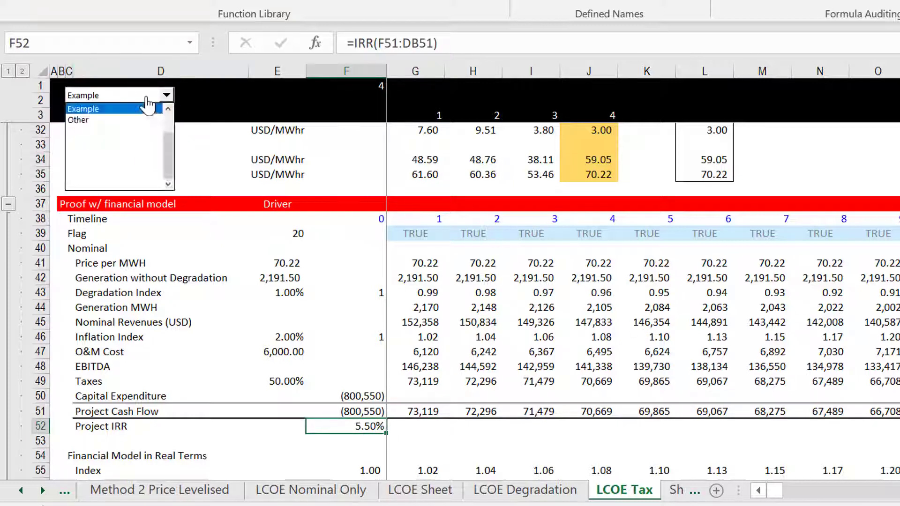
left_click(147, 103)
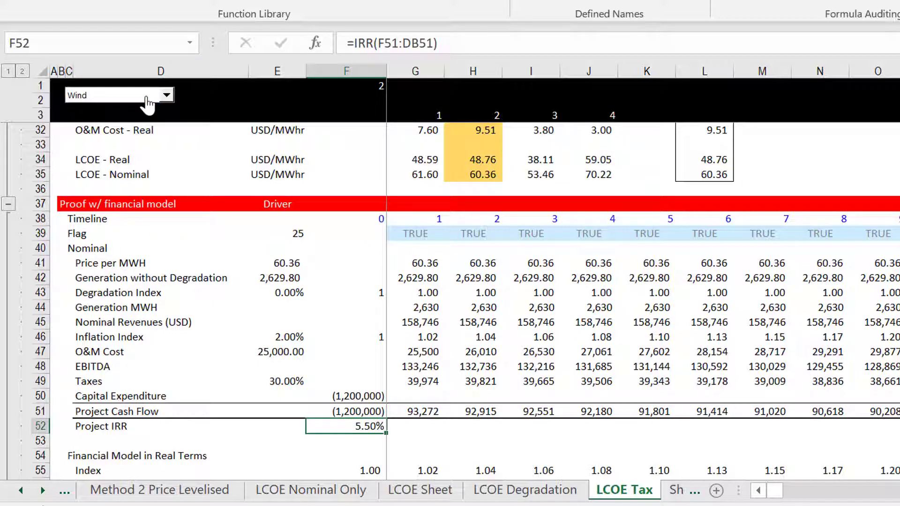
left_click(147, 103)
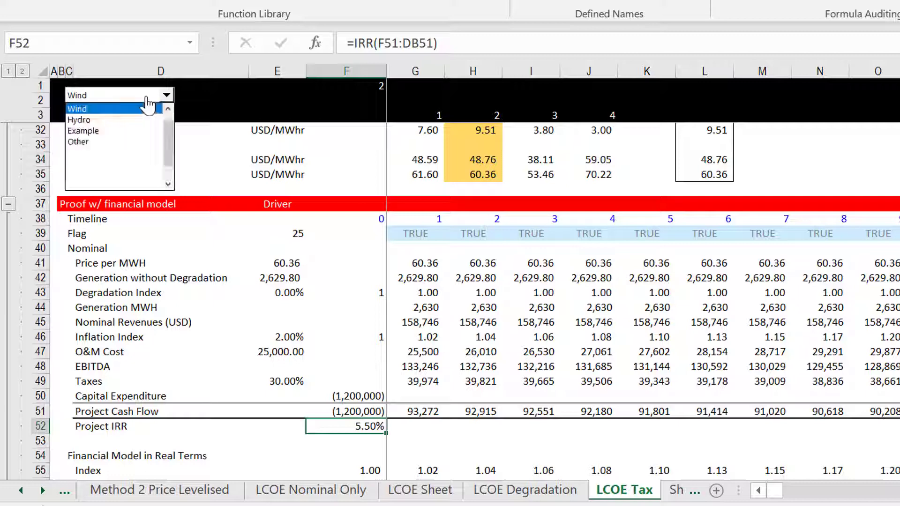
left_click(147, 103)
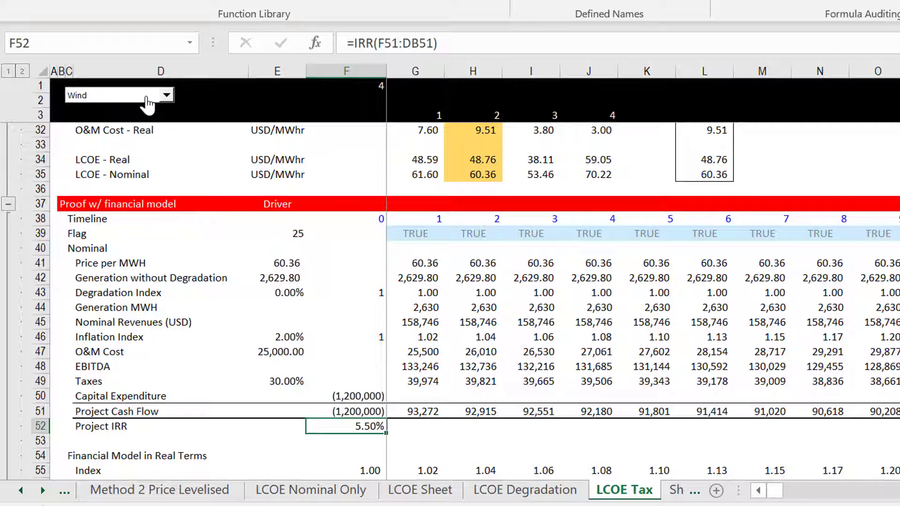
Examine the Financial Model in Real Terms from the index row to the IRR formula in F65.
key("Down")
key("Down")
key("Down")
key("Down")
key("Down")
key("Down")
key("Down")
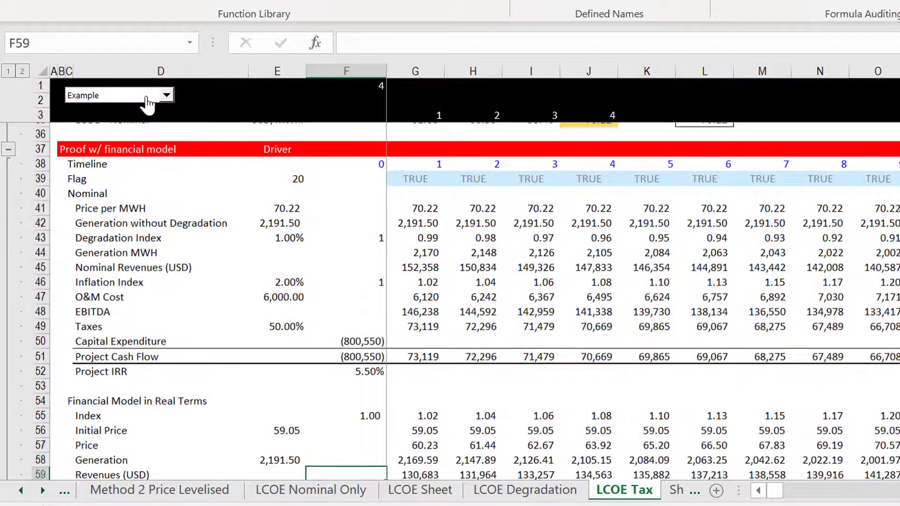
key("Down")
key("Down")
key("Down")
key("Down")
key("Down")
key("Down")
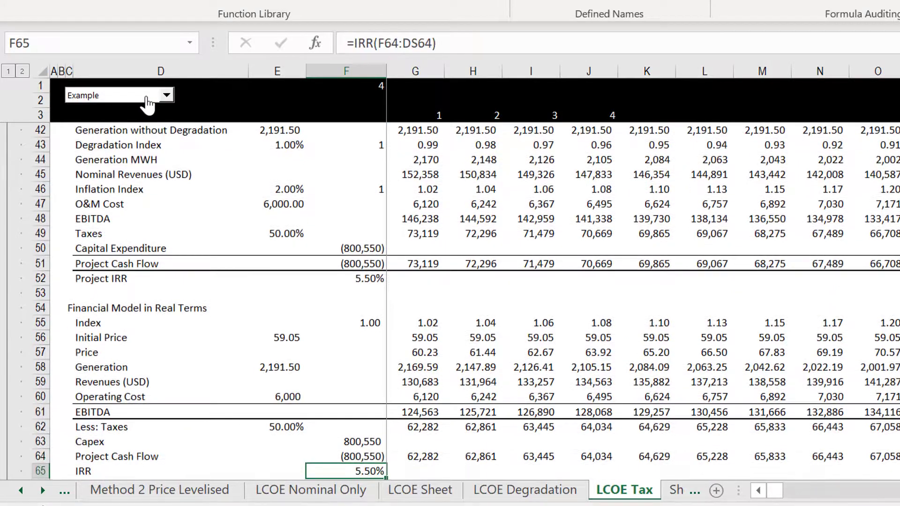
key("Up")
key("Up")
key("Down")
key("Down")
key("Down")
key("Down")
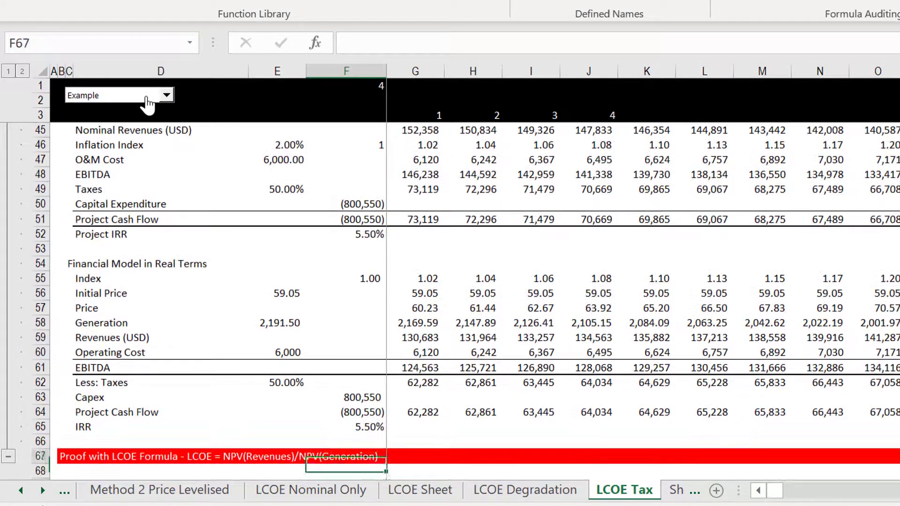
key("Up")
key("Up")
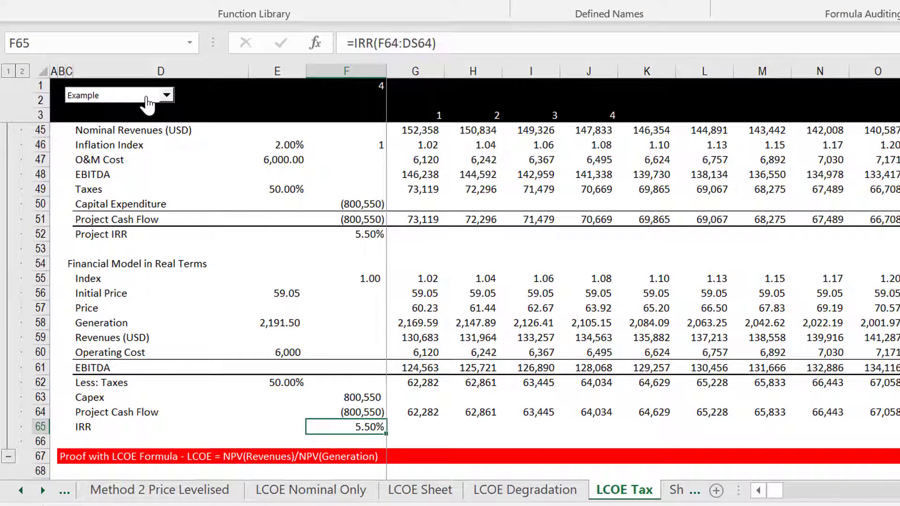
Check the real-terms IRR in F65 with the Wind case selected, and switch the selector back to Example.
left_click(146, 103)
key("Down")
key("Return")
left_click(147, 103)
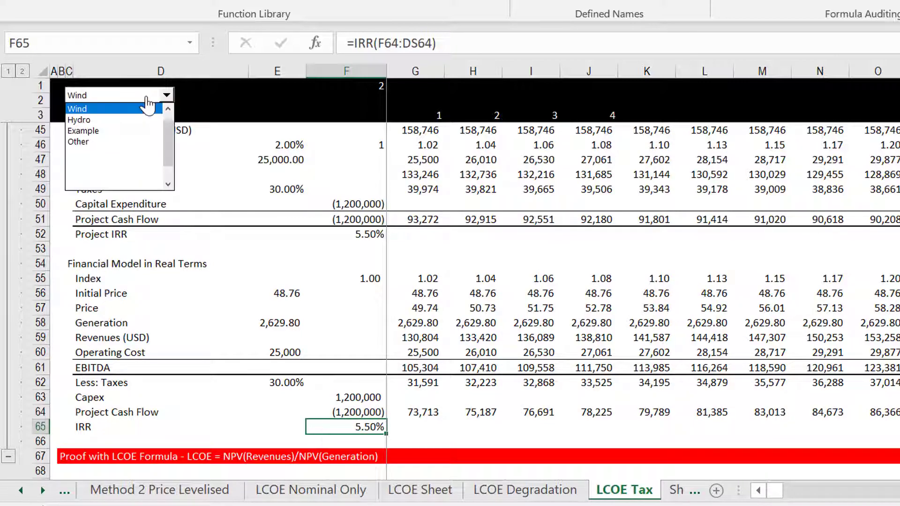
key("Return")
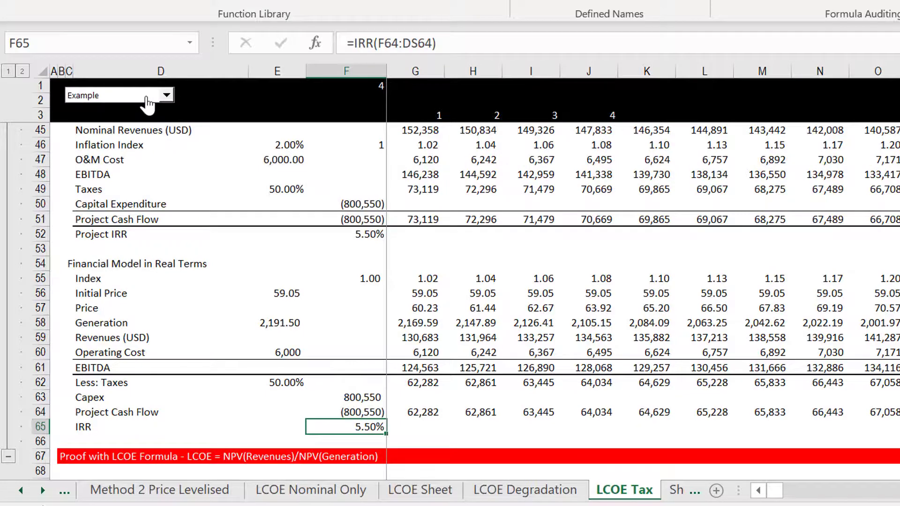
Review the drivers at the top of the sheet and both financial model proofs, nominal and real, down to row 66.
key("Page_Up")
key("Page_Up")
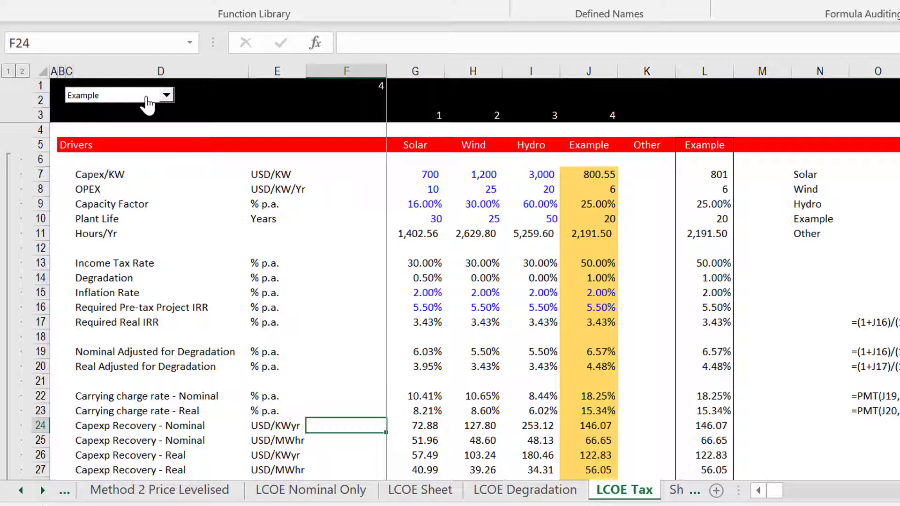
key("Page_Down")
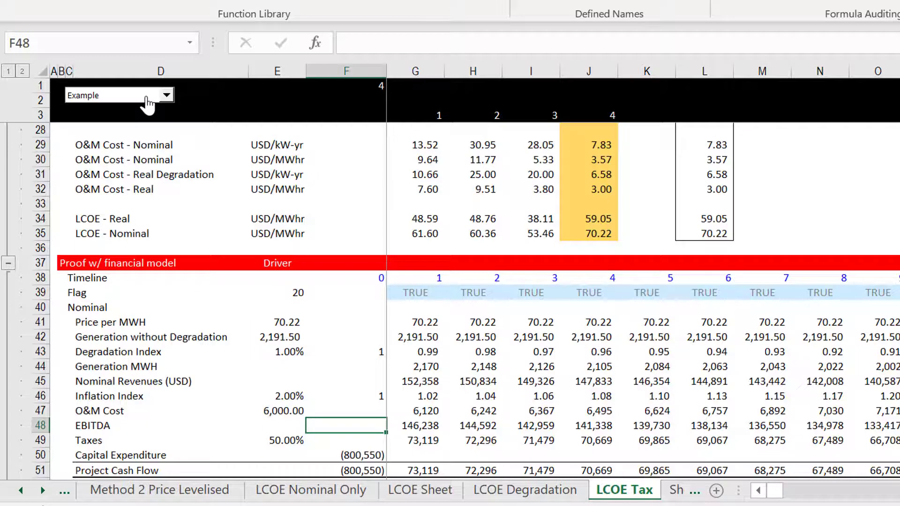
key("Down")
key("Down")
key("Down")
key("Down")
key("Down")
key("Down")
key("Down")
key("Down")
key("Down")
key("Down")
key("Down")
key("Down")
key("Down")
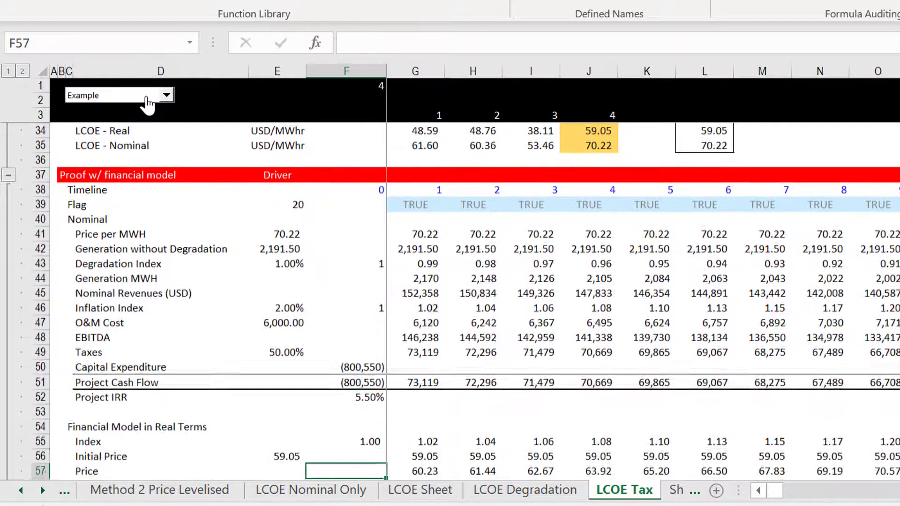
key("Down")
key("Down")
key("Down")
key("Down")
key("Down")
key("Down")
key("Down")
key("Down")
key("Down")
key("Down")
key("Down")
key("Down")
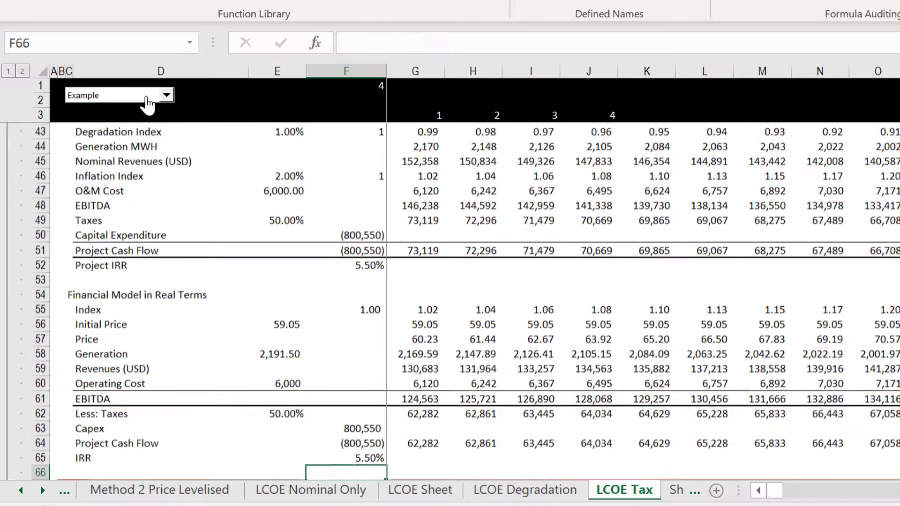
Inspect the pre-tax discount rate and NPV formulas in the Proof with LCOE Formula section, rows 69 to 75.
key("Down")
key("Down")
key("Up")
key("Up")
key("Up")
key("Up")
key("Up")
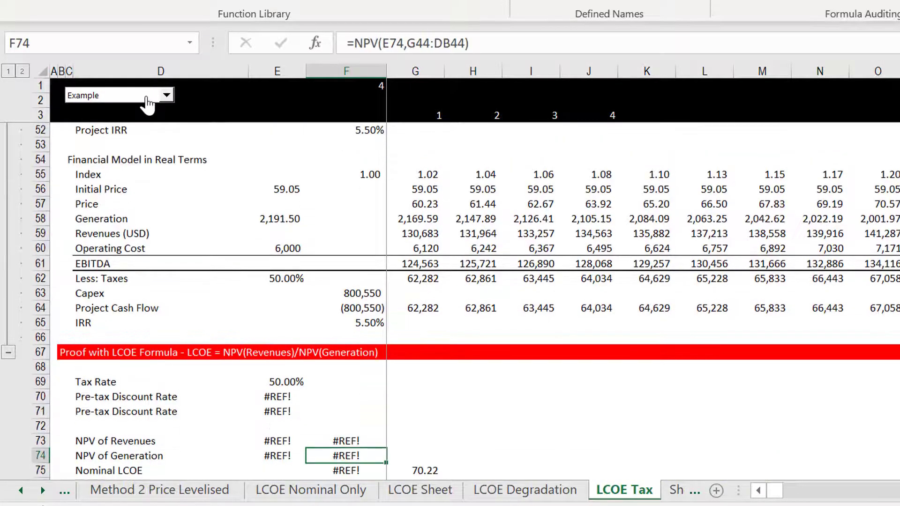
key("Left")
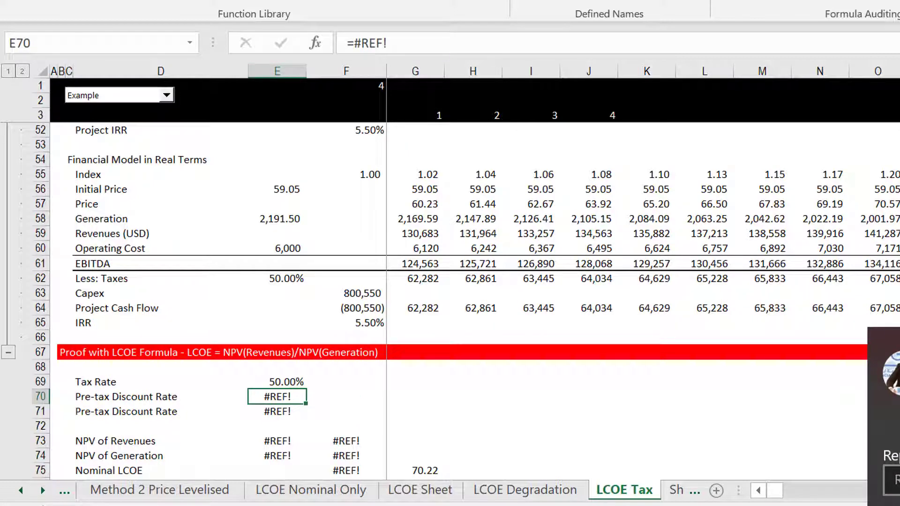
key("Left")
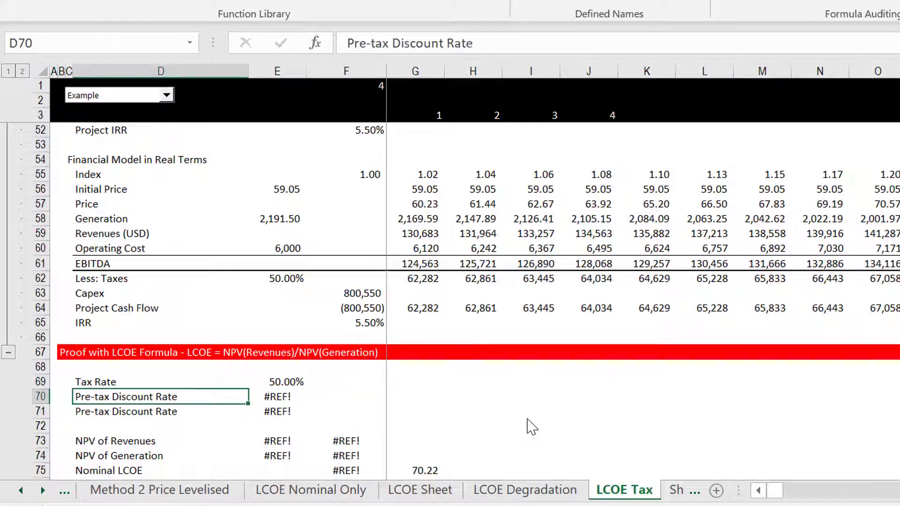
key("Right")
key("F2")
key("BackSpace")
key("BackSpace")
key("BackSpace")
key("BackSpace")
key("BackSpace")
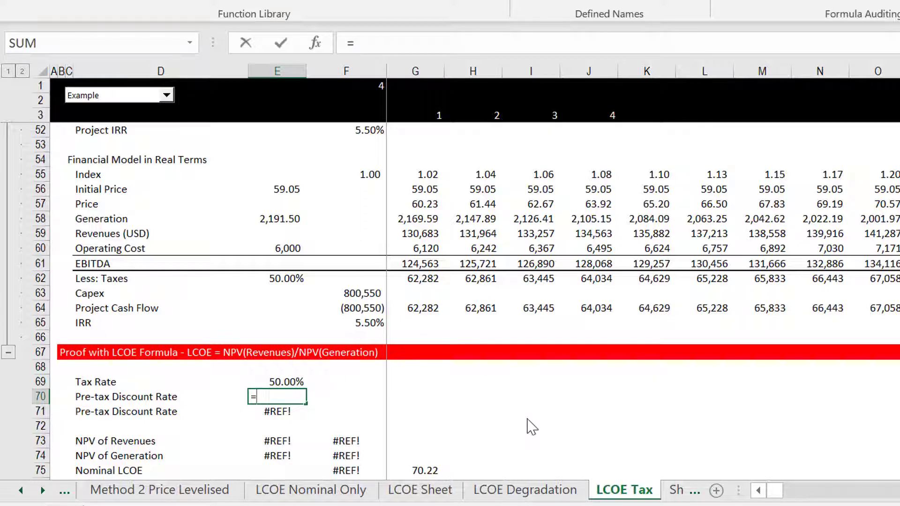
key("Escape")
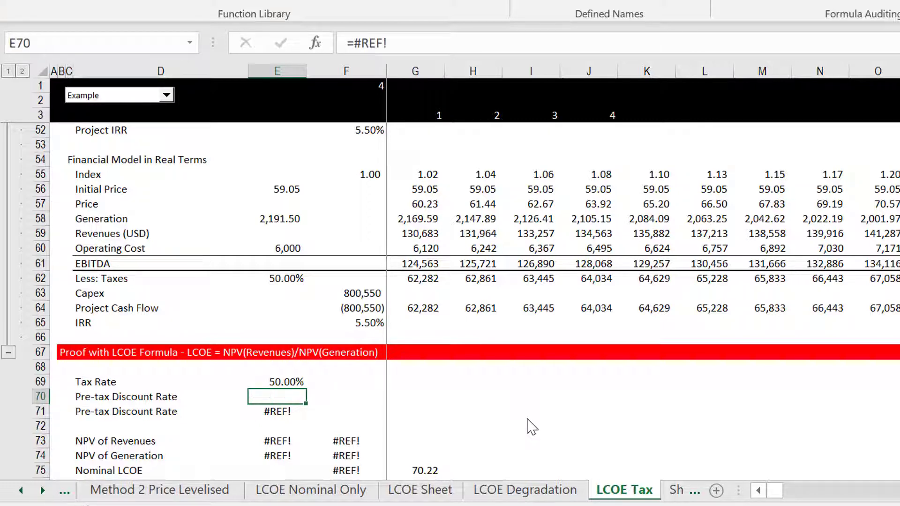
Clear the broken pre-tax discount rate reference in E70 and check the dependent NPV of Revenues formula in F73.
key("Delete")
key("Down")
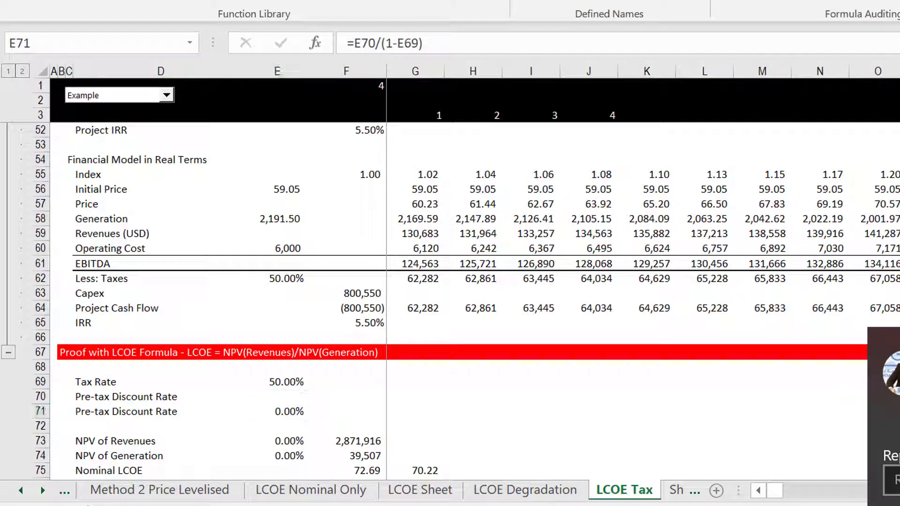
left_click(537, 447)
key("Left")
key("Left")
key("Left")
key("Left")
key("Left")
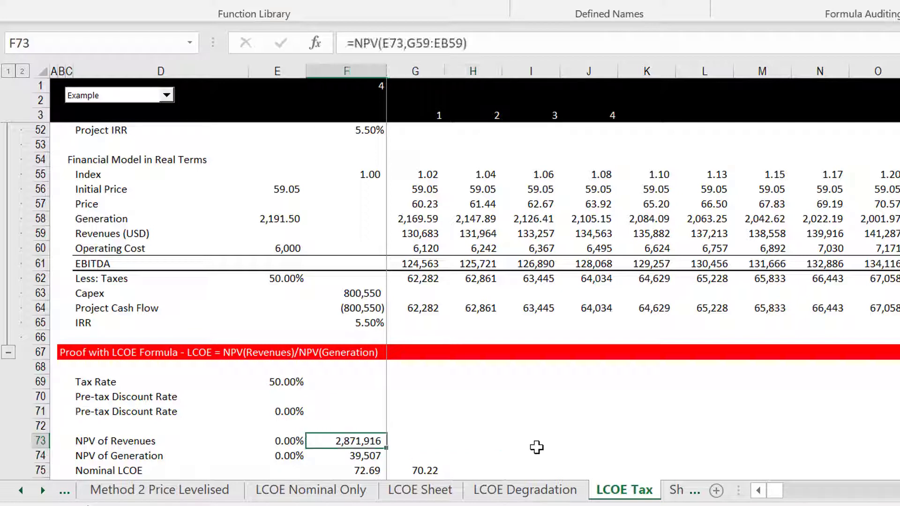
key("Right")
key("Right")
key("Right")
key("Left")
key("Left")
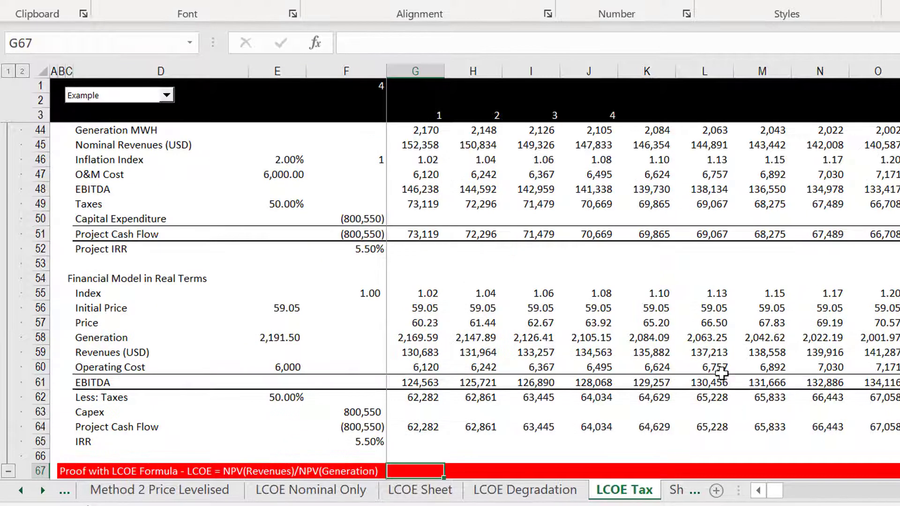
Review the NPV(Revenues)/NPV(Generation) proof, rows 69 to 77, with its computed nominal and real LCOE, Method 1 and Test columns.
key("Page_Down")
key("Up")
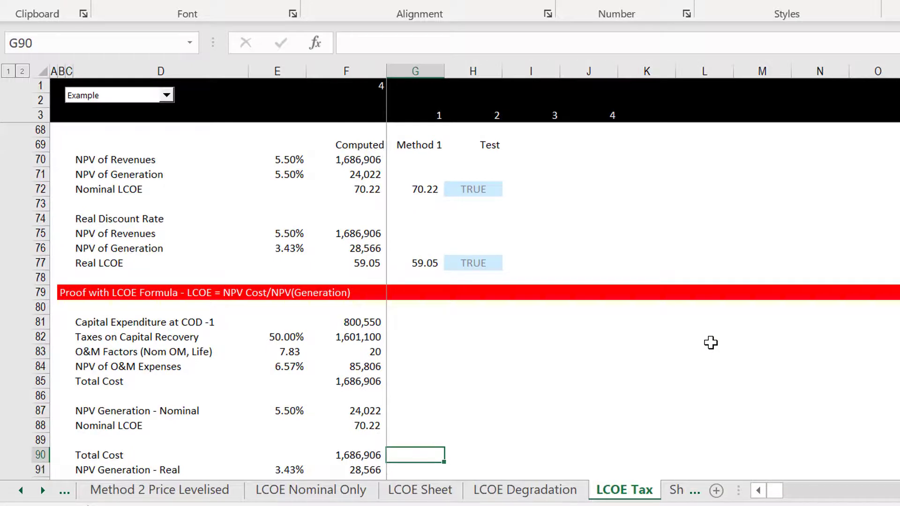
key("Up")
key("Page_Up")
key("Down")
key("Down")
key("Down")
key("Down")
key("Down")
key("Down")
key("Down")
key("Down")
key("Down")
key("Down")
key("Down")
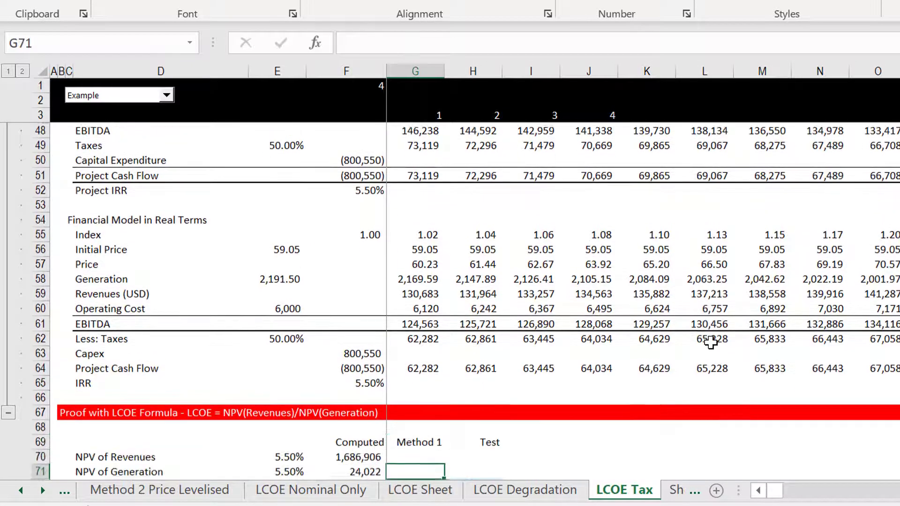
key("Down")
key("Down")
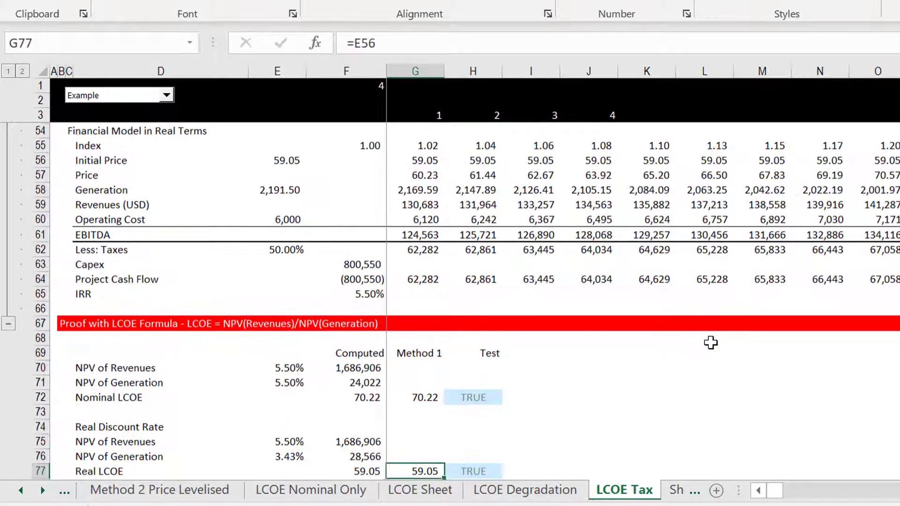
key("Up")
key("Up")
key("Up")
key("Up")
key("Up")
key("Up")
key("Up")
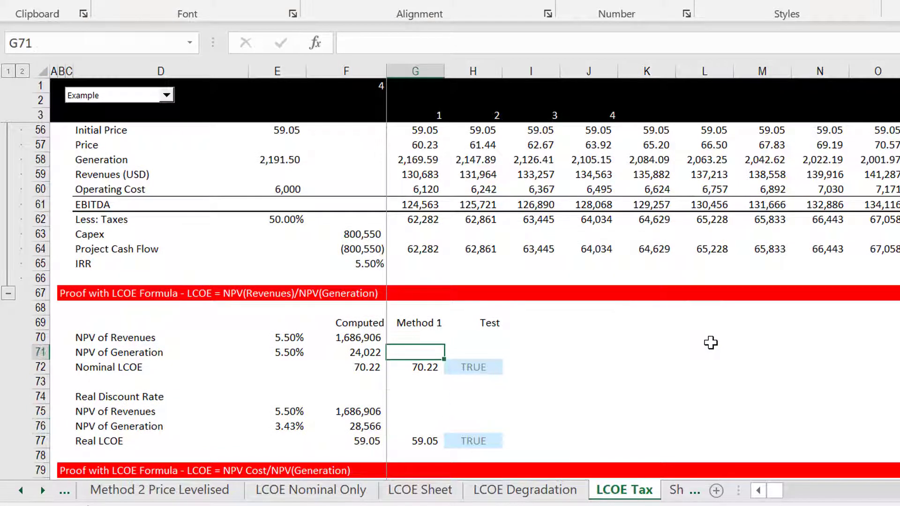
Examine the generation, nominal revenues and inflation index formulas of the nominal financial model in G42 to G46.
key("Up")
key("Up")
key("Up")
key("Up")
key("Up")
key("Up")
key("Up")
key("Up")
key("Up")
key("Up")
key("Up")
key("Up")
key("Up")
key("Up")
key("Up")
key("Up")
key("Up")
key("Up")
key("Up")
key("Up")
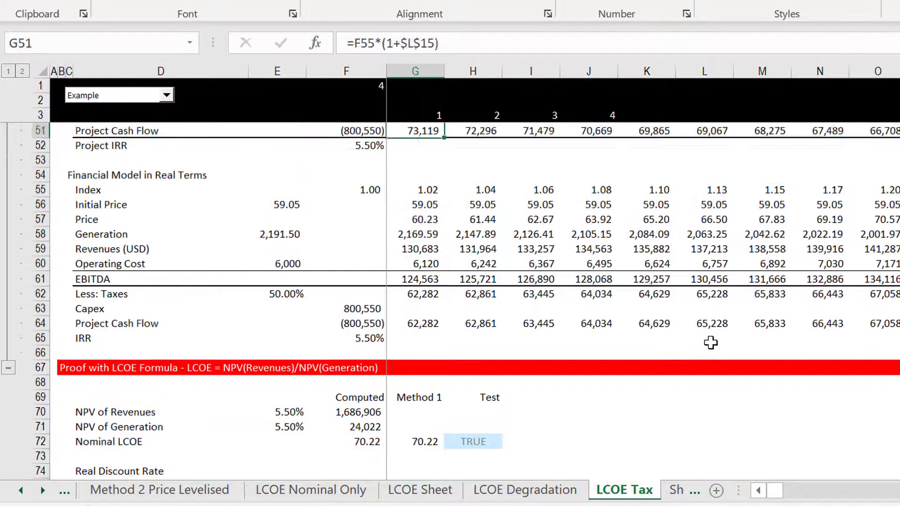
key("Up")
key("Up")
key("Up")
key("Up")
key("Up")
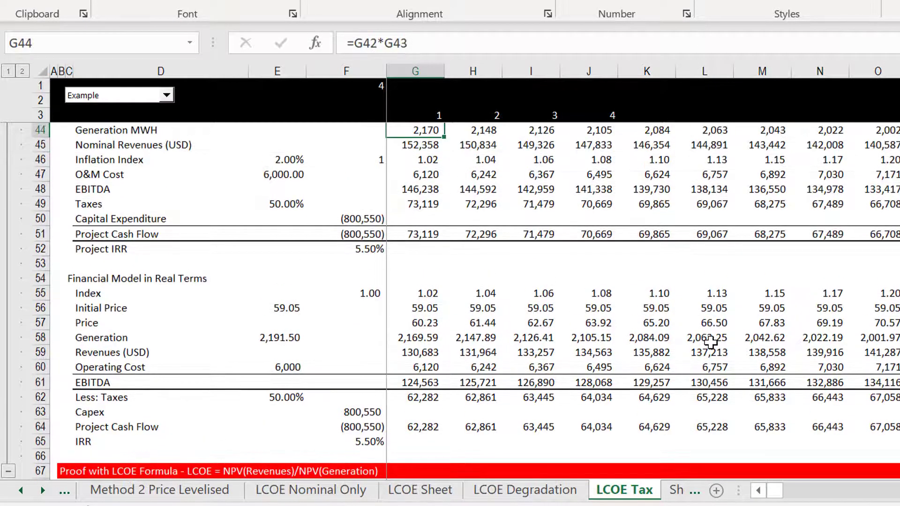
key("Up")
key("Up")
key("Up")
key("Up")
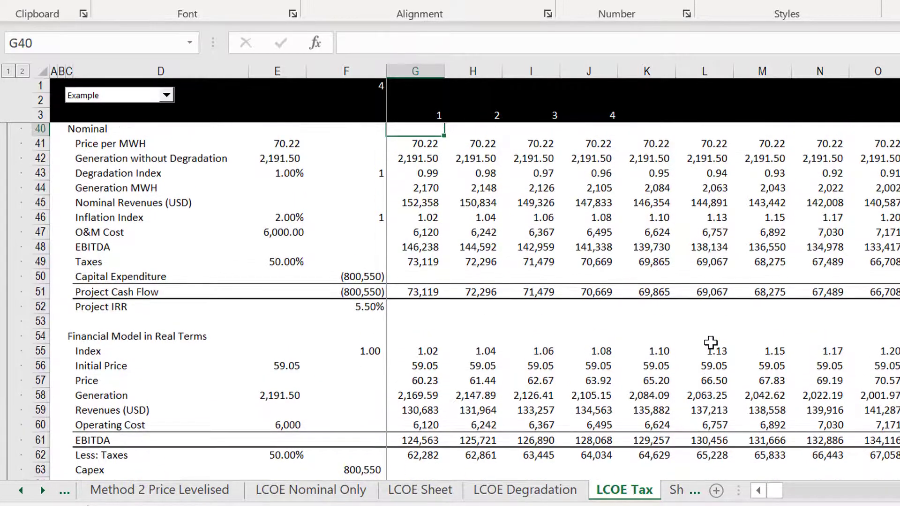
key("Down")
key("Down")
key("Down")
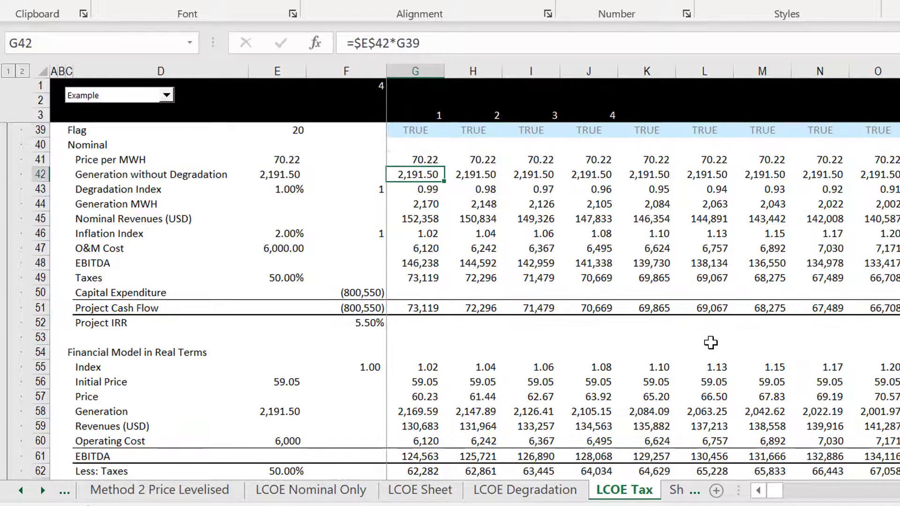
key("Down")
key("Down")
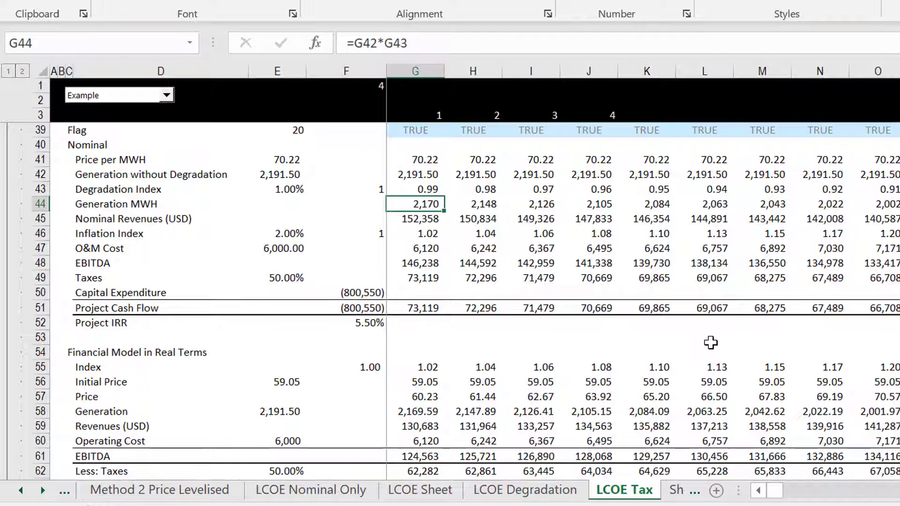
key("Down")
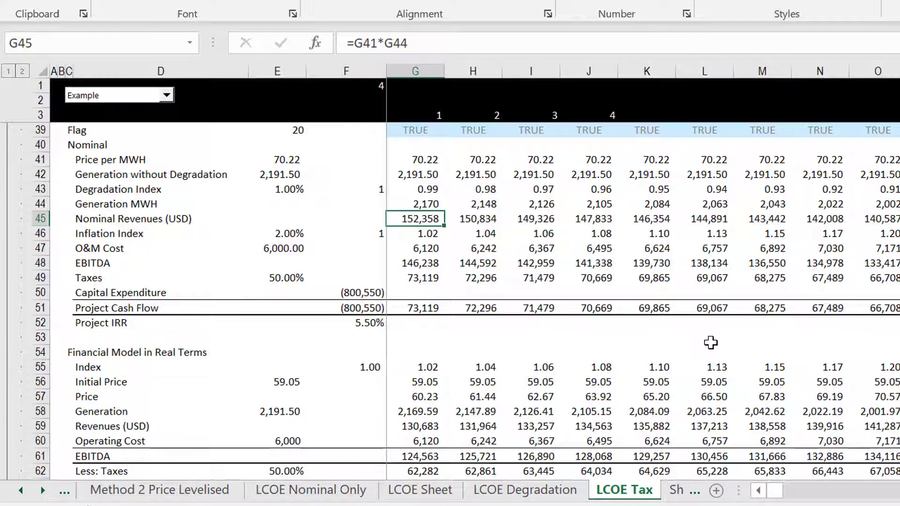
key("Up")
key("Down")
key("Left")
key("Right")
key("Down")
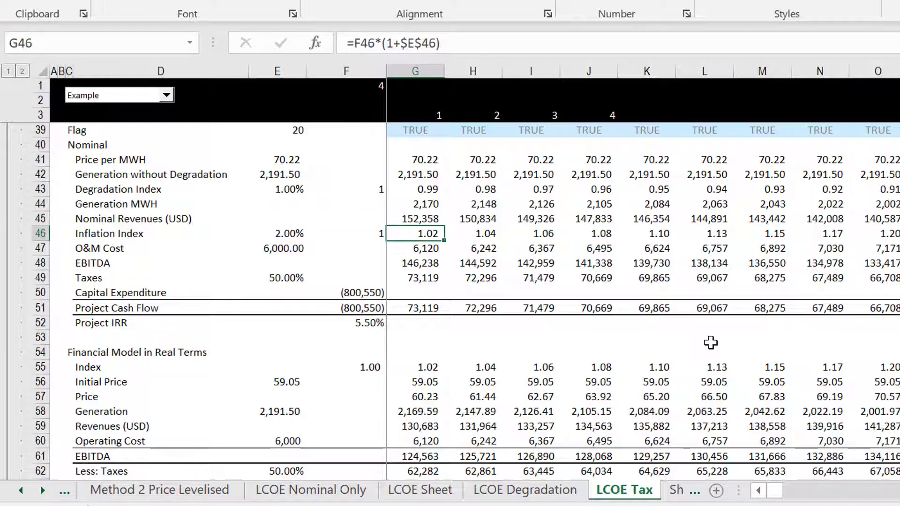
Inspect the discount rates in column E that feed the nominal and real NPV rows of the revenue-based proof.
key("Down")
key("Down")
key("Down")
key("Down")
key("Down")
key("Down")
key("Down")
key("Down")
key("Down")
key("Down")
key("Down")
key("Down")
key("Down")
key("Down")
key("Down")
key("Down")
key("Down")
key("Down")
key("Down")
key("Down")
key("Down")
key("Down")
key("Down")
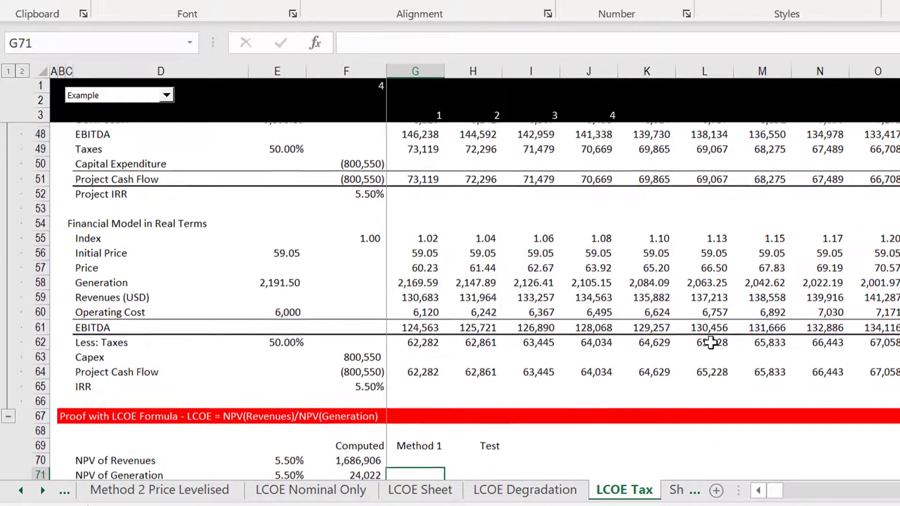
key("Down")
key("Down")
key("Down")
key("Down")
key("Down")
key("Down")
key("Down")
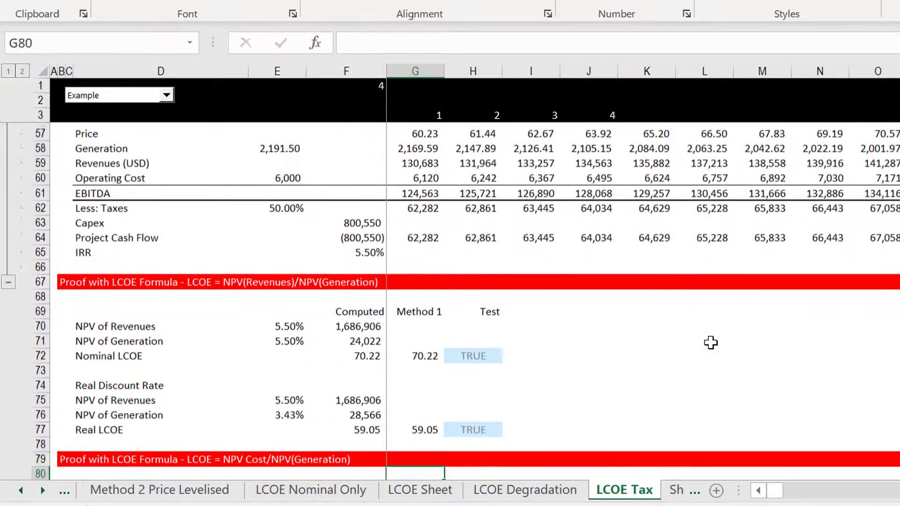
key("Left")
key("Left")
key("Up")
key("Up")
key("Up")
key("Up")
key("Up")
key("Up")
key("Up")
key("Up")
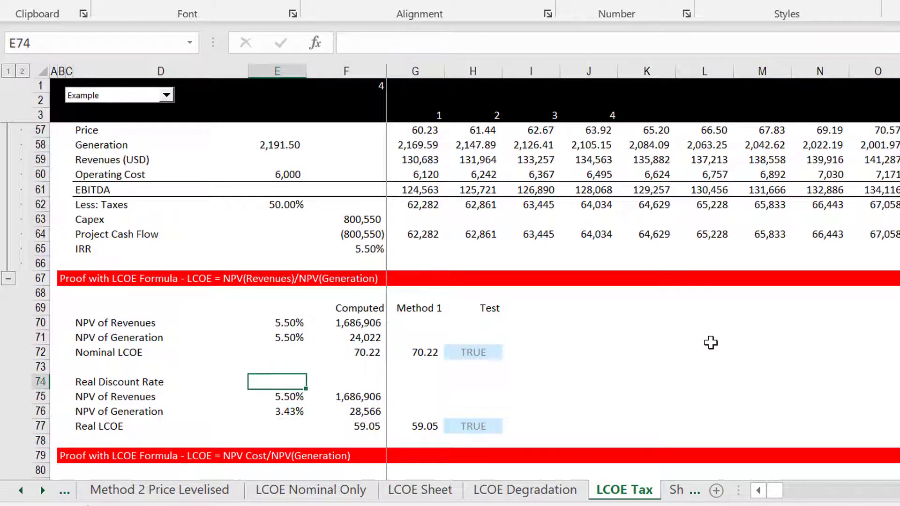
key("Up")
key("Up")
key("Down")
key("Down")
key("Down")
key("Down")
key("Down")
key("Down")
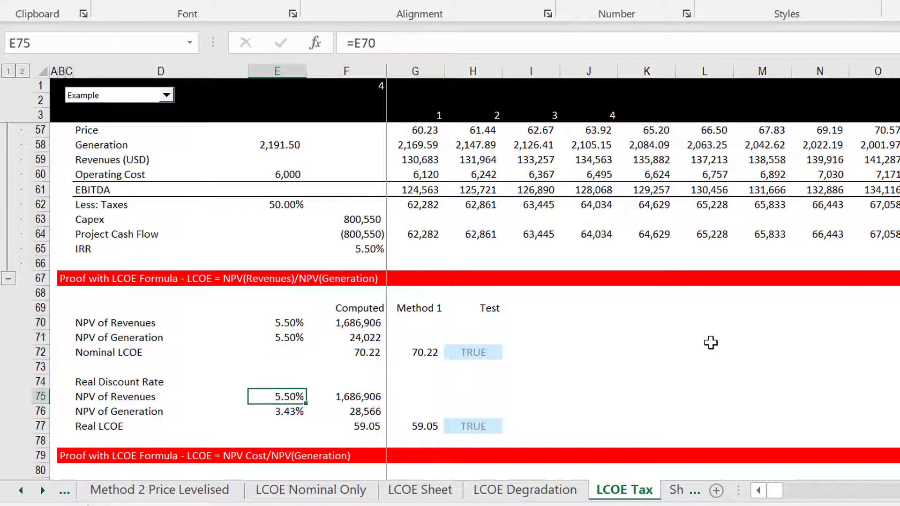
Compare the computed nominal and real LCOE with the Method 1 values and their tests in rows 72 and 77.
key("Right")
key("Right")
key("Down")
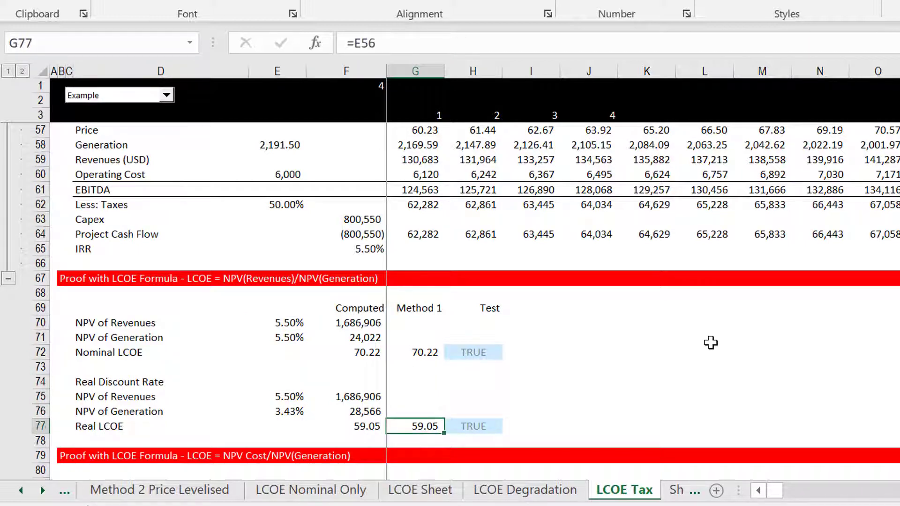
key("Up")
key("Up")
key("Up")
key("Up")
key("Up")
key("Left")
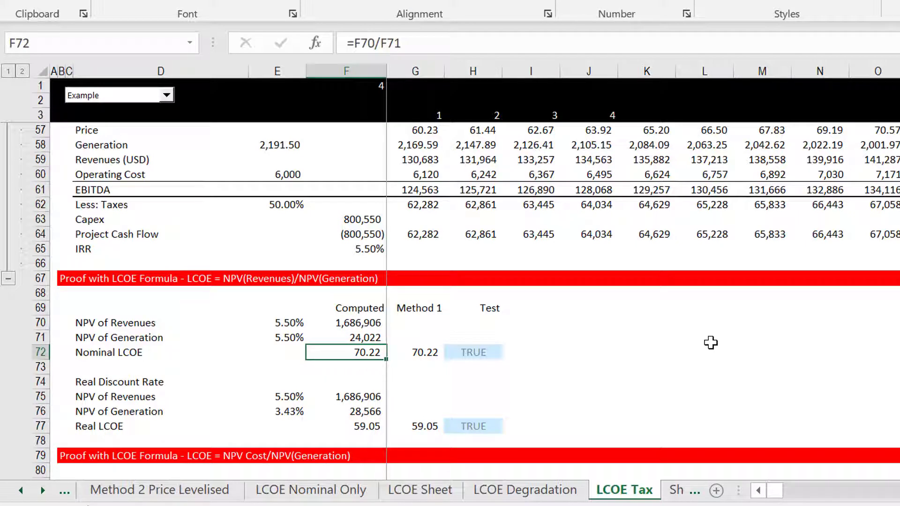
key("Right")
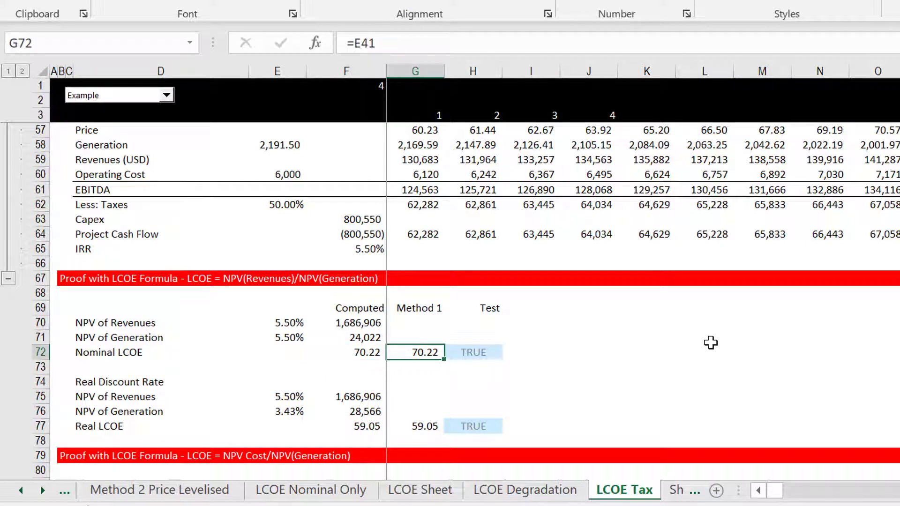
key("Right")
key("Down")
key("Down")
key("Down")
key("Down")
key("Down")
key("Down")
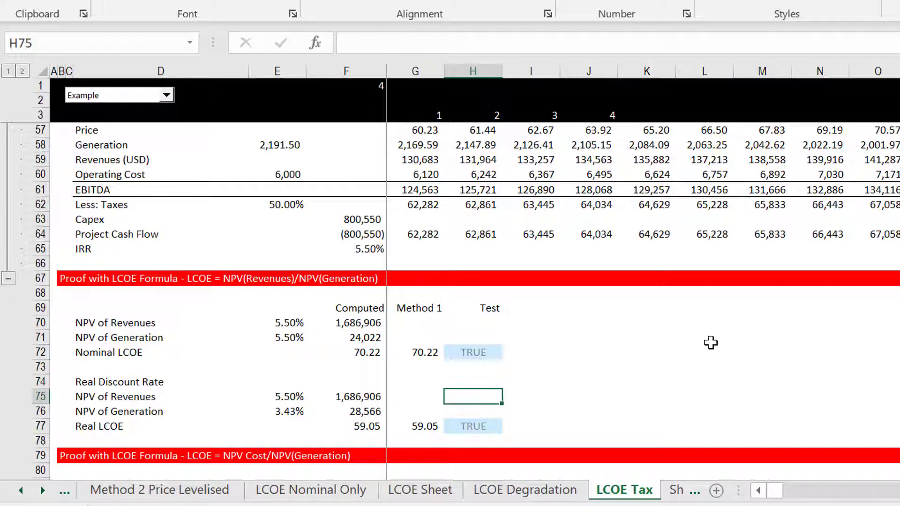
Review the NPV Cost/NPV(Generation) proof from capital expenditure in row 81 to the real generation NPV in row 91.
key("Down")
key("Down")
key("Down")
key("Down")
key("Down")
key("Down")
key("Down")
key("Down")
key("Down")
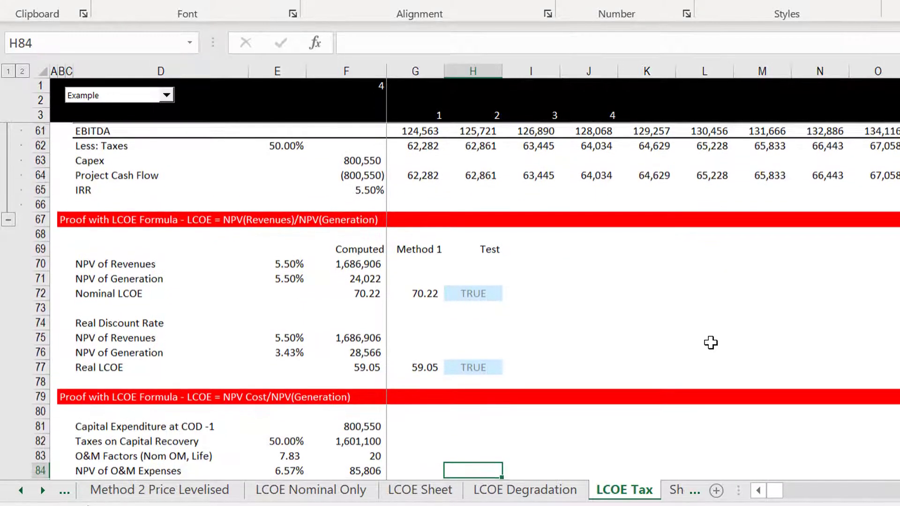
key("Down")
key("Down")
key("Down")
key("Down")
key("Up")
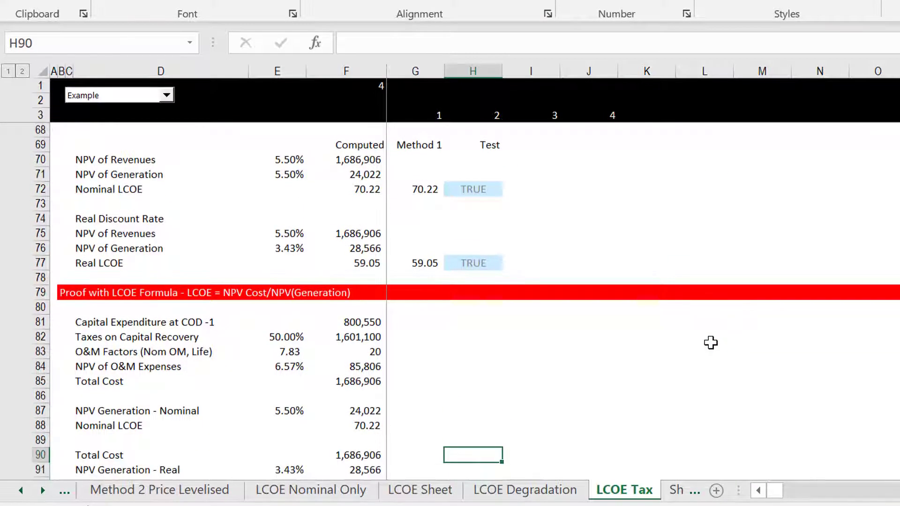
Inspect the NPV of O&M Expenses formula in F84 and the tax rate link in E82 of the cost-based proof.
key("Left")
key("Left")
key("Up")
key("Up")
key("Up")
key("Up")
key("Up")
key("Up")
key("Up")
key("Up")
key("Up")
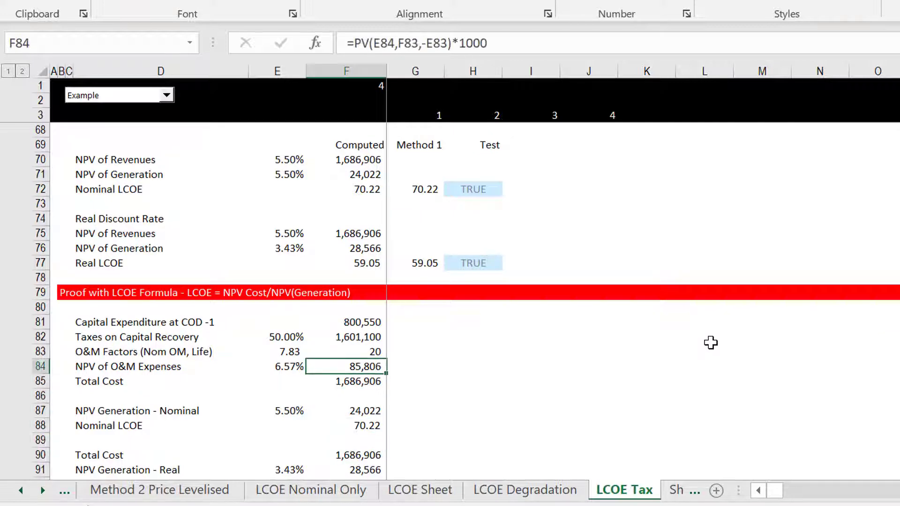
key("Down")
key("Left")
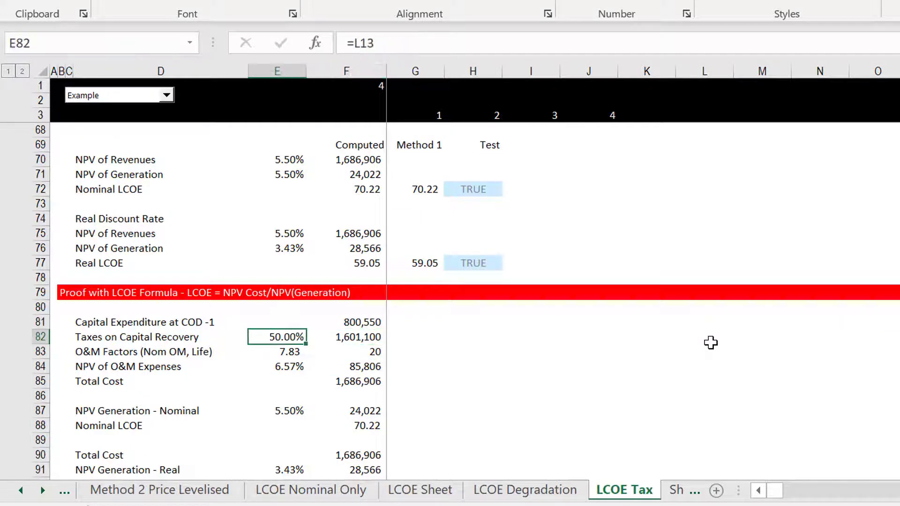
Examine how Taxes on Capital Recovery in F82 grosses up the capital expenditure in F81 by the tax rate in E82.
key("Left")
key("Left")
key("Right")
key("Right")
key("Right")
key("Right")
key("Left")
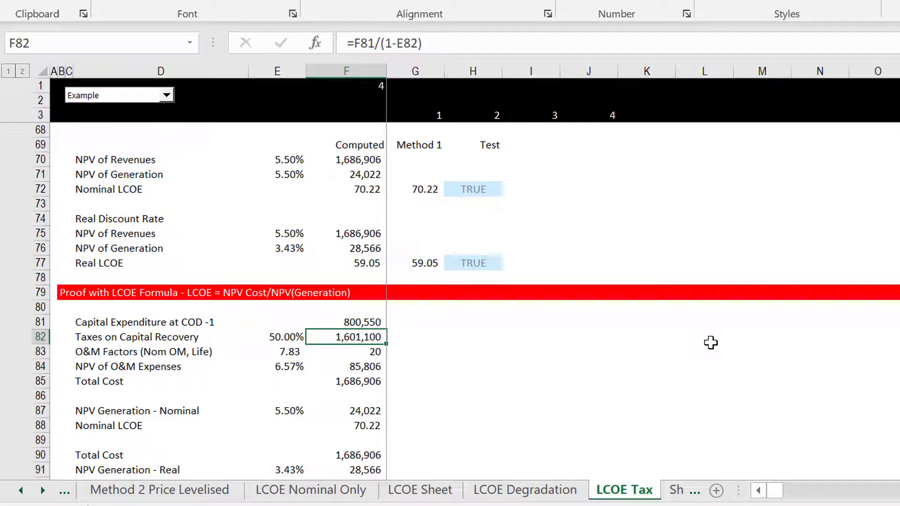
key("Up")
key("Down")
key("Left")
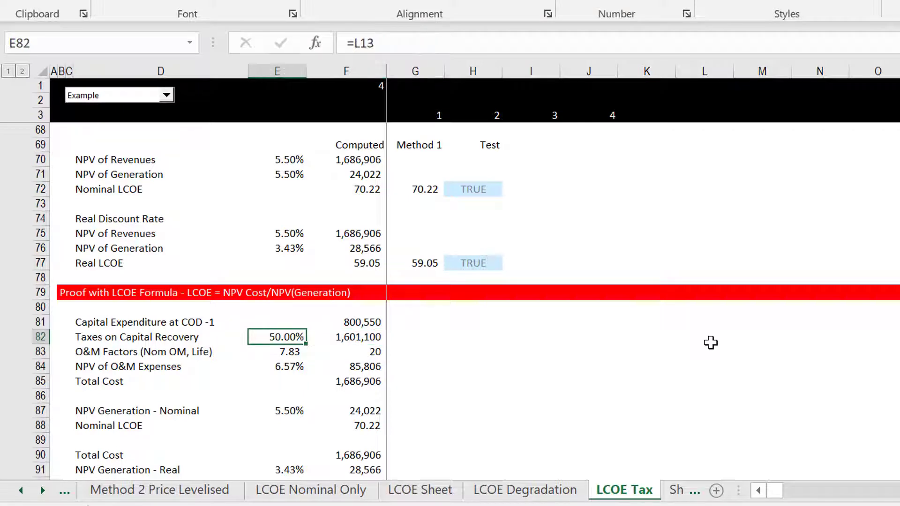
key("Right")
key("Right")
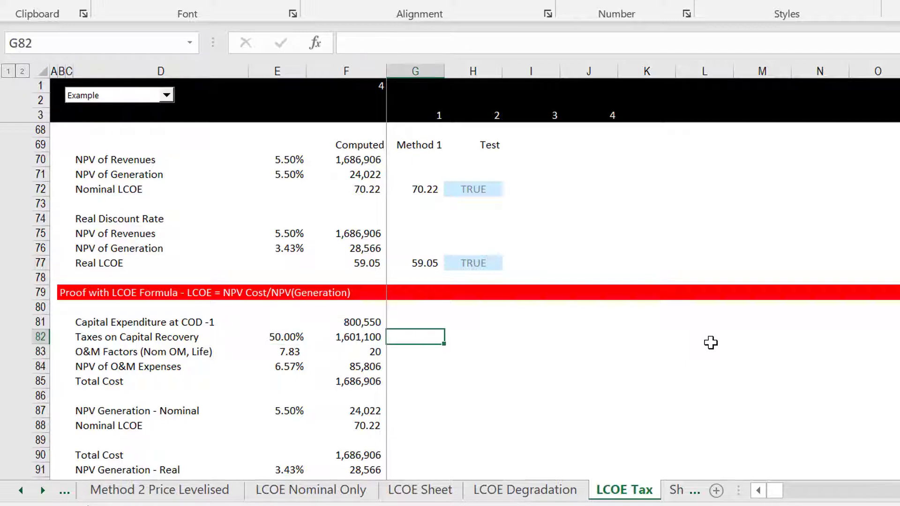
key("Left")
key("Up")
key("Down")
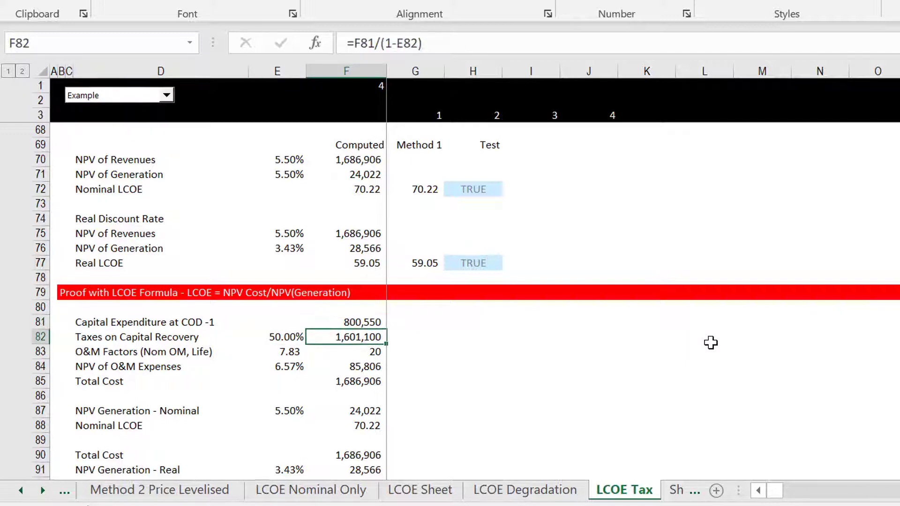
key("Up")
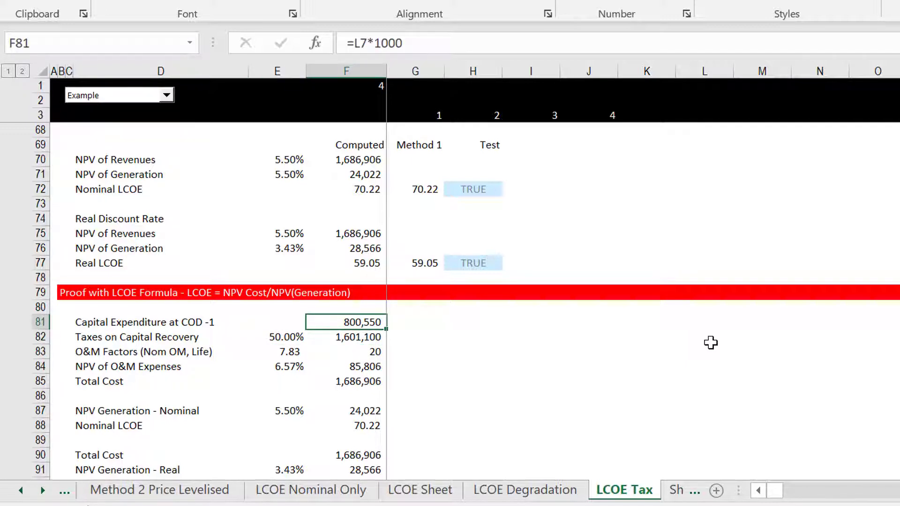
key("Down")
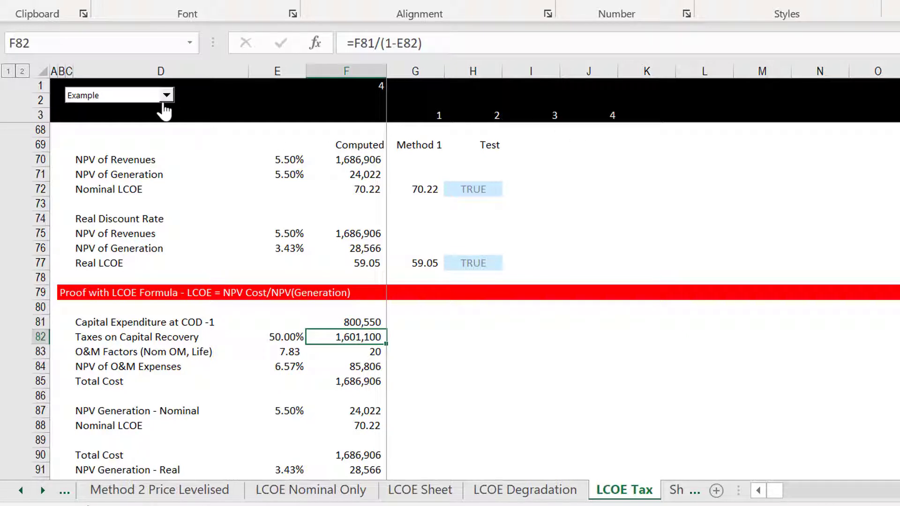
Switch the selected technology case of the LCOE Tax sheet from Example to Hydro.
left_click(166, 95)
scroll(165, 112, "up", 1)
left_click(161, 109)
Review the cost-based proof for the Hydro case, from total cost in F85 to nominal generation NPV and LCOE in rows 87 and 88.
key("Down")
key("Down")
key("Down")
key("Down")
key("Down")
key("Down")
key("Down")
key("Down")
key("Down")
key("Down")
key("Down")
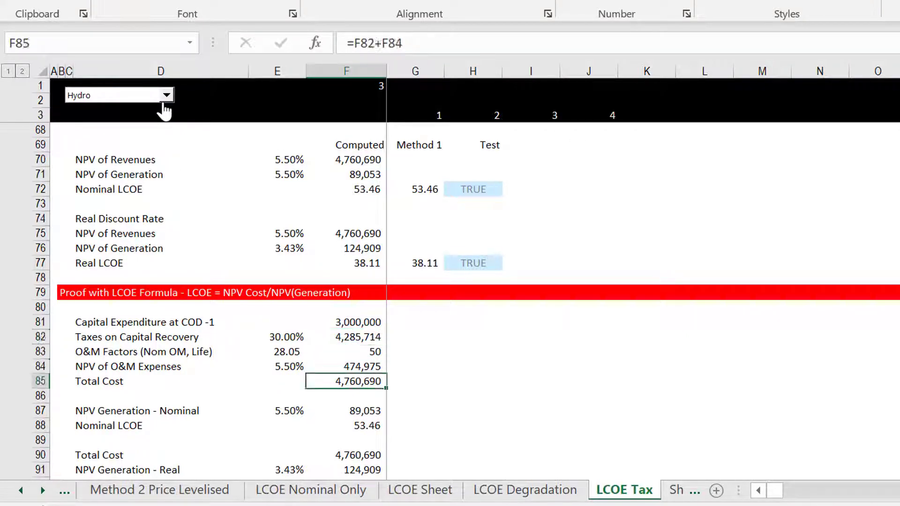
key("Up")
key("Up")
key("Up")
key("Up")
key("Up")
key("Up")
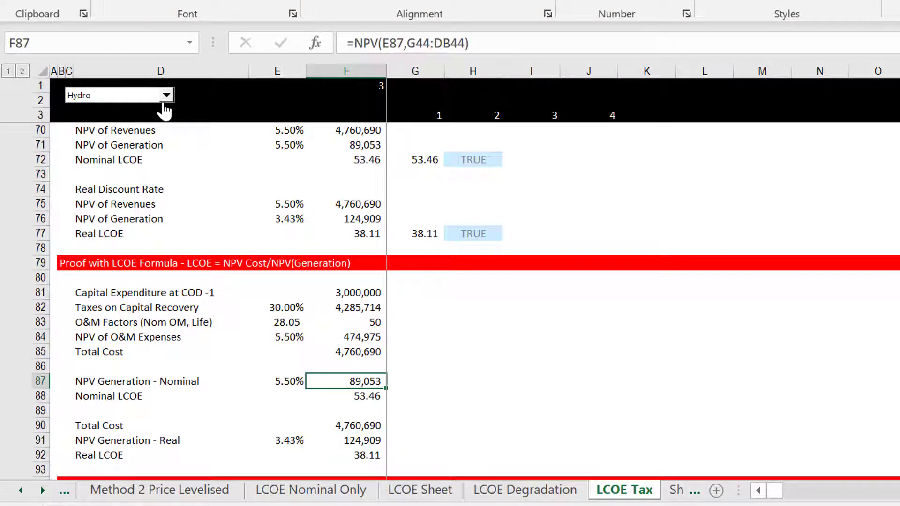
key("Down")
key("Down")
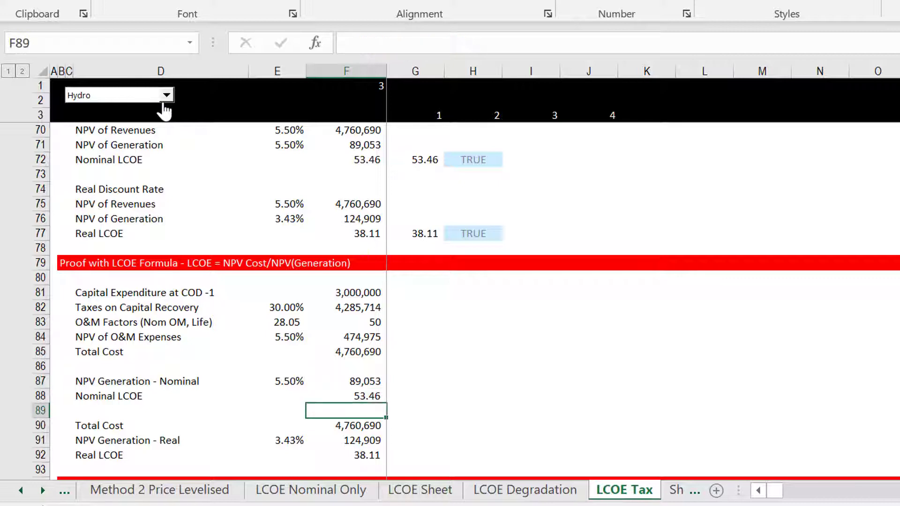
key("Right")
key("Up")
type("=")
key("Left")
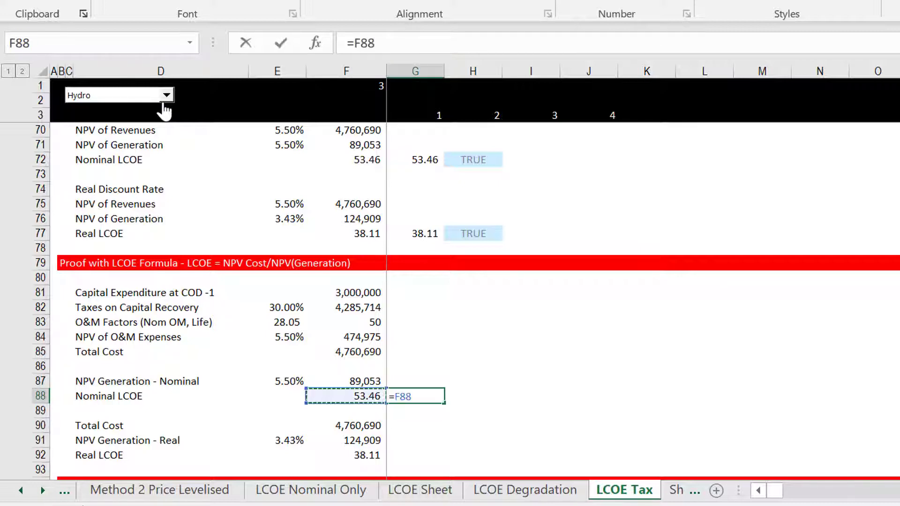
type("=")
key("Escape")
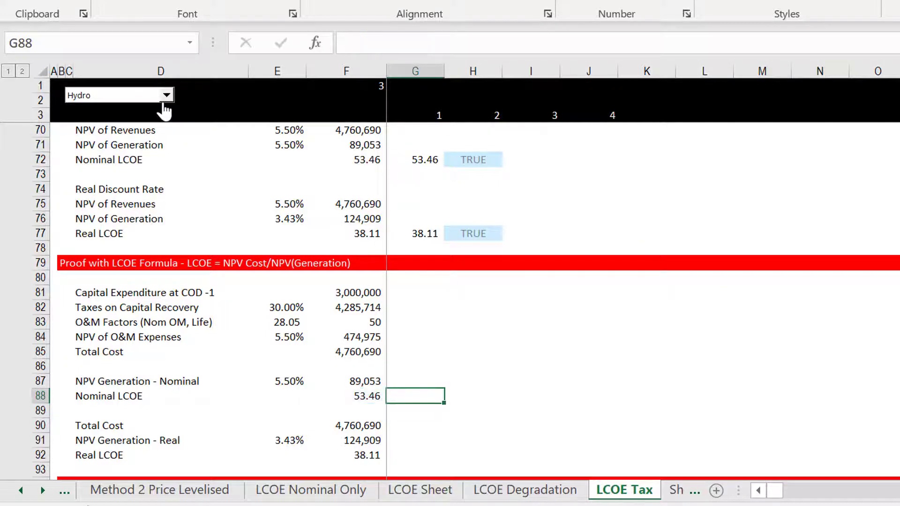
Make the Method 1 nominal LCOE reference in G72 absolute as =$E$41.
key("Up")
key("Up")
key("Up")
key("Up")
key("Up")
key("Up")
key("Up")
key("Up")
key("Up")
key("Up")
key("Up")
key("Up")
key("Up")
key("Up")
key("Up")
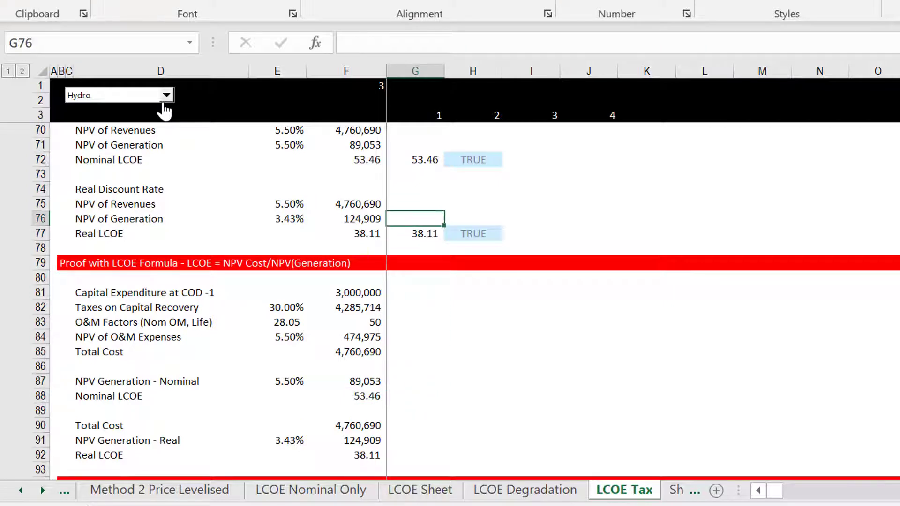
key("Up")
key("Up")
key("Down")
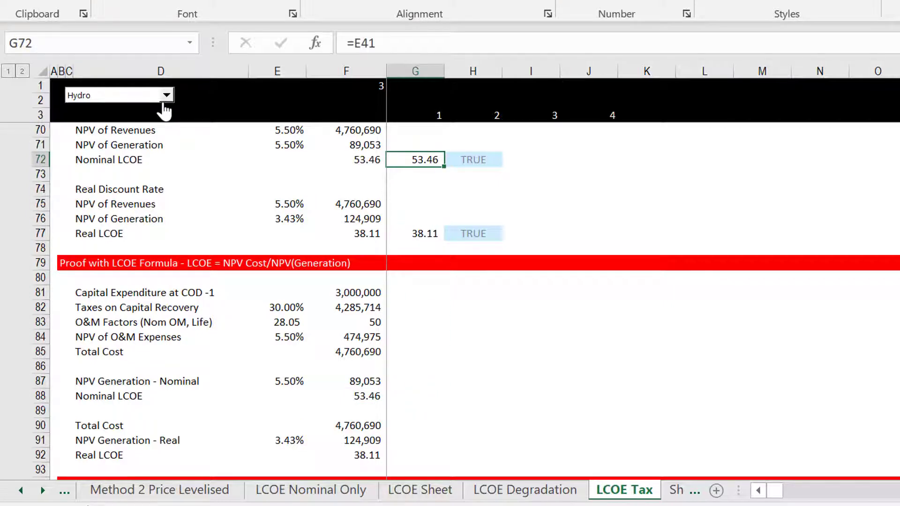
key("F2")
key("F4")
key("Return")
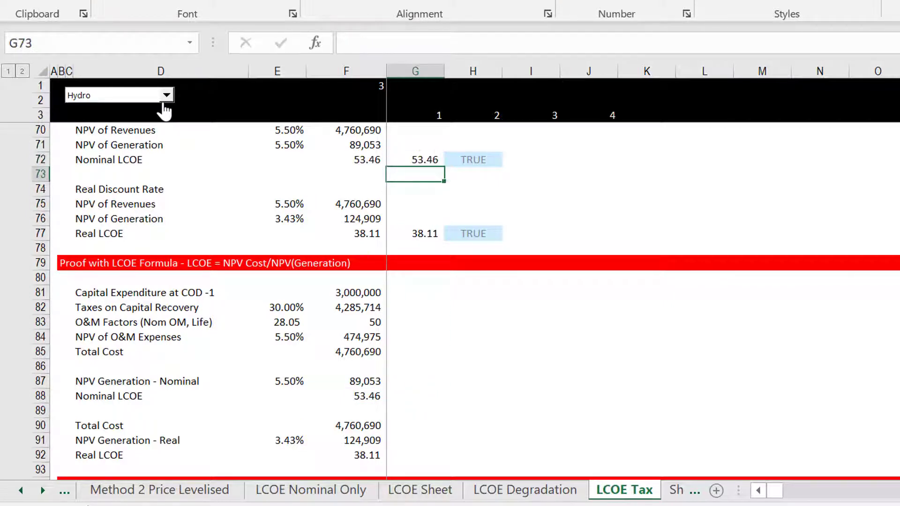
Make the reference to E56 in the Method 1 real LCOE cell G77 absolute.
key("Down")
key("Down")
key("Down")
key("Down")
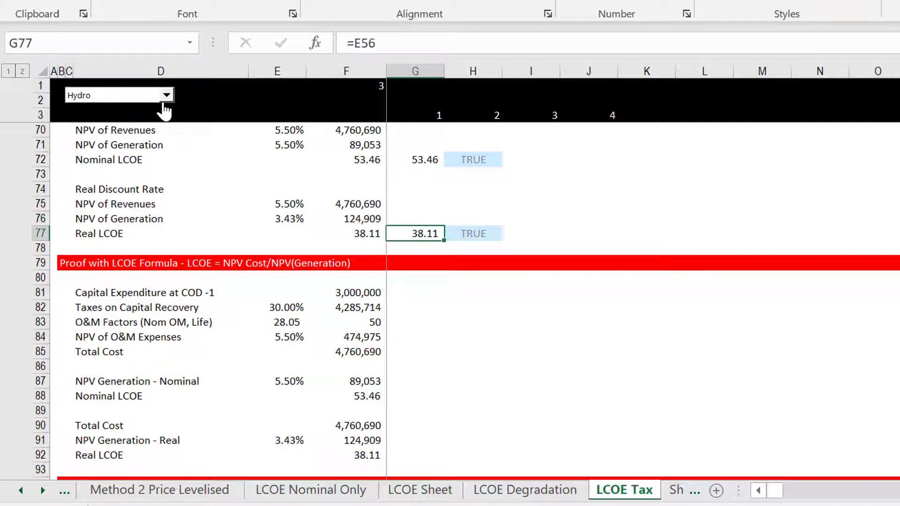
key("F2")
key("F4")
key("Return")
Copy the Method 1 nominal LCOE and its test from G72:H72 to G88:H88 beside the cost-based nominal LCOE.
key("Up")
key("Up")
key("Up")
key("Up")
key("Up")
key("Up")
key("Up")
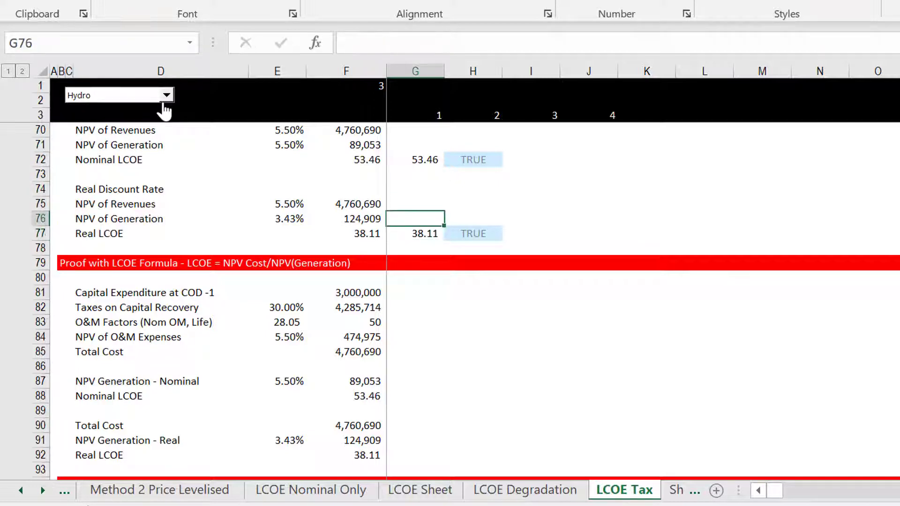
key("Down")
key("shift+Right")
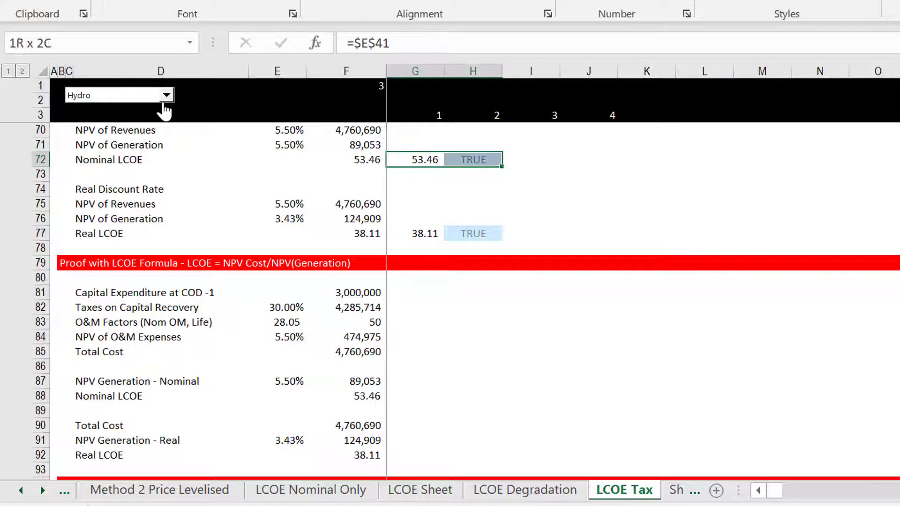
key("ctrl+c")
key("Down")
key("Down")
key("Down")
key("Down")
key("Down")
key("Down")
key("Down")
key("Down")
key("Down")
key("Down")
key("Down")
key("Down")
key("Down")
key("Down")
key("Down")
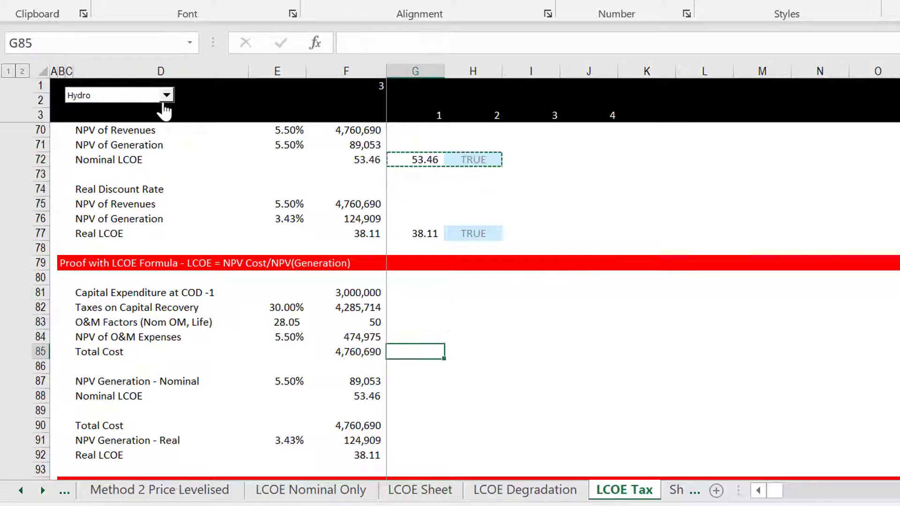
key("Down")
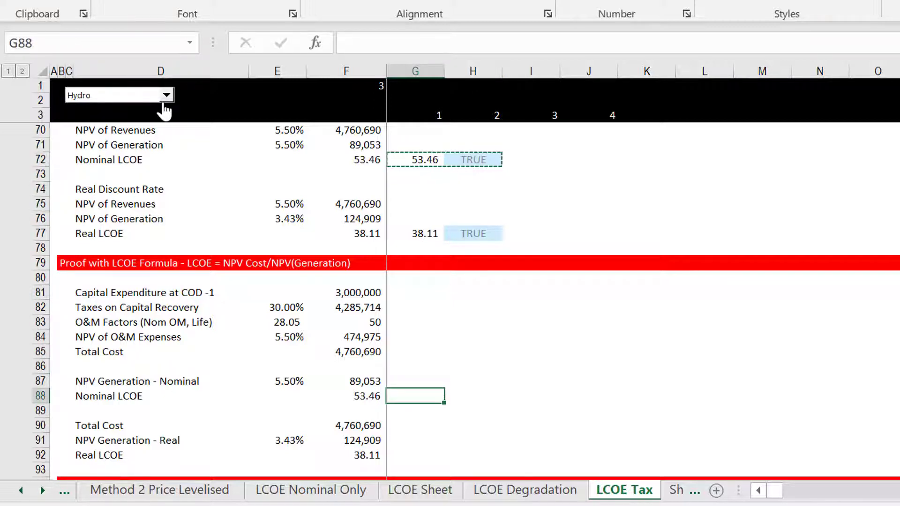
key("ctrl+v")
key("Down")
key("Up")
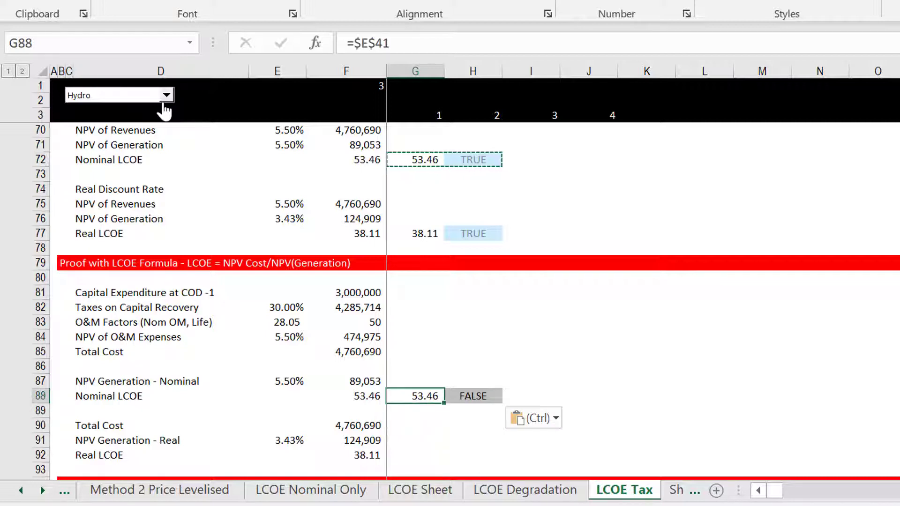
Replace the nominal LCOE test in H88 with =ROUND(G88-F88,0)=0.
key("Right")
type("=round(")
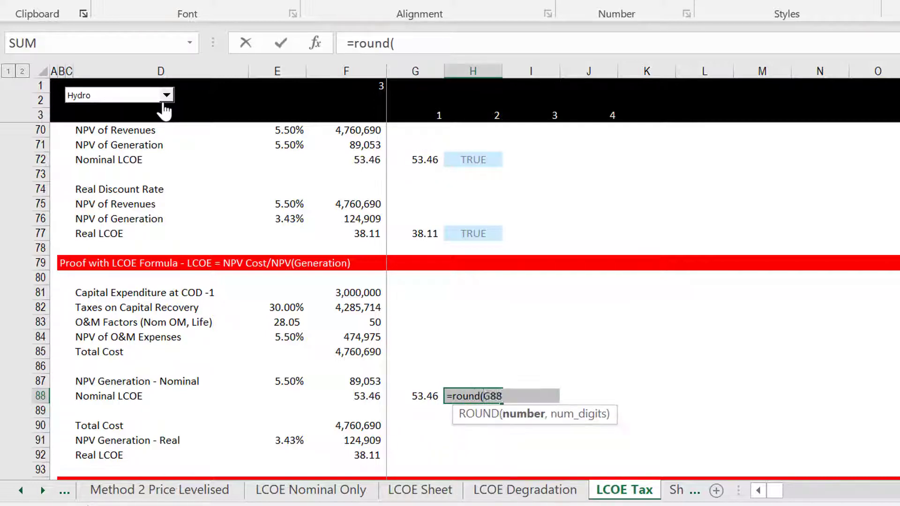
key("Left")
type("-")
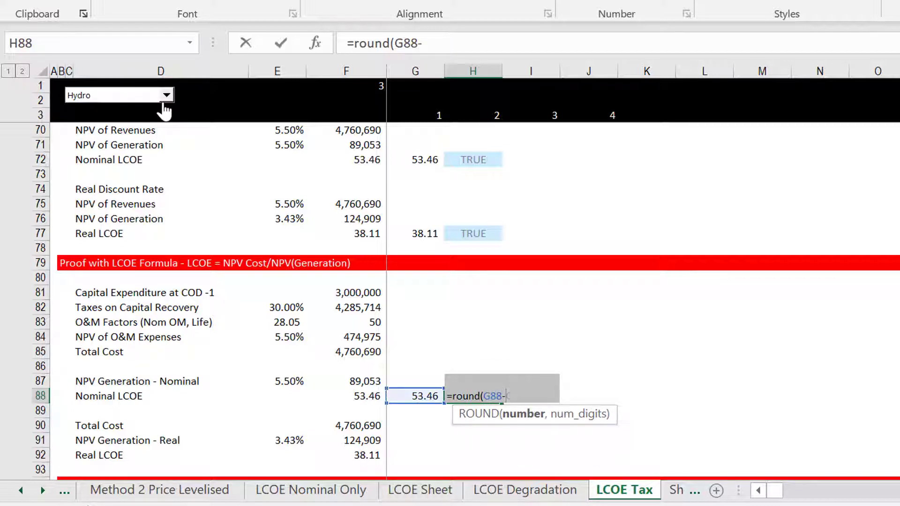
key("Left")
key("Left")
type(",0)=0")
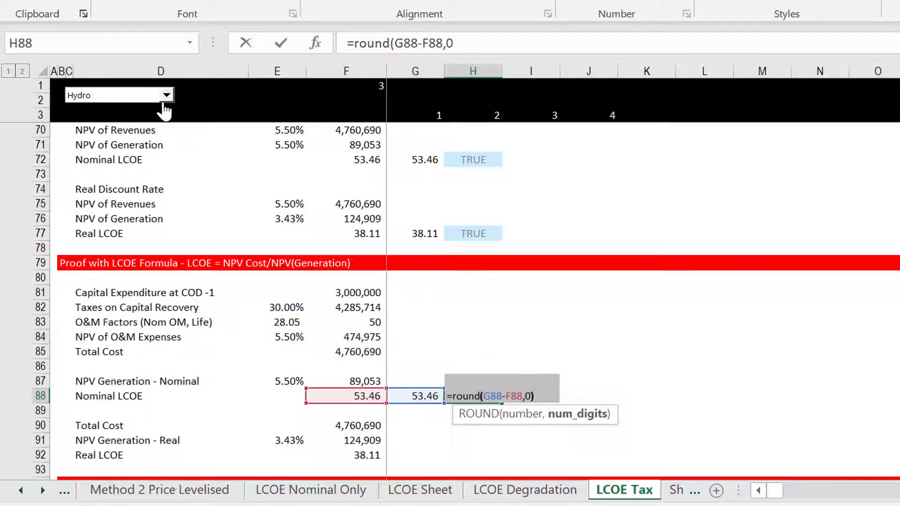
key("Return")
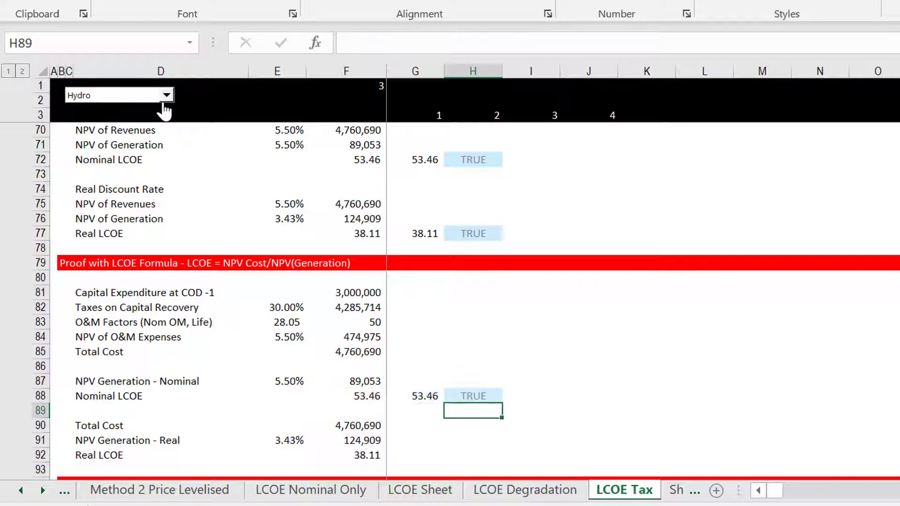
Copy the Method 1 real LCOE and its test from G77:H77 to G92:H92 beside the cost-based real LCOE.
key("Up")
key("Left")
key("Up")
key("Up")
key("Up")
key("Up")
key("Up")
key("Up")
key("Up")
key("Up")
key("Up")
key("Up")
key("Up")
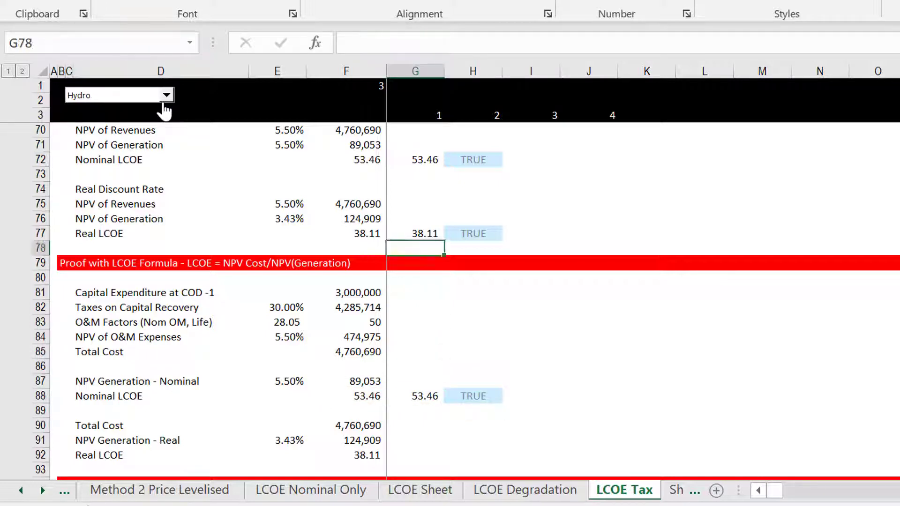
key("shift+Right")
key("ctrl+c")
key("Down")
key("Down")
key("Down")
key("Down")
key("Down")
key("Down")
key("Down")
key("Down")
key("Down")
key("Down")
key("Down")
key("Down")
key("Down")
key("Down")
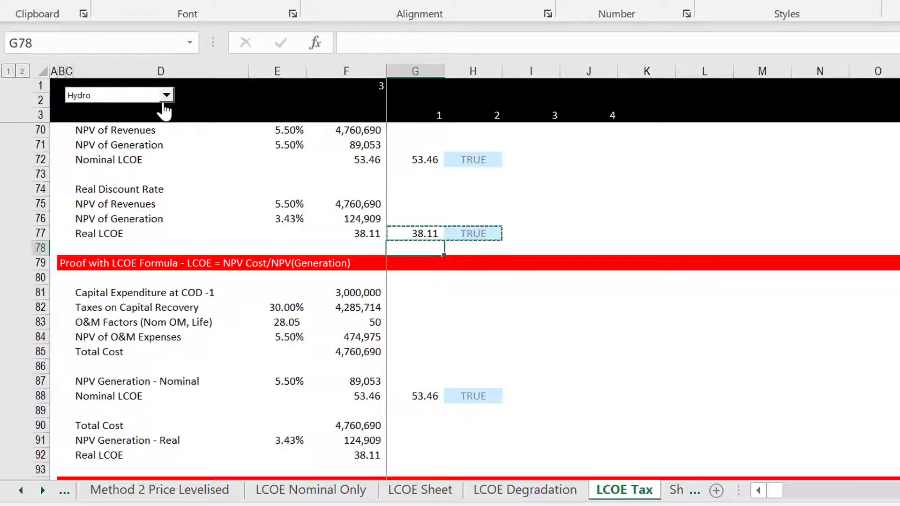
key("ctrl+v")
key("Left")
key("Left")
key("Left")
key("Left")
key("Left")
key("Left")
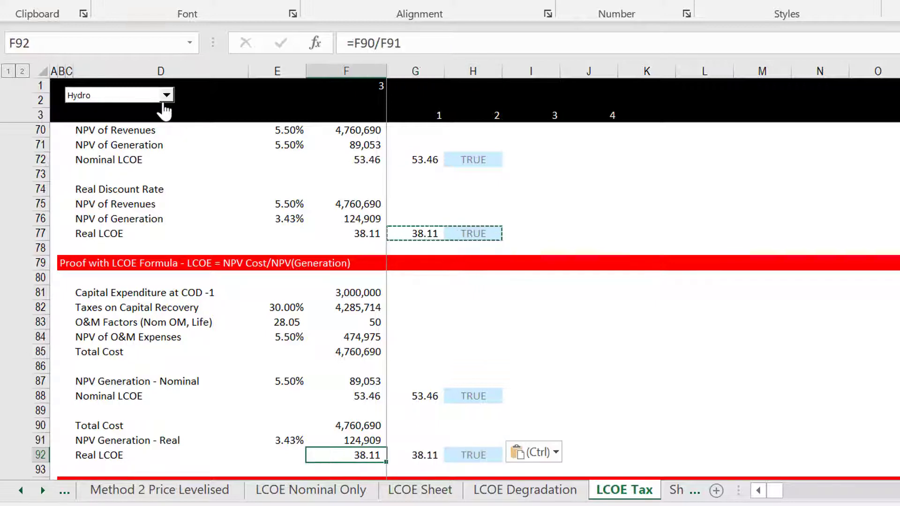
Review the sumproduct LCOE proof in rows 95 to 101, including the weighting factor and inflated price formulas in column G.
key("Right")
key("Right")
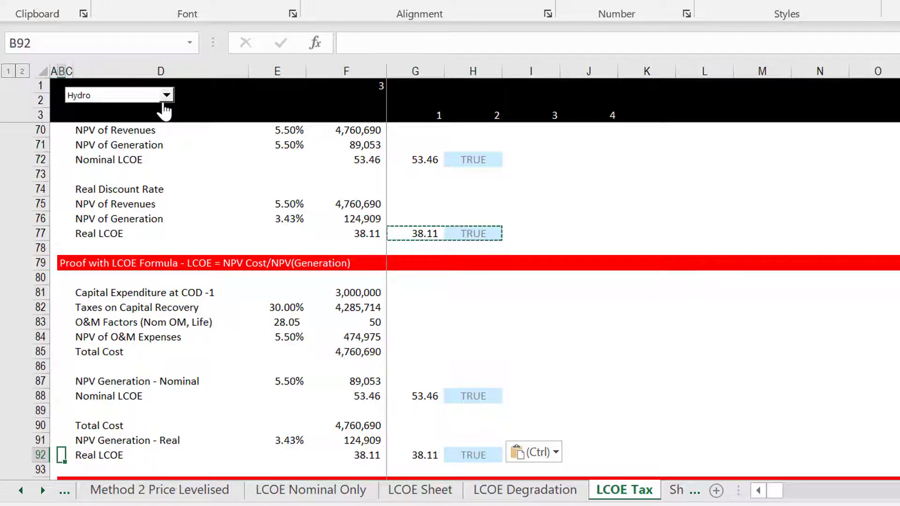
key("Down")
key("Down")
key("Down")
key("Down")
key("Down")
key("Down")
key("Down")
key("Down")
key("Down")
key("Down")
key("Down")
key("Down")
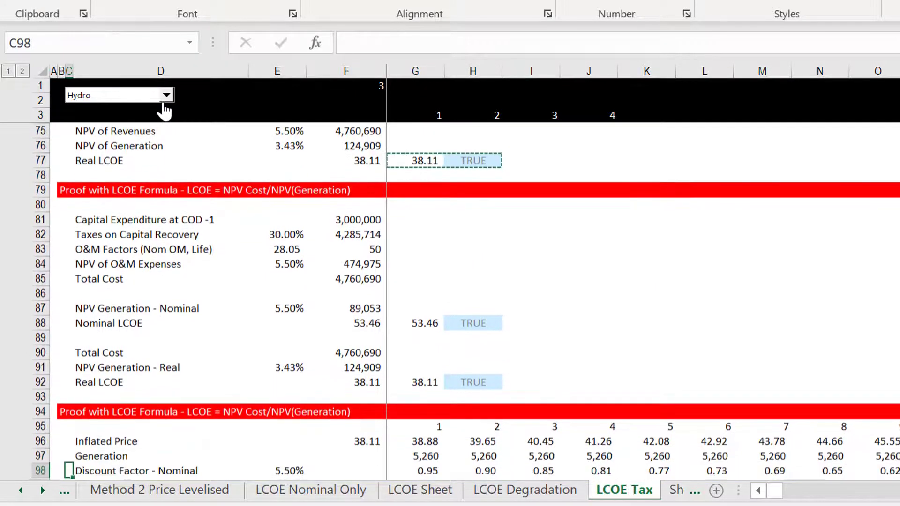
key("Down")
key("Up")
key("Up")
key("Up")
key("Up")
key("Up")
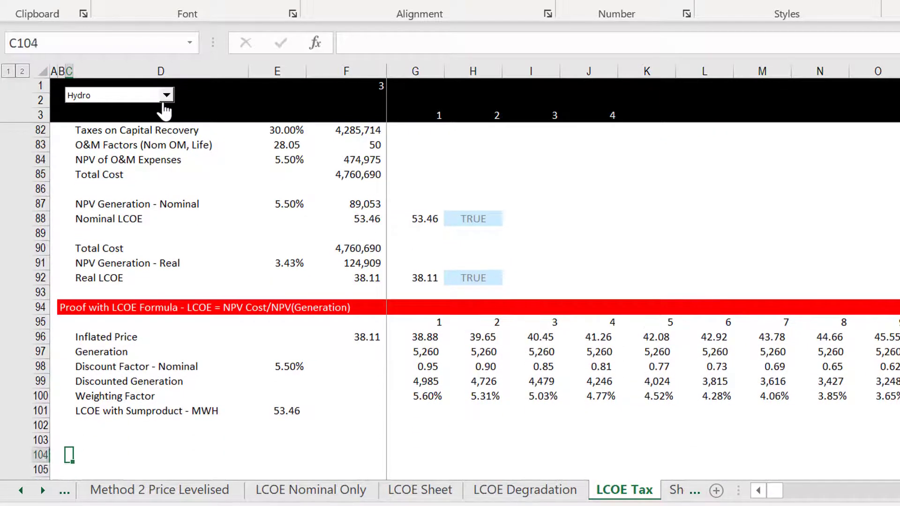
key("Right")
key("Right")
key("Right")
key("Right")
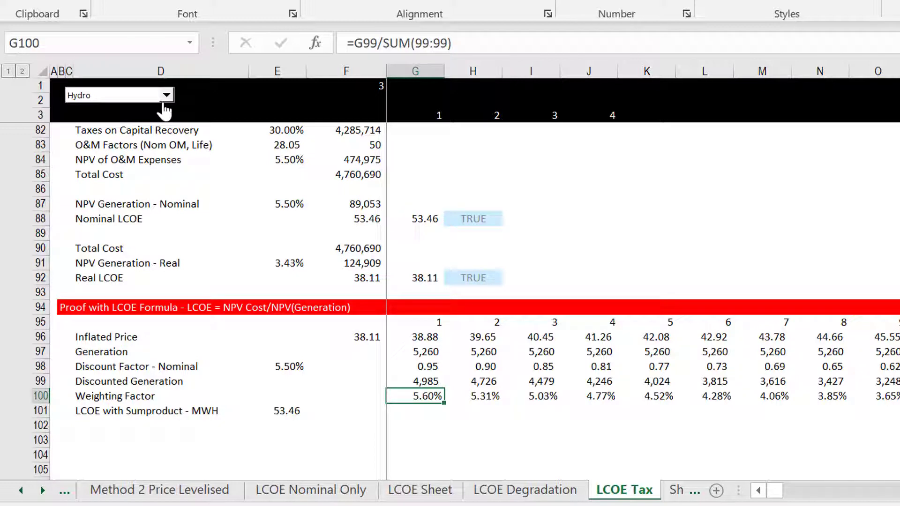
key("Up")
key("Up")
key("Up")
key("Up")
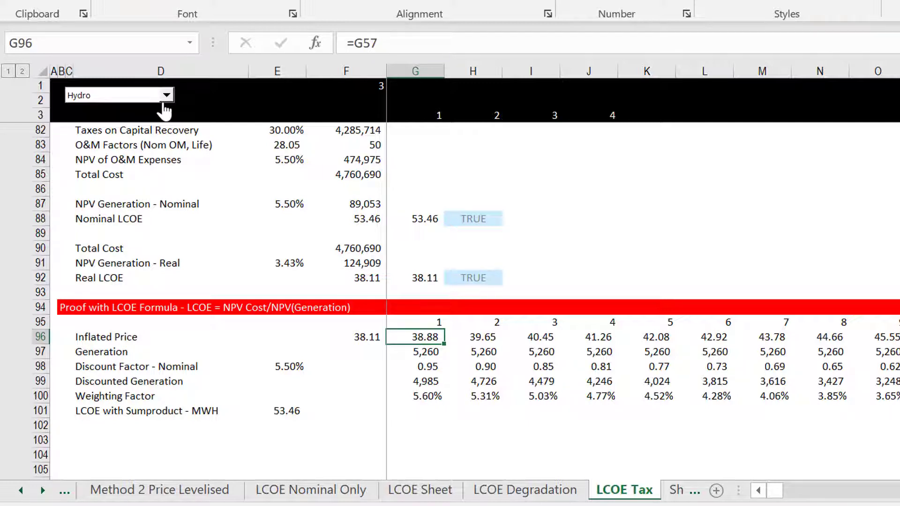
Examine the nominal discount factor, discounted generation and weighting factor formulas in G98:G100.
key("Down")
key("Down")
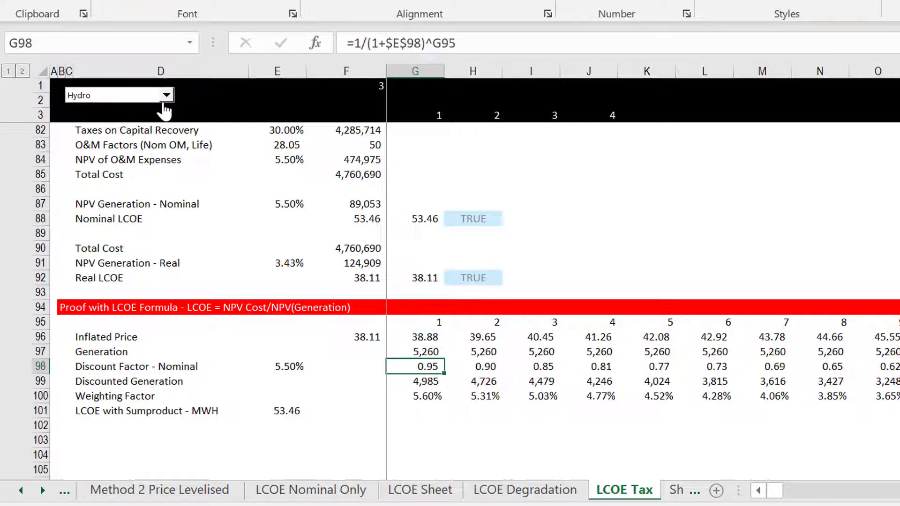
key("Down")
key("Down")
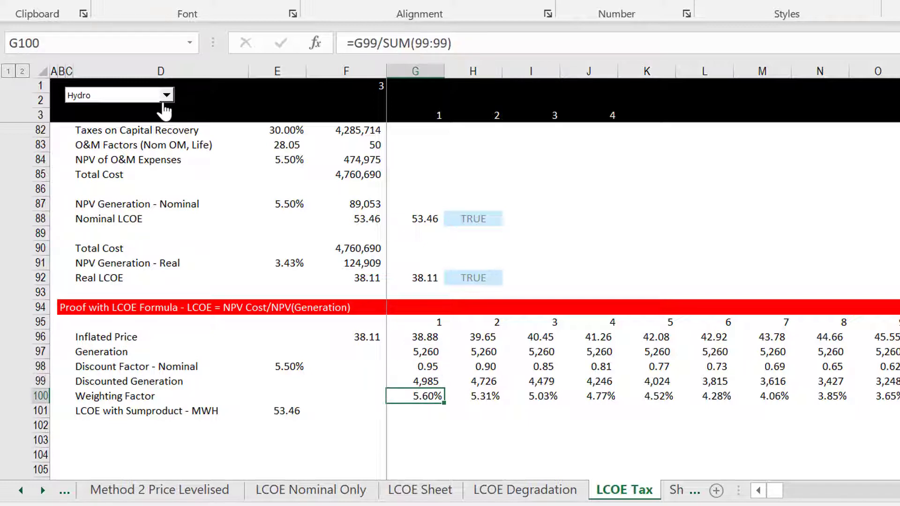
key("Up")
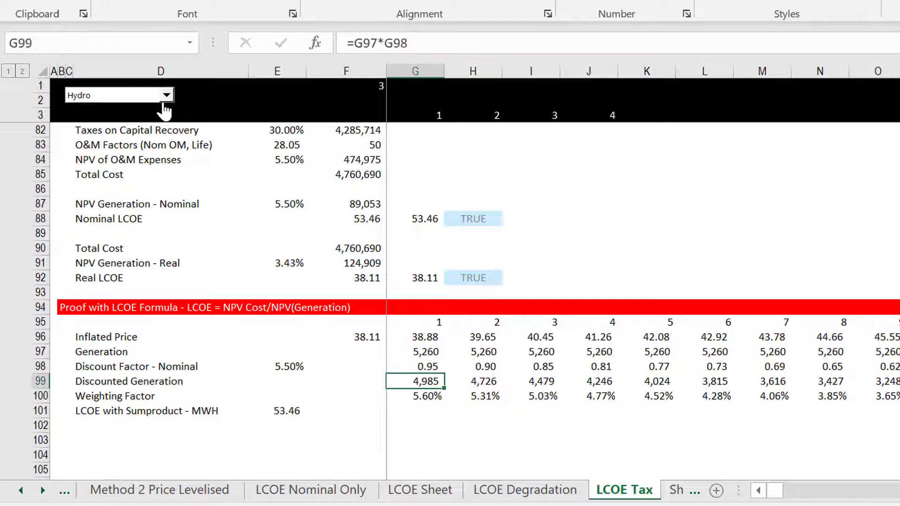
key("F2")
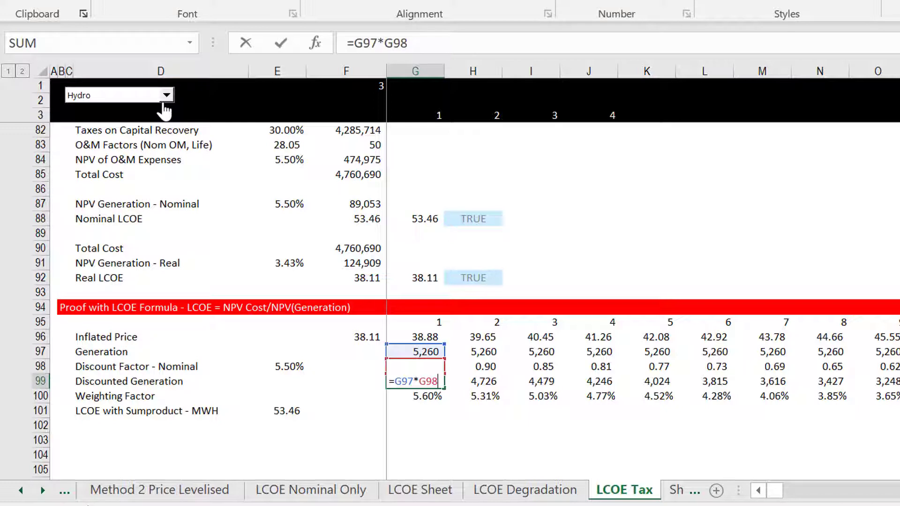
key("Escape")
key("Up")
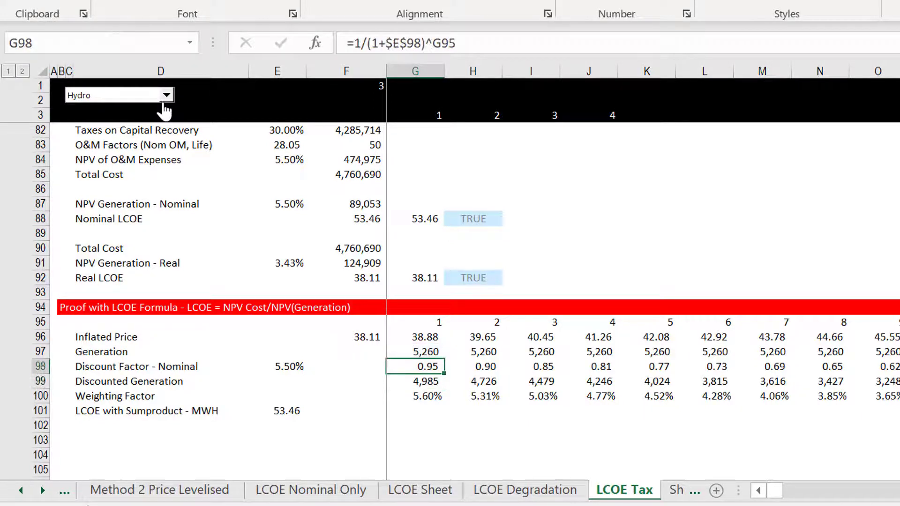
key("F2")
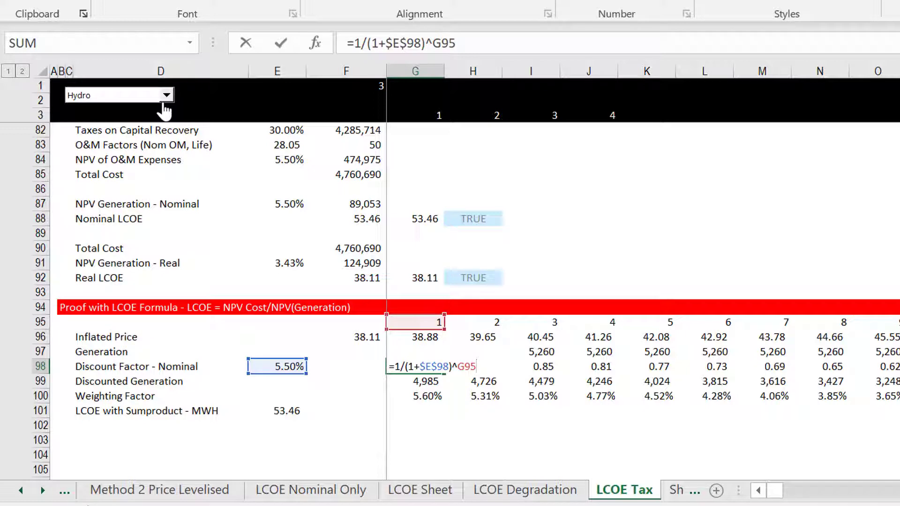
key("ctrl+Return")
key("Down")
key("Down")
key("Down")
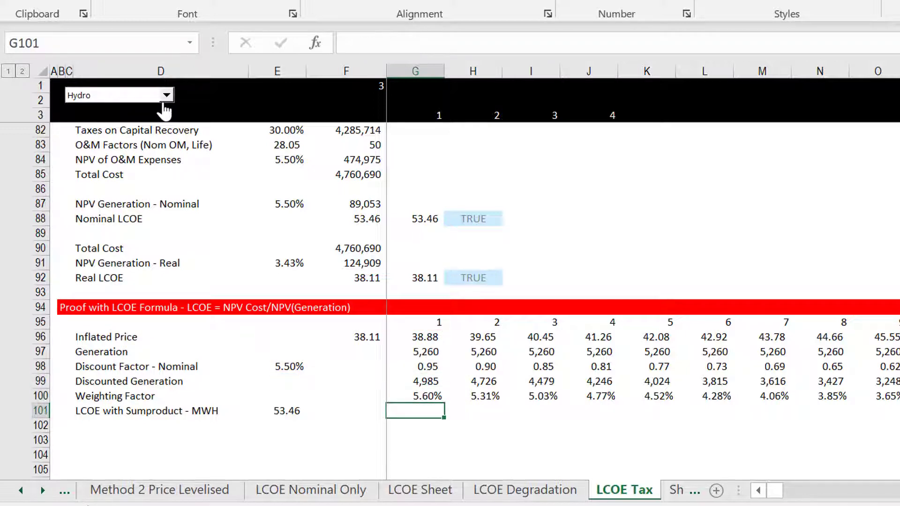
type("=form")
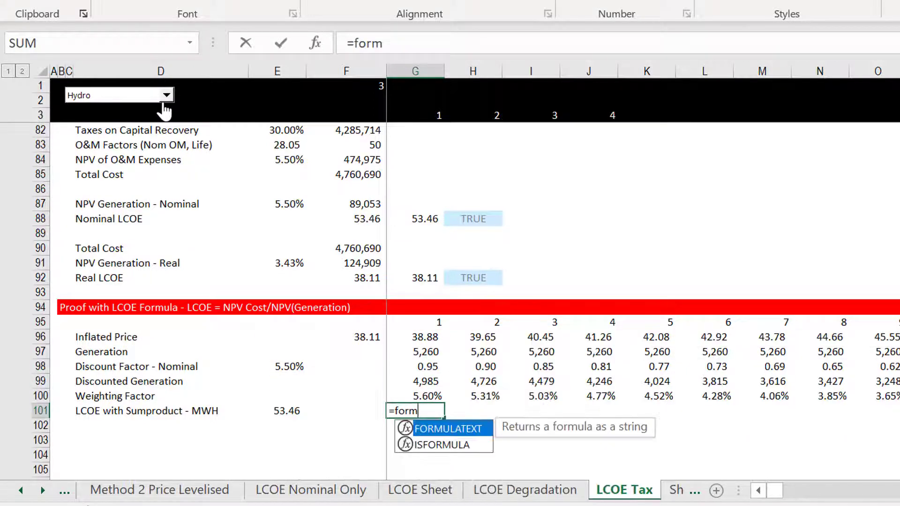
key("Left")
key("Left")
key("Right")
key("Right")
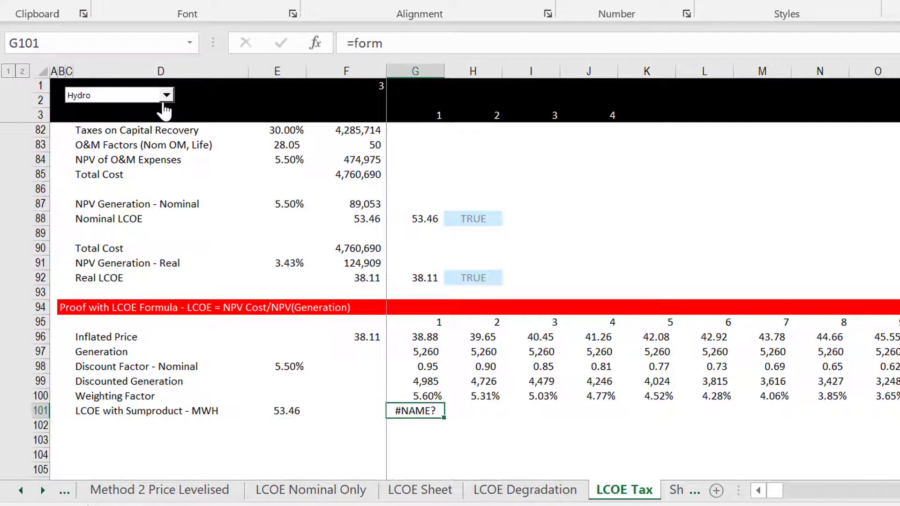
Enter =FORMULATEXT(E101) in G101 to display the sumproduct LCOE formula as text.
type("=form")
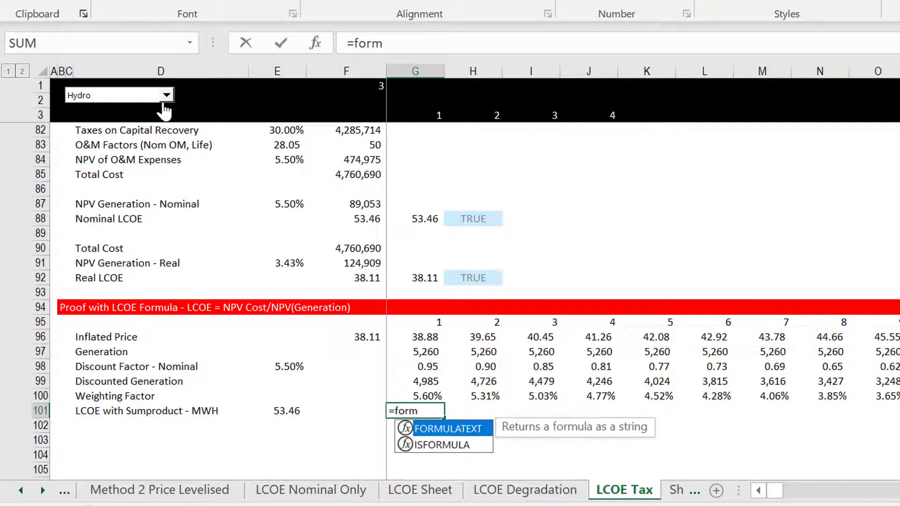
key("Tab")
key("Left")
key("Left")
key("Return")
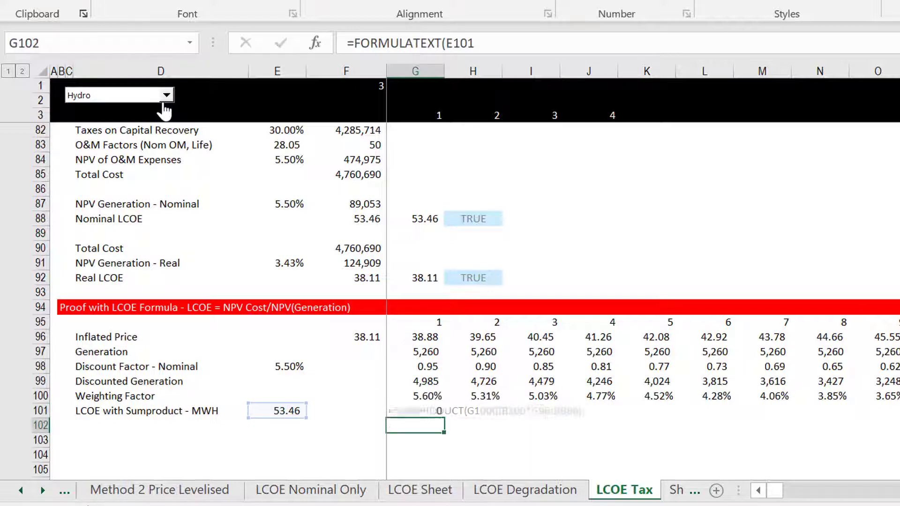
Insert a blank row above the LCOE with Sumproduct row 101.
key("Up")
key("shift+space")
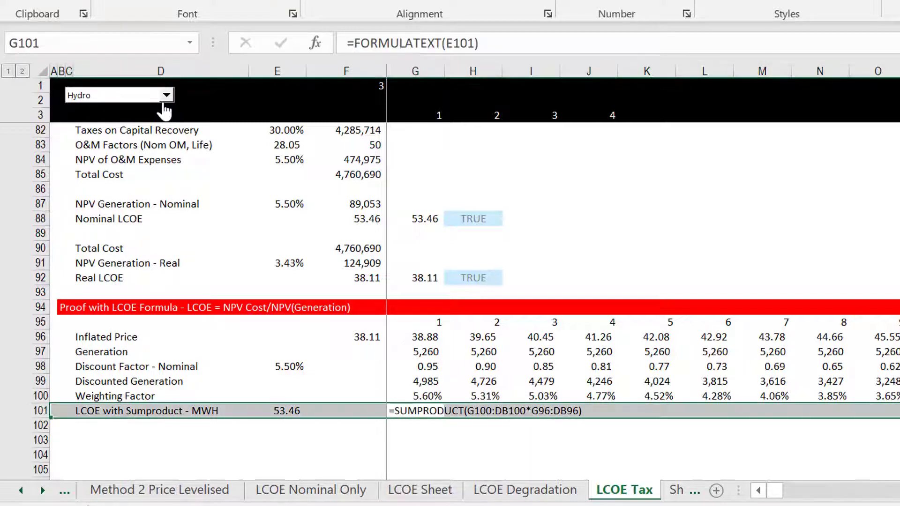
key("ctrl+shift+plus")
key("Up")
key("Down")
Insert two blank rows above the Degradation row in the Drivers section.
key("Page_Up")
key("Page_Up")
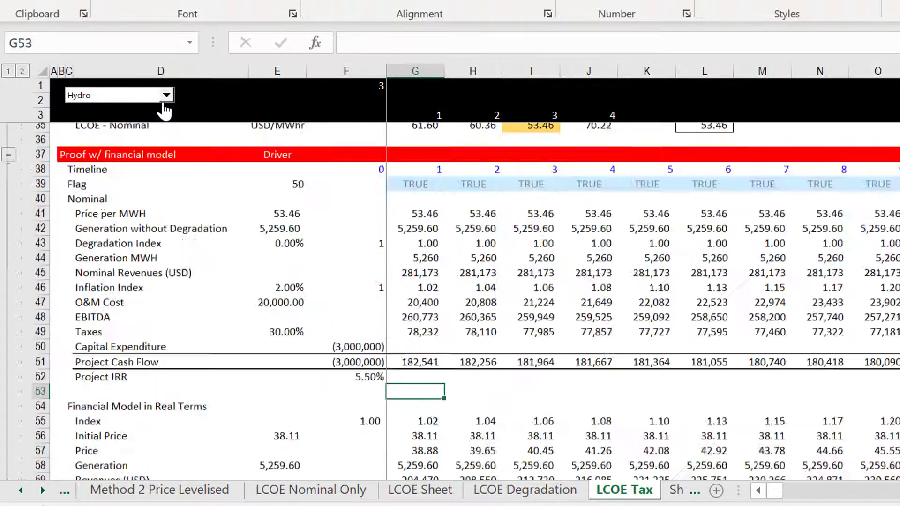
key("Page_Up")
key("Page_Down")
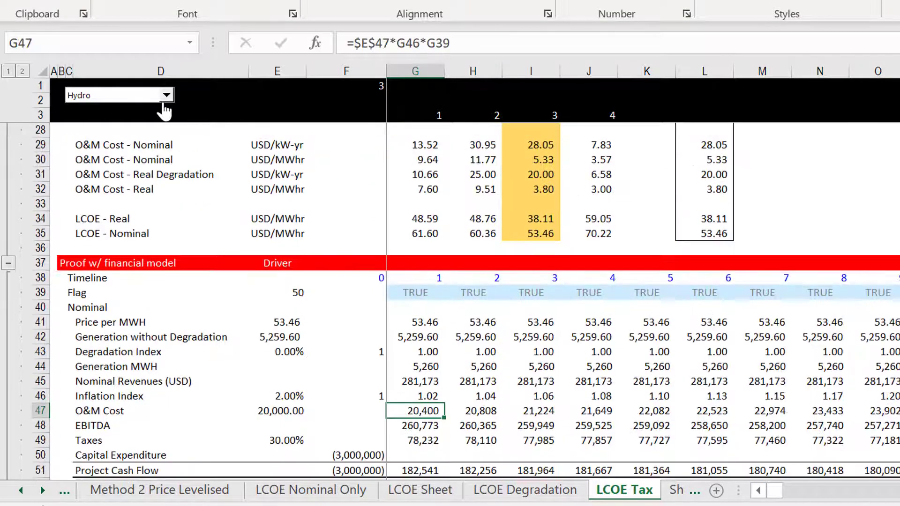
key("Page_Up")
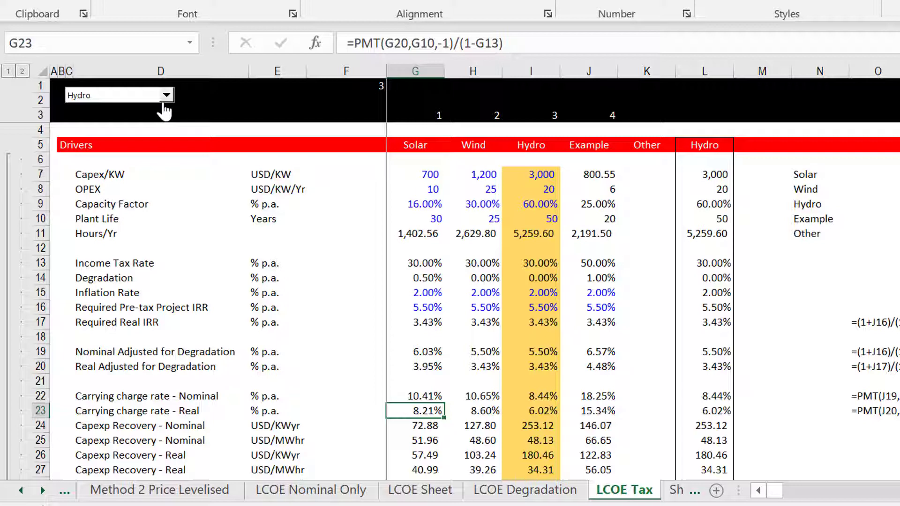
key("Up")
key("Up")
key("Up")
key("Up")
key("Up")
key("Up")
key("Up")
key("Up")
key("Up")
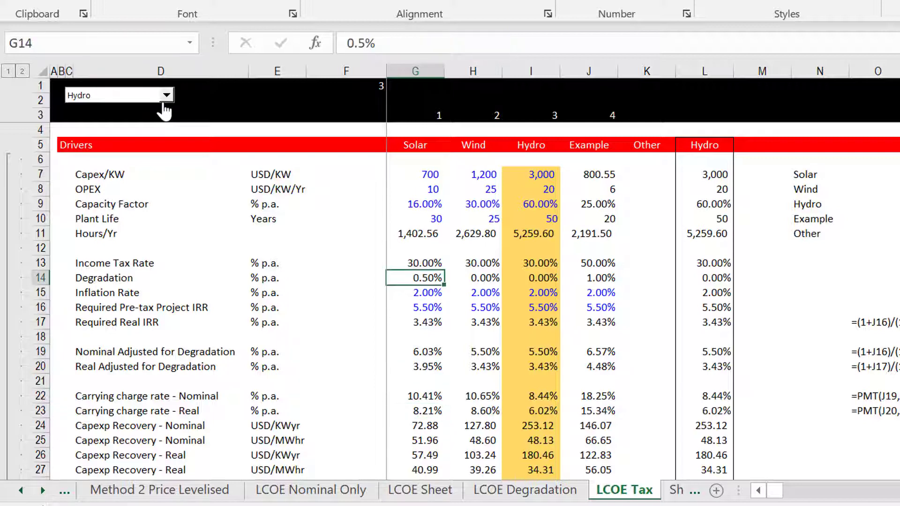
key("shift+space")
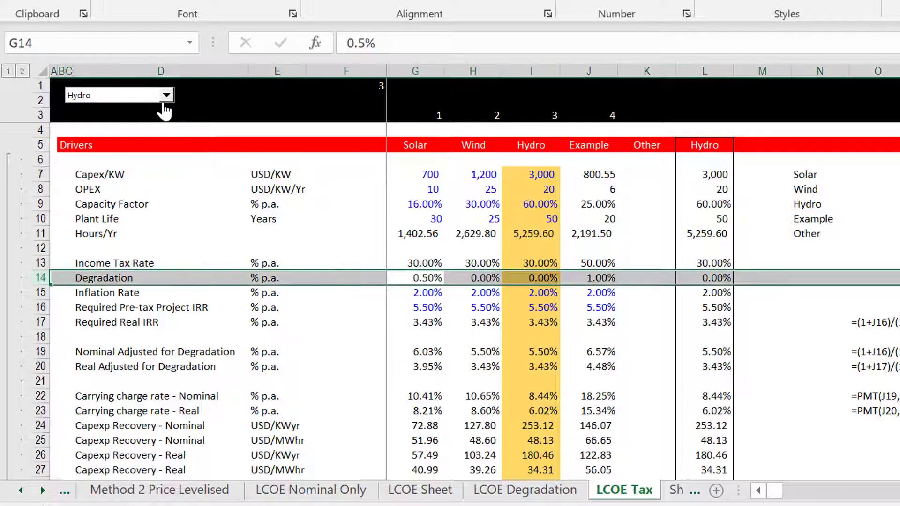
key("ctrl+shift+plus")
key("ctrl+shift+plus")
Label row 14 below the income tax rate as Tax Life in D14, with the unit Year in E14.
key("Left")
key("Left")
key("Left")
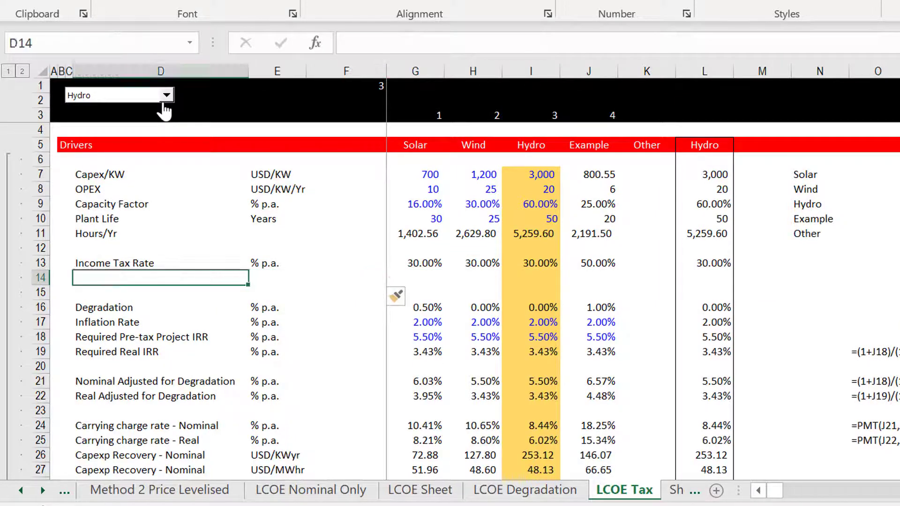
key("Left")
key("Right")
type("Tac")
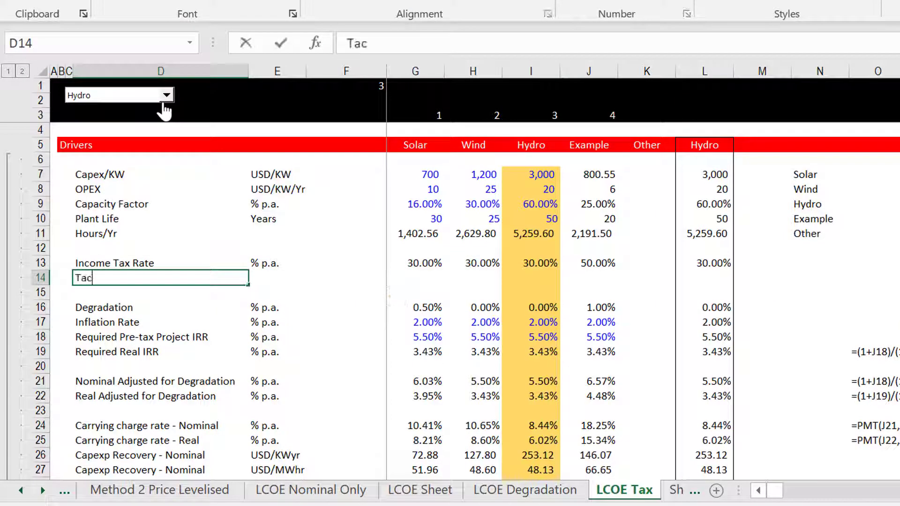
key("BackSpace")
type("x Life")
key("Return")
key("Right")
key("Up")
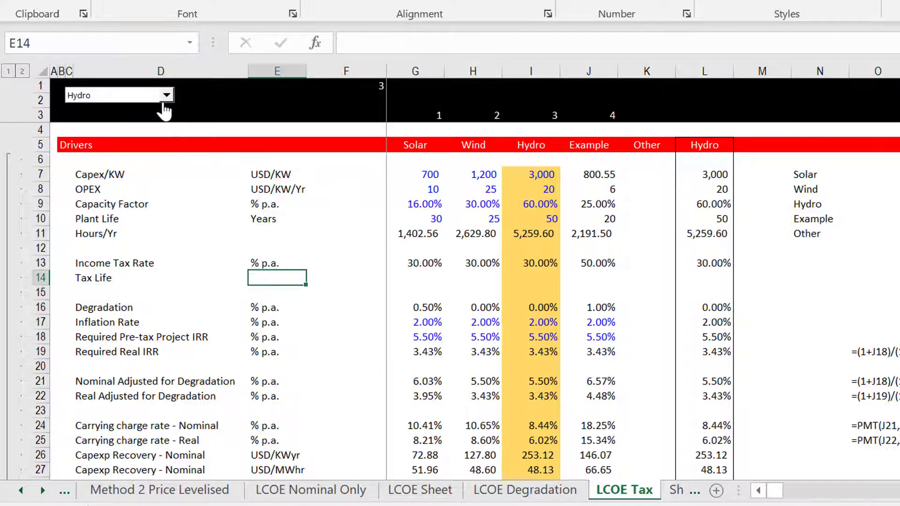
type("Year")
Set the Solar tax life in G14 to 5 in two-decimal number format and fill it across to Wind and Hydro.
key("Right")
key("Right")
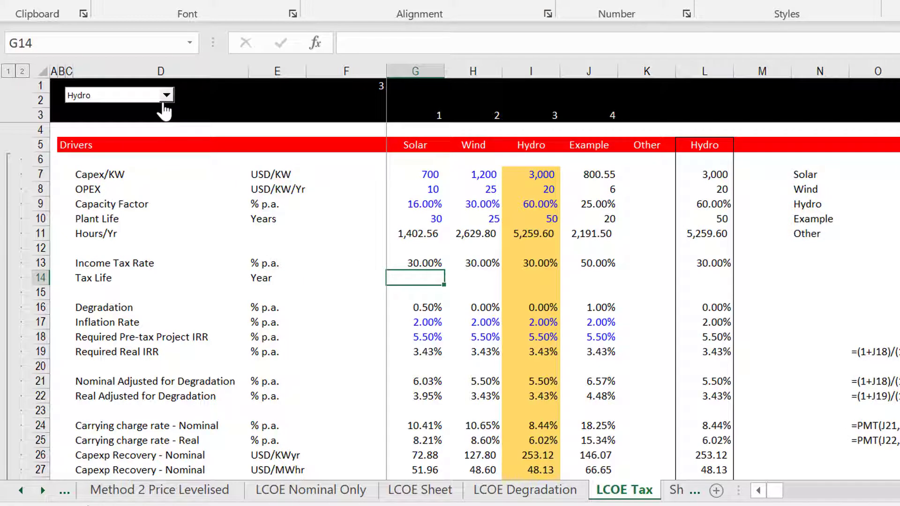
type("5%")
key("Return")
key("Up")
key("ctrl+shift+asciitilde")
type("5")
key("Return")
key("Up")
key("shift+Right")
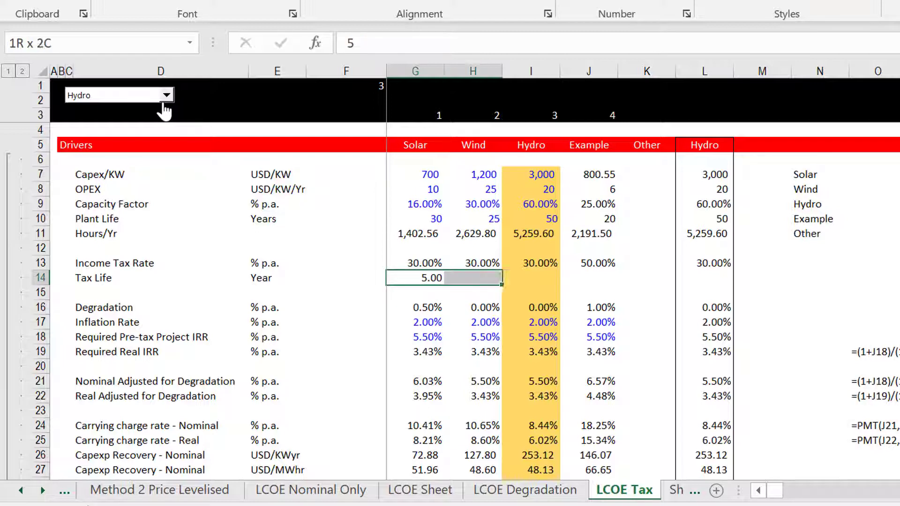
key("shift+Right")
key("ctrl+r")
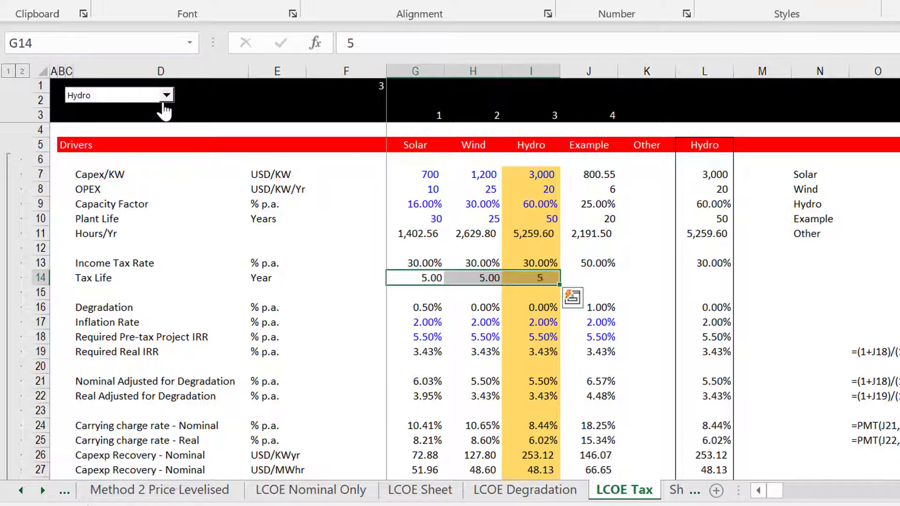
Set the tax life to 10 for Hydro and 20 for Example, giving the Example cell a two-decimal number format.
key("Right")
key("Right")
type("10")
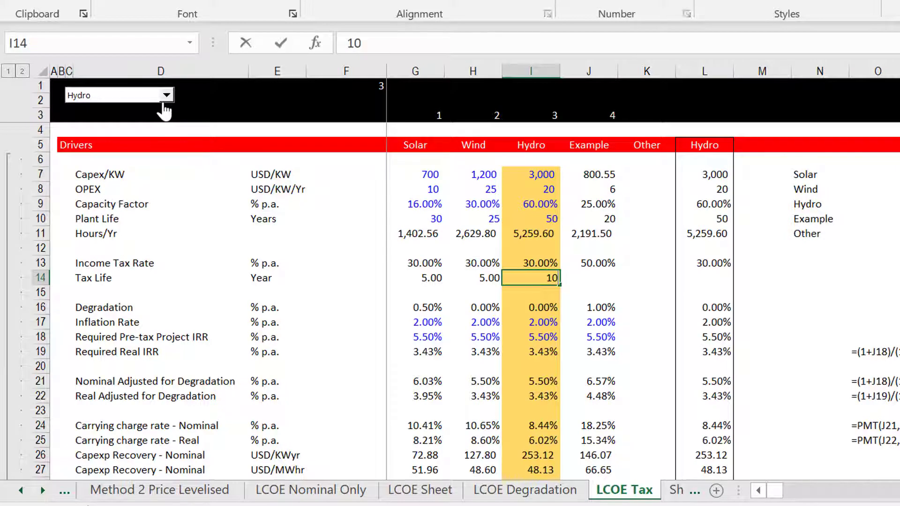
key("Right")
type("20%")
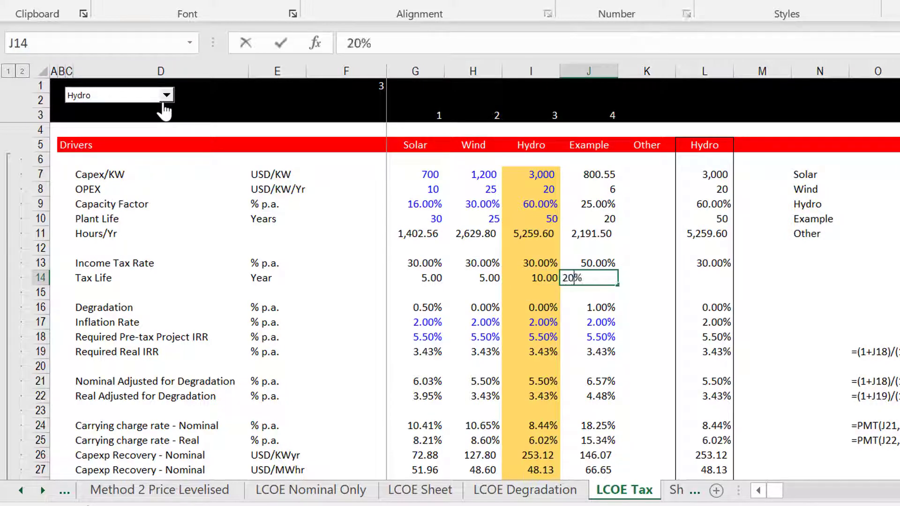
key("BackSpace")
key("Return")
key("Up")
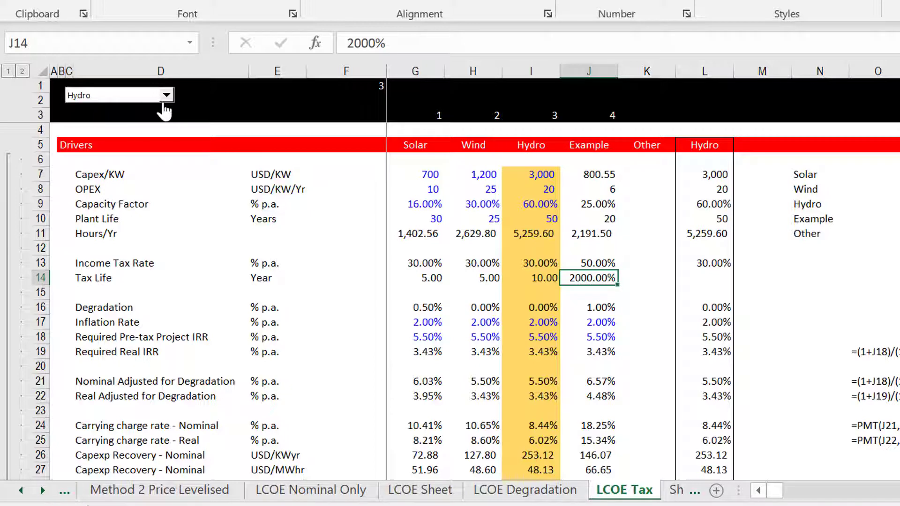
key("ctrl+shift+1")
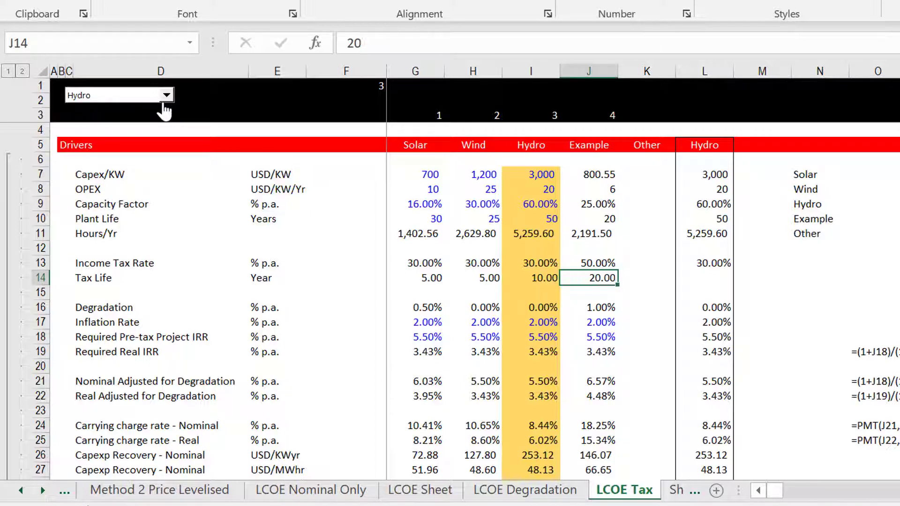
Copy the INDEX selection formula from L11 to L14 to pick the tax life for the selected technology.
key("Right")
key("Right")
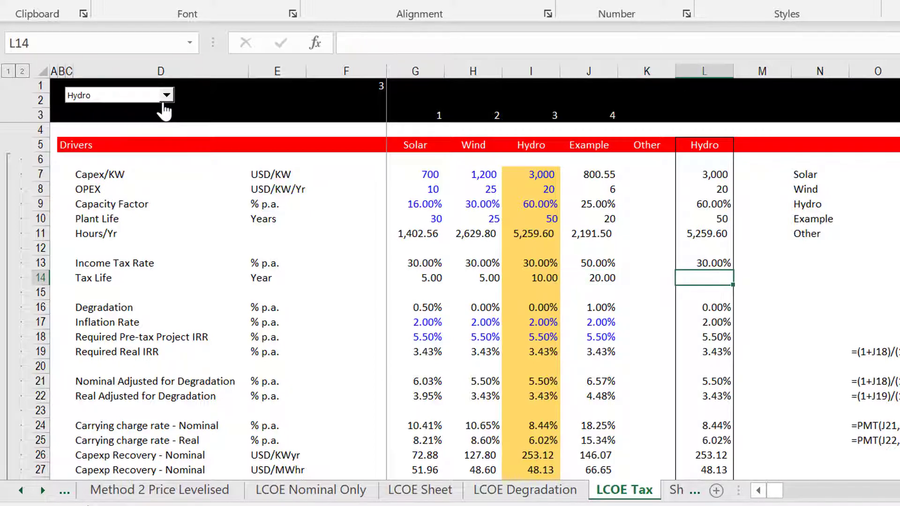
key("Down")
key("Down")
key("Up")
key("Up")
key("Up")
key("Up")
key("Up")
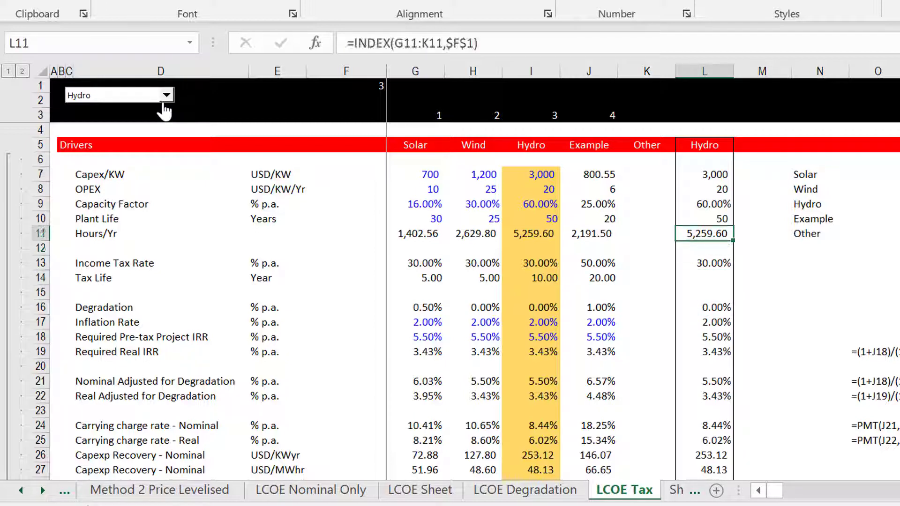
key("ctrl+c")
key("Down")
key("Down")
key("Down")
key("ctrl+v")
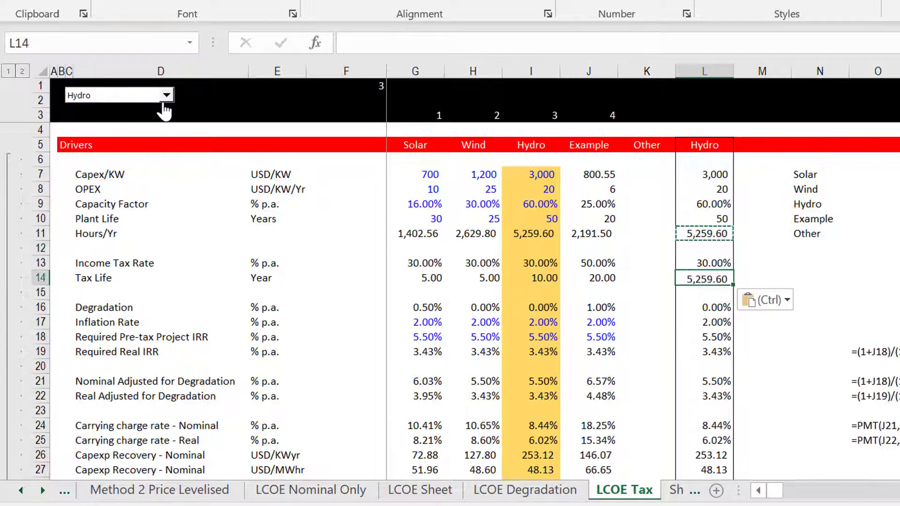
Insert an empty row 15 directly below the Tax Life row.
key("F2")
key("Escape")
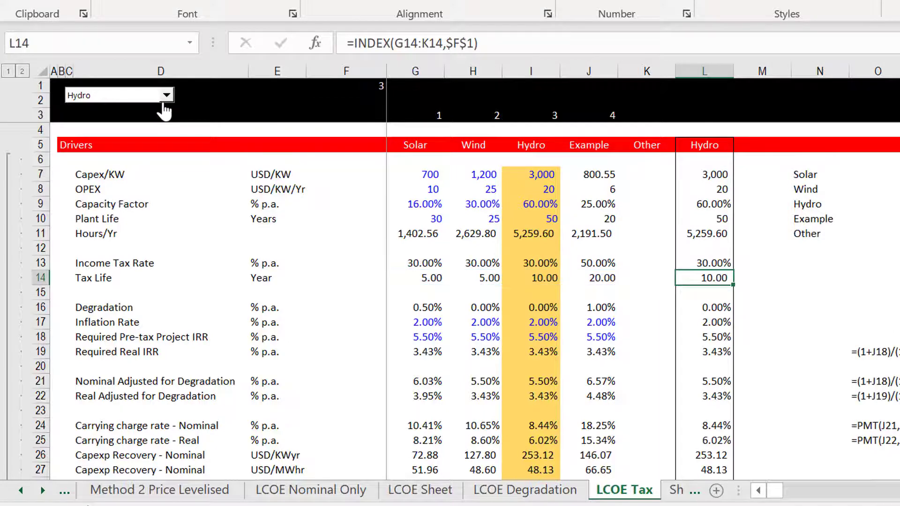
key("Down")
key("Left")
key("Left")
key("Left")
key("Left")
key("Left")
key("Home")
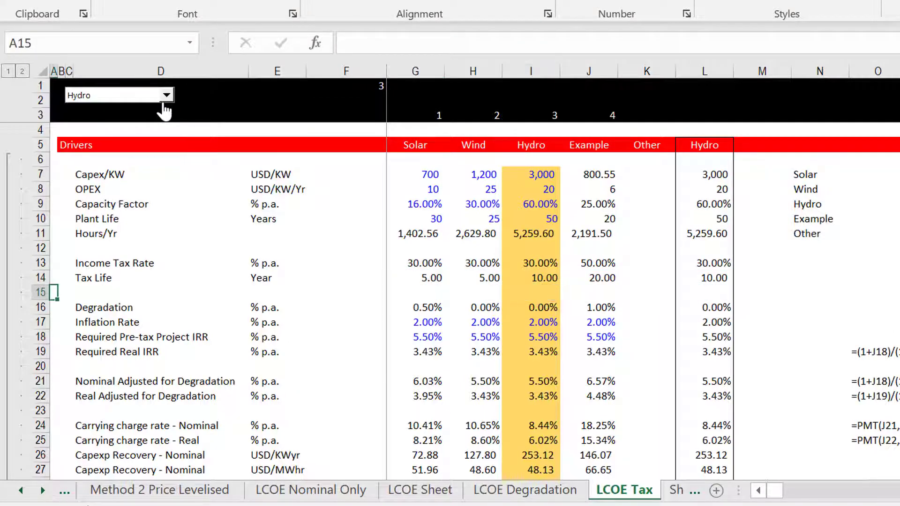
key("shift+space")
key("ctrl+plus")
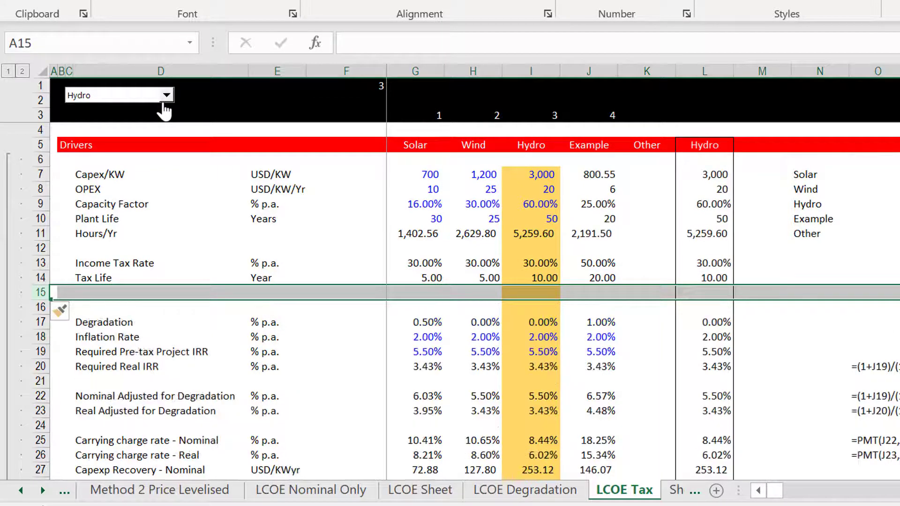
Label row 15 as Variable Delicing Factor (1-SL) in D15, with the unit Factor in E15.
key("Right")
key("Right")
key("Right")
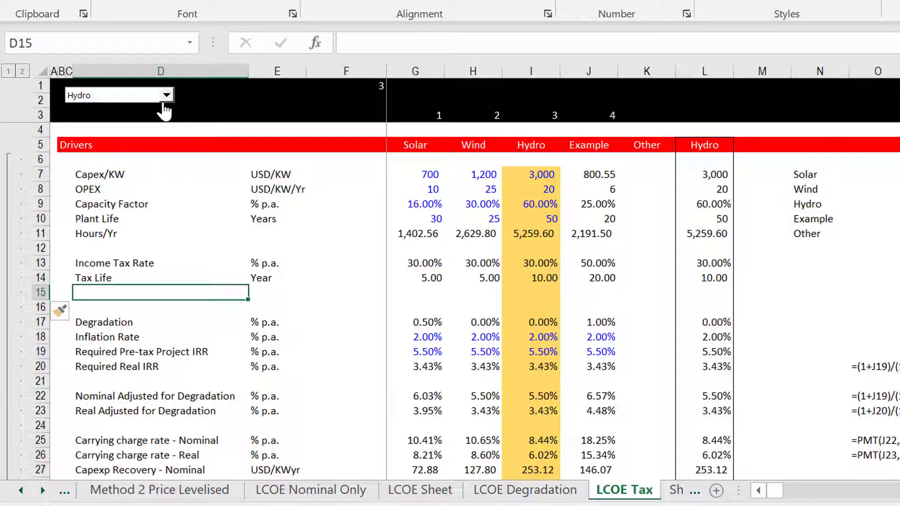
type("Var")
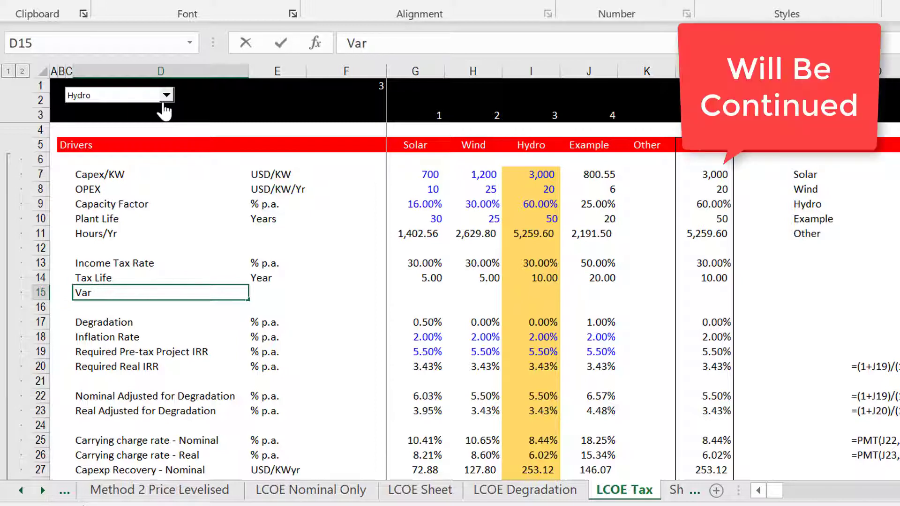
type("iable D")
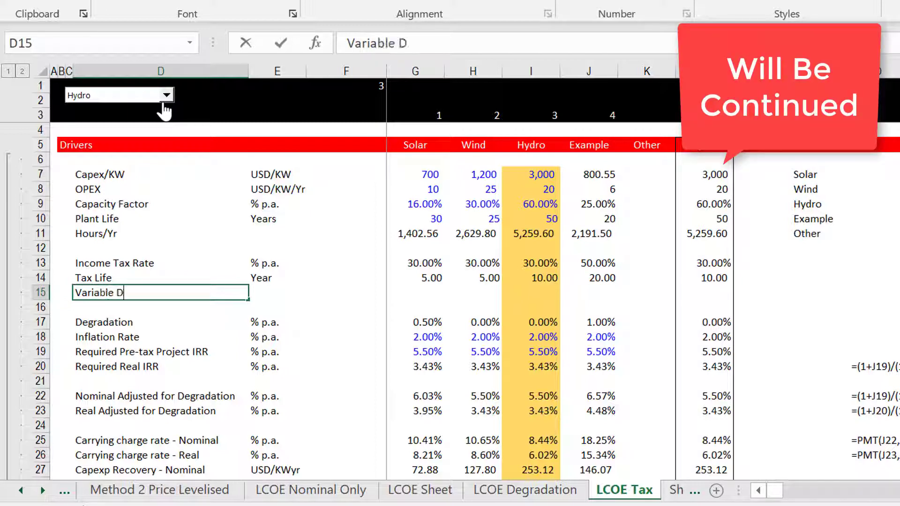
type("elicing")
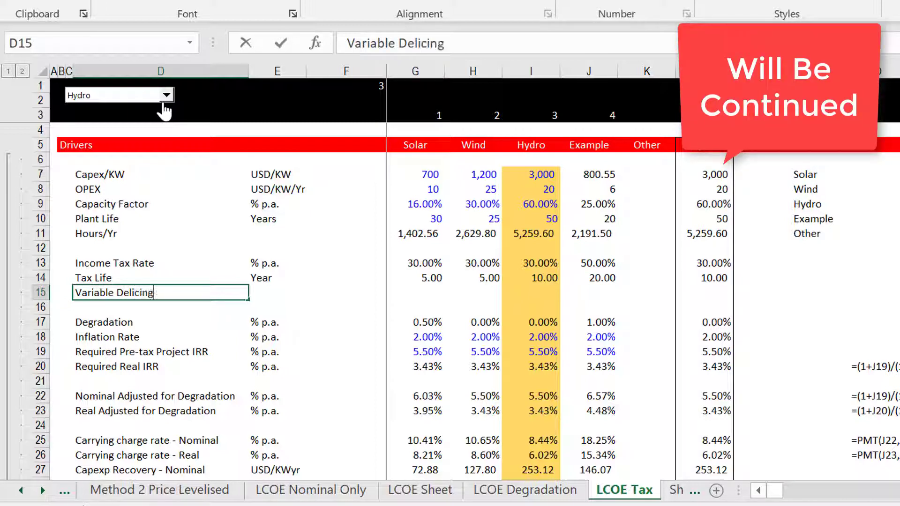
type(" Factor (")
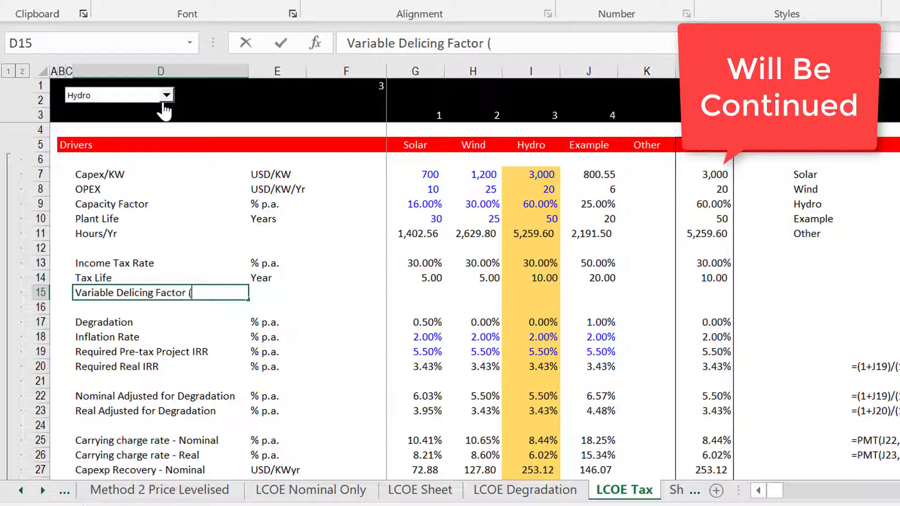
type("1-SL)")
key("ctrl+Return")
key("Right")
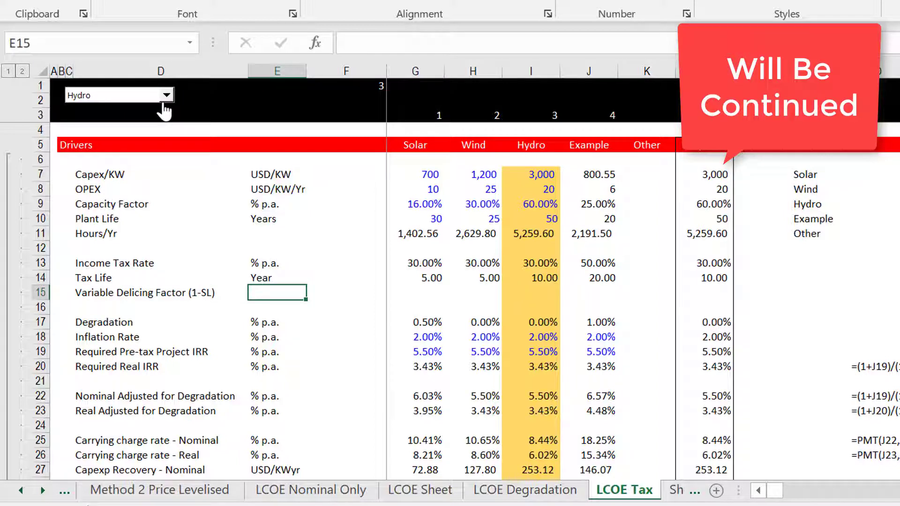
type("Factor")
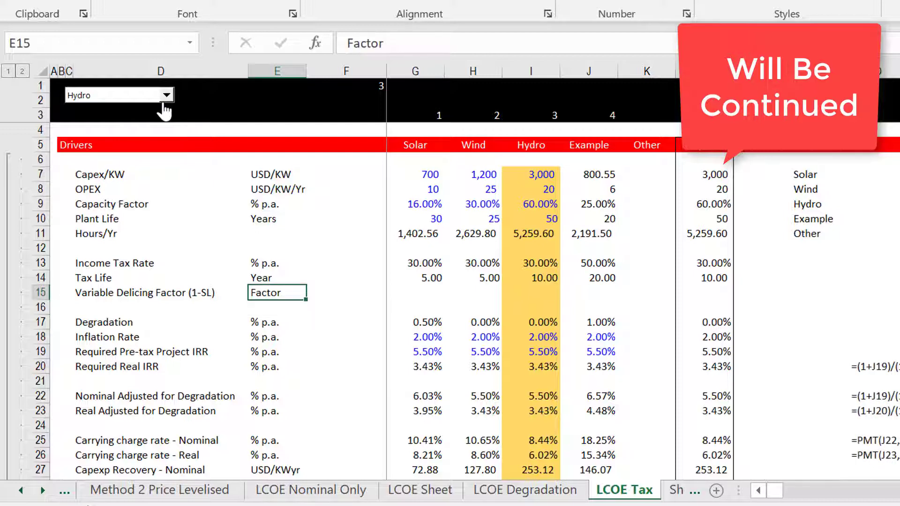
Set the variable declining factor in row 15 to 1 for Solar, 2 for Wind, 1.5 for Hydro and 1 for Example.
key("Right")
key("Right")
type("1")
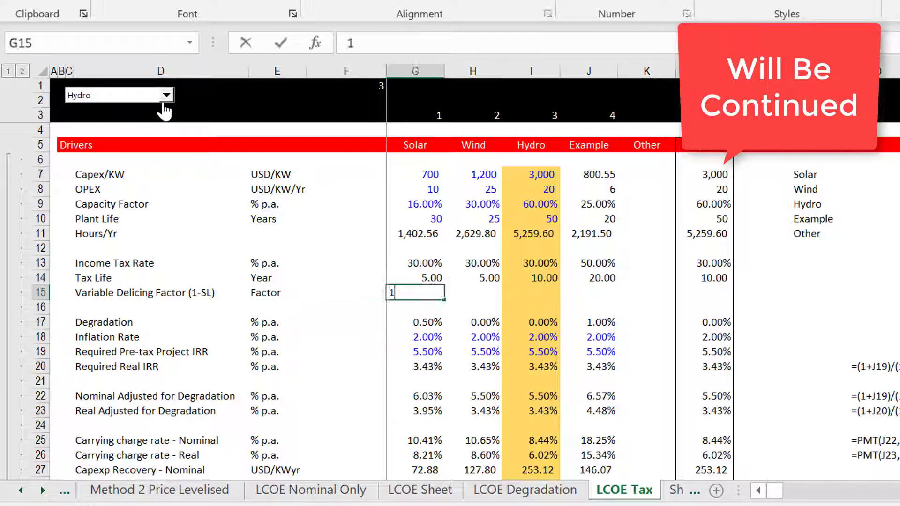
key("Return")
key("Up")
key("Right")
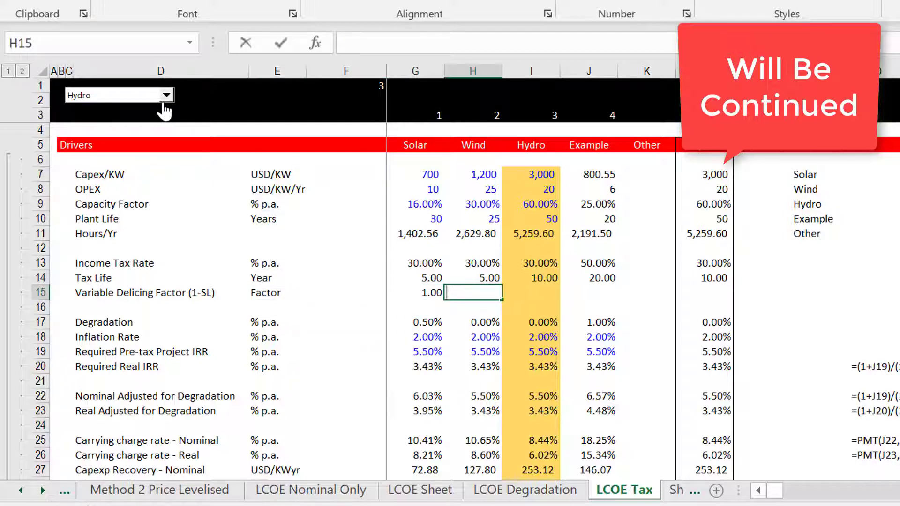
type("2")
key("Return")
key("Up")
key("Right")
type("1.5")
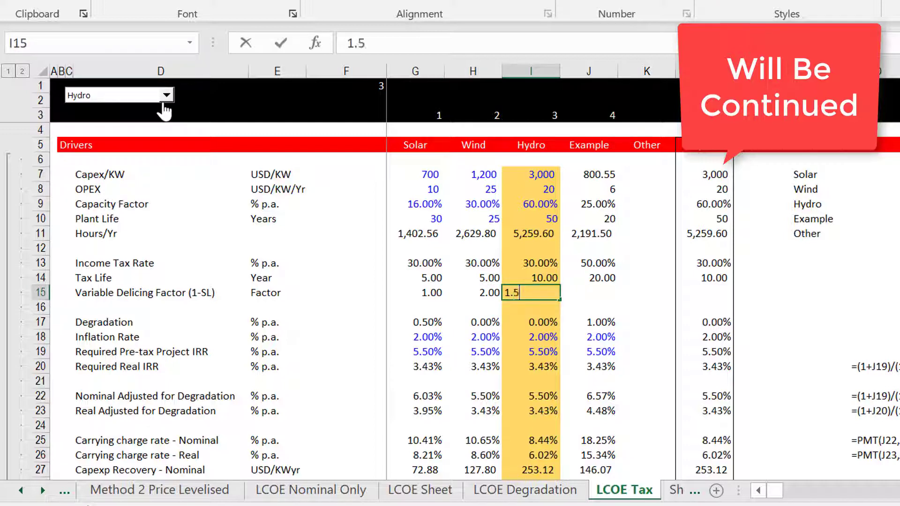
key("Return")
key("Right")
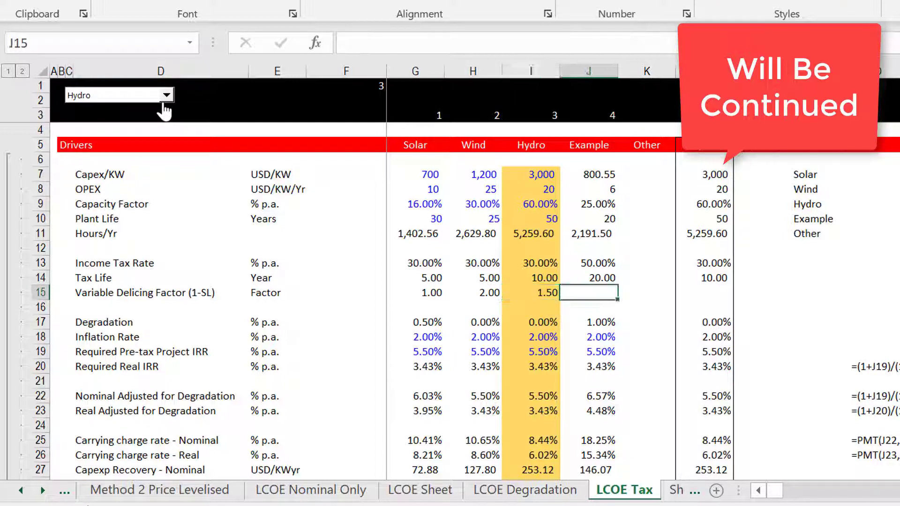
type("1")
key("Return")
Fill the INDEX selection formula from L14 down to L15 to pick the factor for the selected technology.
key("Up")
key("Right")
key("Right")
key("Up")
key("shift+Down")
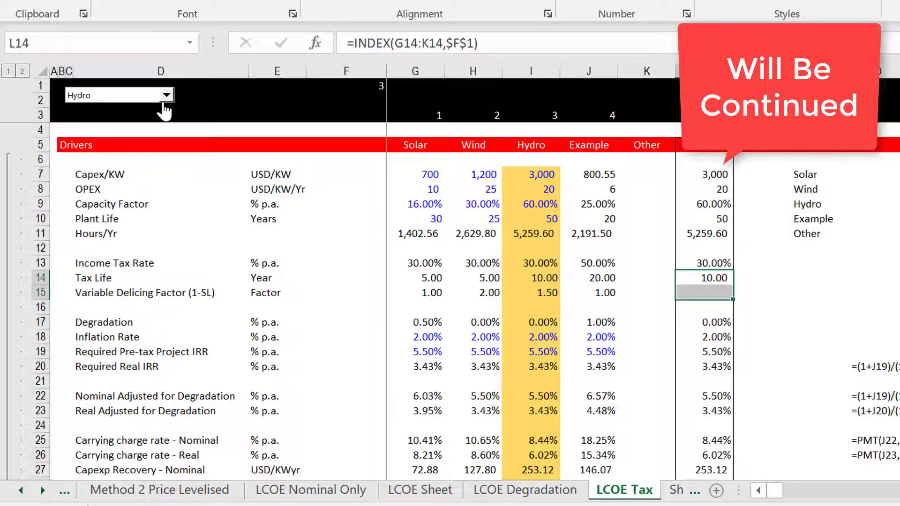
key("ctrl+d")
Insert eight empty rows at row 40, above the Proof w/ financial model section.
key("Down")
key("Down")
key("Down")
key("Down")
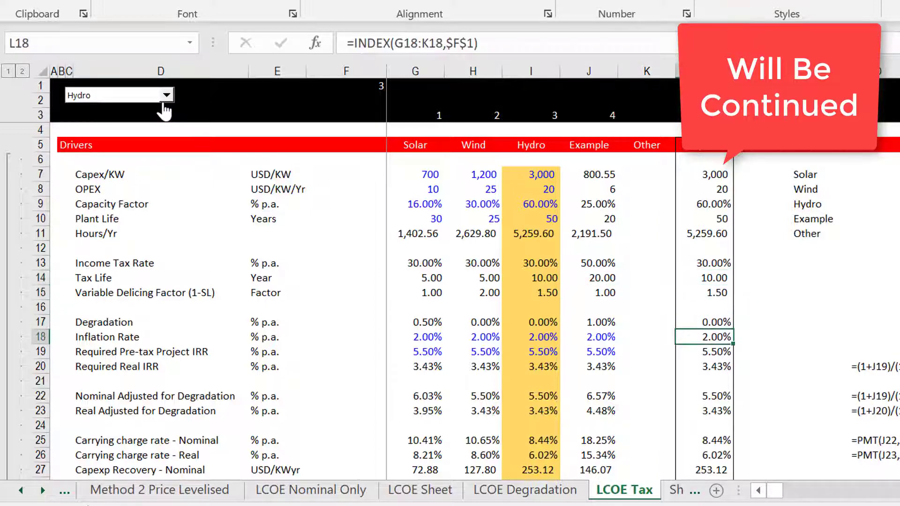
key("Down")
key("Down")
key("Down")
key("Down")
key("Down")
key("Down")
key("Down")
key("Down")
key("Down")
key("Down")
key("Down")
key("Down")
key("Down")
key("Down")
key("Down")
key("Down")
key("Down")
key("Down")
key("Down")
key("Down")
key("Down")
key("Down")
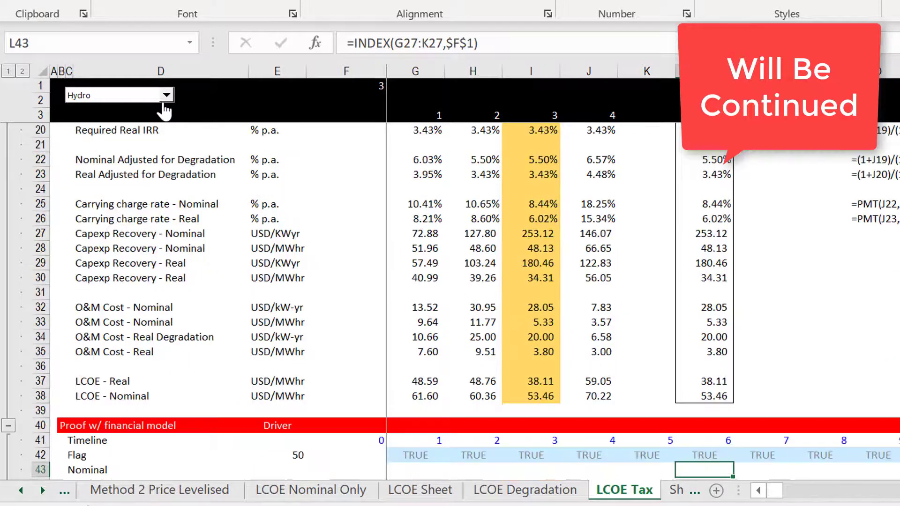
key("Up")
key("Up")
key("Up")
key("Up")
key("Up")
key("Up")
key("Up")
key("Up")
key("Up")
key("Up")
key("Up")
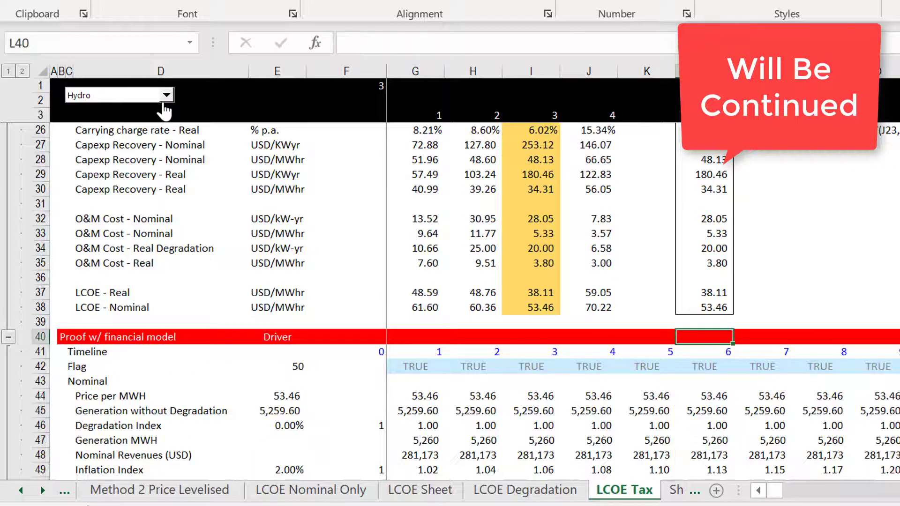
key("Down")
key("Down")
key("shift+space")
key("shift+Down")
key("shift+Down")
key("shift+Down")
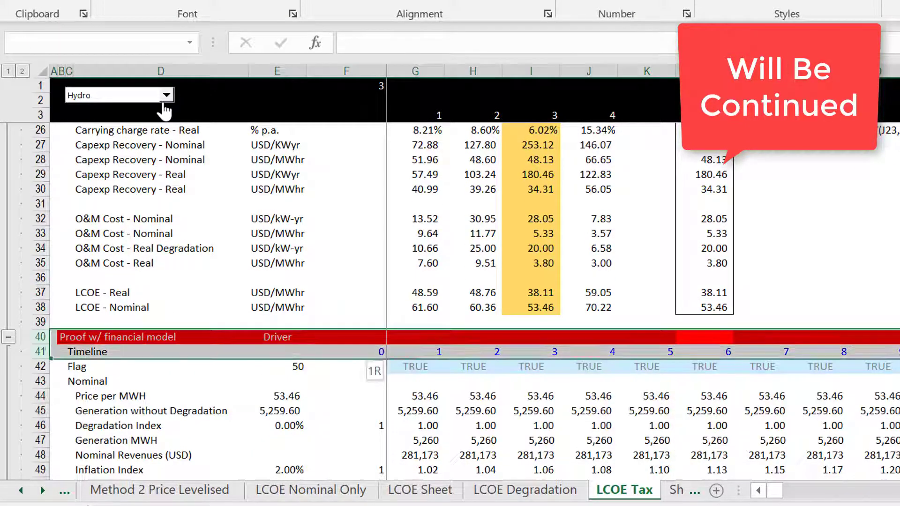
key("shift+Down")
key("shift+Down")
key("shift+Down")
key("shift+Down")
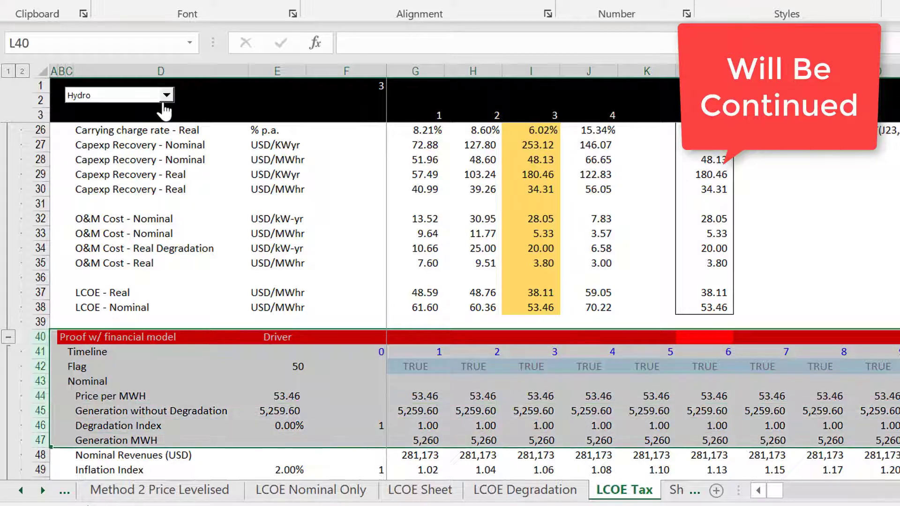
key("ctrl+shift+plus")
key("Up")
key("Down")
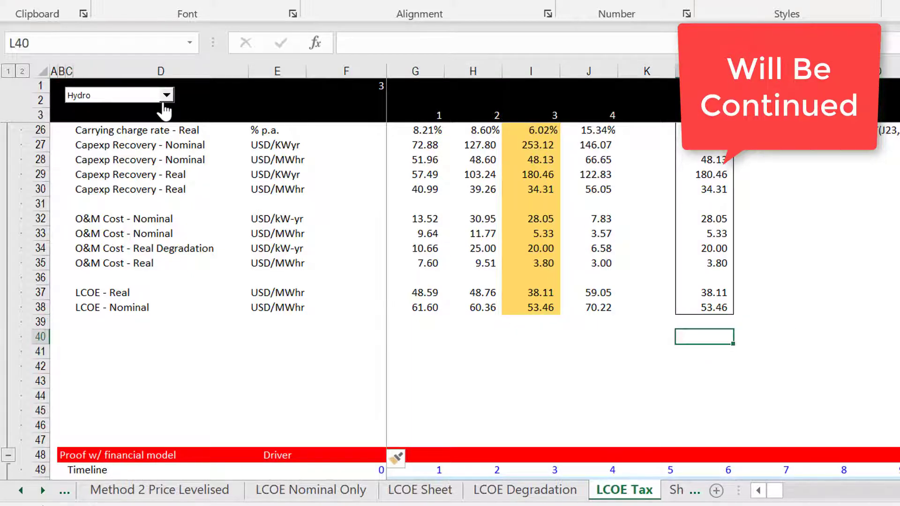
Go to cell B40 in the blank rows above the financial model proof.
key("Left")
key("Left")
key("Left")
key("Left")
key("Left")
key("Left")
key("Left")
key("Left")
key("Left")
key("Left")
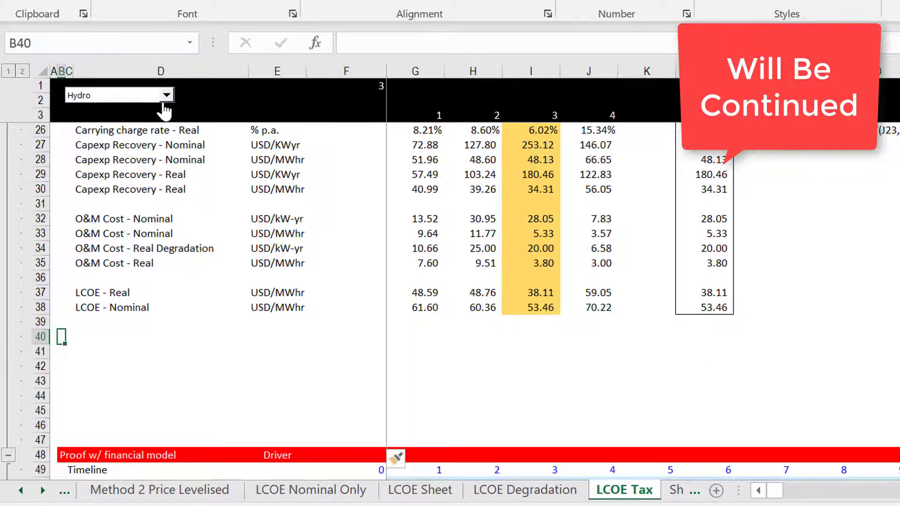